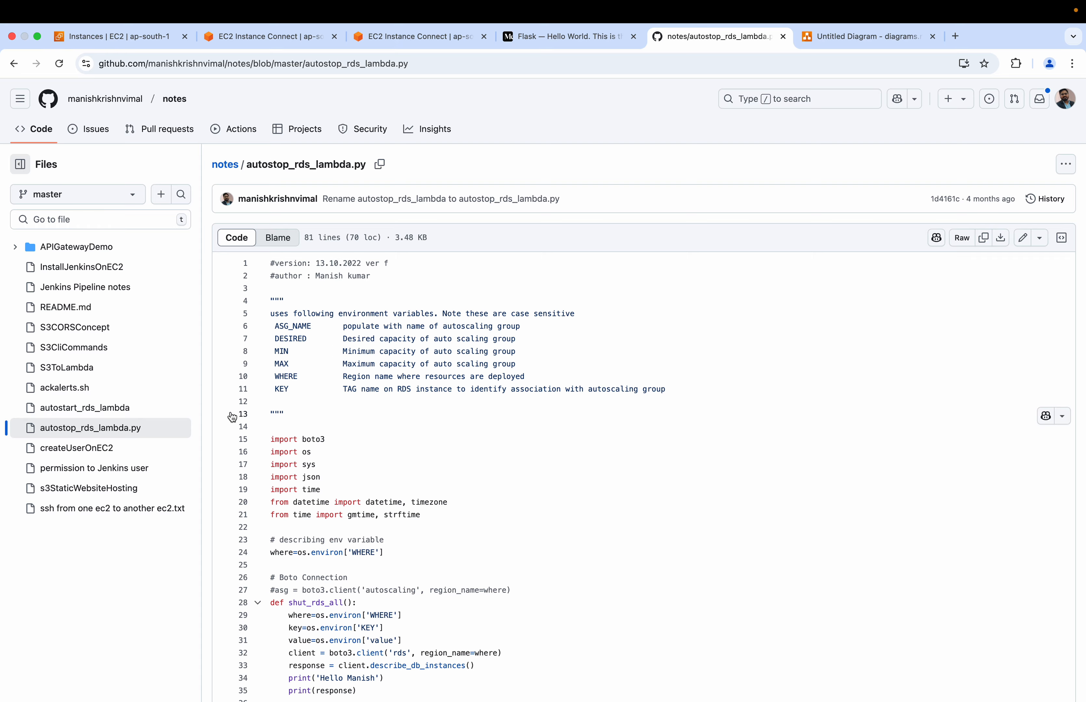
Look over the autostop_rds_lambda.py script, and switch to the draw.io diagram of Lambda functions starting and stopping the database
scroll(452, 486, down, 10)
scroll(477, 466, up, 10)
click(821, 38)
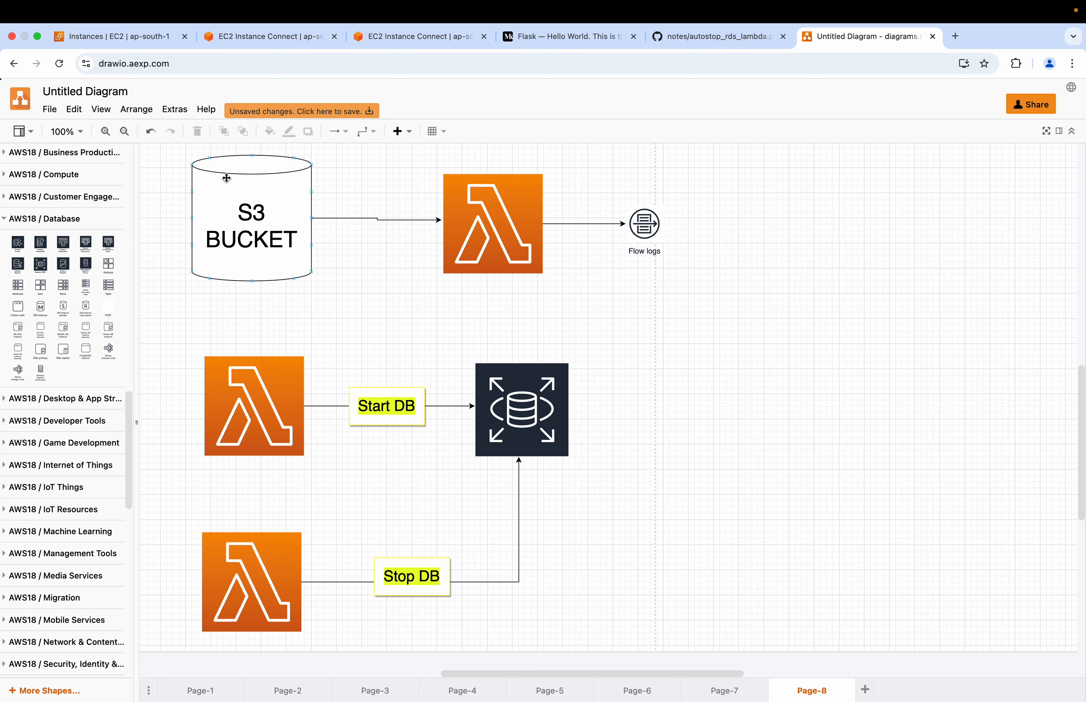
Switch to the AWS console, remove the instance ID filter from the EC2 instances list, and open the Aurora and RDS service
click(130, 40)
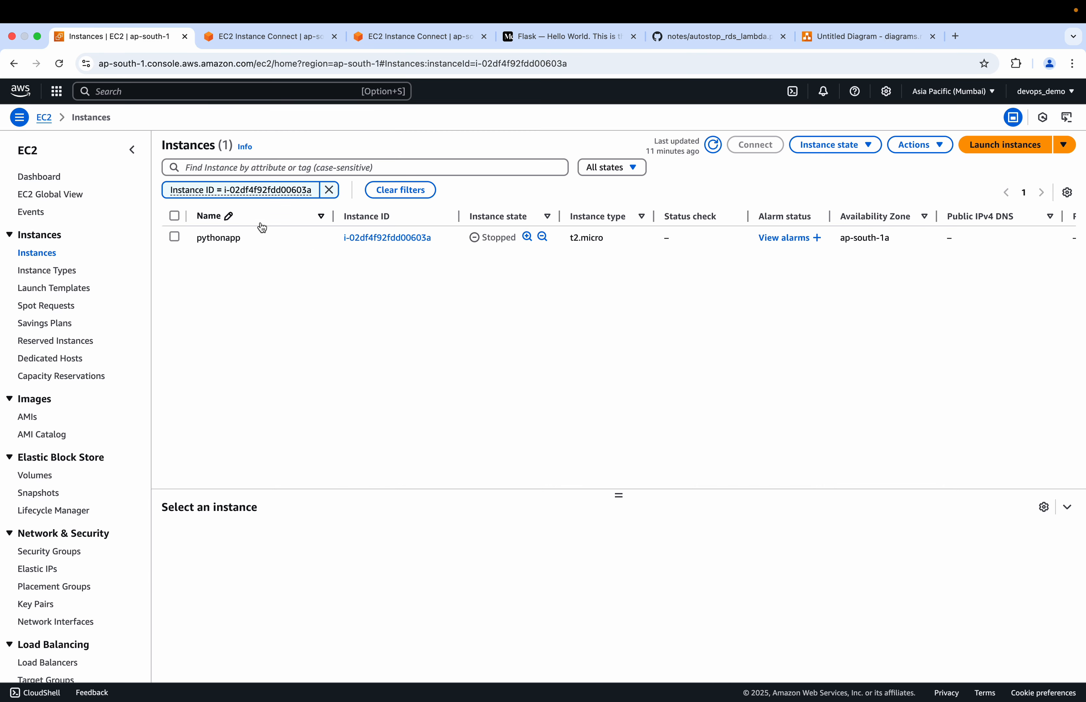
click(329, 191)
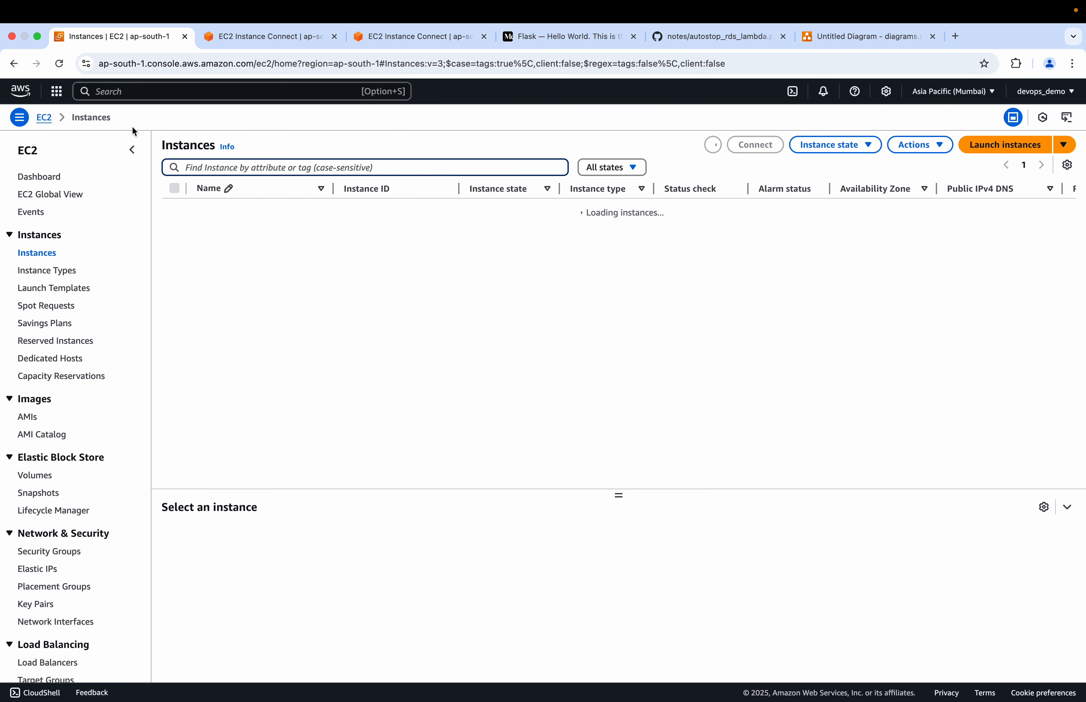
click(135, 91)
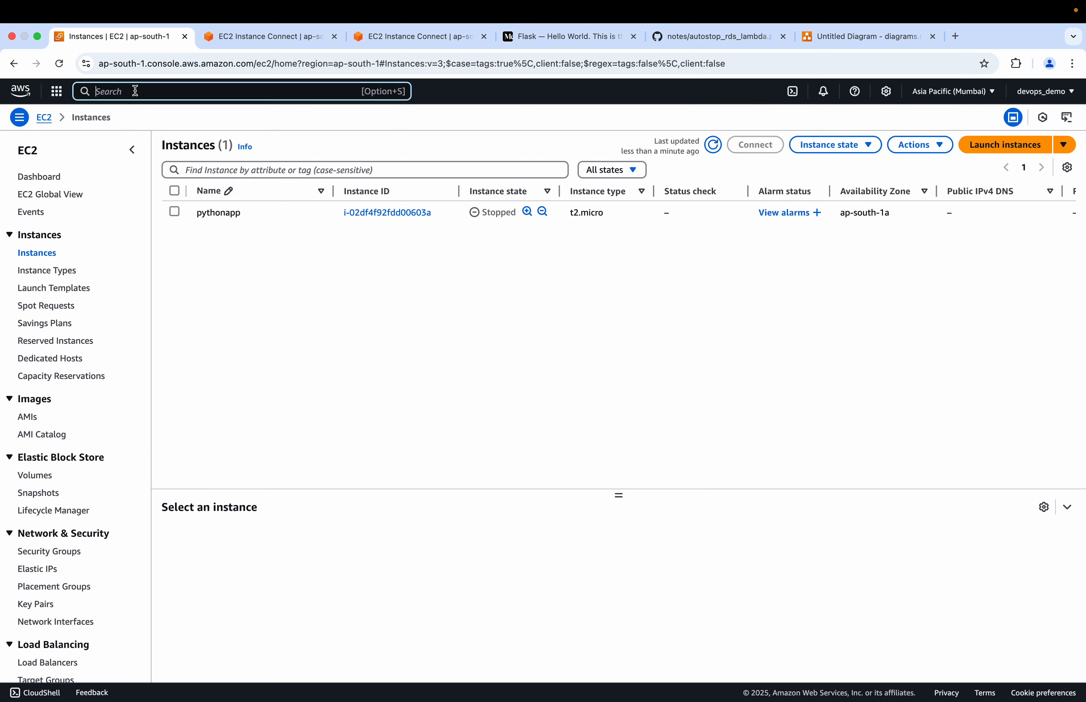
text(rds)
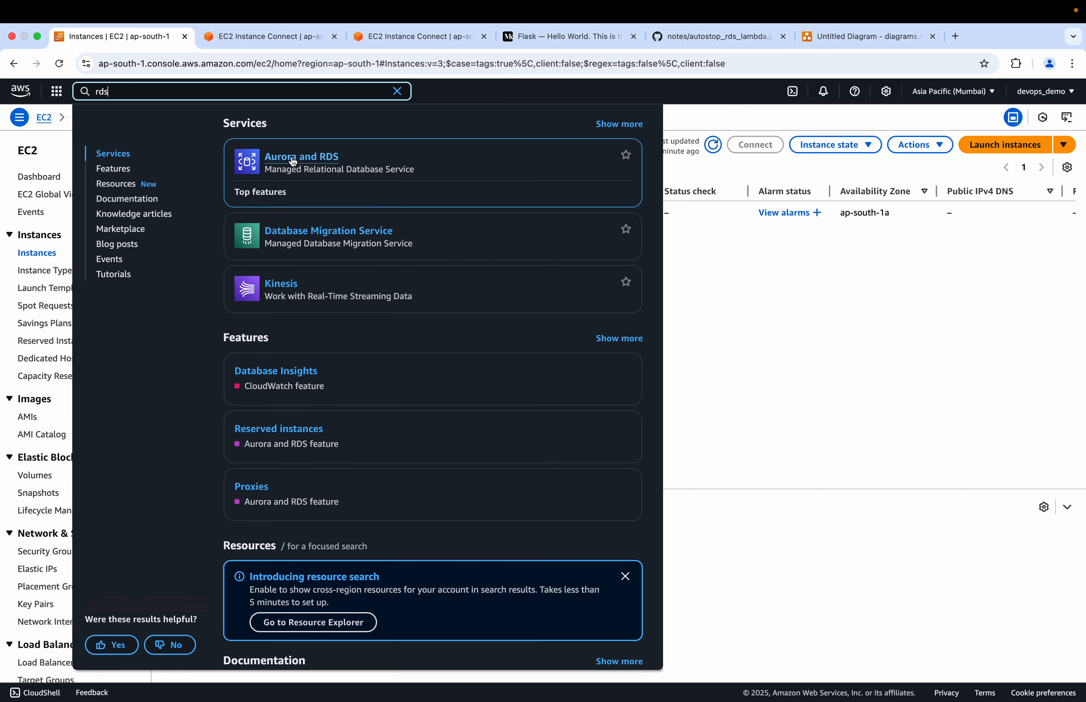
click(324, 162)
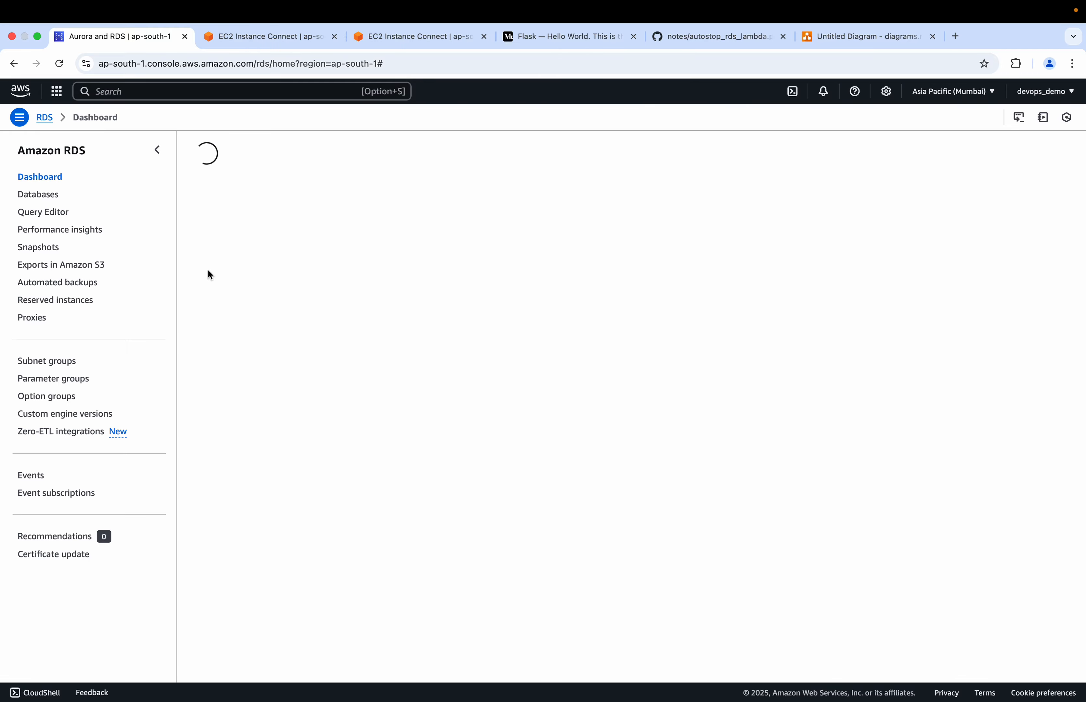
Start creating a new database from the RDS Databases list with PostgreSQL as the engine type
click(258, 208)
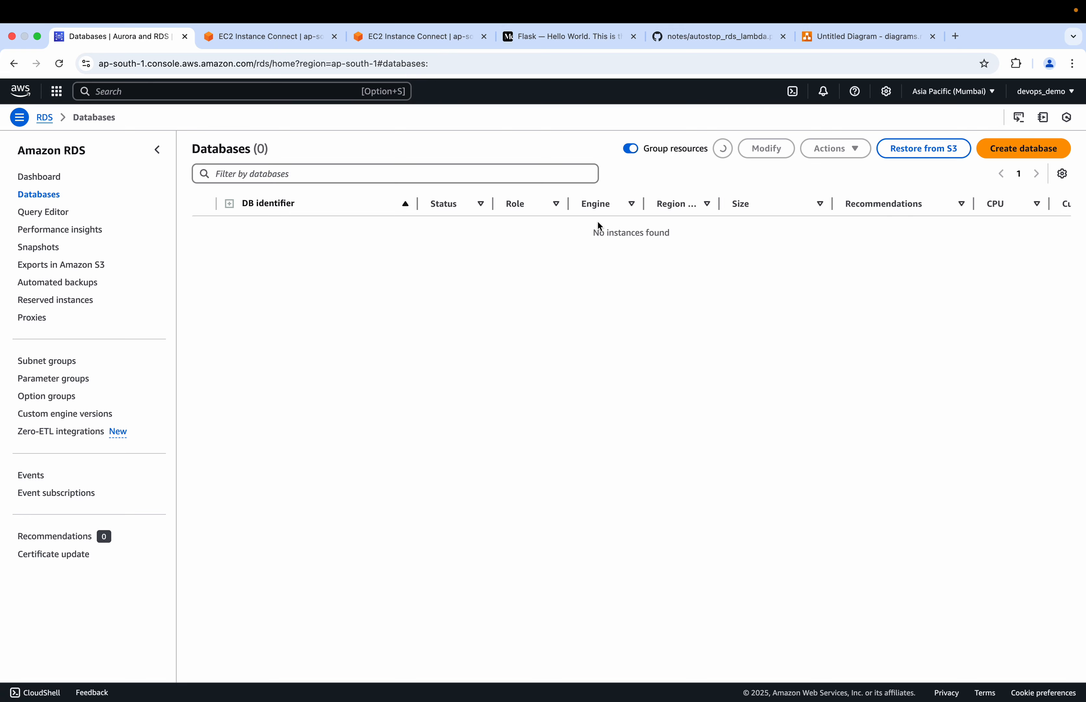
click(1017, 150)
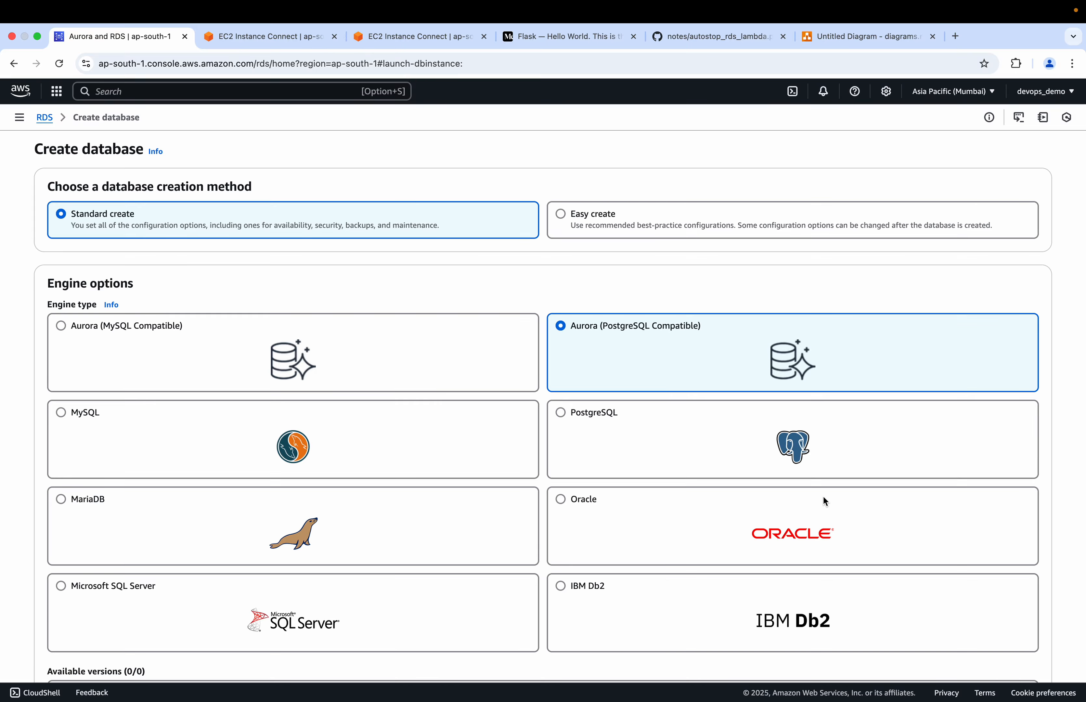
click(569, 425)
scroll(569, 424, down, 5)
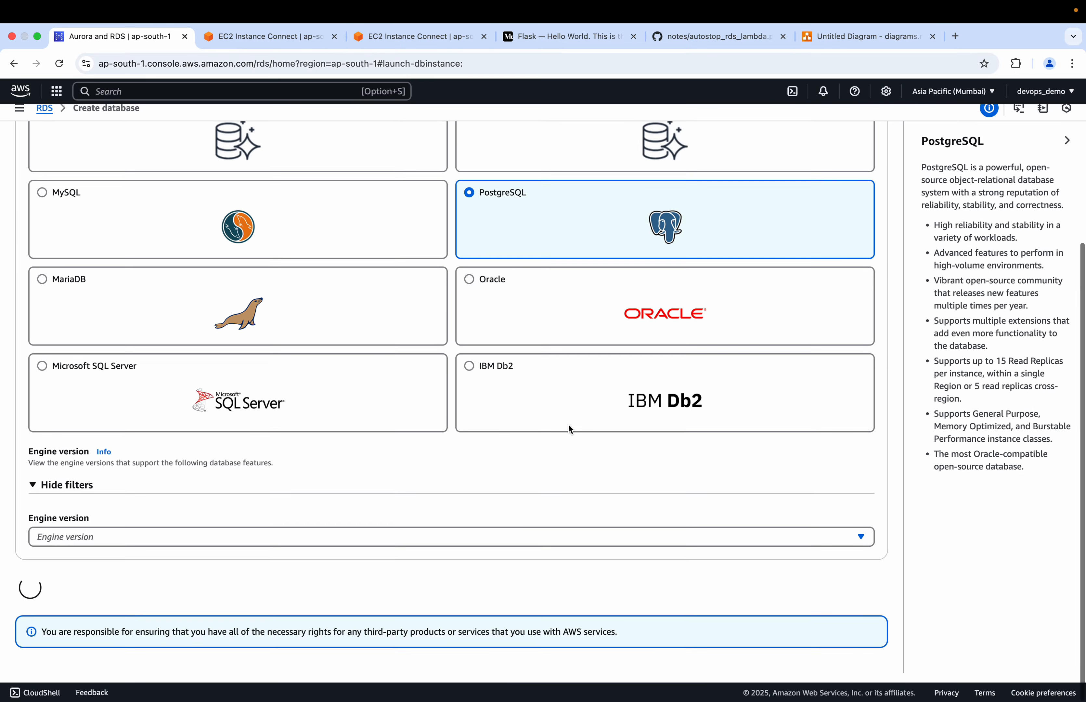
Examine the engine version, template and deployment options in the database creation form, and consult the architecture diagram
scroll(363, 264, up, 3)
scroll(363, 264, down, 8)
scroll(363, 265, down, 2)
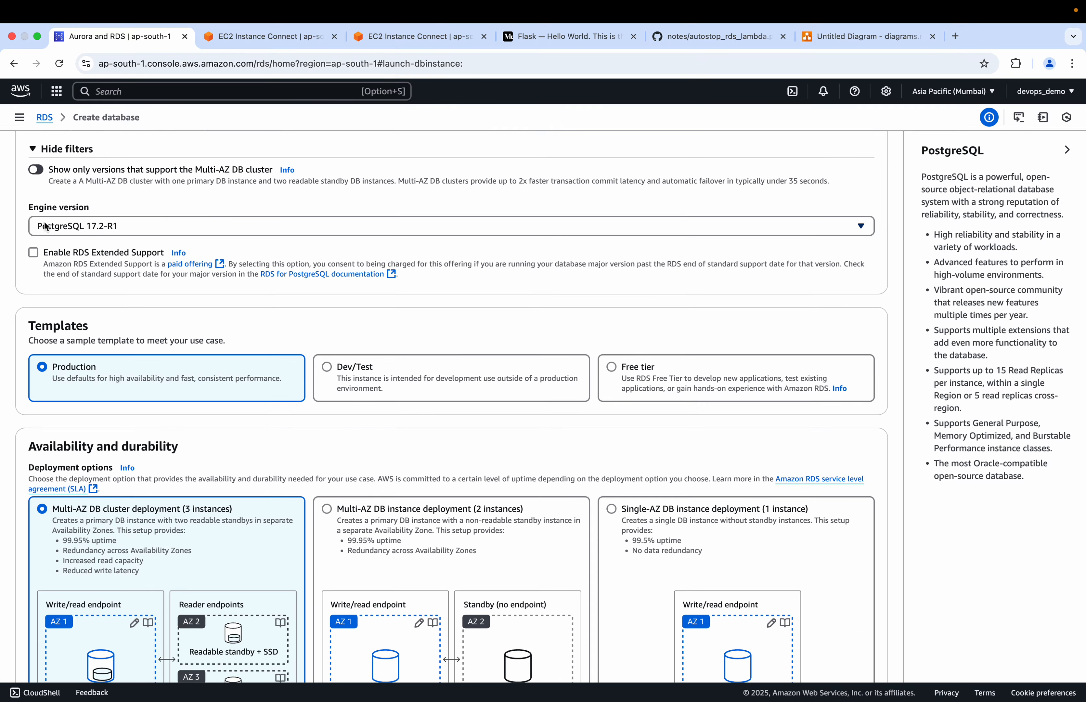
scroll(133, 299, down, 2)
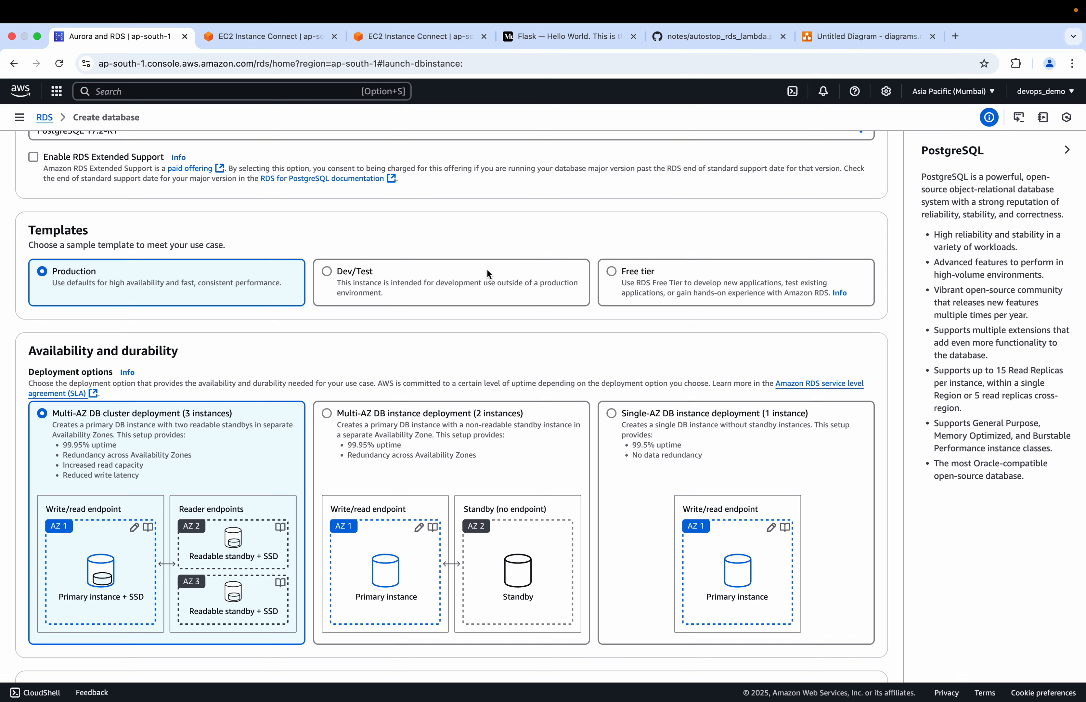
scroll(426, 199, up, 12)
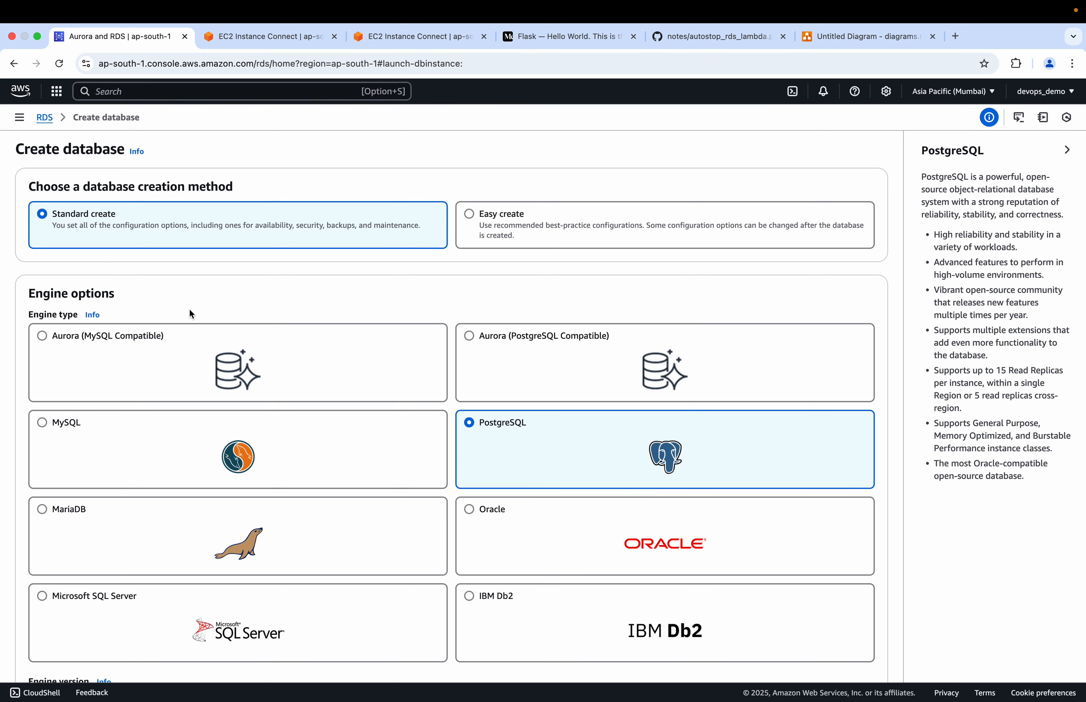
scroll(326, 363, down, 2)
scroll(324, 359, down, 1)
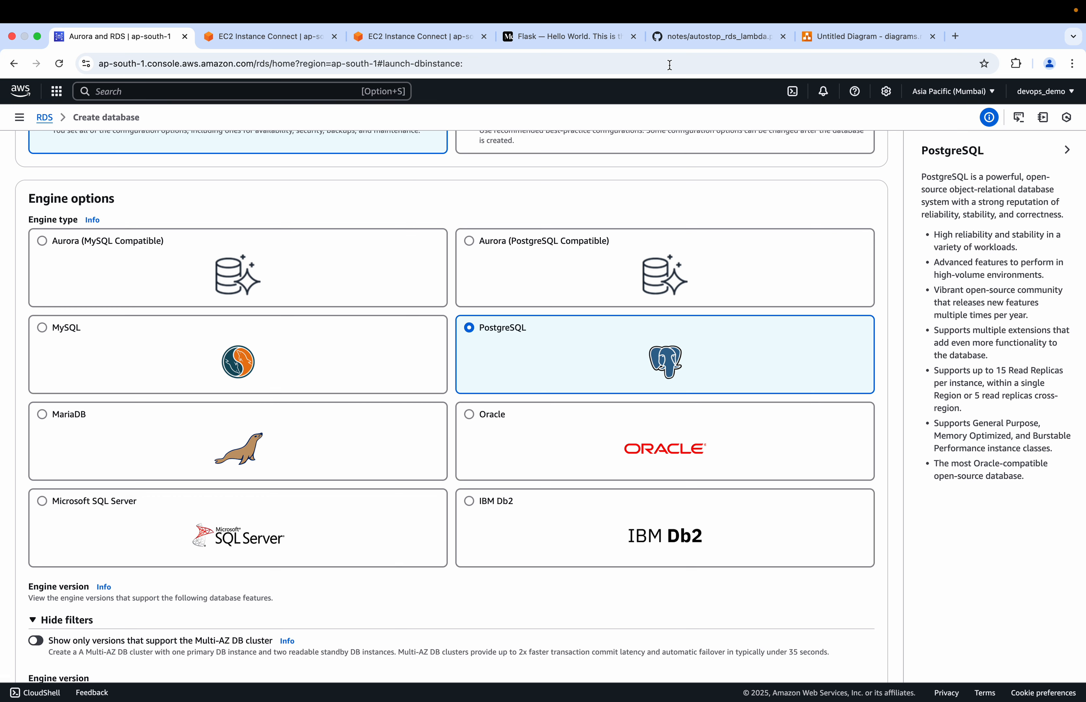
click(826, 41)
click(121, 36)
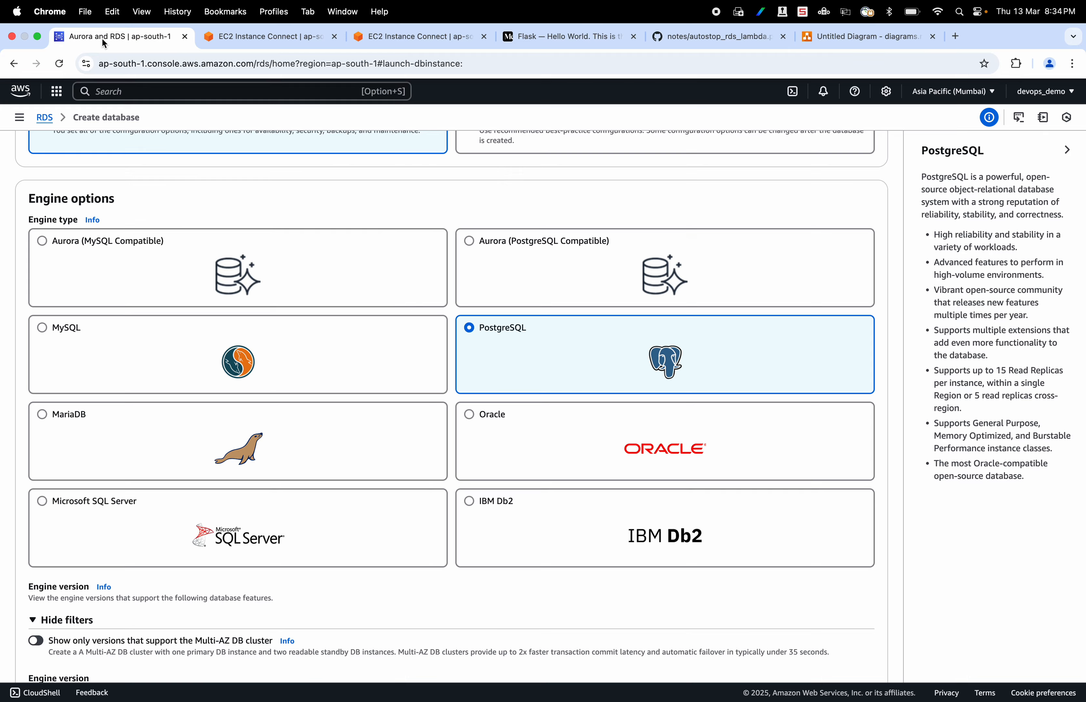
Choose the Multi-AZ DB instance deployment (2 instances) as the availability option
scroll(205, 362, down, 6)
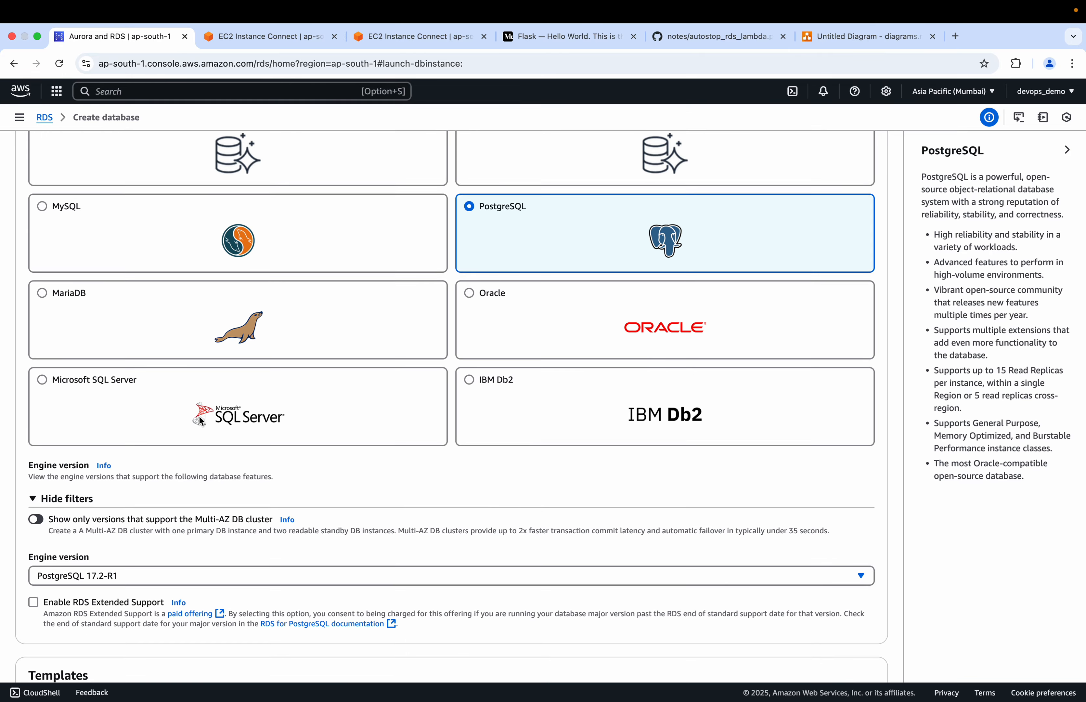
scroll(198, 415, down, 6)
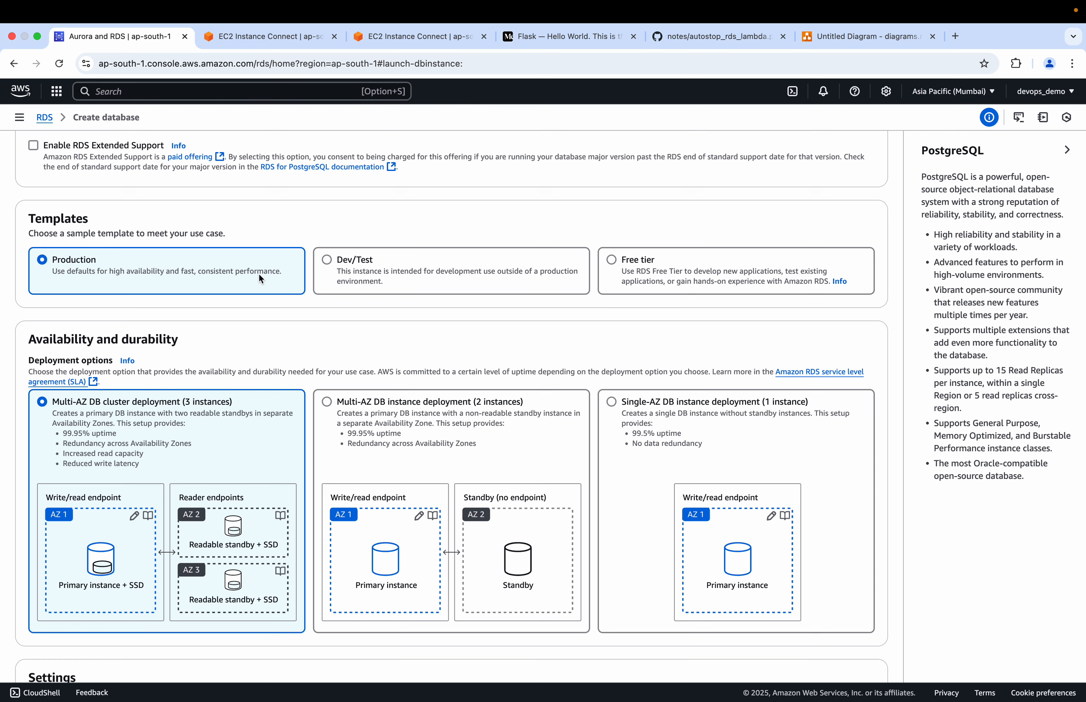
scroll(246, 351, down, 3)
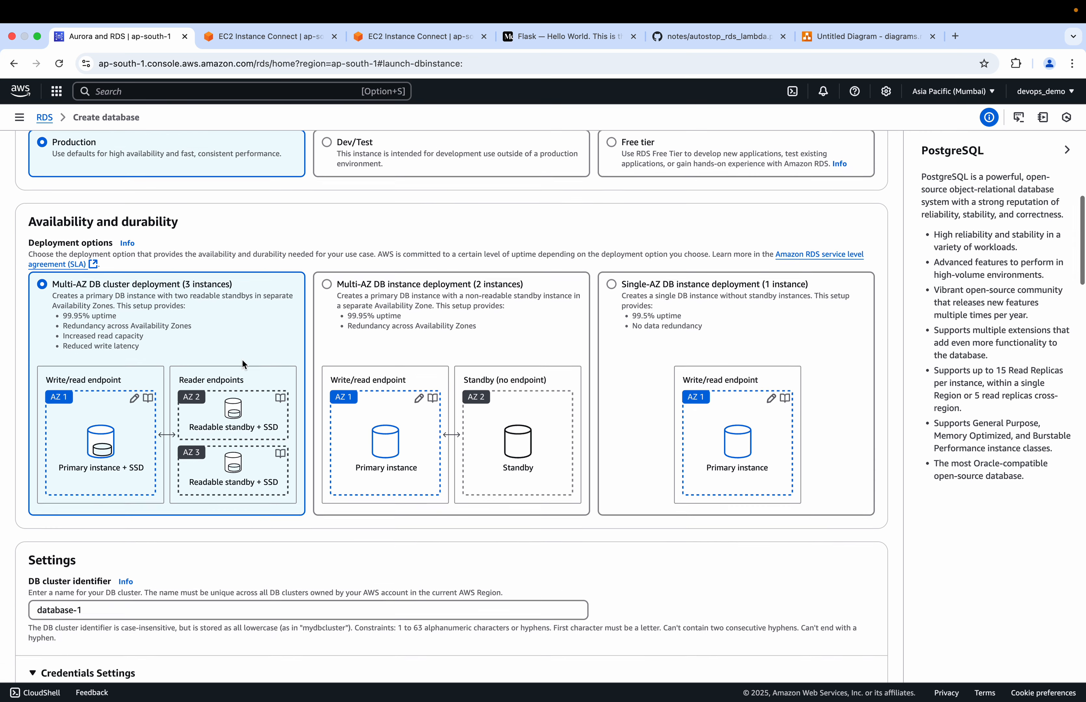
scroll(242, 361, down, 1)
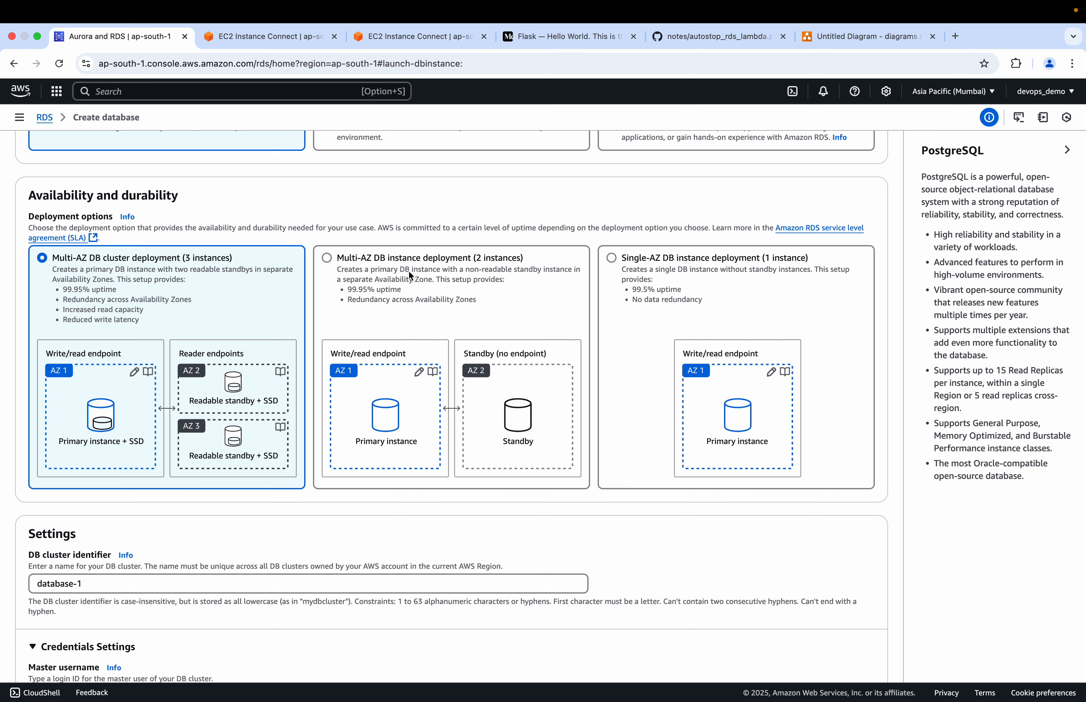
click(343, 266)
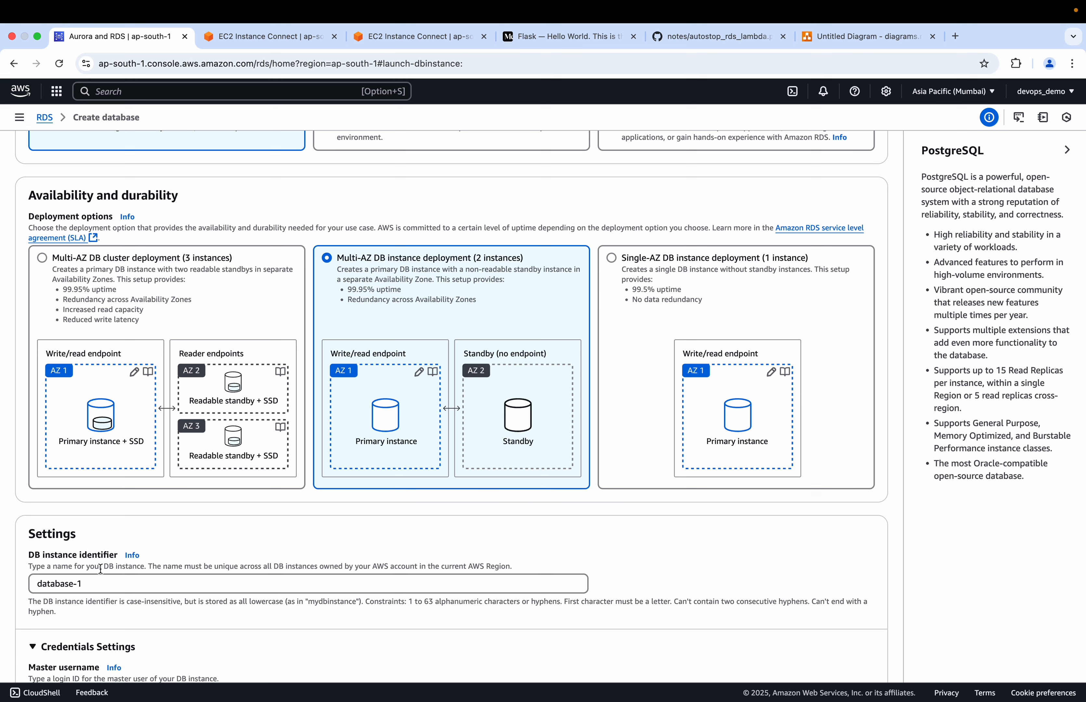
Set the DB instance identifier to demo-db
click(96, 584)
key(BackSpace)
key(BackSpace)
key(BackSpace)
key(BackSpace)
key(BackSpace)
key(BackSpace)
key(BackSpace)
key(BackSpace)
key(BackSpace)
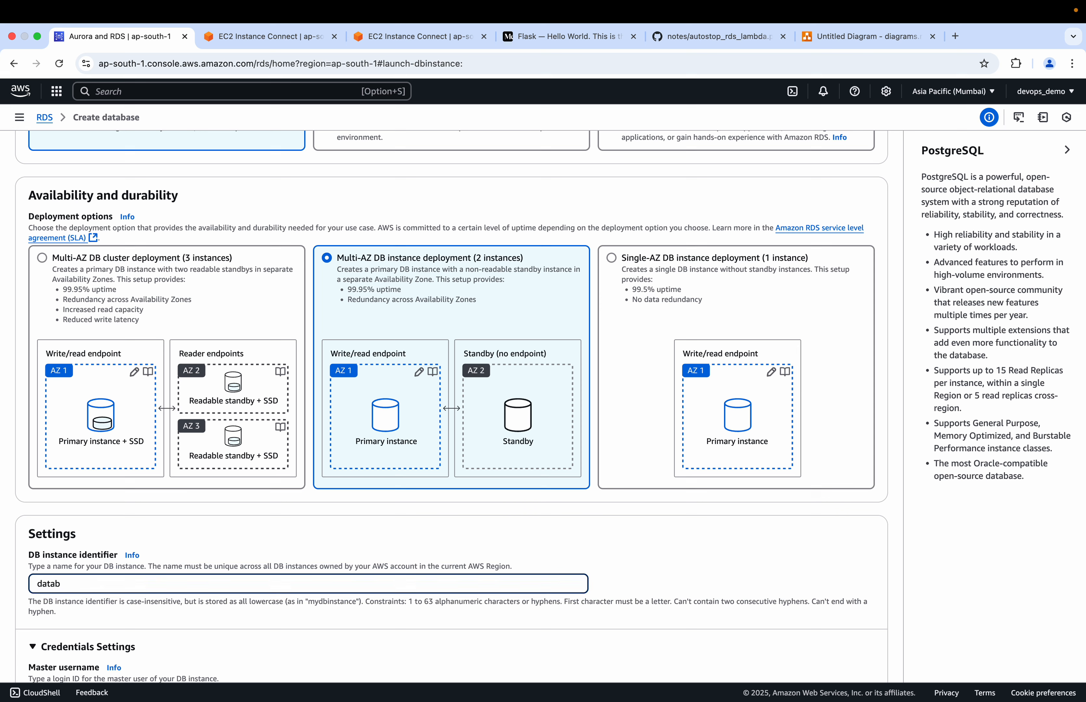
text(emo-db)
Set the master username to master in the credentials settings
scroll(245, 565, down, 6)
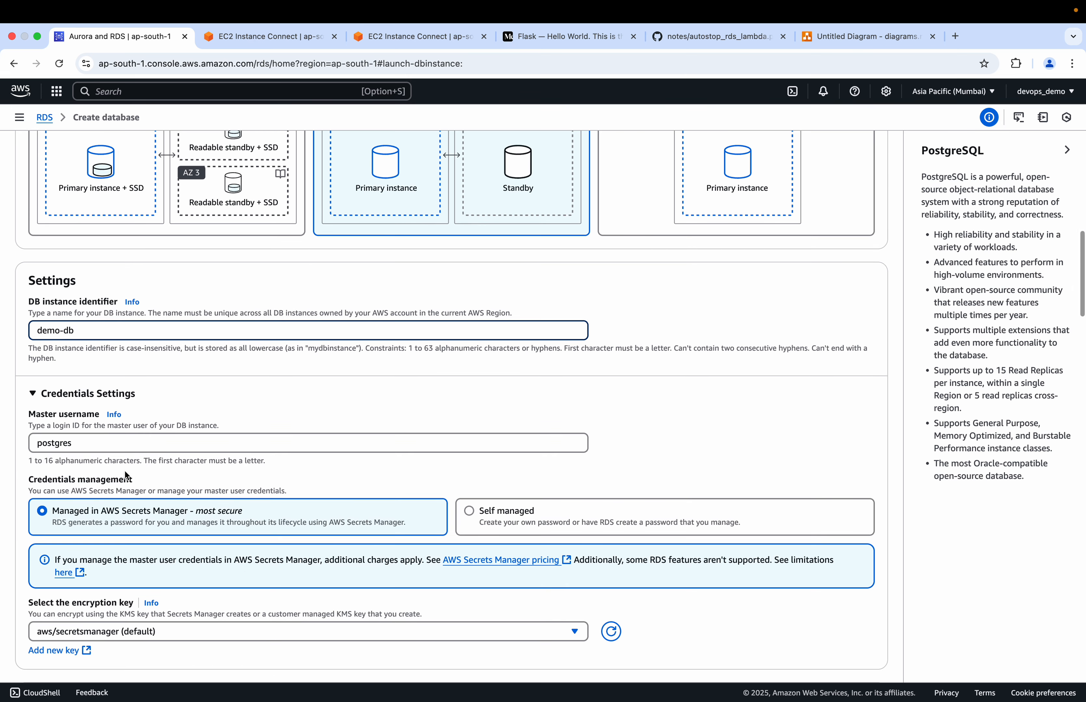
click(97, 440)
key(BackSpace)
key(BackSpace)
key(BackSpace)
key(BackSpace)
key(BackSpace)
key(BackSpace)
key(BackSpace)
key(BackSpace)
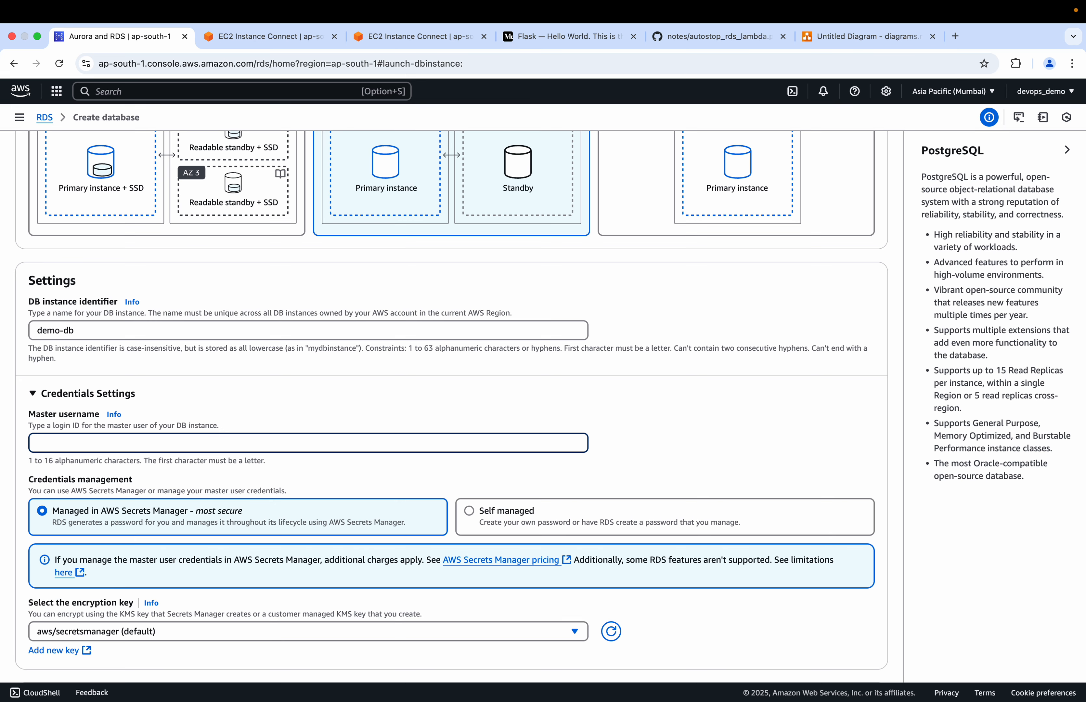
text(master)
Find the Secrets Manager service, open it in a separate browser tab, and return to the database creation form
scroll(452, 407, down, 4)
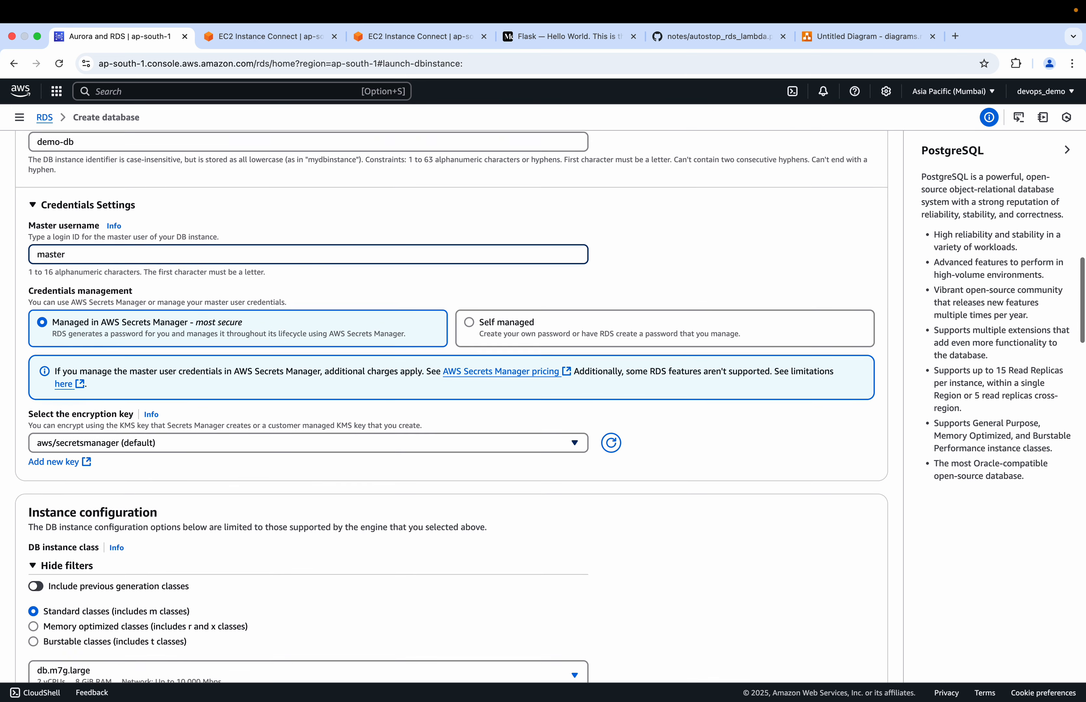
scroll(166, 290, down, 1)
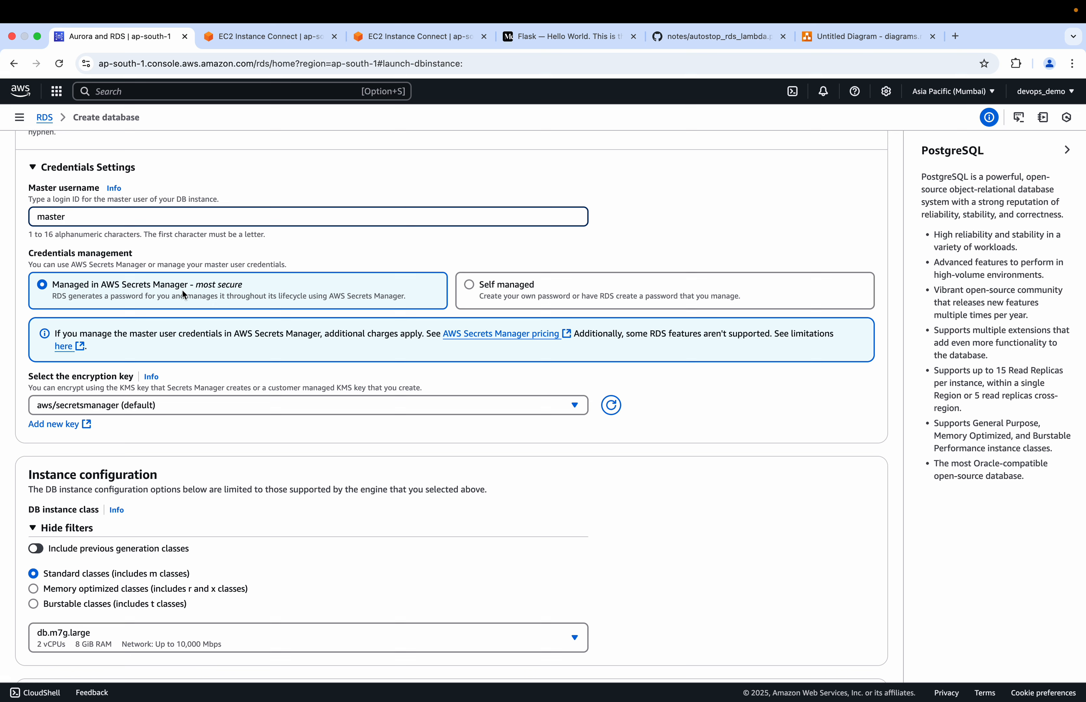
click(193, 93)
text(secret)
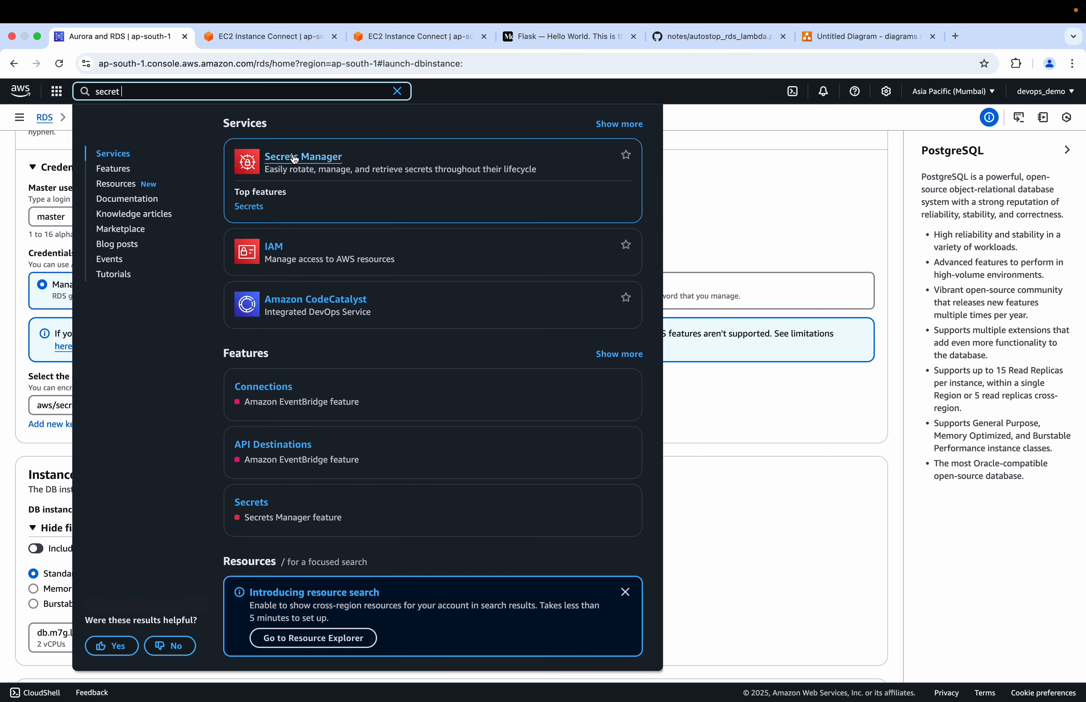
super+click(300, 159)
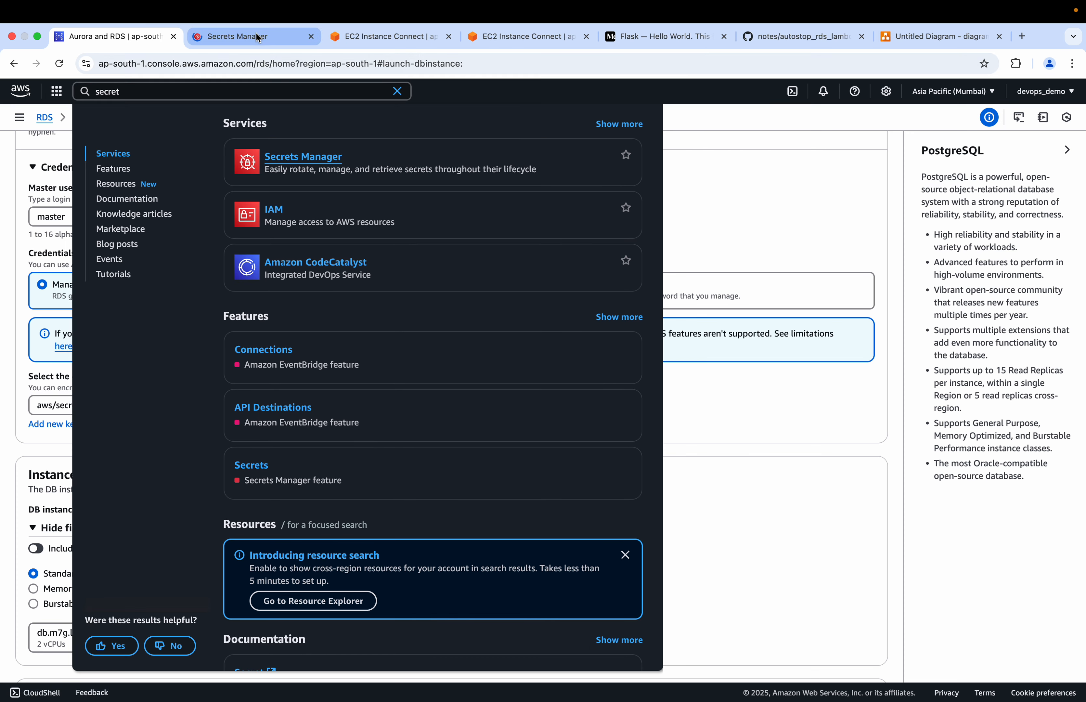
click(753, 205)
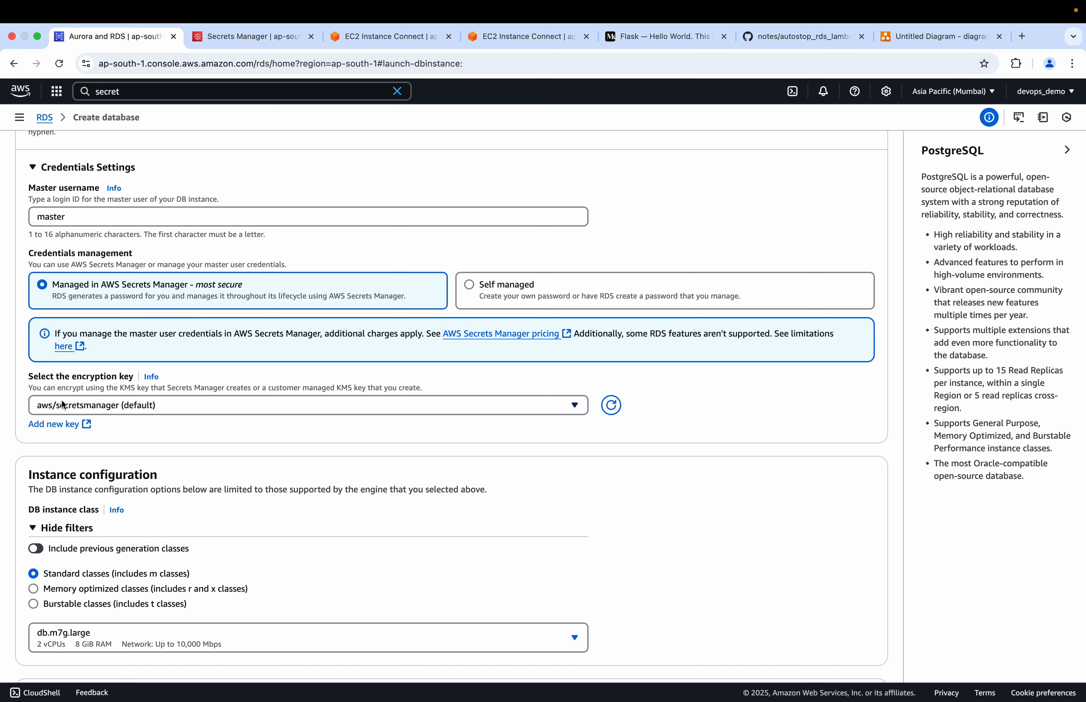
Check which encryption keys are offered for the credentials, and search the AWS services for kms without leaving the form
click(173, 404)
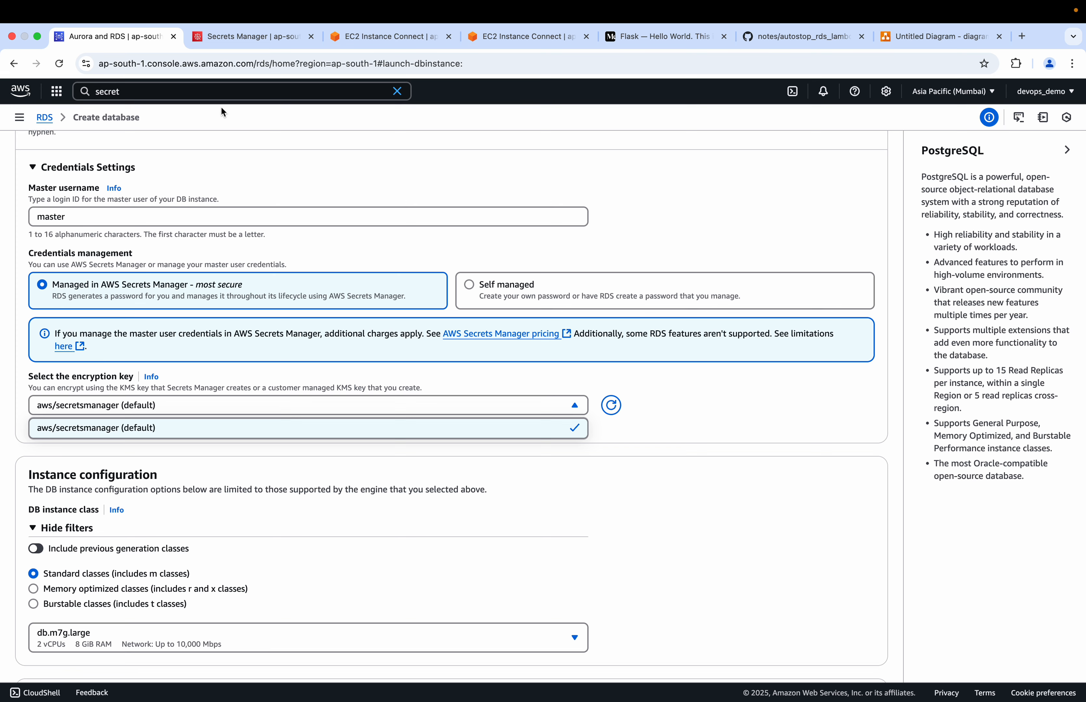
click(217, 89)
key(Escape)
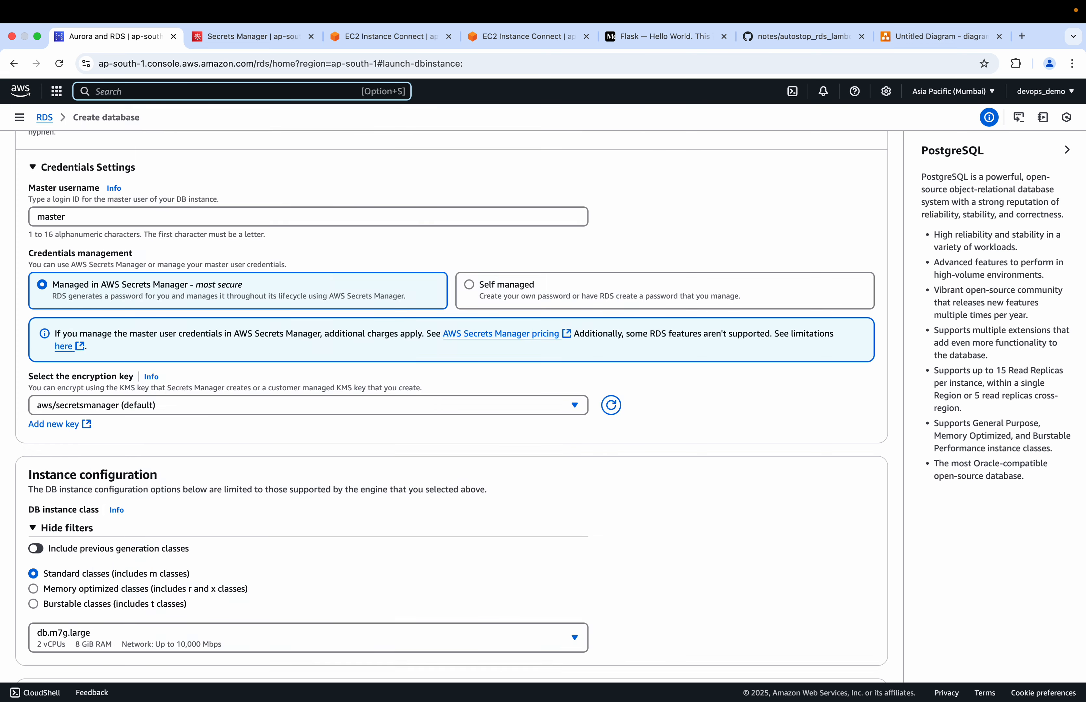
text(kms)
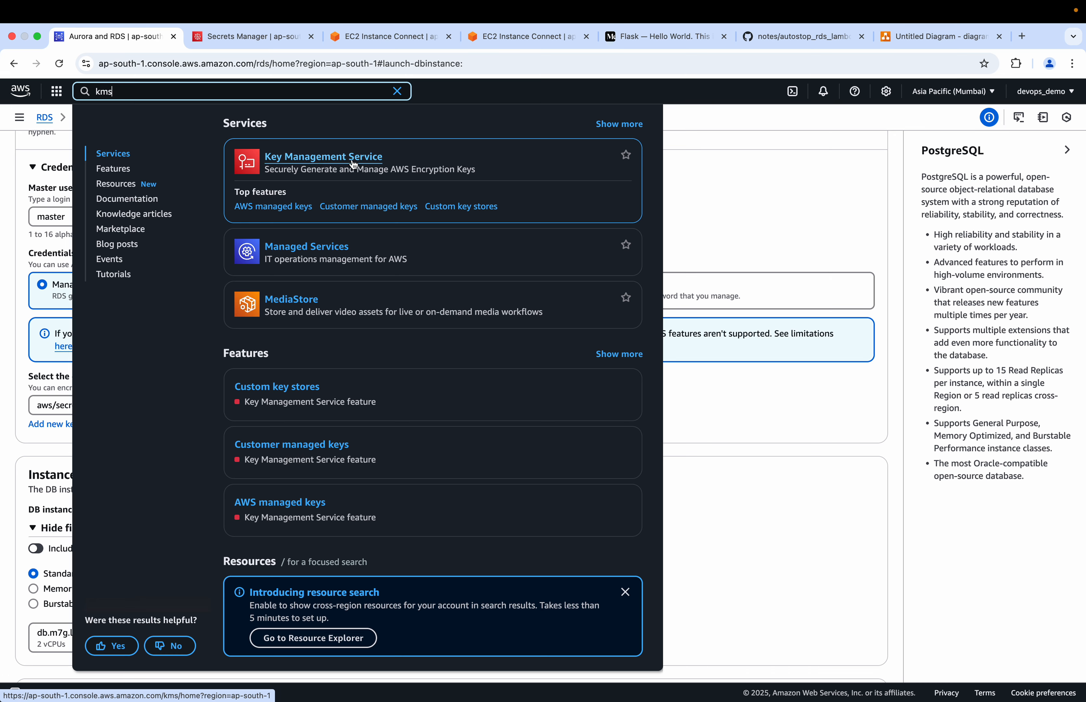
click(685, 219)
Review the standard DB instance classes on offer and the storage settings of the new database
scroll(276, 427, down, 3)
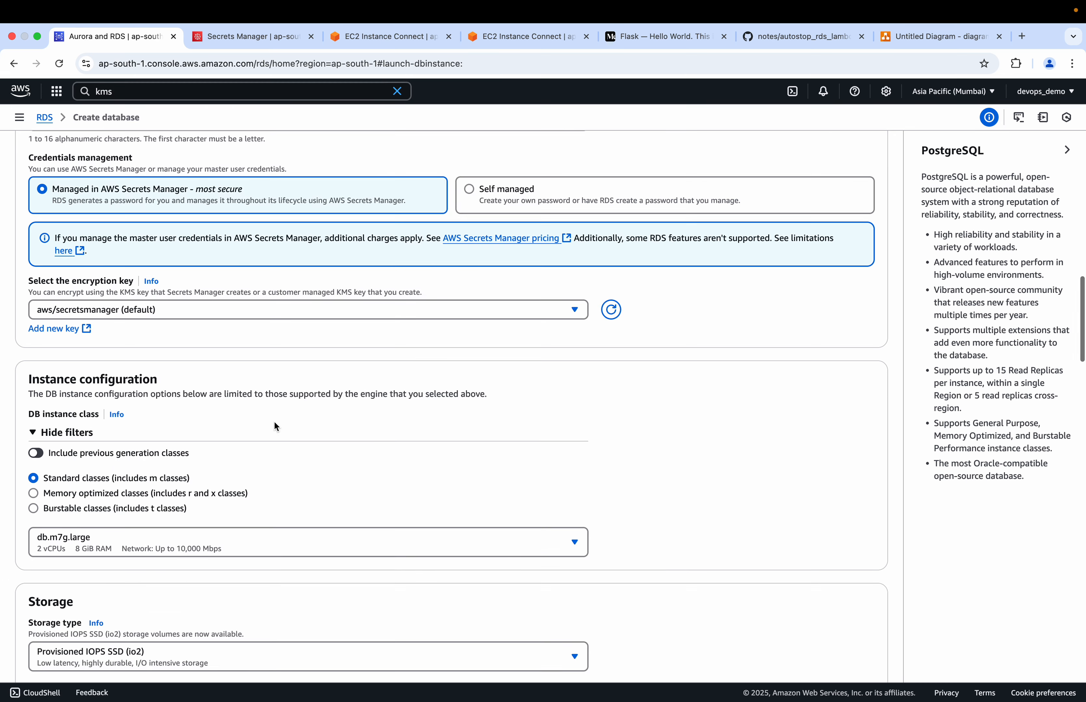
scroll(277, 426, down, 4)
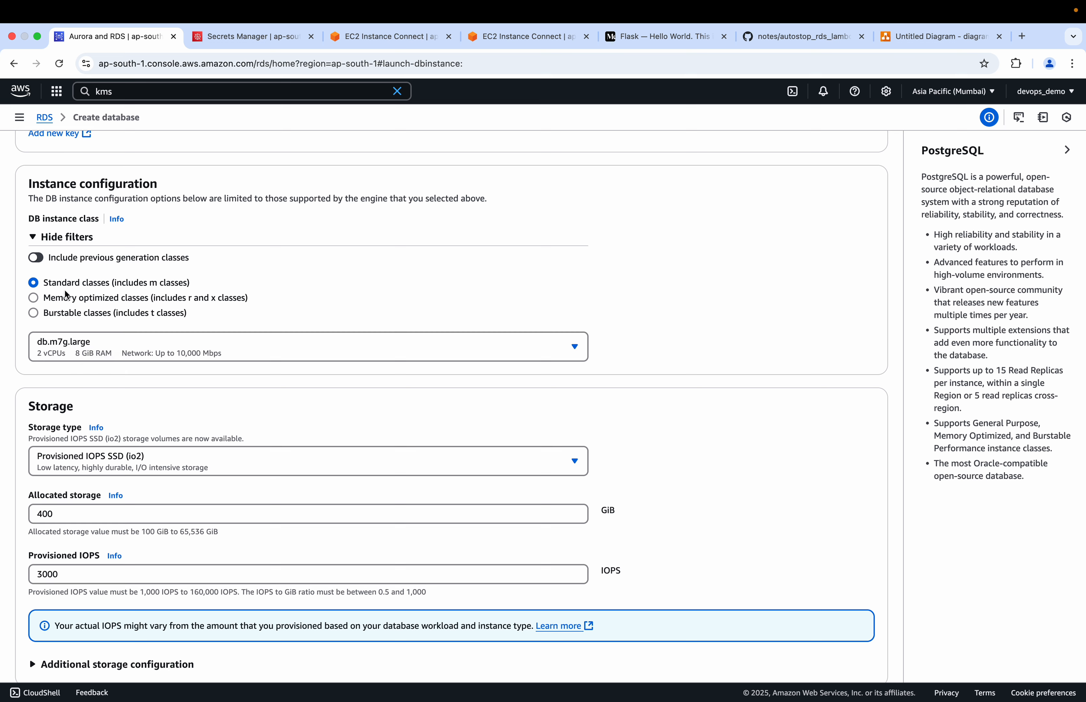
click(122, 350)
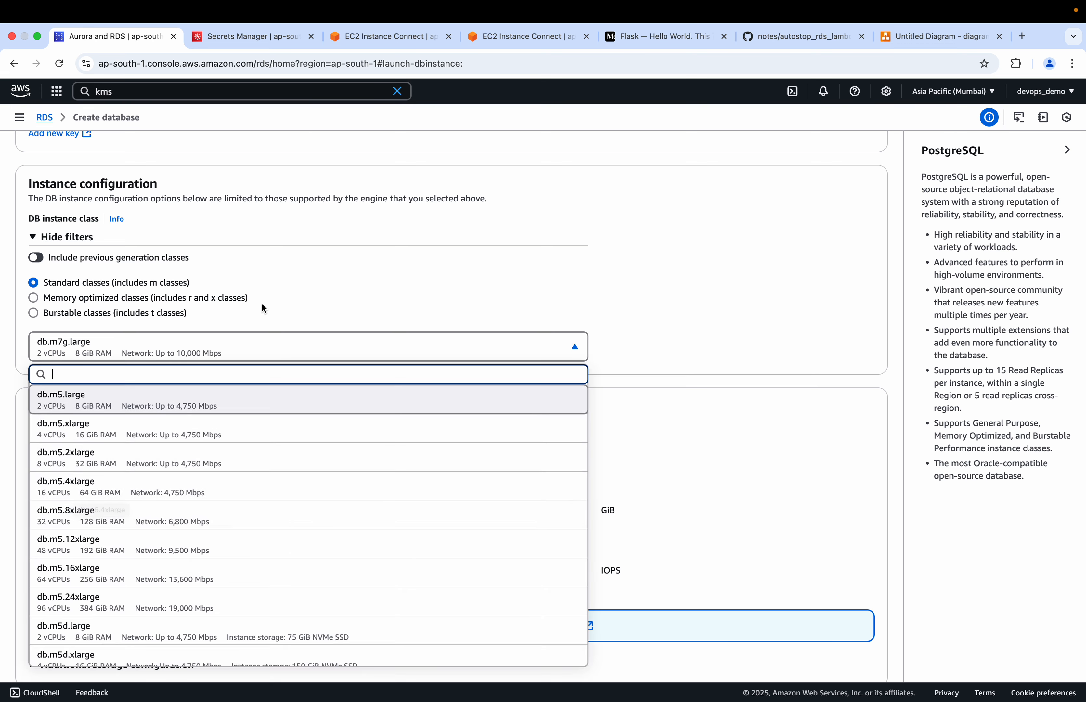
click(273, 305)
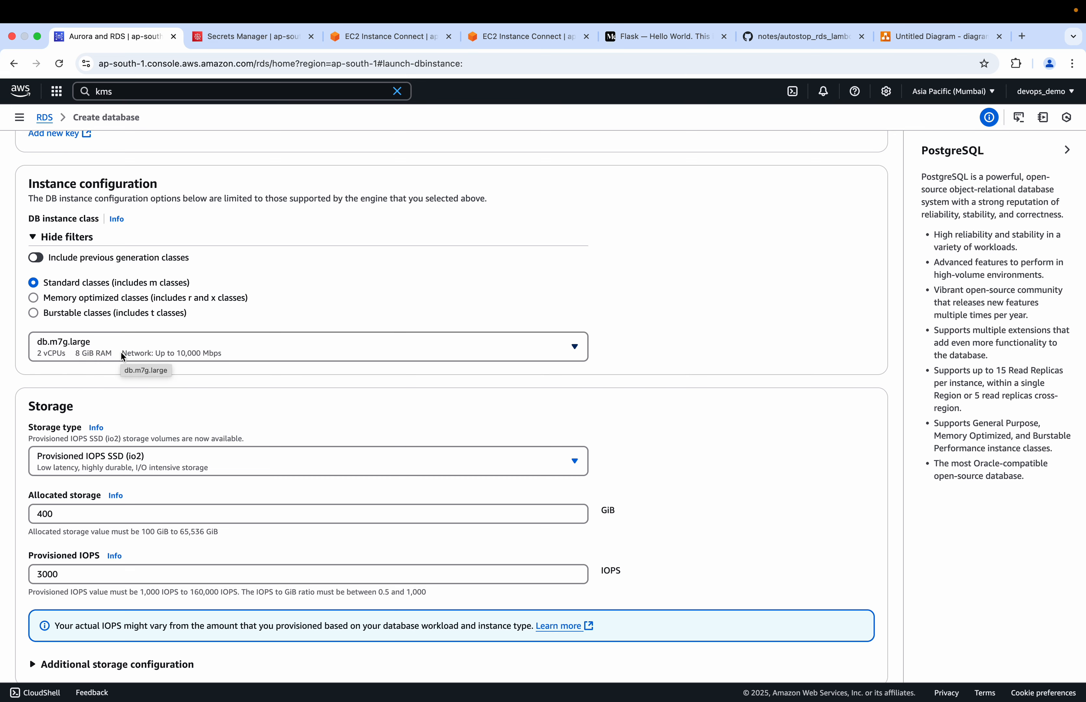
scroll(140, 469, down, 3)
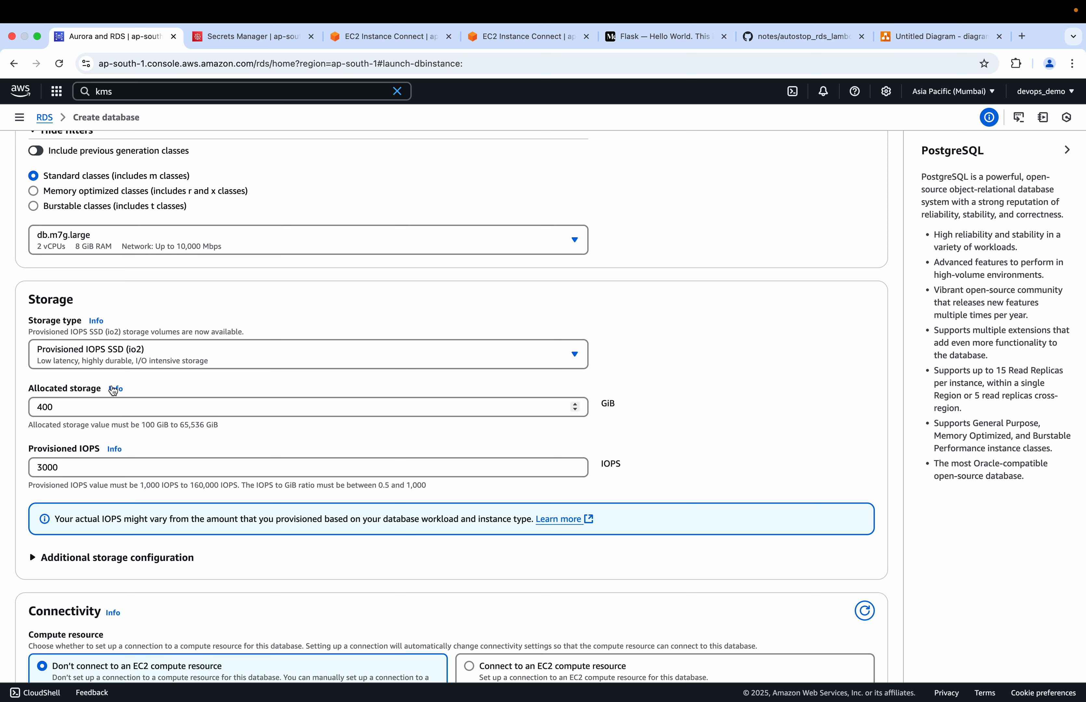
Choose the burstable instance class db.t4g.large and enter 20 GiB as the allocated storage
click(81, 406)
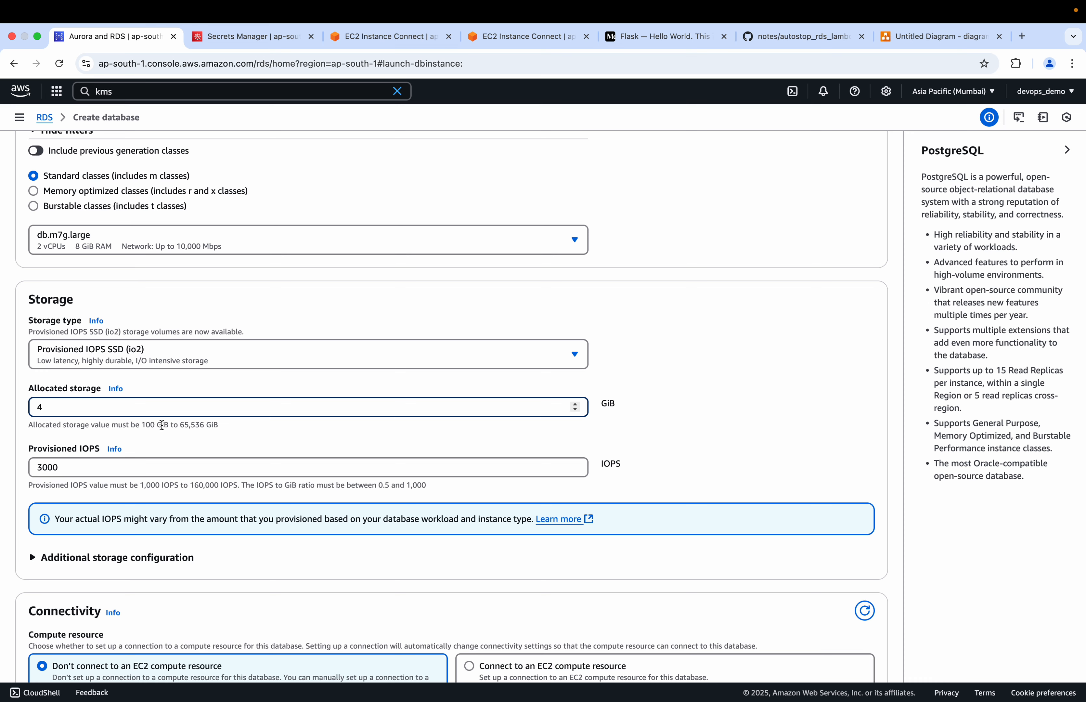
click(34, 206)
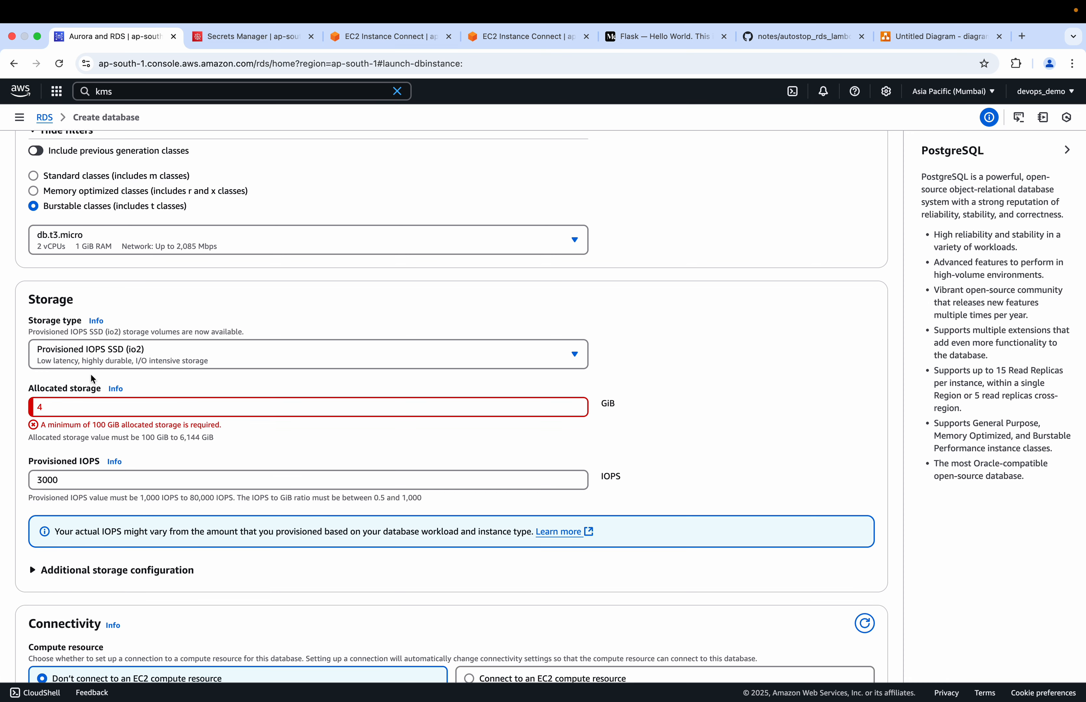
click(76, 403)
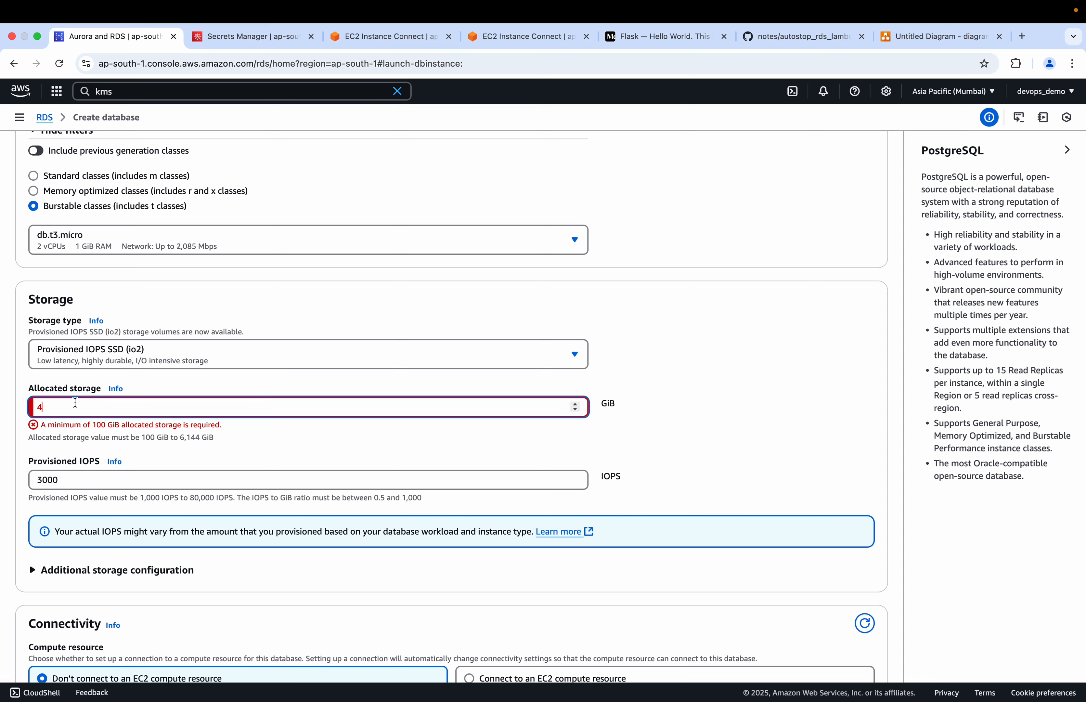
key(BackSpace)
text(20)
click(152, 246)
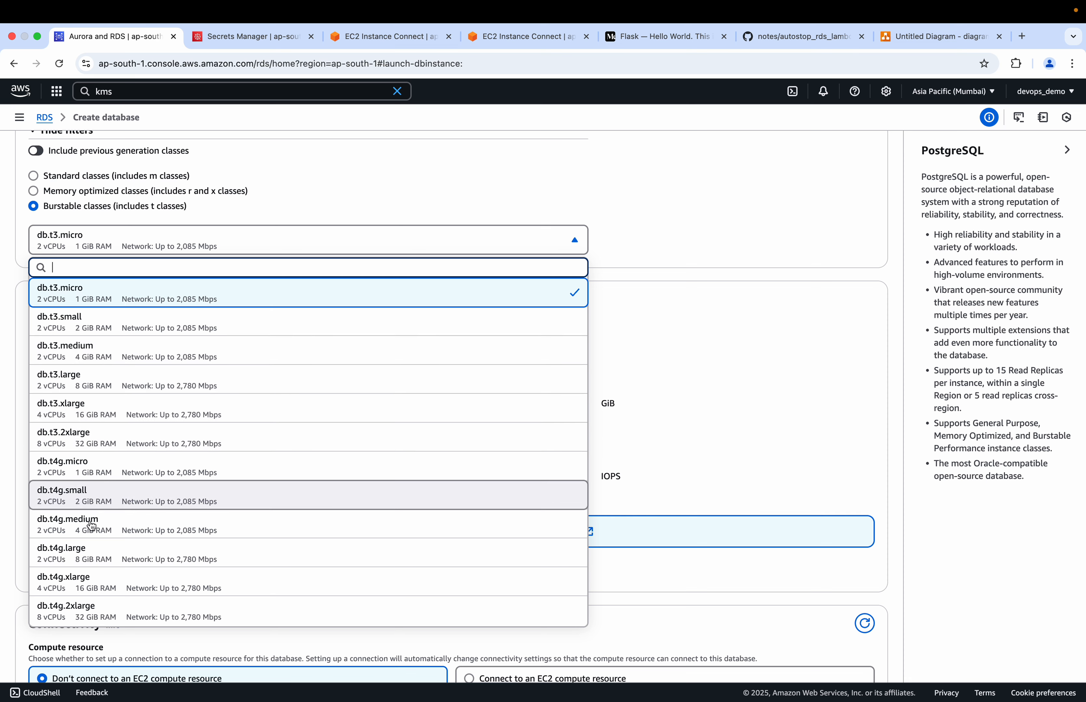
click(91, 559)
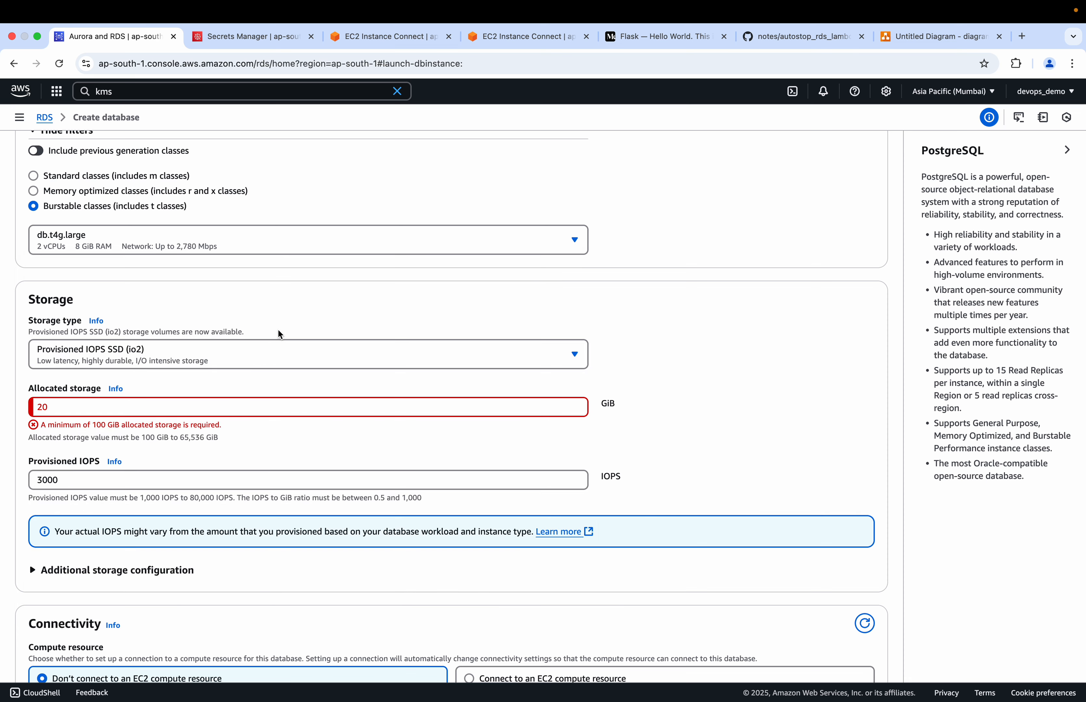
Change the storage type to General Purpose SSD (gp2) and set the allocated storage to 20 GiB
click(193, 360)
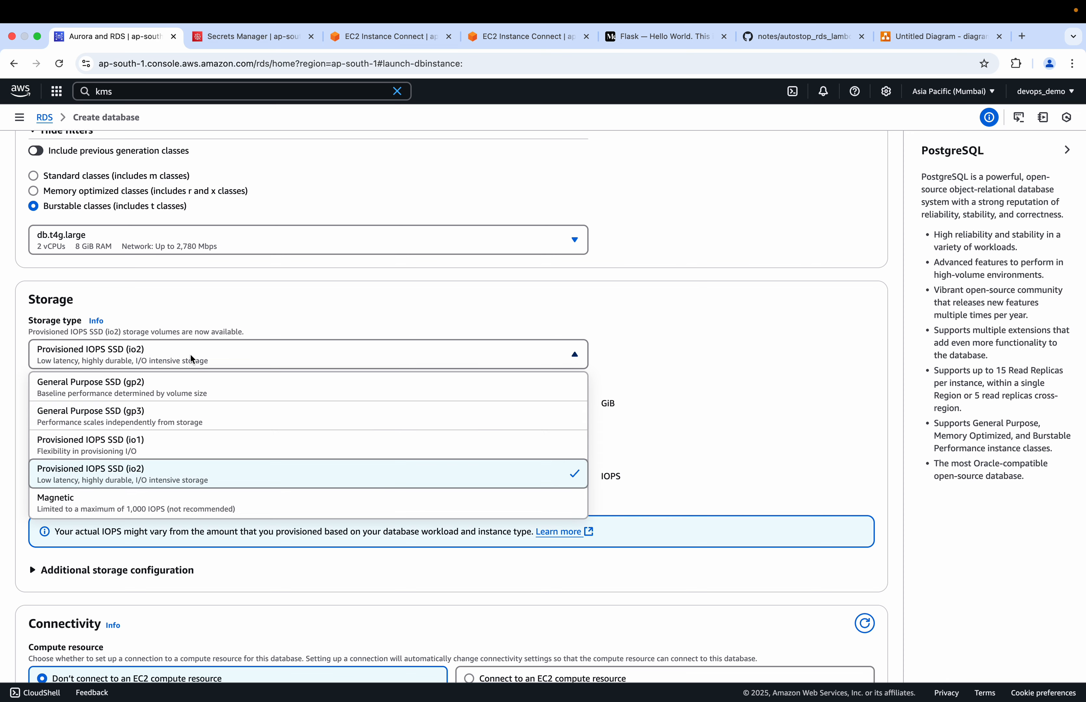
click(158, 397)
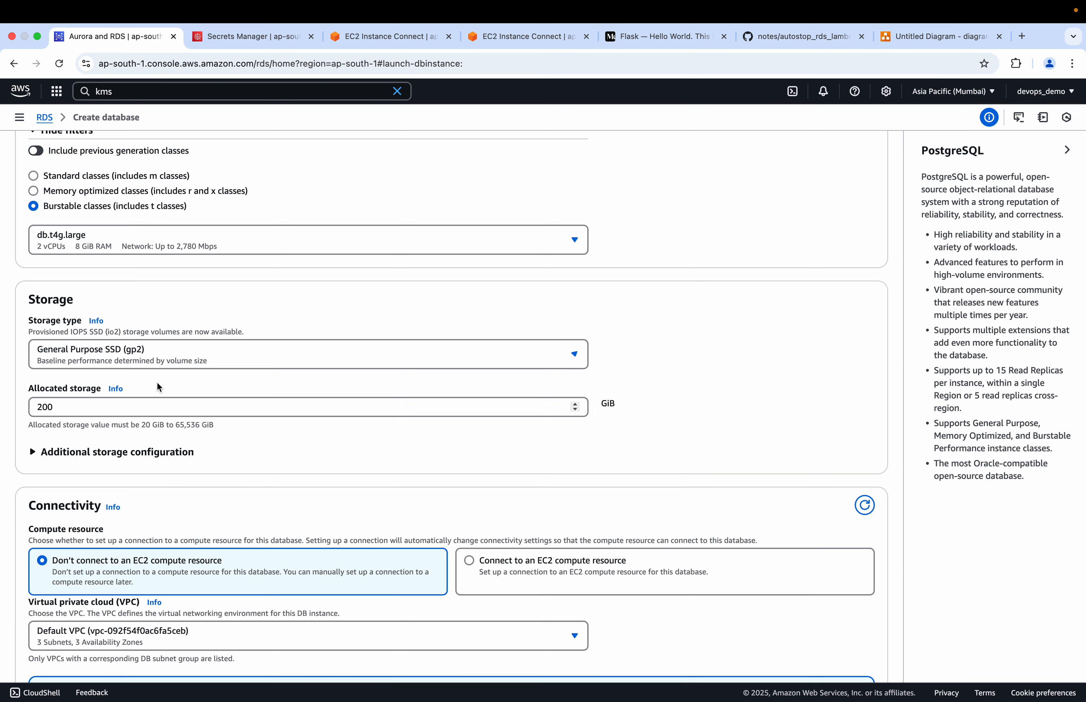
click(99, 411)
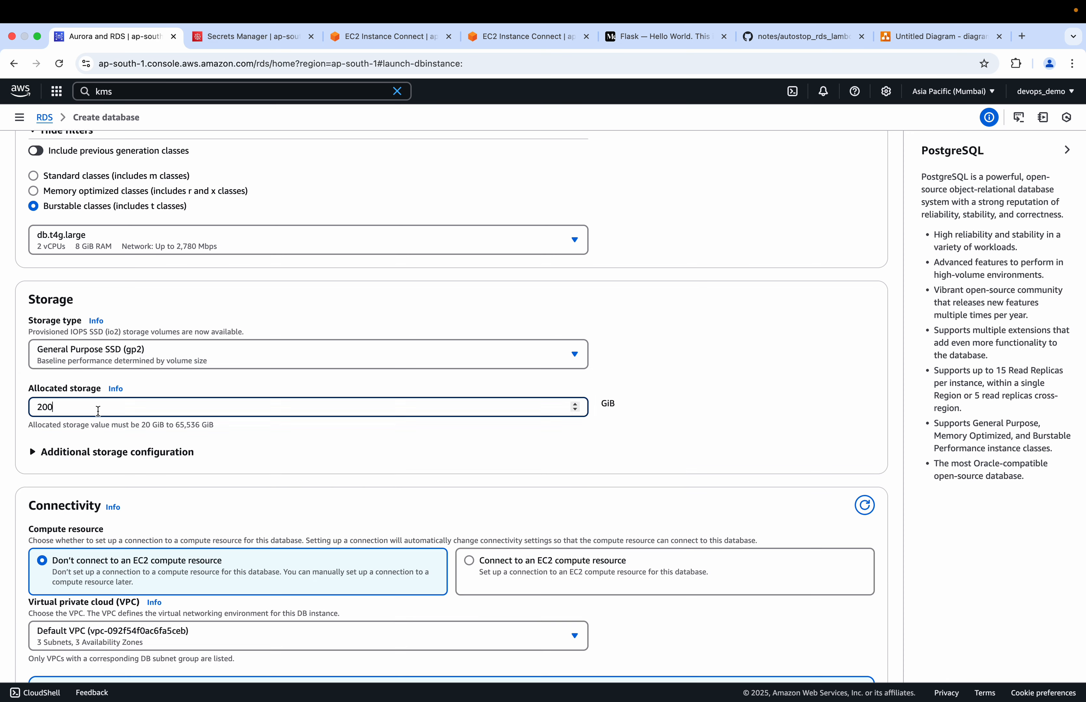
key(BackSpace)
click(343, 320)
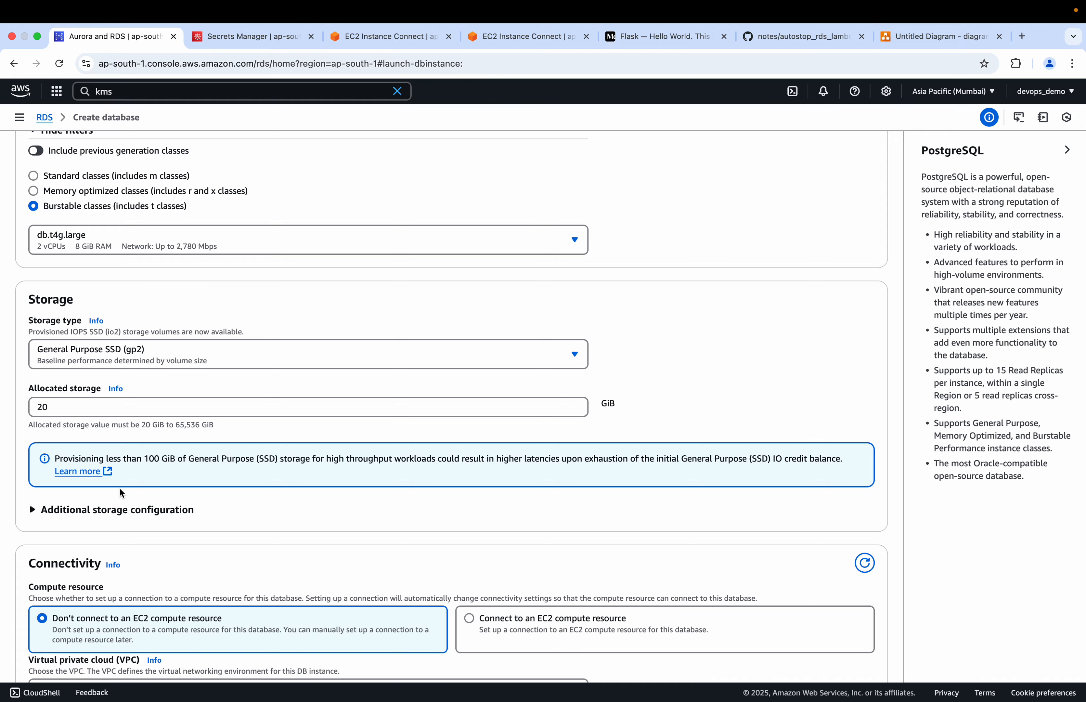
Turn off storage autoscaling in the additional storage configuration and collapse that section
scroll(119, 487, down, 8)
scroll(216, 310, up, 2)
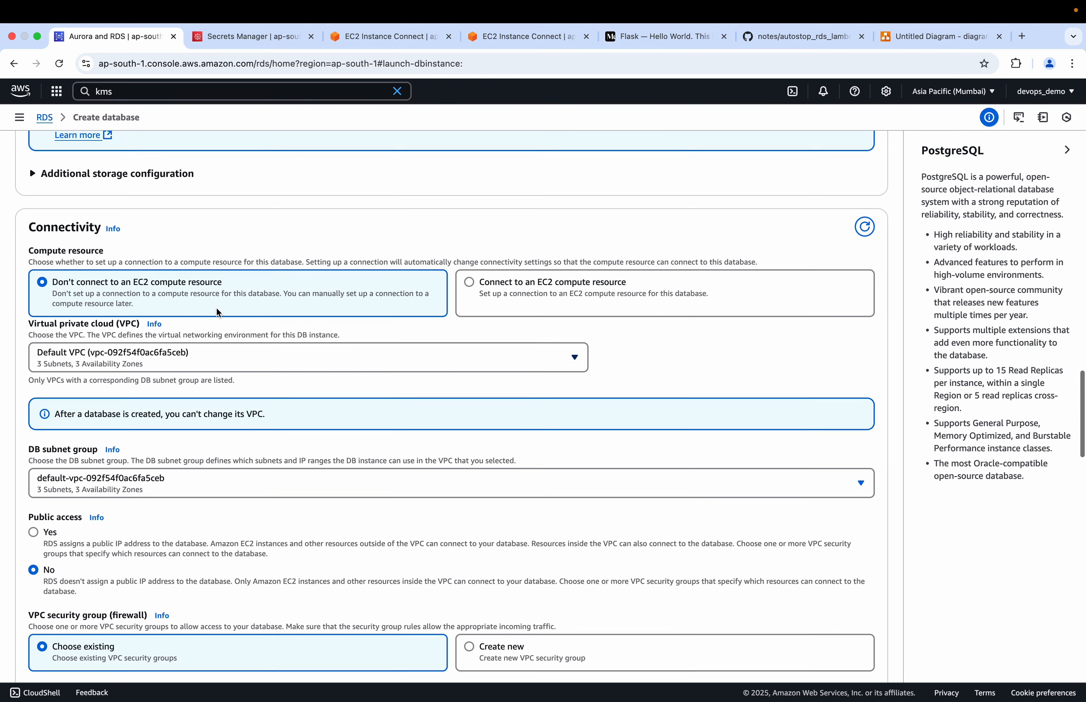
click(34, 201)
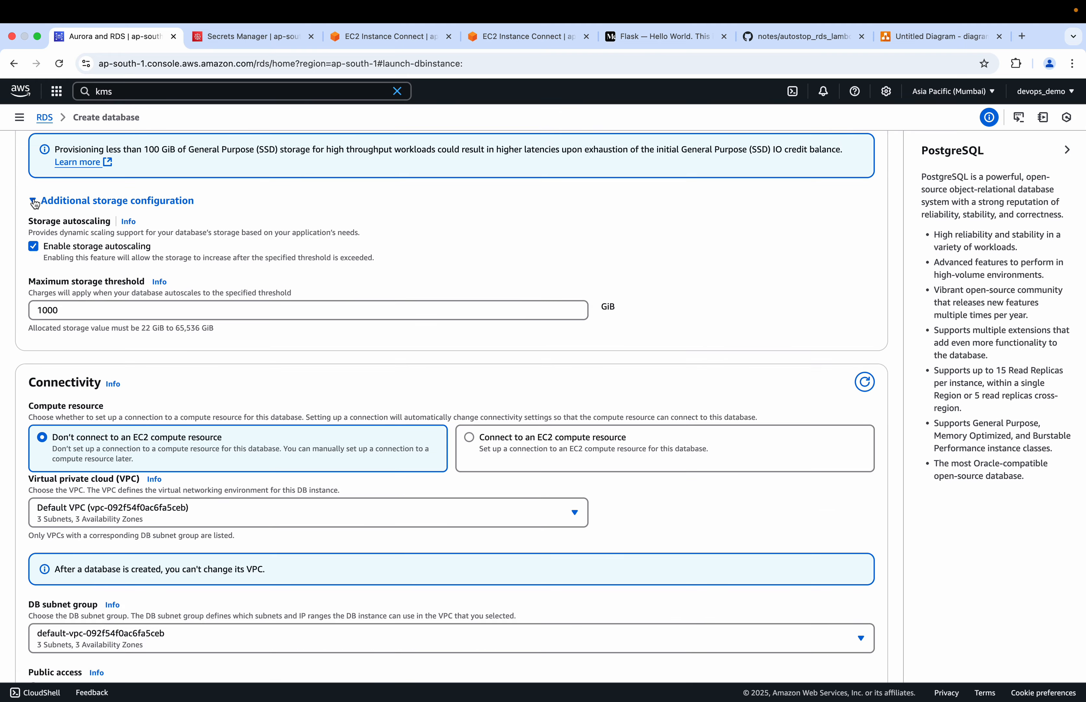
click(34, 201)
click(35, 201)
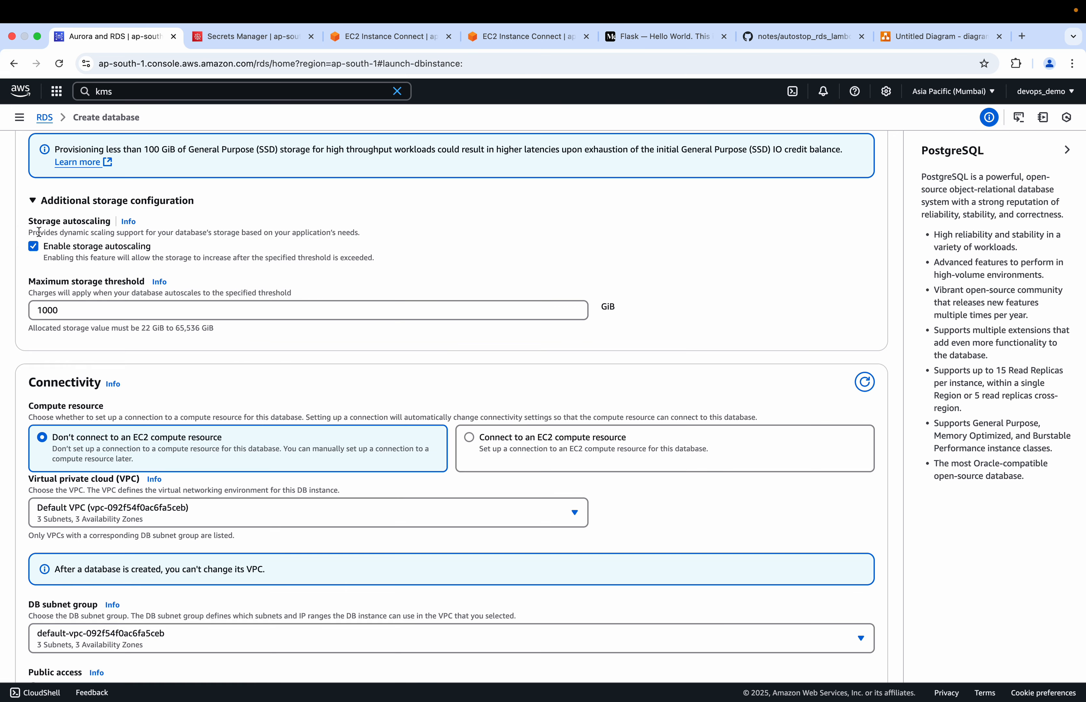
click(36, 252)
click(34, 201)
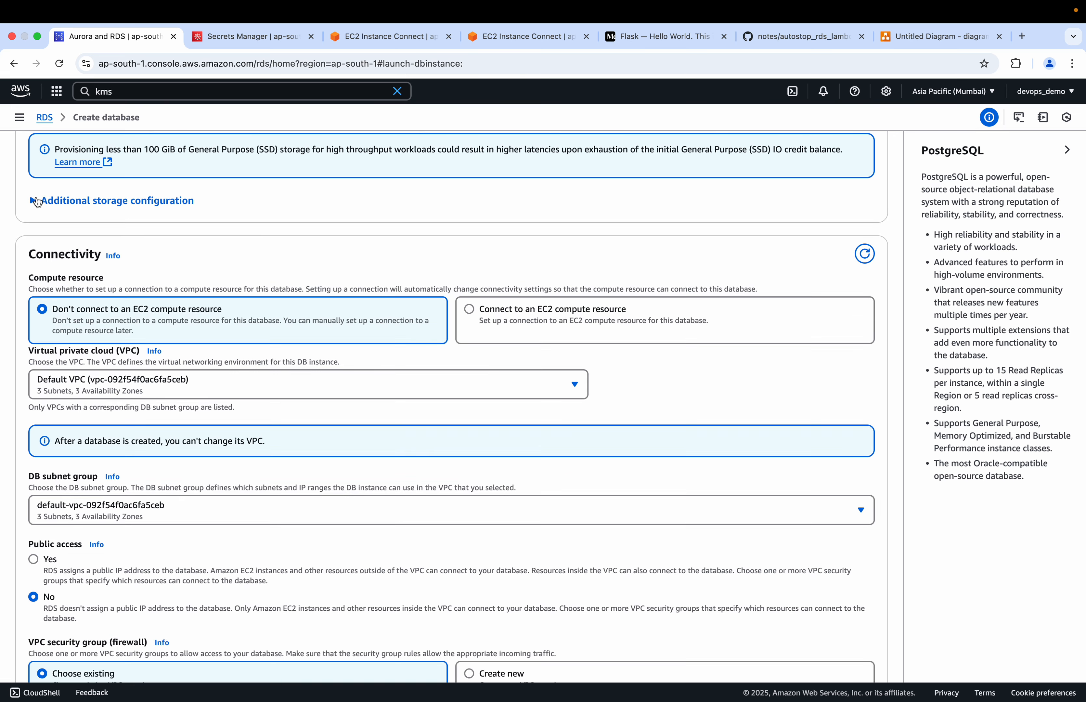
Review the connectivity settings, look at the Lambda start and stop diagram in draw.io, and return to the database creation form
scroll(80, 300, down, 1)
scroll(80, 300, down, 1)
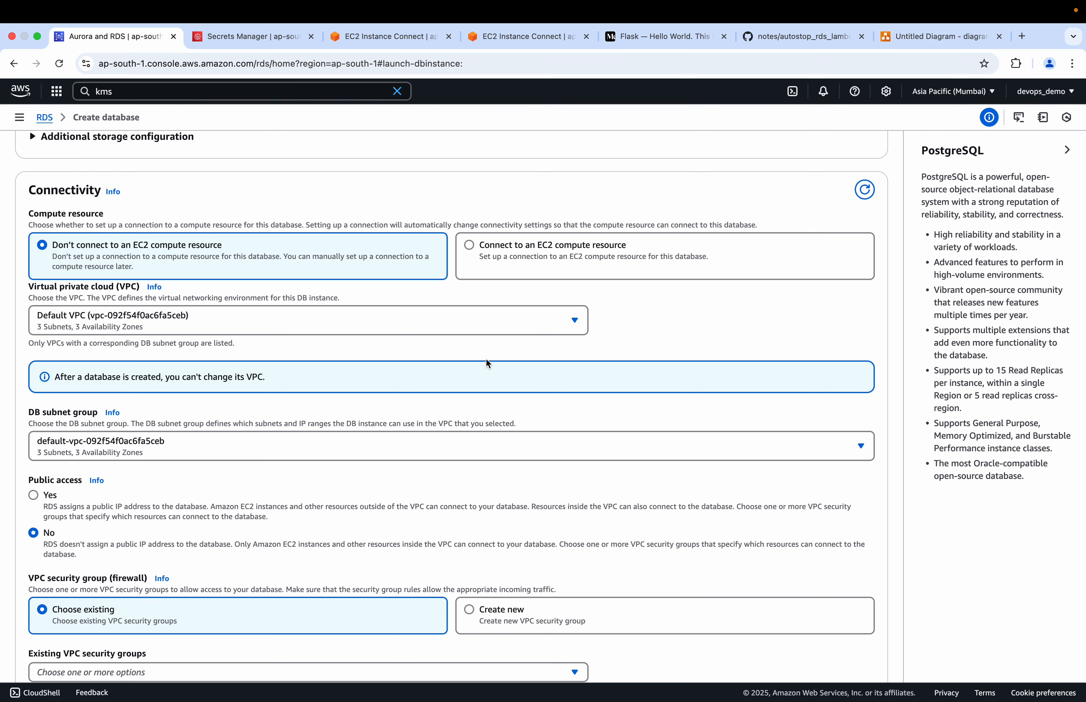
scroll(485, 357, down, 1)
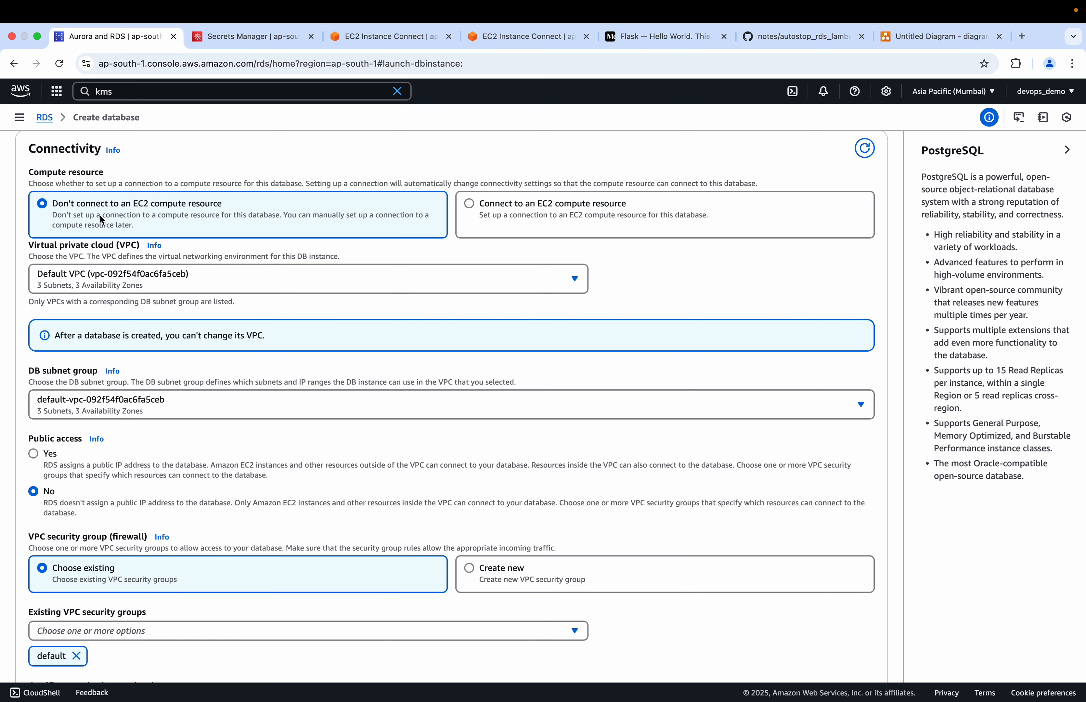
click(908, 37)
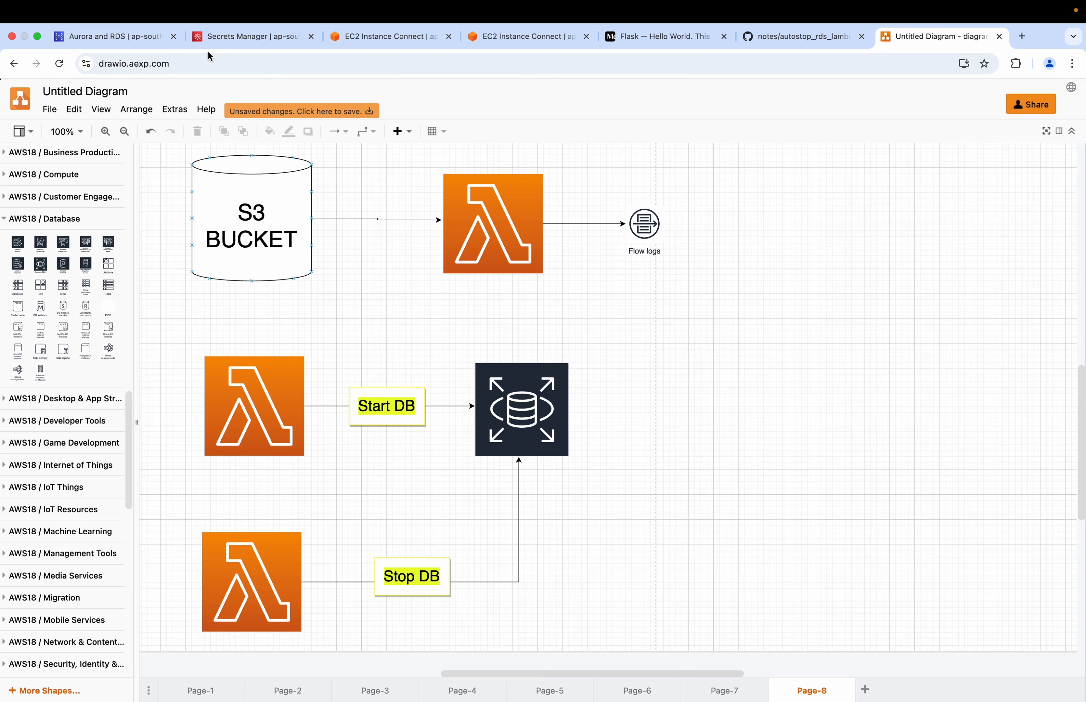
click(129, 42)
scroll(207, 303, down, 3)
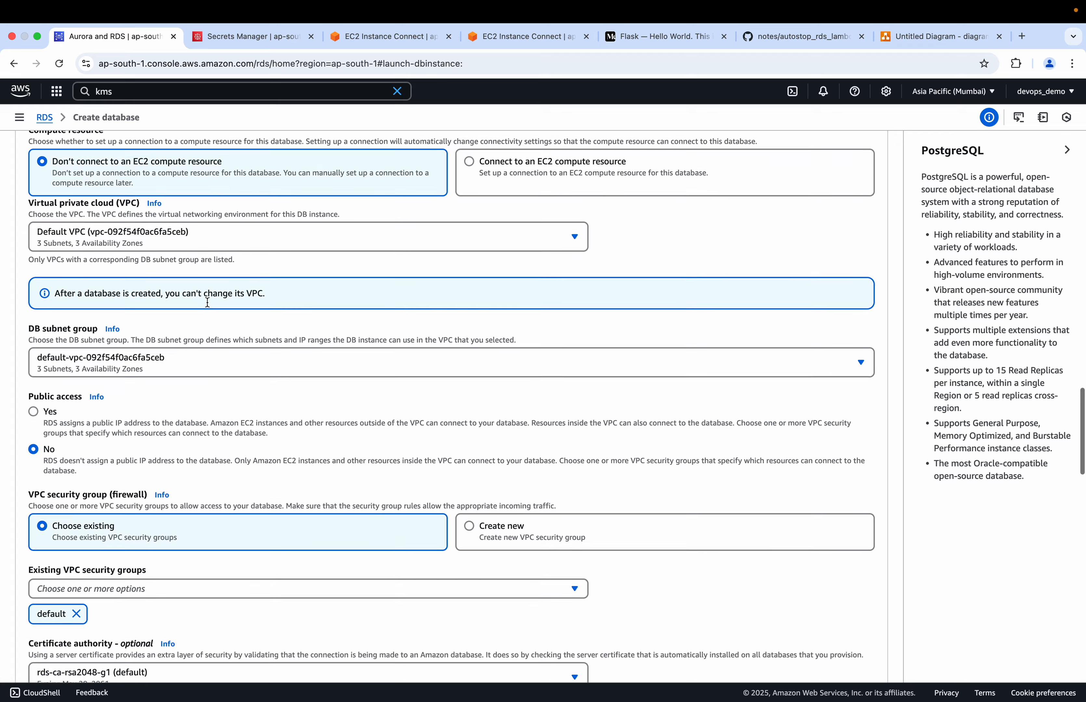
Check which VPCs and DB subnet groups are available for the database, keeping the default selections
click(254, 193)
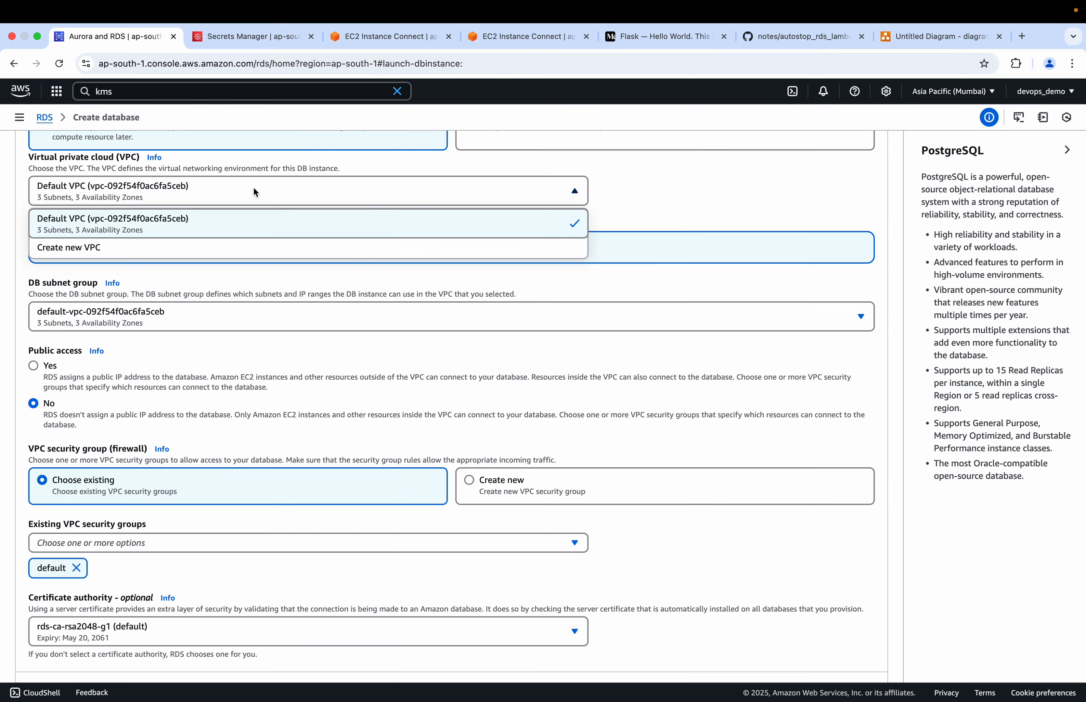
scroll(253, 187, up, 1)
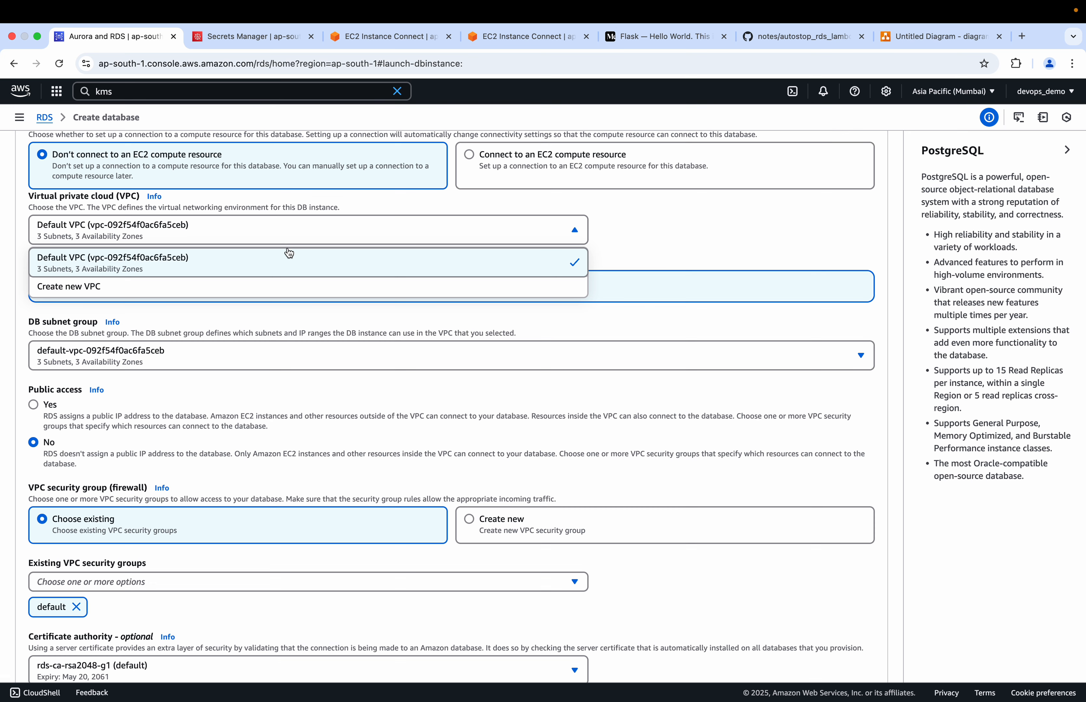
click(688, 235)
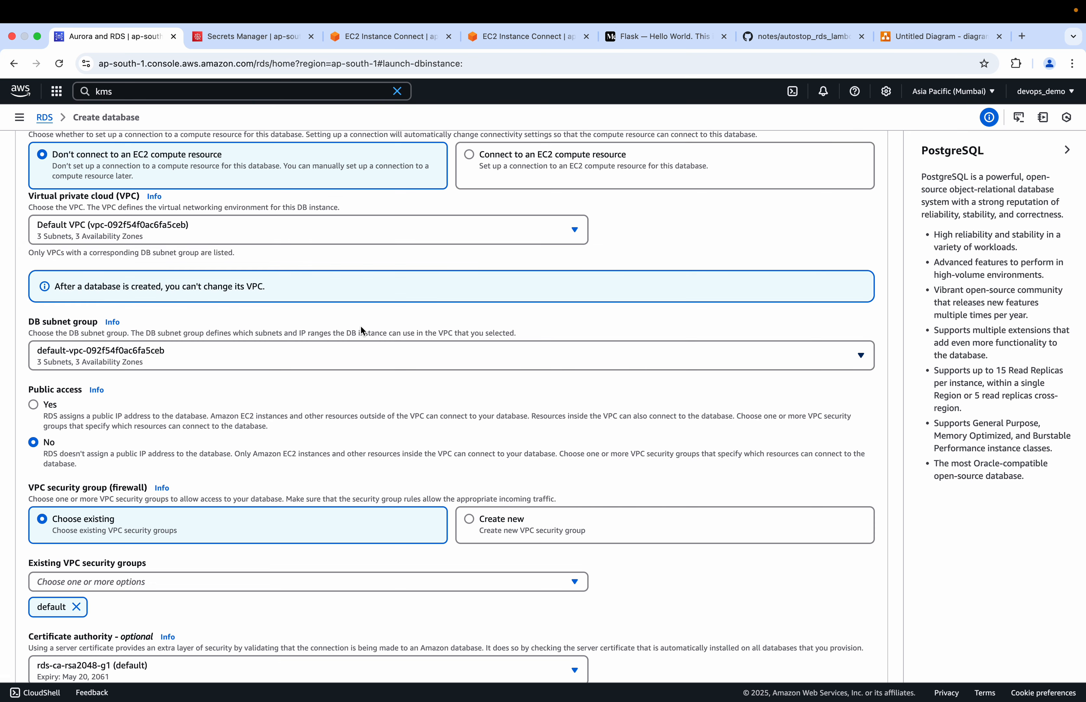
scroll(363, 329, down, 2)
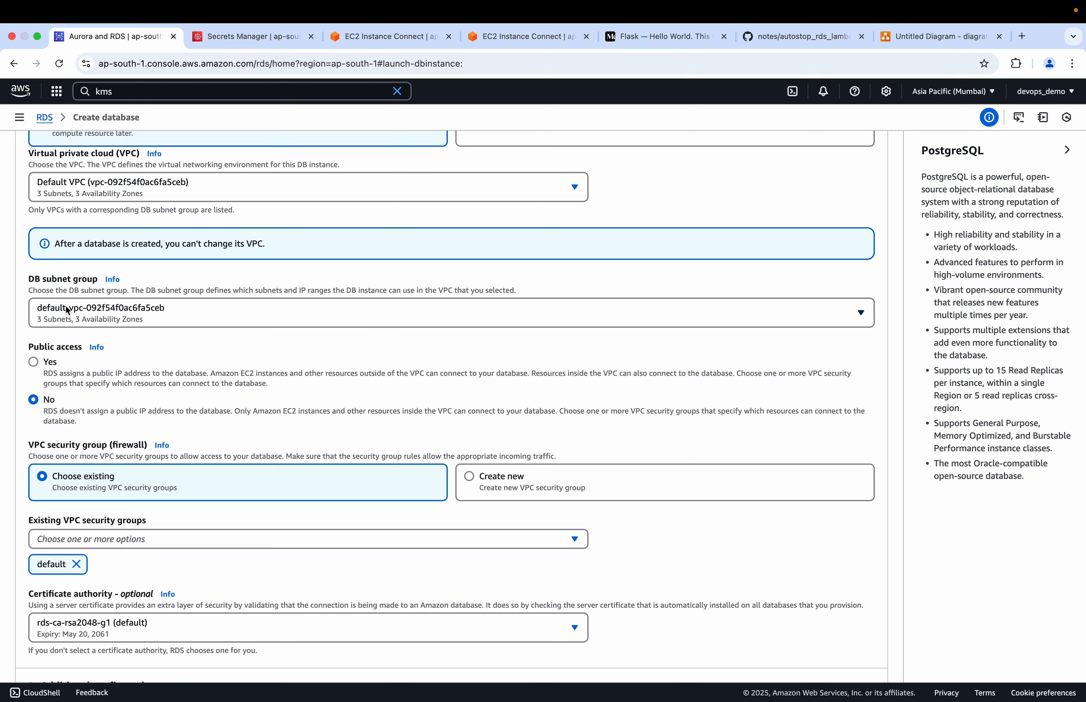
click(85, 318)
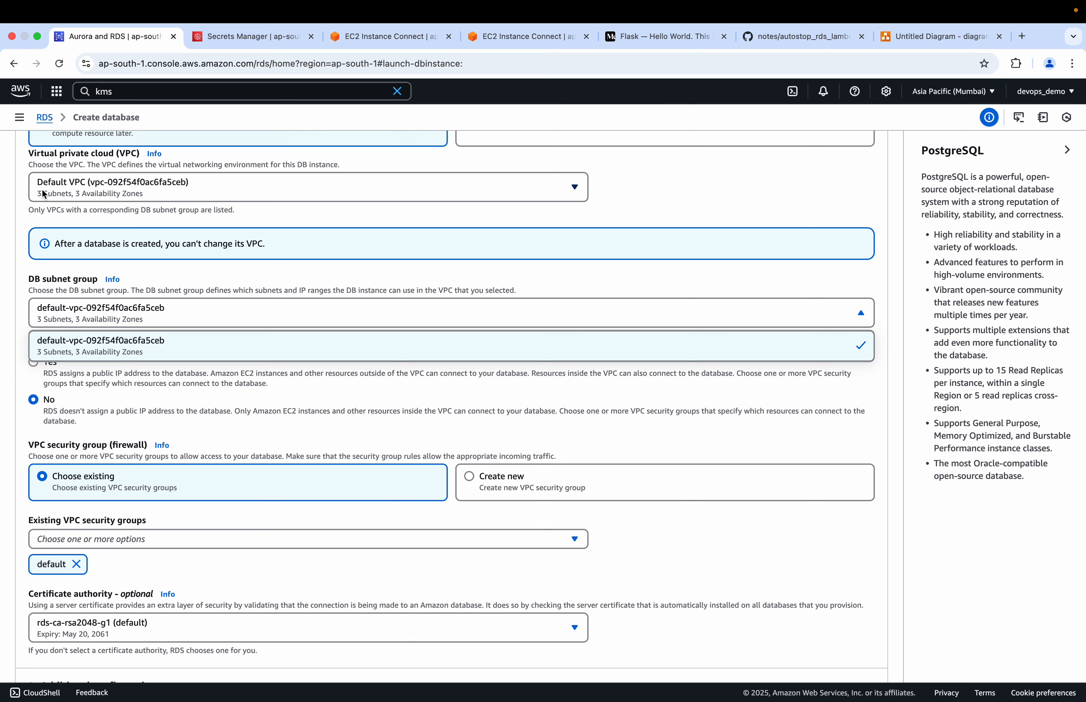
click(750, 205)
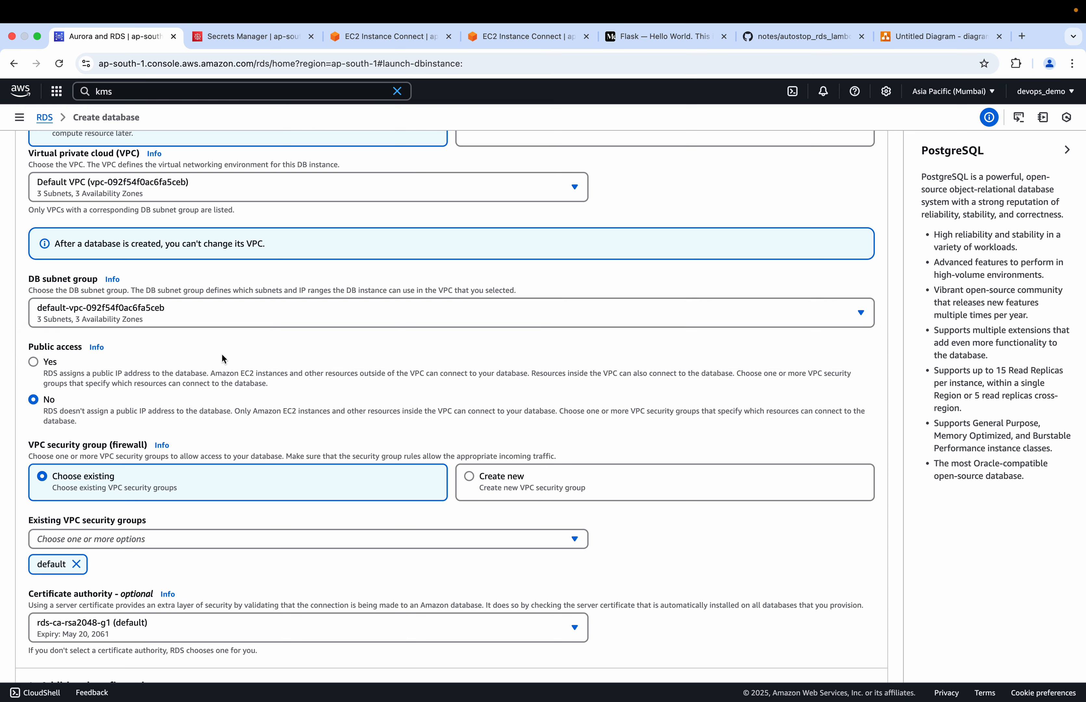
Enable public access to the database and add the existing VPC security group sg alongside default
click(33, 363)
scroll(83, 387, down, 5)
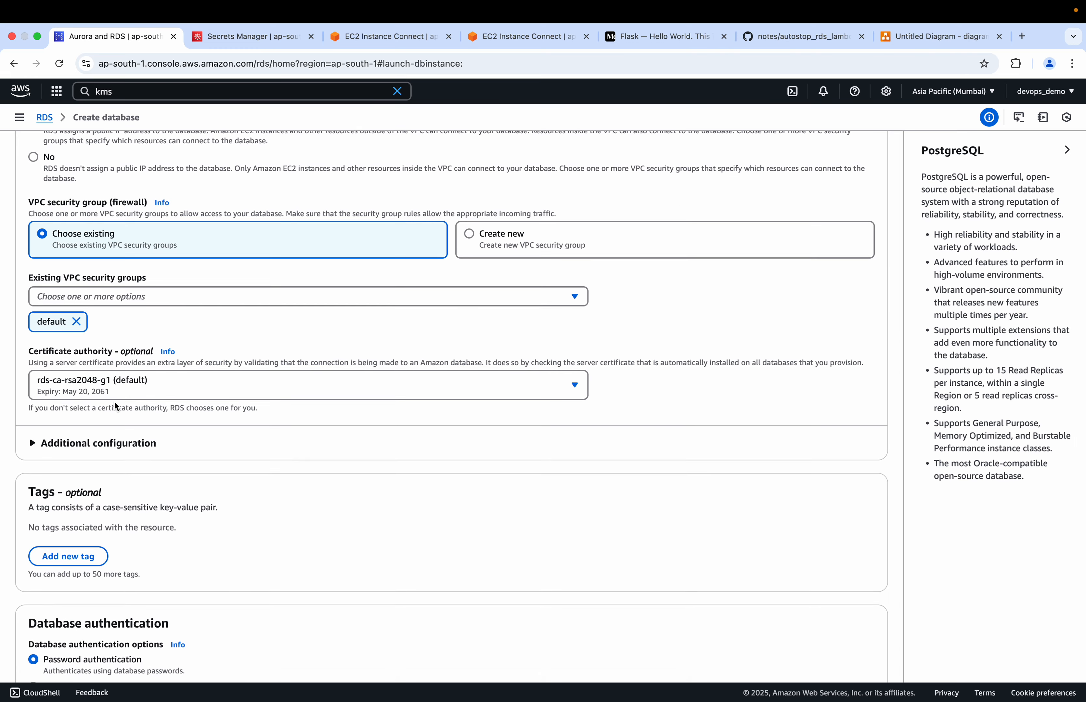
scroll(114, 401, down, 1)
click(230, 264)
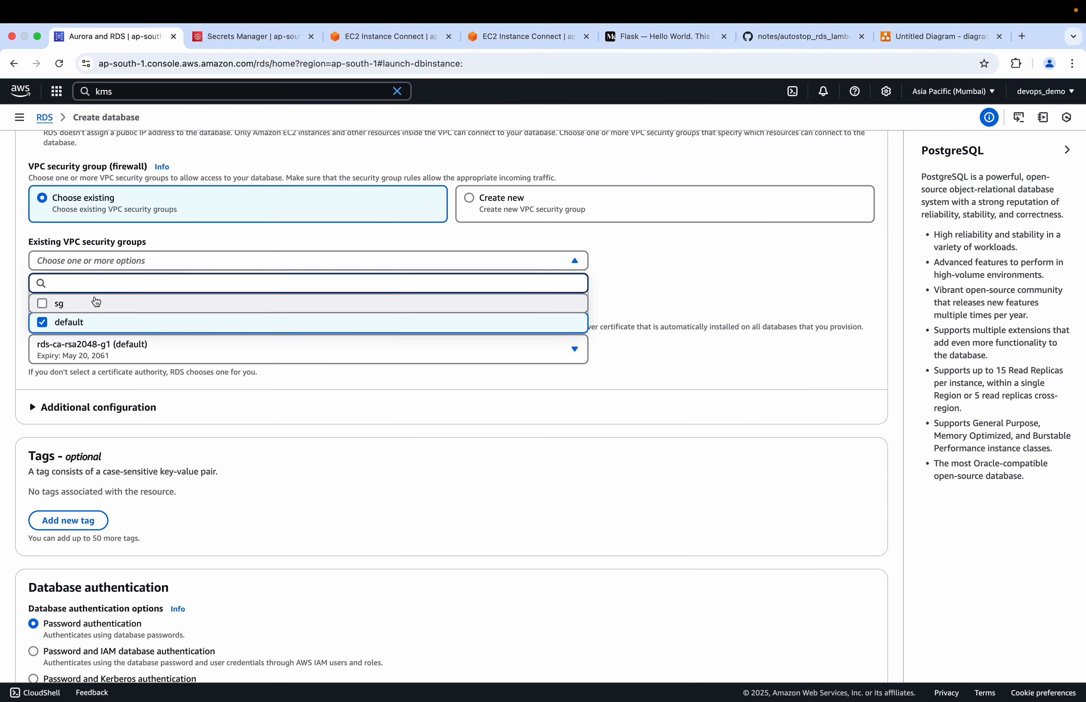
click(42, 309)
click(42, 320)
click(43, 321)
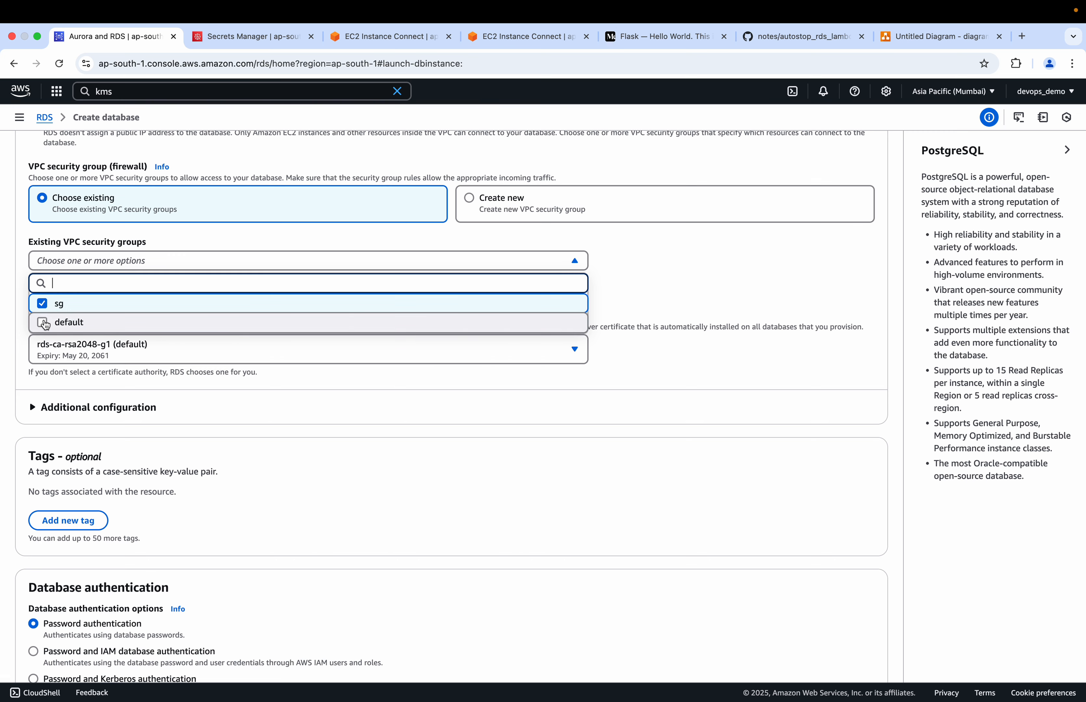
click(702, 281)
scroll(165, 344, down, 2)
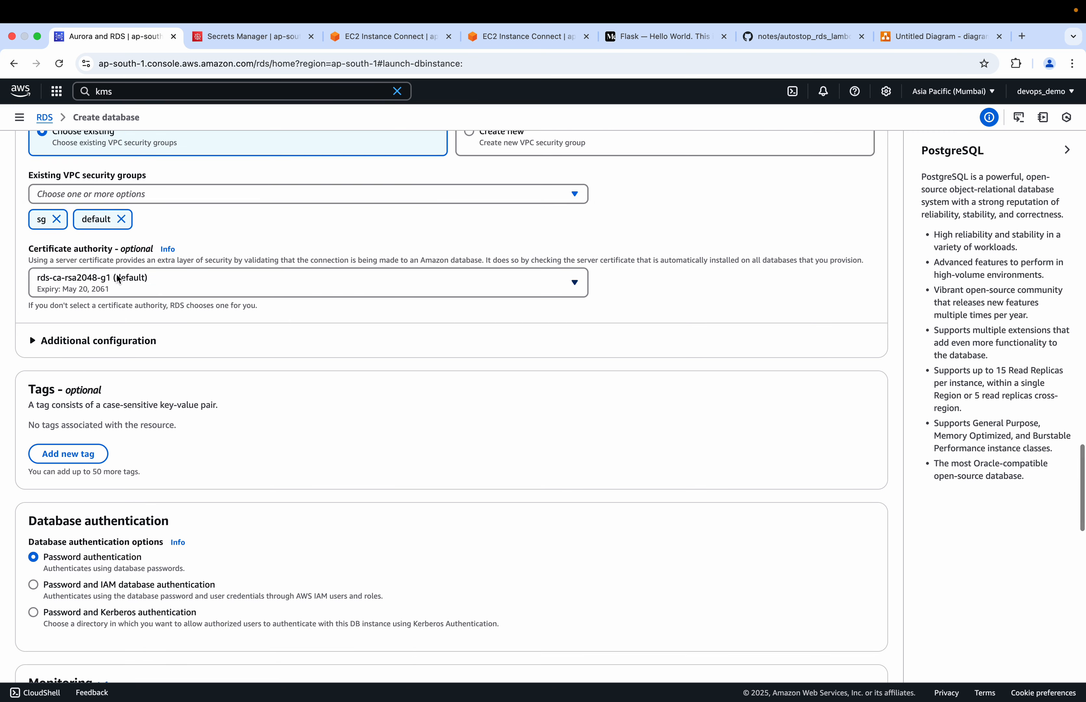
Expand the additional connectivity configuration to check the database port, and review the tags and database authentication options
click(40, 342)
scroll(37, 344, down, 4)
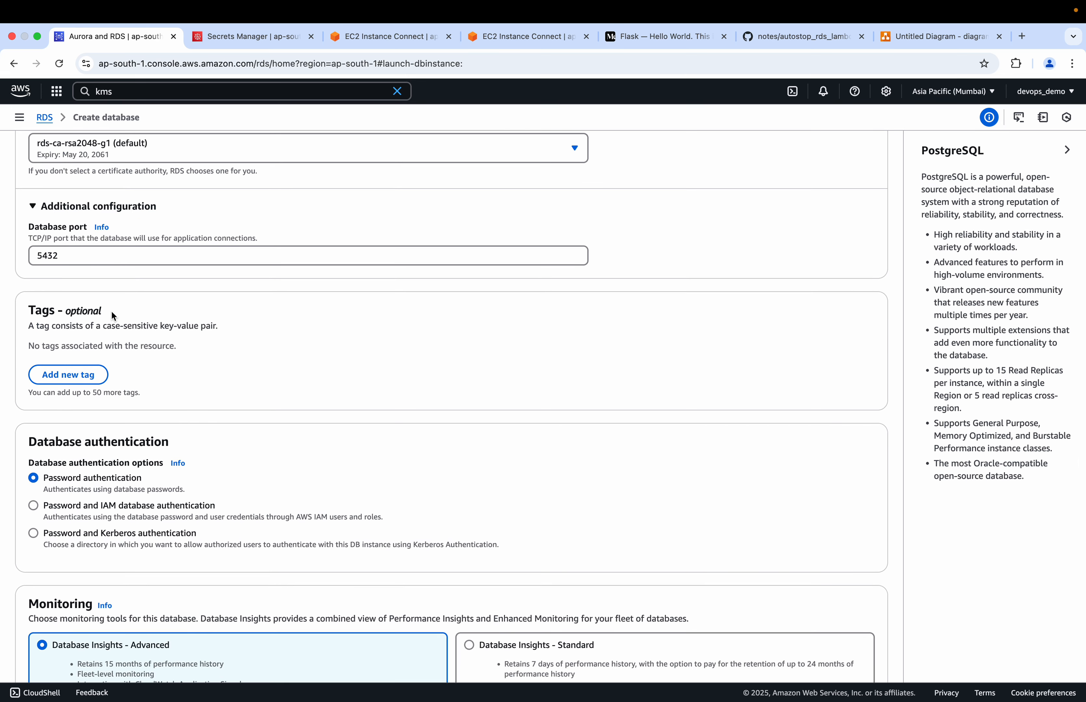
scroll(114, 316, down, 5)
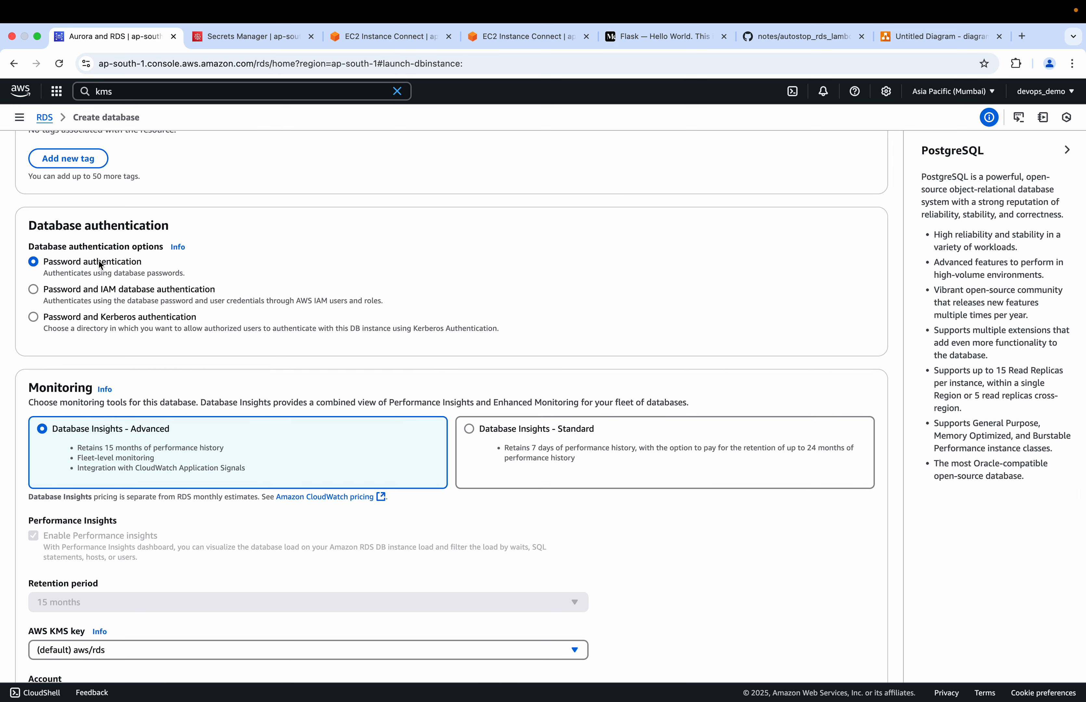
Visit the Secrets Manager page, return to the database creation form, and review the credentials management and encryption key settings
click(247, 37)
click(137, 39)
scroll(130, 297, up, 10)
scroll(130, 299, up, 20)
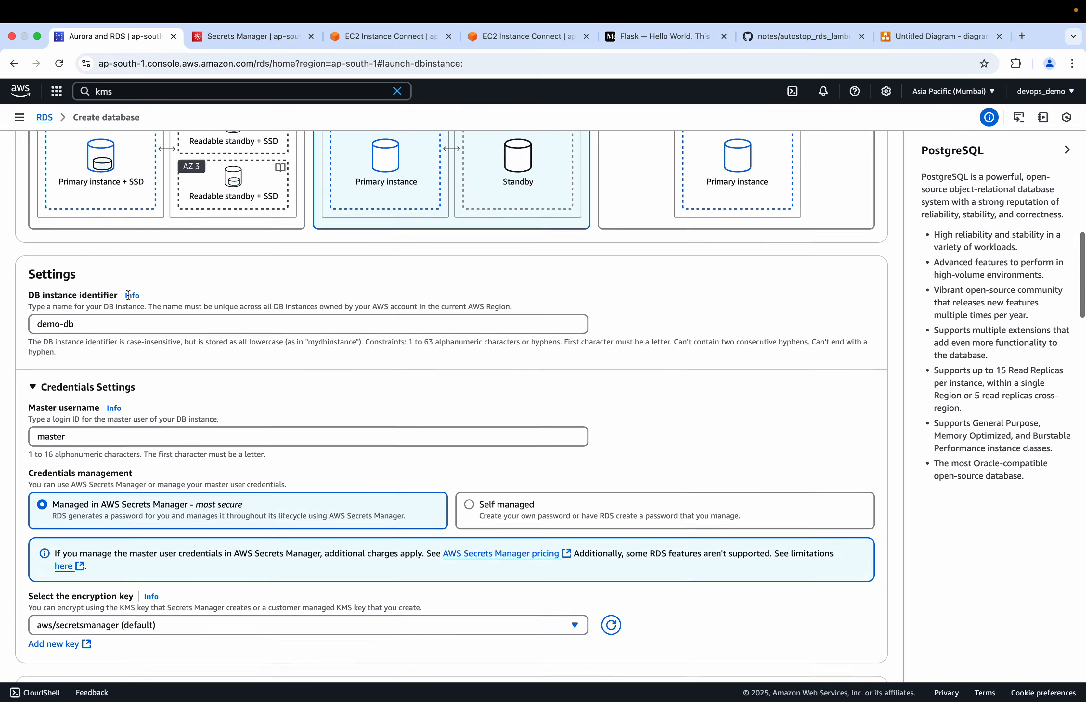
scroll(130, 292, down, 8)
scroll(127, 286, up, 10)
scroll(127, 285, down, 7)
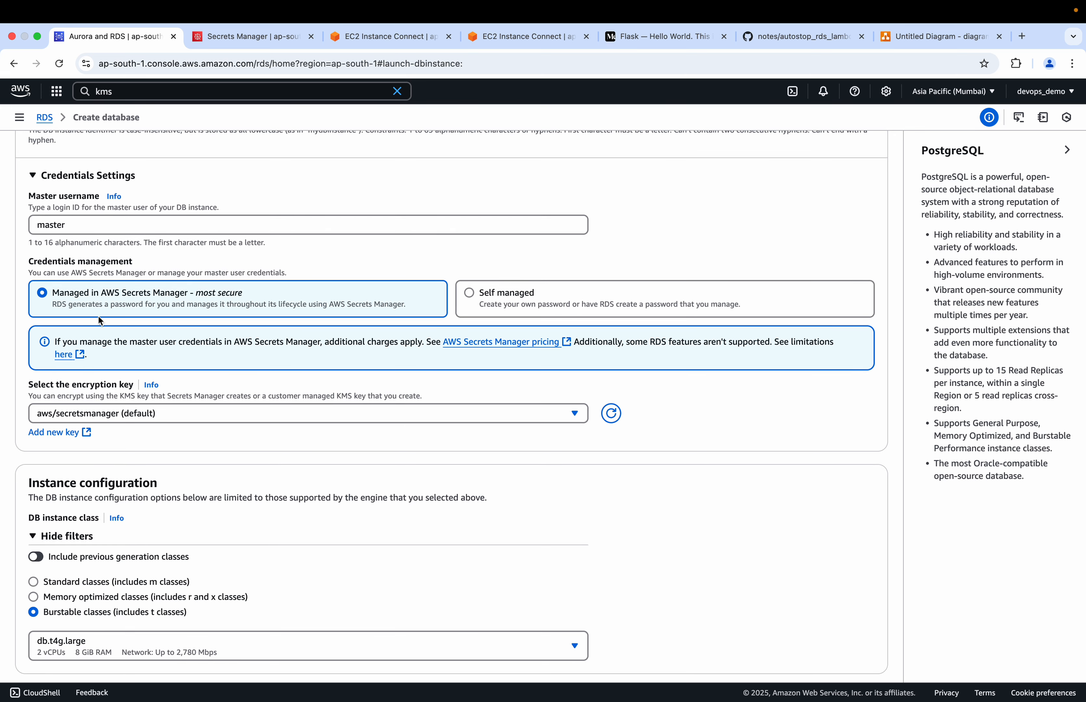
scroll(129, 302, down, 20)
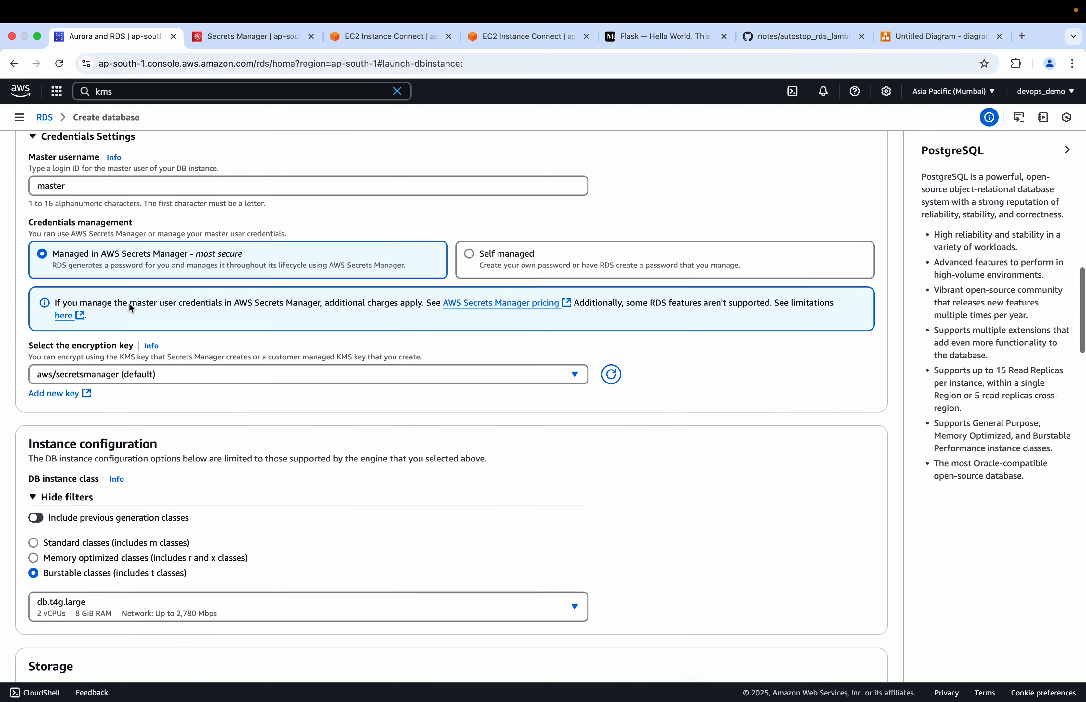
Set monitoring to Database Insights - Standard, with Performance Insights enabled
scroll(129, 302, down, 10)
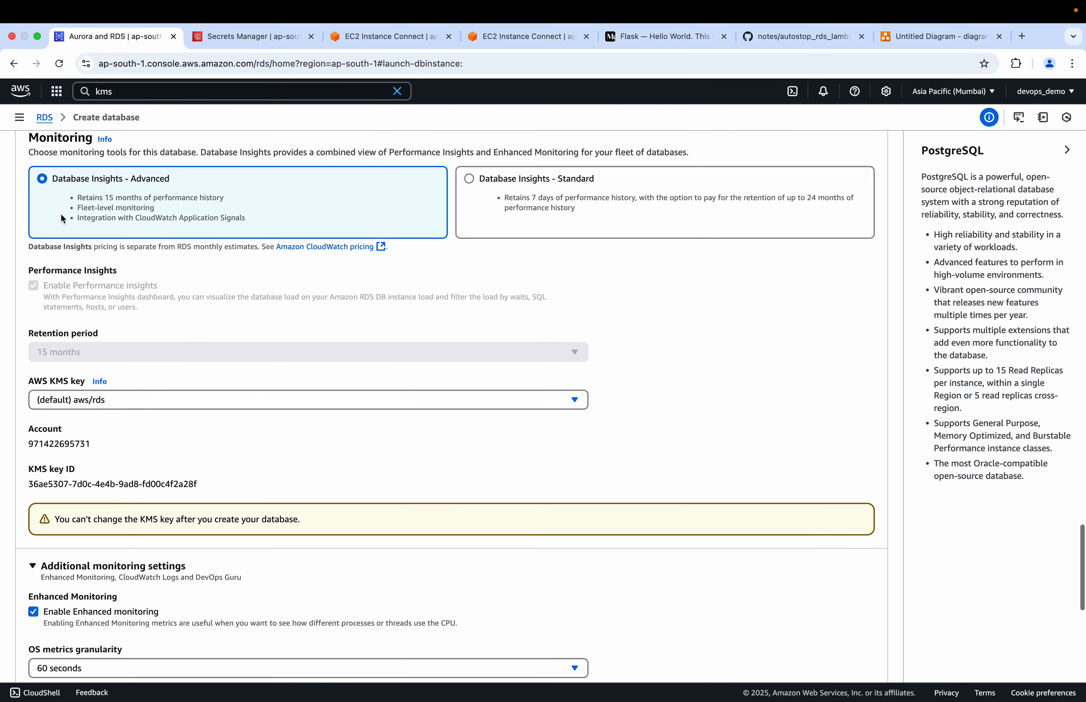
click(494, 195)
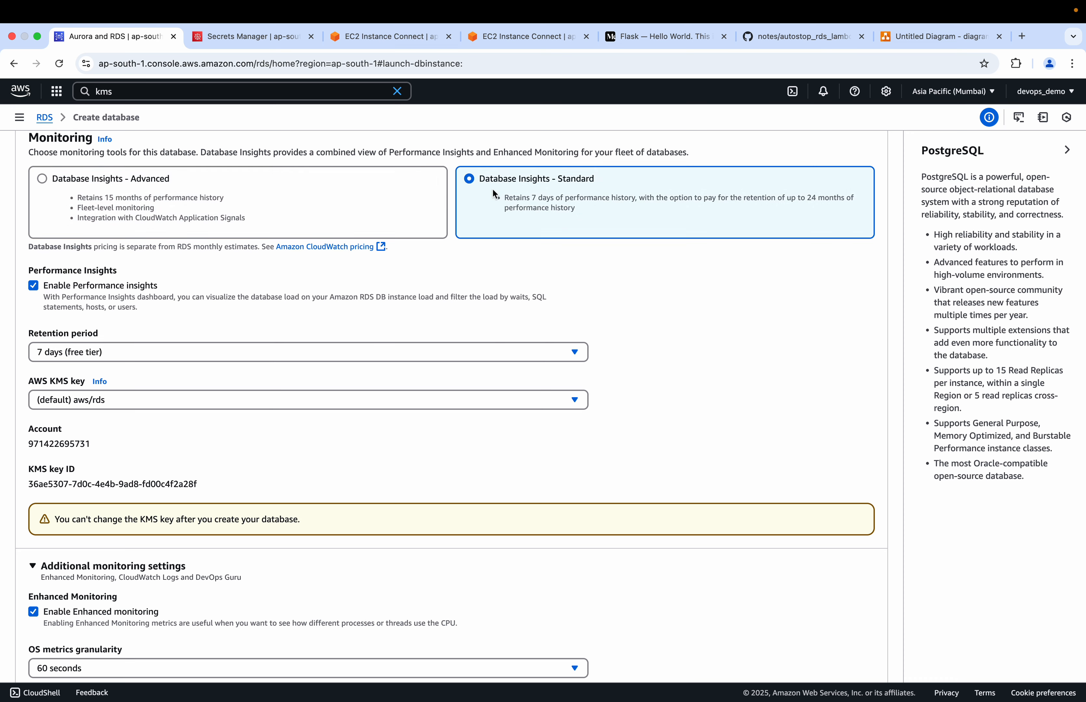
click(33, 286)
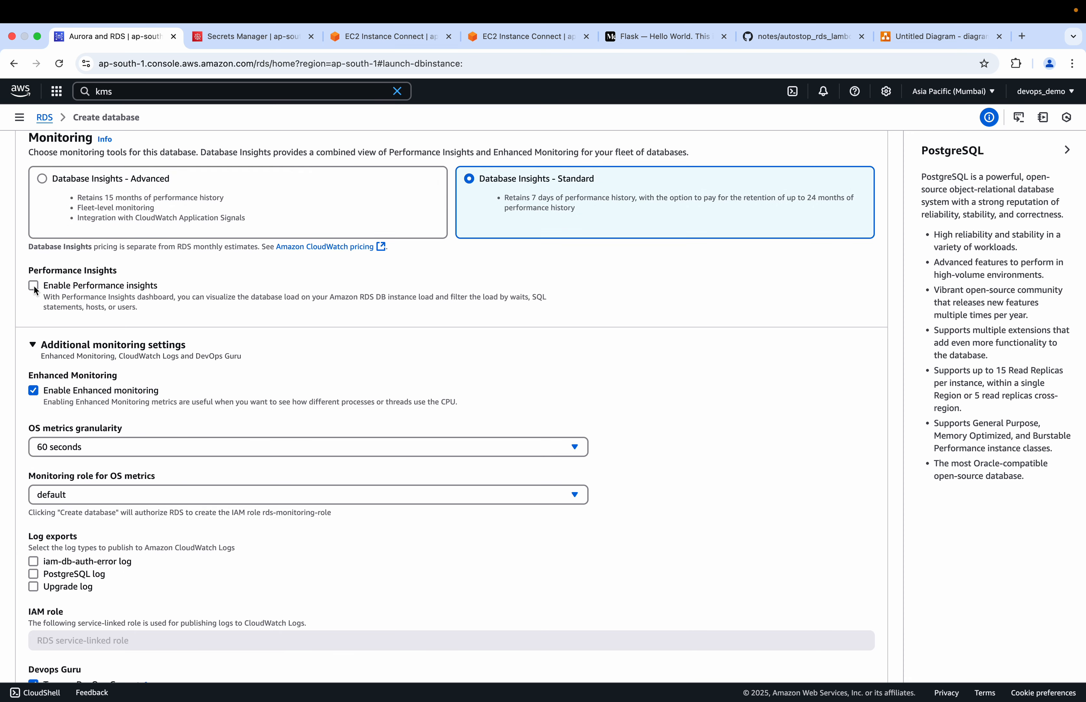
click(34, 286)
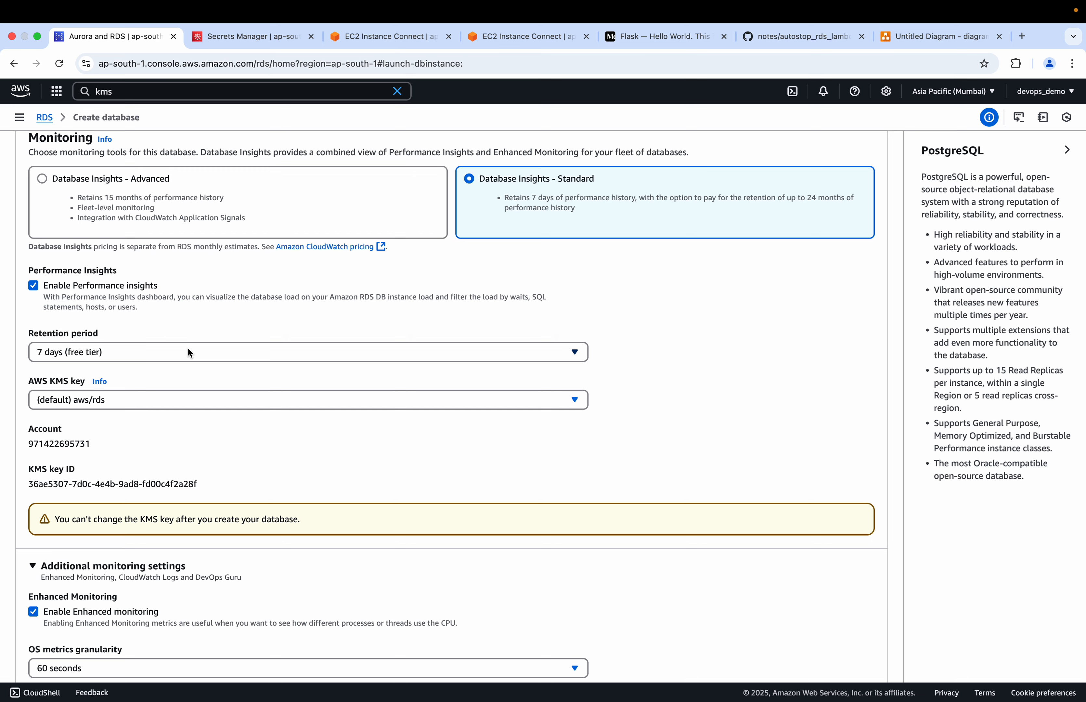
Disable Enhanced Monitoring and turn off DevOps Guru in the additional monitoring settings
scroll(189, 353, down, 5)
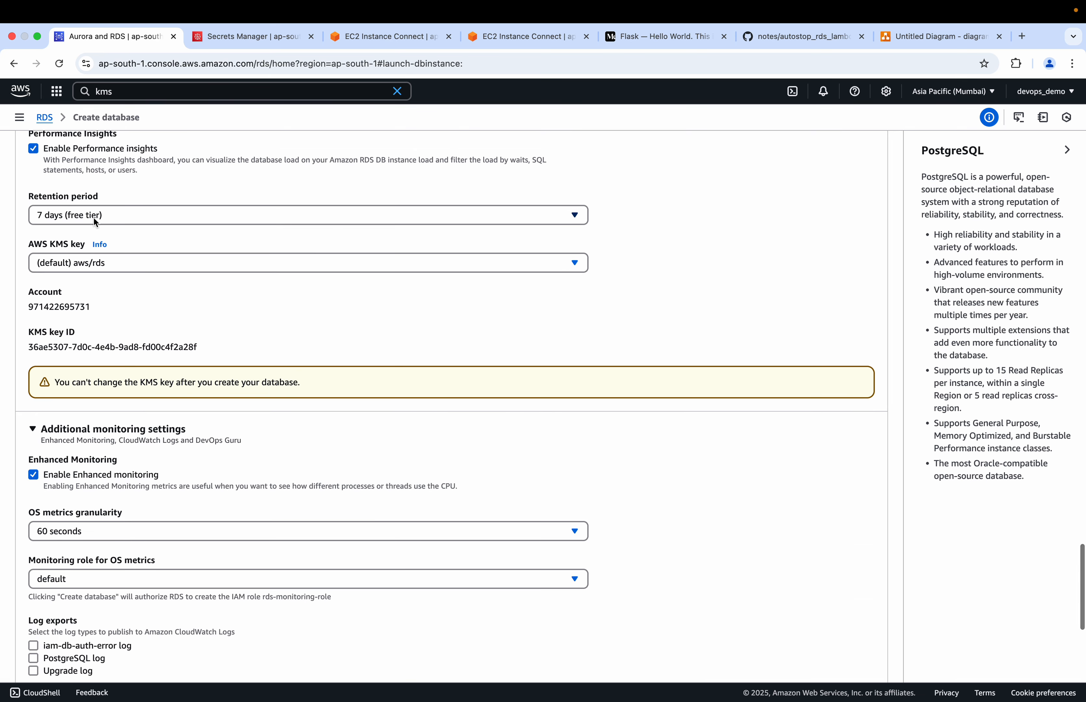
scroll(110, 318, down, 5)
click(33, 333)
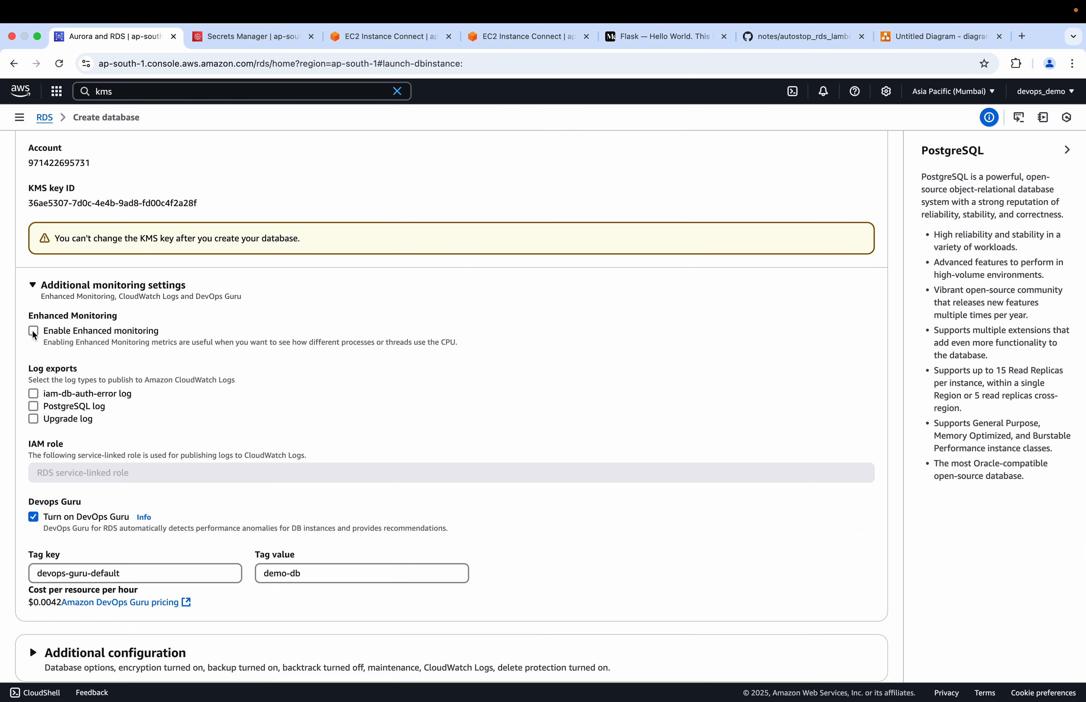
scroll(61, 367, down, 8)
scroll(99, 287, up, 3)
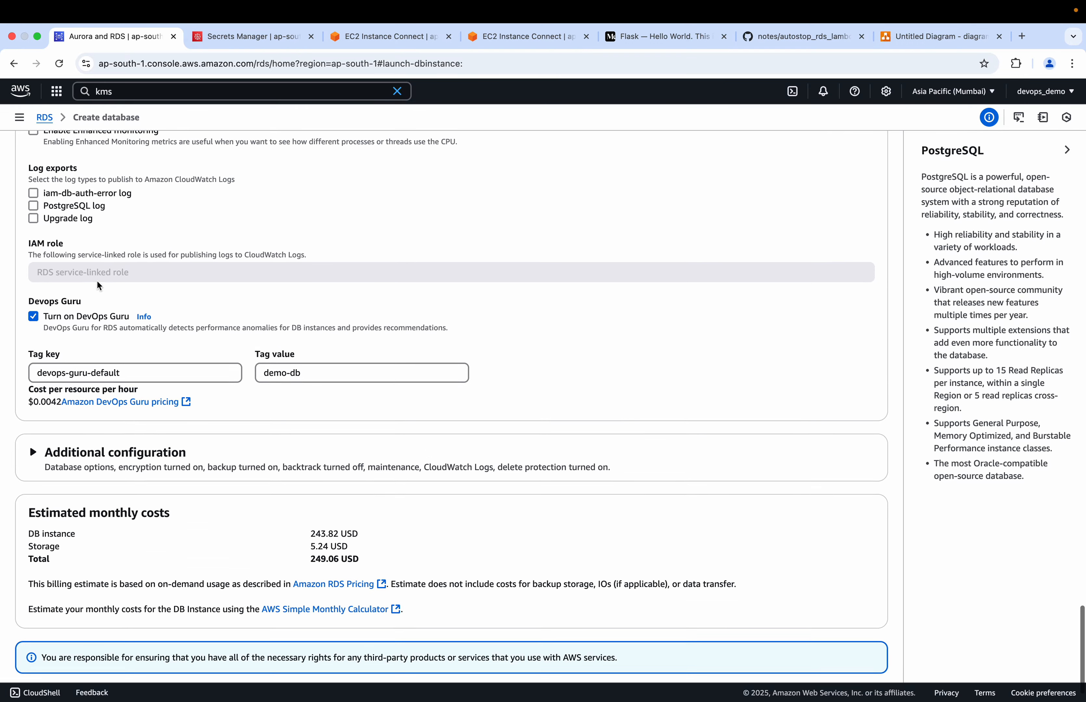
scroll(99, 286, up, 3)
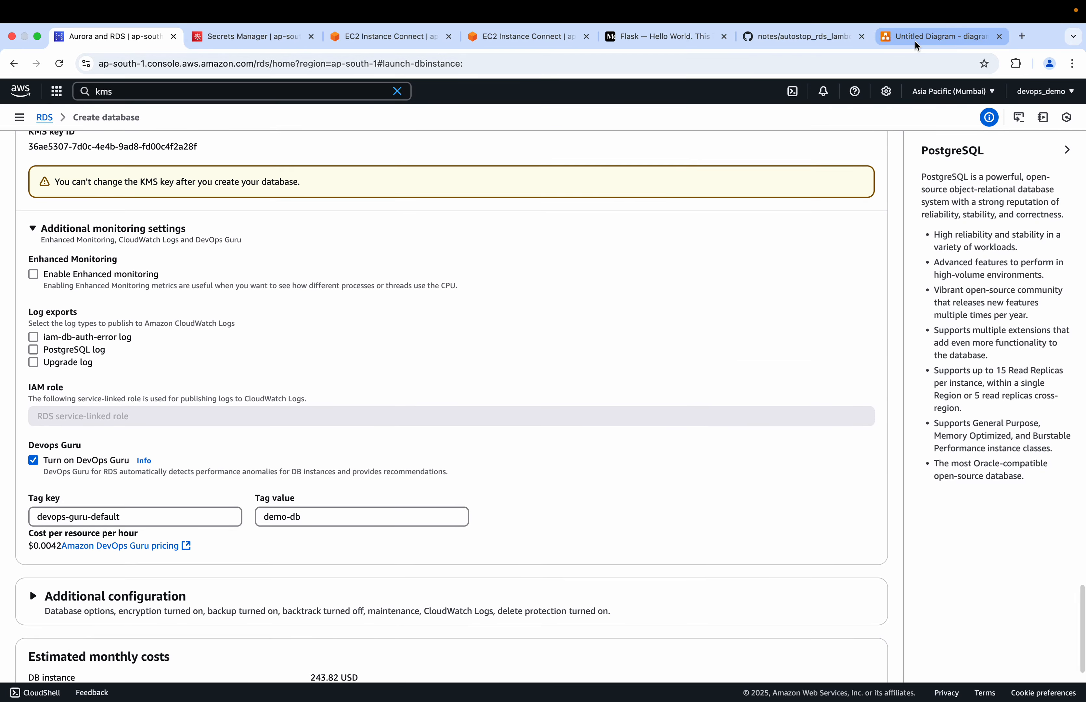
click(936, 37)
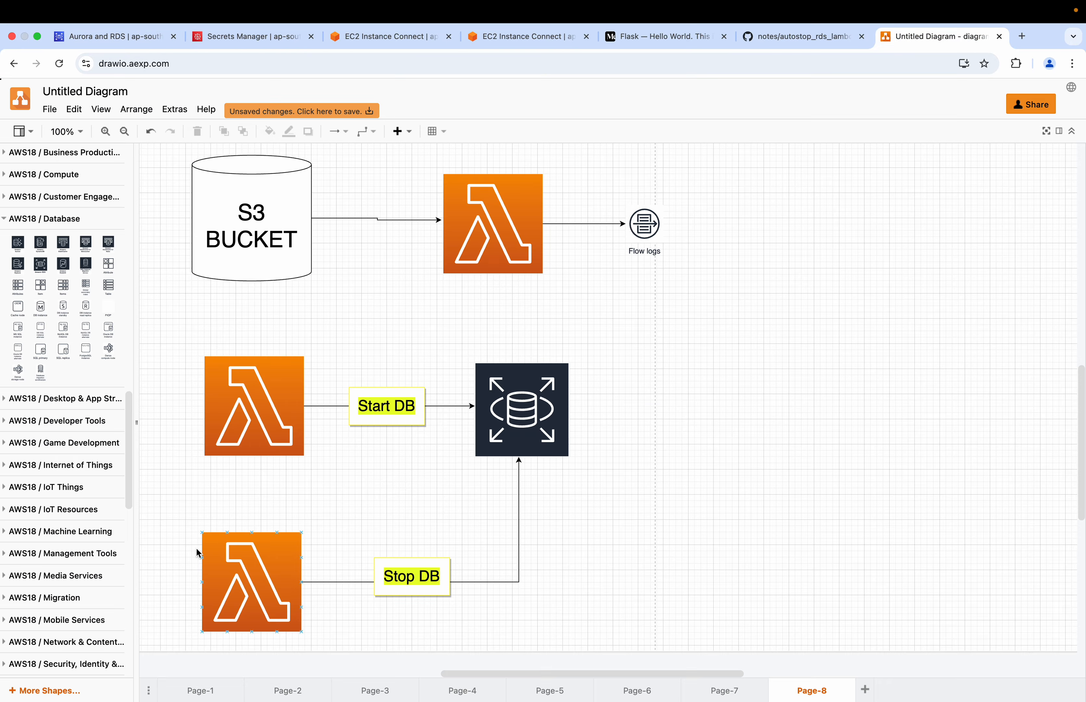
click(114, 37)
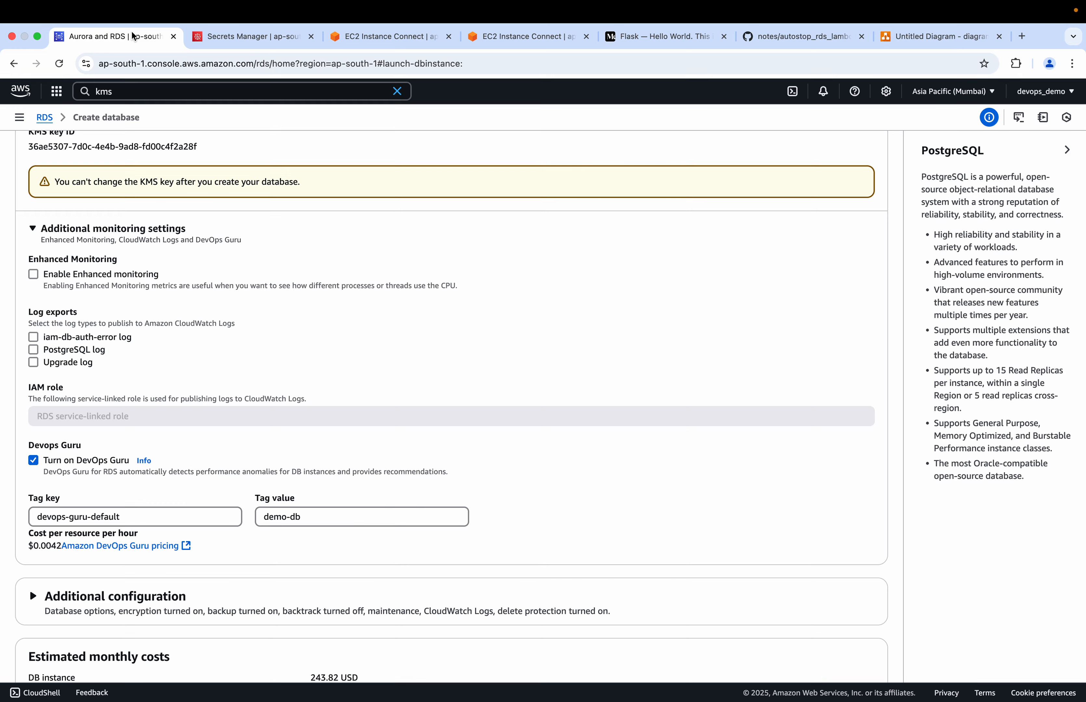
scroll(133, 411, down, 7)
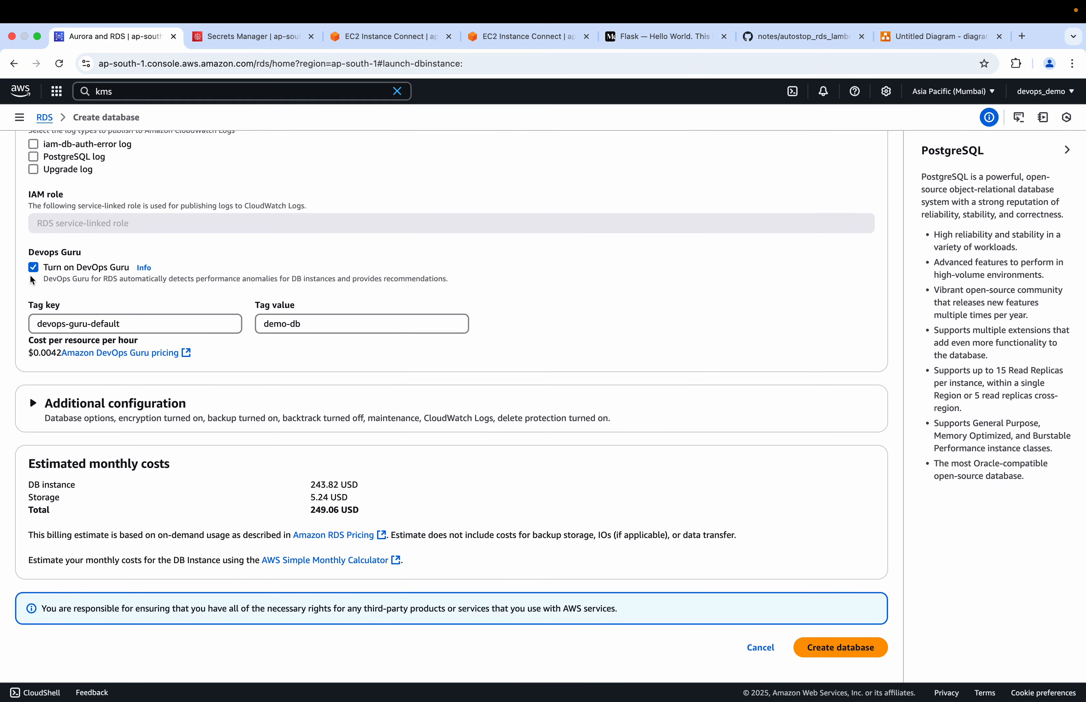
click(36, 267)
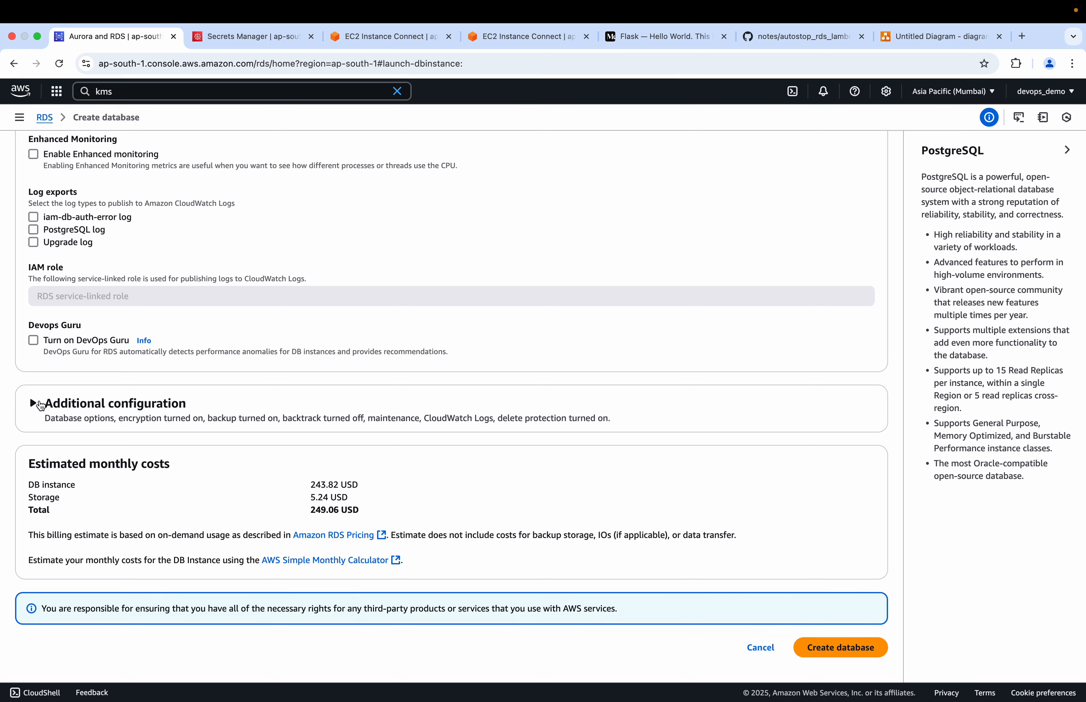
Expand the additional configuration of the database and disable automated backups
click(34, 403)
scroll(38, 405, down, 9)
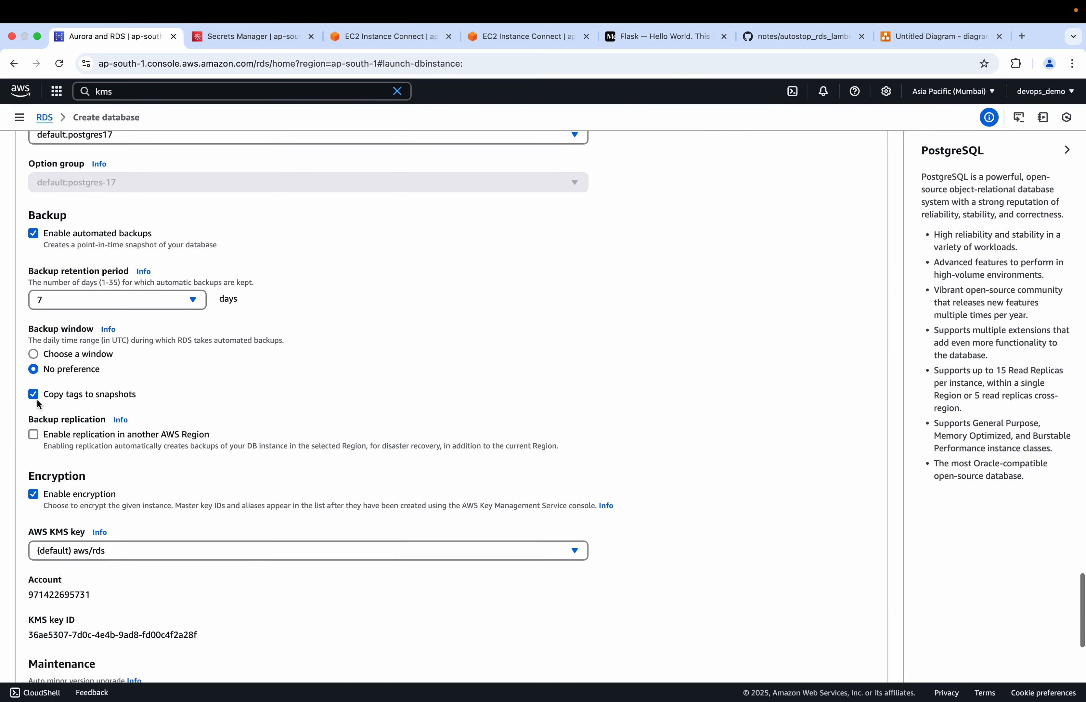
scroll(37, 401, down, 5)
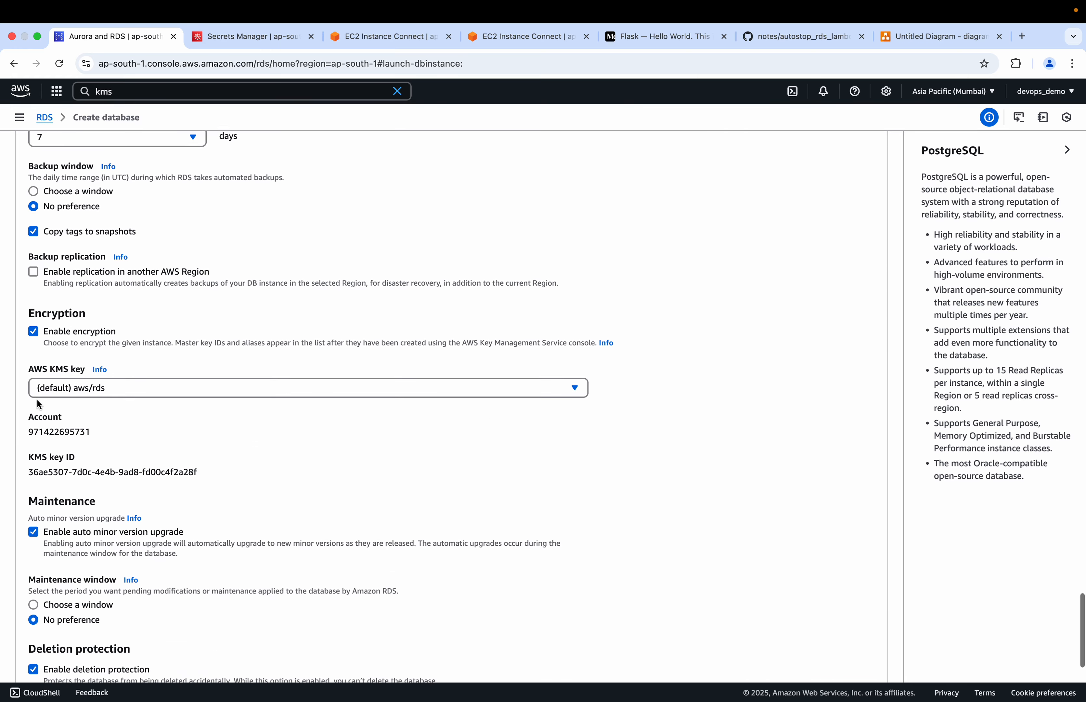
scroll(37, 401, up, 4)
scroll(39, 405, up, 2)
click(33, 287)
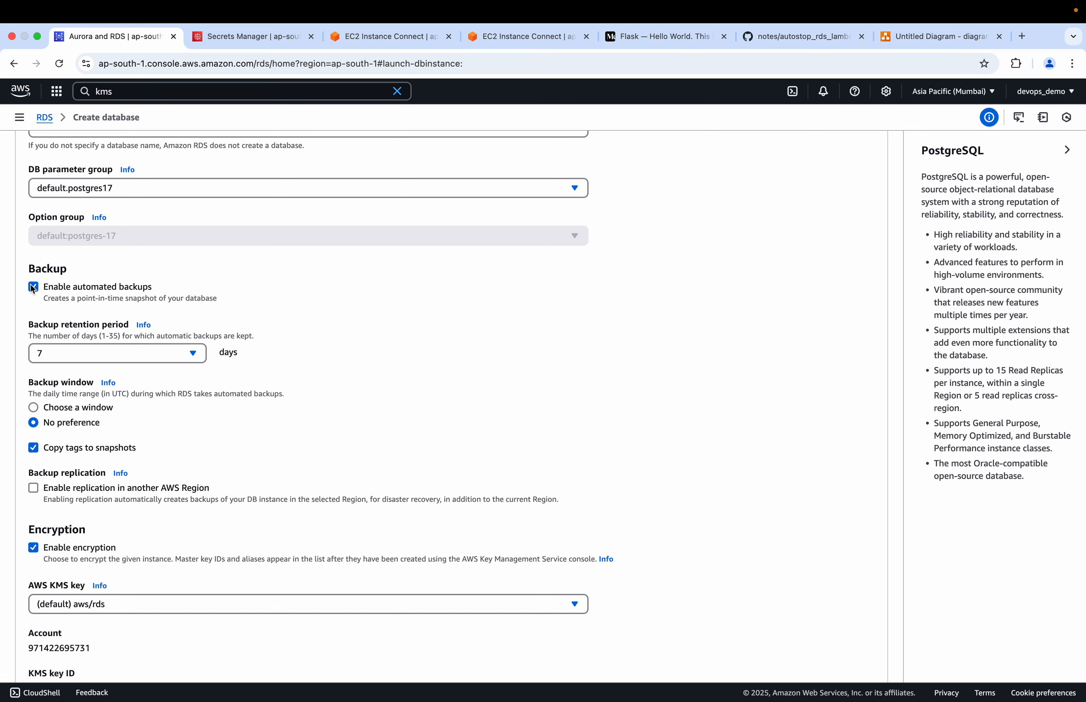
Disable auto minor version upgrade and deletion protection for the database
scroll(82, 369, down, 3)
click(34, 408)
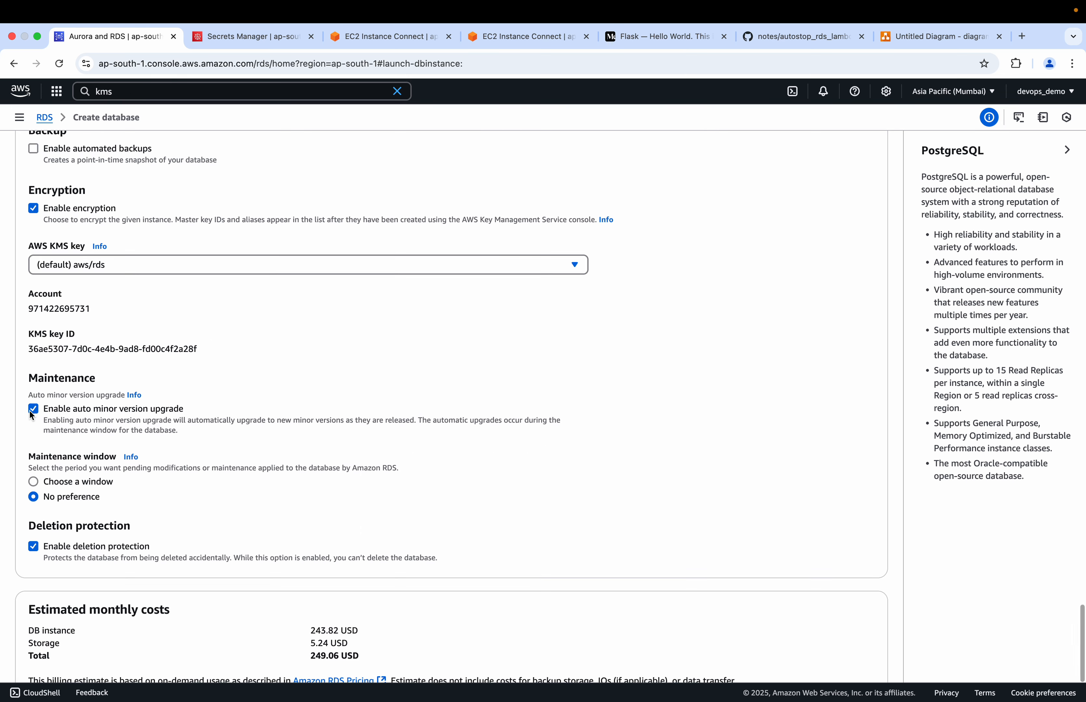
scroll(33, 413, down, 3)
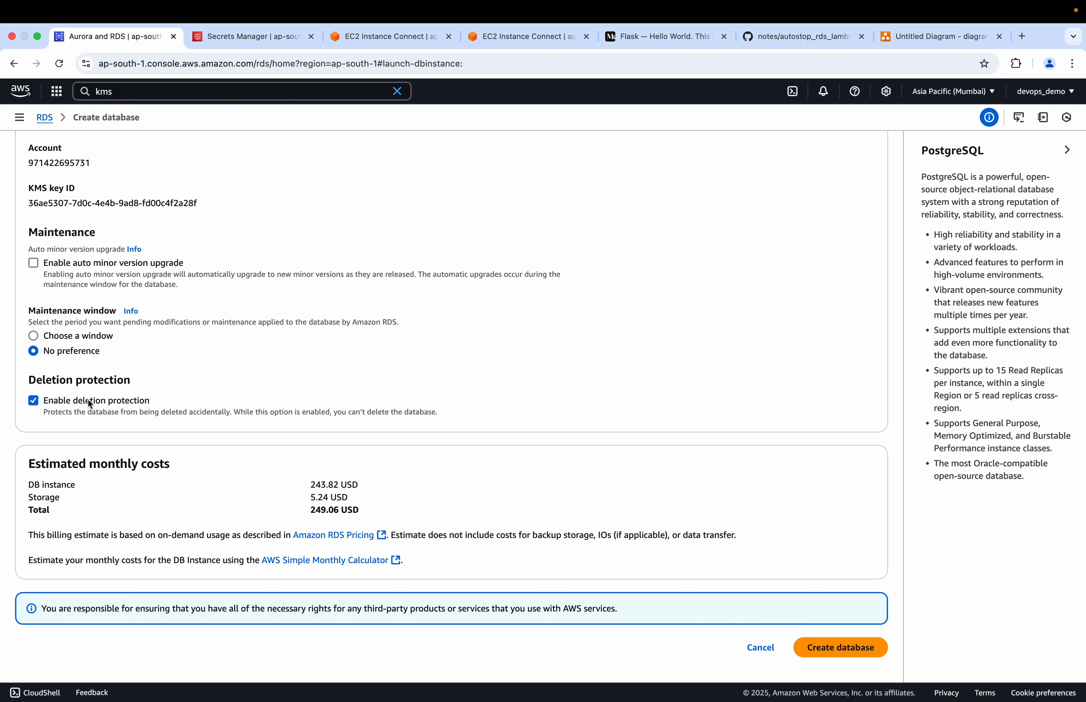
click(34, 402)
Create the demo-db database, dismiss the suggested add-ons, and refresh the database list
click(842, 647)
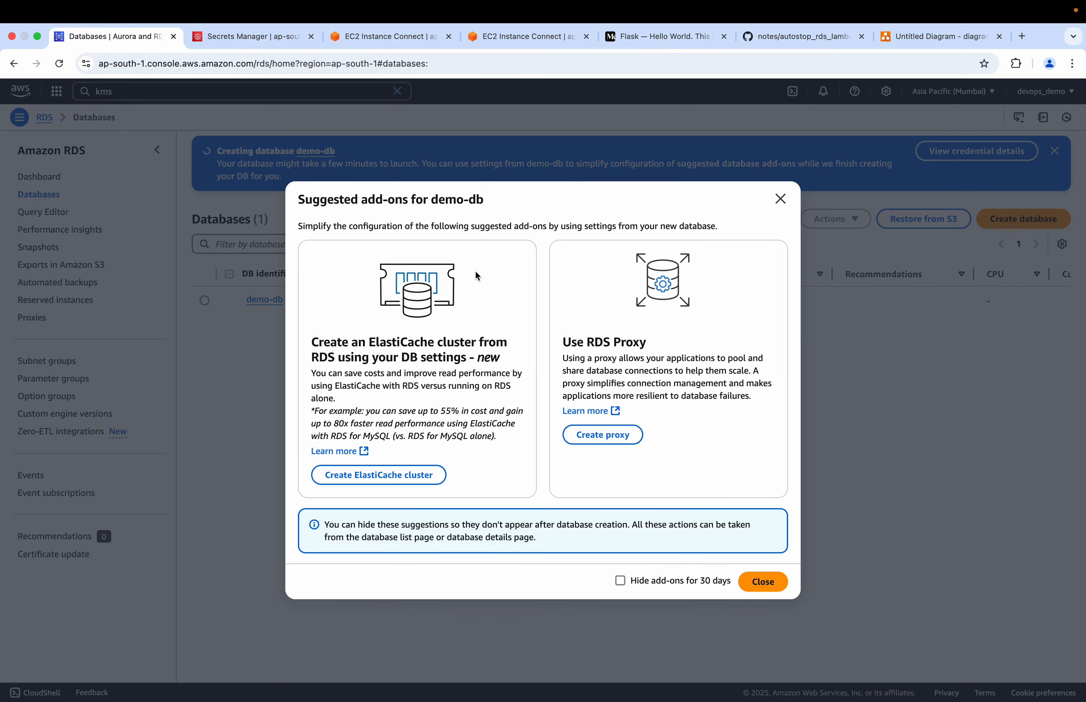
click(781, 200)
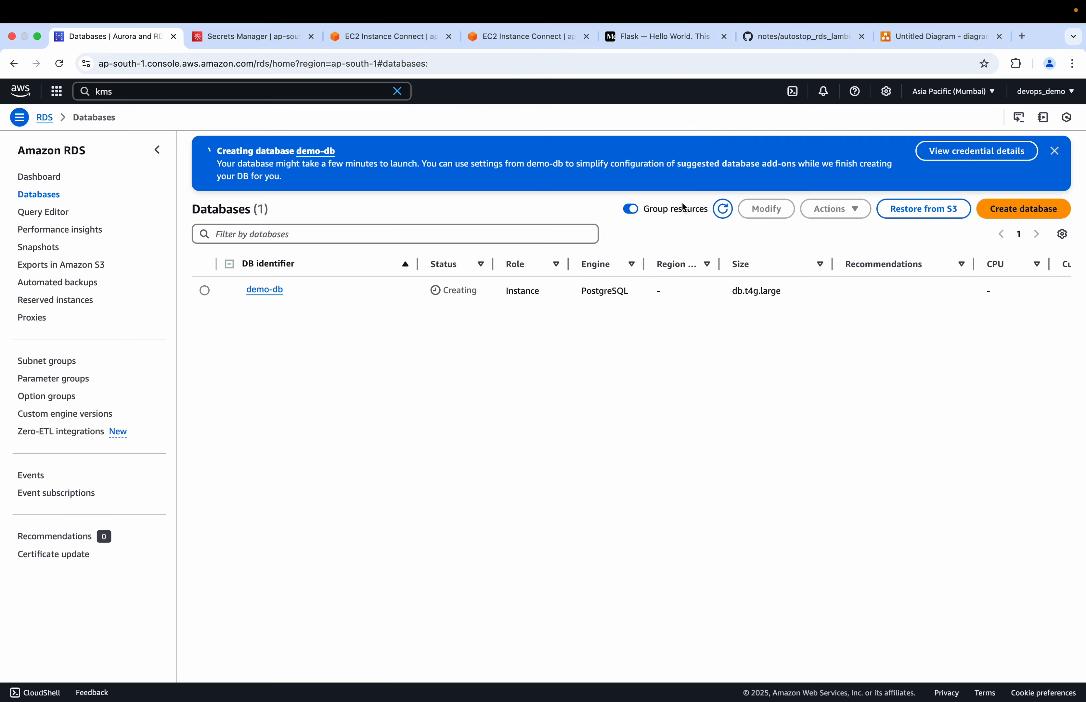
click(723, 211)
click(910, 36)
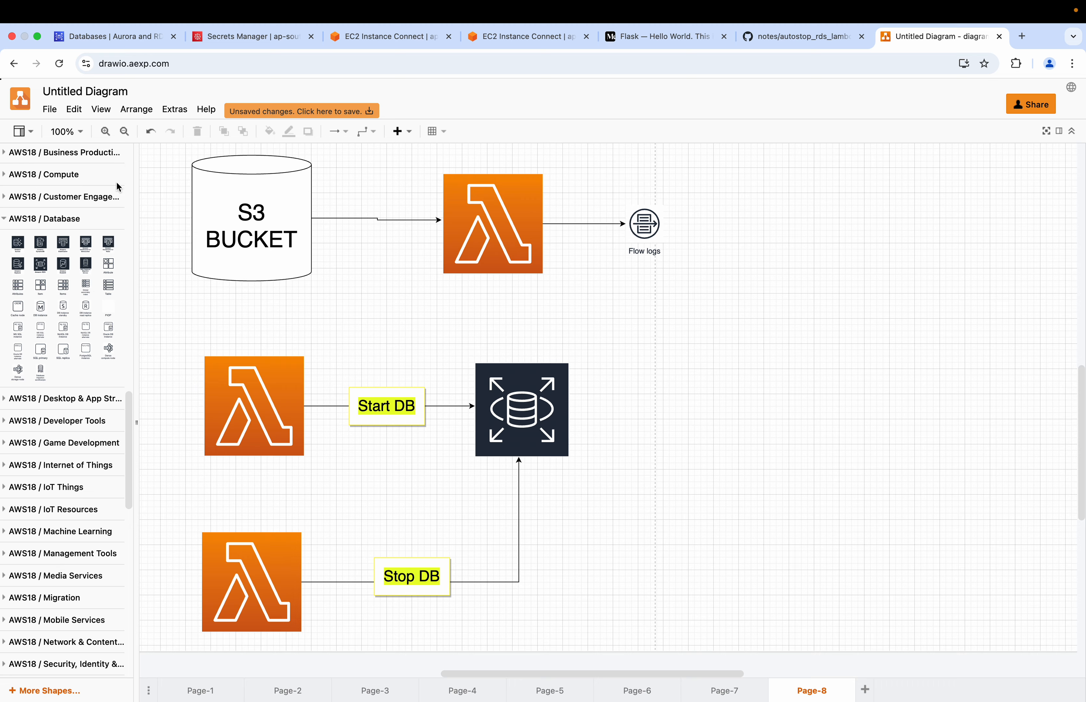
click(145, 42)
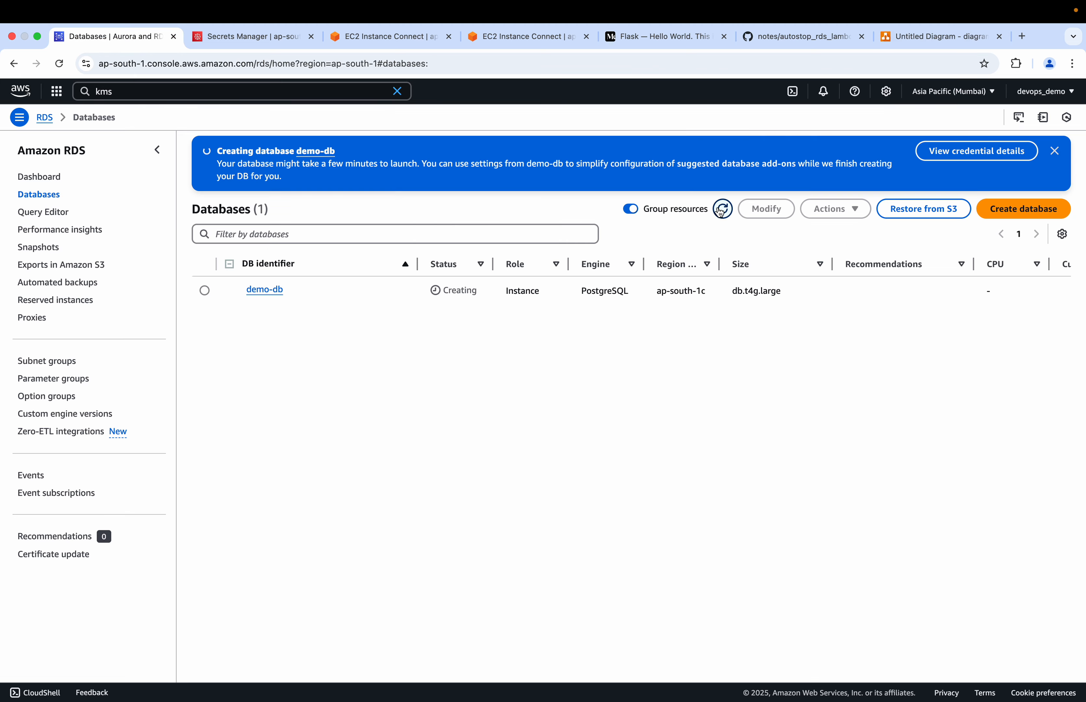
Search the AWS services for lambda and open the Lambda console in a separate browser tab
click(261, 88)
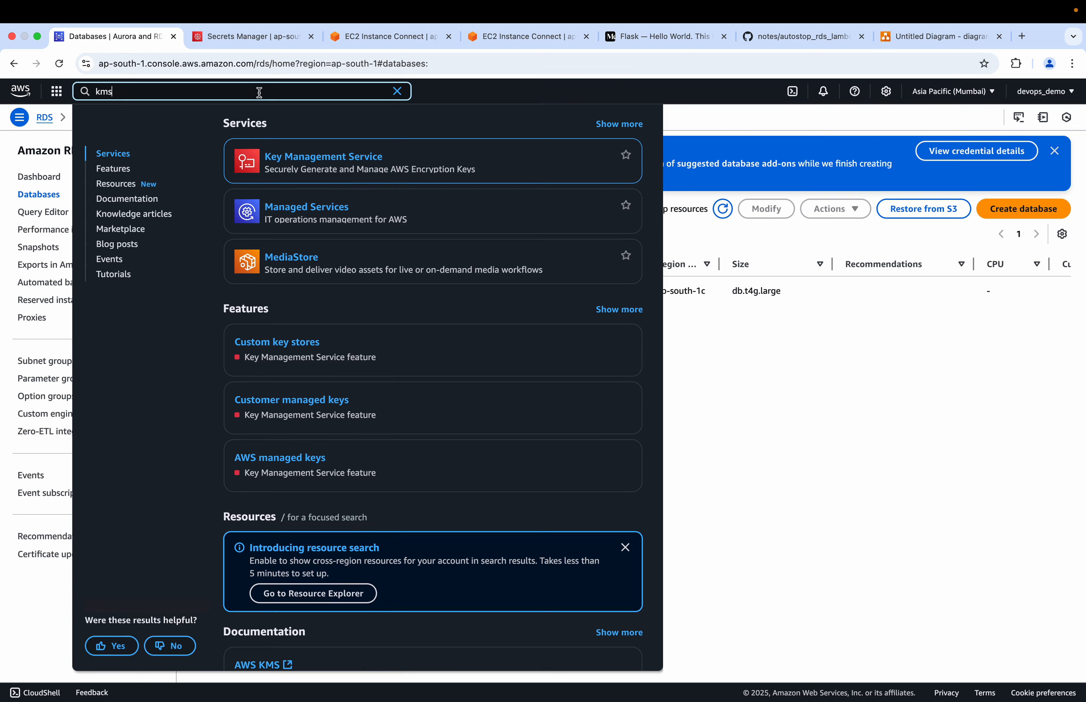
key(BackSpace)
key(BackSpace)
key(BackSpace)
text(lambda)
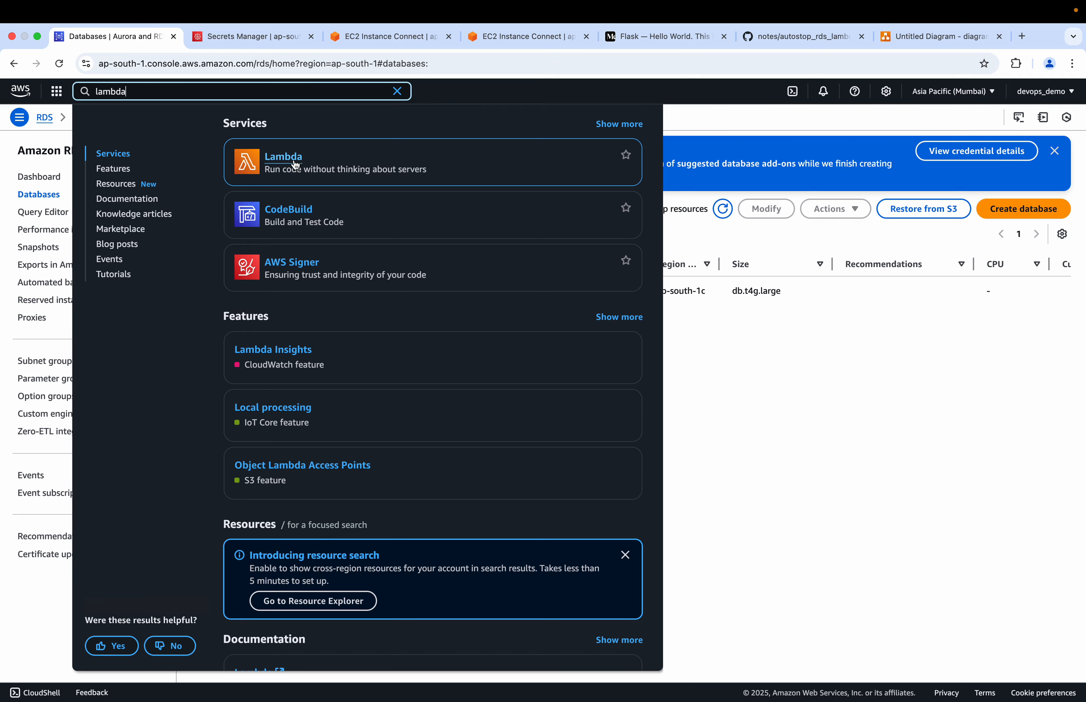
super+click(296, 165)
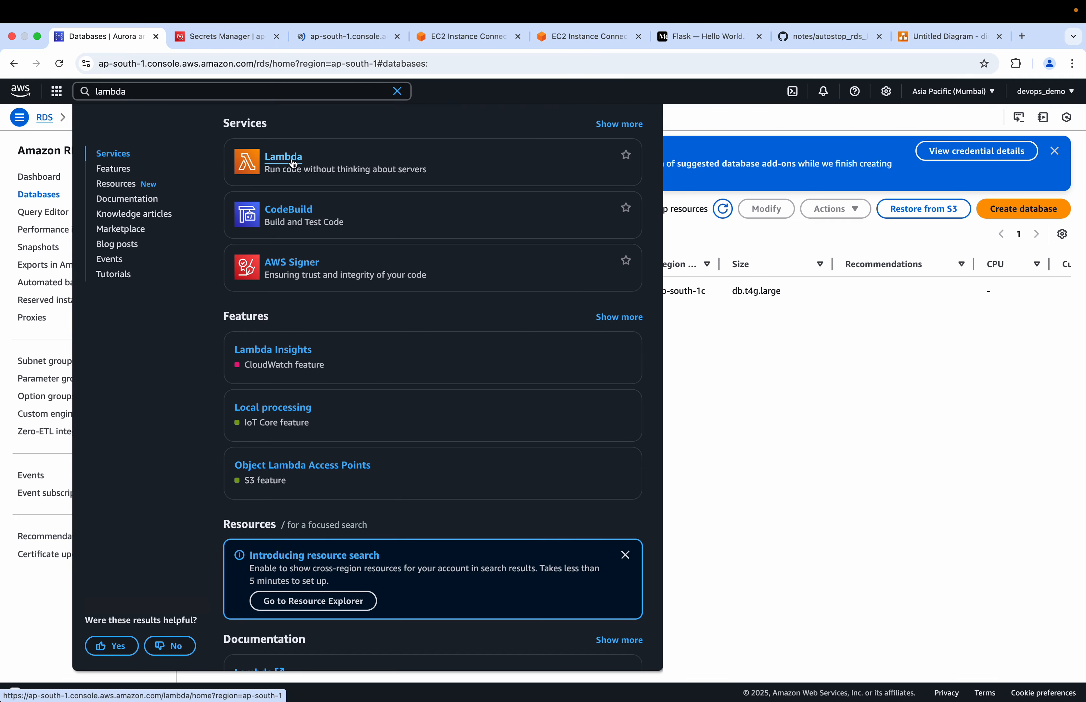
Reload Secrets Manager, open the secret associated with demo-db, and retrieve its secret value
click(315, 37)
click(229, 38)
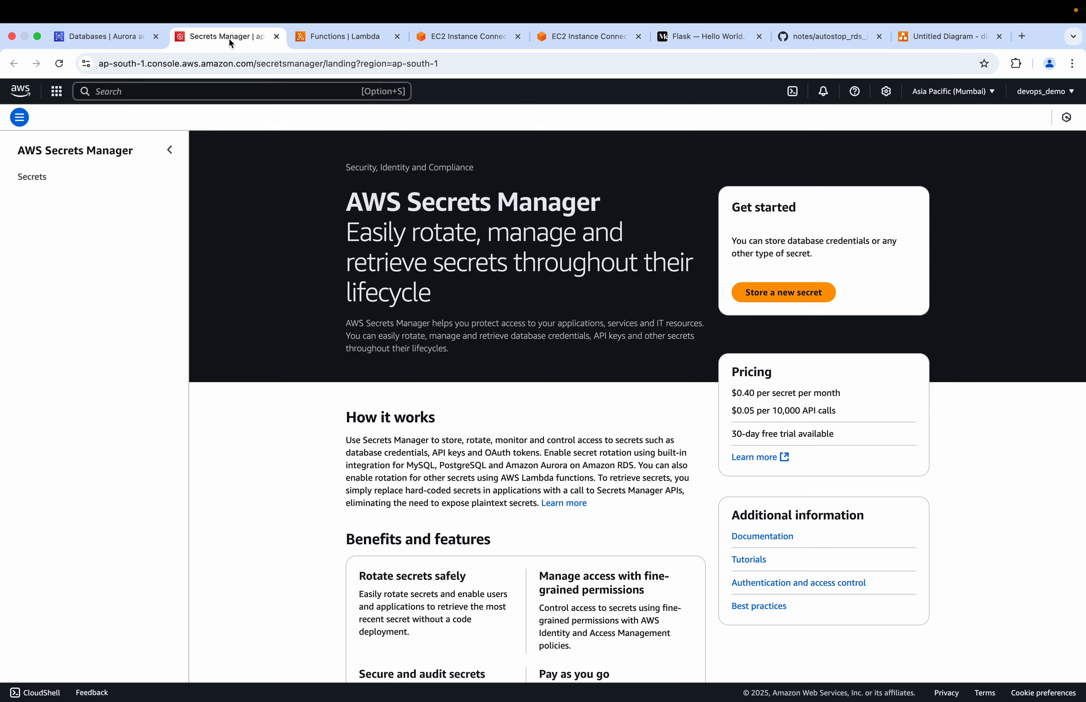
click(59, 64)
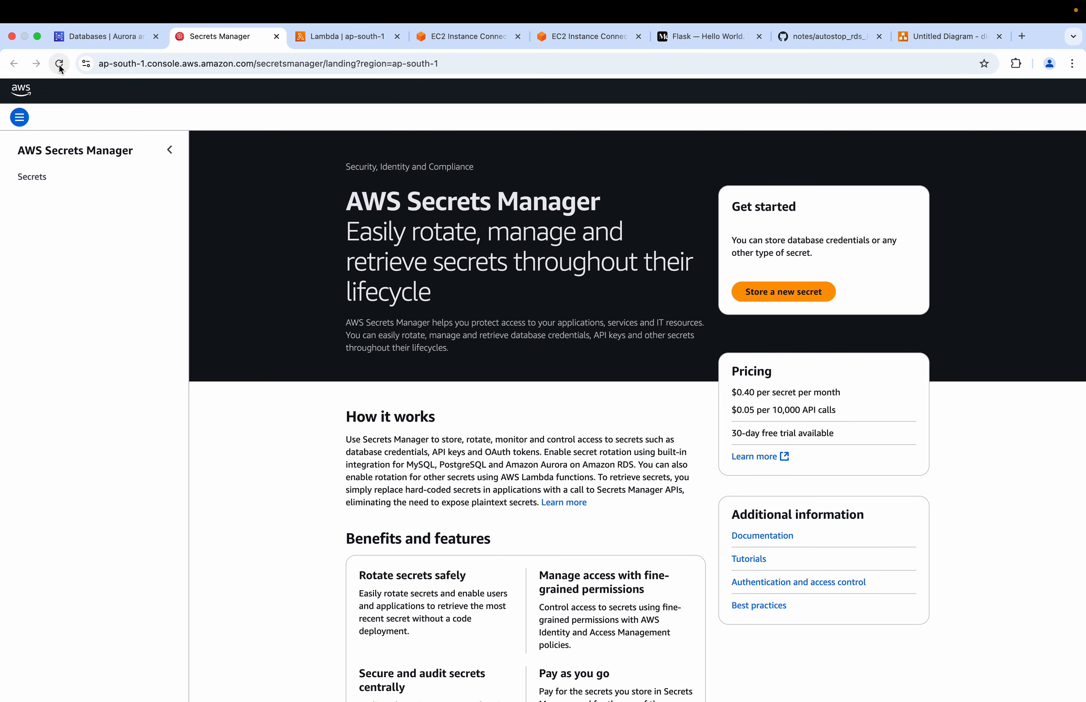
click(32, 176)
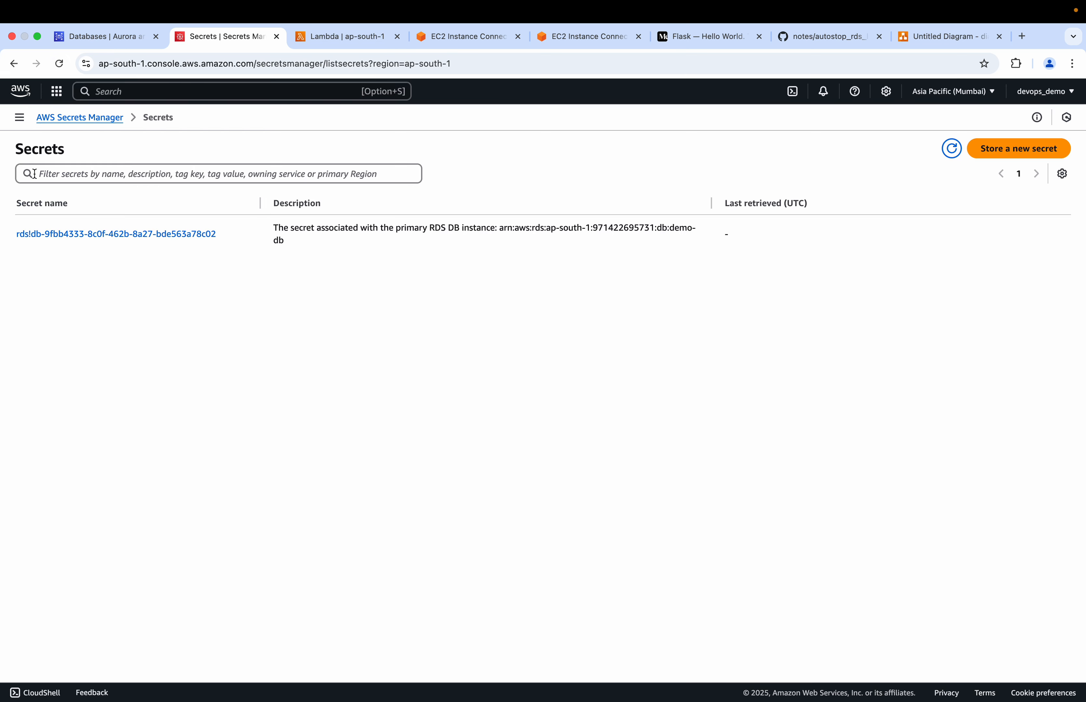
click(124, 239)
scroll(268, 488, down, 5)
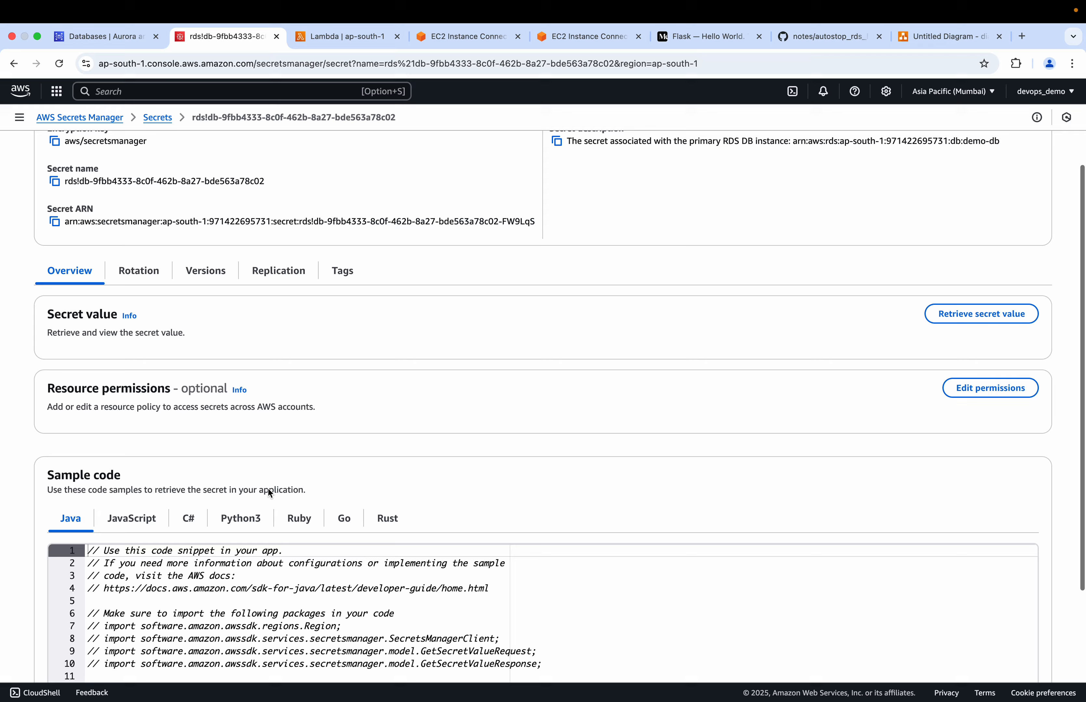
click(981, 233)
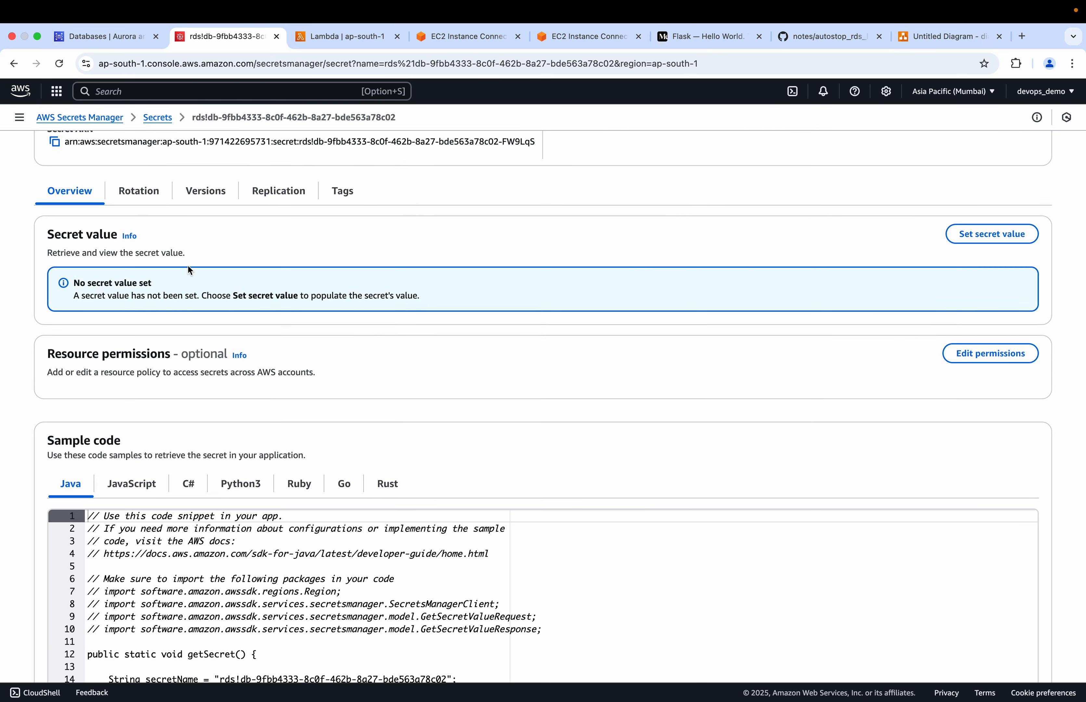
scroll(201, 252, up, 5)
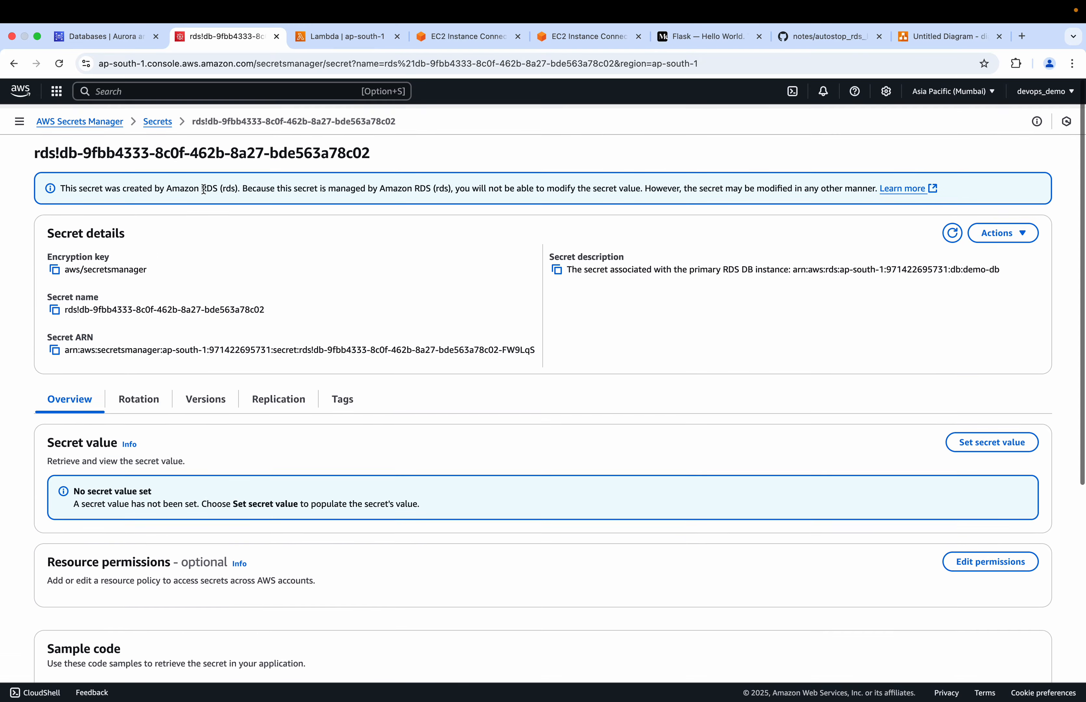
Start a new Lambda function from scratch named auto_stop_rds with the Python 3.9 runtime
click(334, 36)
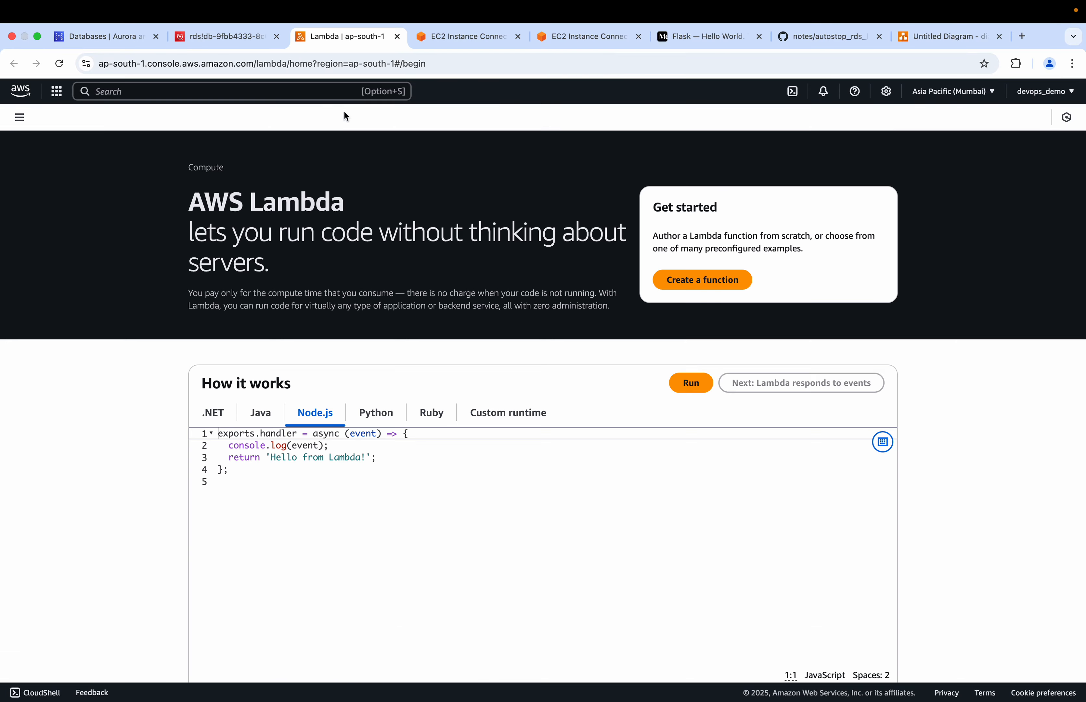
click(672, 289)
click(219, 303)
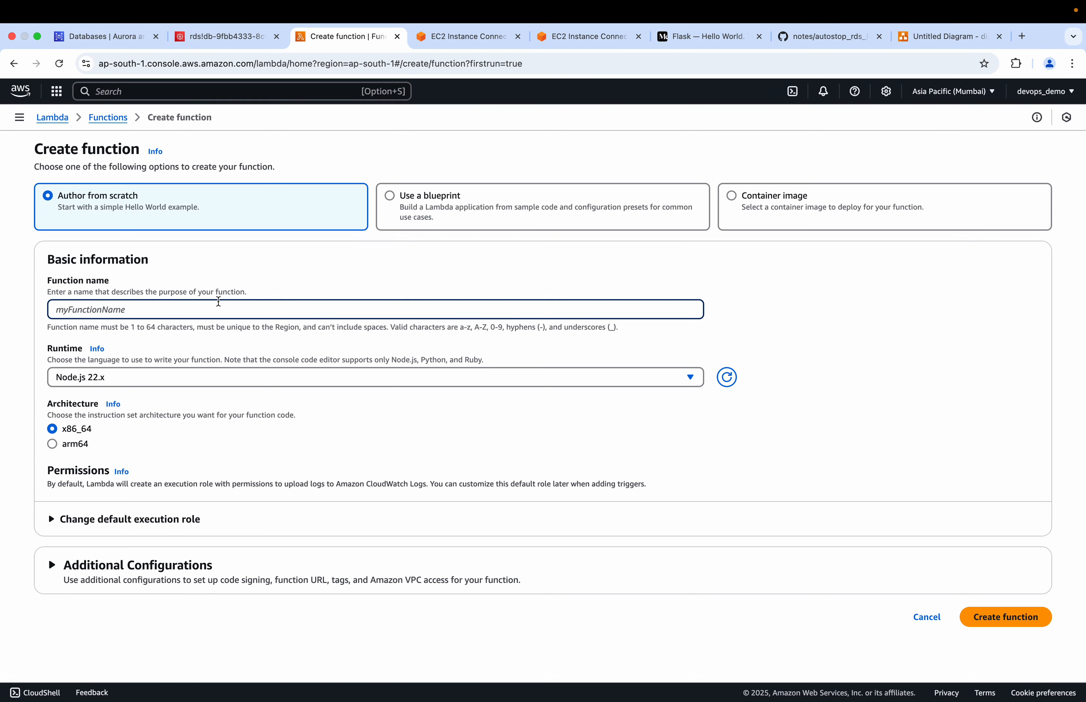
text(auto_stop_rds)
click(143, 377)
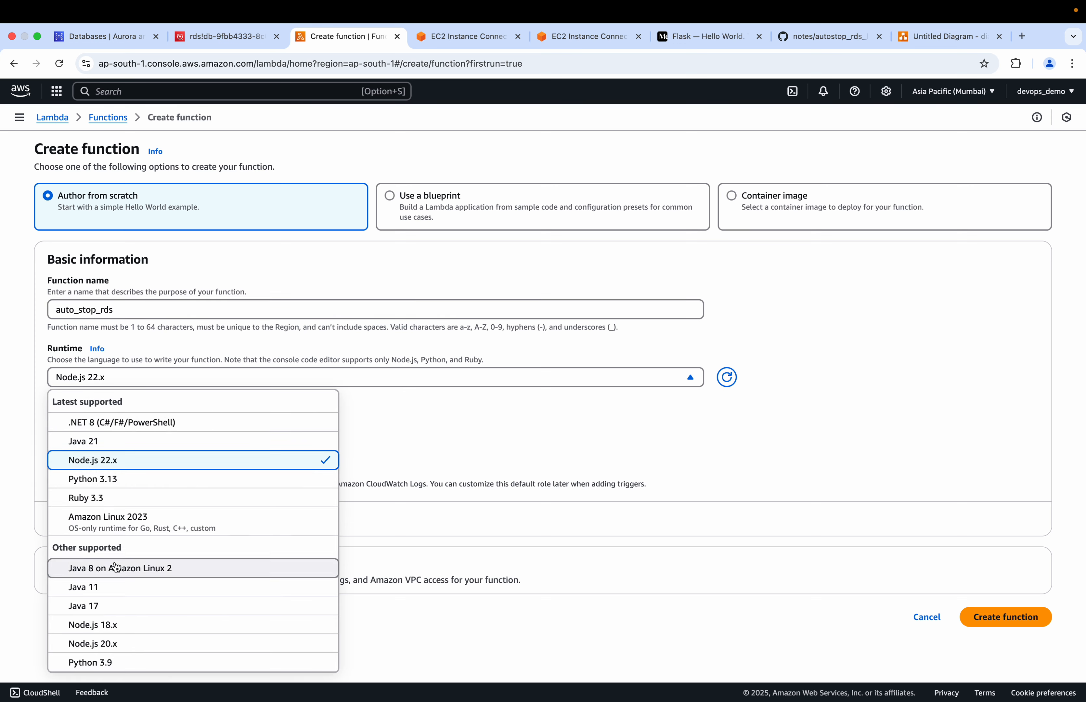
scroll(116, 587, down, 3)
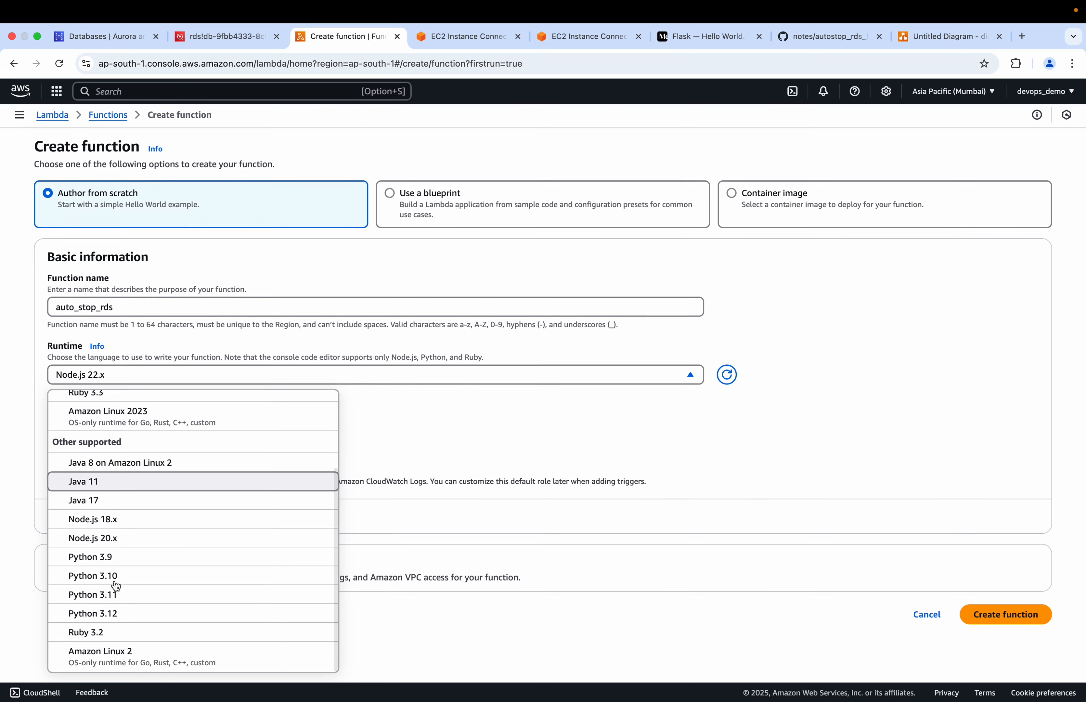
click(107, 559)
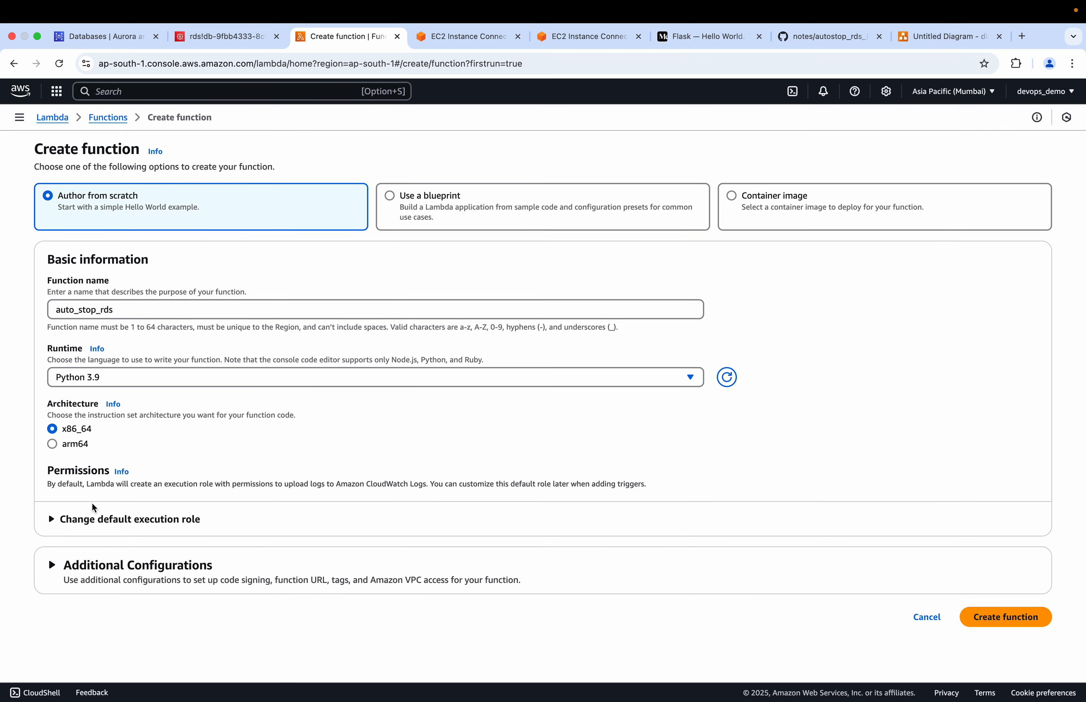
Check the existing roles available as execution role, and return to creating a new role with basic Lambda permissions
drag(54, 517, 53, 526)
scroll(53, 525, down, 3)
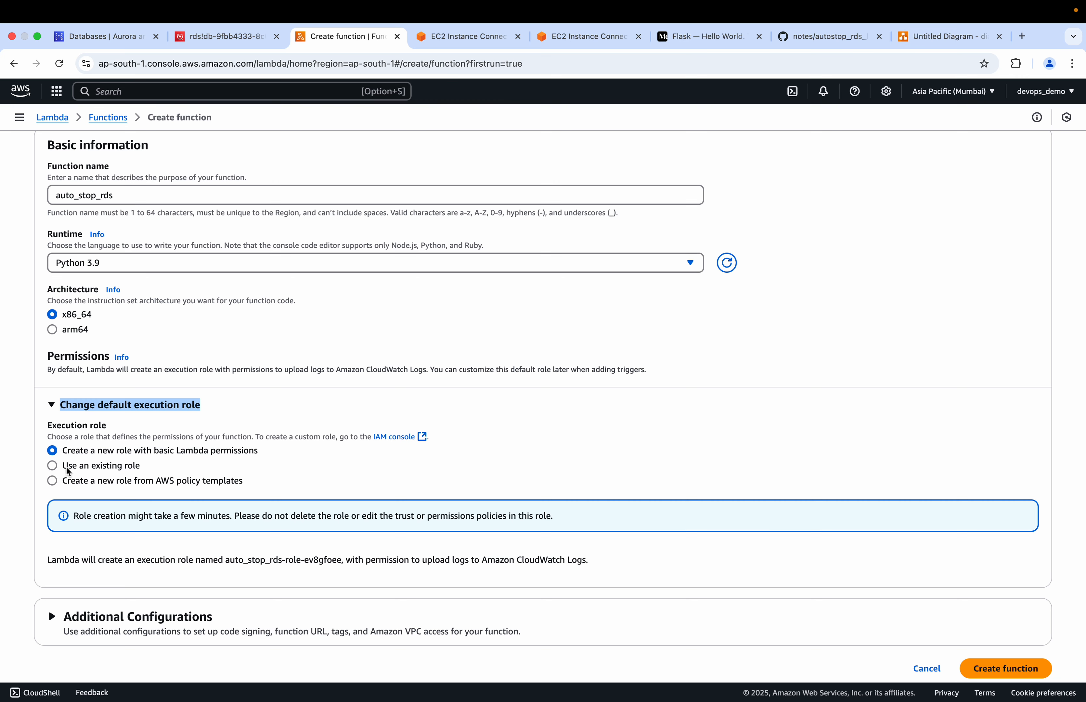
click(54, 466)
click(335, 545)
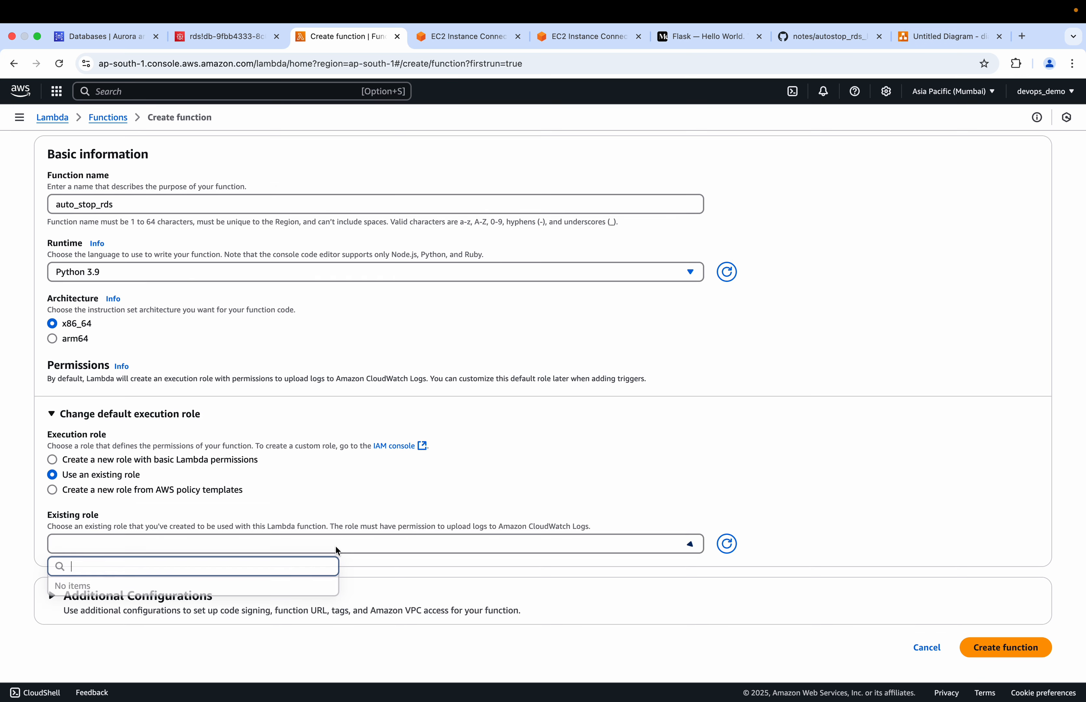
click(44, 457)
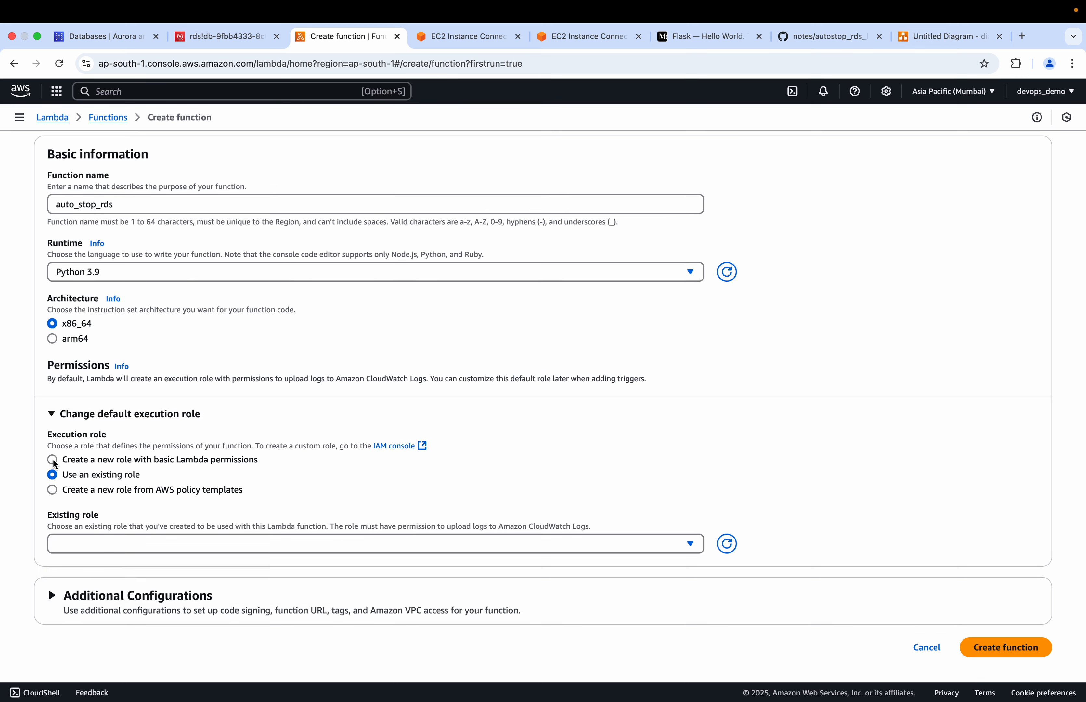
click(52, 460)
scroll(255, 502, down, 1)
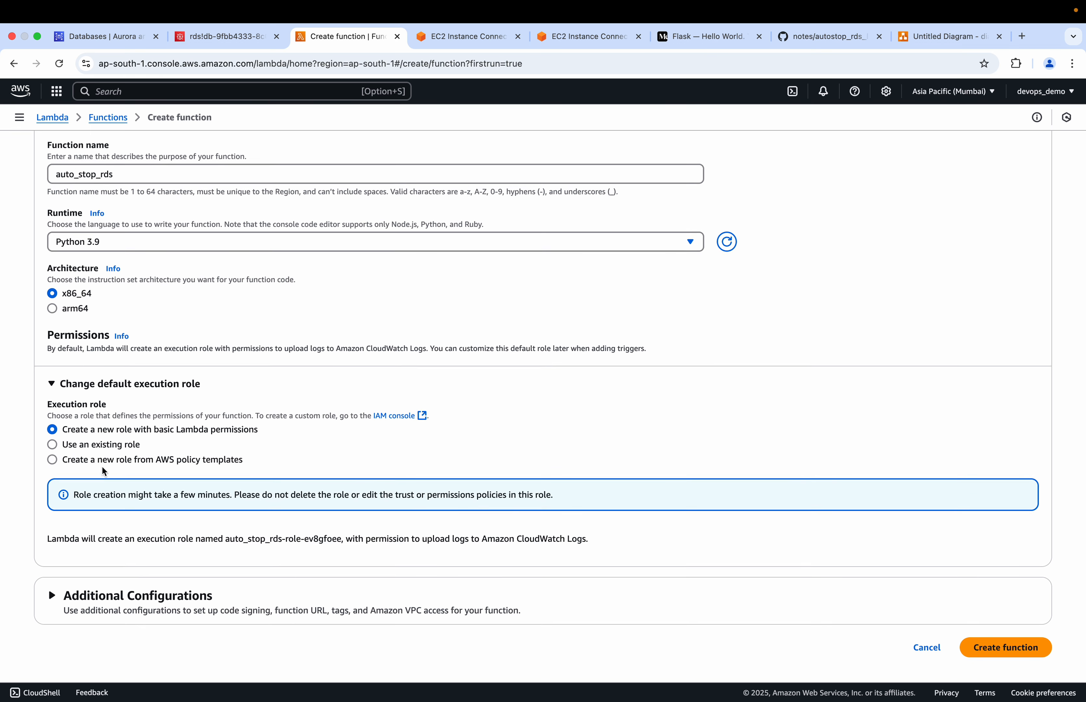
Try creating the execution role from AWS policy templates with the role name auto_start_stop_rds_role
scroll(403, 481, down, 1)
click(52, 460)
scroll(212, 472, down, 3)
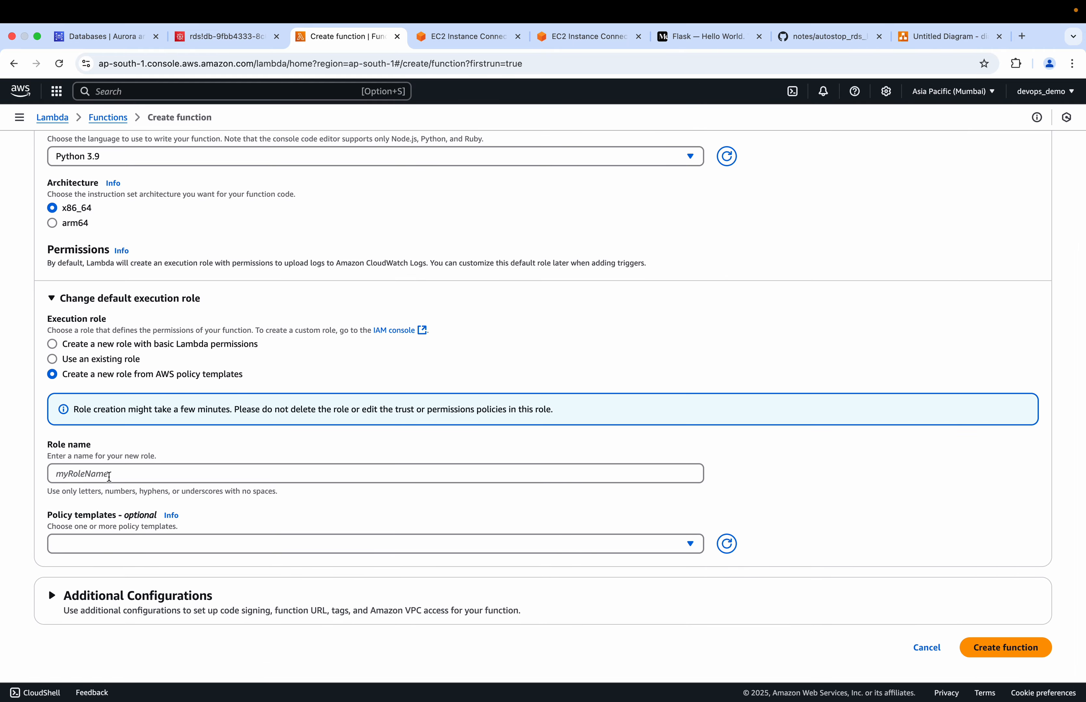
click(110, 476)
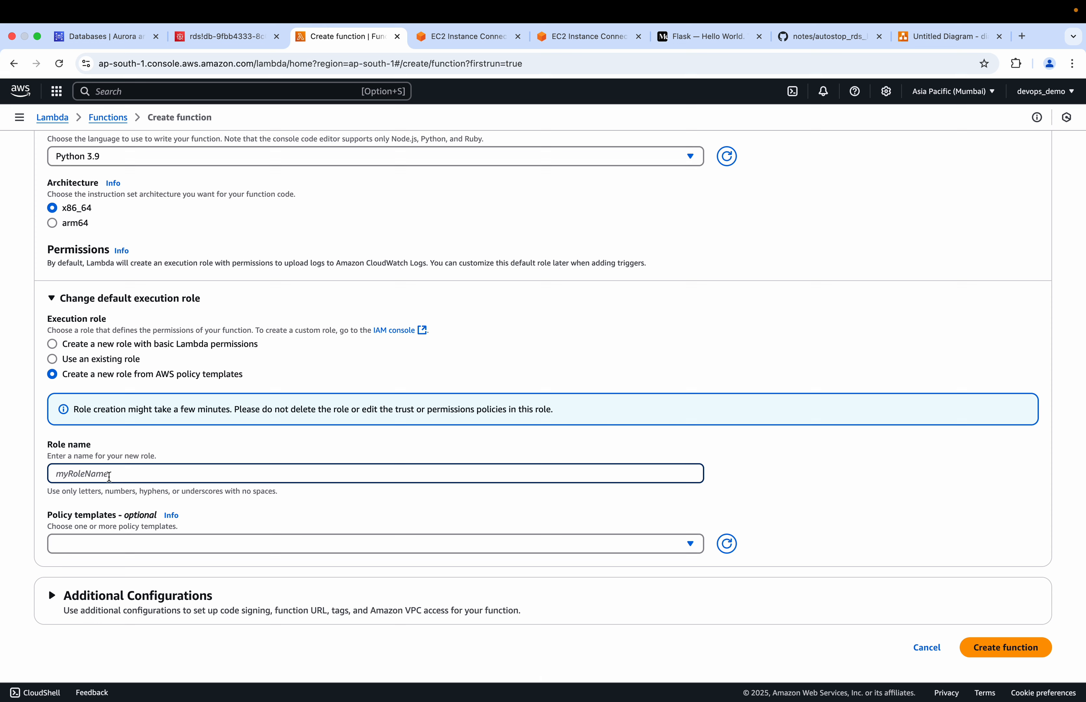
text(auto_start_stop_rds_role)
Search the available policy templates for RDS and look through the full template list
click(127, 552)
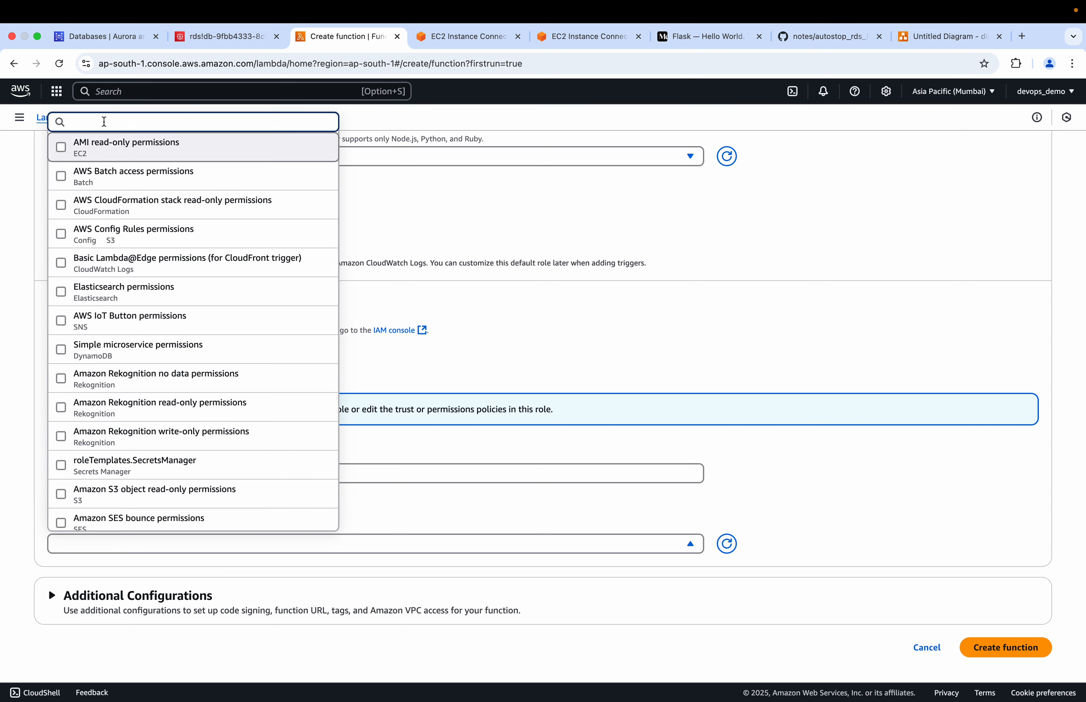
text(rds)
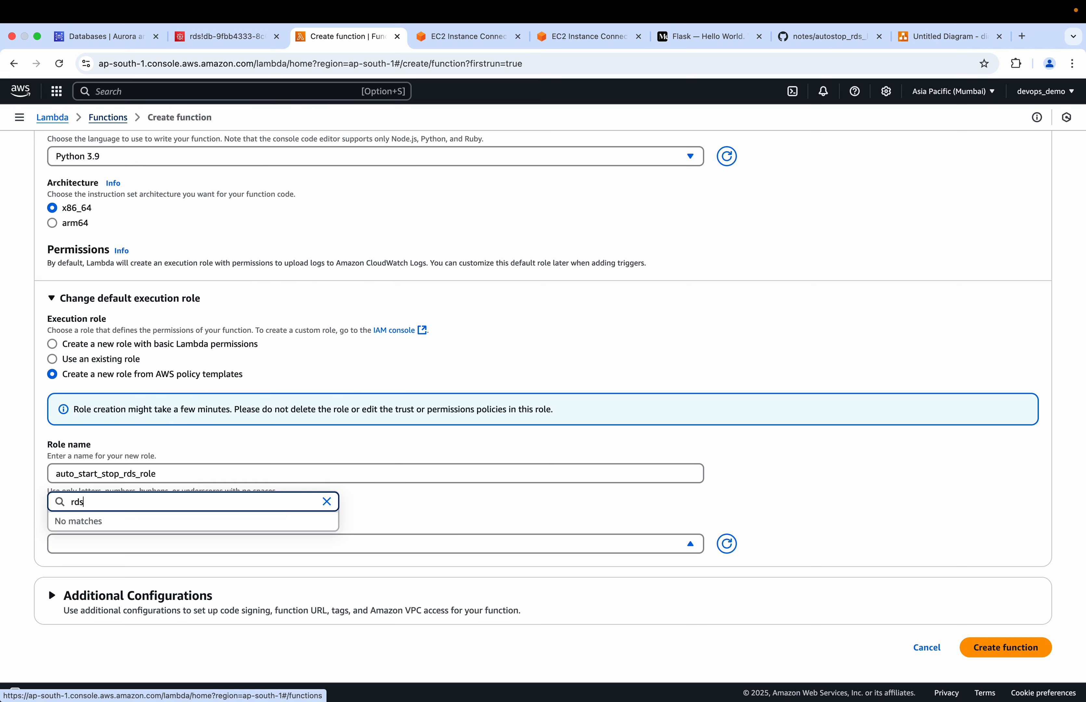
key(BackSpace)
key(BackSpace)
key(BackSpace)
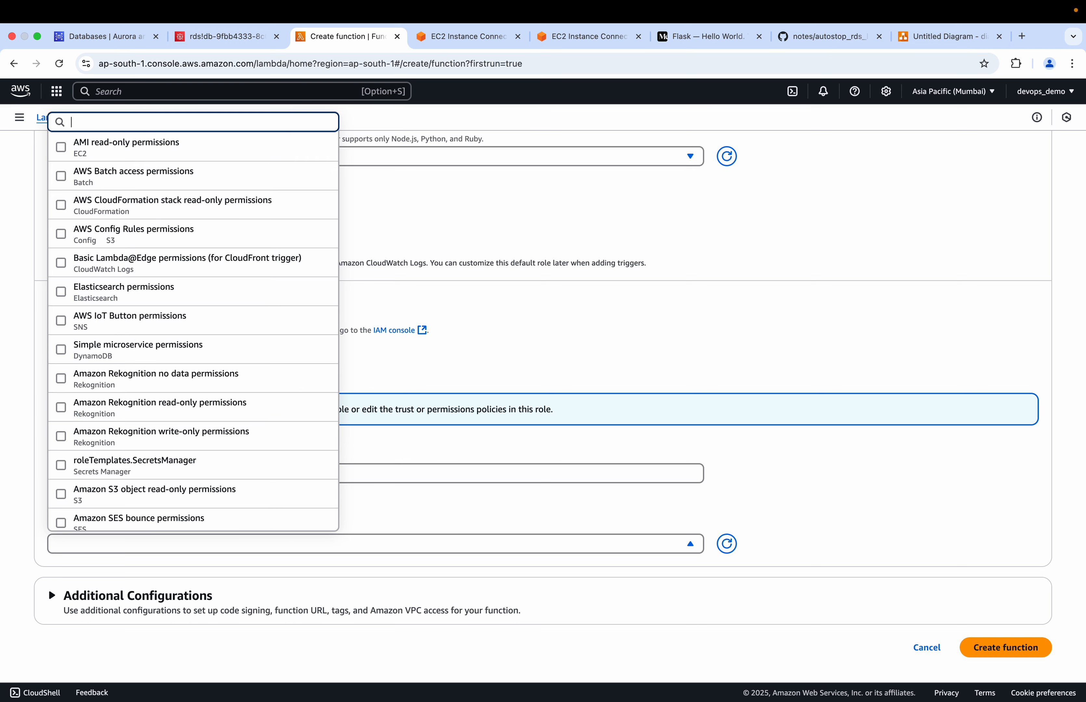
text(RDS)
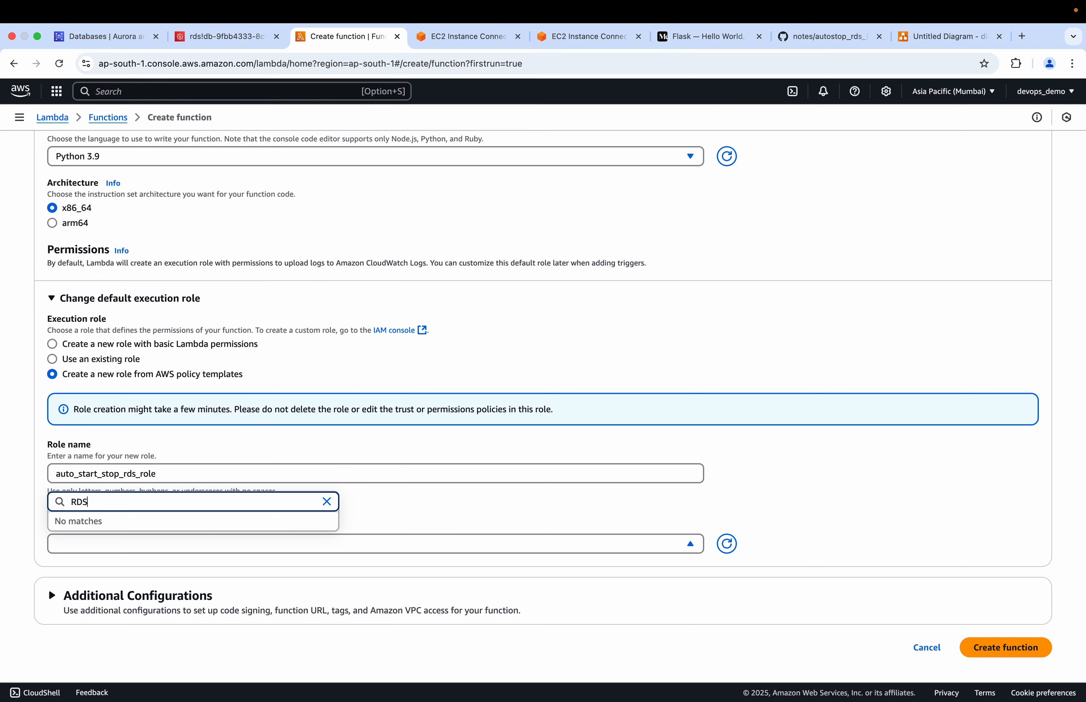
key(BackSpace)
key(BackSpace)
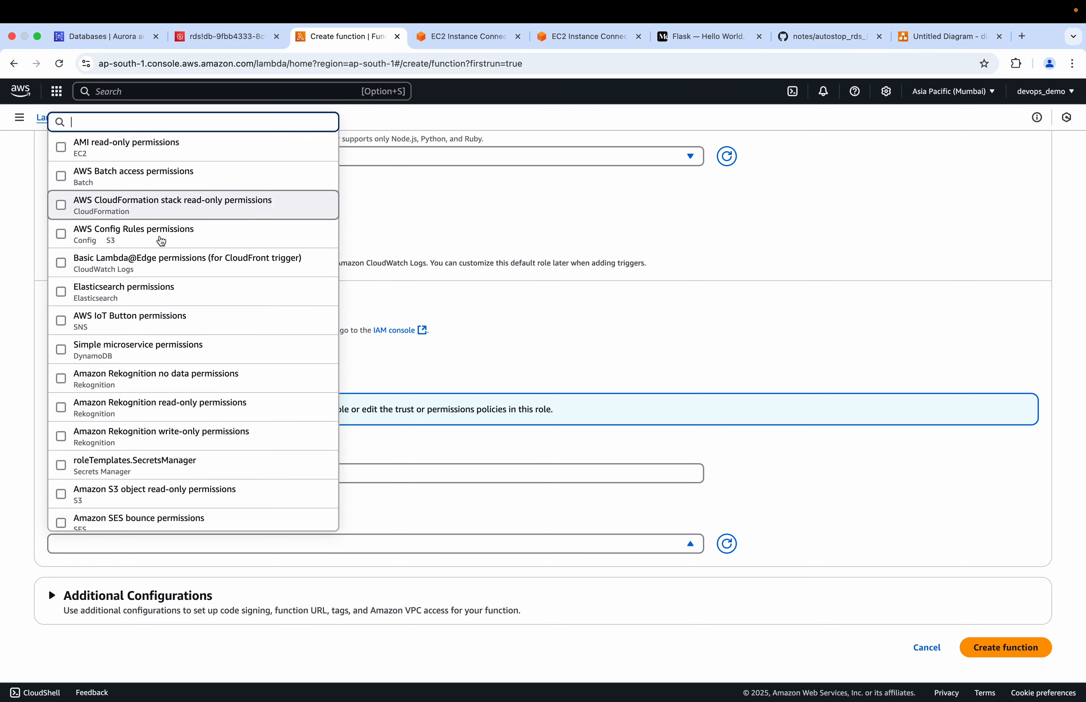
scroll(198, 279, down, 3)
scroll(155, 305, up, 3)
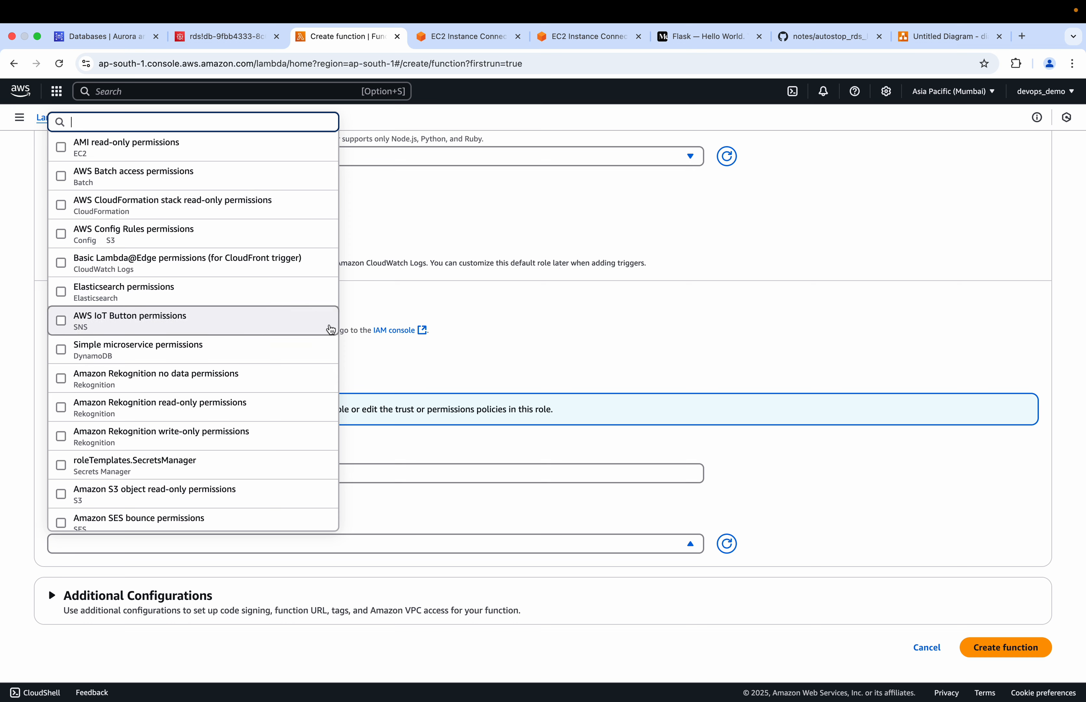
click(496, 337)
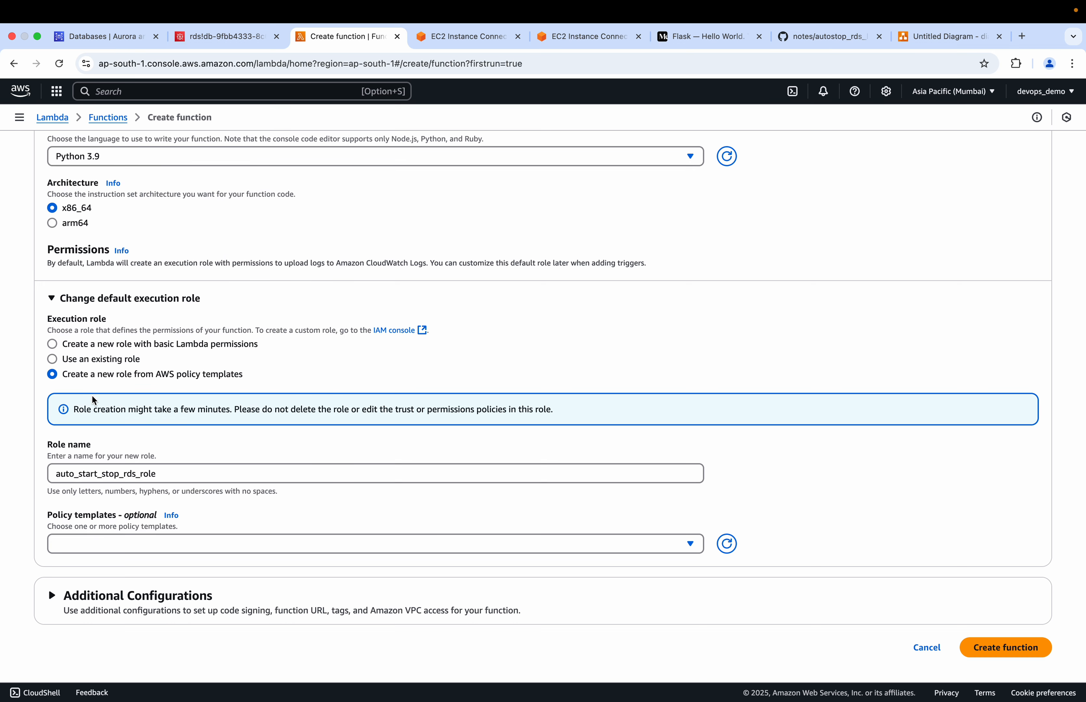
Switch the execution role back to a new role with basic Lambda permissions and create the auto_stop_rds function
click(52, 345)
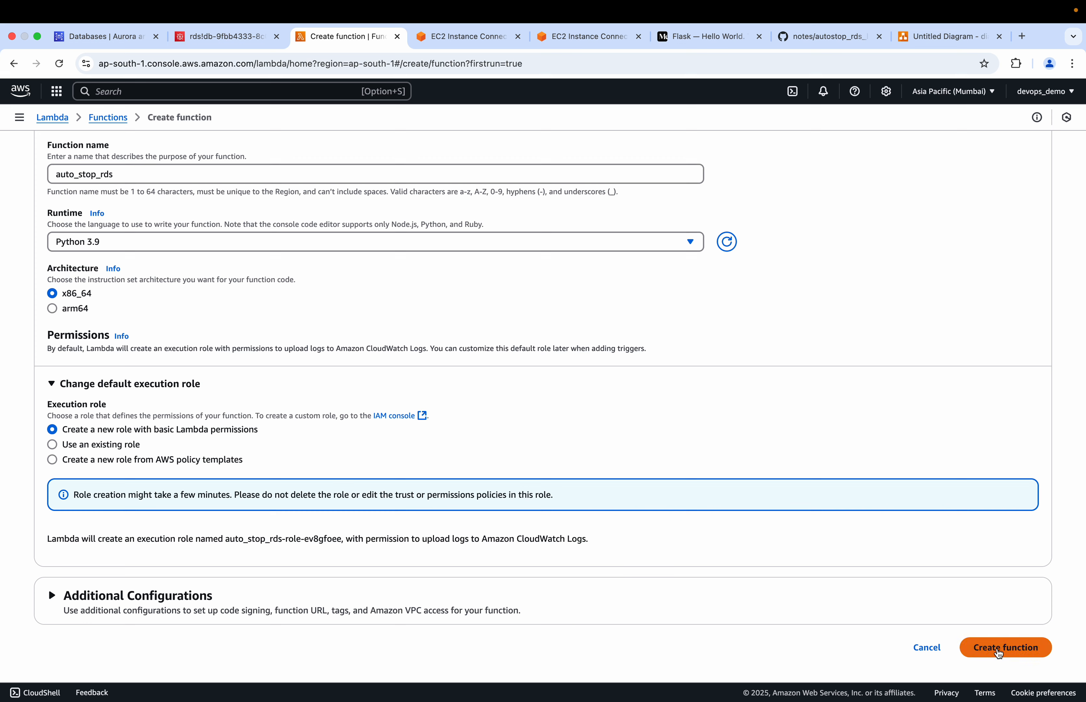
click(1004, 648)
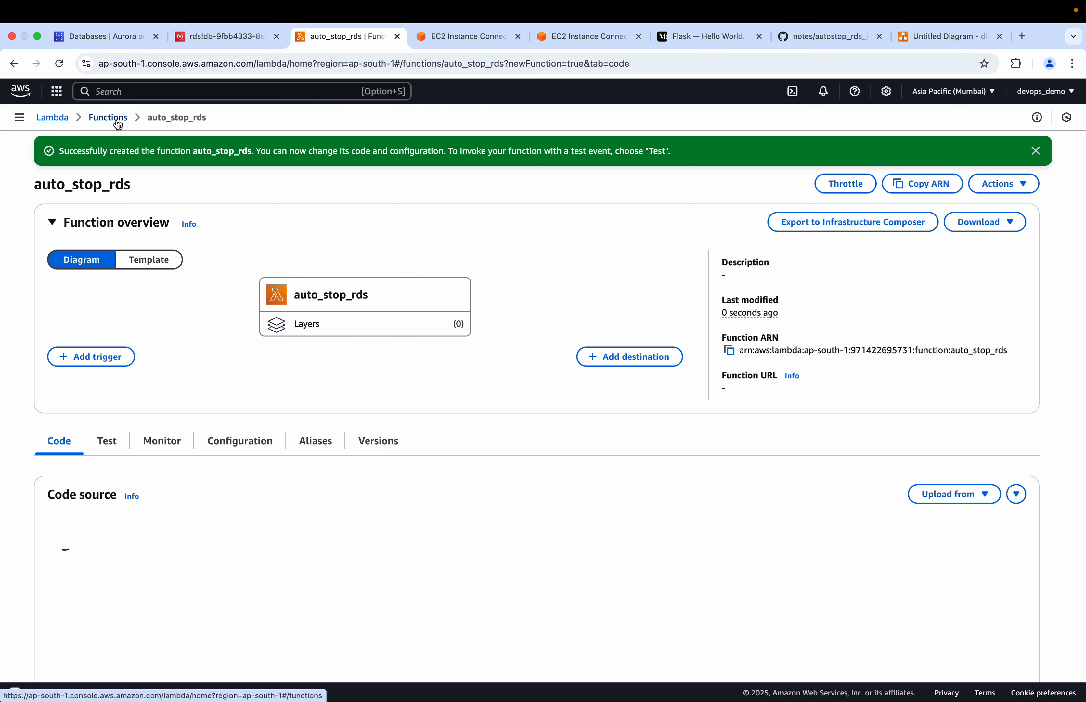
Open the Lambda functions list in a separate browser tab and start a new function named auto_start_rds with the Python 3.9 runtime
super+click(118, 121)
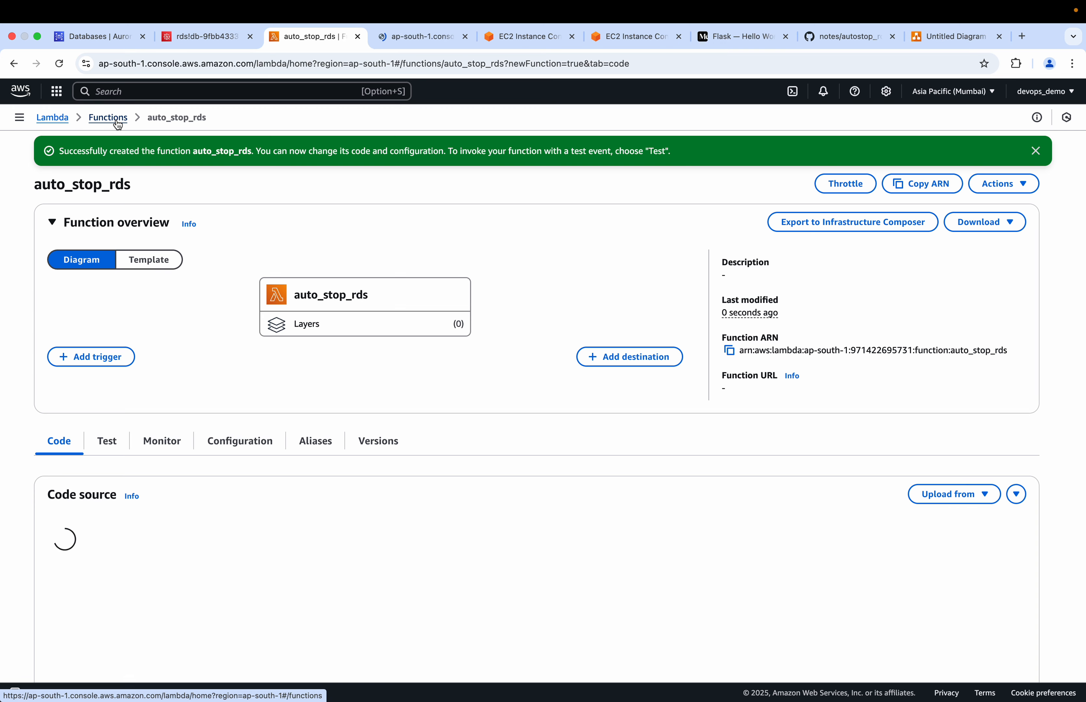
click(437, 37)
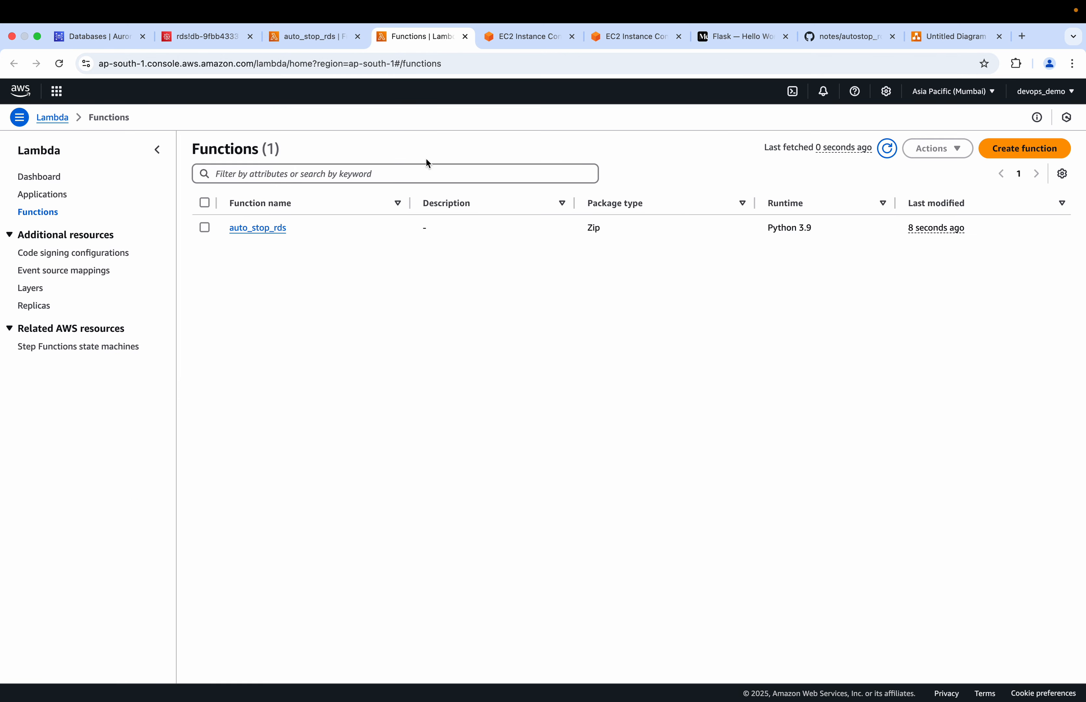
click(1025, 148)
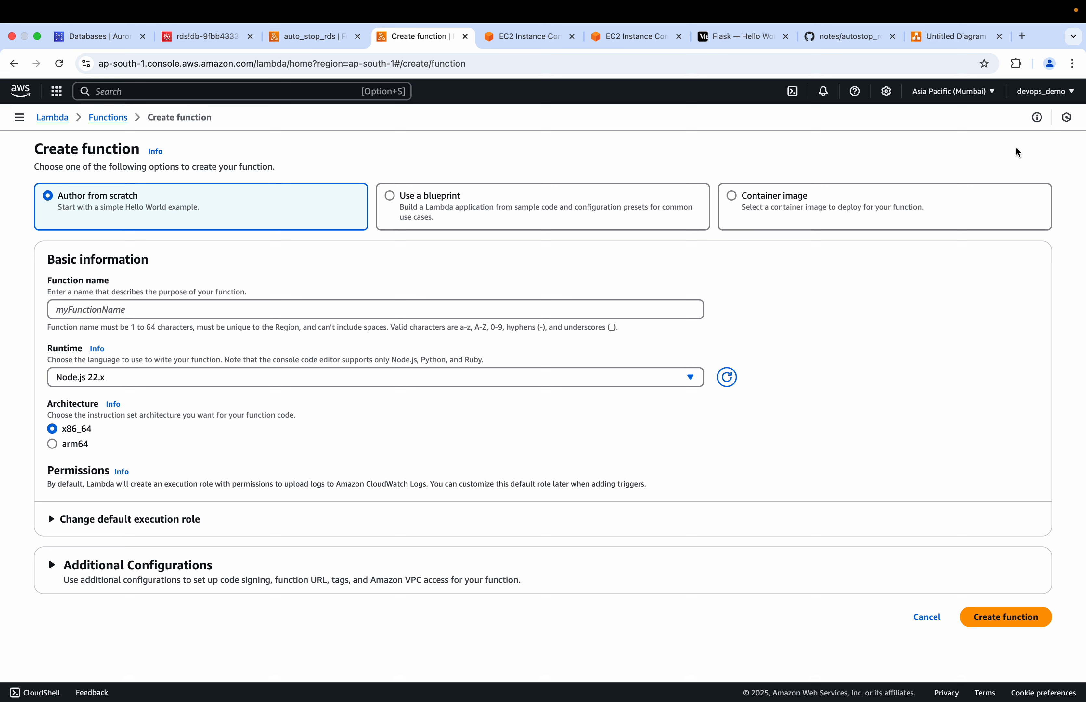
click(429, 311)
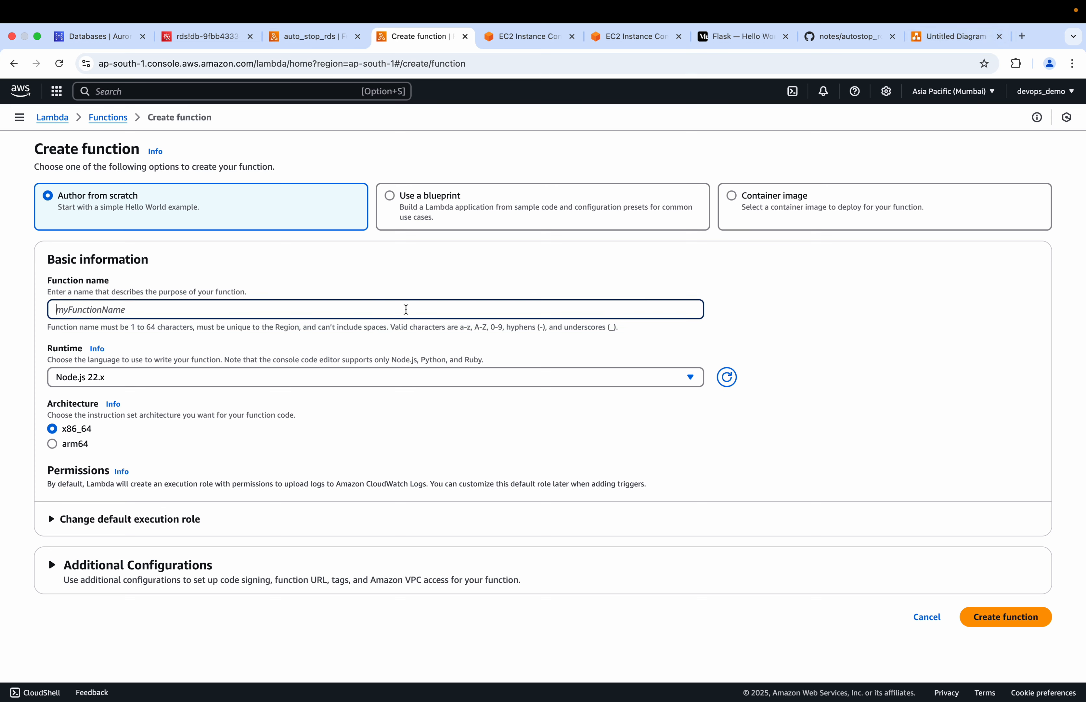
text(auto_start_rds)
click(284, 376)
scroll(184, 570, down, 5)
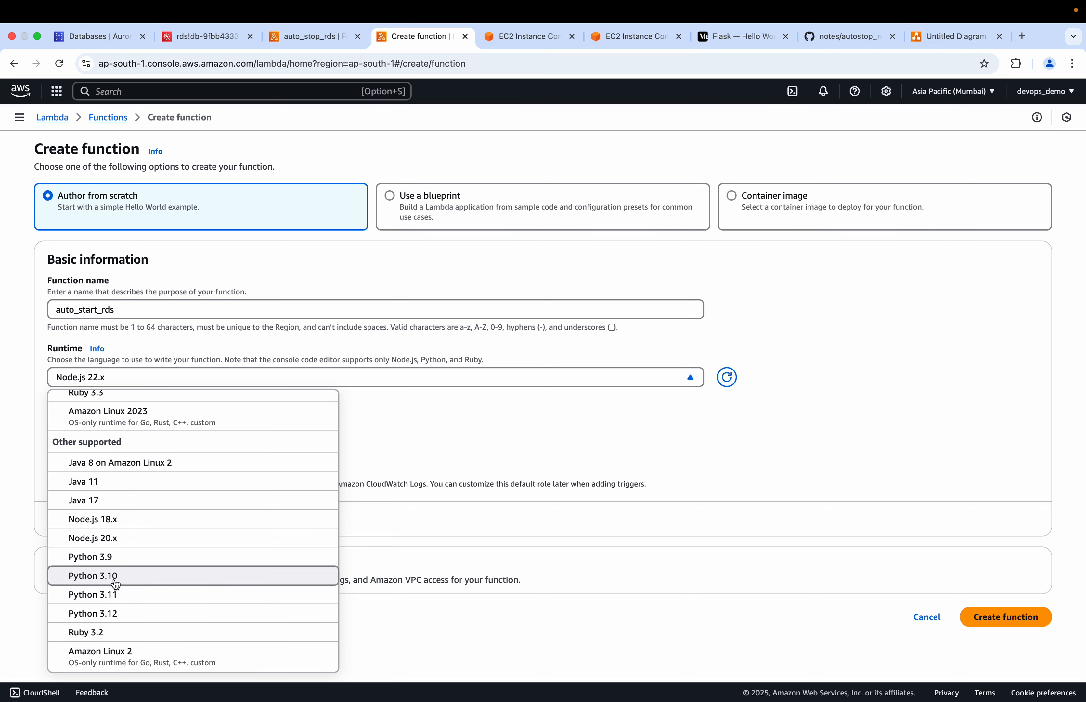
click(109, 557)
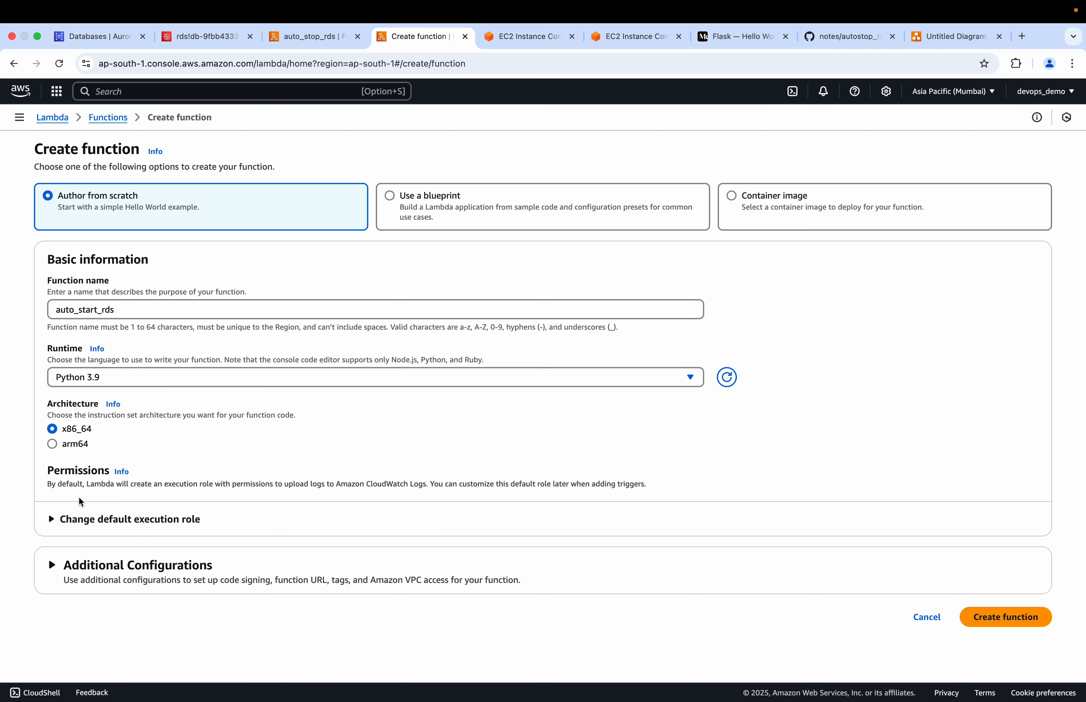
Assign the existing role service-role/auto_stop_rds-role-ev8gfoee as the execution role and create the auto_start_rds function
click(68, 523)
scroll(137, 539, down, 1)
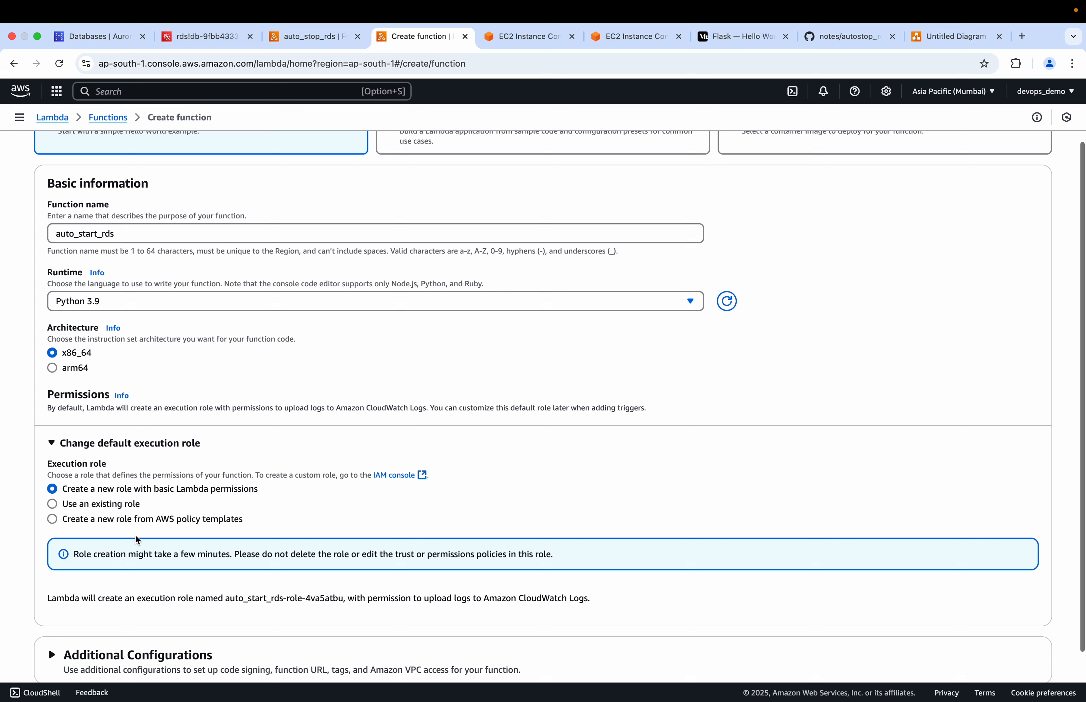
click(55, 503)
click(182, 575)
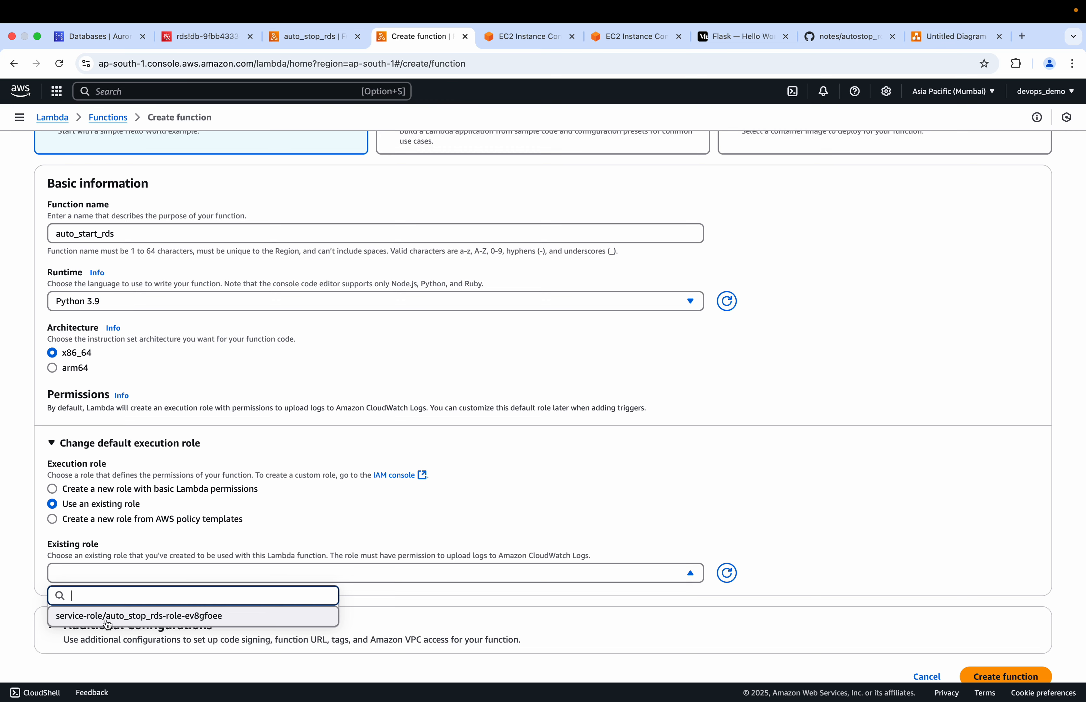
click(81, 626)
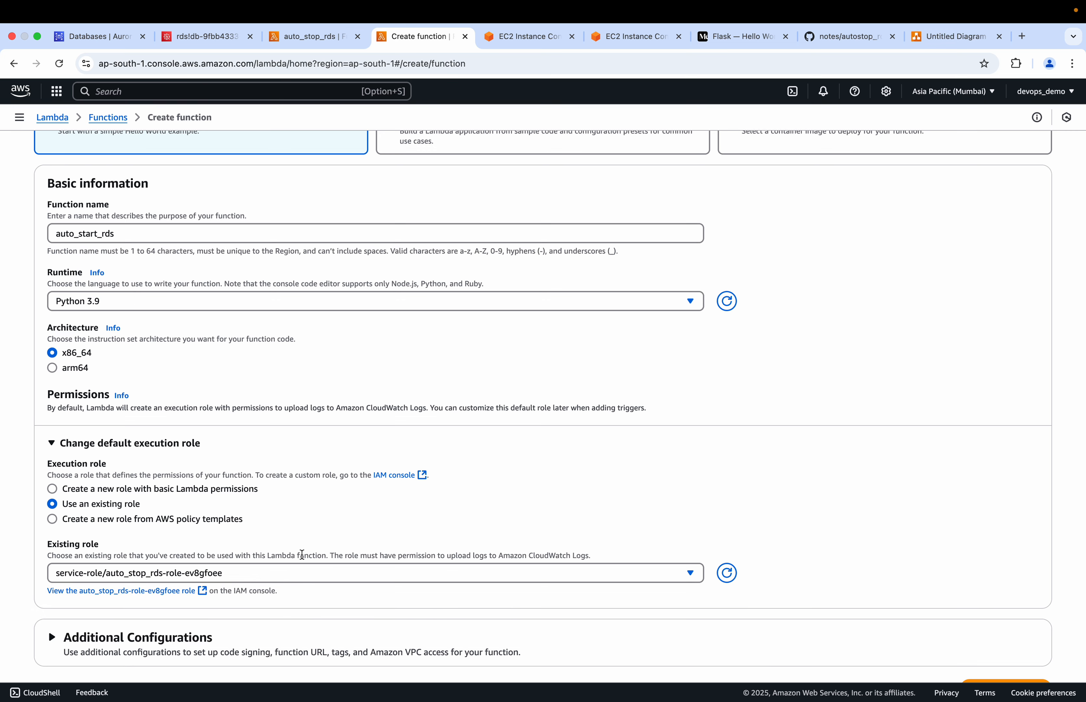
scroll(854, 672, down, 2)
click(1005, 644)
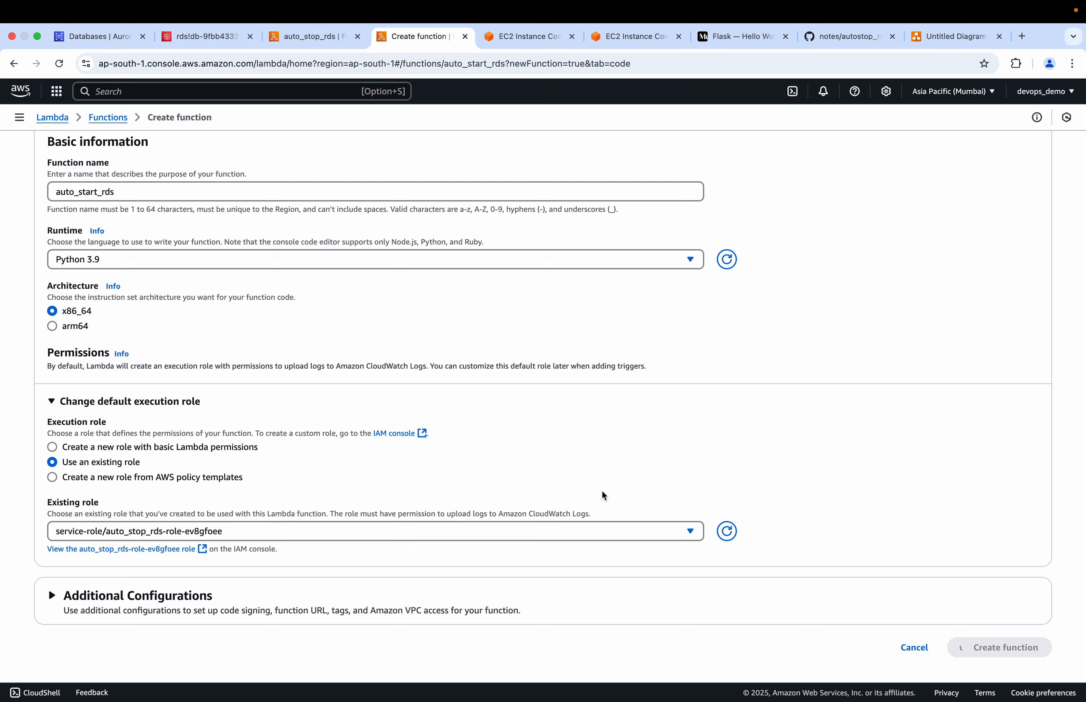
Look over the auto_stop_rds function page, and refresh the RDS databases list to check the status of demo-db
click(298, 38)
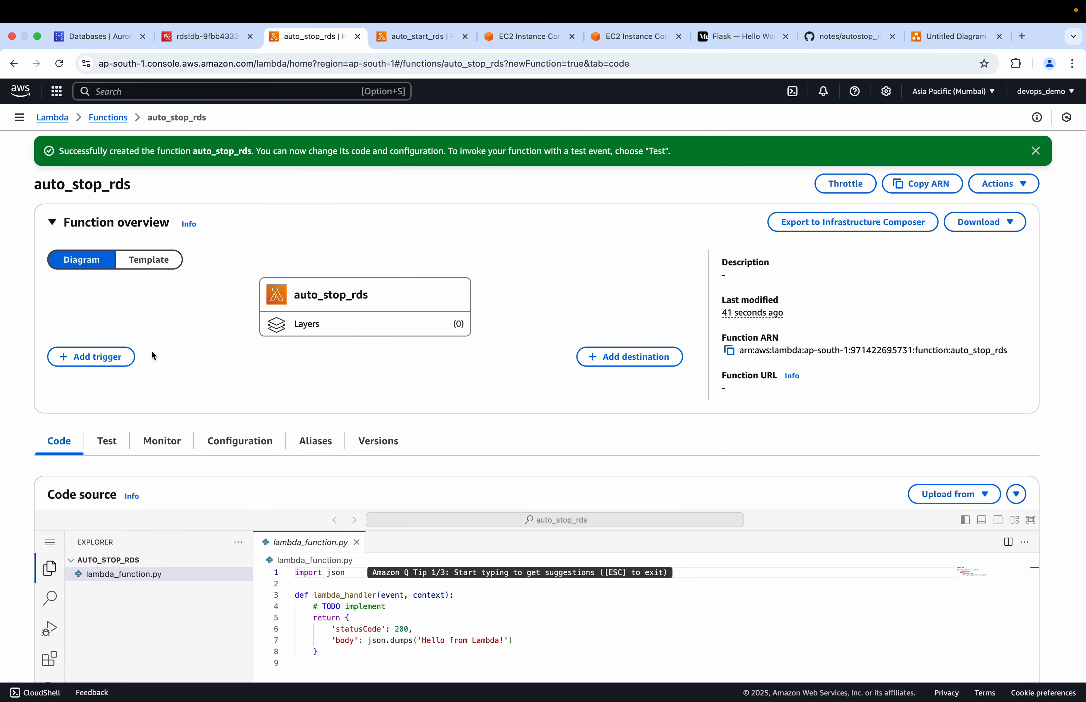
scroll(391, 589, up, 1)
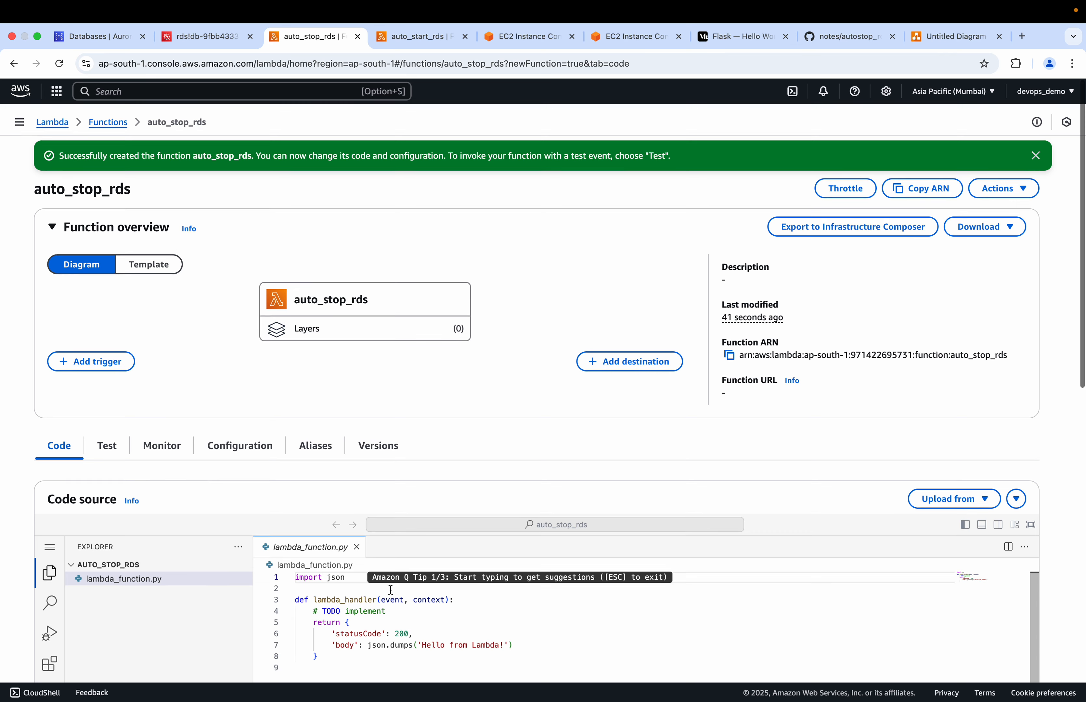
click(100, 37)
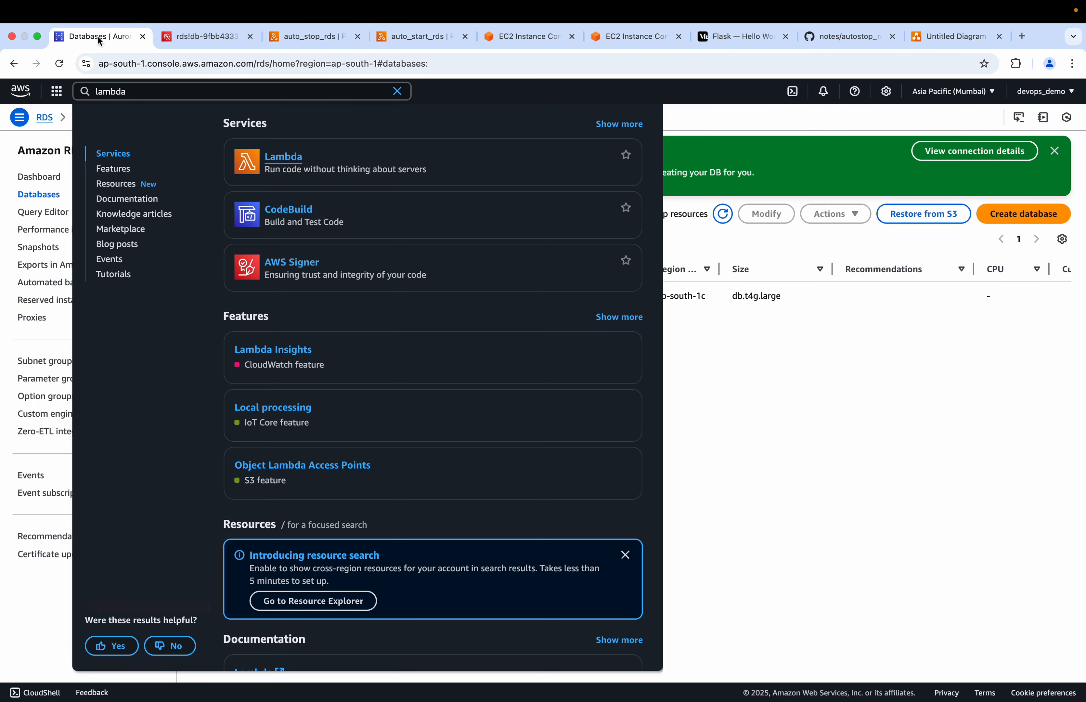
click(755, 445)
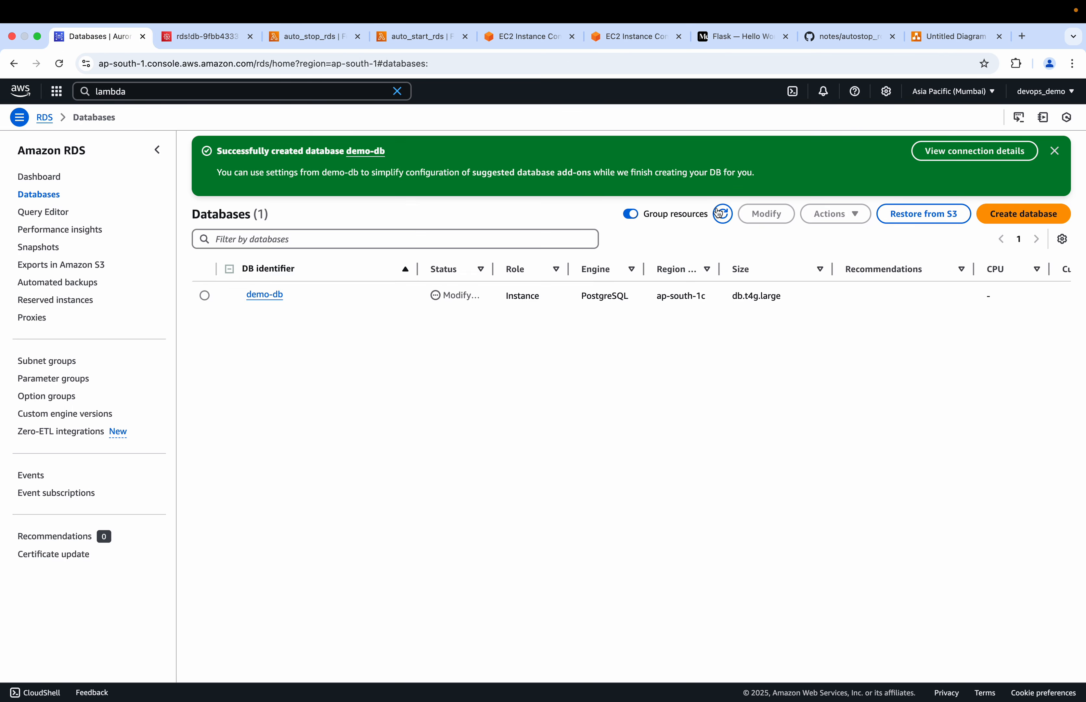
click(729, 216)
mouse_move(495, 270)
mouse_down()
mouse_move(519, 271)
mouse_move(493, 271)
mouse_up()
Switch to the GitHub file autostop_rds_lambda.py and read through its code and the environment variable and tag notes
click(301, 37)
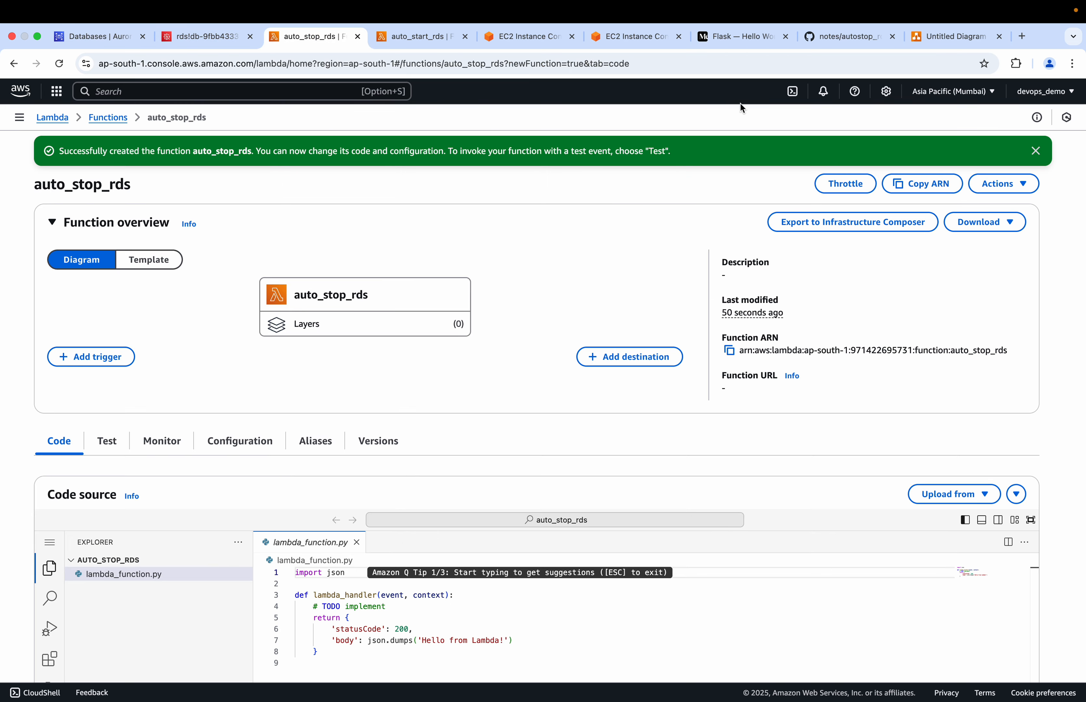
click(837, 39)
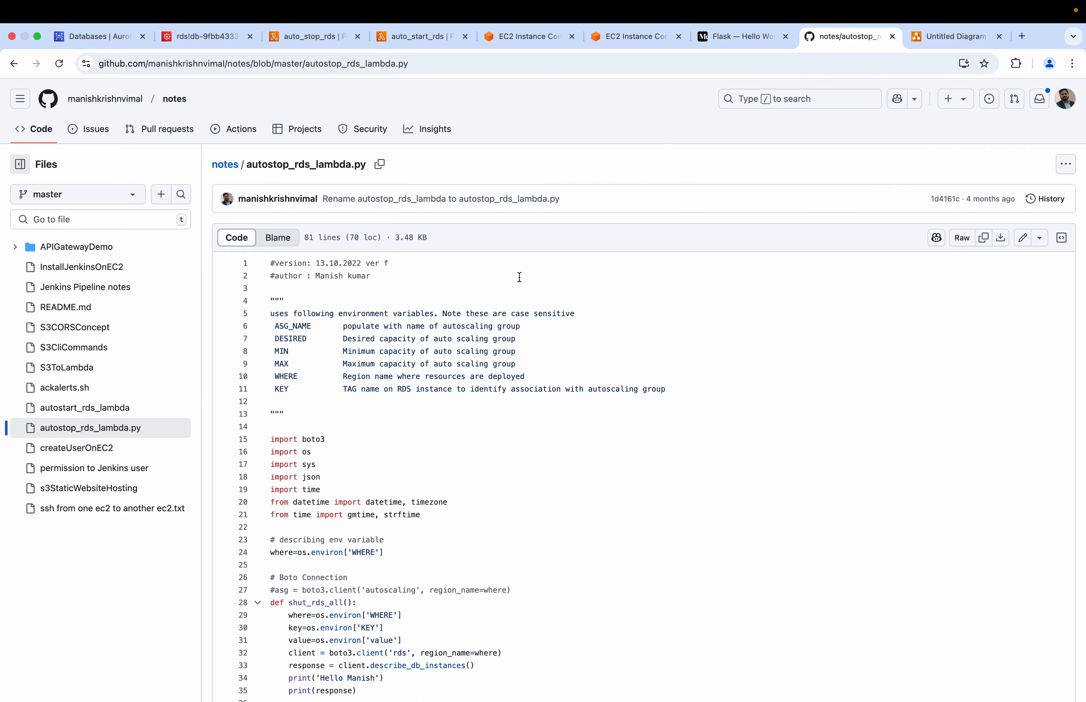
scroll(406, 520, down, 12)
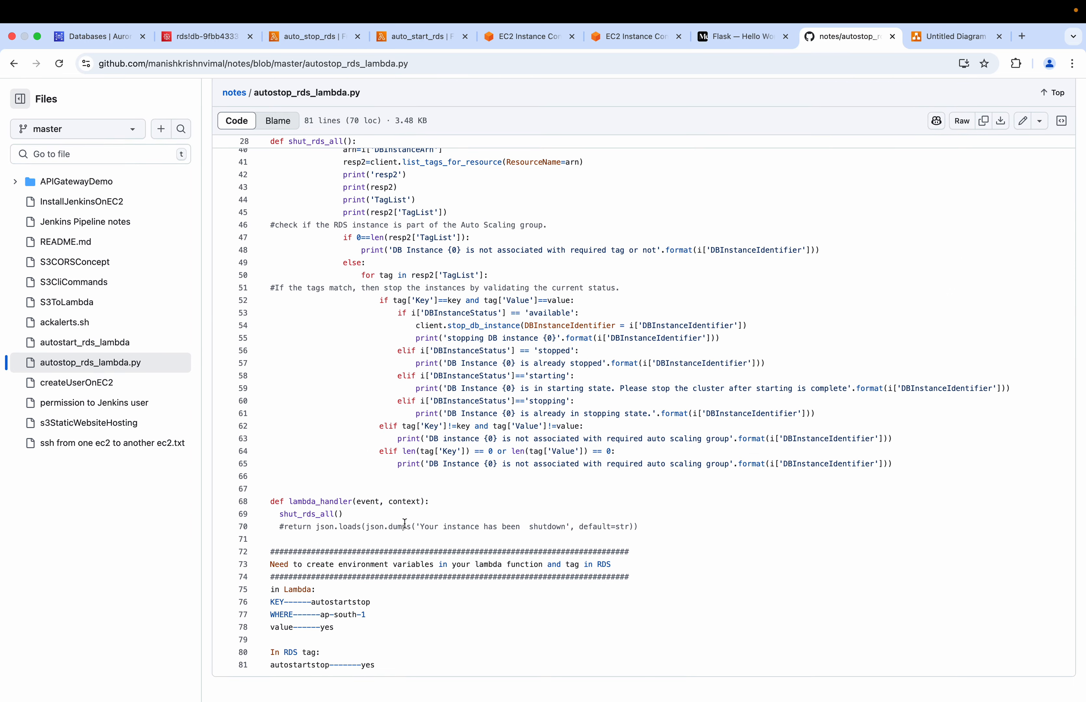
scroll(455, 412, up, 5)
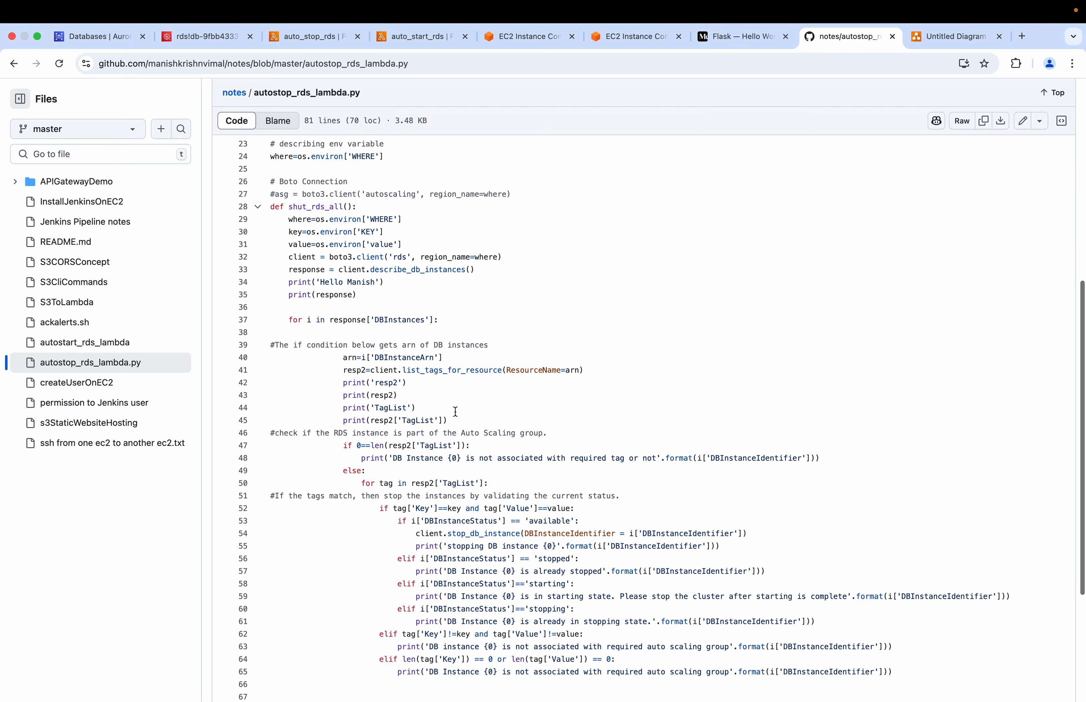
scroll(344, 556, down, 5)
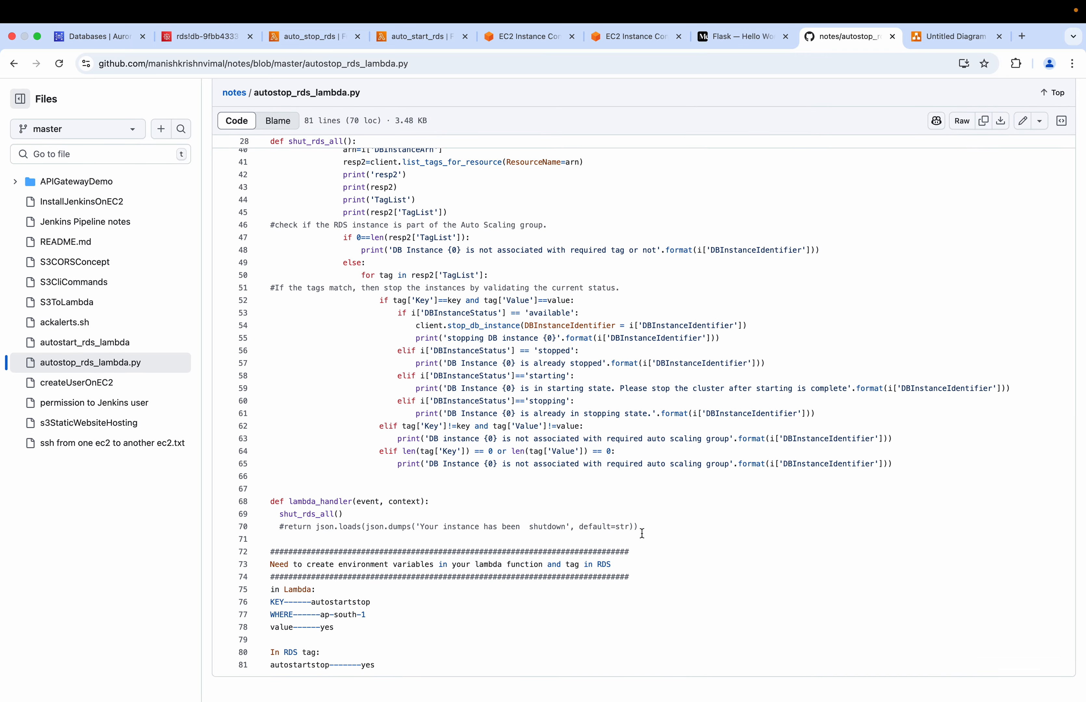
drag(339, 510, 299, 183)
scroll(319, 255, up, 15)
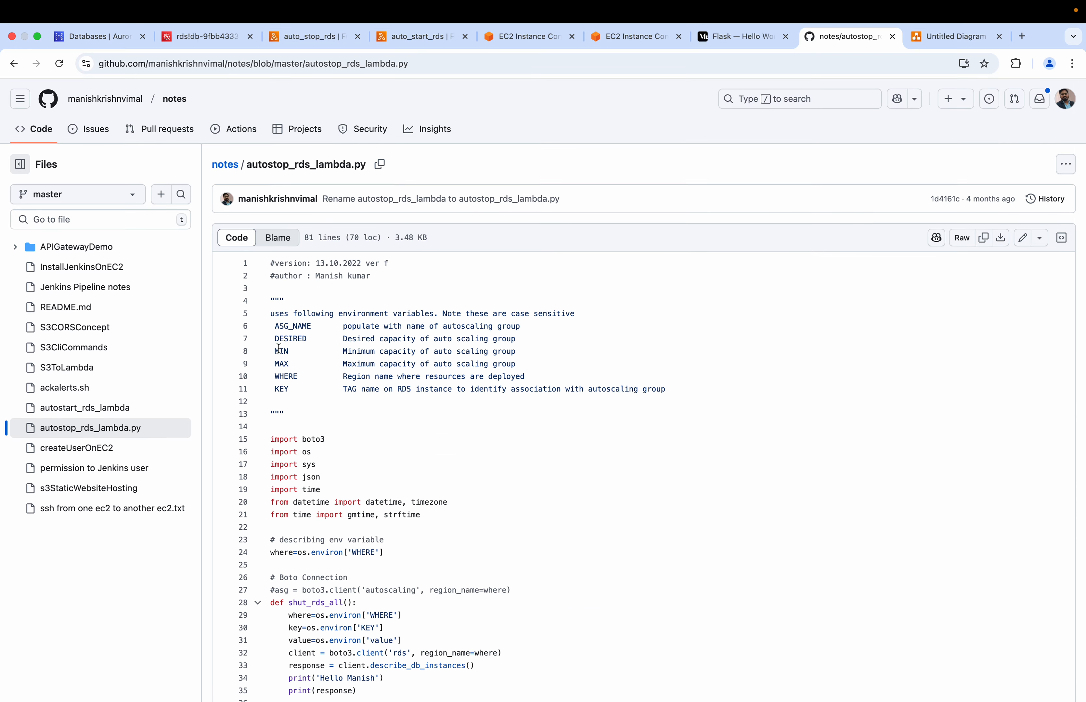
drag(272, 439, 329, 542)
scroll(395, 584, down, 5)
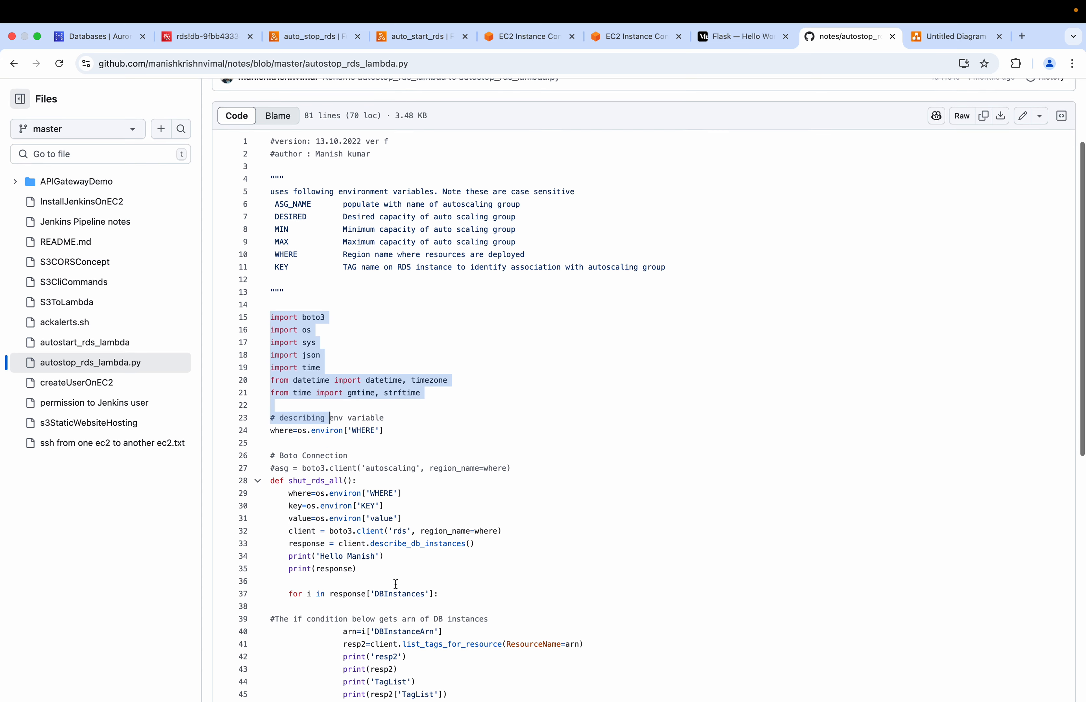
click(396, 473)
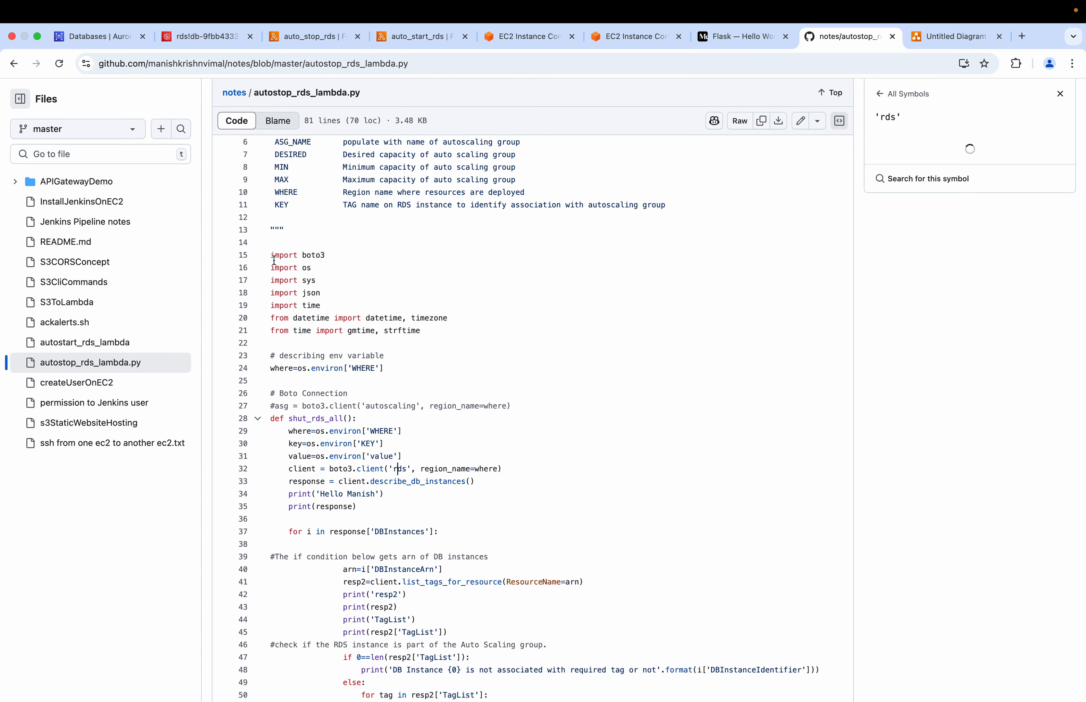
shift+click(397, 462)
drag(398, 463, 463, 551)
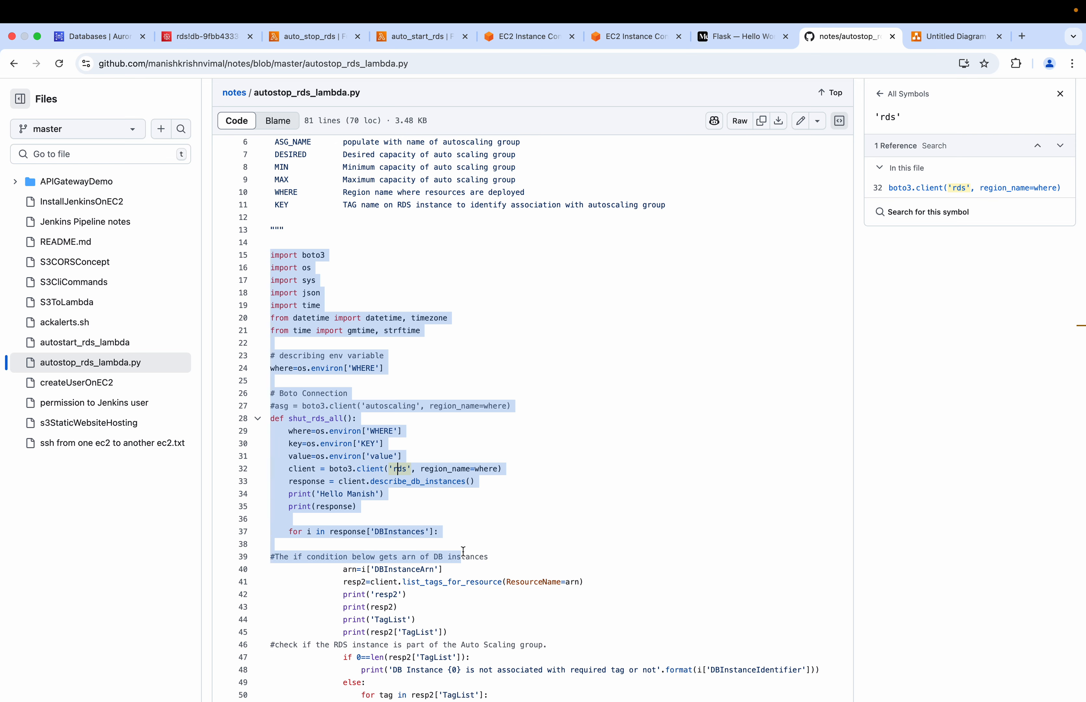
scroll(463, 552, down, 2)
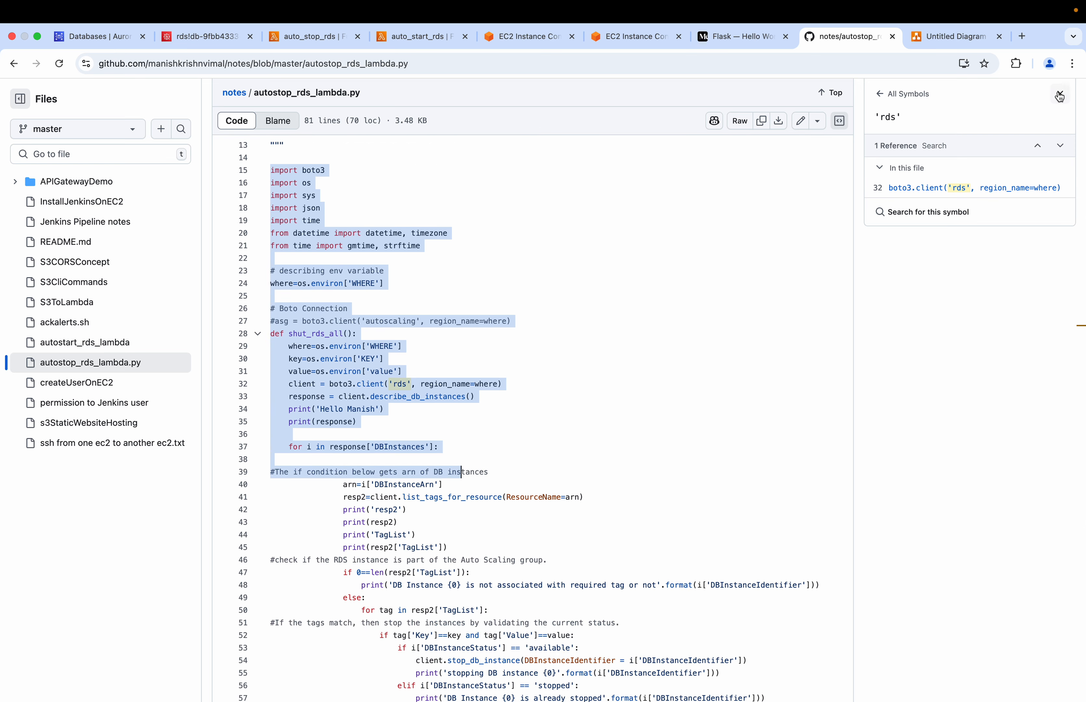
click(1060, 93)
scroll(516, 405, down, 8)
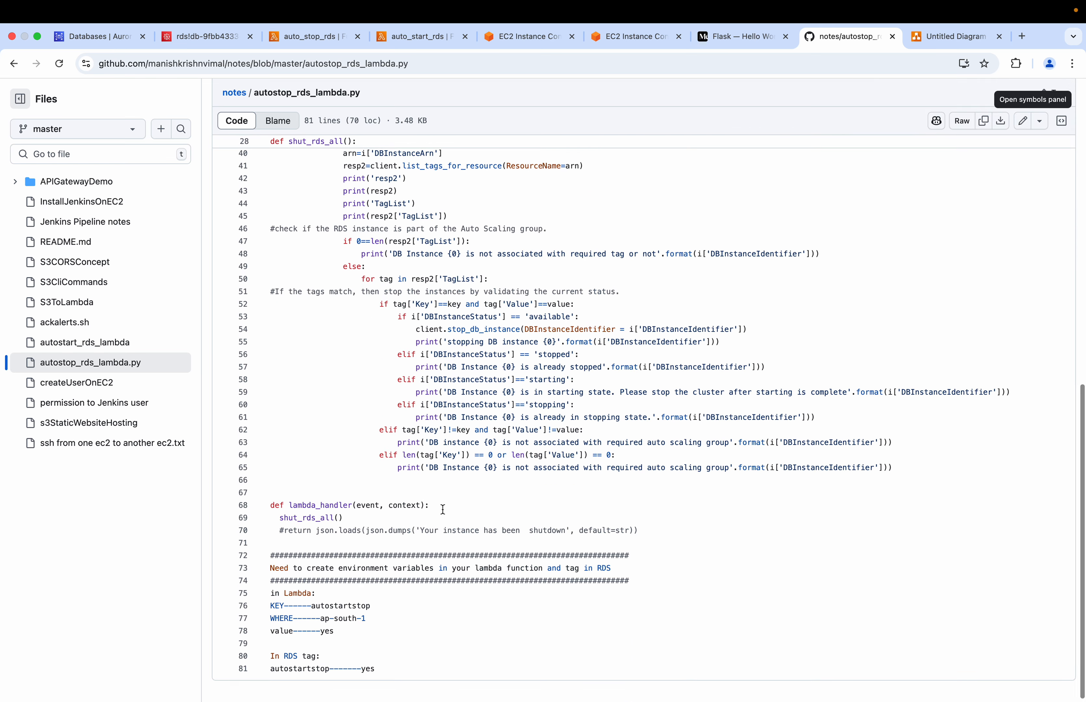
drag(342, 519, 297, 231)
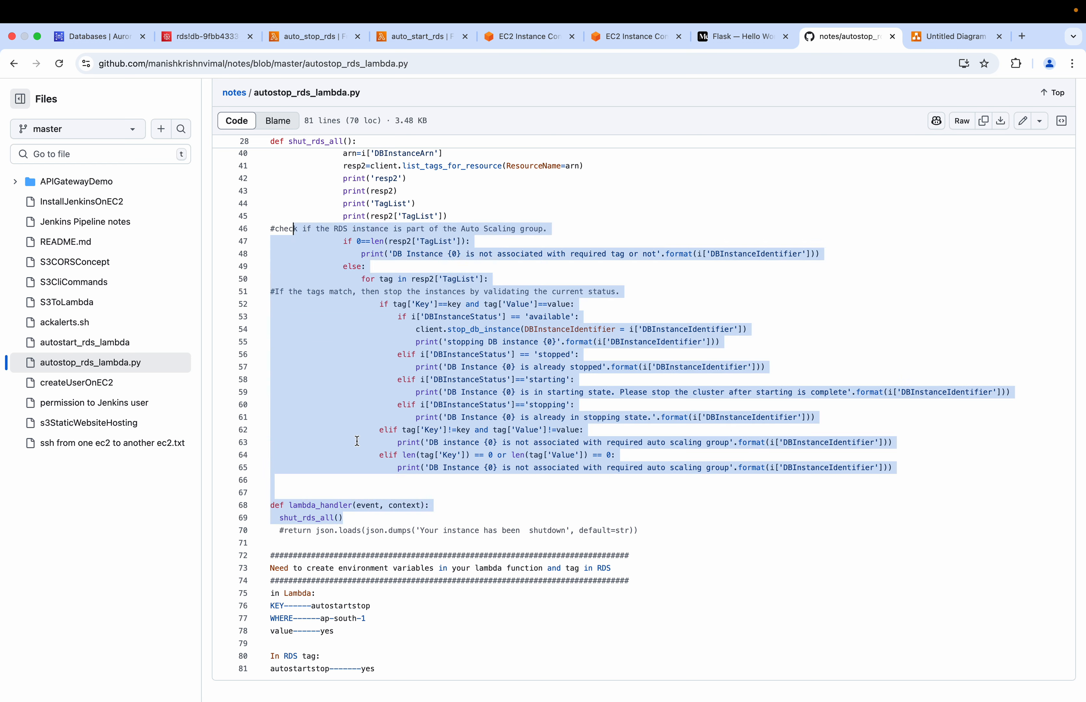
click(358, 467)
drag(343, 518, 284, 173)
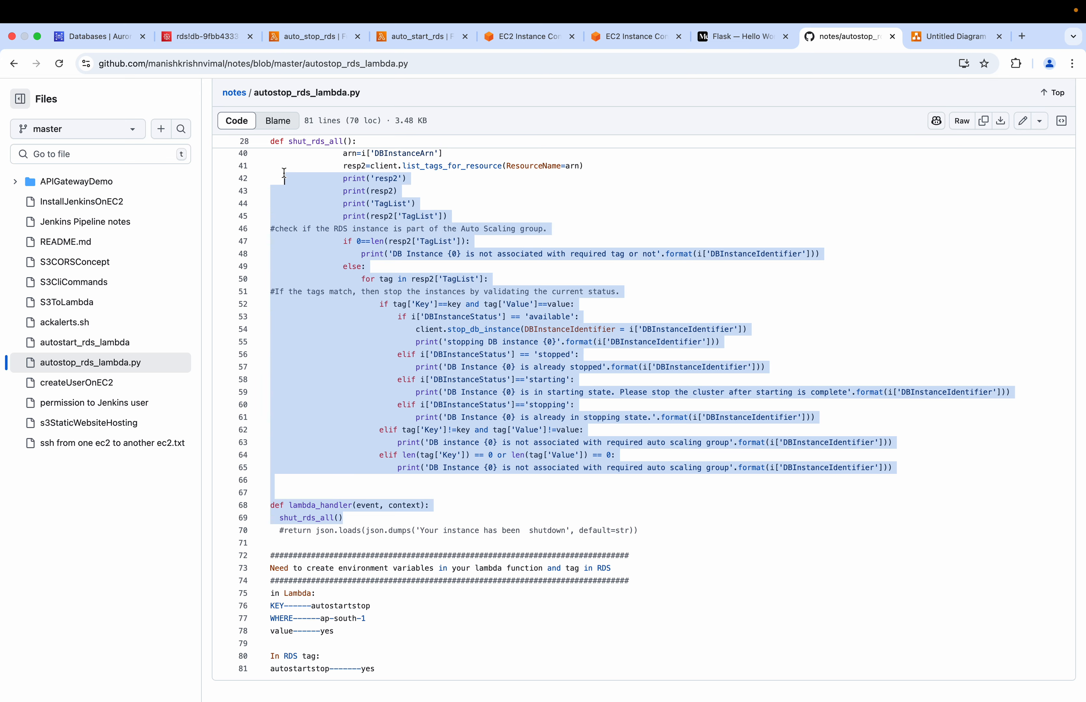
click(334, 290)
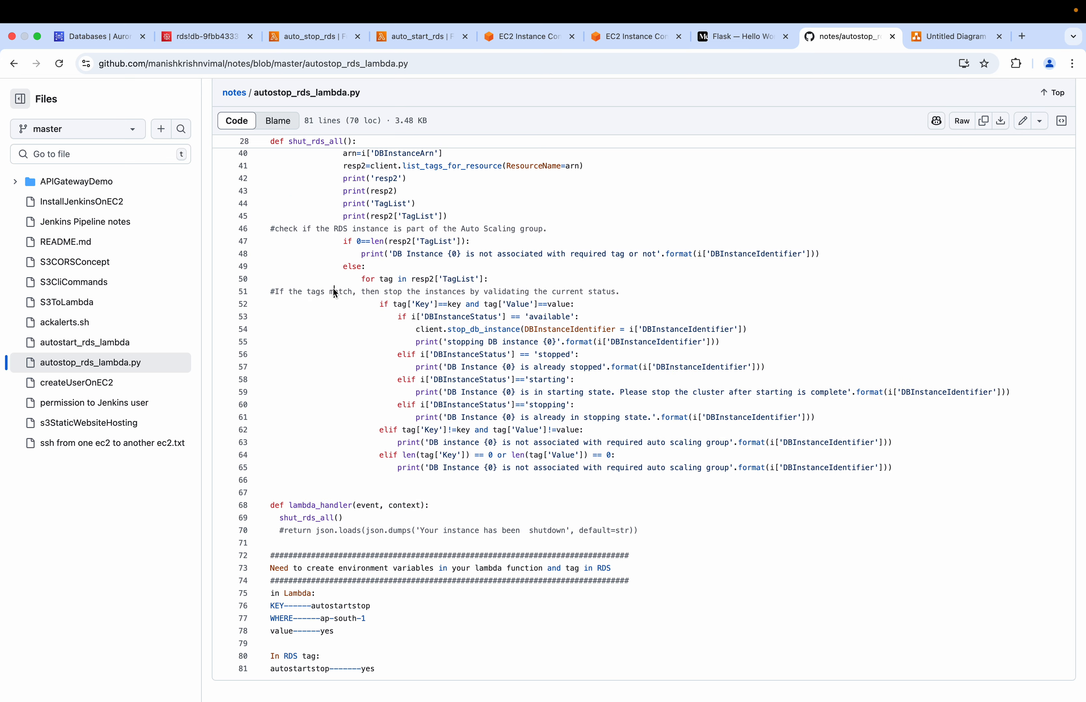
scroll(682, 250, up, 10)
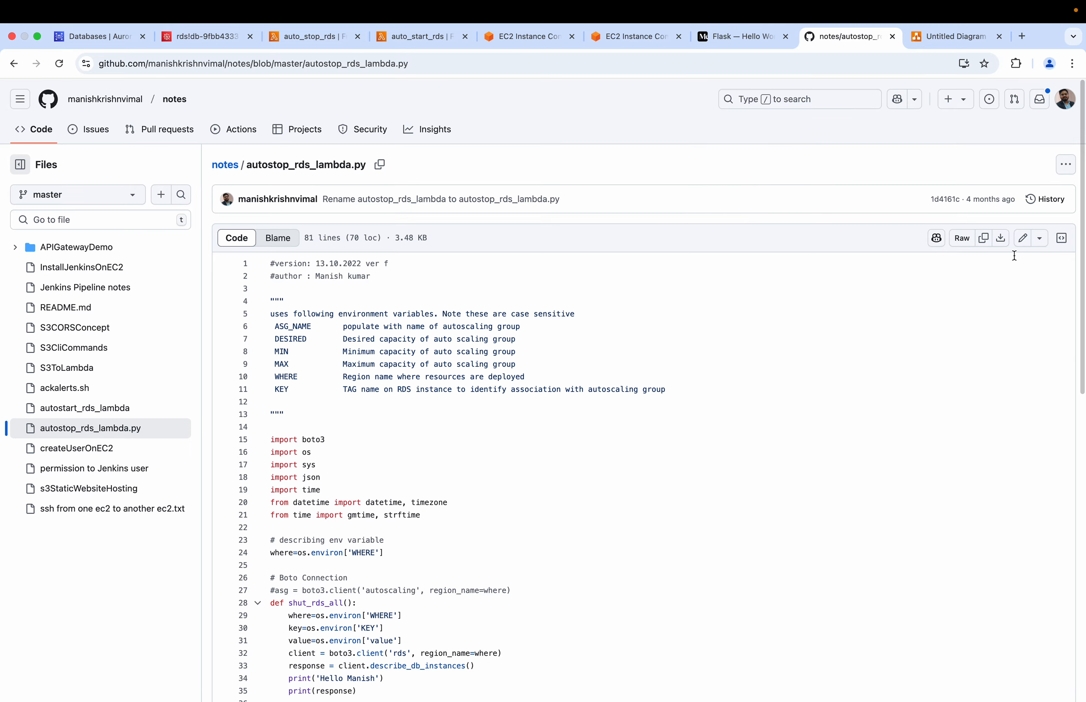
click(1022, 238)
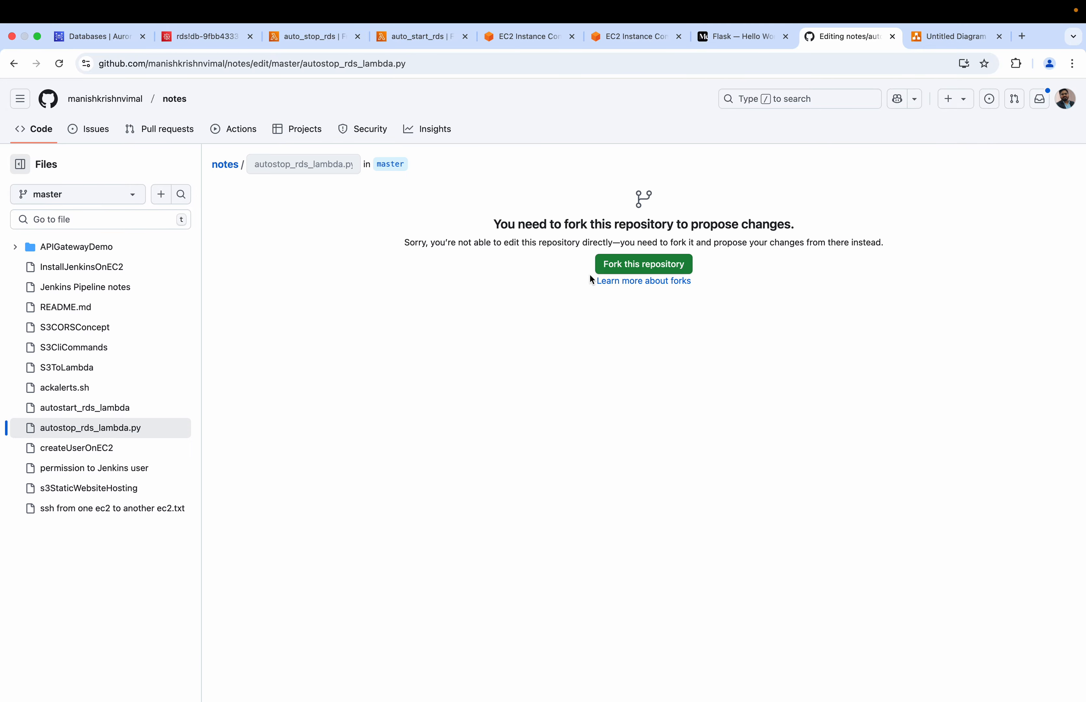
scroll(378, 274, left, 5)
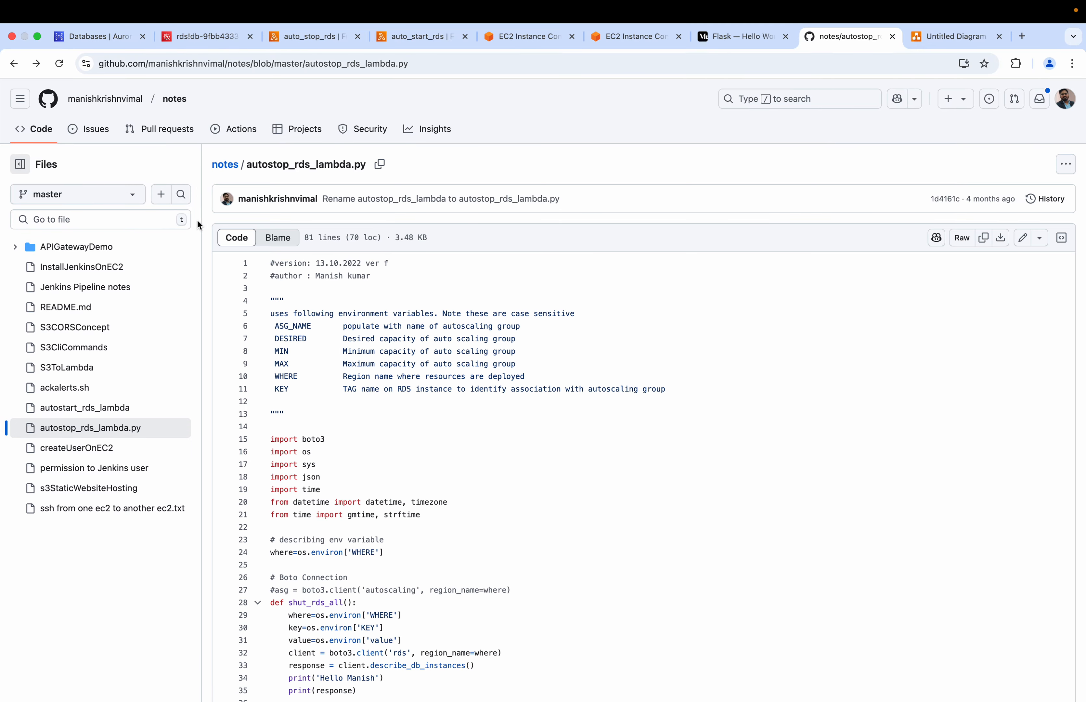
Copy lines 15 to 38 of autostop_rds_lambda.py on GitHub and replace the default lambda_function.py code of auto_stop_rds with them
scroll(286, 485, down, 5)
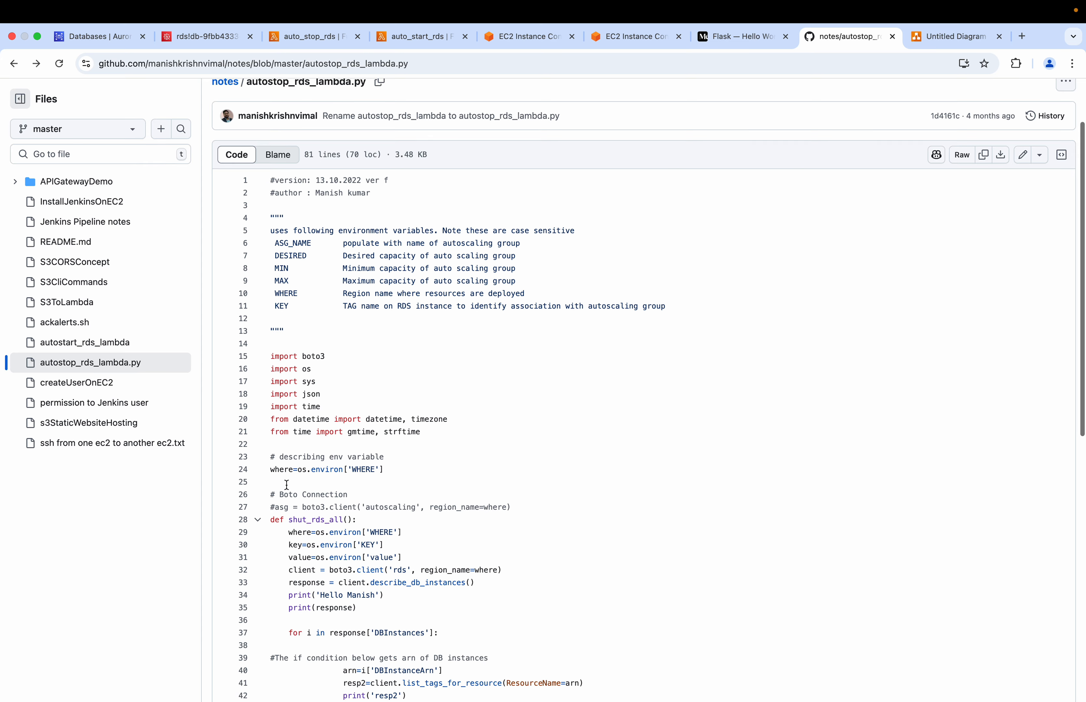
drag(272, 268, 473, 557)
key(super+c)
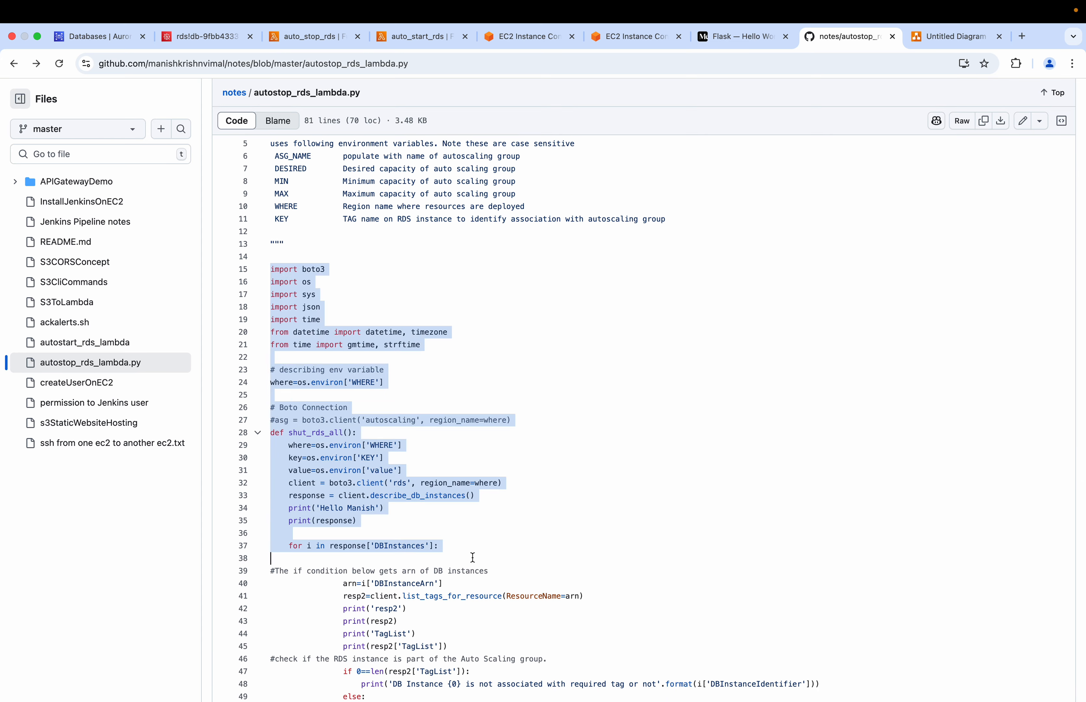
click(315, 36)
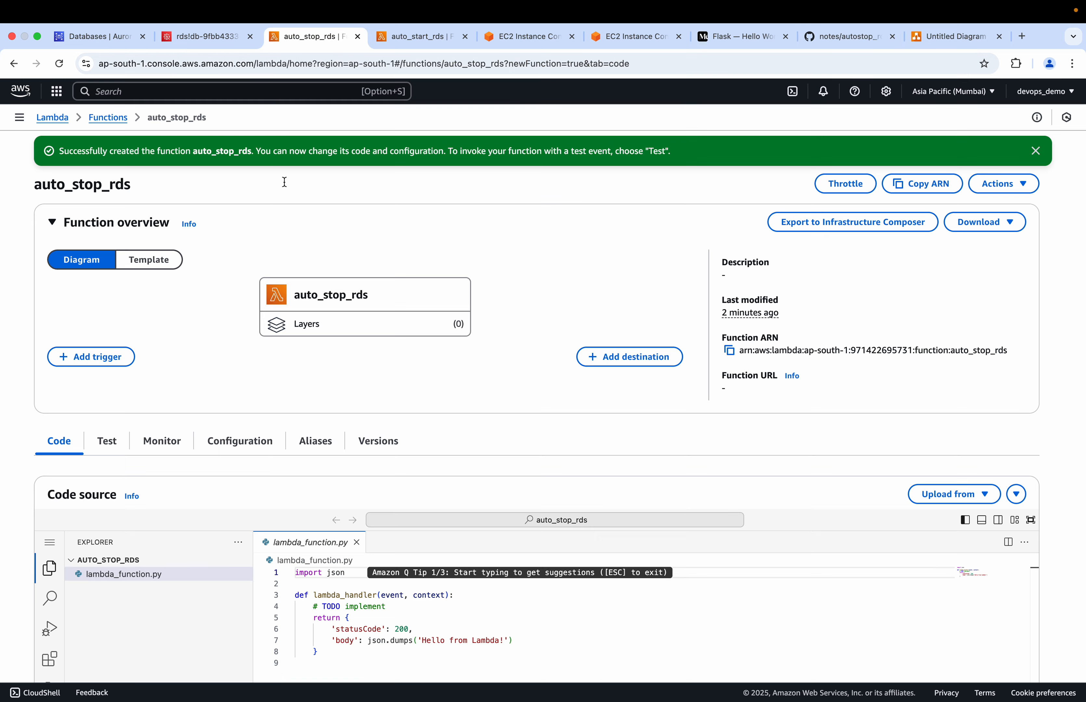
scroll(352, 541, down, 5)
click(353, 541)
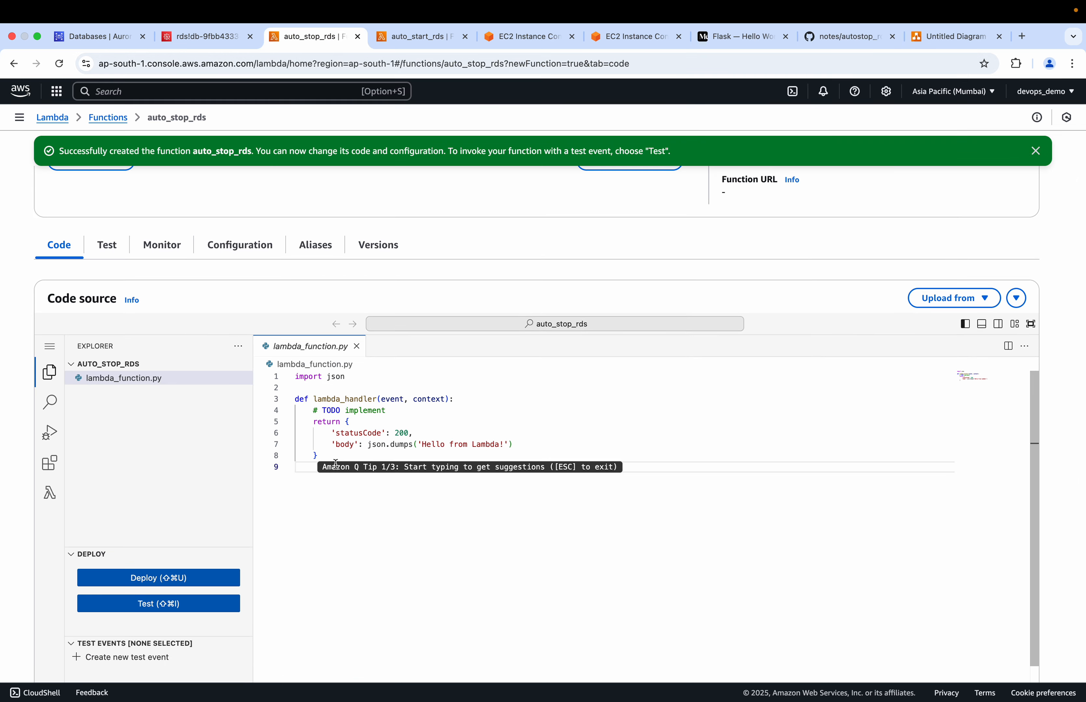
key(super+a)
key(BackSpace)
key(super+v)
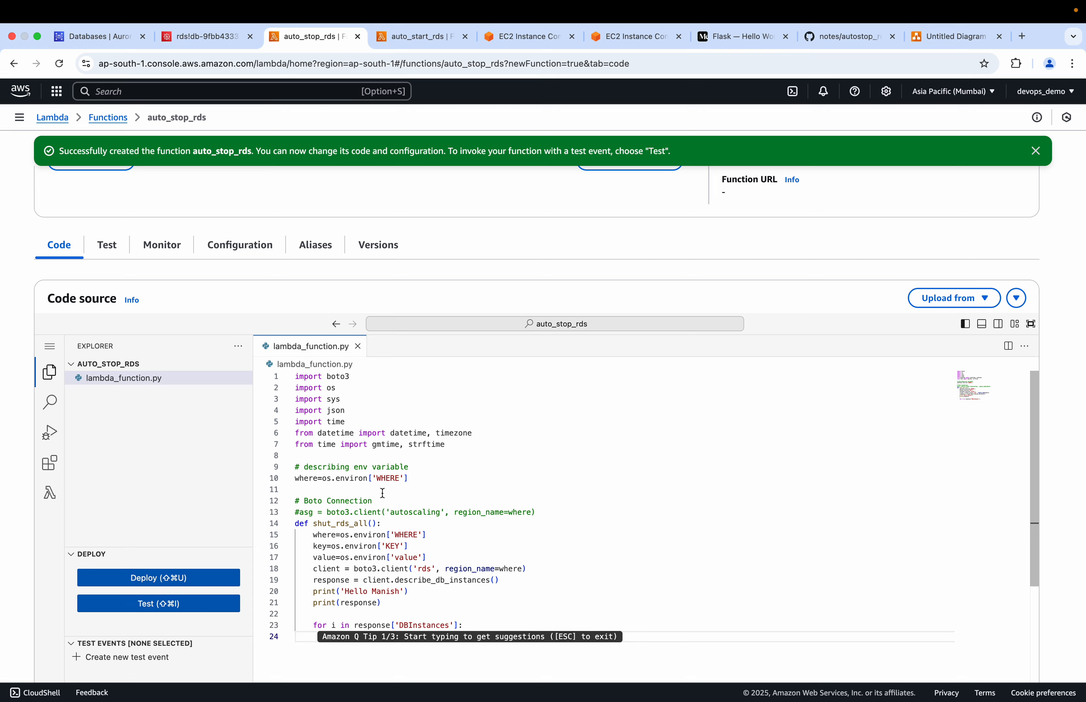
Copy lines 39 to 70 of autostop_rds_lambda.py on GitHub and append them to the end of auto_stop_rds's lambda_function.py
click(826, 38)
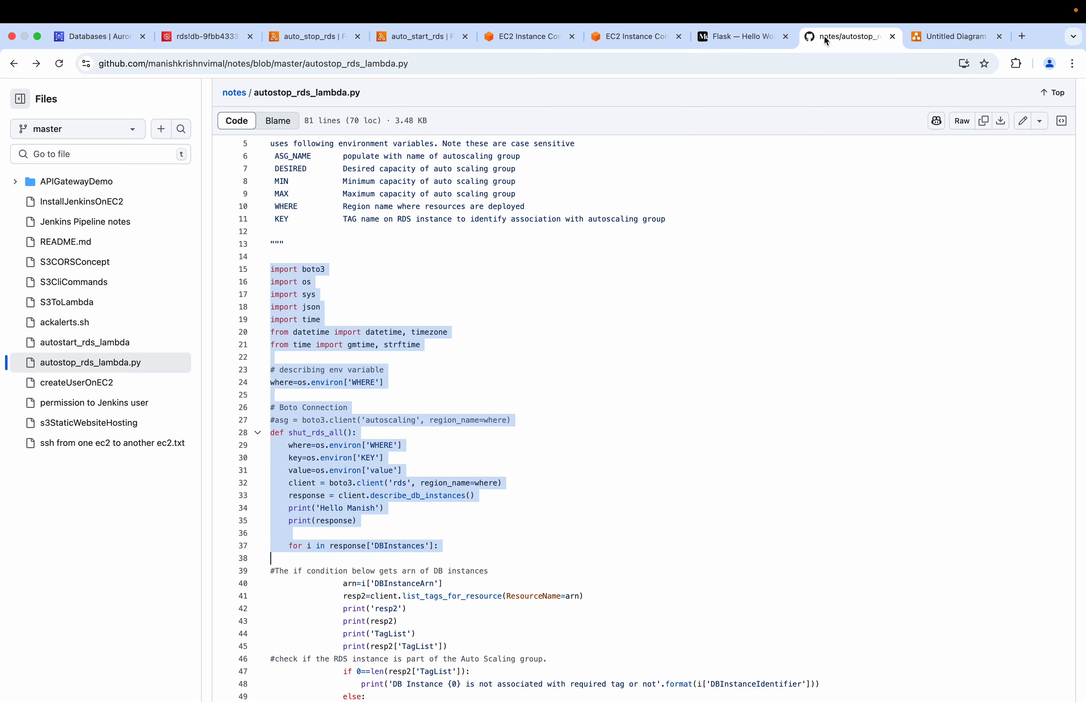
scroll(503, 405, down, 8)
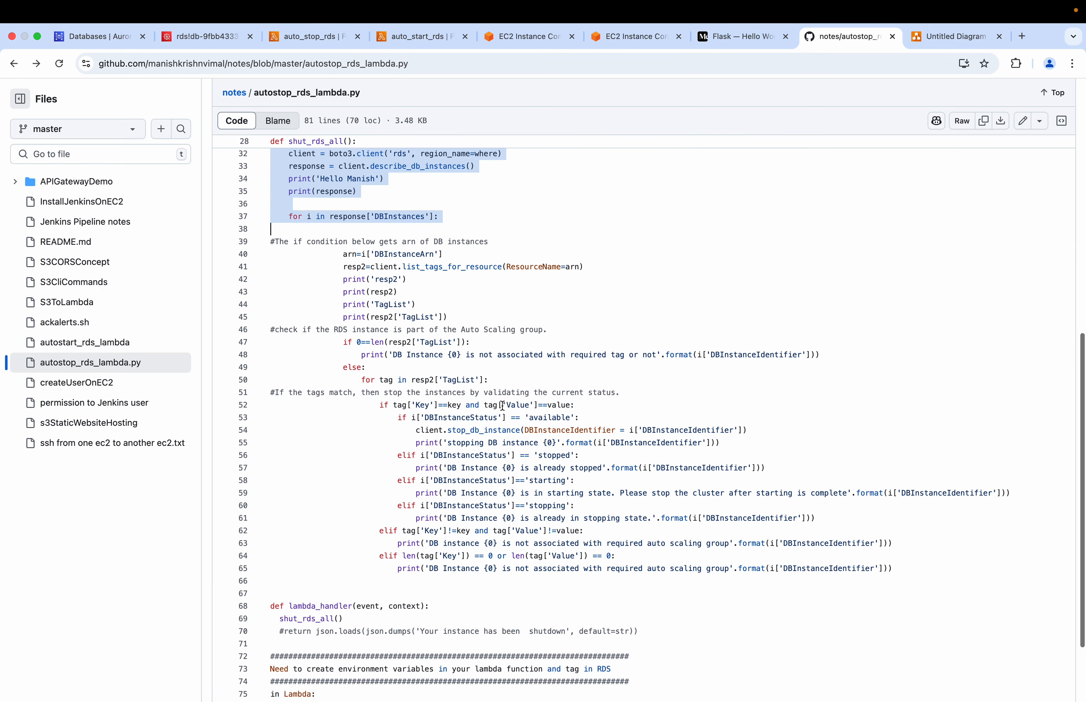
click(272, 241)
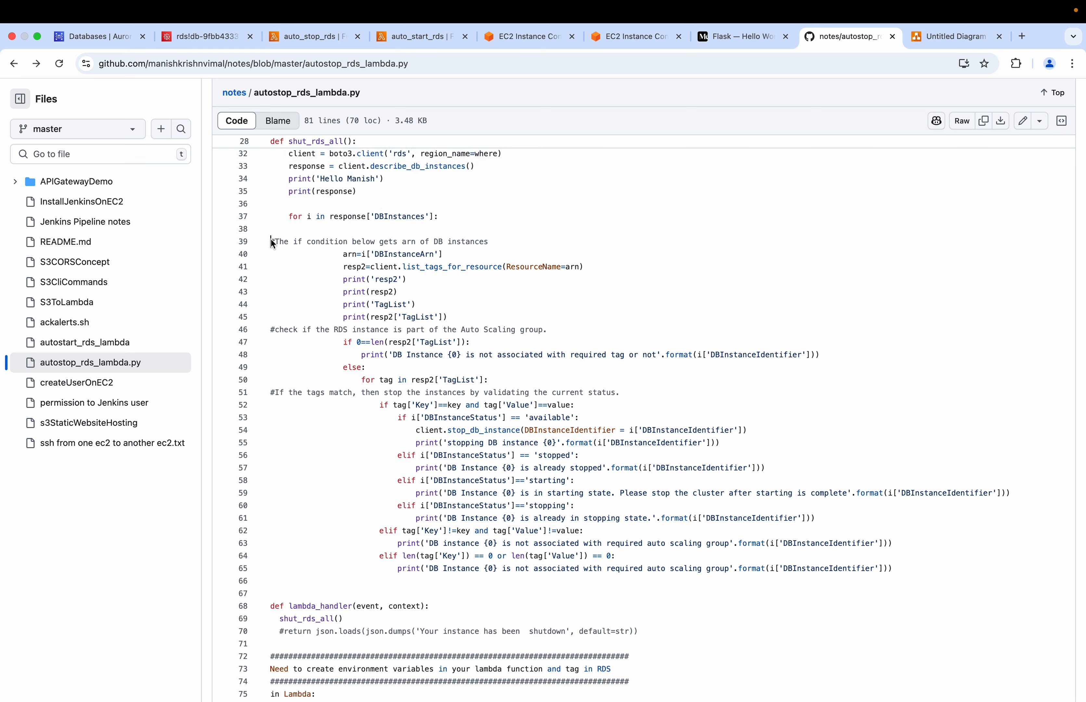
drag(273, 243, 454, 509)
key(super+c)
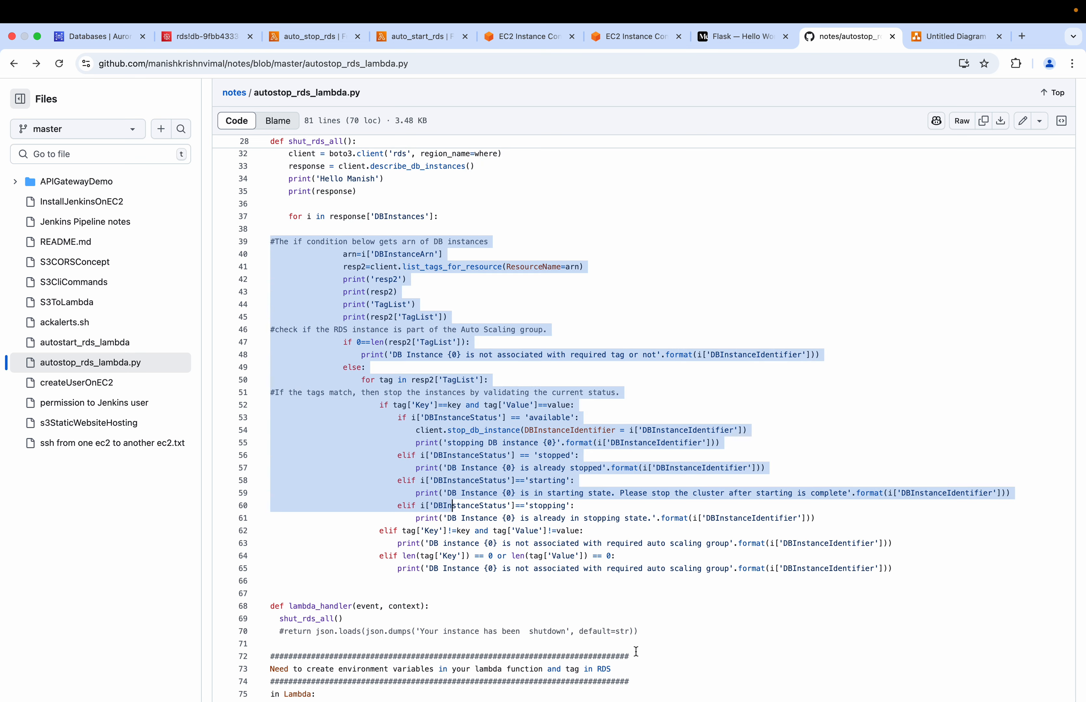
drag(640, 632, 273, 242)
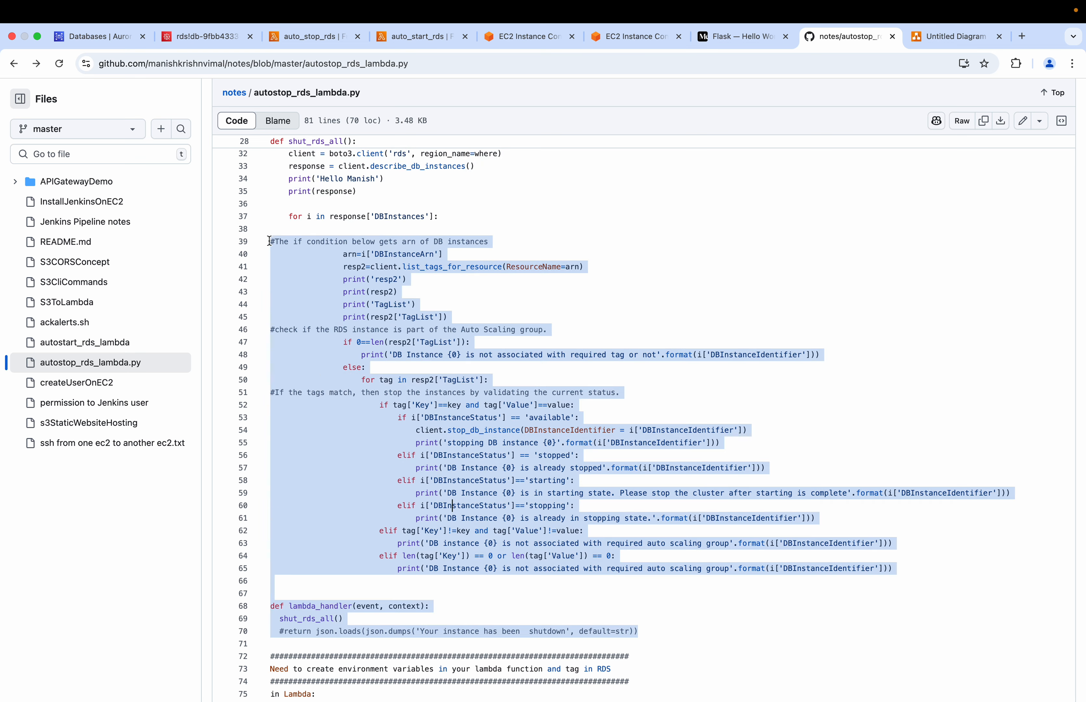
click(305, 41)
scroll(381, 595, down, 3)
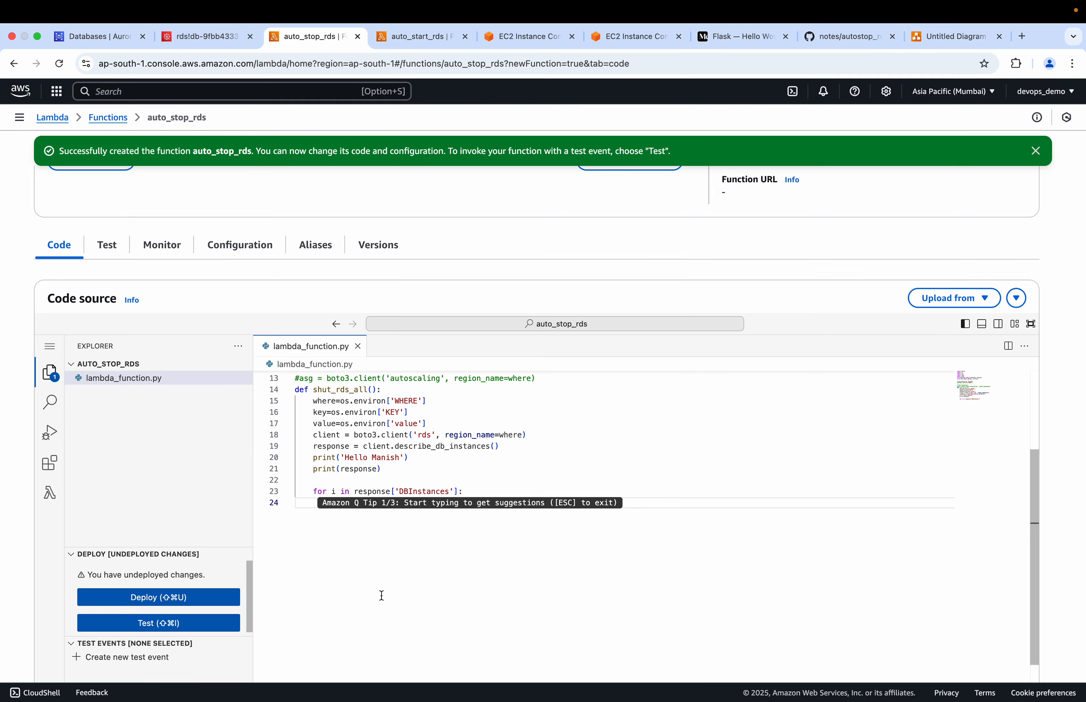
key(super+v)
Review the complete code in lambda_function.py and deploy the auto_stop_rds function
scroll(428, 487, up, 8)
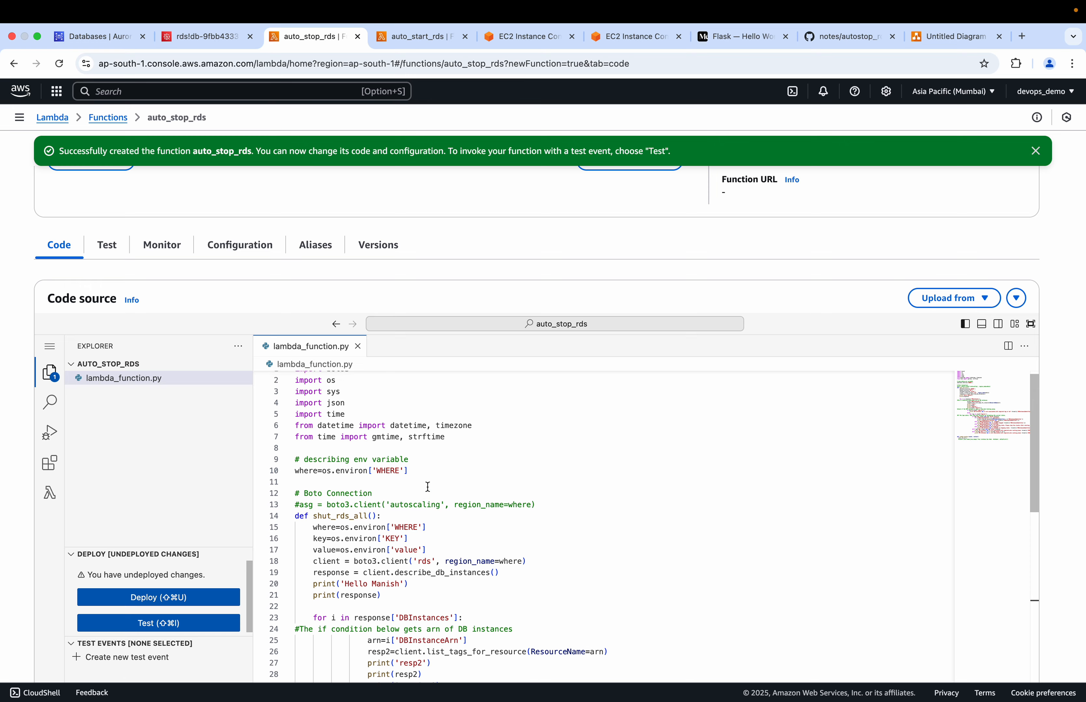
scroll(428, 486, down, 15)
scroll(428, 486, up, 10)
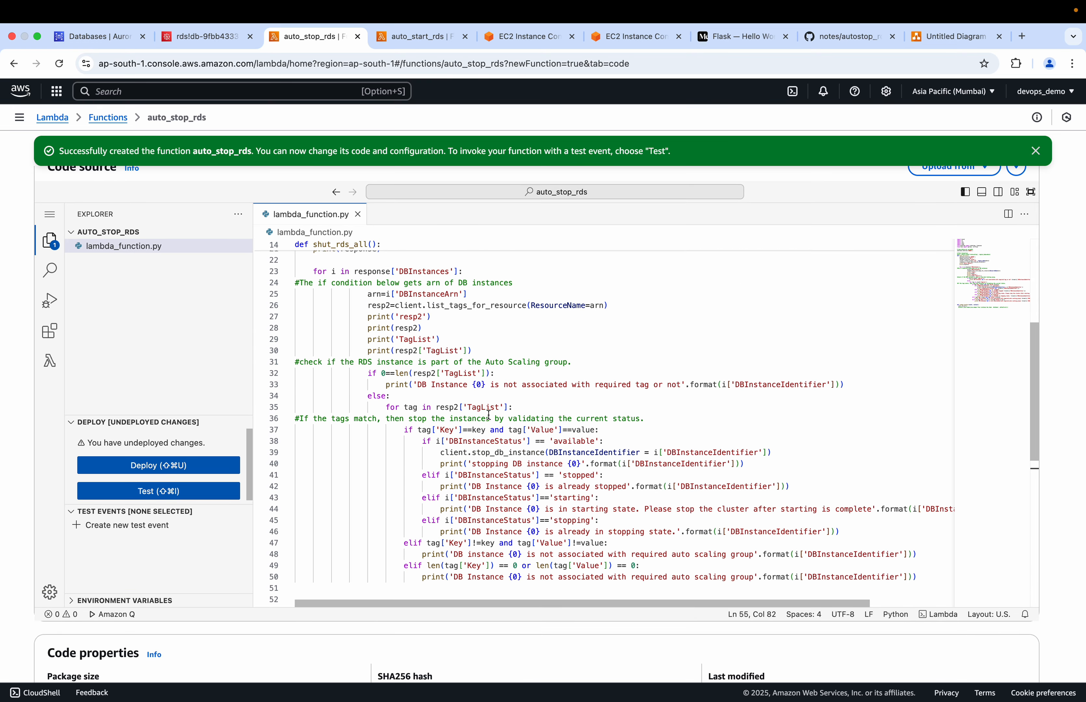
scroll(585, 492, down, 6)
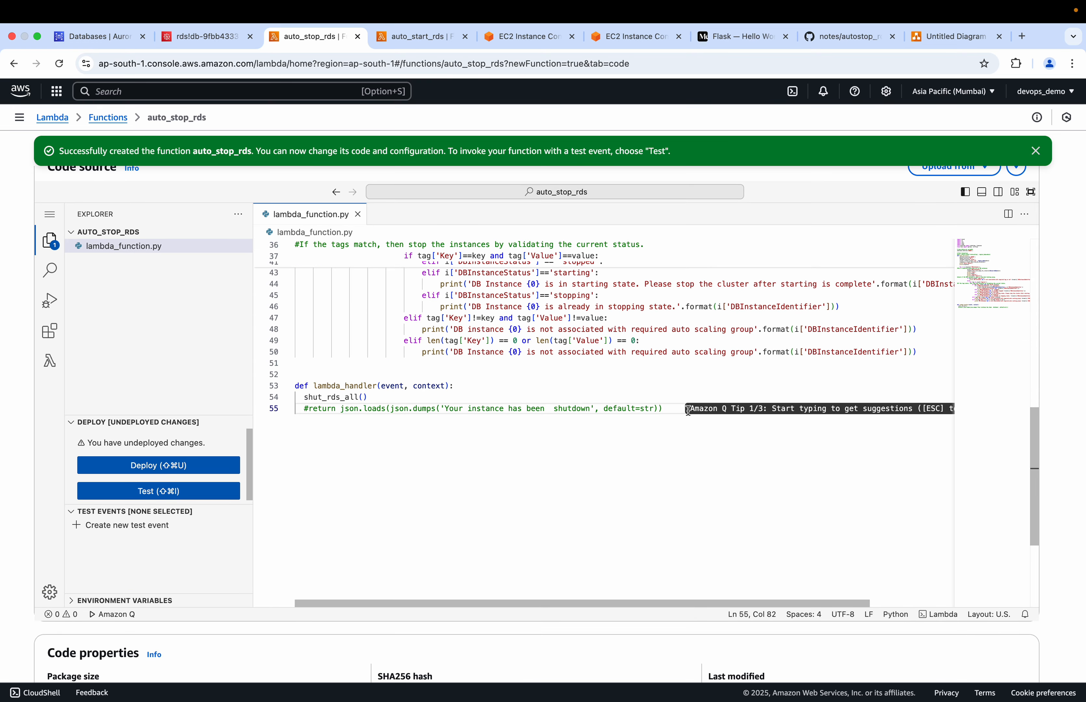
click(155, 466)
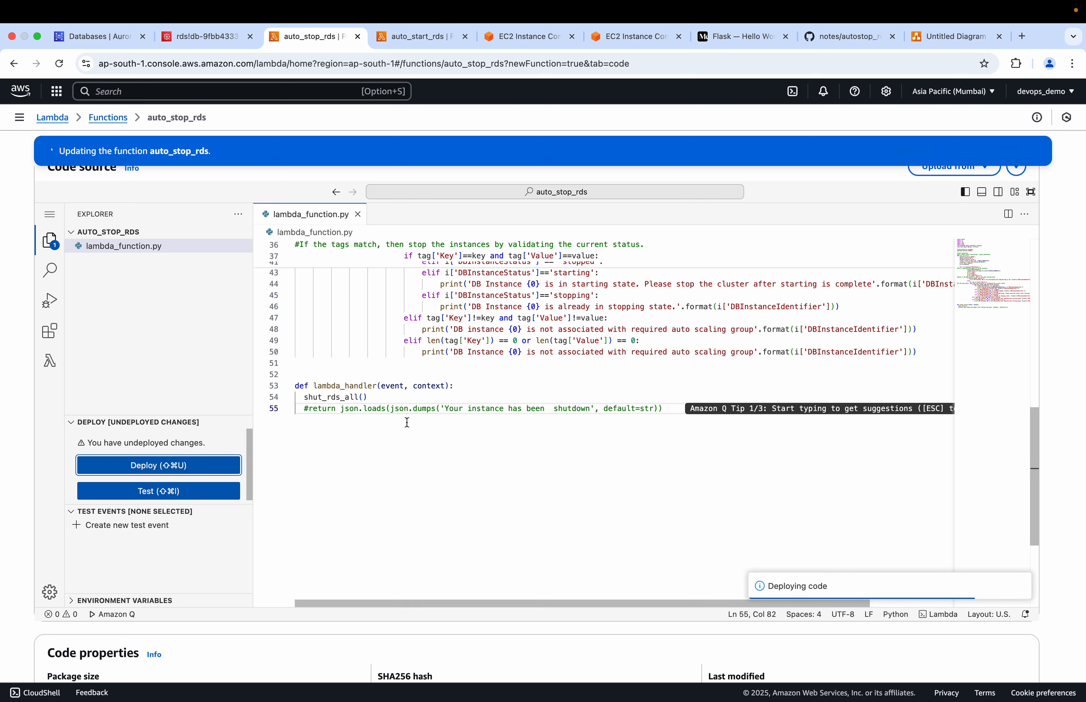
Return to autostop_rds_lambda.py on GitHub and examine how the code uses the WHERE, KEY and value environment variables
click(857, 38)
click(524, 280)
scroll(521, 281, up, 5)
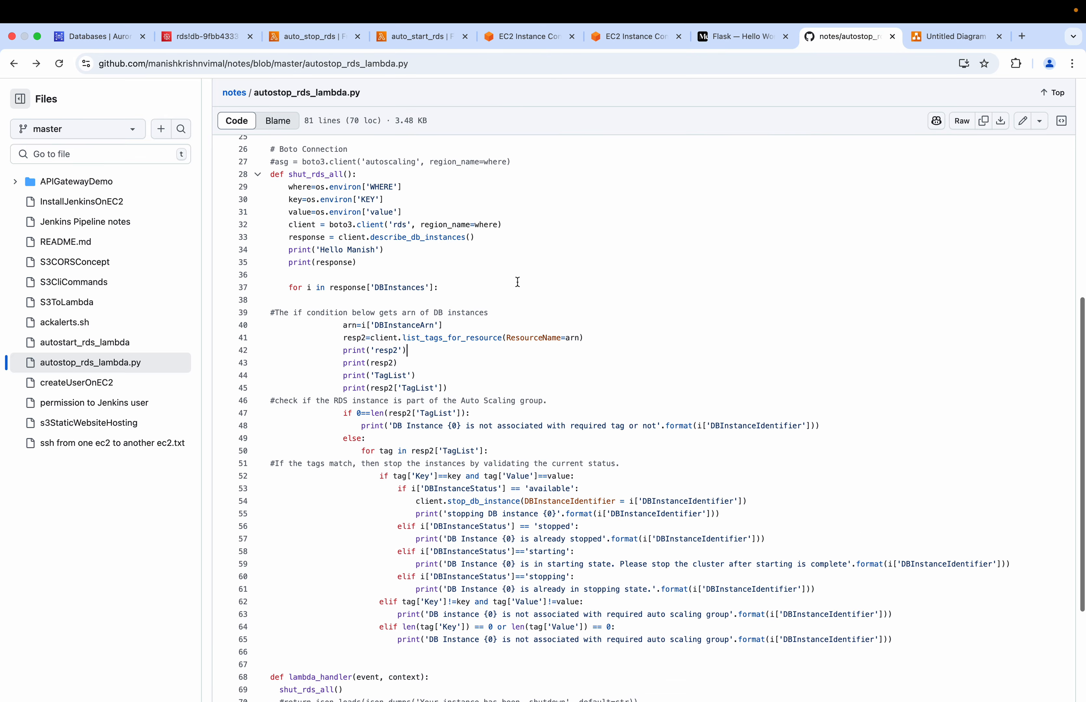
scroll(517, 282, up, 6)
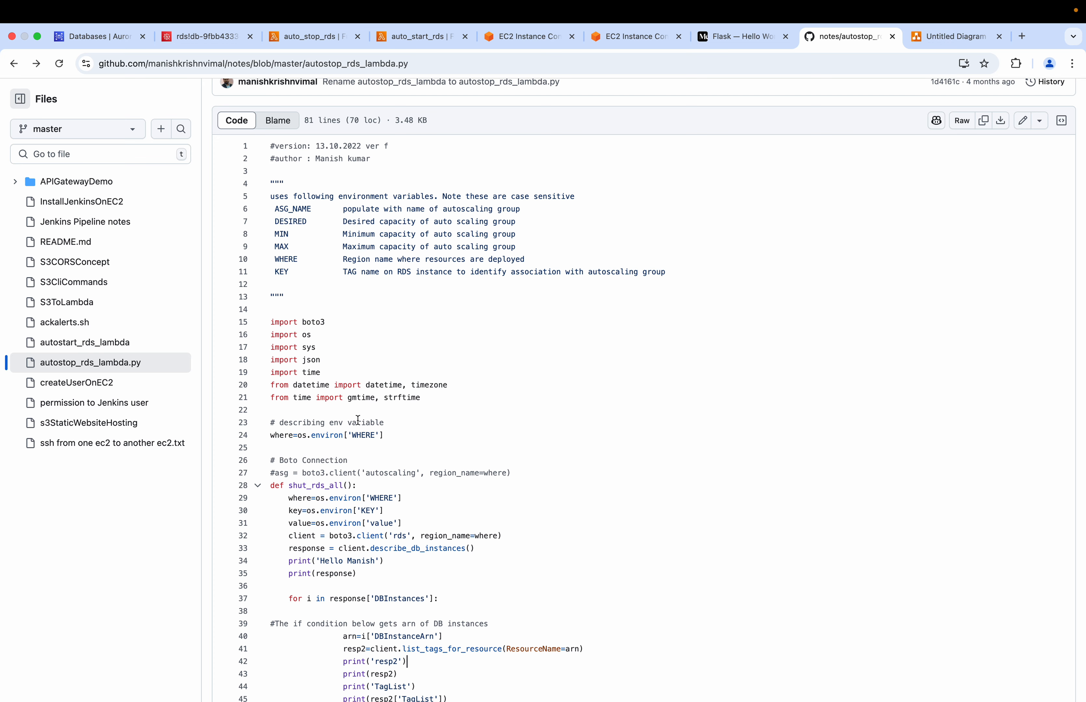
scroll(359, 419, down, 2)
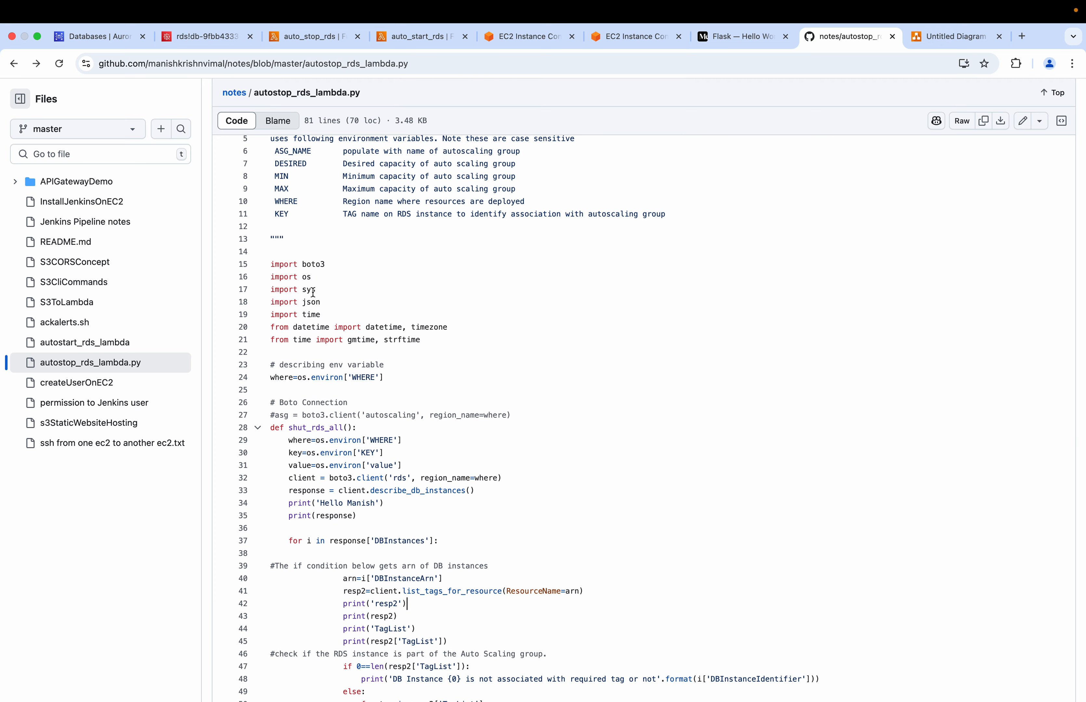
scroll(406, 345, down, 2)
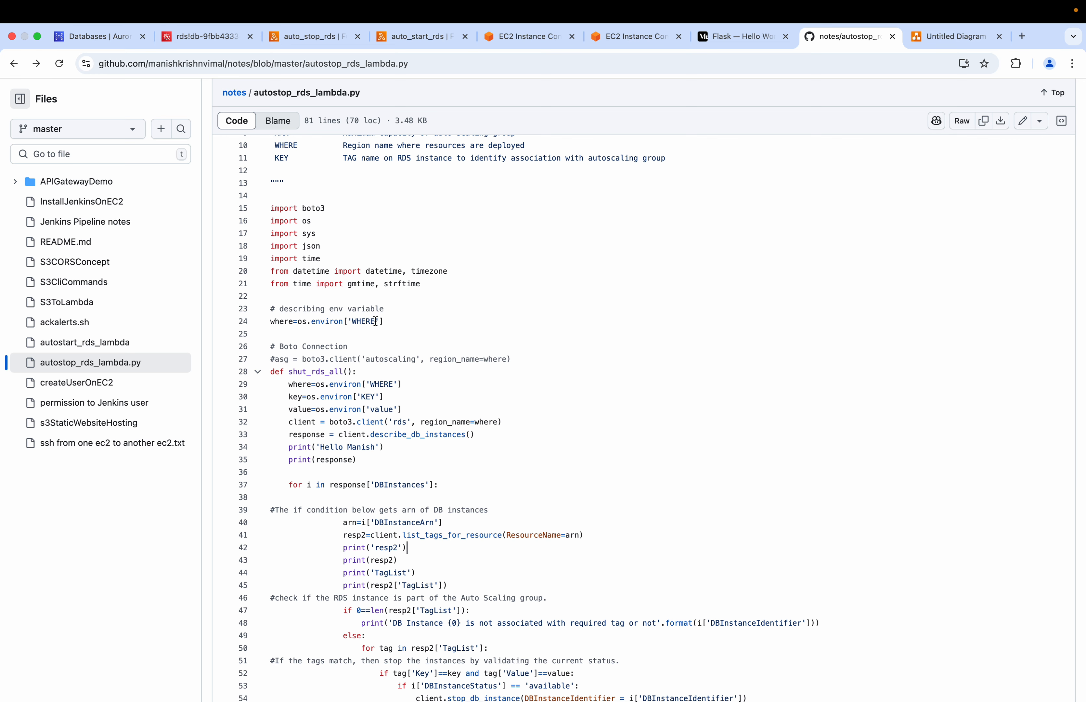
drag(375, 322, 358, 322)
scroll(352, 322, down, 10)
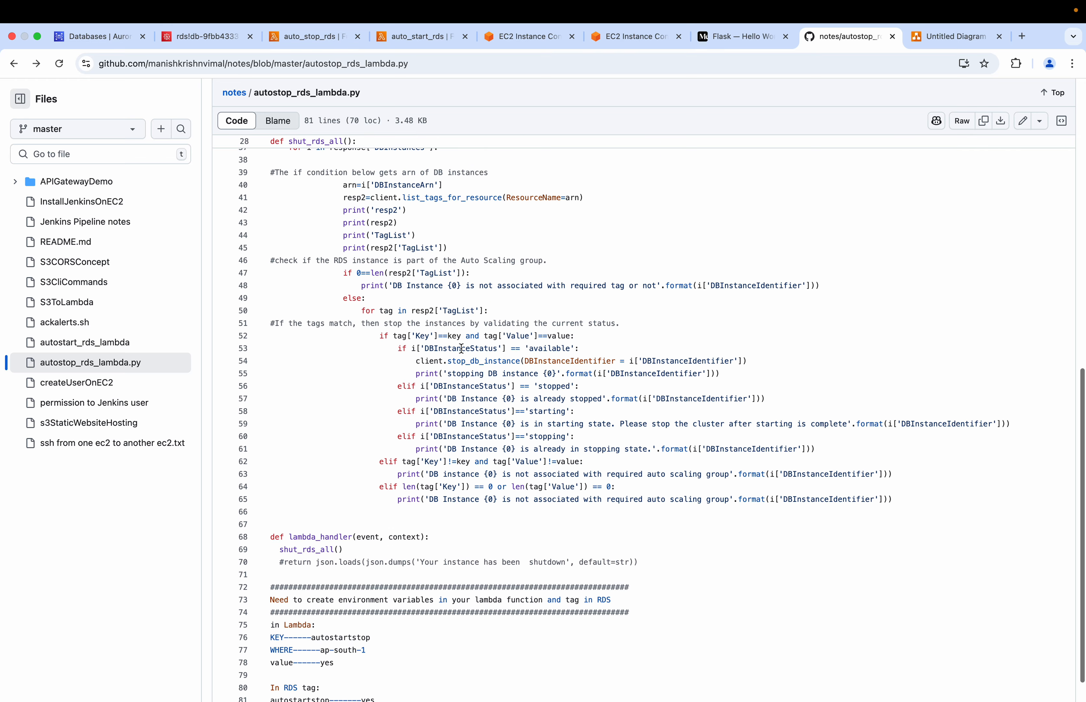
scroll(461, 348, up, 7)
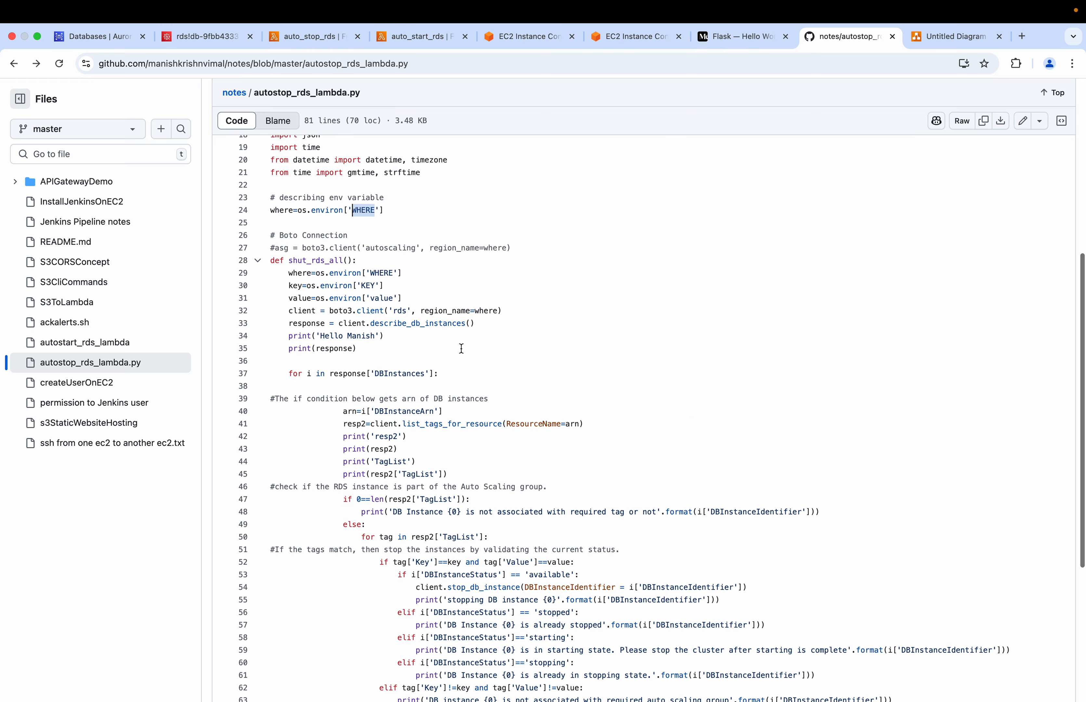
drag(316, 285, 285, 300)
drag(404, 315, 277, 316)
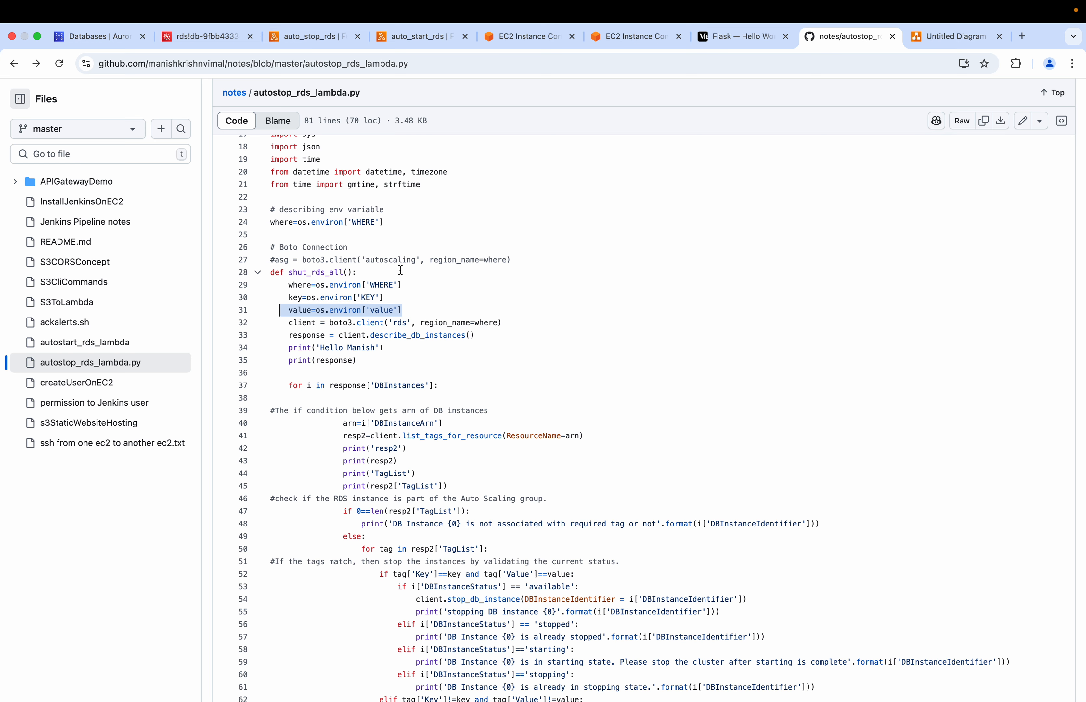
click(387, 285)
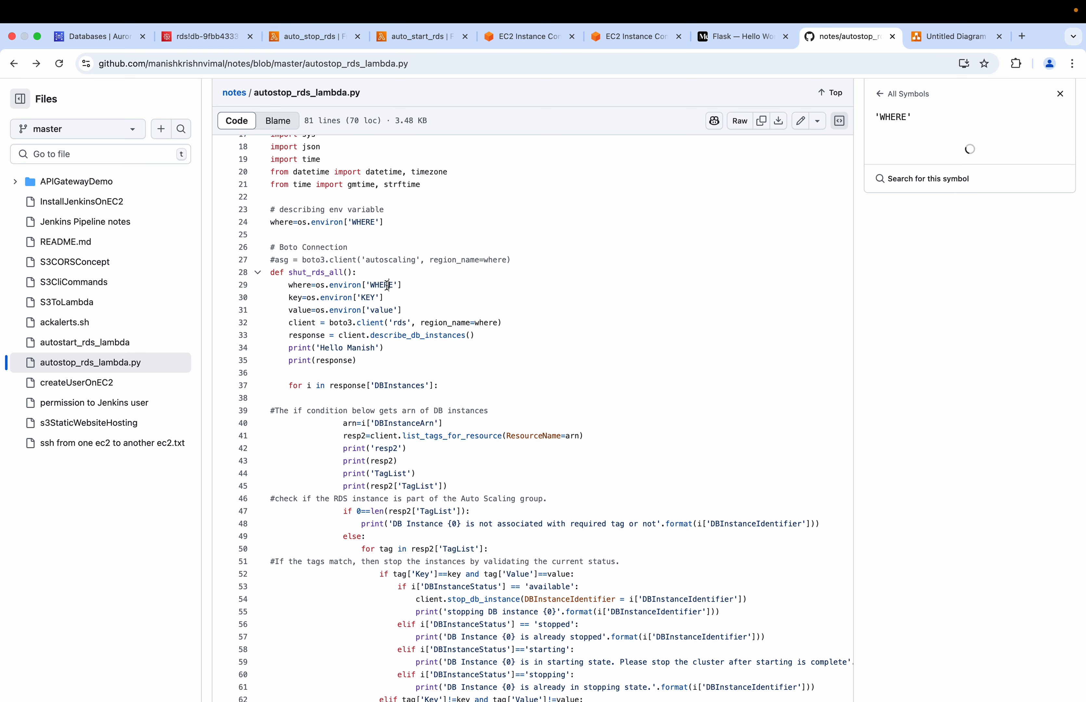
click(372, 298)
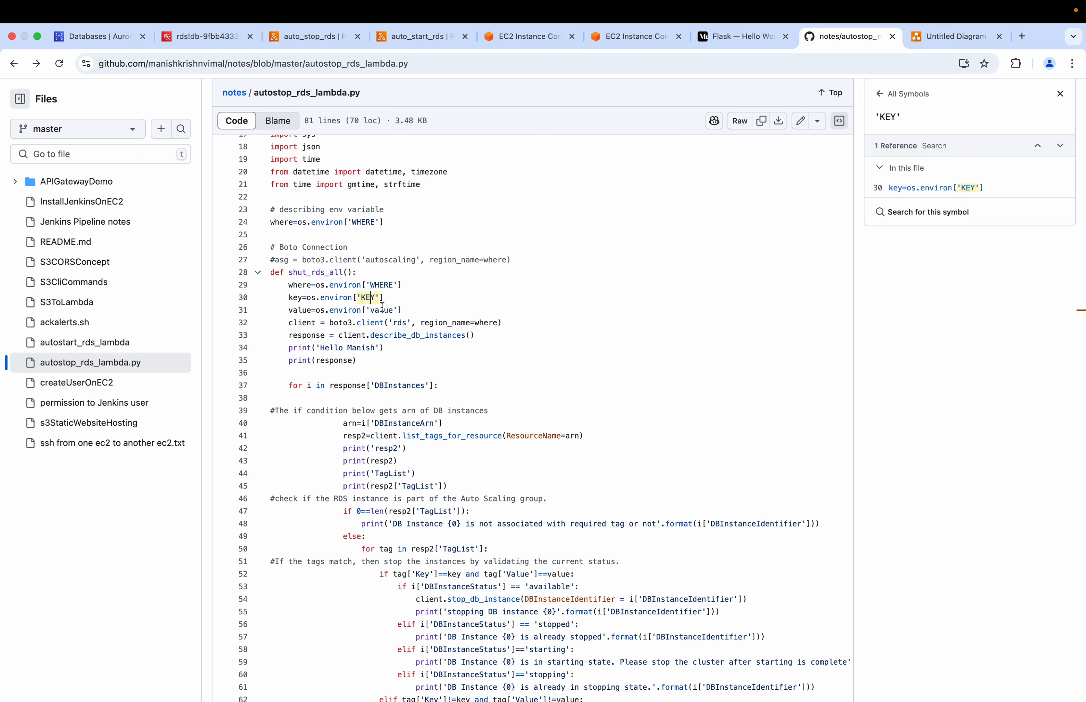
Examine the region and value variables in autostop_rds_lambda.py and the file's closing notes on Lambda environment variables and the RDS tag
click(382, 310)
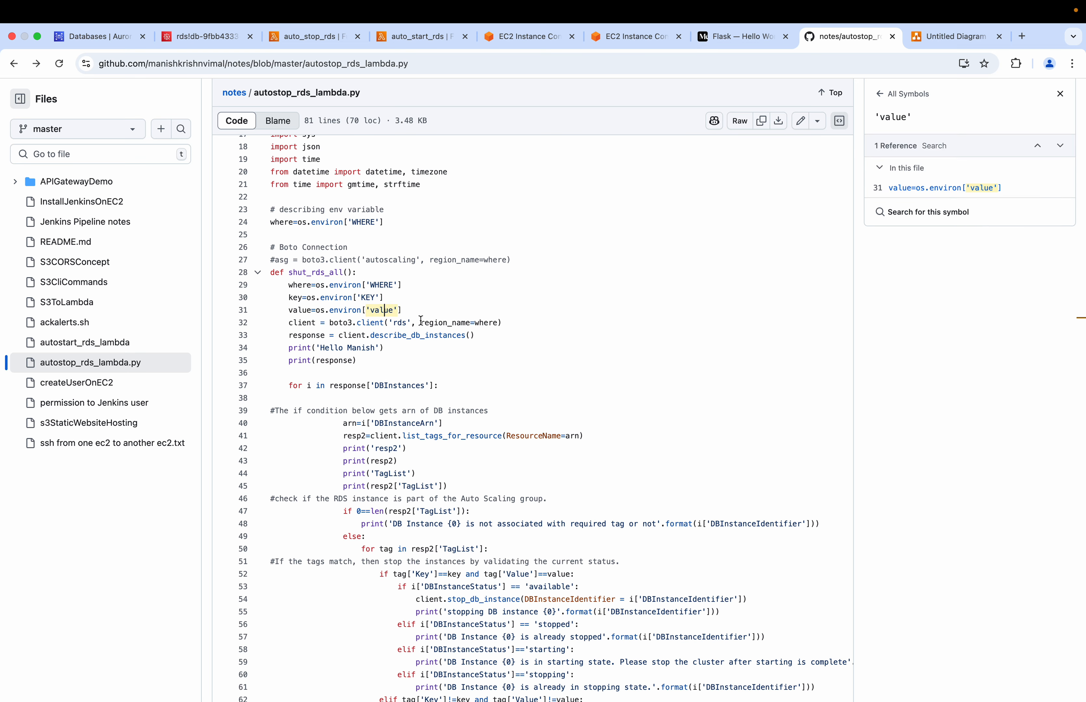
drag(421, 319, 492, 319)
scroll(493, 320, down, 10)
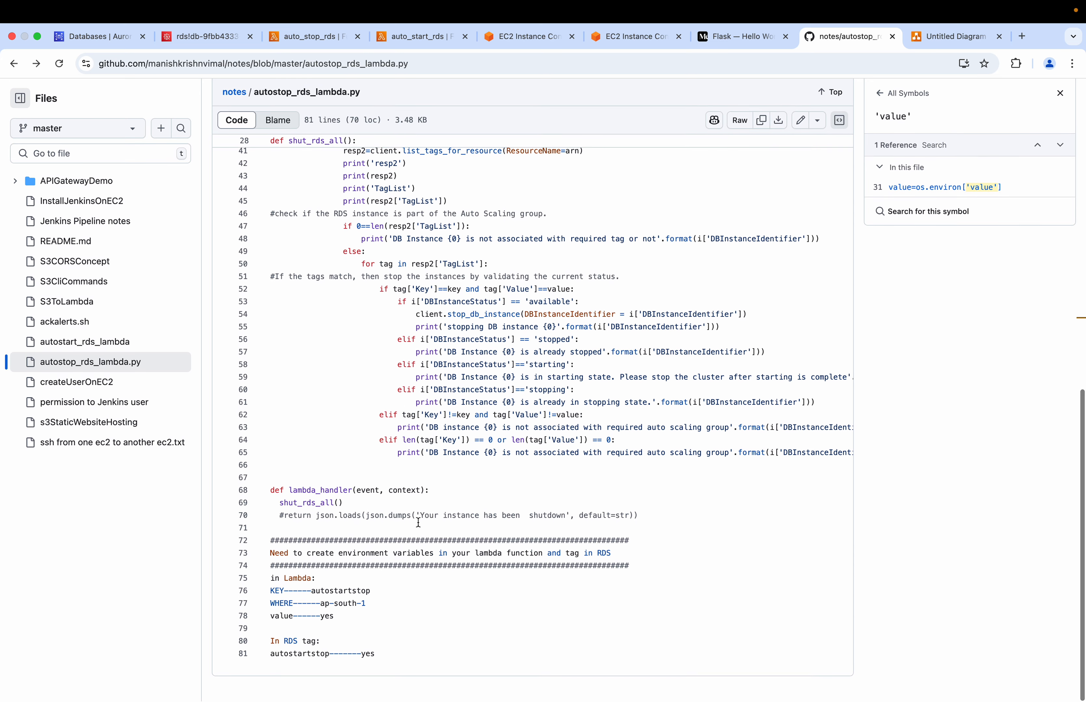
drag(334, 622, 265, 592)
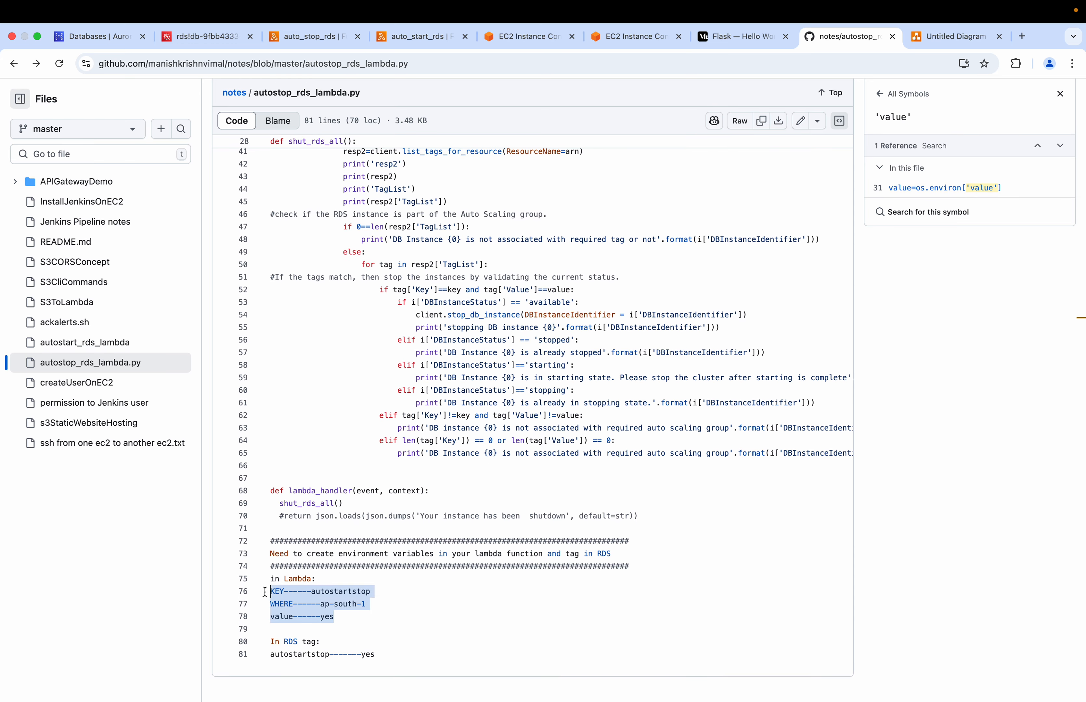
click(335, 592)
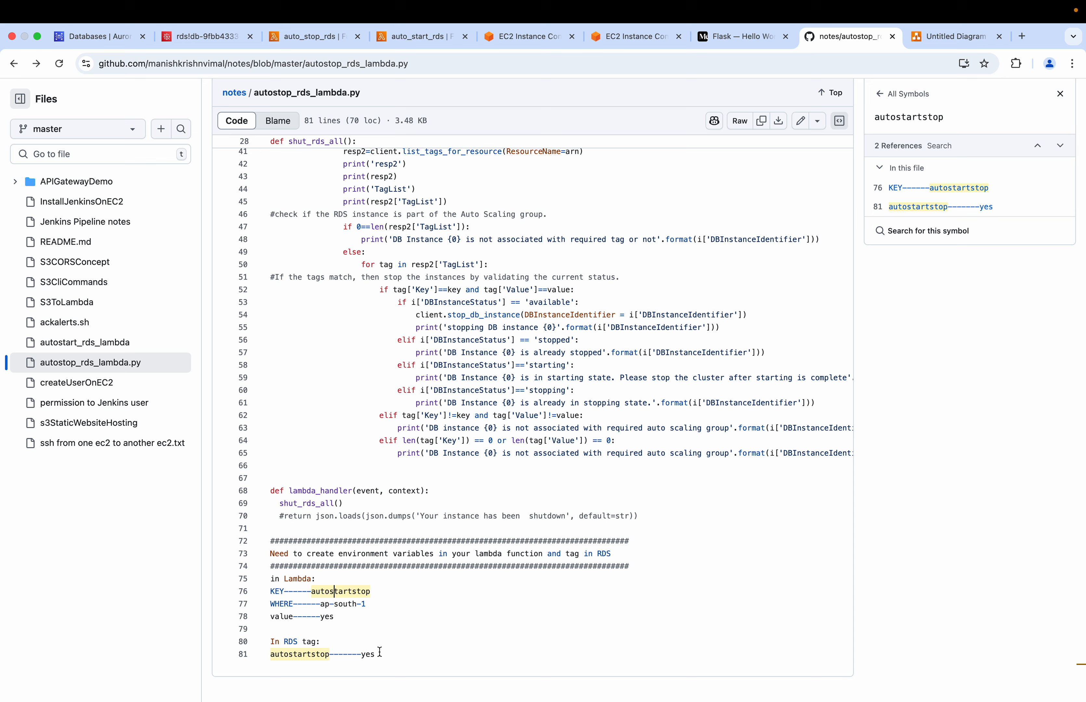
drag(376, 654, 272, 658)
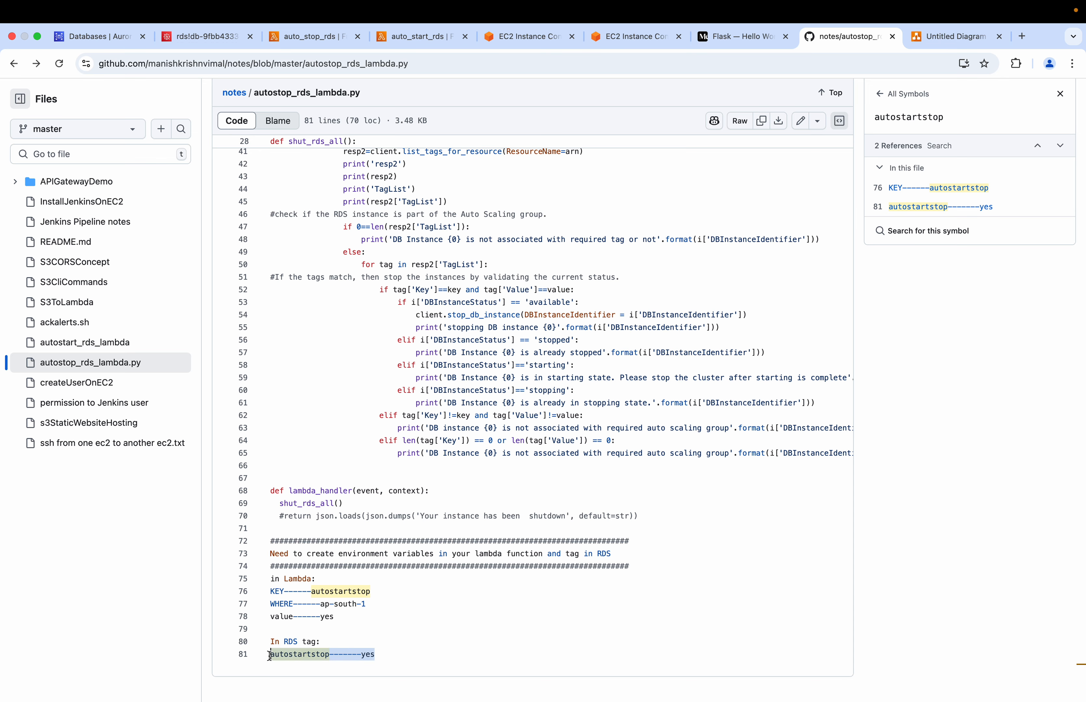
scroll(363, 553, up, 10)
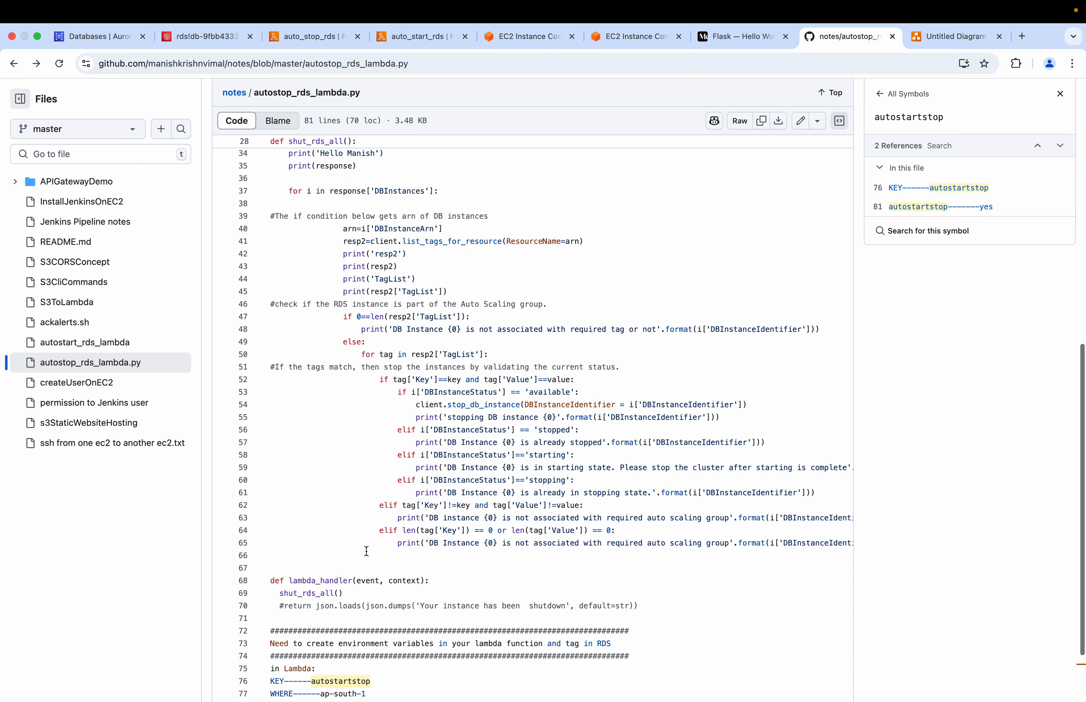
scroll(398, 351, down, 10)
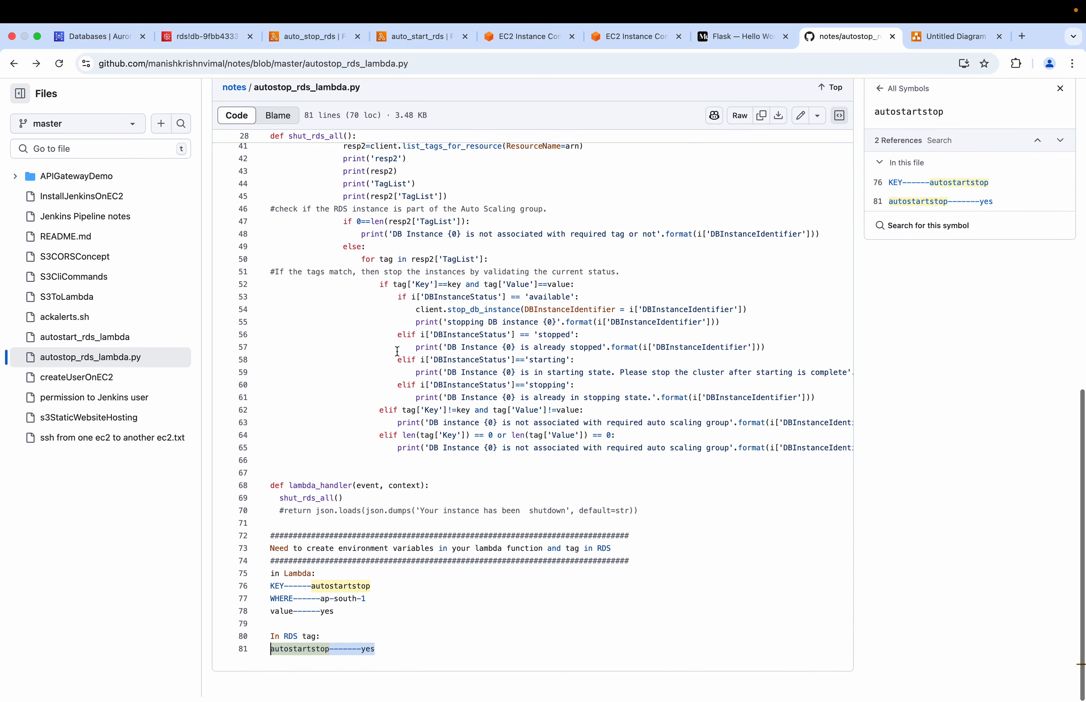
Copy WHERE from the GitHub notes and enter it as the key of a new environment variable for the auto_stop_rds function
drag(293, 605, 268, 605)
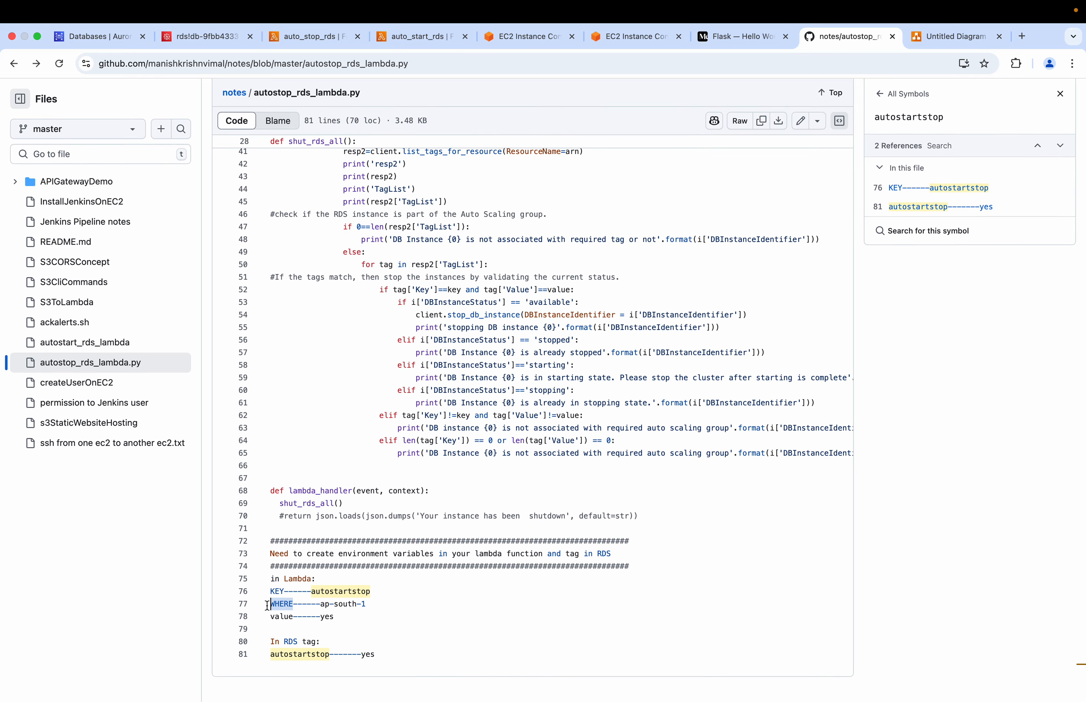
click(292, 37)
scroll(206, 430, up, 5)
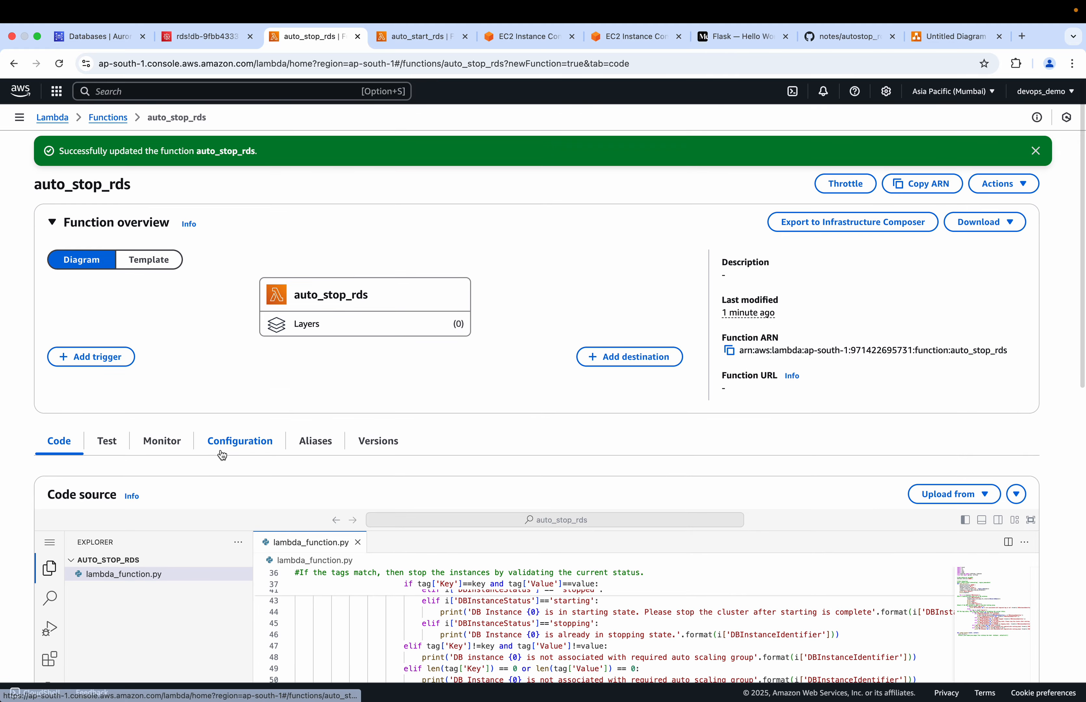
click(211, 442)
scroll(97, 434, down, 2)
click(97, 481)
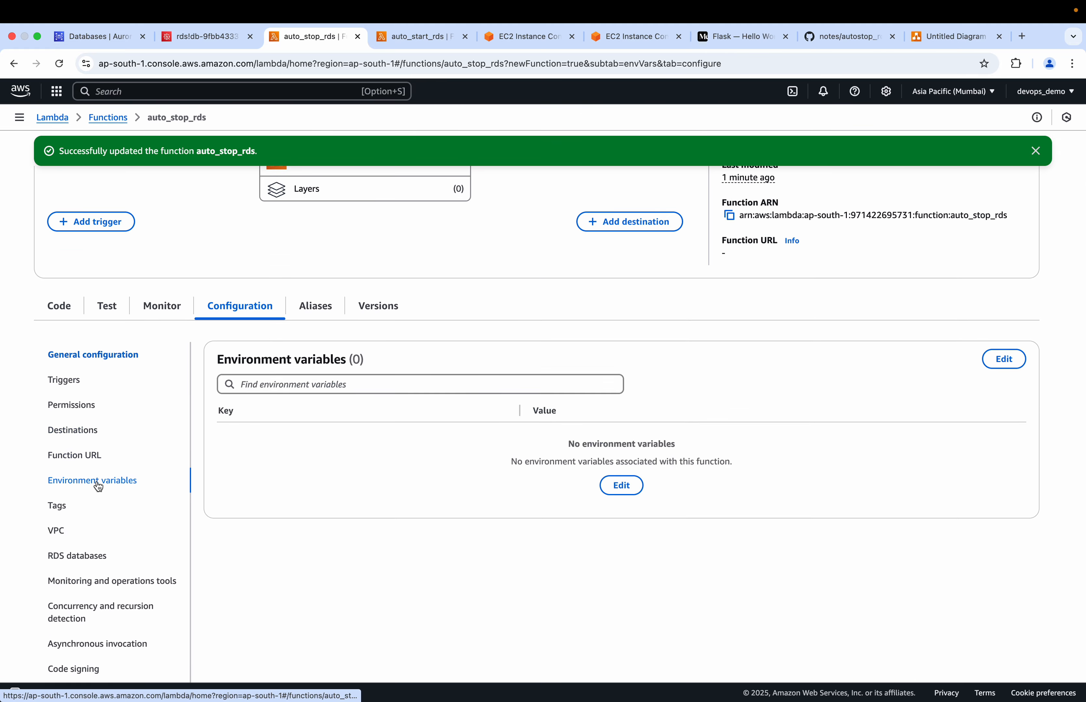
click(621, 485)
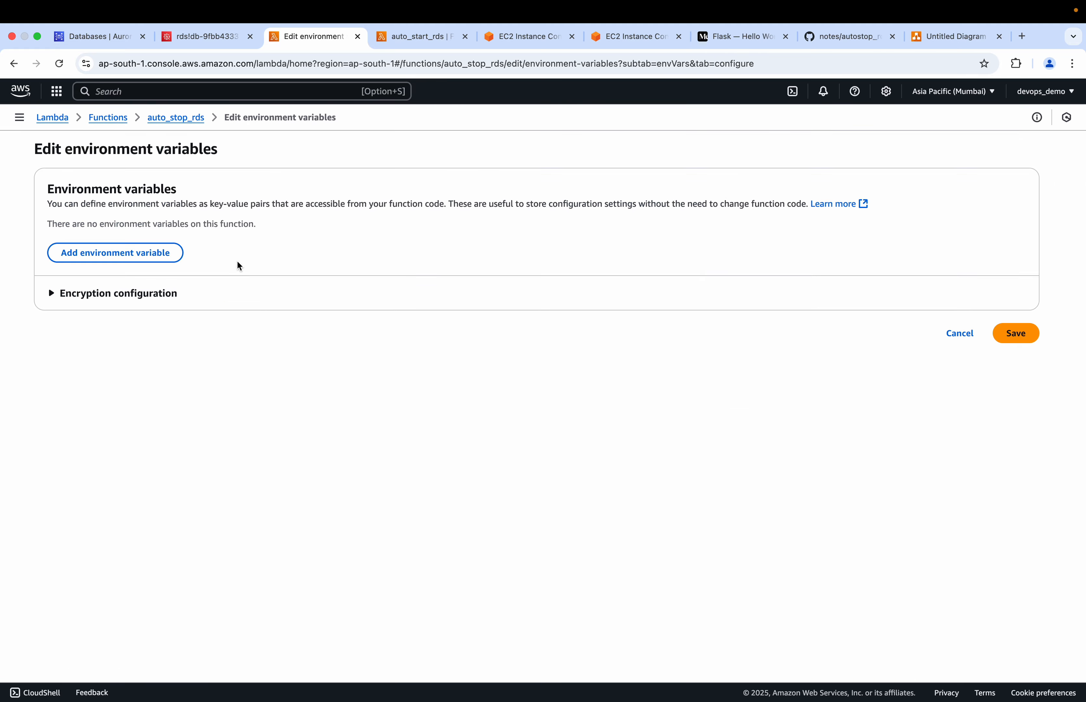
click(161, 252)
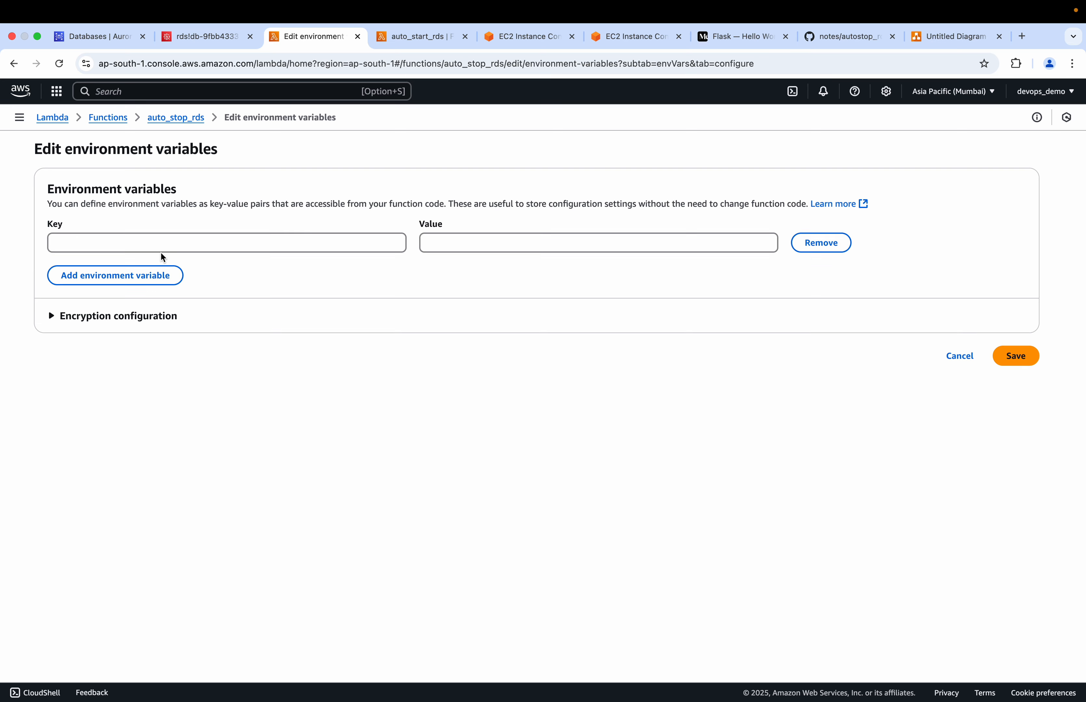
click(91, 239)
text(WHERE)
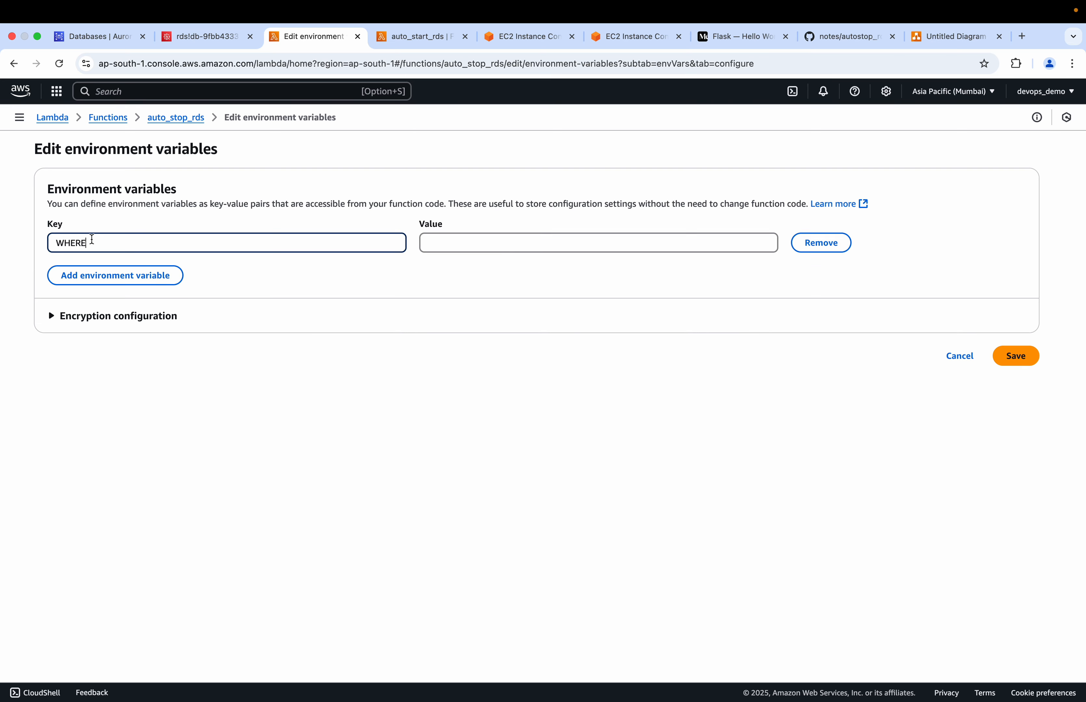
Add a second environment variable row and enter KEY, copied from the GitHub notes, as its key
click(107, 276)
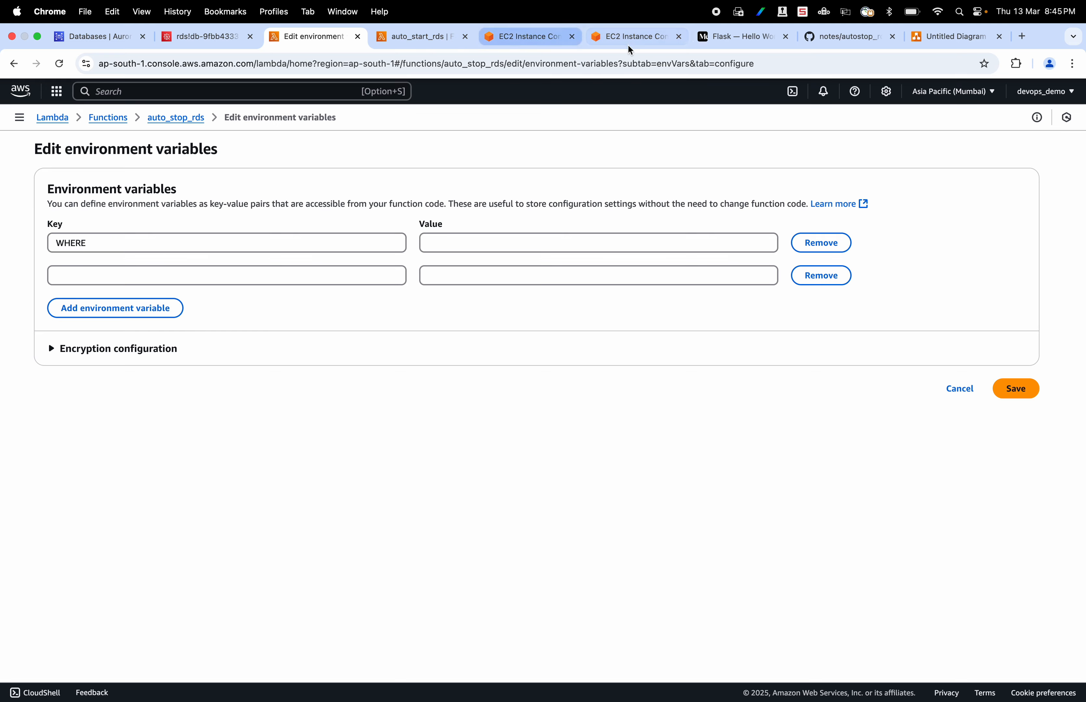
click(835, 38)
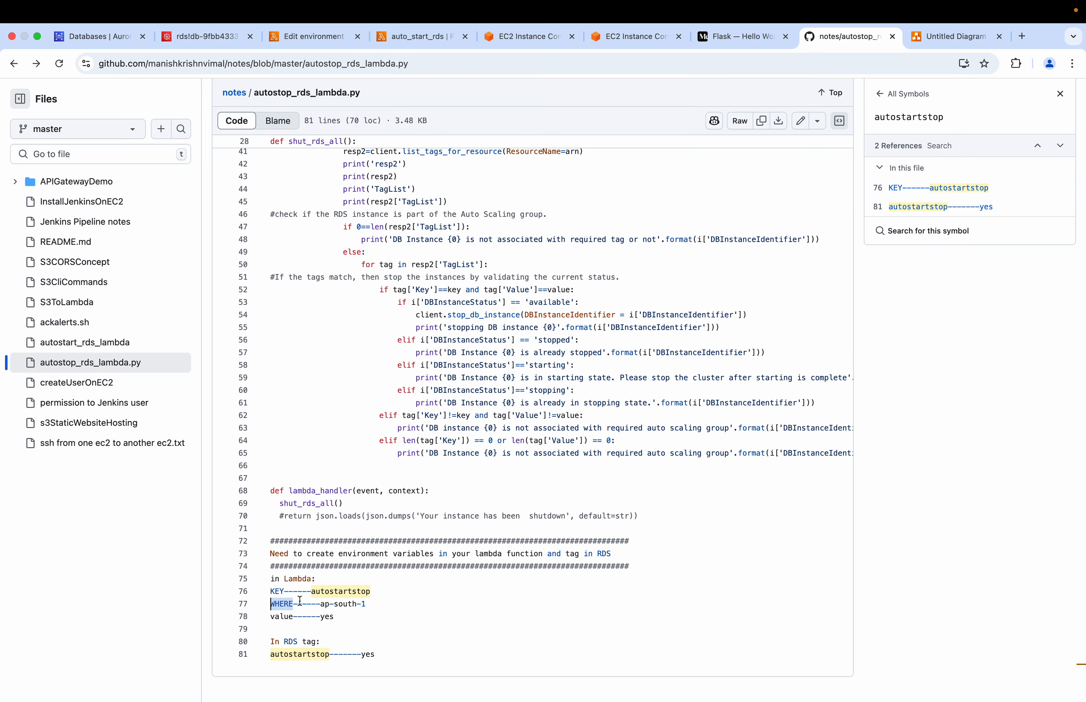
drag(286, 597, 271, 591)
scroll(504, 354, up, 5)
scroll(505, 354, down, 6)
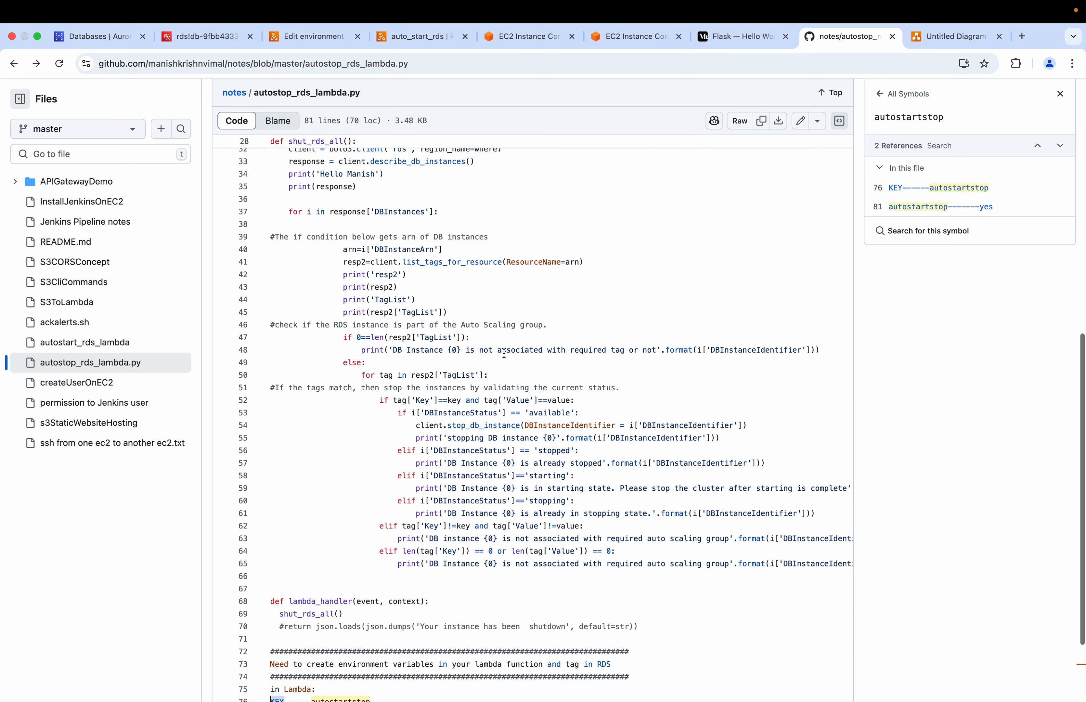
click(227, 41)
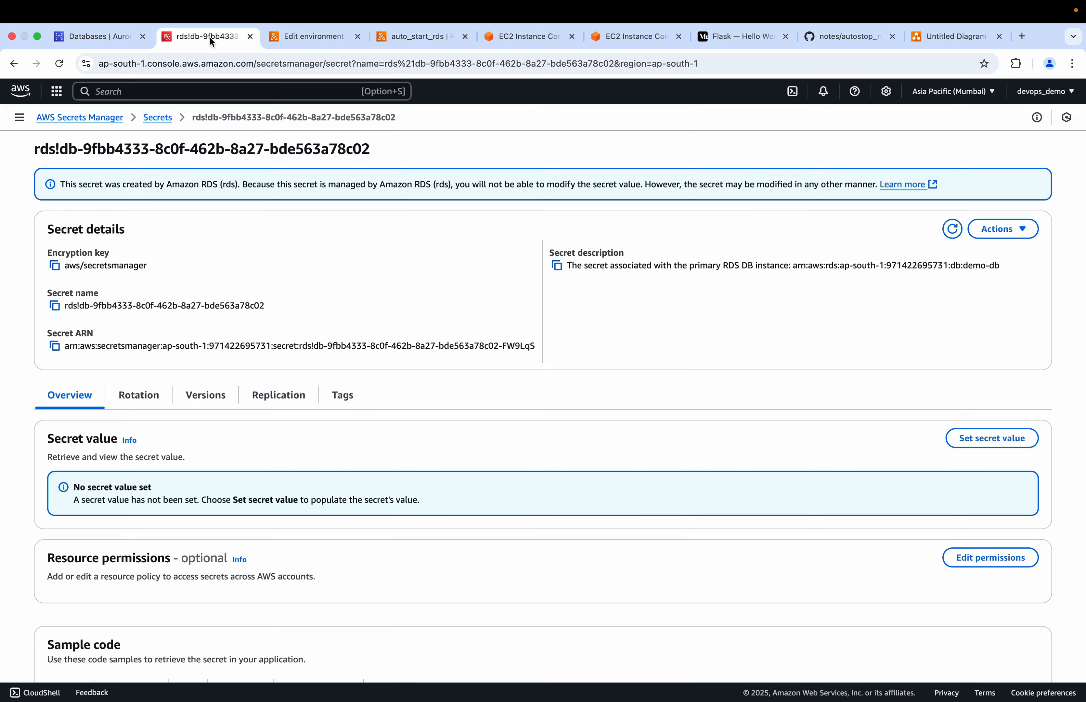
click(301, 38)
text(KEY)
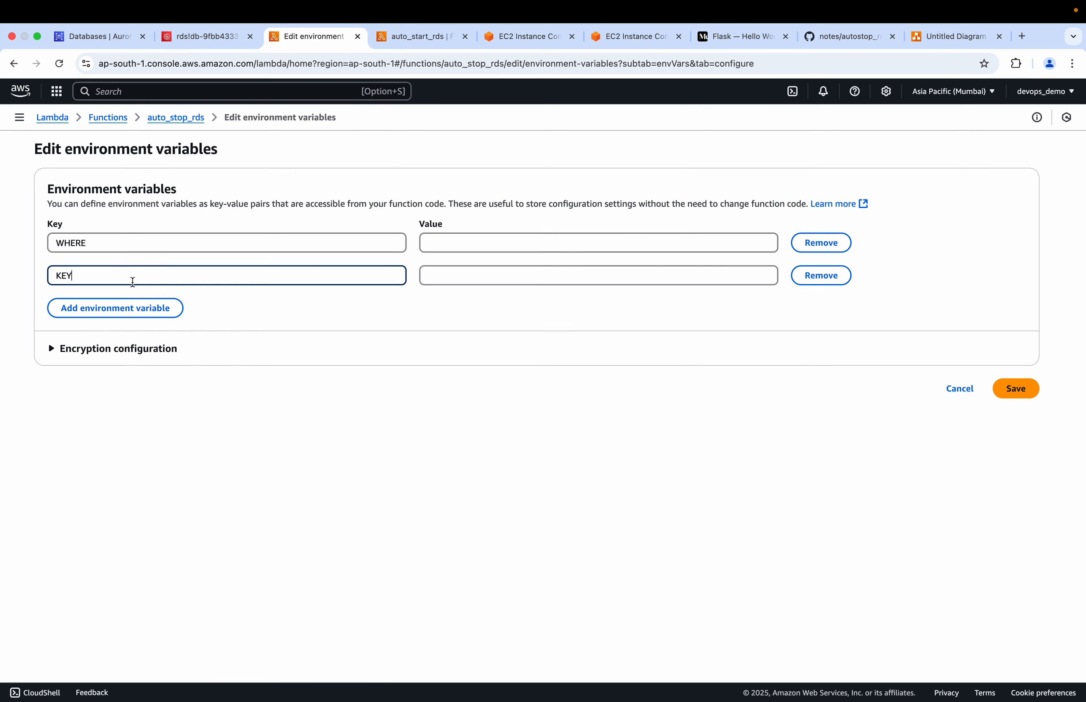
Add a third environment variable row and enter value, copied from the GitHub notes, as its key
click(106, 309)
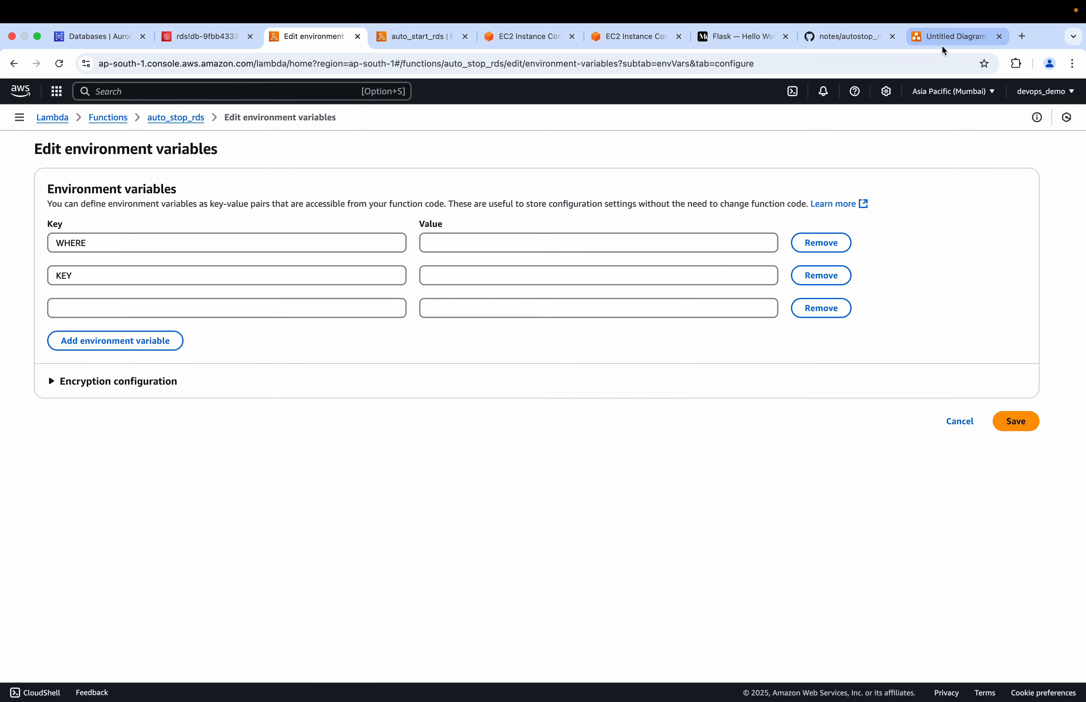
click(845, 32)
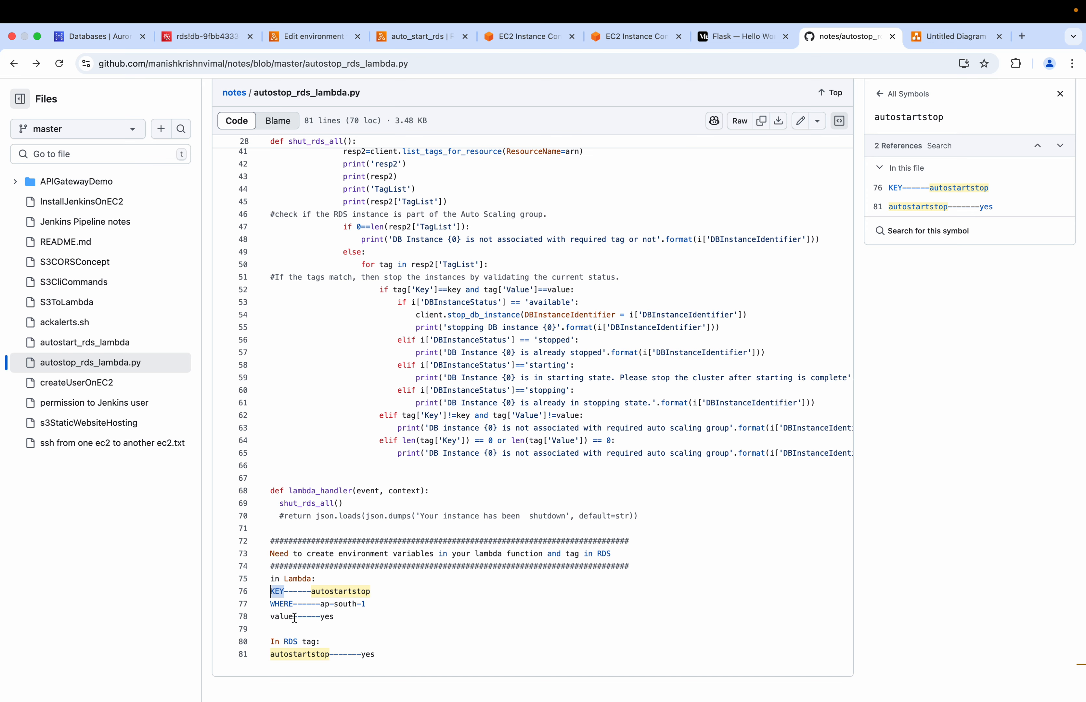
drag(294, 617, 270, 619)
key(super+c)
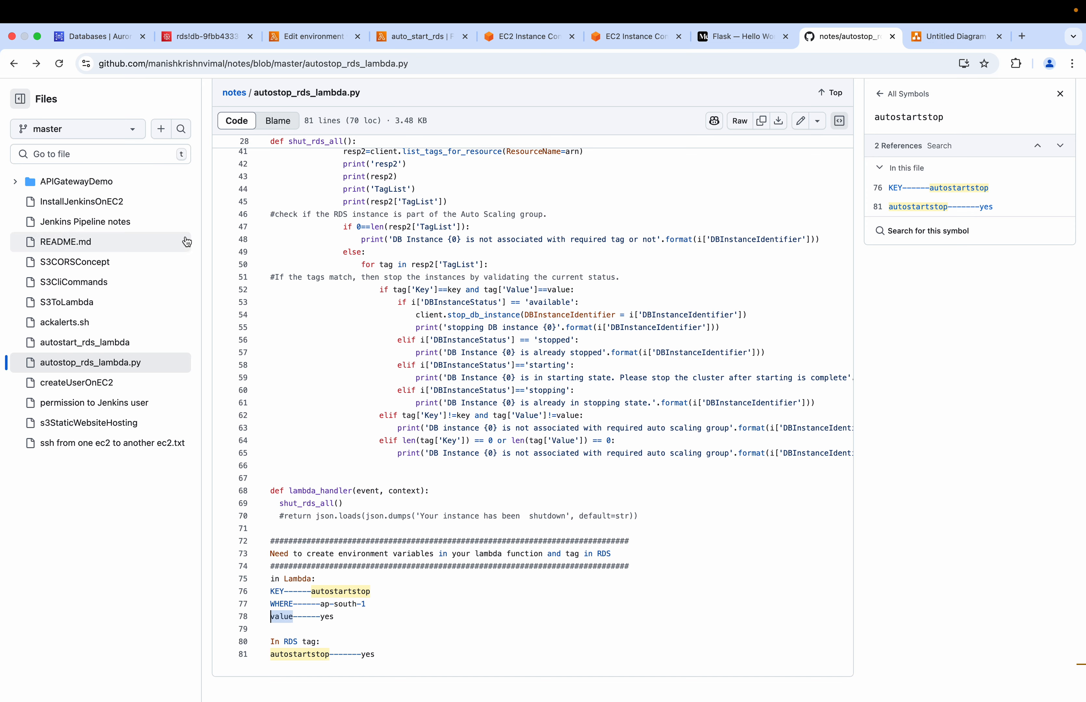
click(305, 36)
click(158, 307)
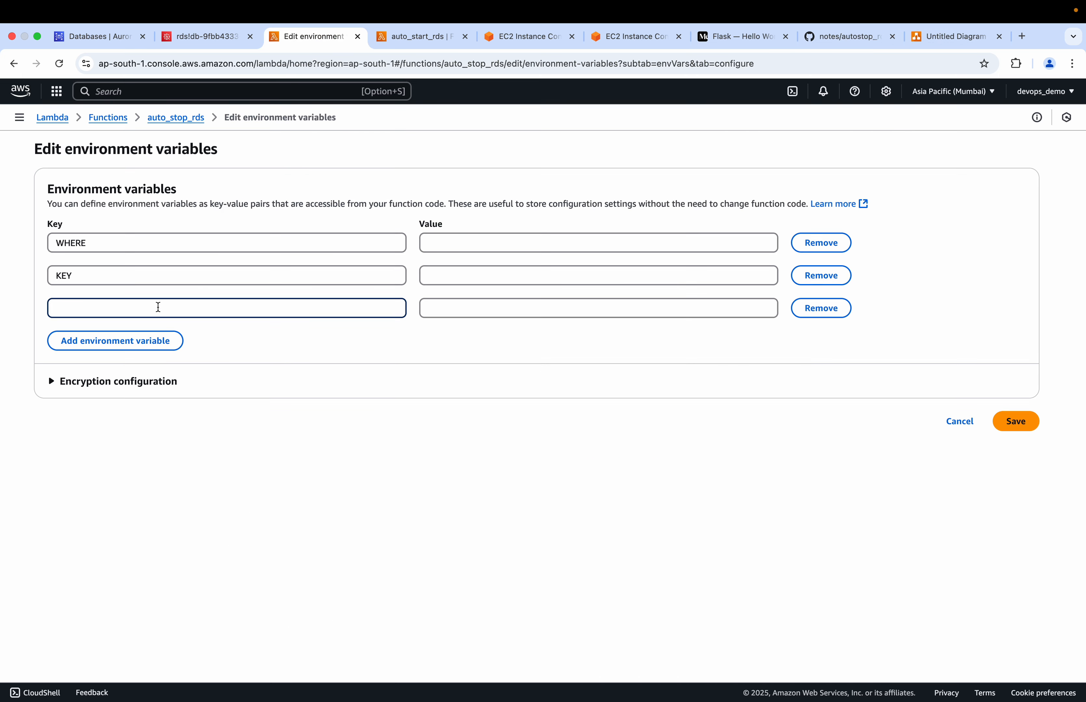
key(super+v)
Copy the region ap-south-1 from the GitHub notes and set it as the WHERE variable's value
click(428, 242)
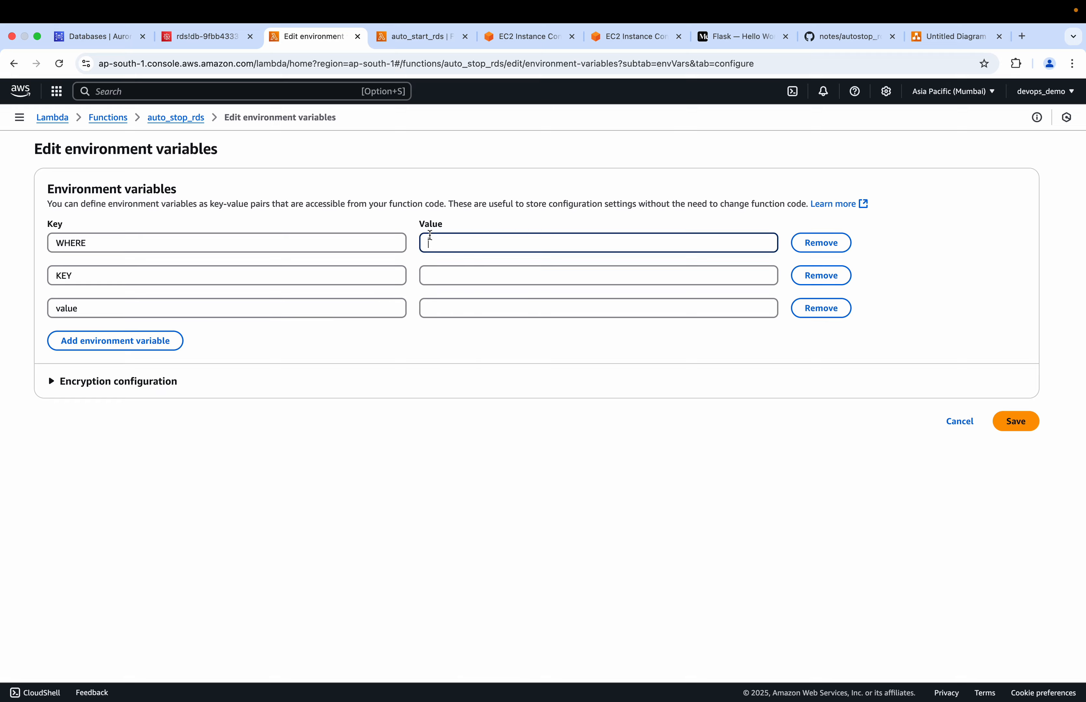
click(913, 40)
click(836, 37)
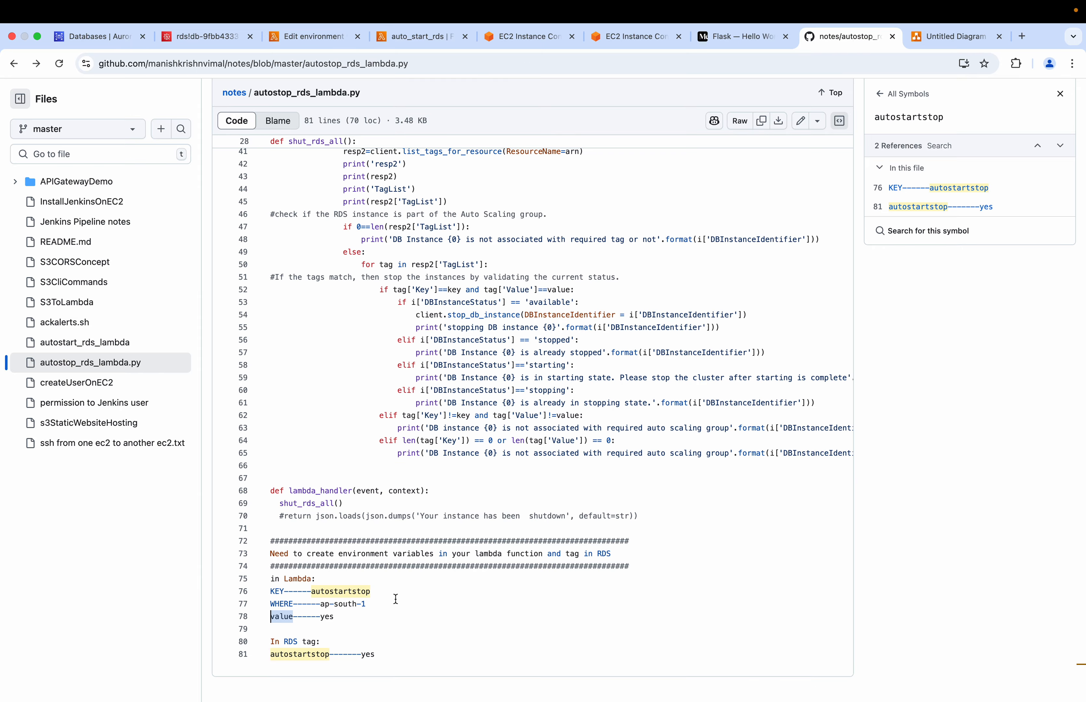
click(372, 603)
drag(362, 604, 329, 606)
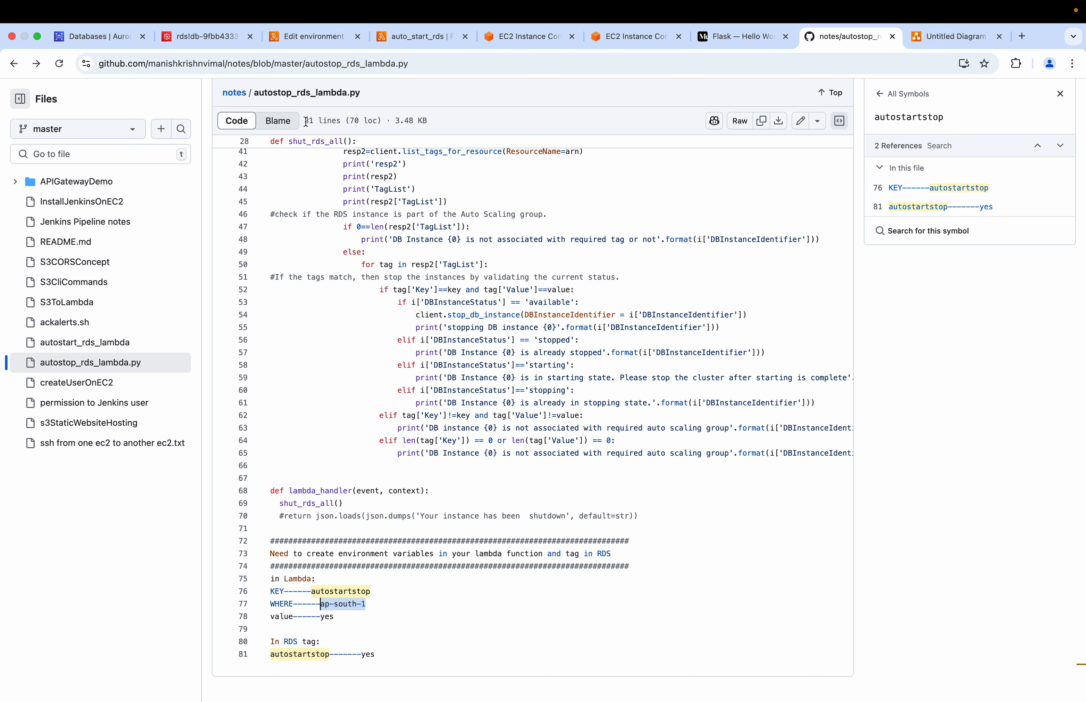
click(316, 38)
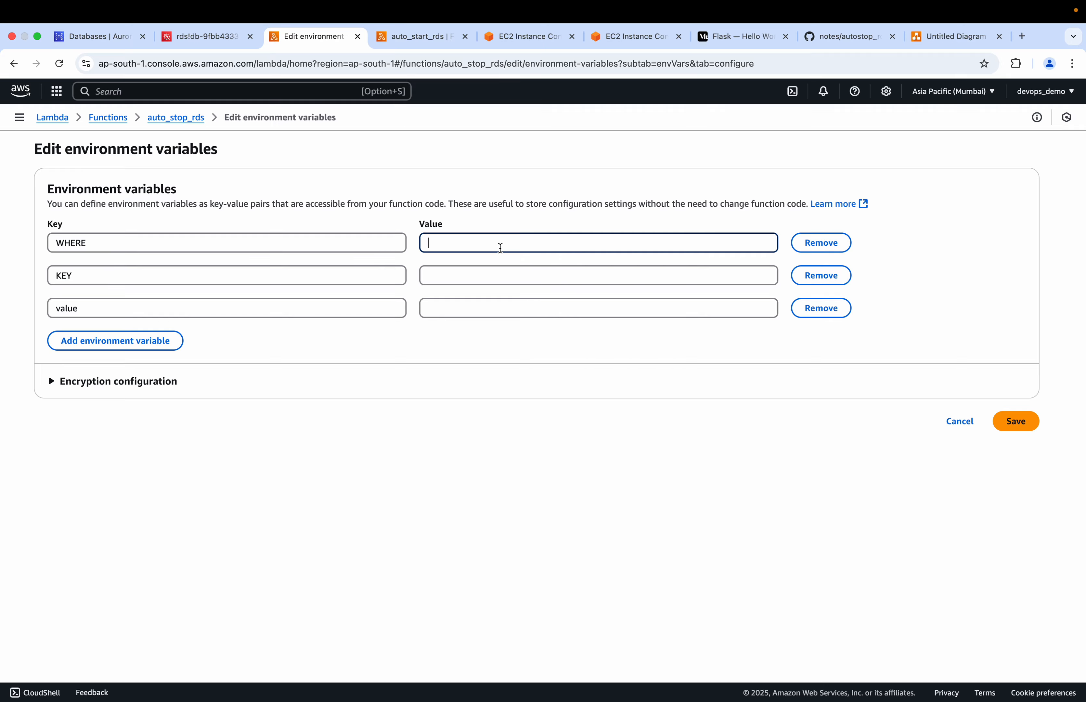
text(ap-south-1)
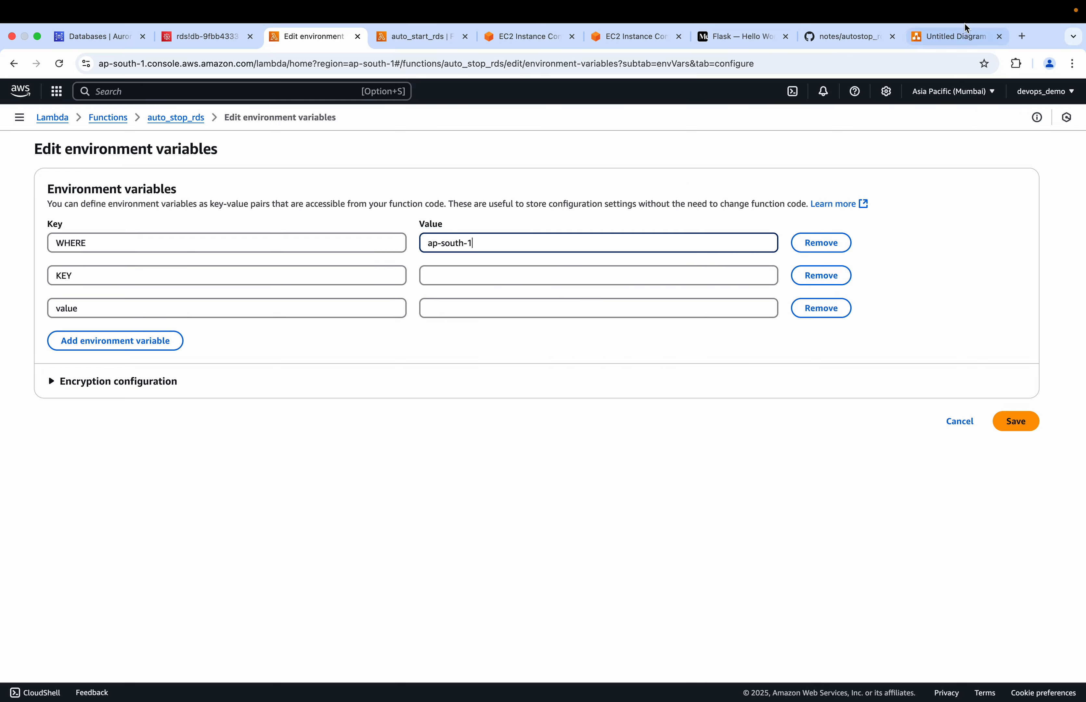
Set the KEY variable to autostartstop, copied from the GitHub notes, and the value variable to yes, and save the environment variables
click(946, 36)
click(848, 37)
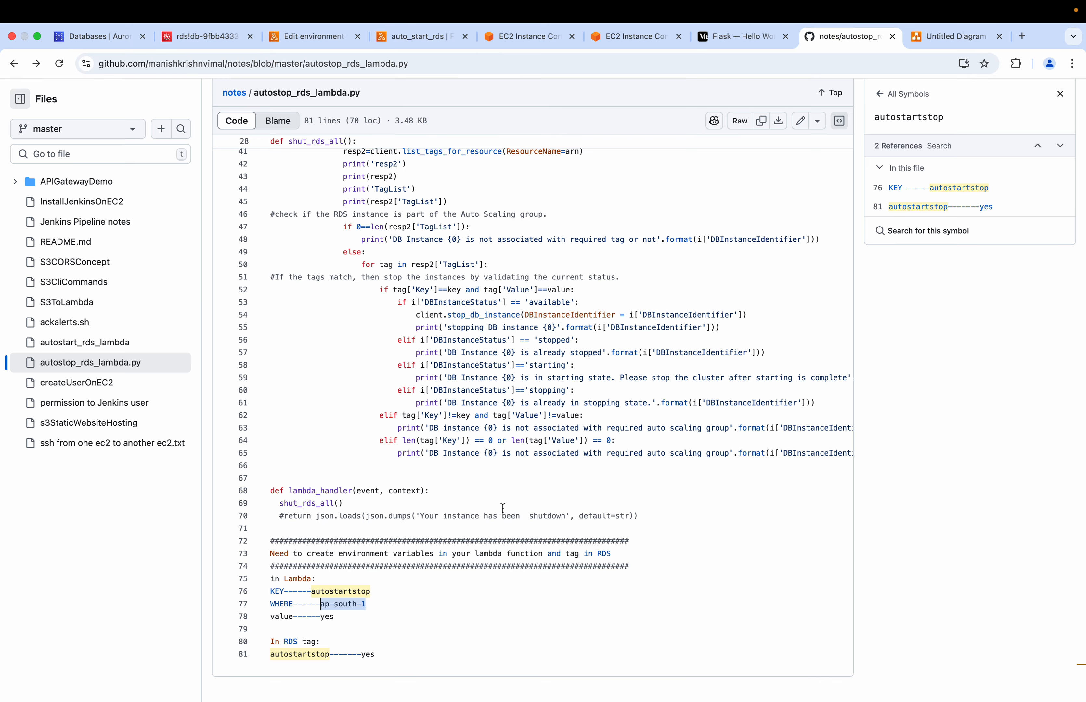
drag(371, 592, 316, 593)
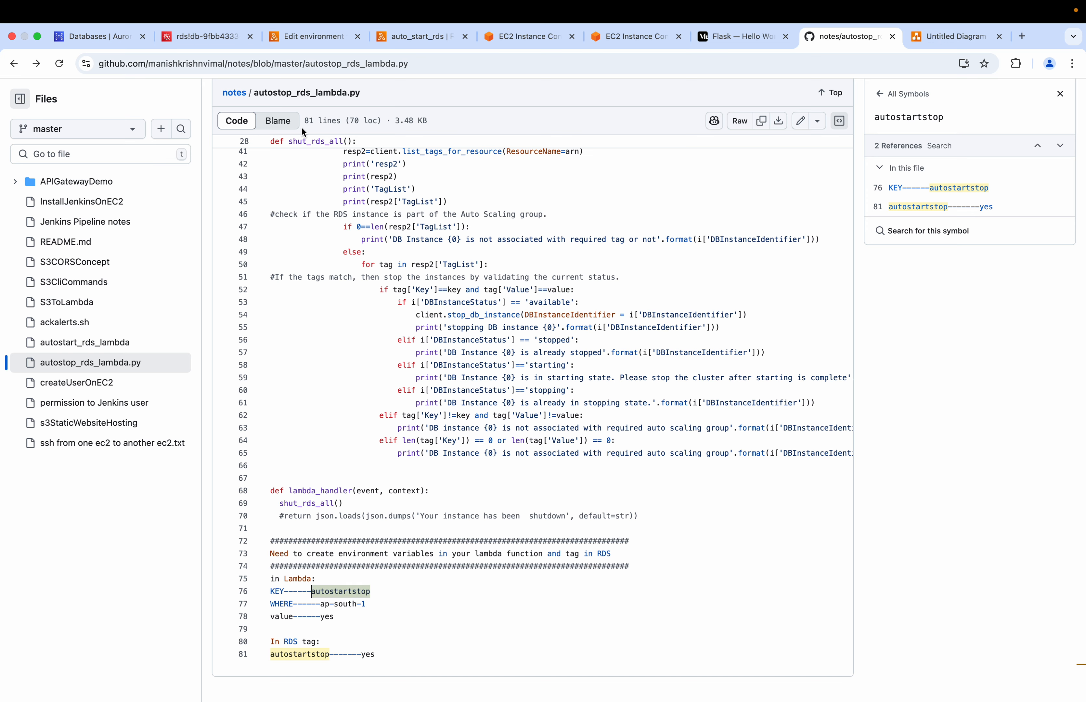
click(316, 37)
click(438, 278)
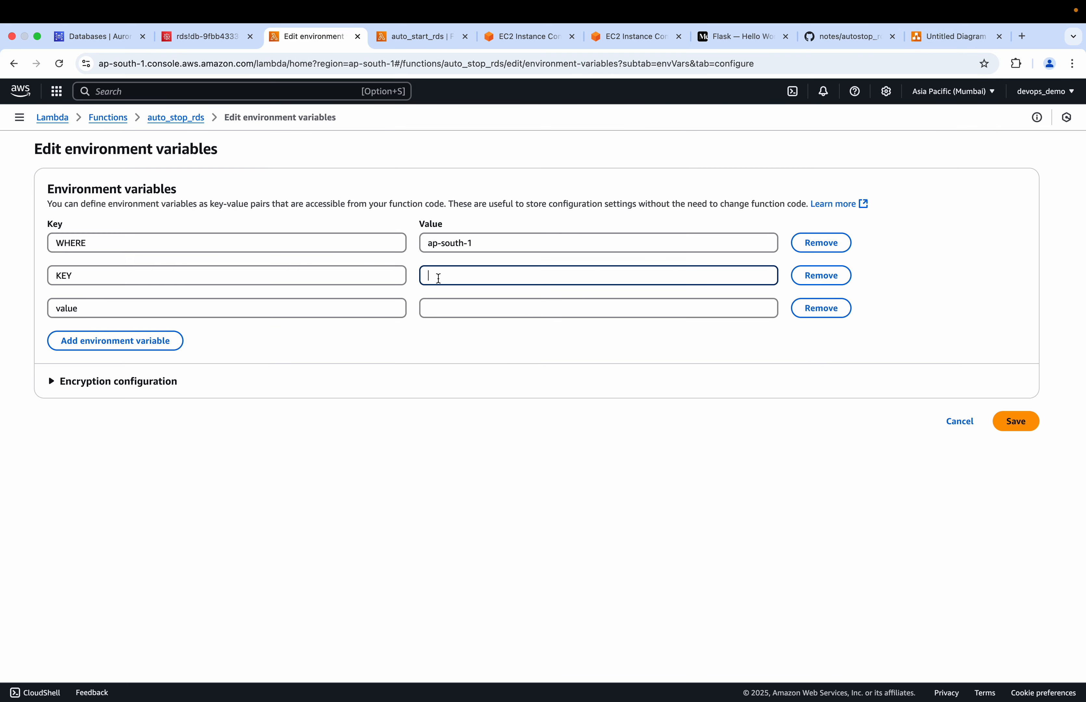
text(autostartstop)
click(530, 309)
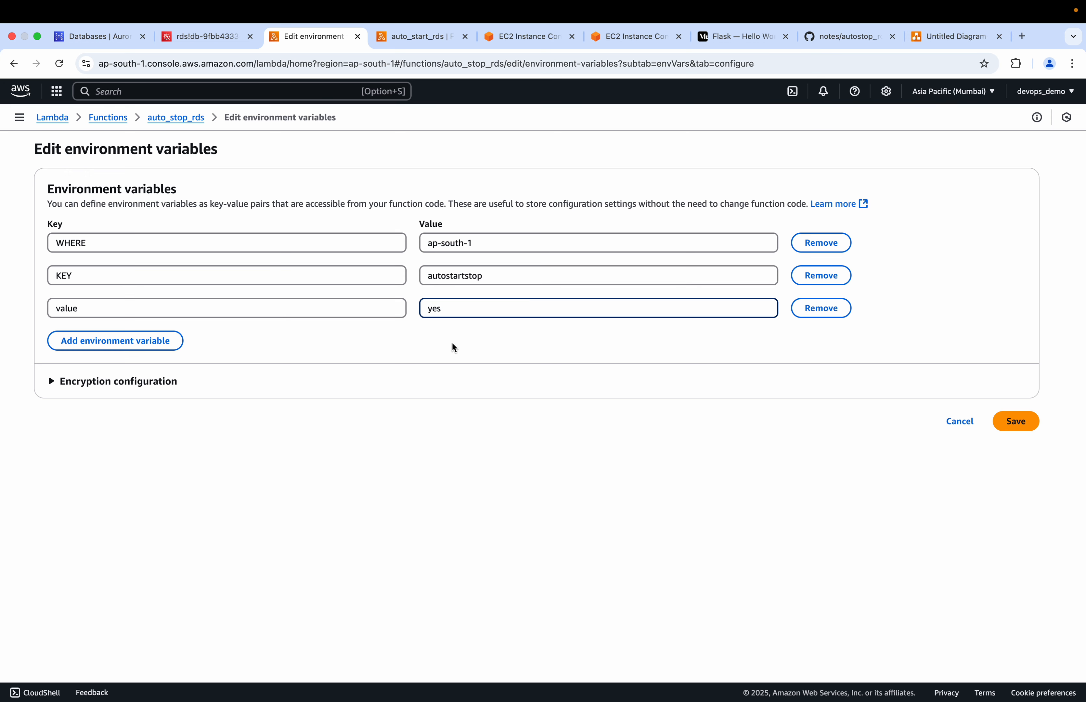
click(1019, 423)
Open the execution role auto_stop_rds-role-ev8gfoee from the auto_stop_rds function's permissions configuration
scroll(283, 543, down, 3)
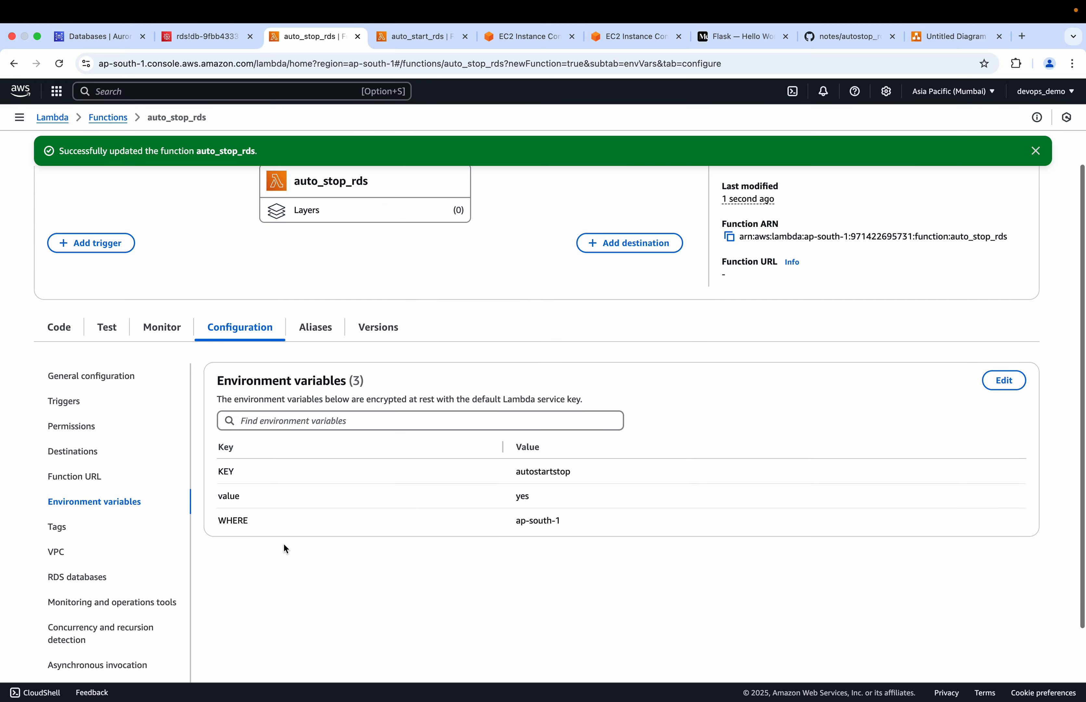
click(86, 427)
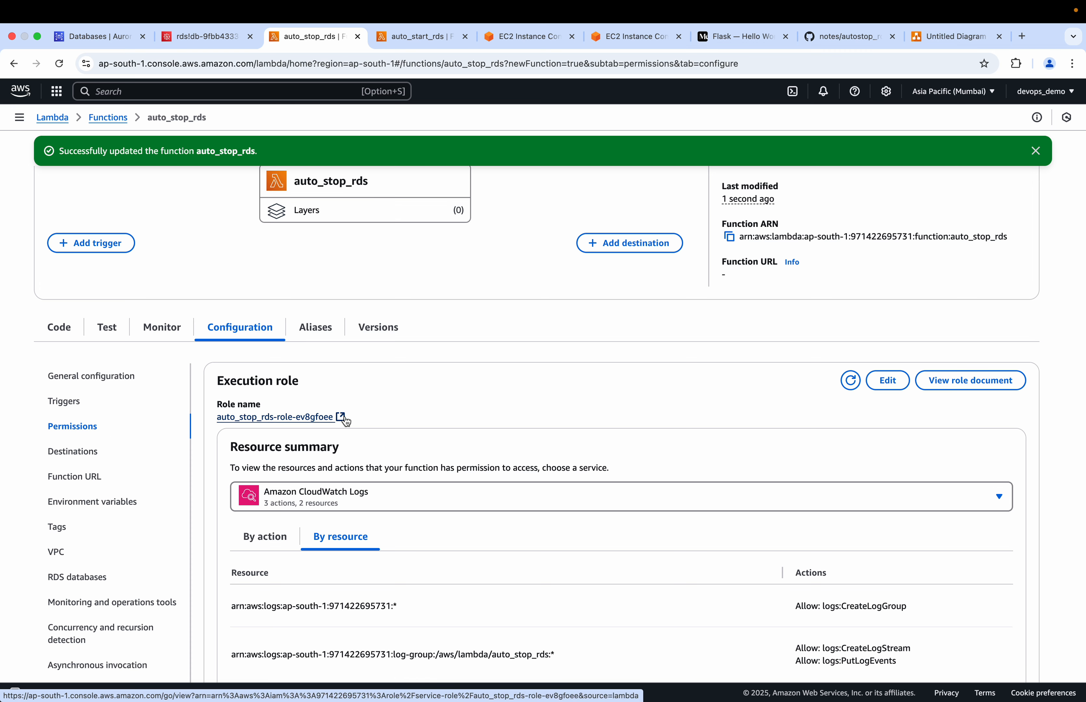
click(345, 418)
click(374, 41)
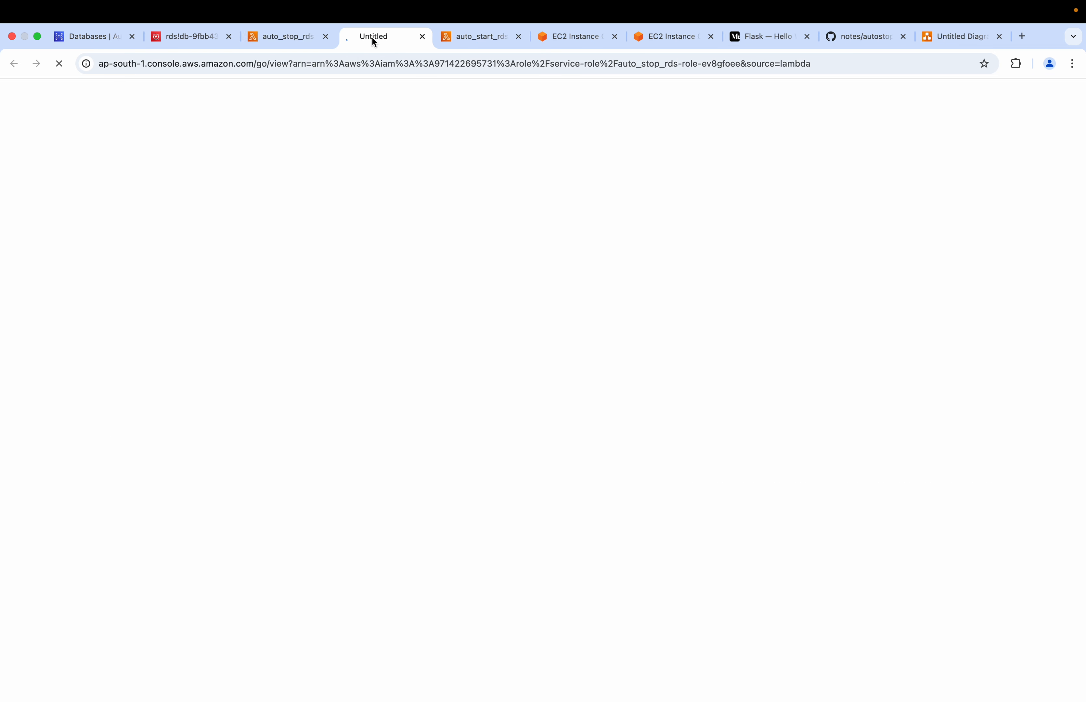
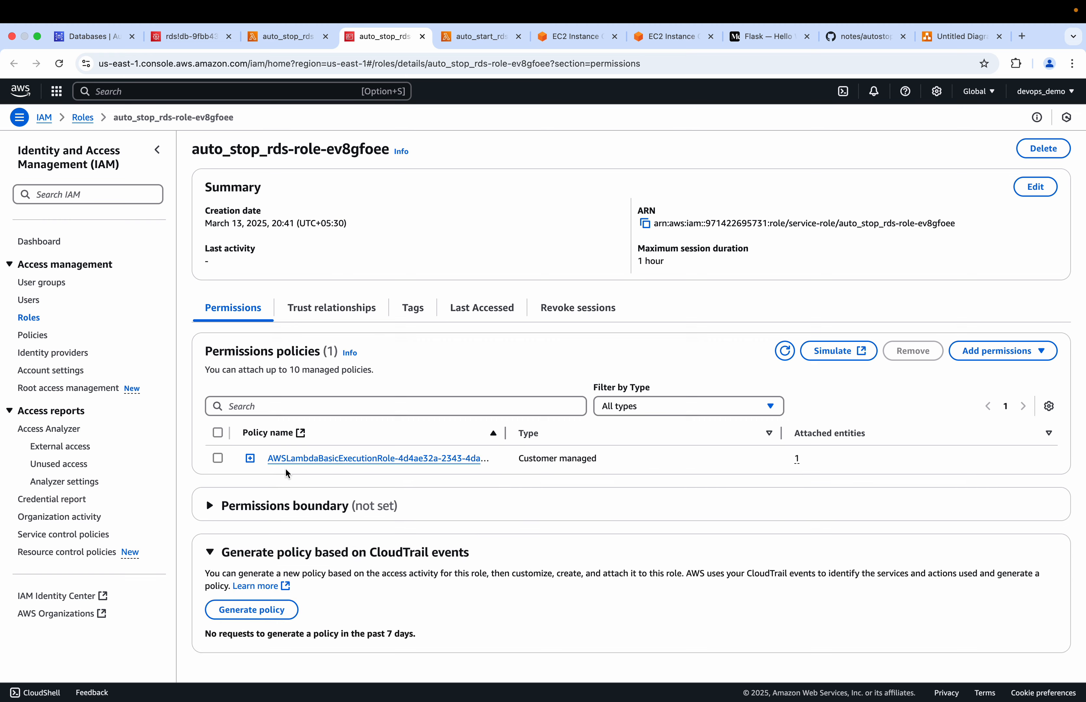
Expand the existing basic execution policy, and attach the AmazonRDSFullAccess policy to the auto_stop_rds role
click(250, 458)
scroll(251, 460, down, 3)
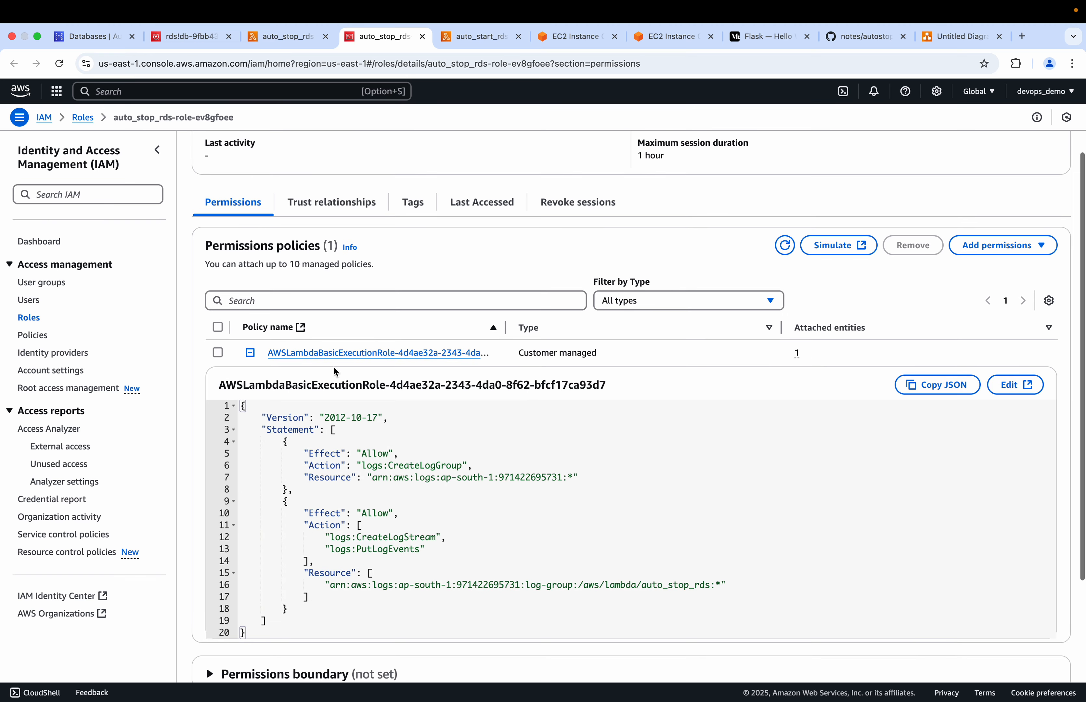
click(995, 246)
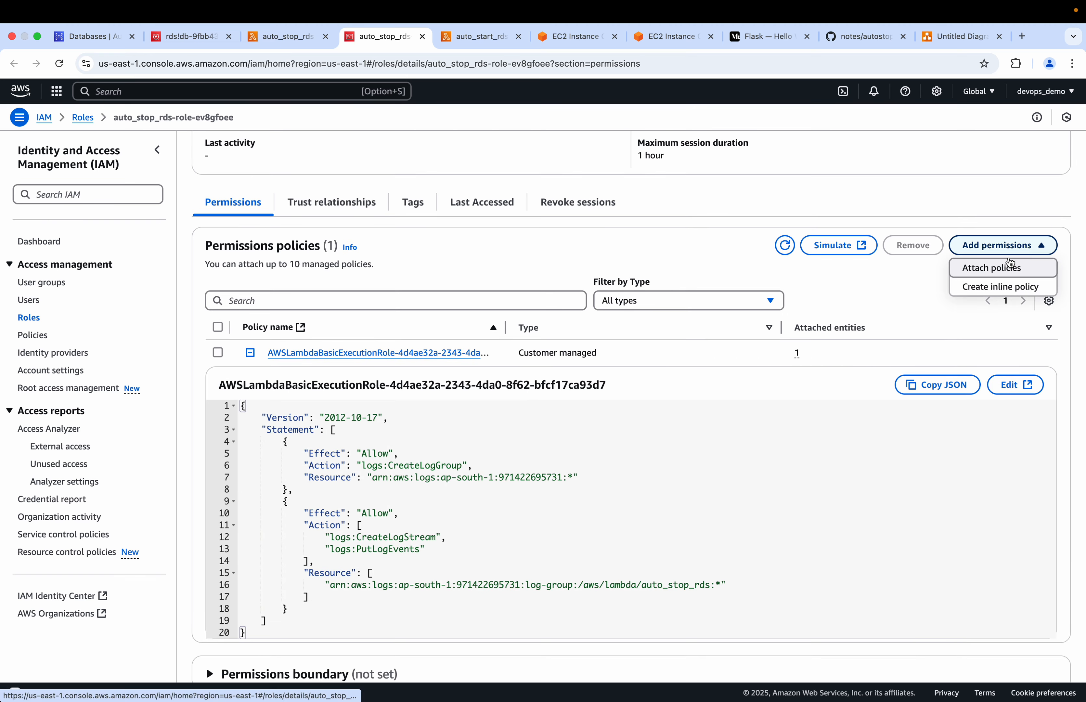
click(984, 270)
click(206, 271)
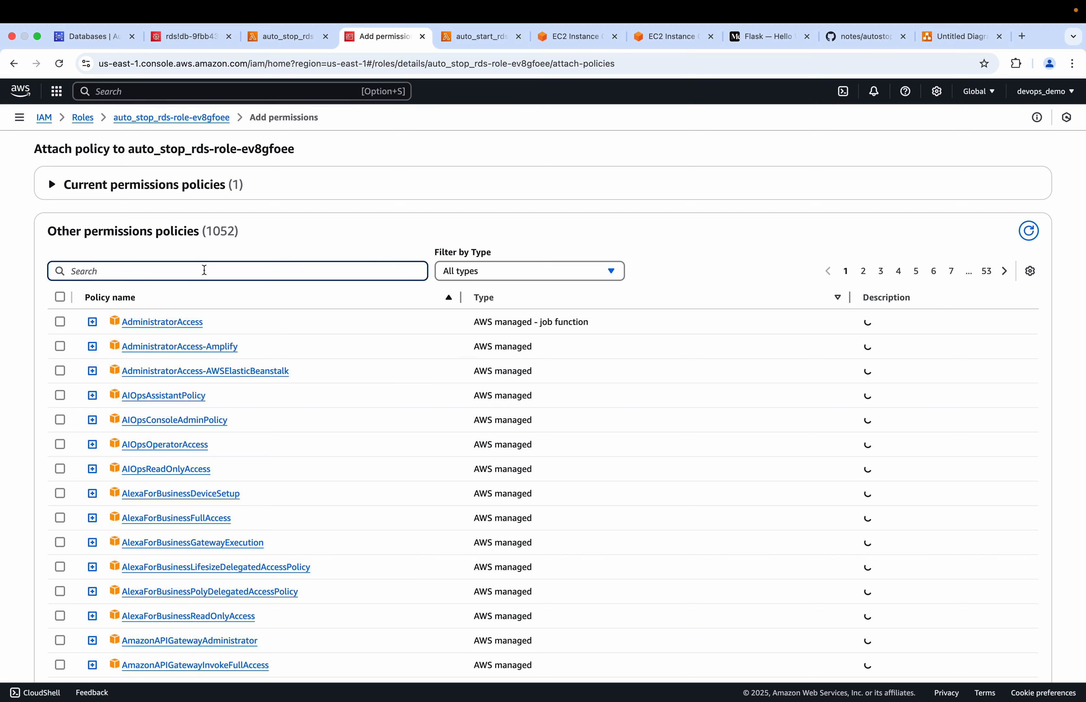
text(rds)
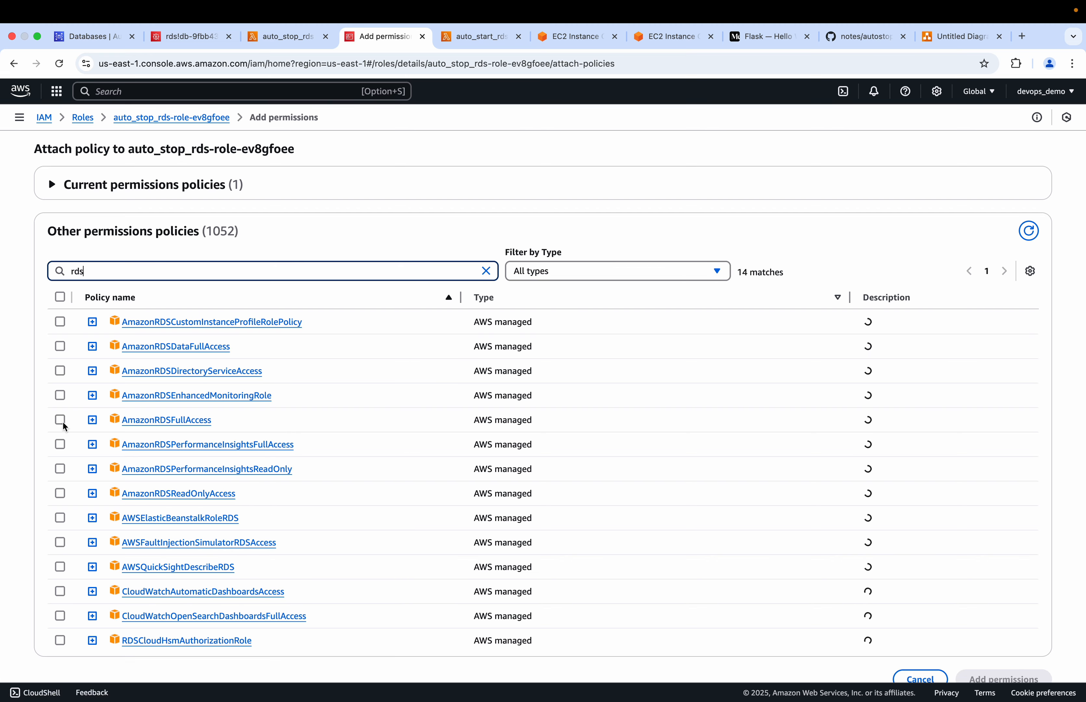
click(63, 424)
scroll(381, 480, down, 2)
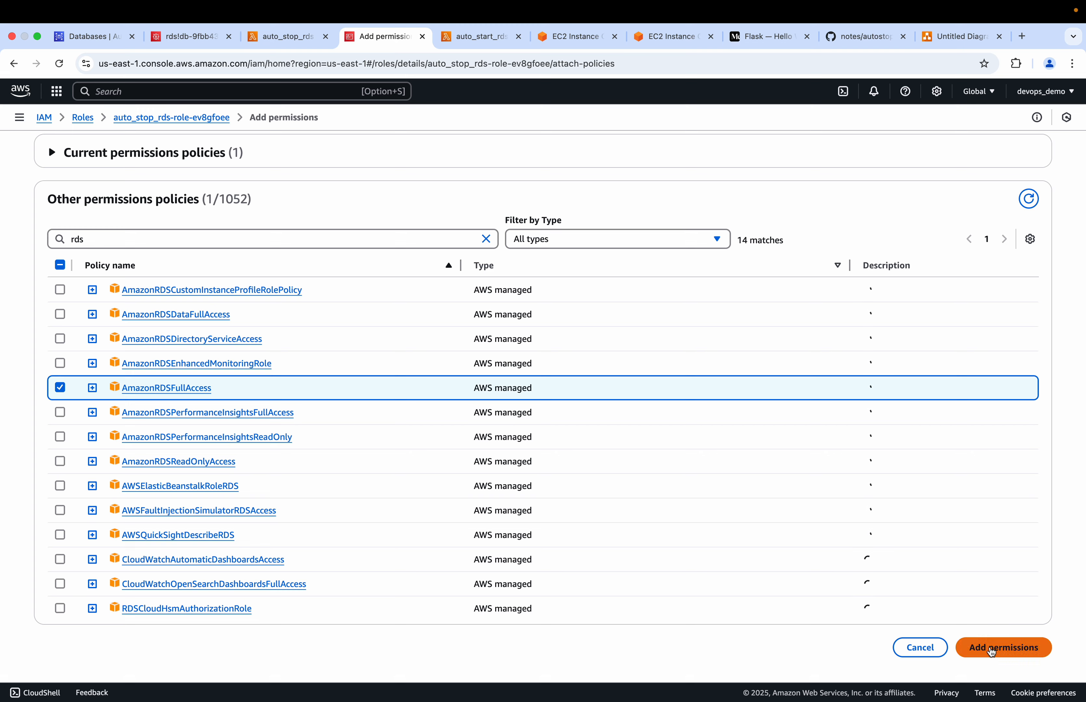
click(991, 648)
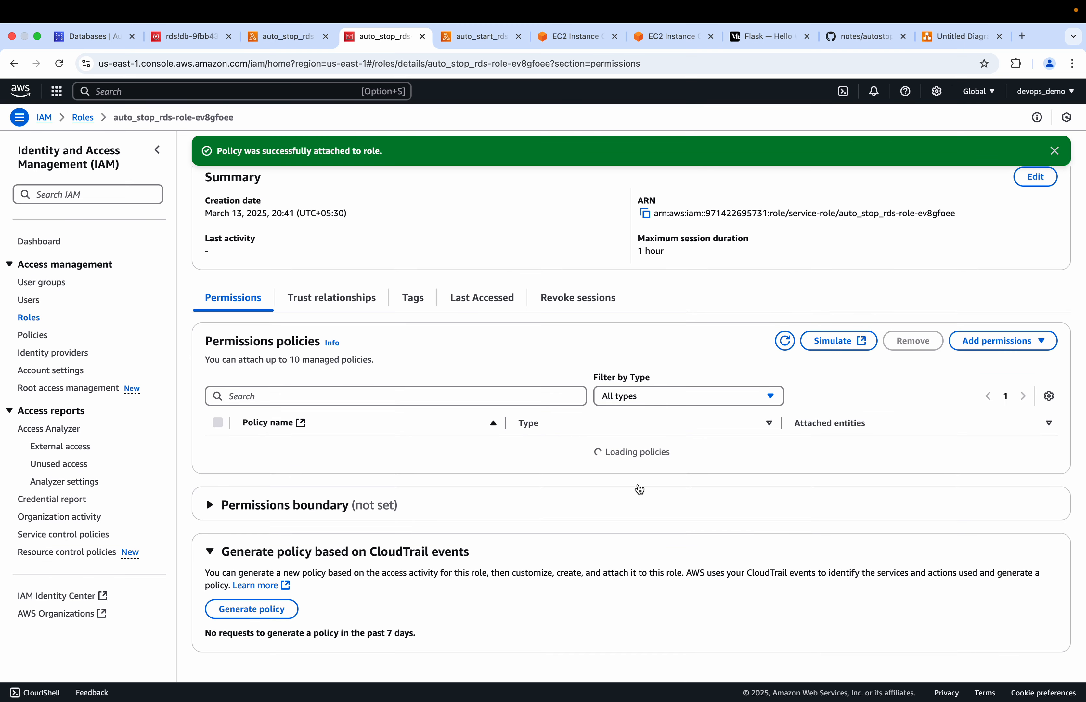
Search the permissions policies for lambda and attach AWSLambda_FullAccess to the auto_stop_rds role
click(1012, 348)
click(981, 365)
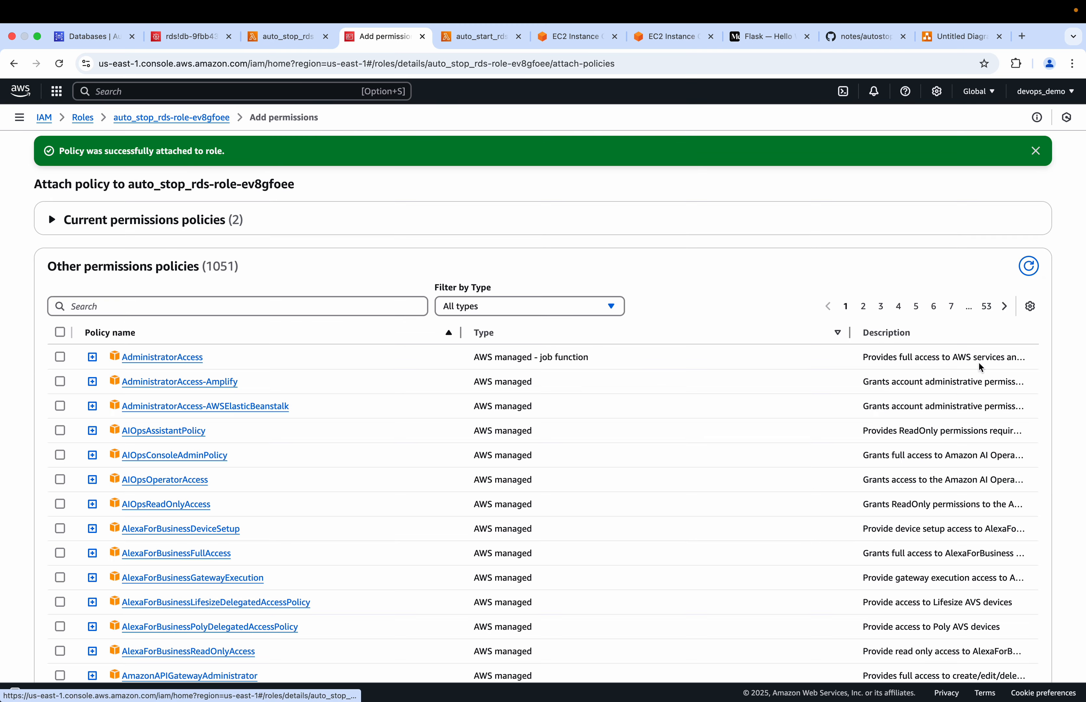
click(230, 306)
text(la)
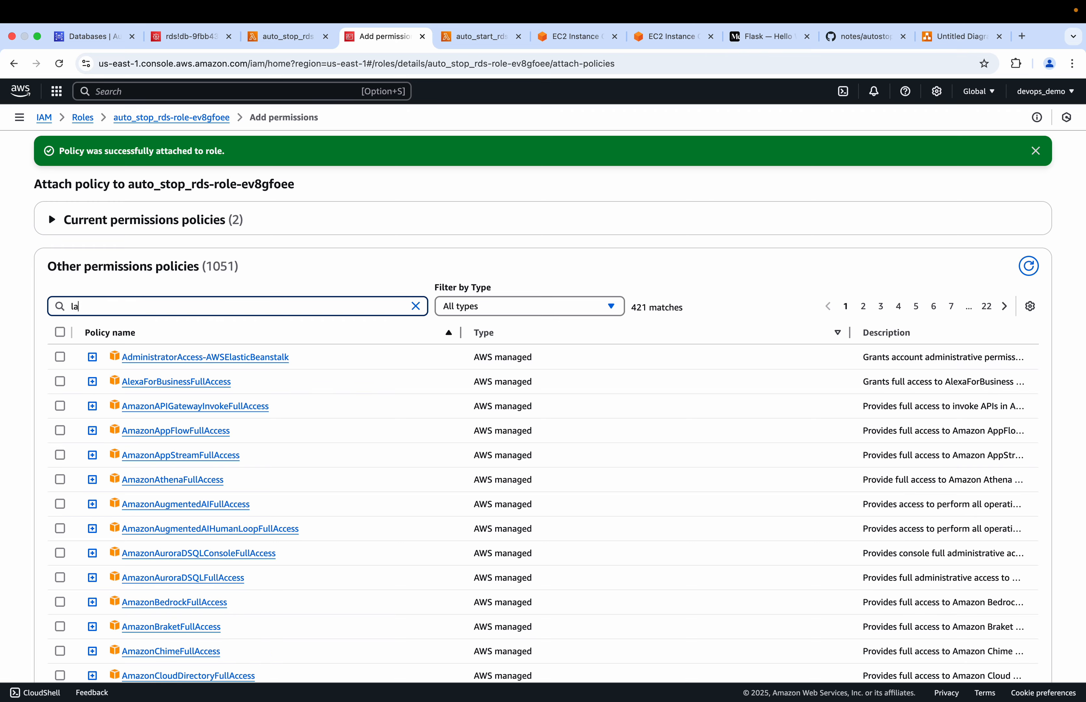
text(mbda)
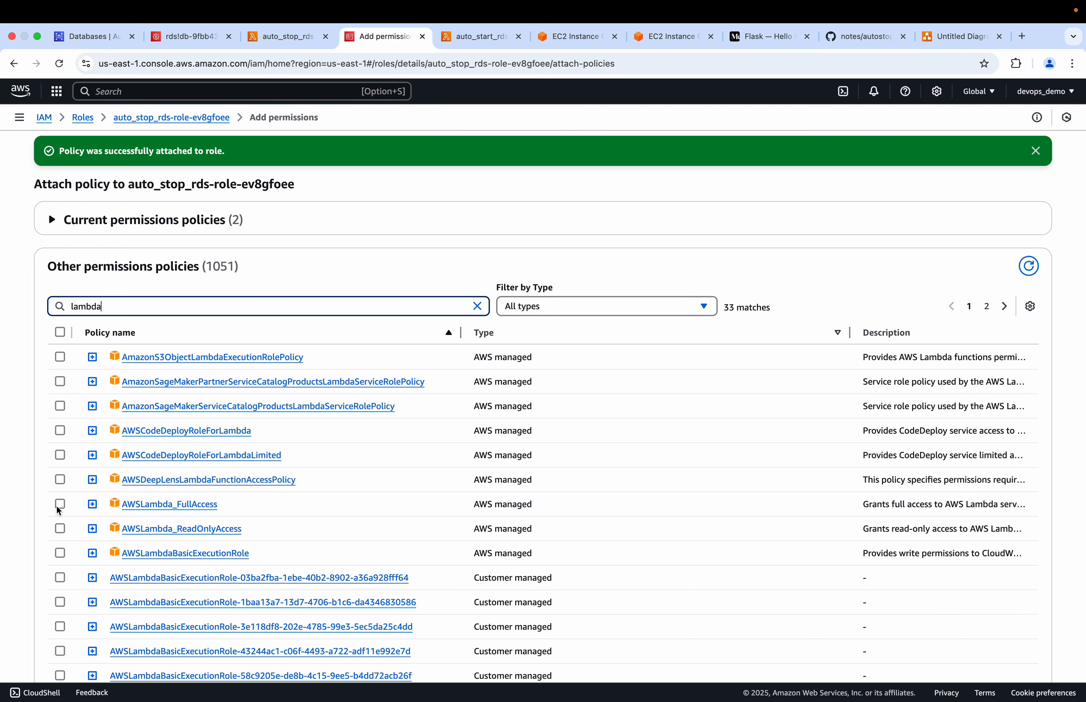
click(59, 504)
scroll(443, 553, down, 5)
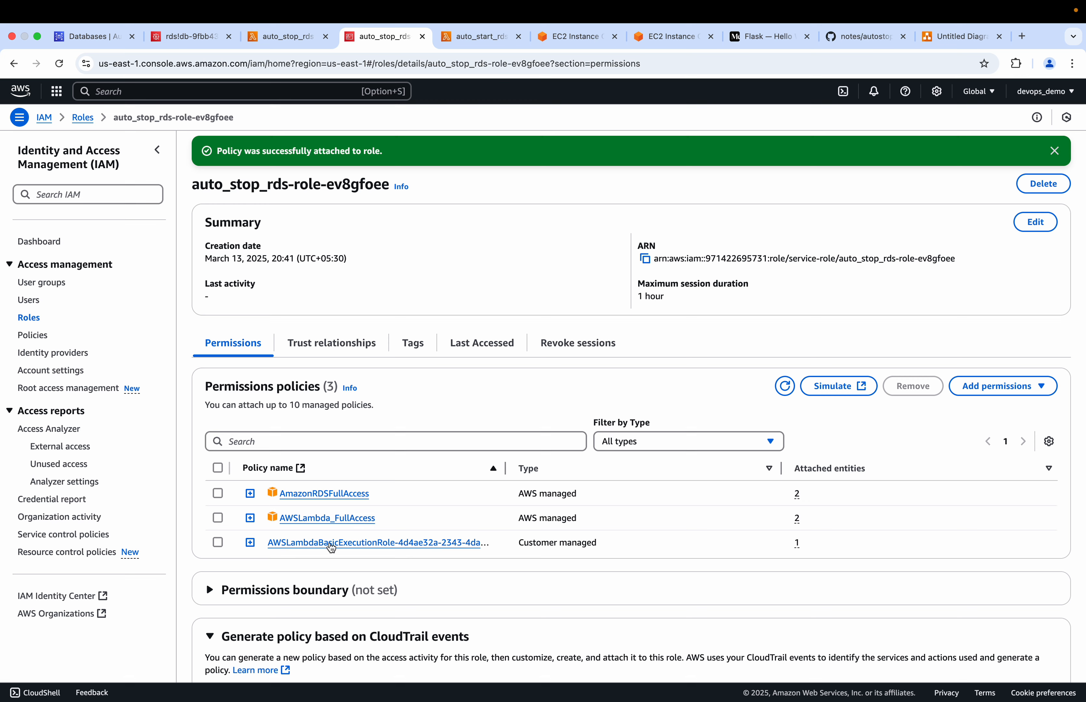
Open autostart_rds_lambda in the GitHub notes and copy its code from import boto3 through the Boto Connection comments
click(285, 36)
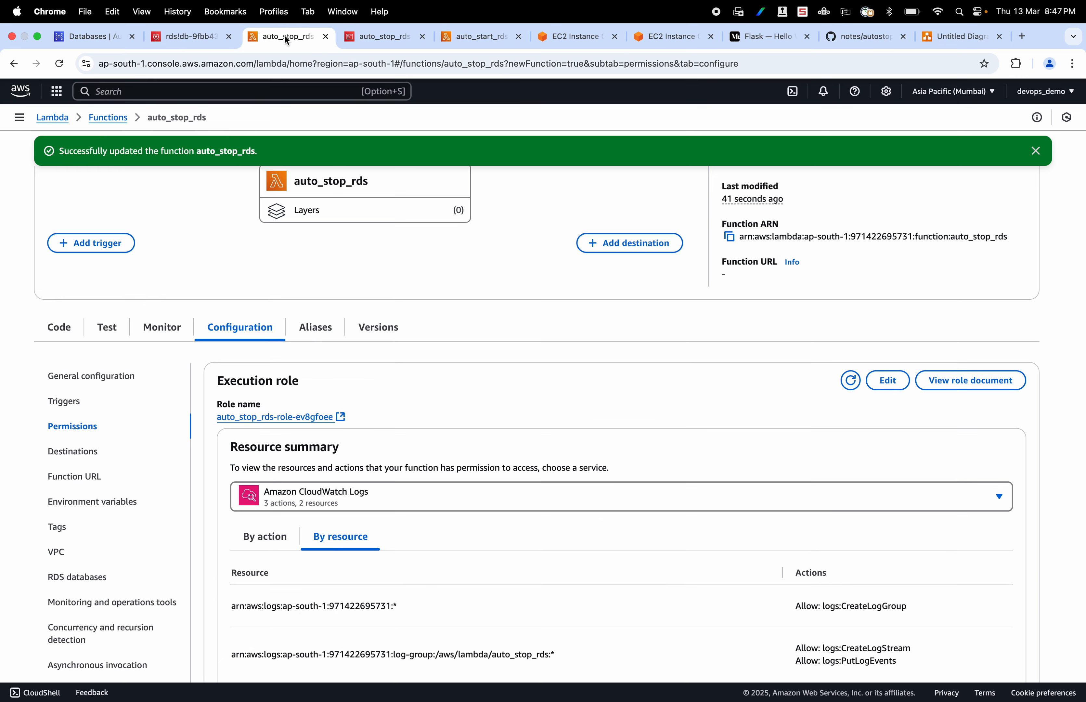
click(454, 41)
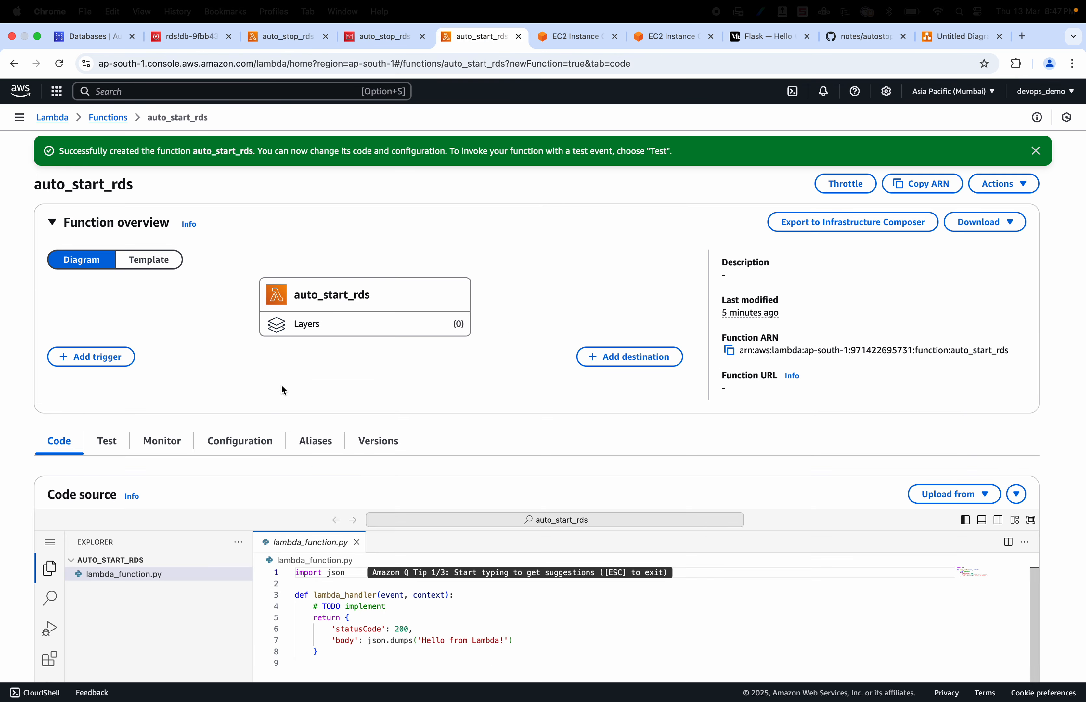
scroll(272, 535, down, 5)
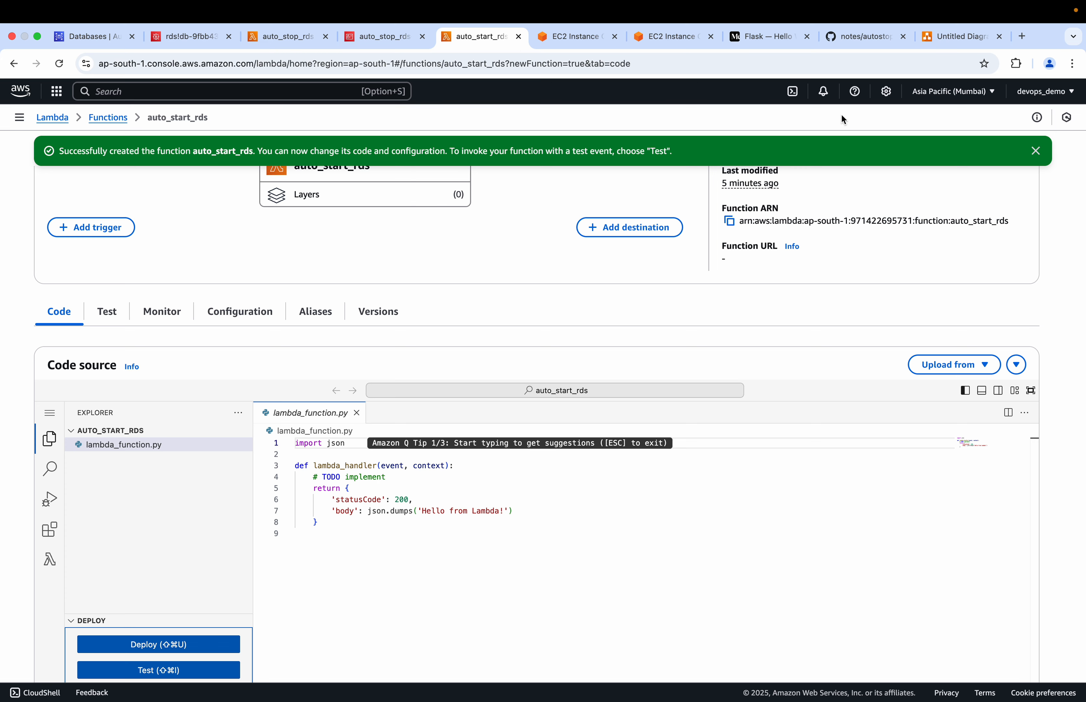
click(850, 39)
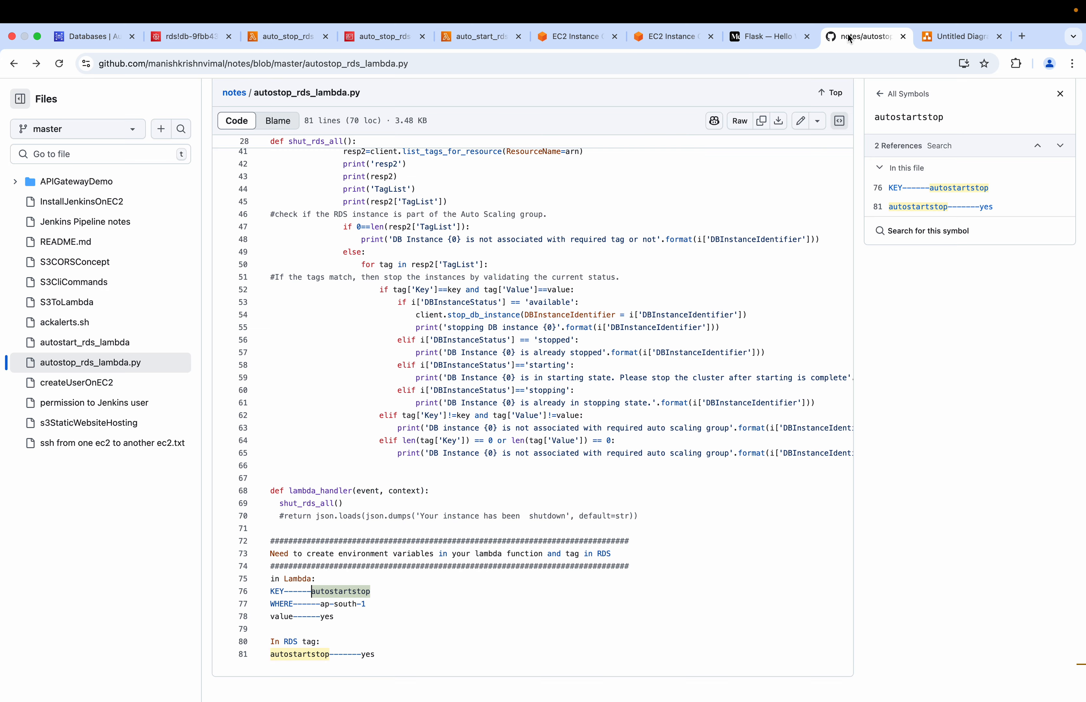
scroll(427, 252, up, 10)
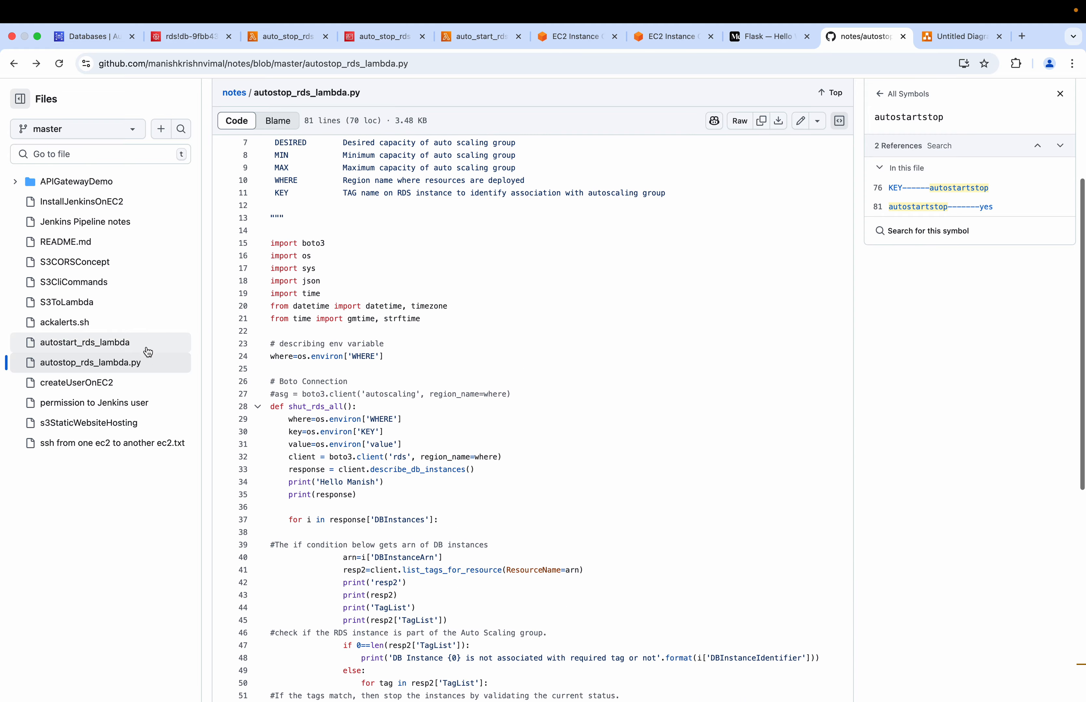
click(120, 346)
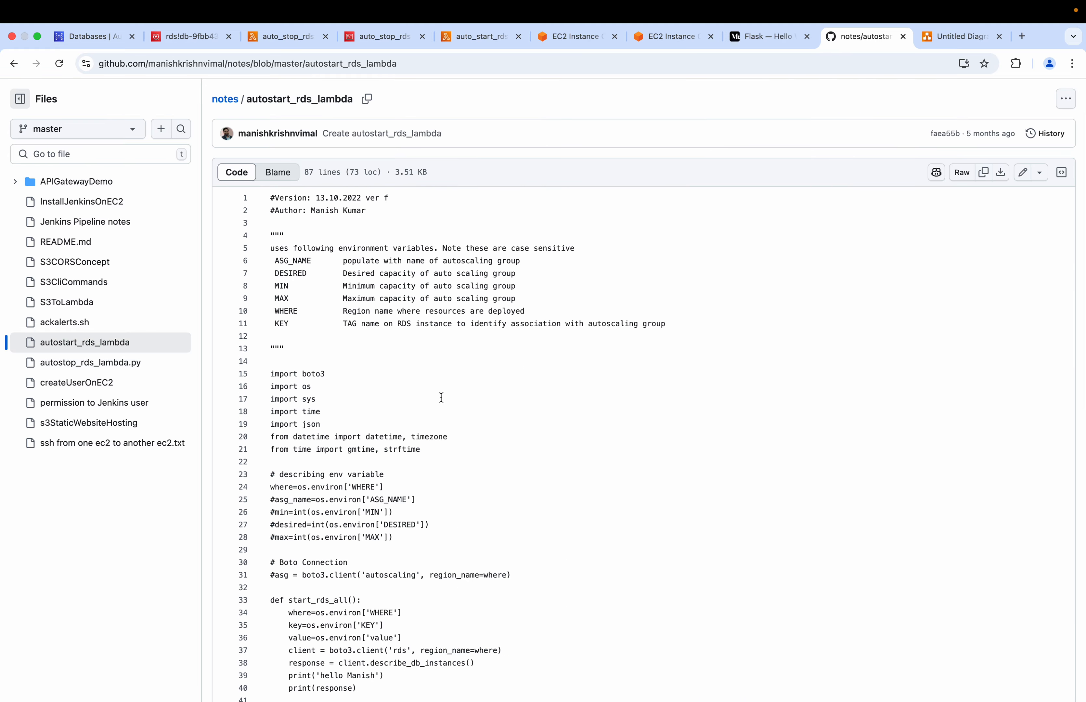
scroll(404, 452, down, 1)
scroll(404, 452, down, 5)
scroll(404, 452, up, 7)
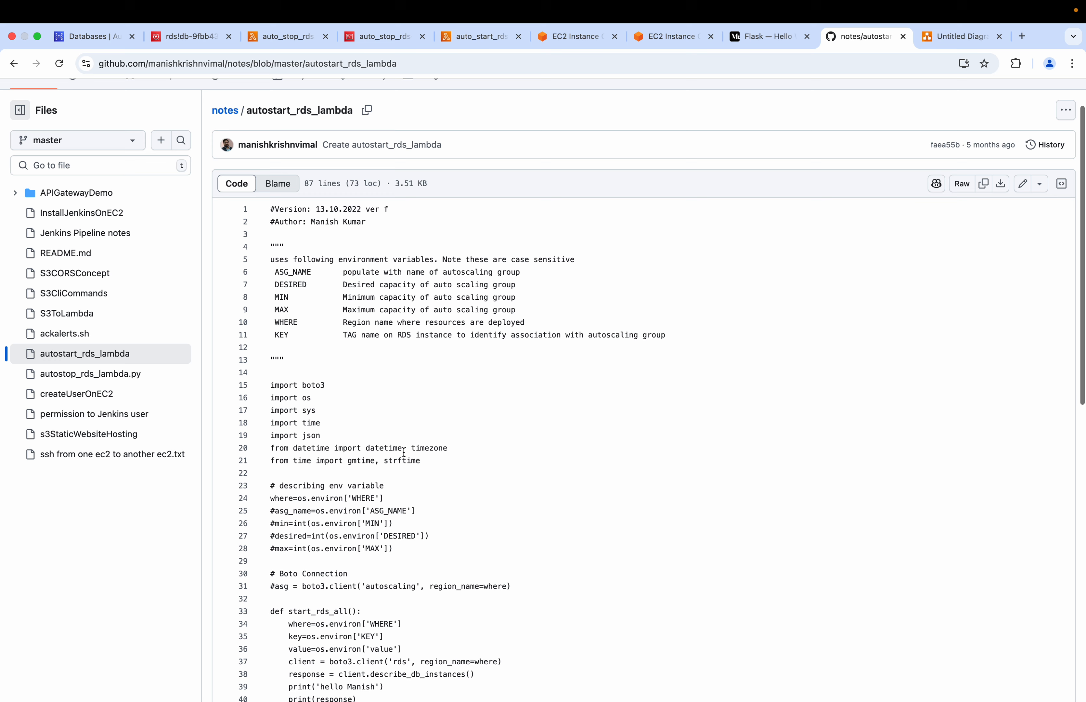
drag(272, 384, 477, 597)
key(super+c)
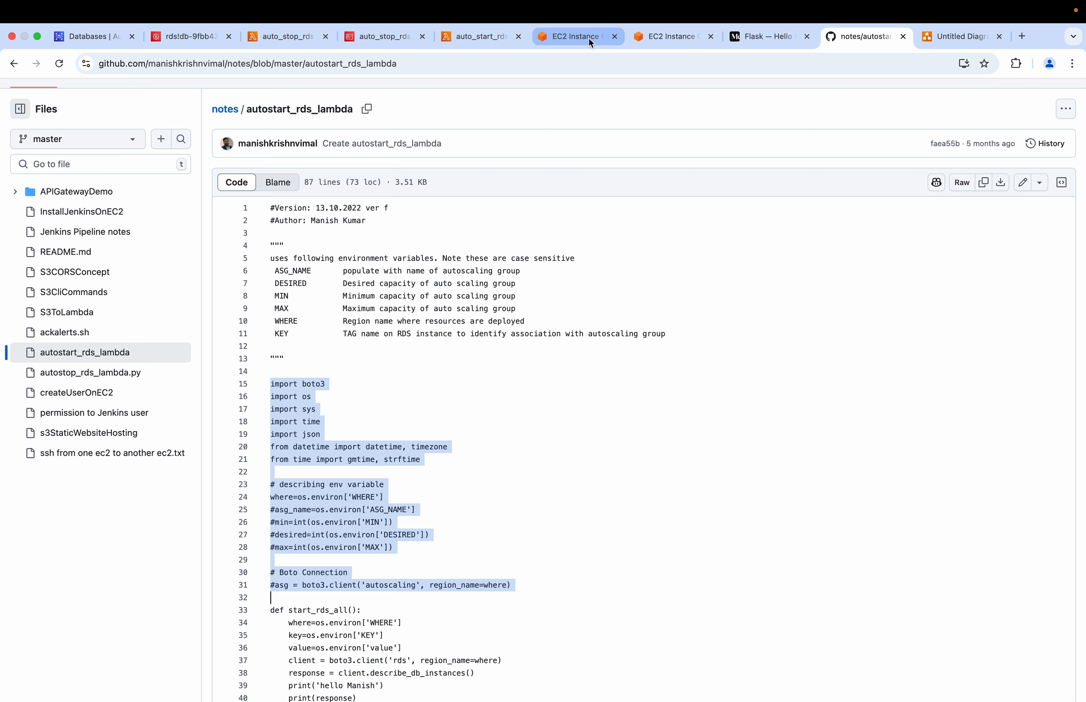
Replace the default code in auto_start_rds's lambda_function.py with the copied imports and environment variable section
click(464, 42)
click(325, 521)
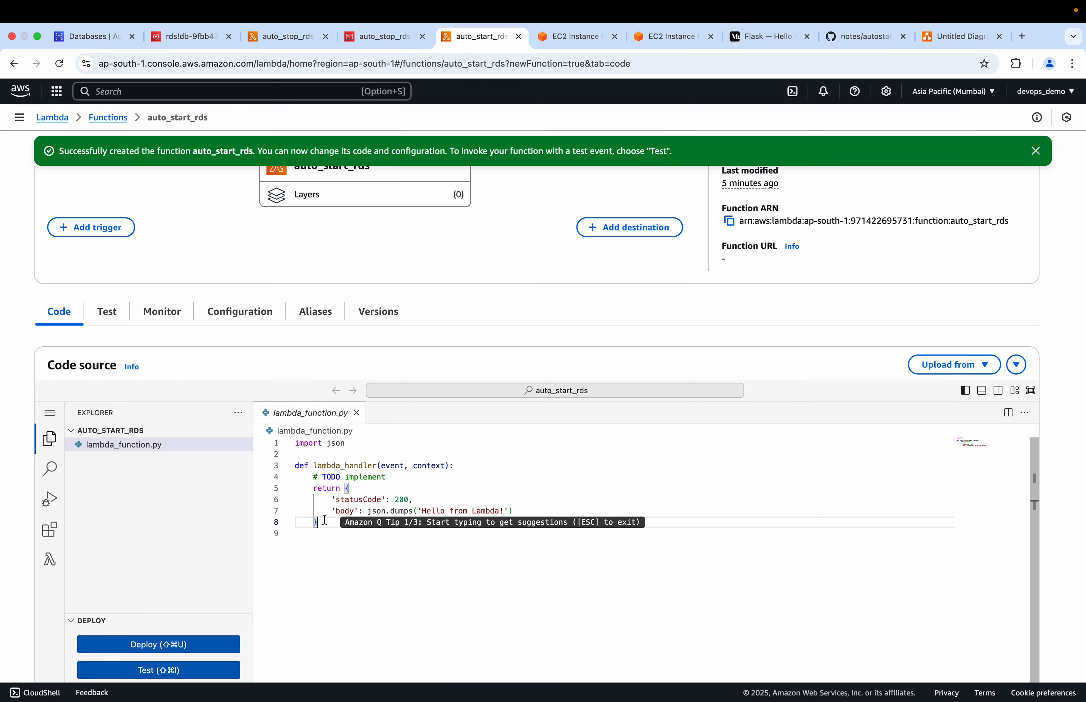
key(super+a)
key(BackSpace)
key(super+v)
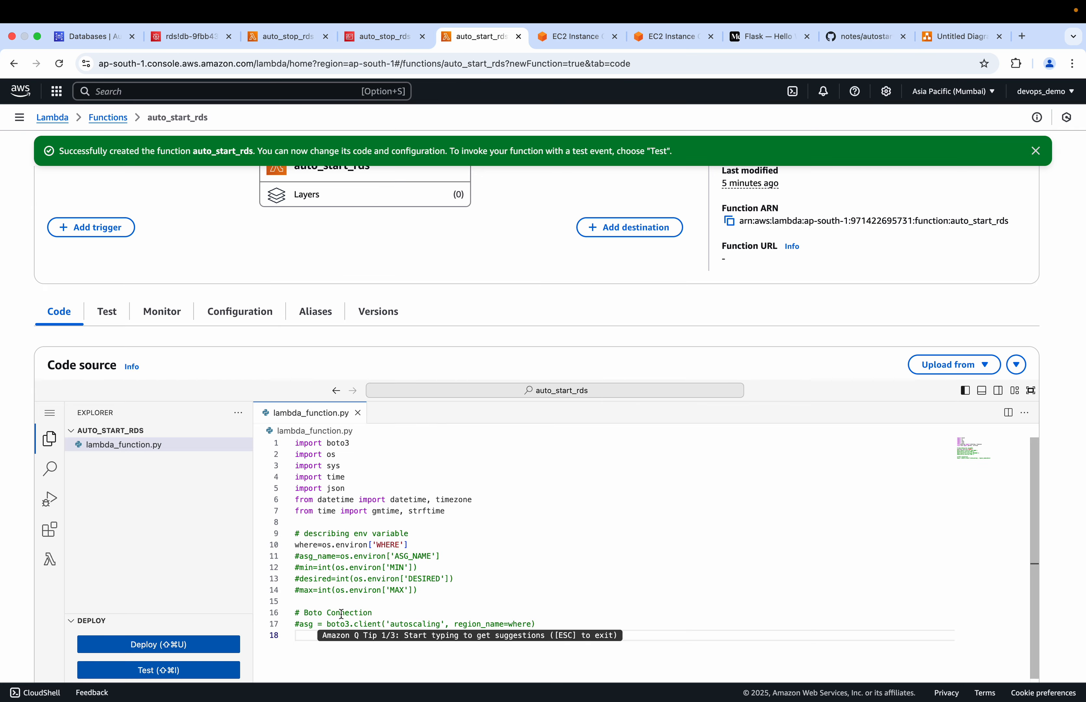
Copy the start_rds_all code through print(resp2['TagList']) from the GitHub notes and append it to auto_start_rds's lambda_function.py
click(858, 37)
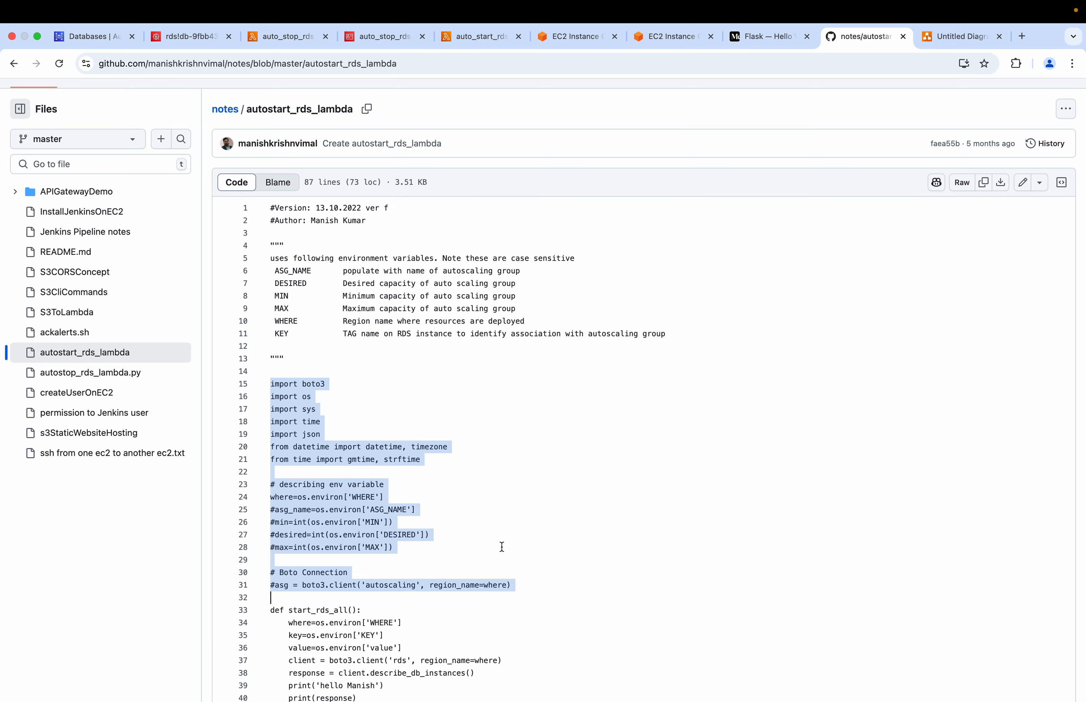
scroll(501, 547, down, 10)
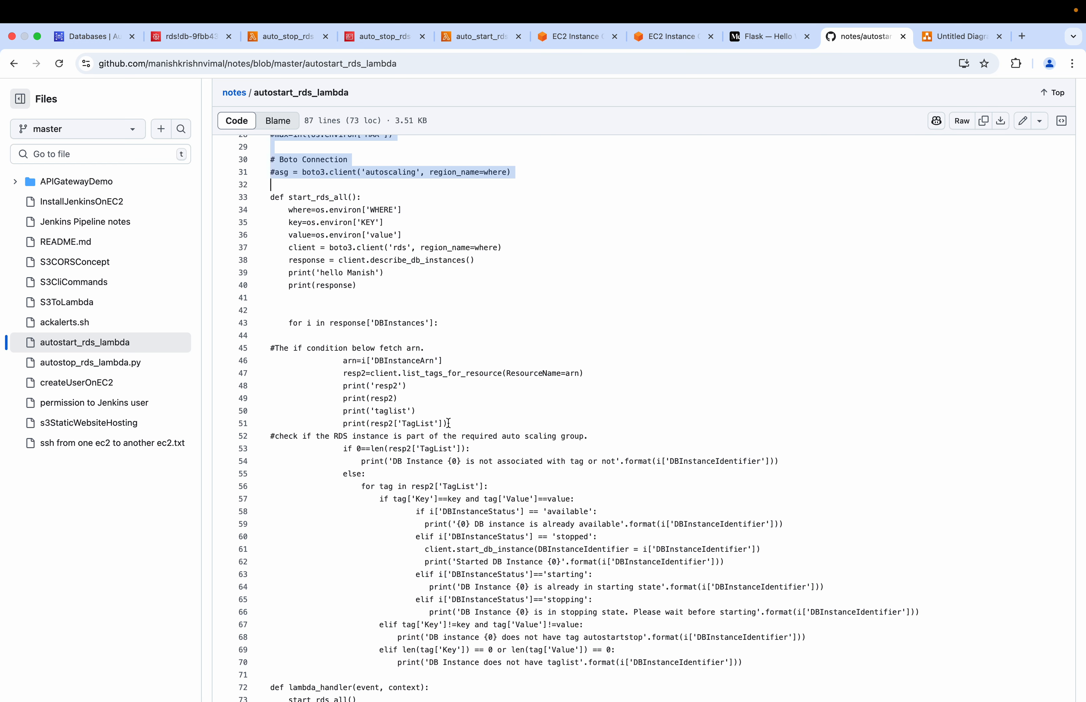
drag(449, 423, 272, 189)
key(super+c)
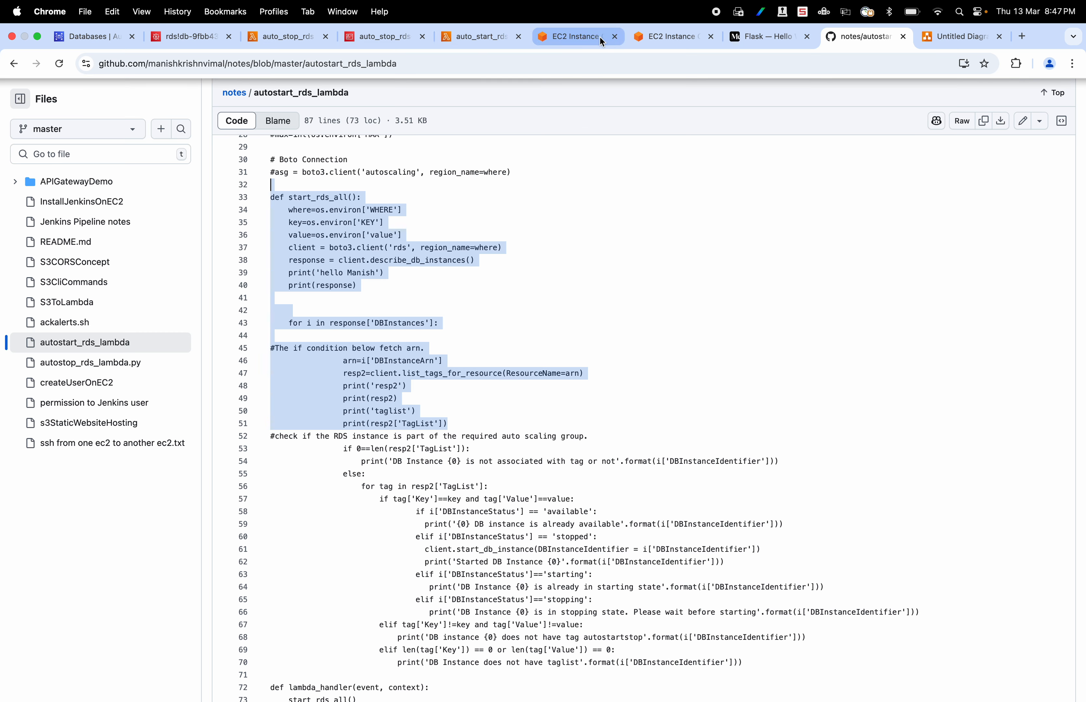
click(462, 39)
scroll(366, 522, down, 5)
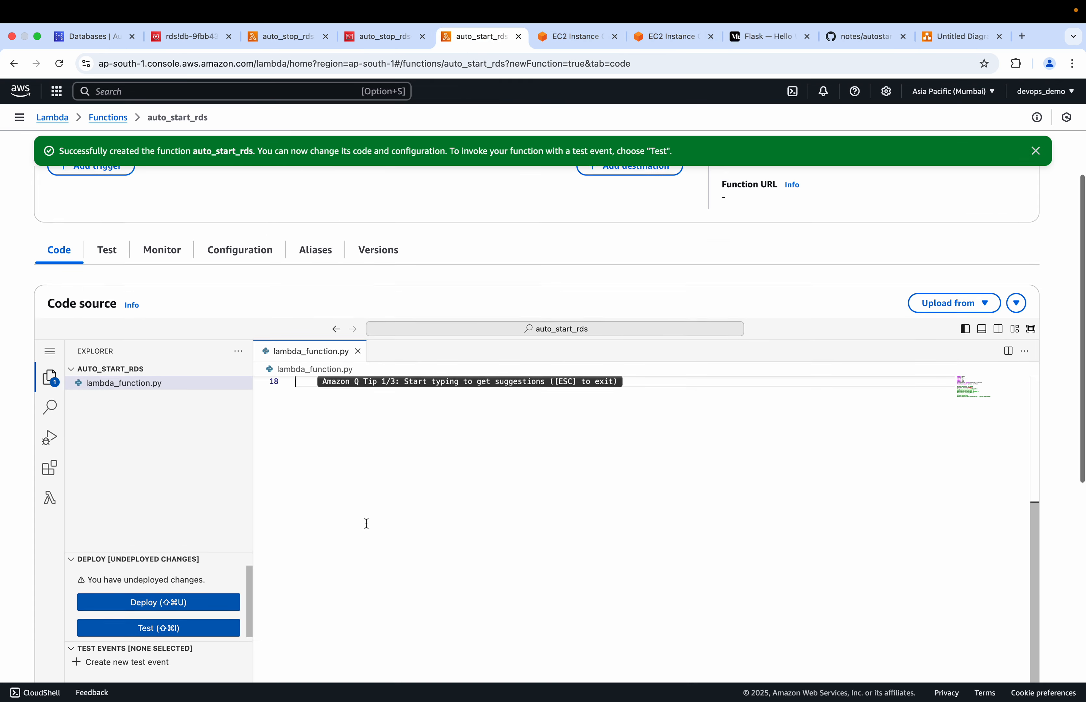
key(super+v)
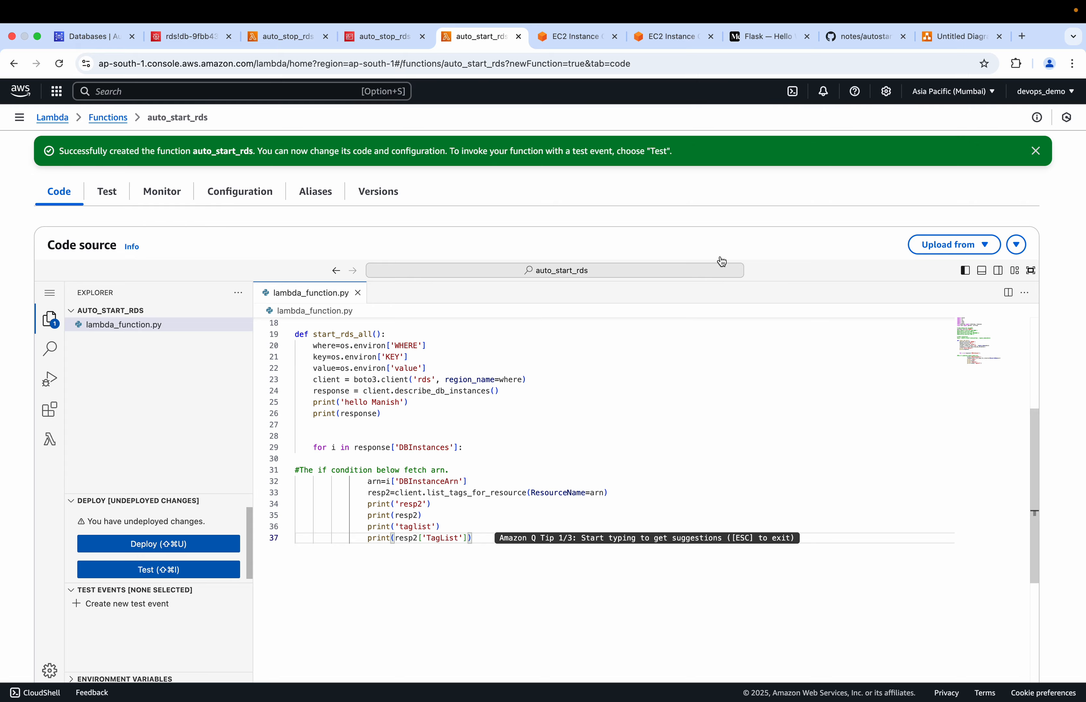
Append the tag-checking code and lambda_handler from the GitHub notes to lambda_function.py, and deploy auto_start_rds
click(847, 40)
scroll(491, 500, down, 5)
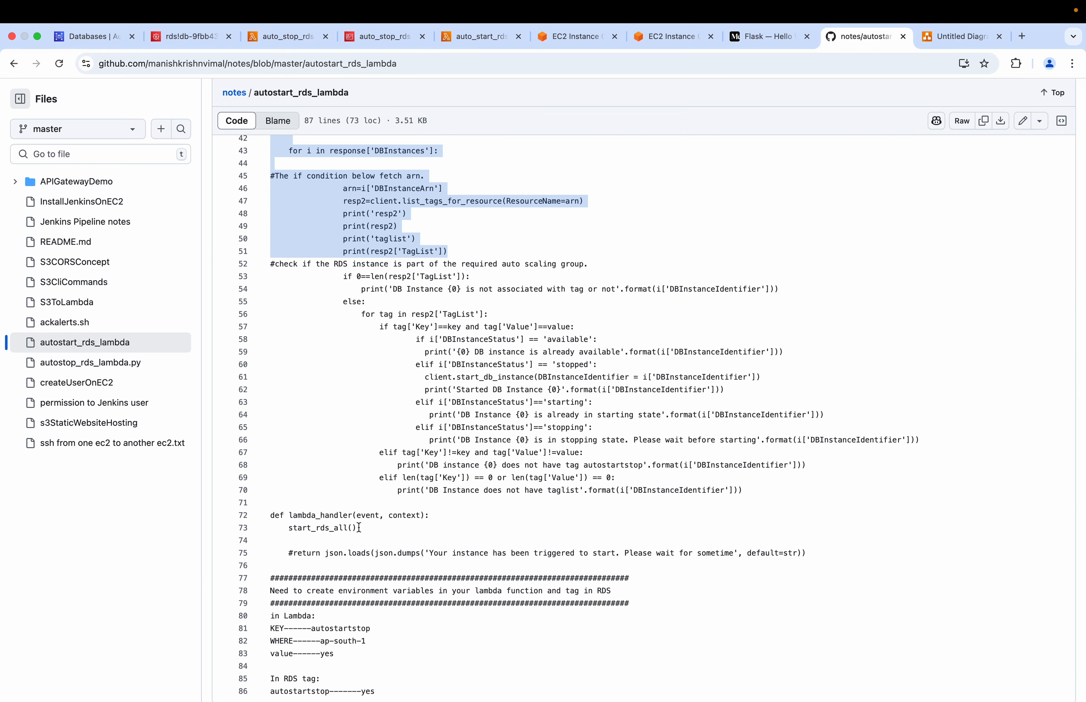
drag(360, 528, 264, 271)
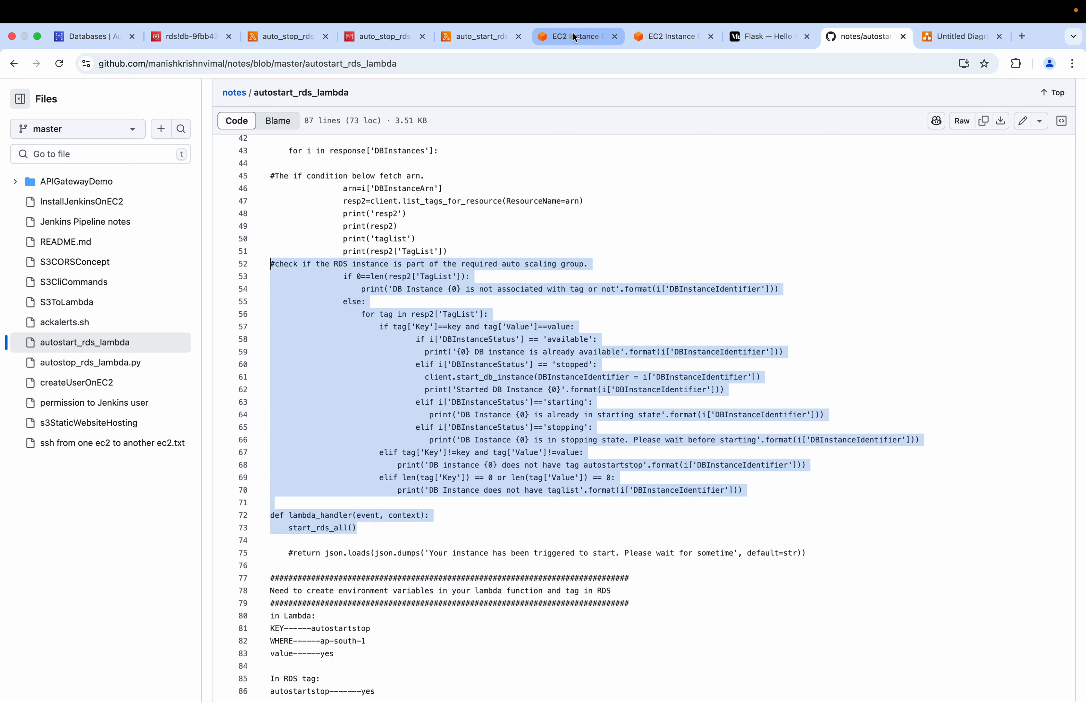
click(475, 37)
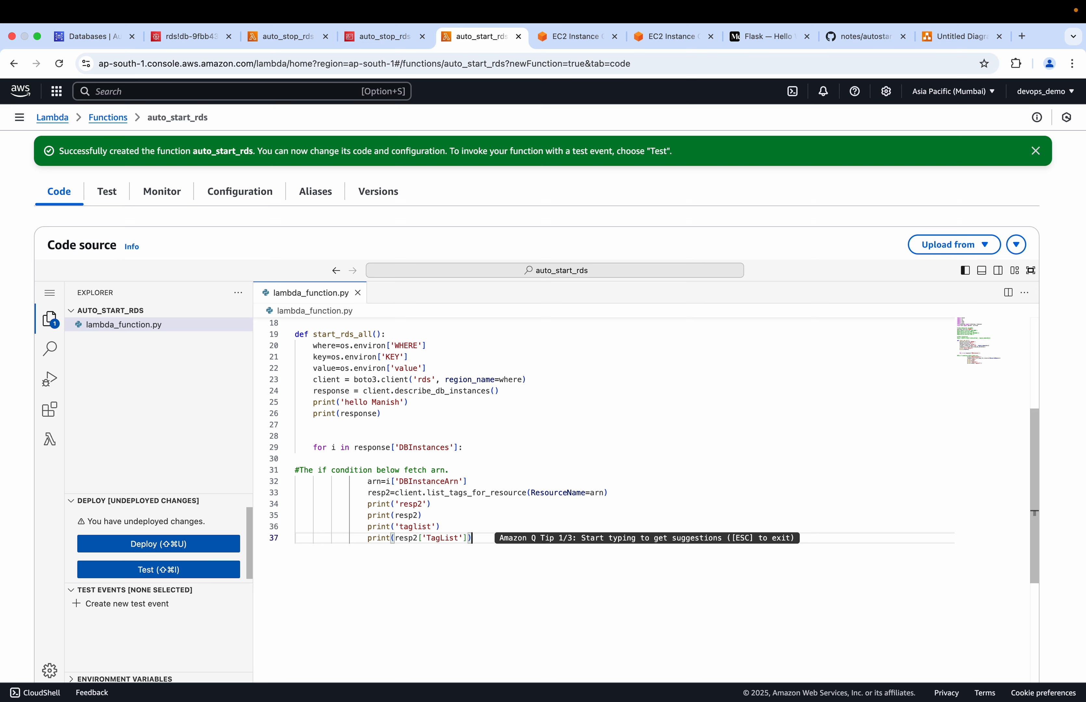
key(Return)
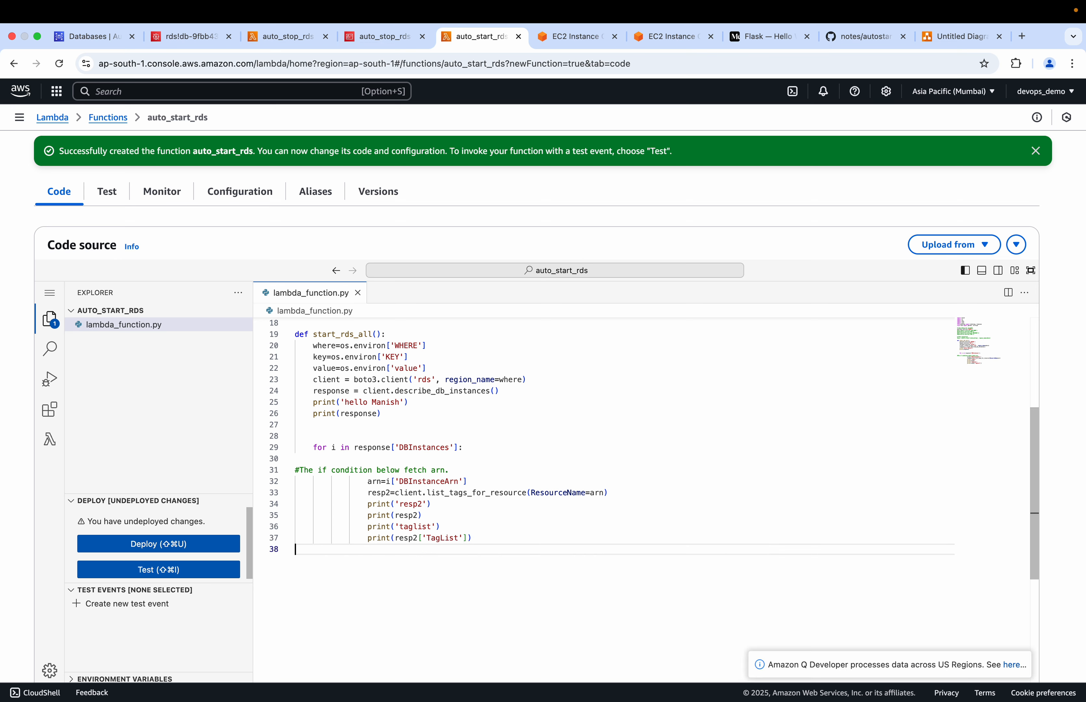
key(Return)
key(super+v)
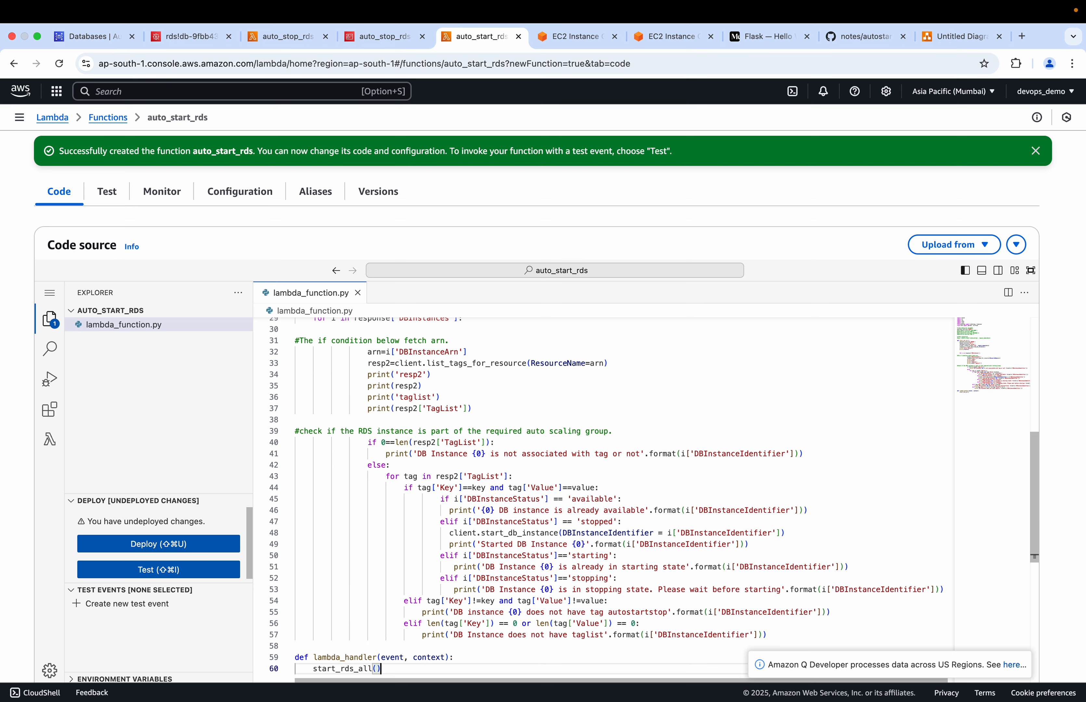
scroll(593, 456, down, 3)
click(193, 546)
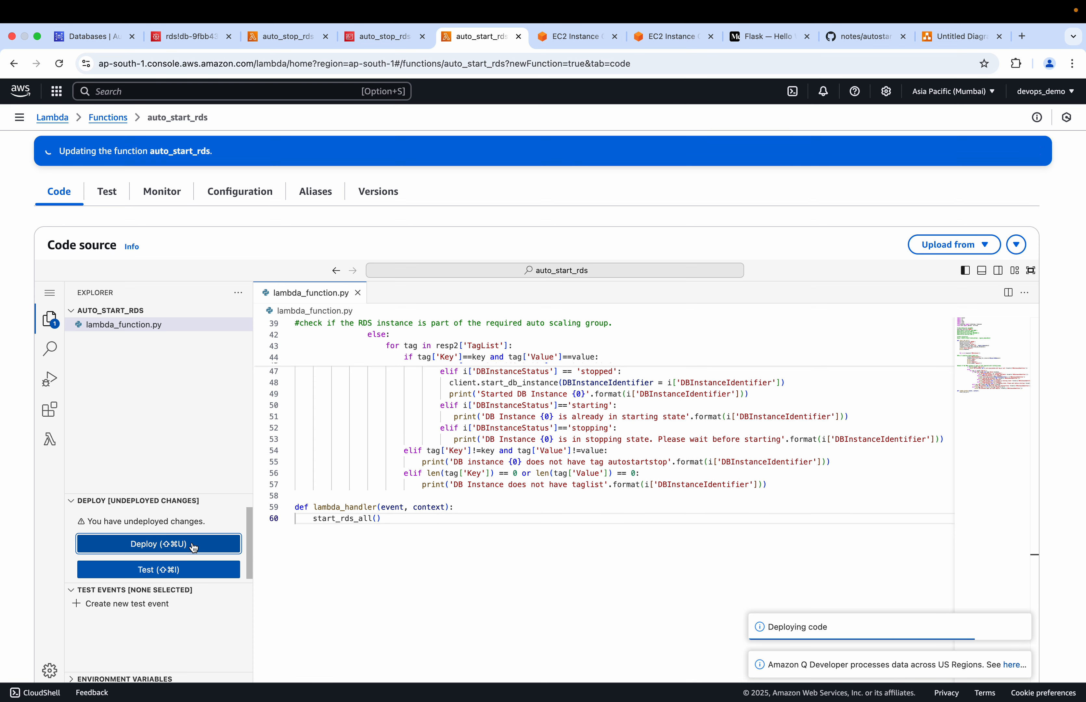
Edit auto_start_rds's environment variables and enter the key WHERE with the value ap-south-1
click(248, 193)
click(98, 406)
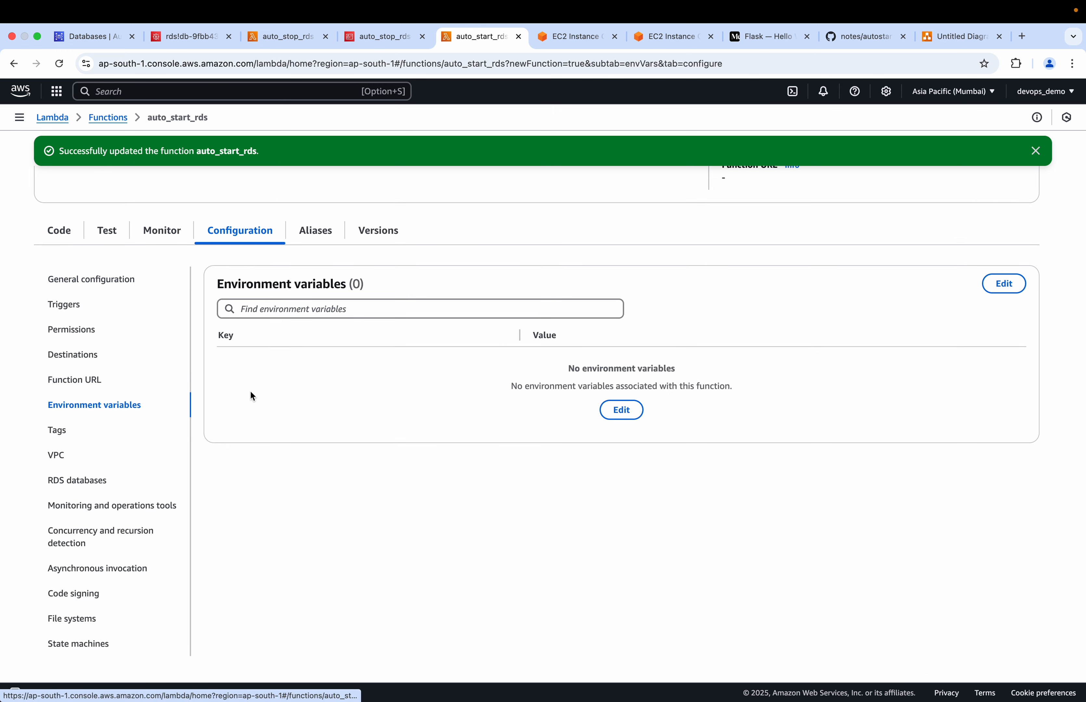
click(619, 411)
click(145, 252)
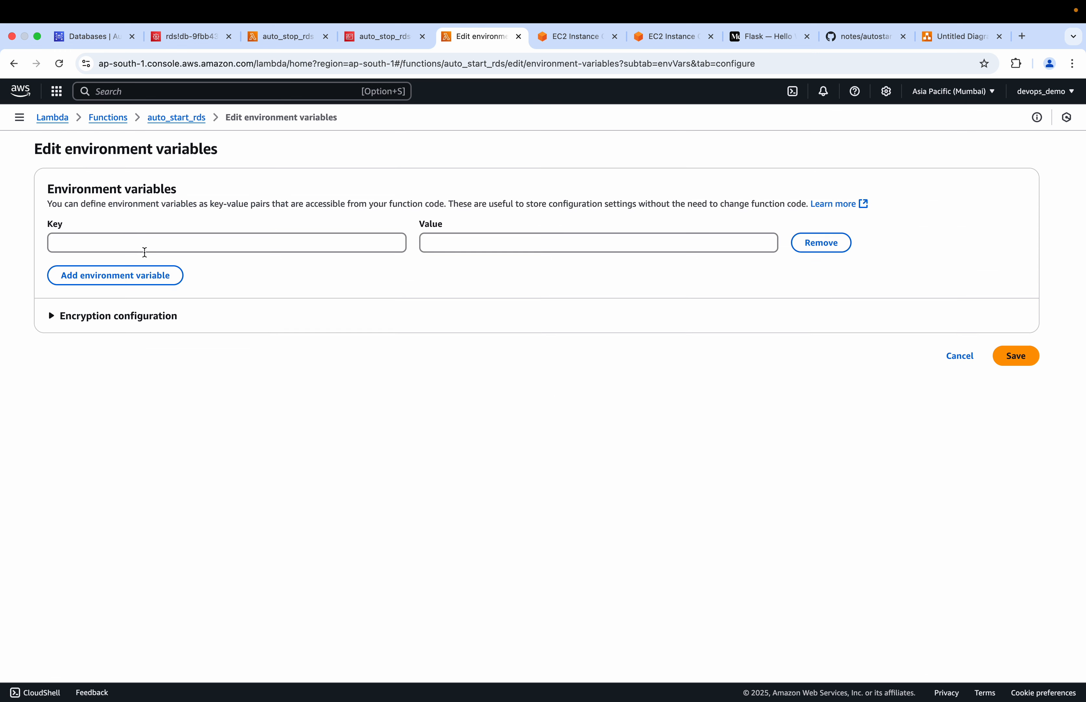
click(108, 244)
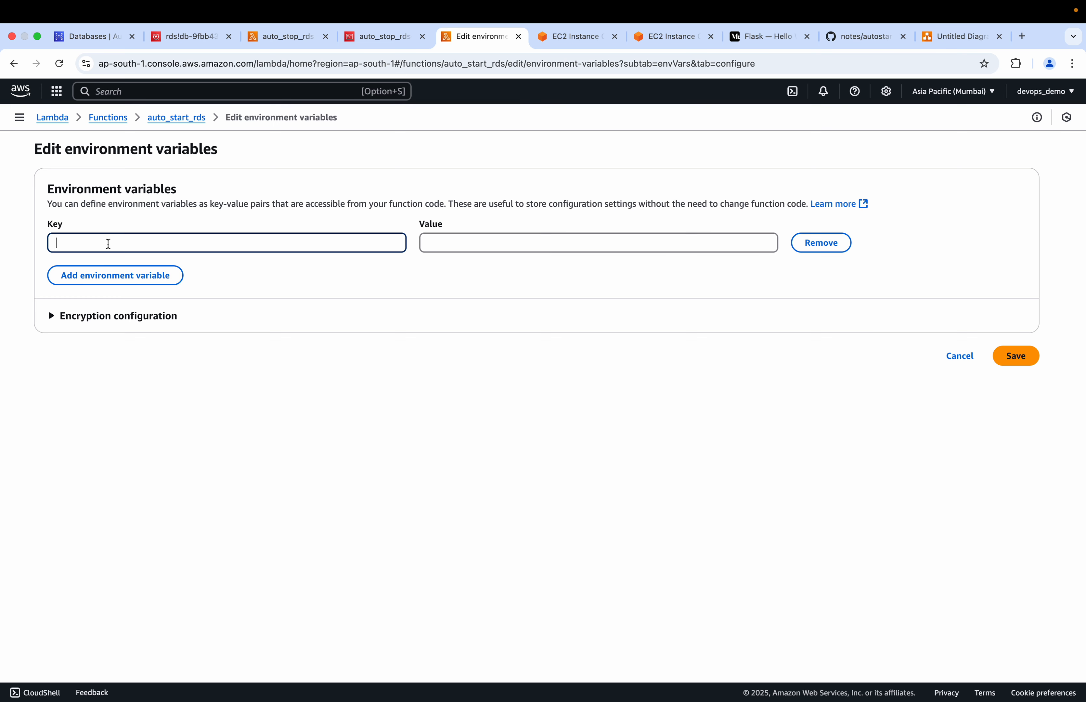
text(WHERE)
click(458, 241)
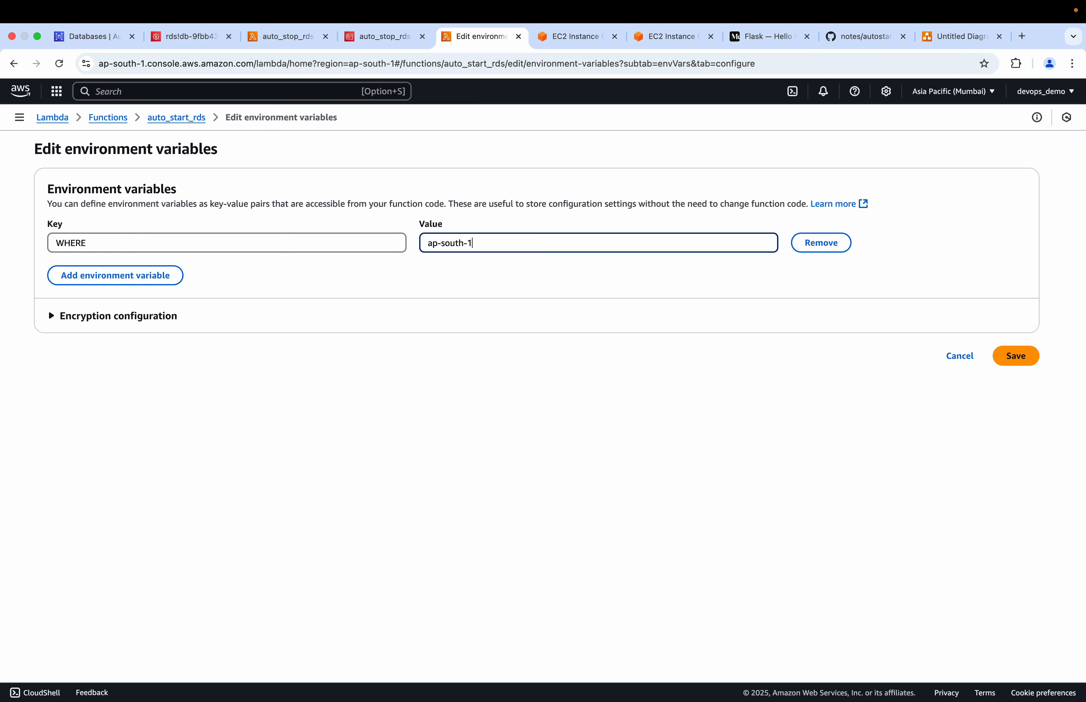
Add the environment variable KEY to auto_start_rds with the value utostartstop copied from the GitHub notes
click(149, 275)
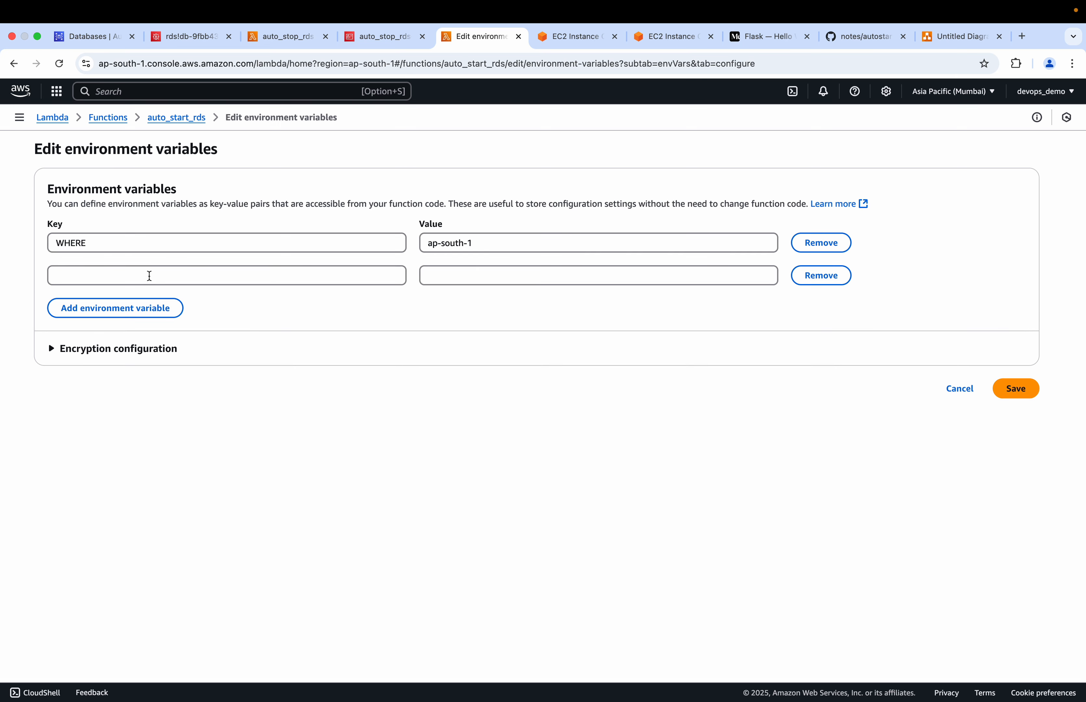
key(Caps_Lock)
click(149, 275)
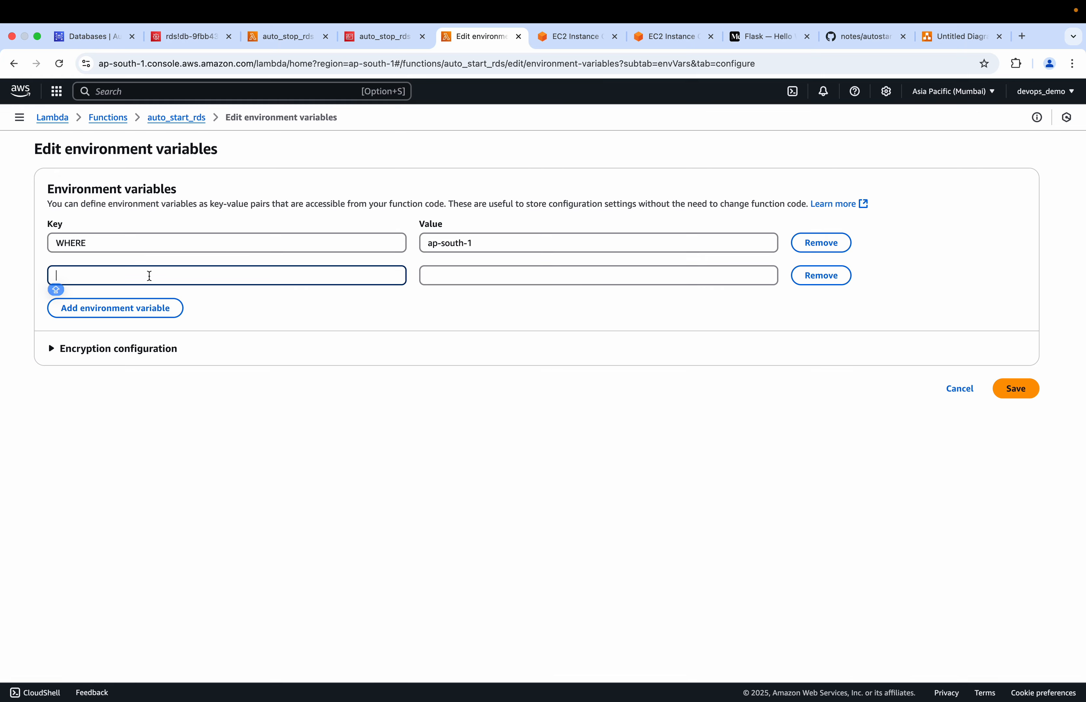
text(KEY)
click(464, 283)
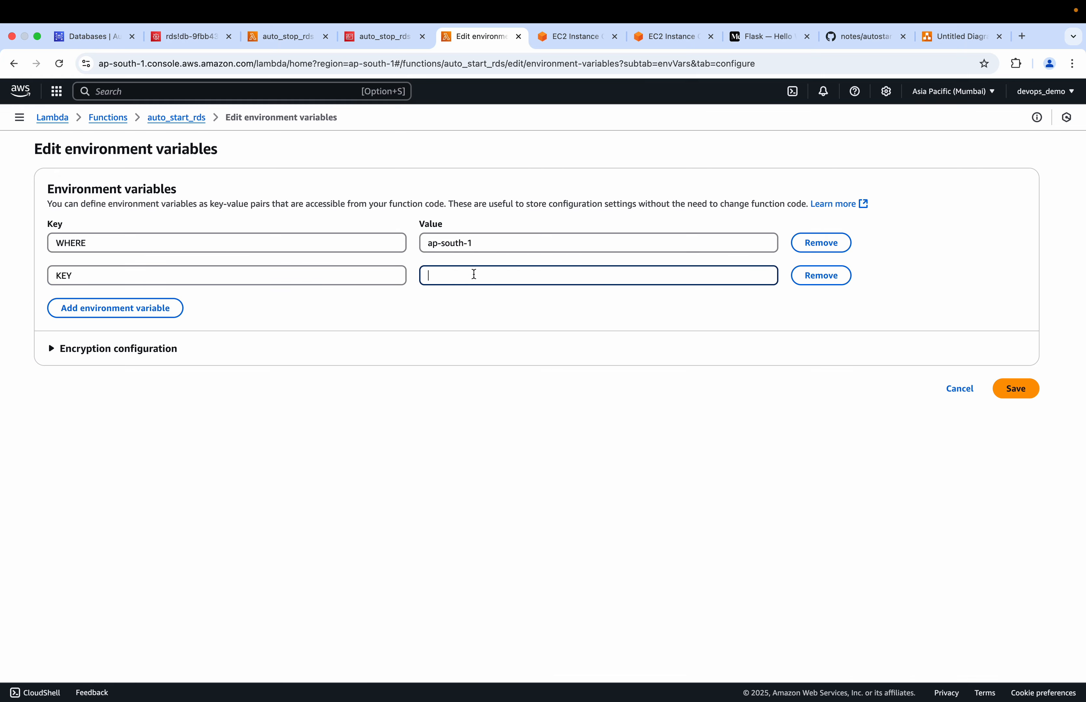
click(846, 36)
scroll(455, 551, down, 2)
scroll(455, 551, up, 1)
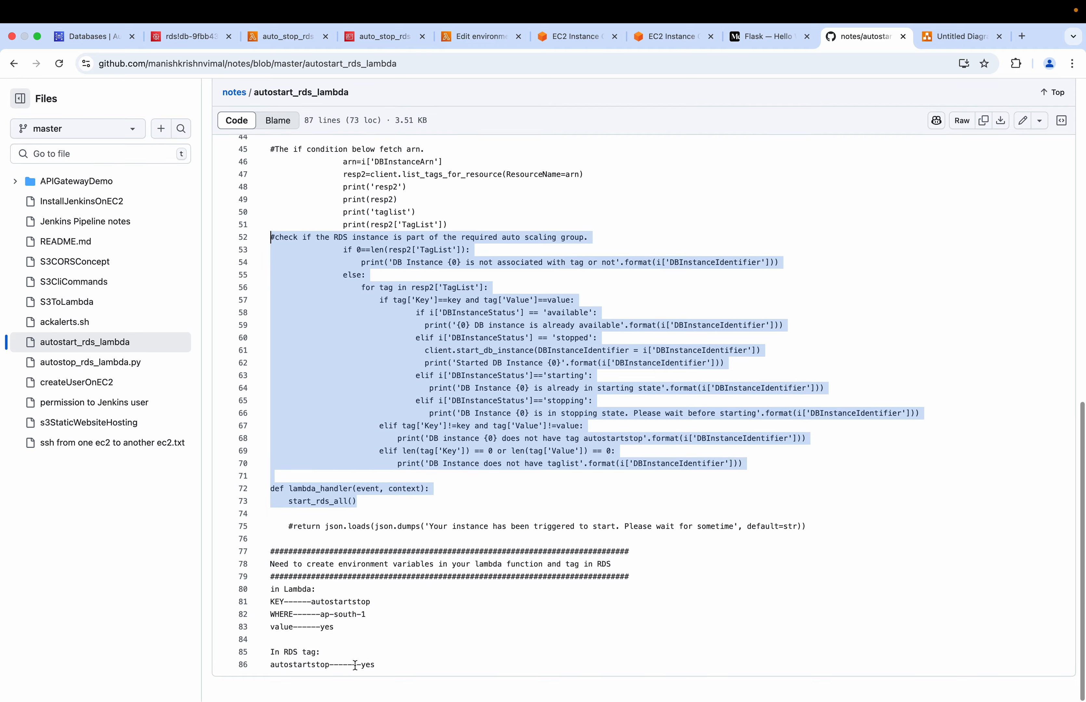
drag(372, 602, 319, 604)
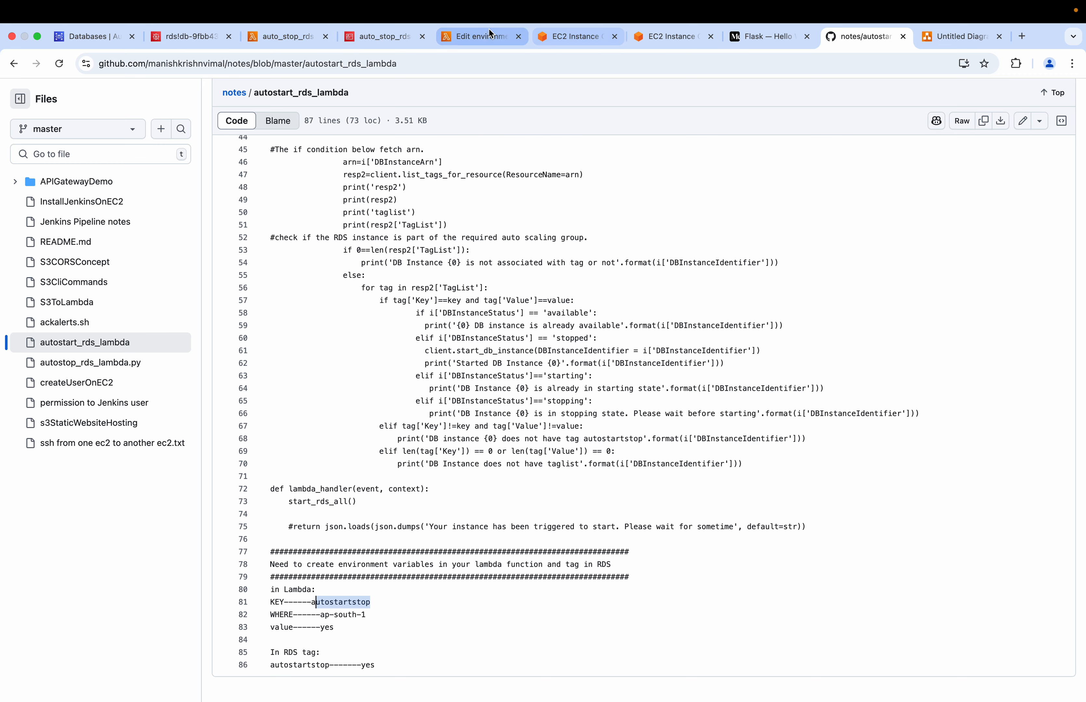
click(485, 36)
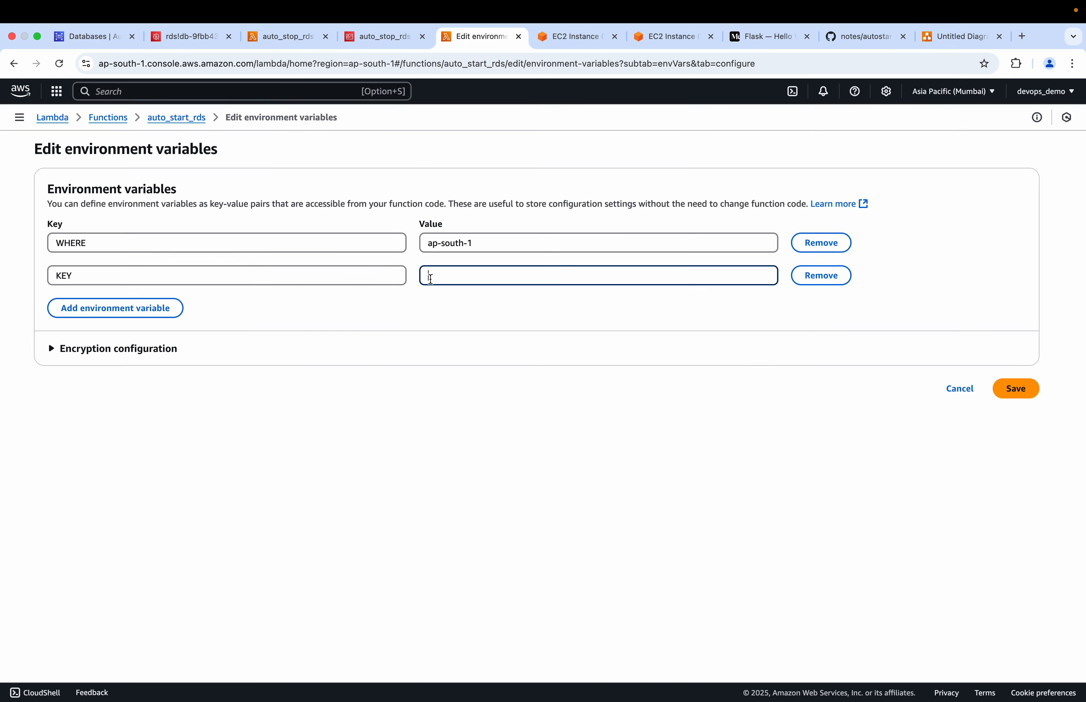
text(utostartstop)
Add a third environment variable named value, set it to yes, and save the environment variables
click(115, 308)
click(140, 309)
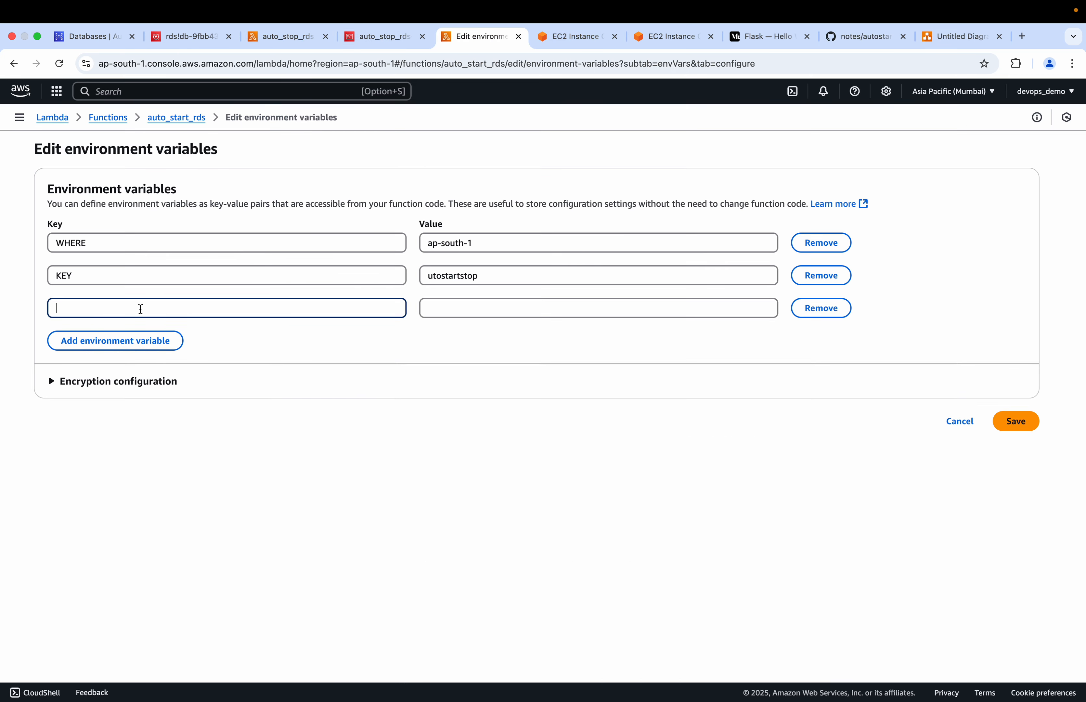
click(457, 305)
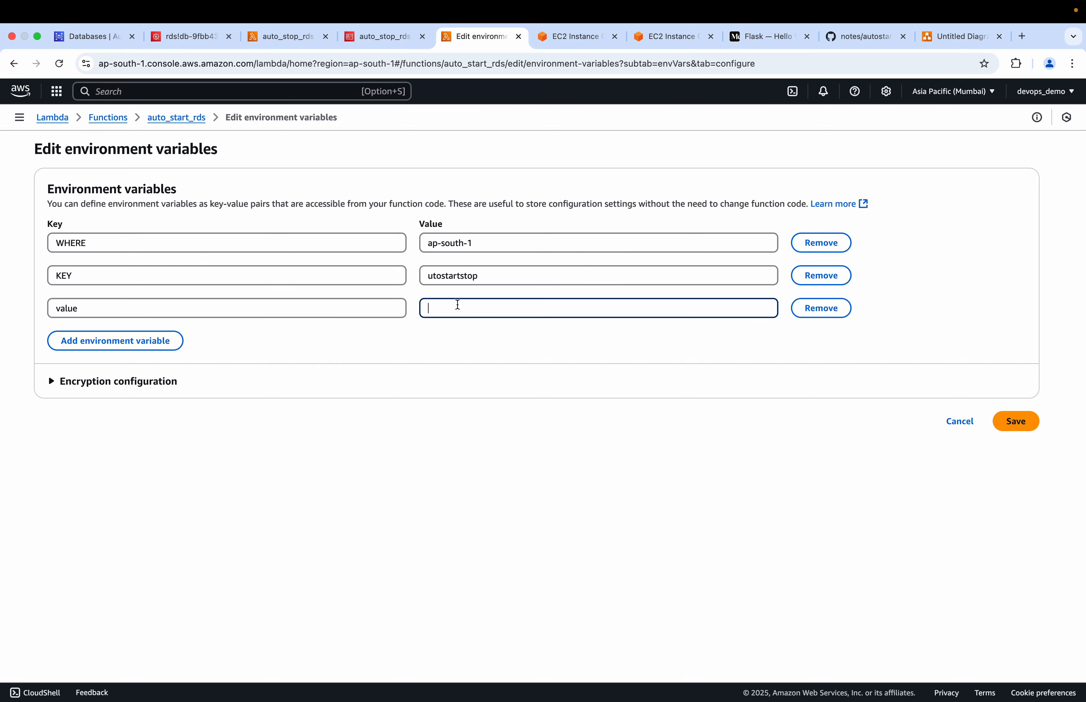
click(860, 37)
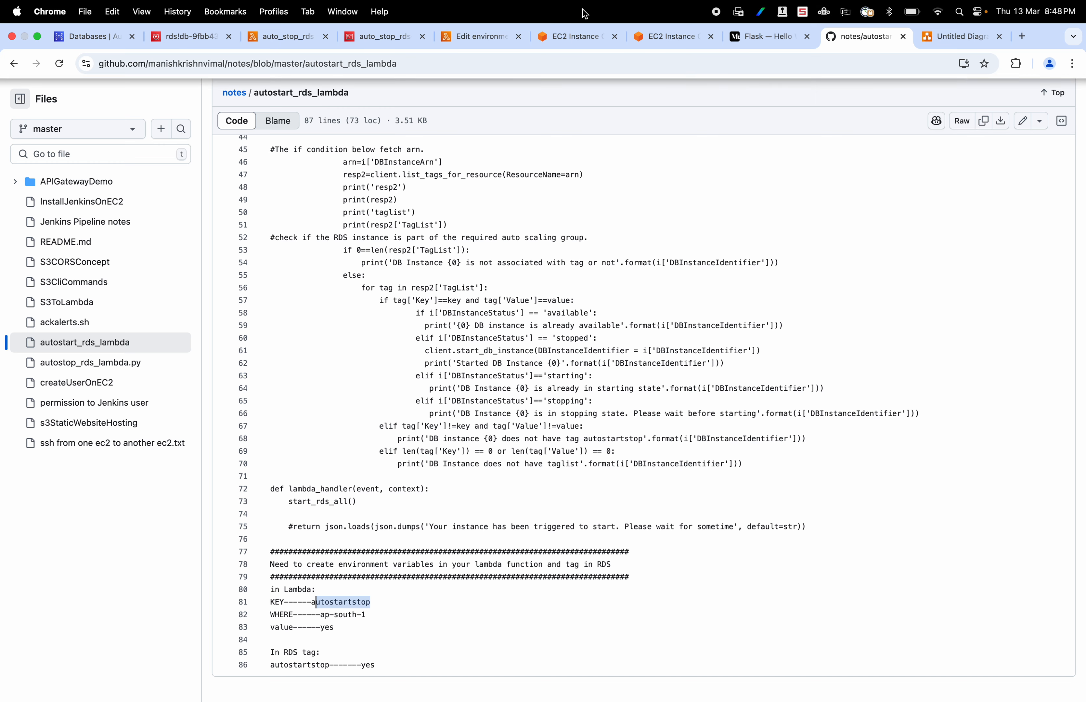
click(491, 39)
text(yes)
click(1018, 421)
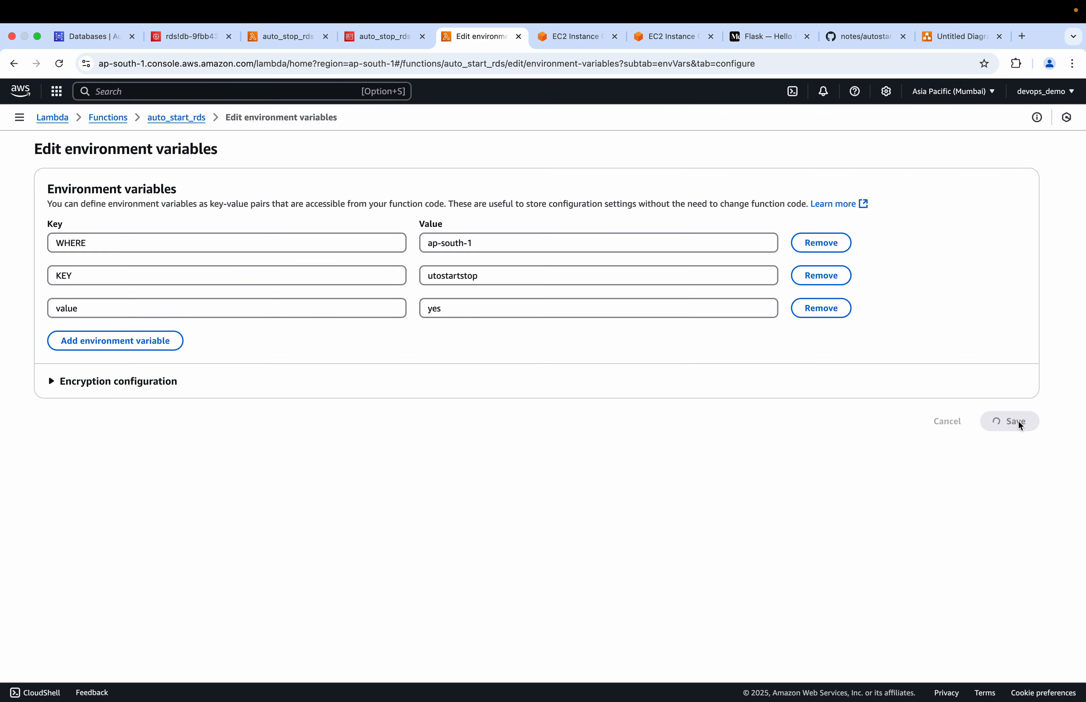
Review auto_start_rds's saved environment variables and the permissions of its execution role
scroll(444, 511, down, 1)
scroll(443, 511, down, 5)
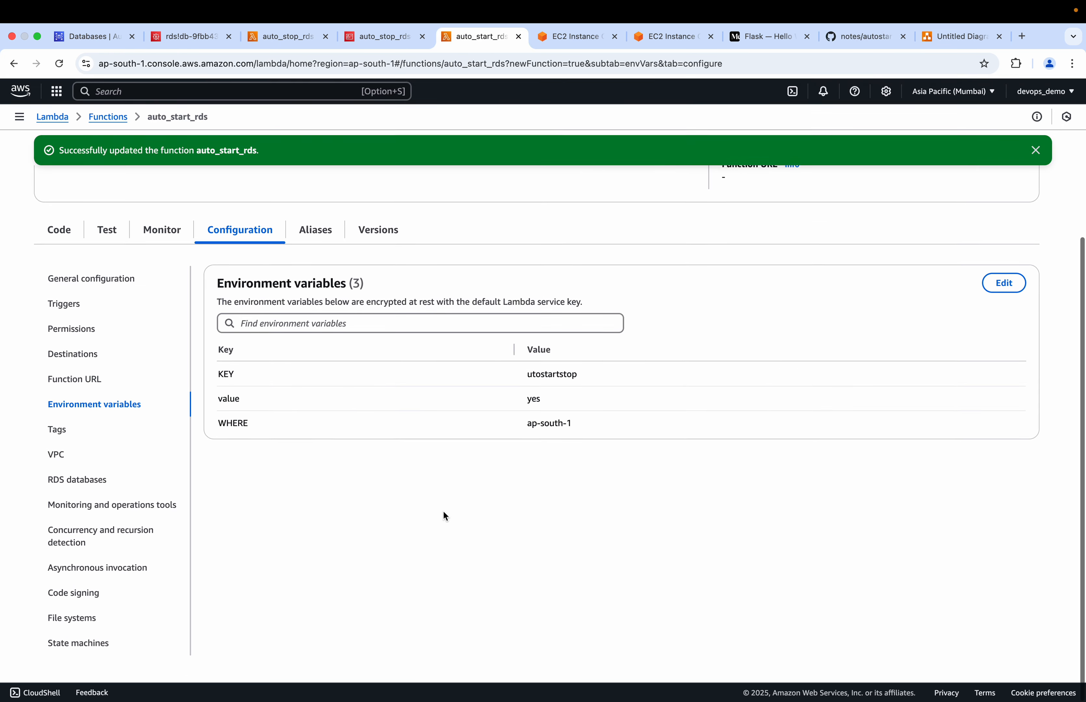
click(76, 330)
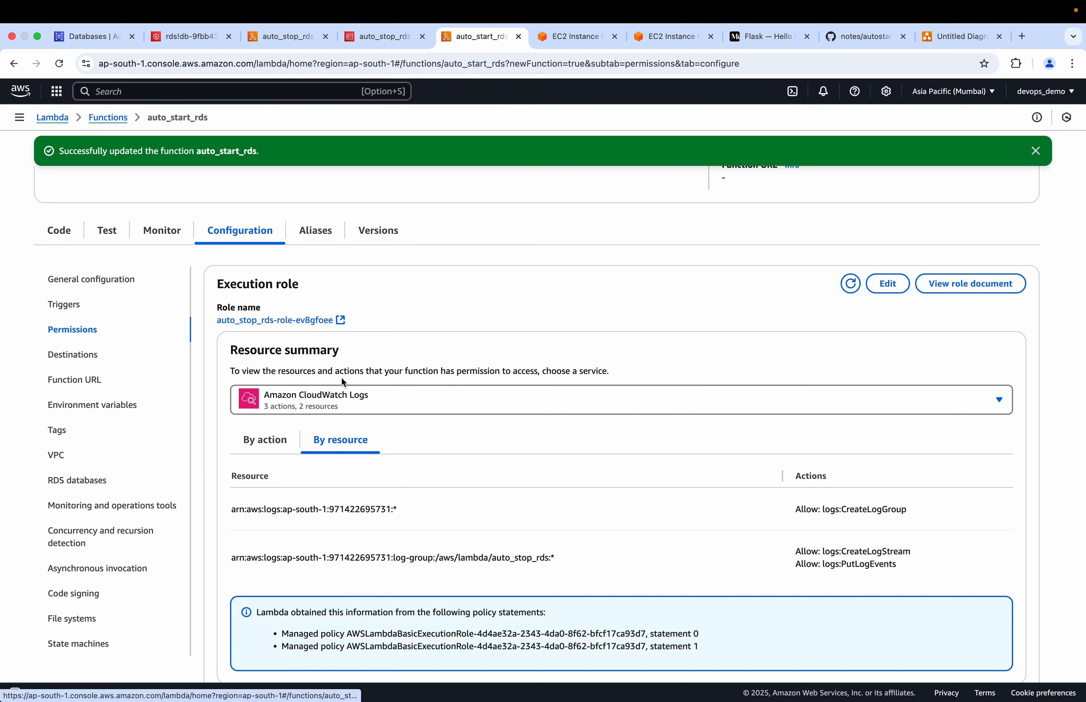
scroll(336, 377, down, 1)
scroll(337, 382, up, 5)
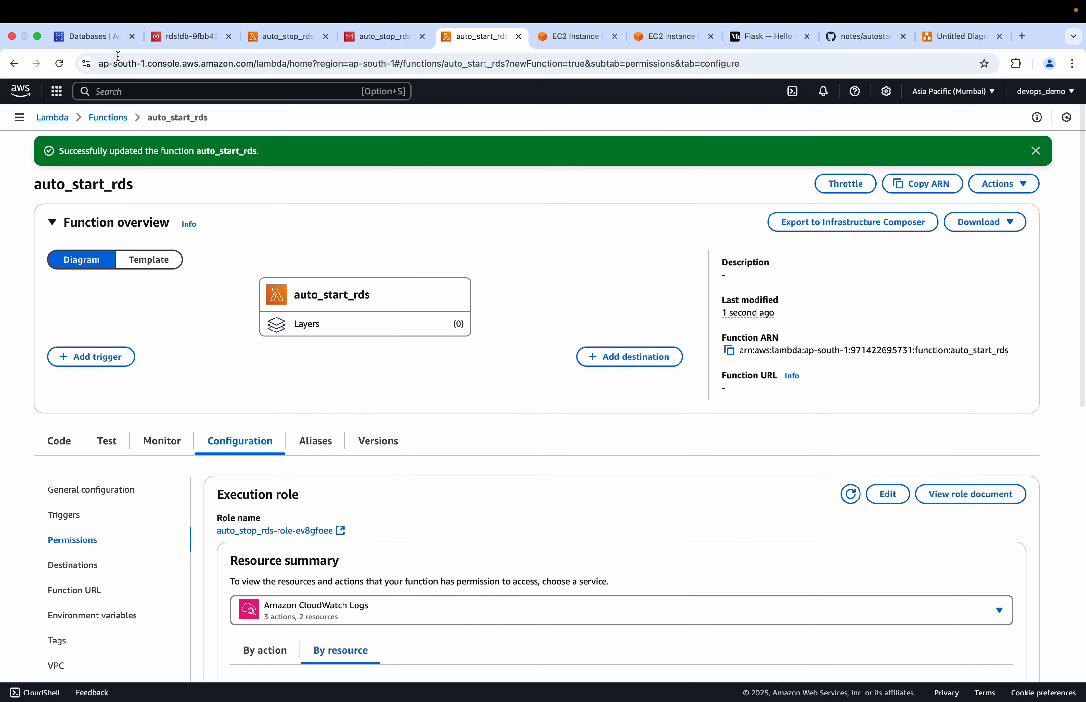
Open demo-db's details in the RDS console, dismiss the creation notice, and reload the page to check its status
click(86, 37)
click(718, 211)
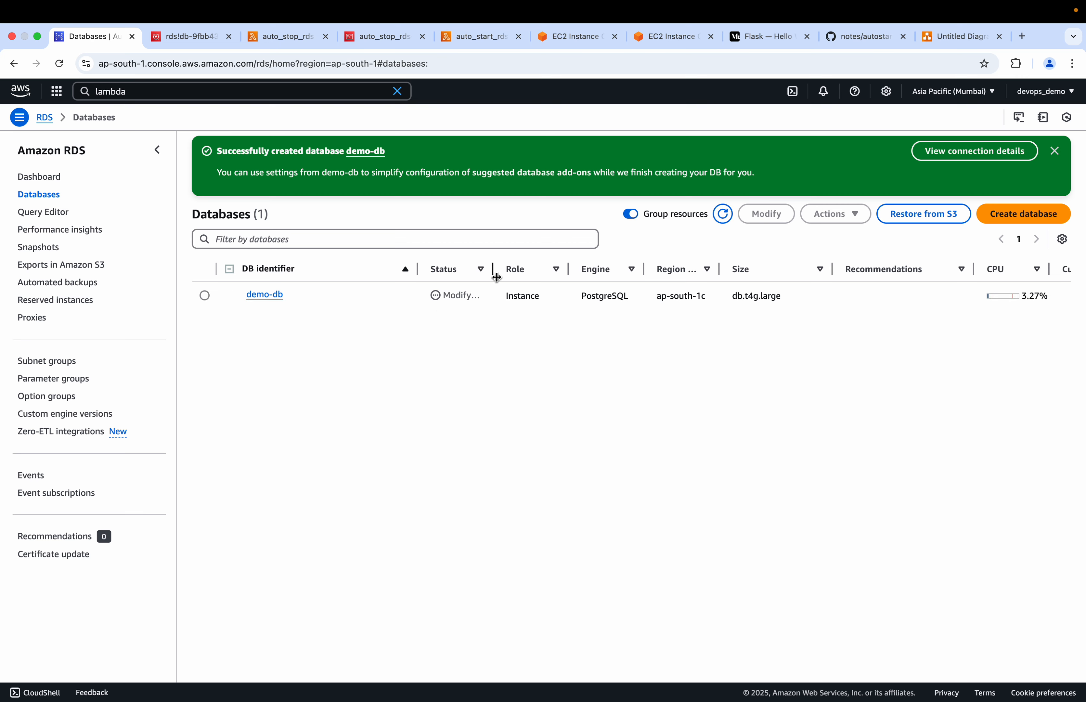
click(266, 295)
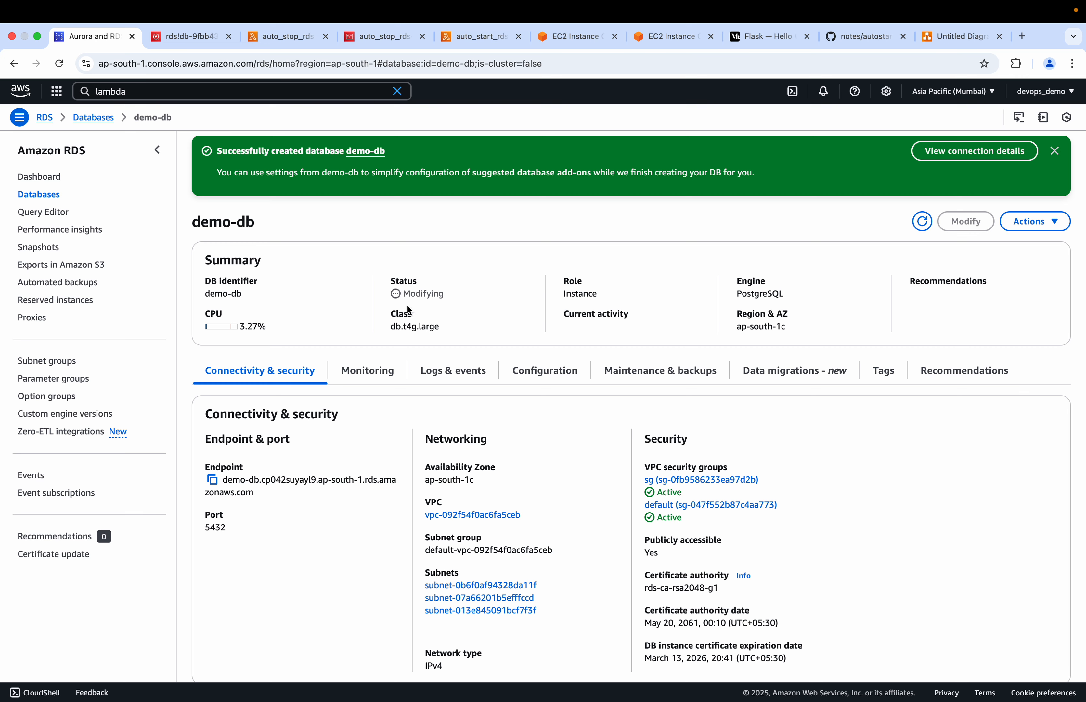
click(1055, 151)
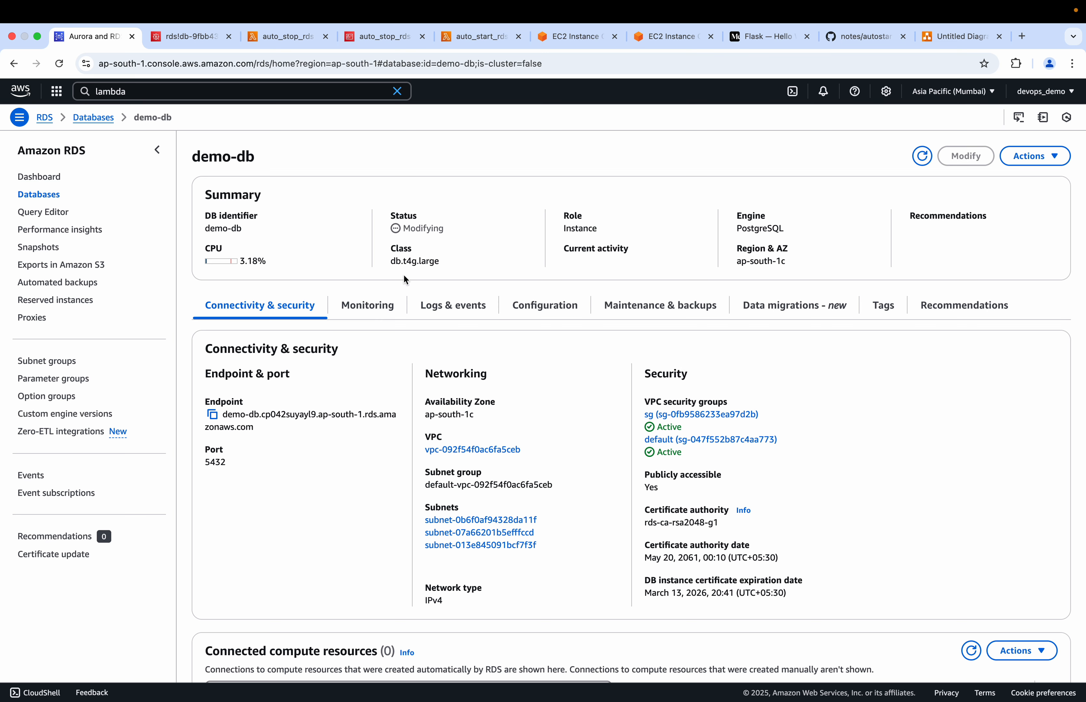
click(59, 64)
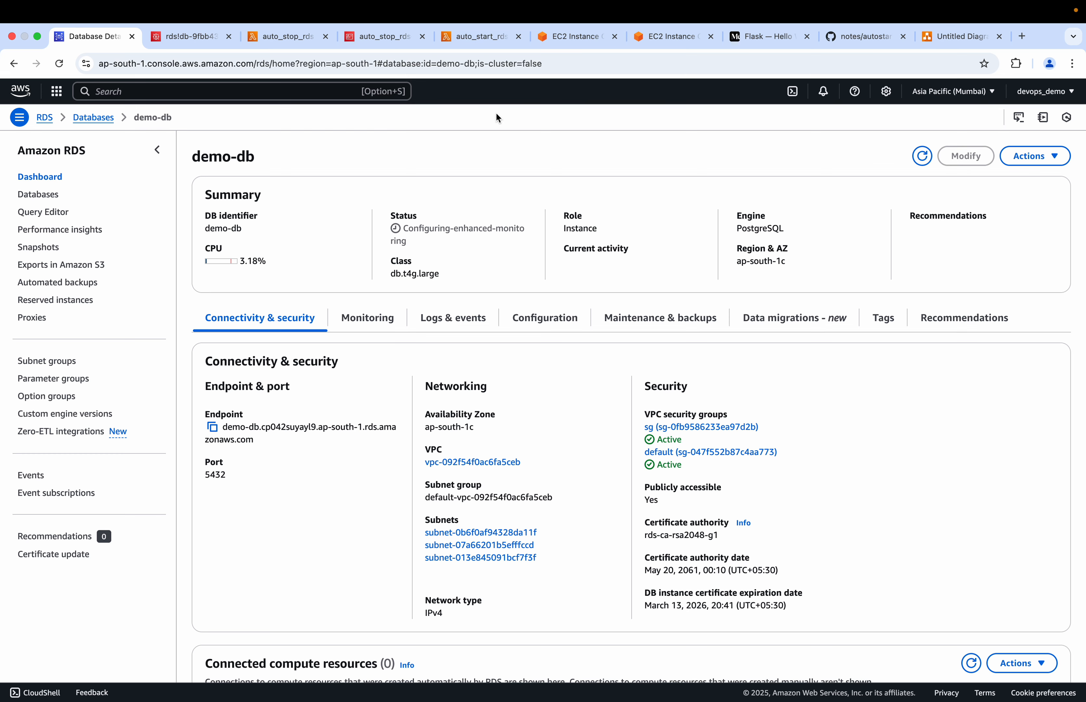
Open autostop_rds_lambda.py in the GitHub notes and examine how shut_rds_all uses the WHERE, KEY and value variables listed for Lambda
click(865, 39)
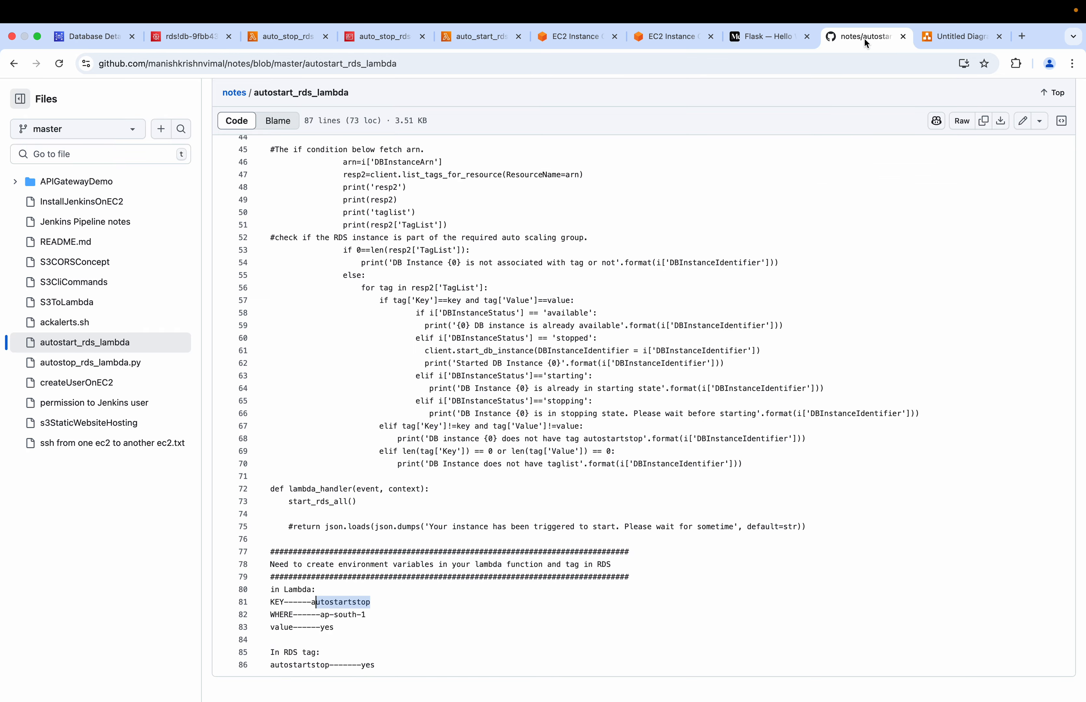
scroll(496, 305, up, 3)
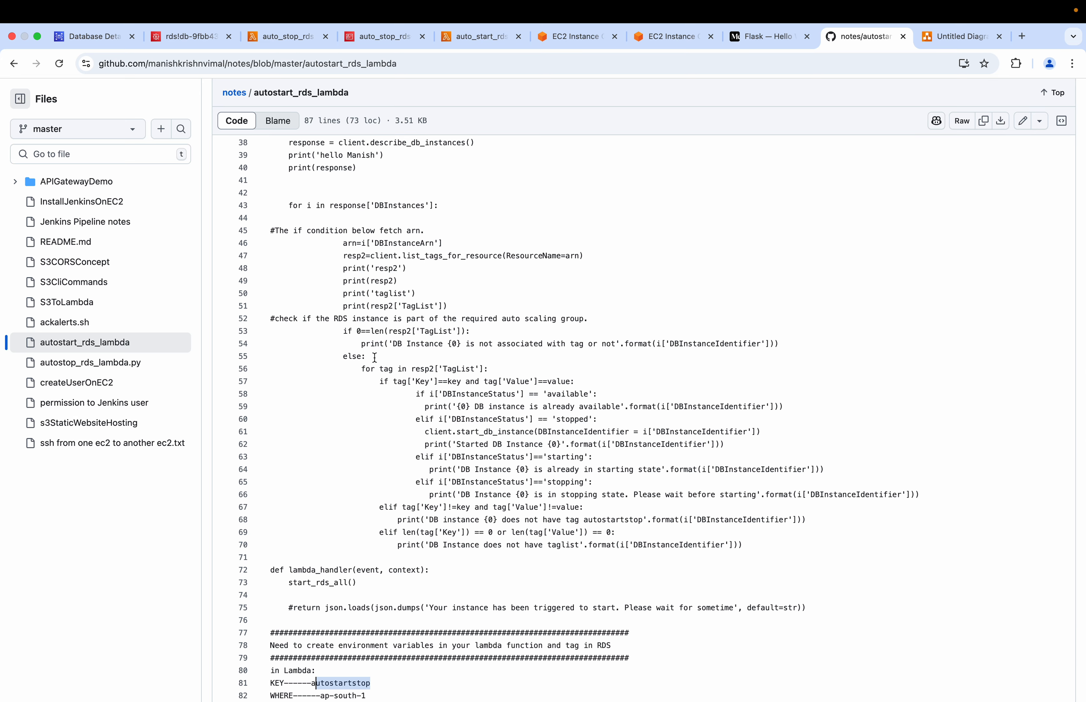
click(87, 364)
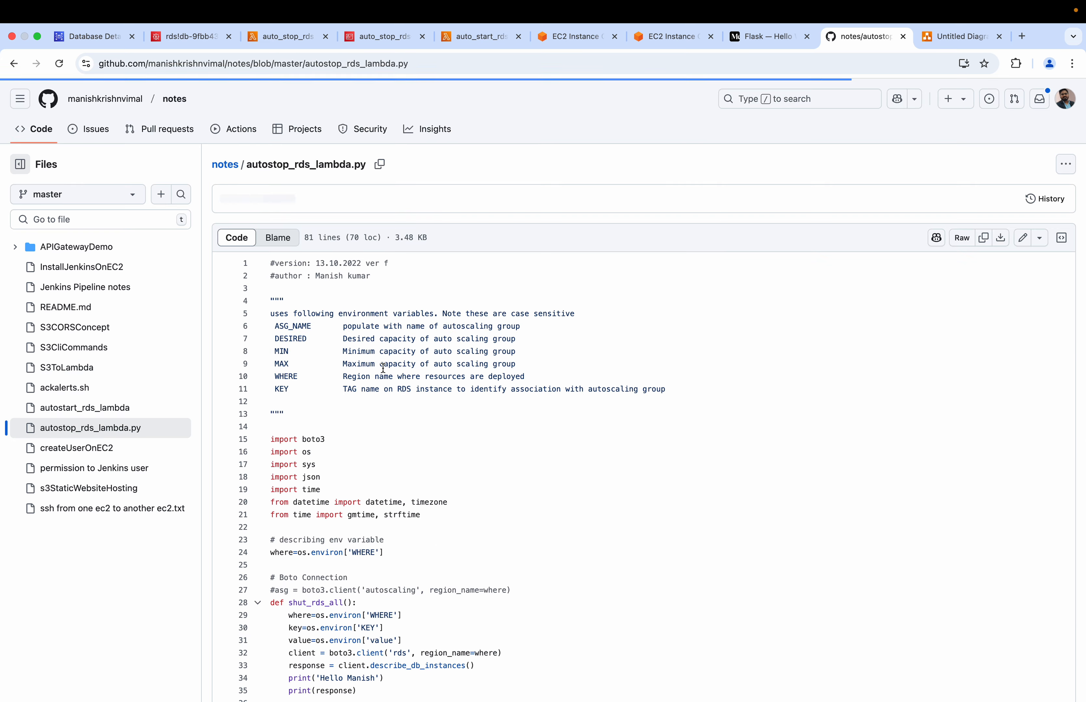
scroll(383, 368, down, 5)
scroll(334, 296, up, 2)
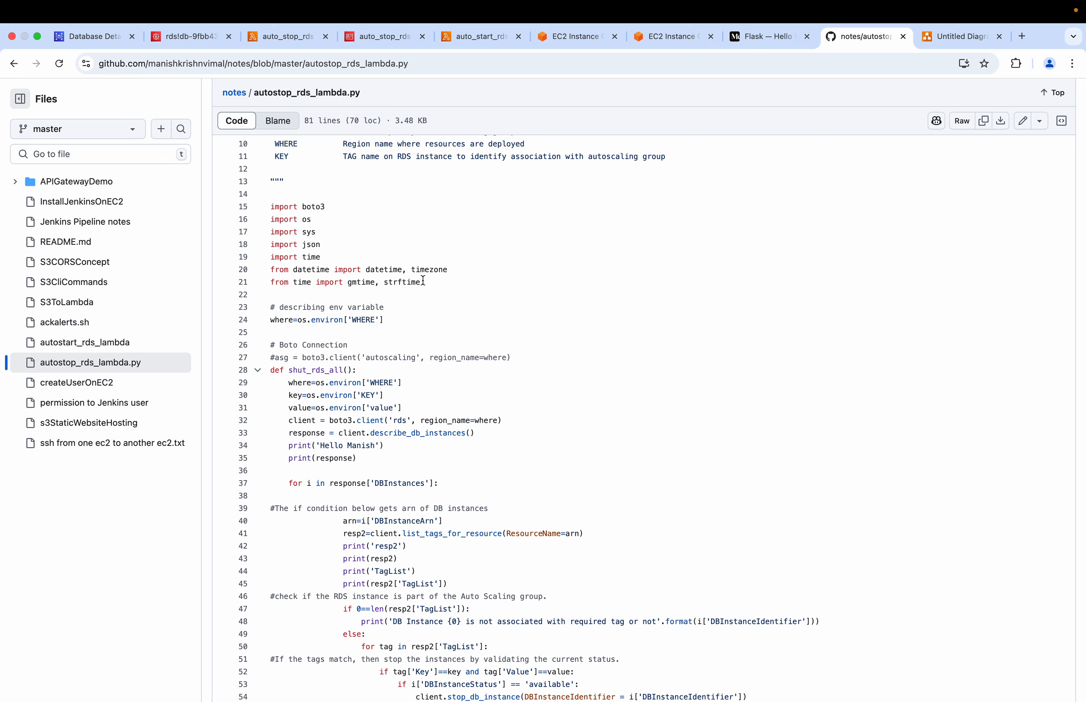
scroll(424, 280, down, 5)
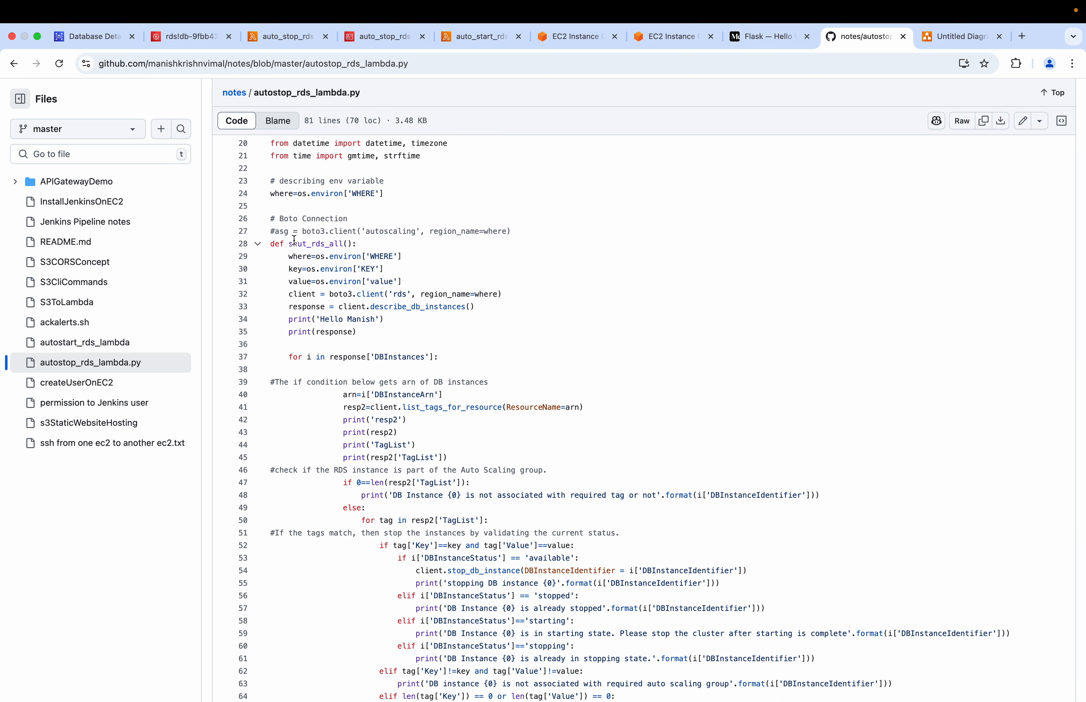
drag(316, 256, 404, 259)
scroll(404, 259, down, 2)
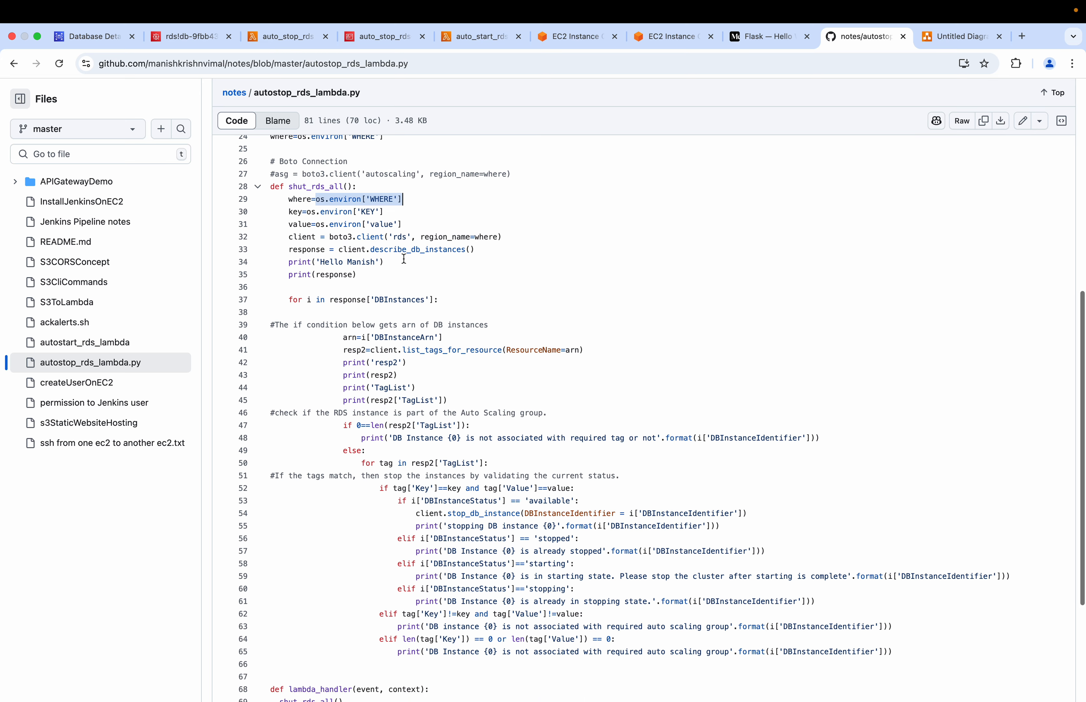
scroll(404, 319, down, 8)
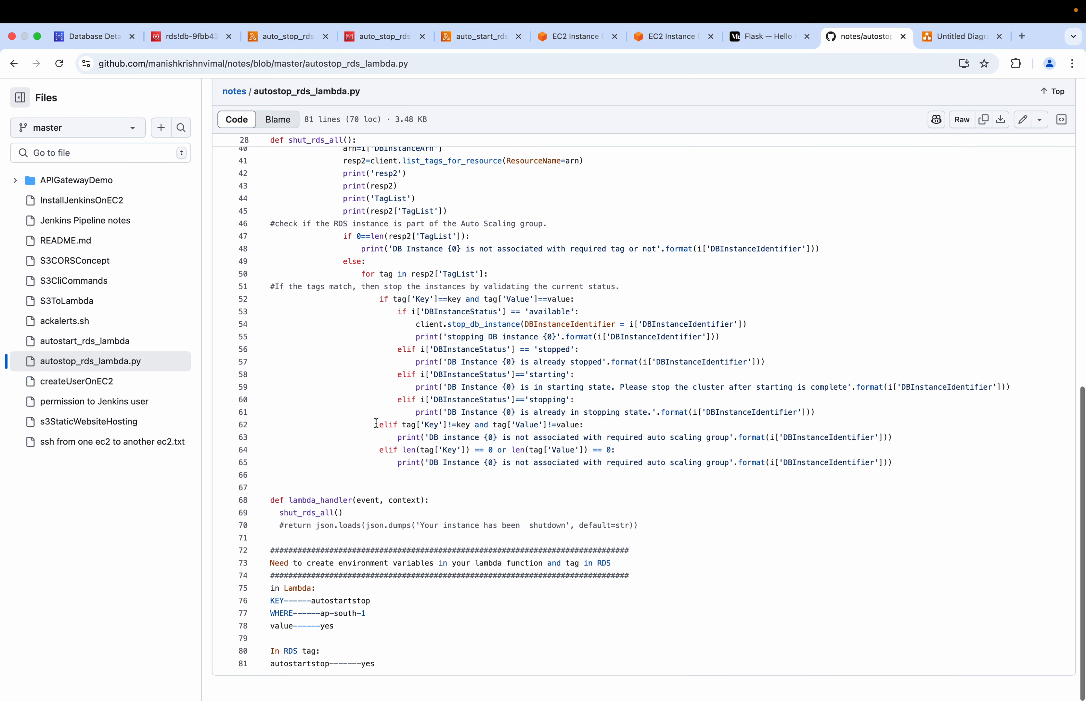
drag(321, 617, 368, 615)
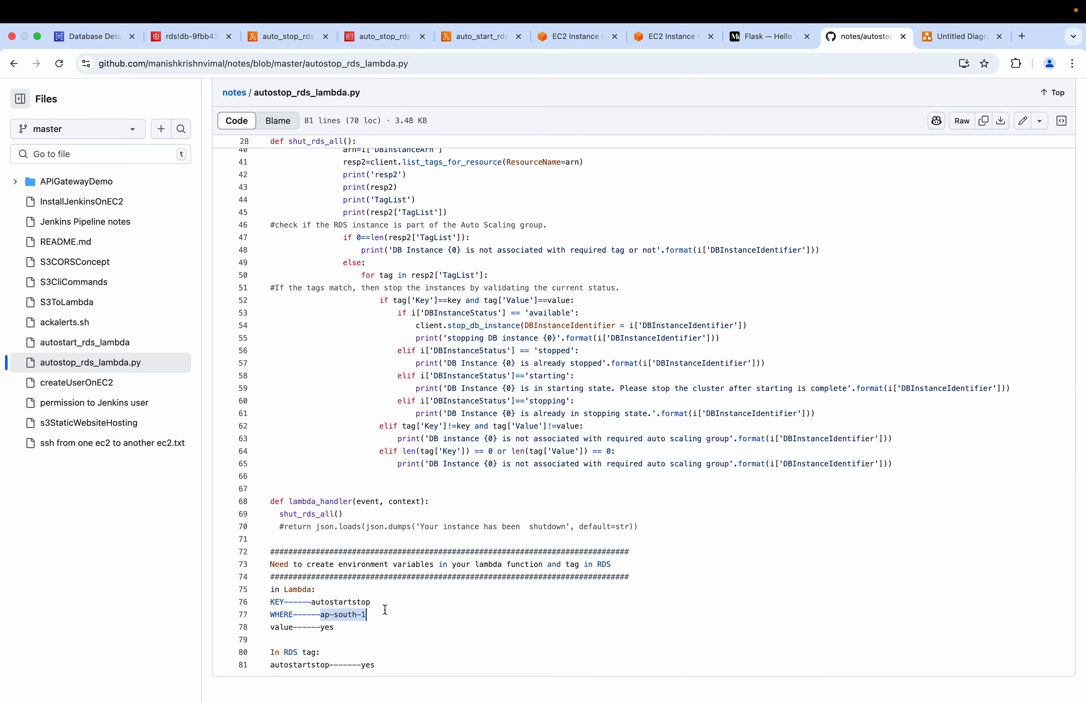
scroll(411, 366, up, 5)
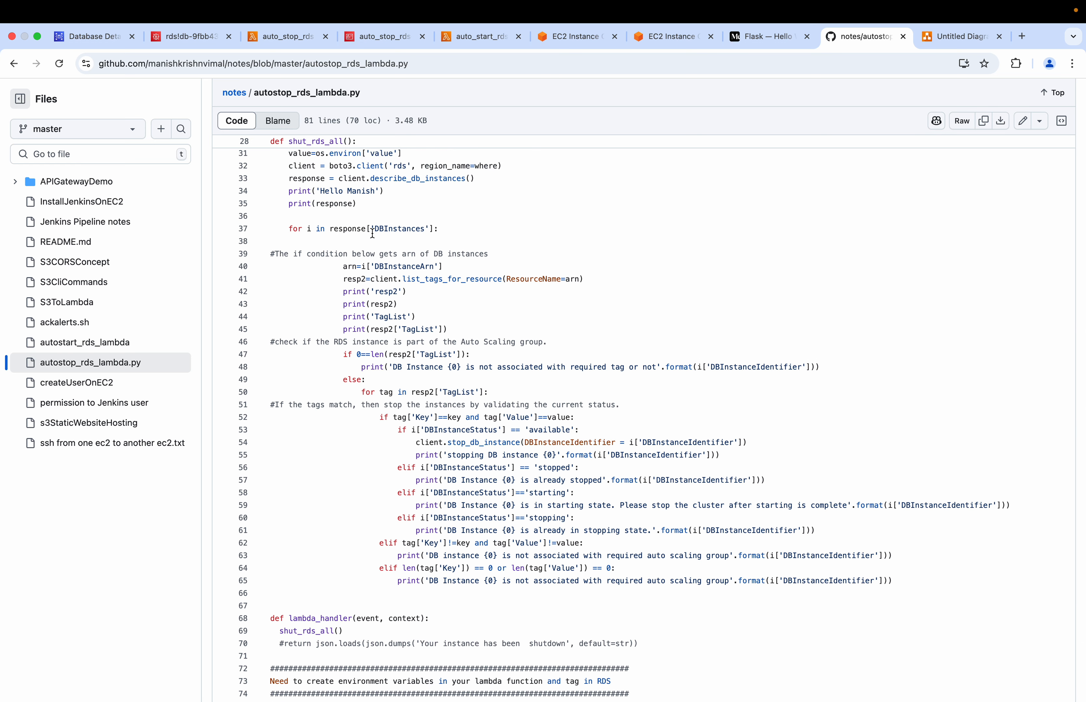
scroll(373, 233, up, 5)
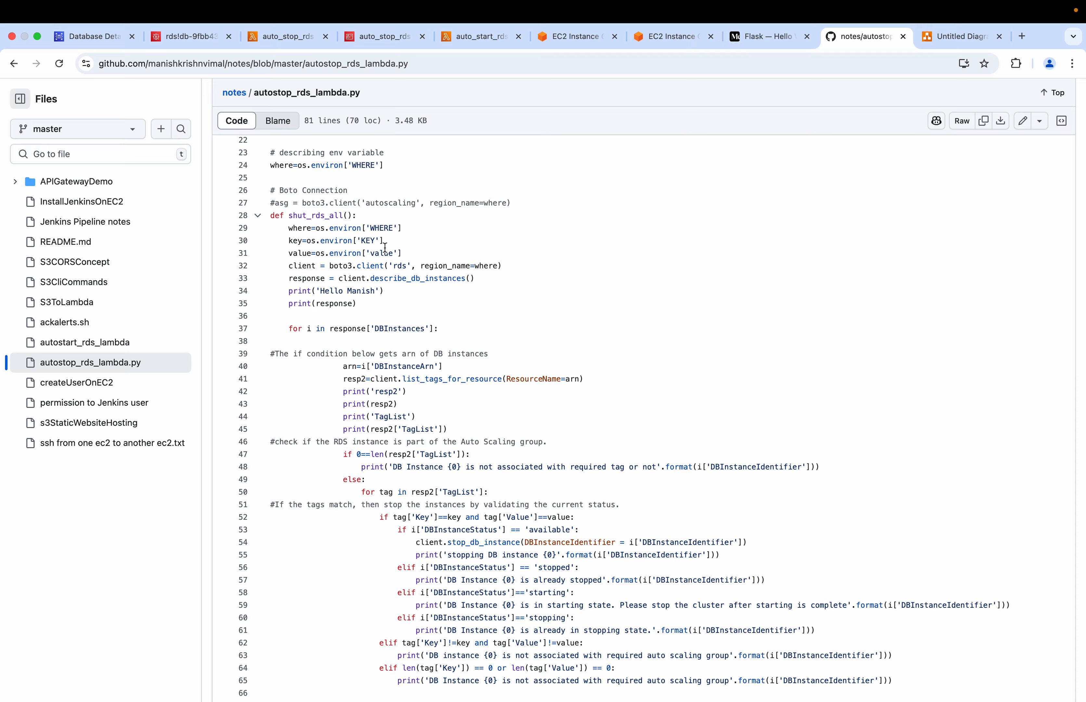
scroll(386, 242, down, 10)
scroll(381, 493, up, 7)
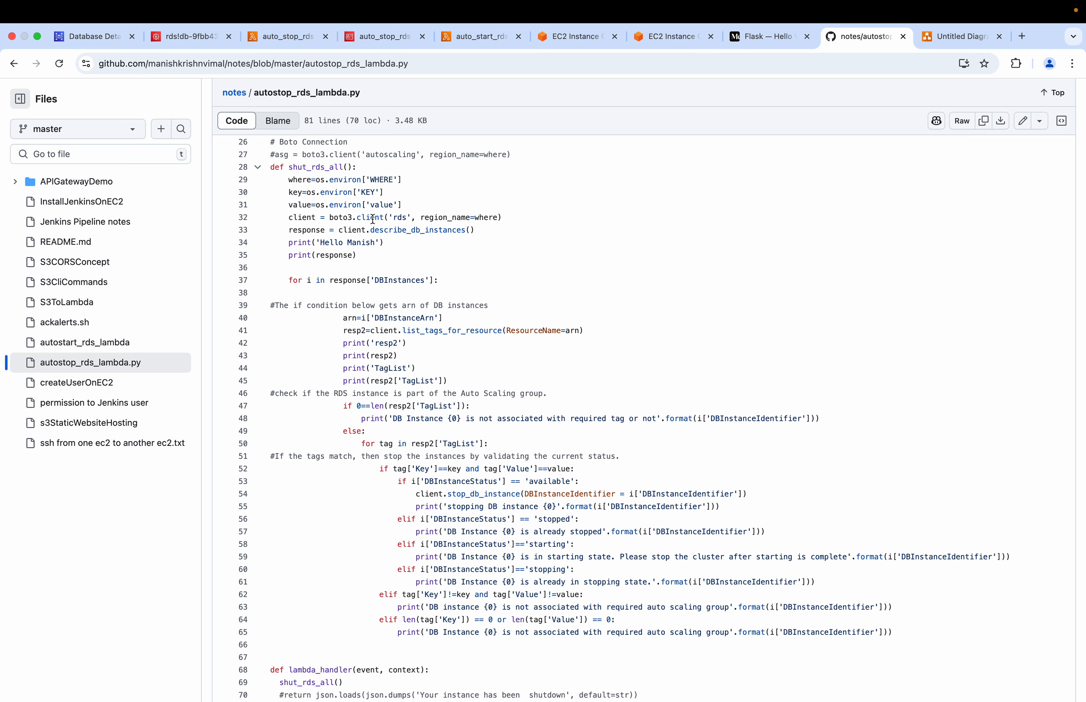
Examine shut_rds_all's code from the boto3 rds client and describe_db_instances through the DBInstances loop to list_tags_for_resource
click(397, 219)
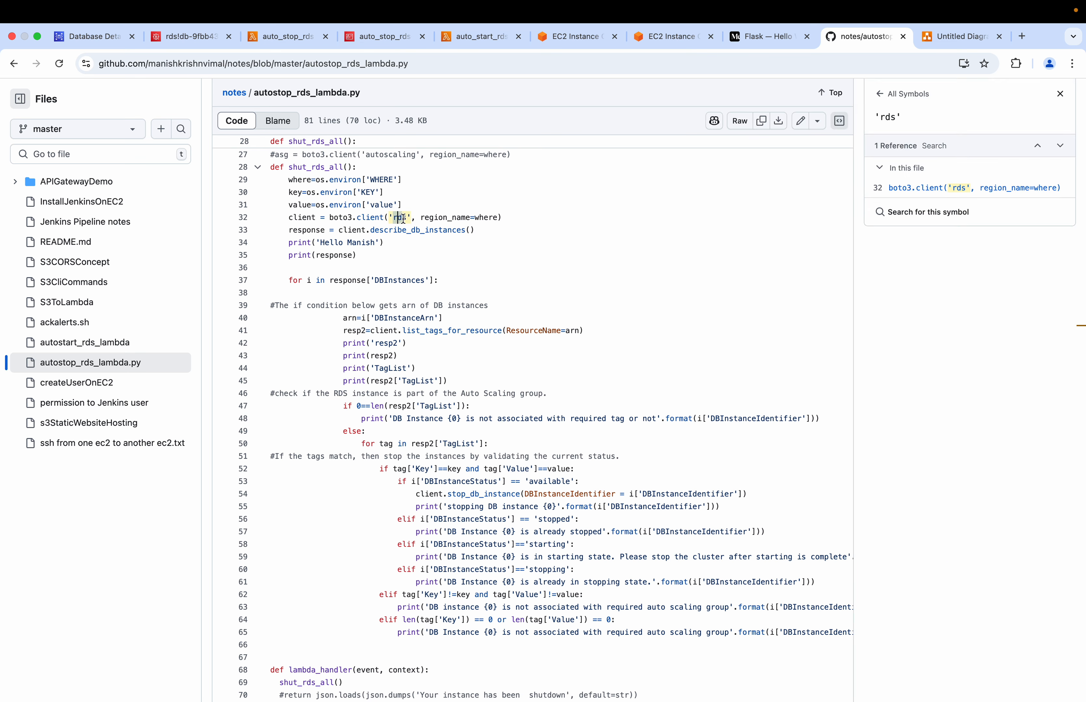
drag(500, 218, 429, 218)
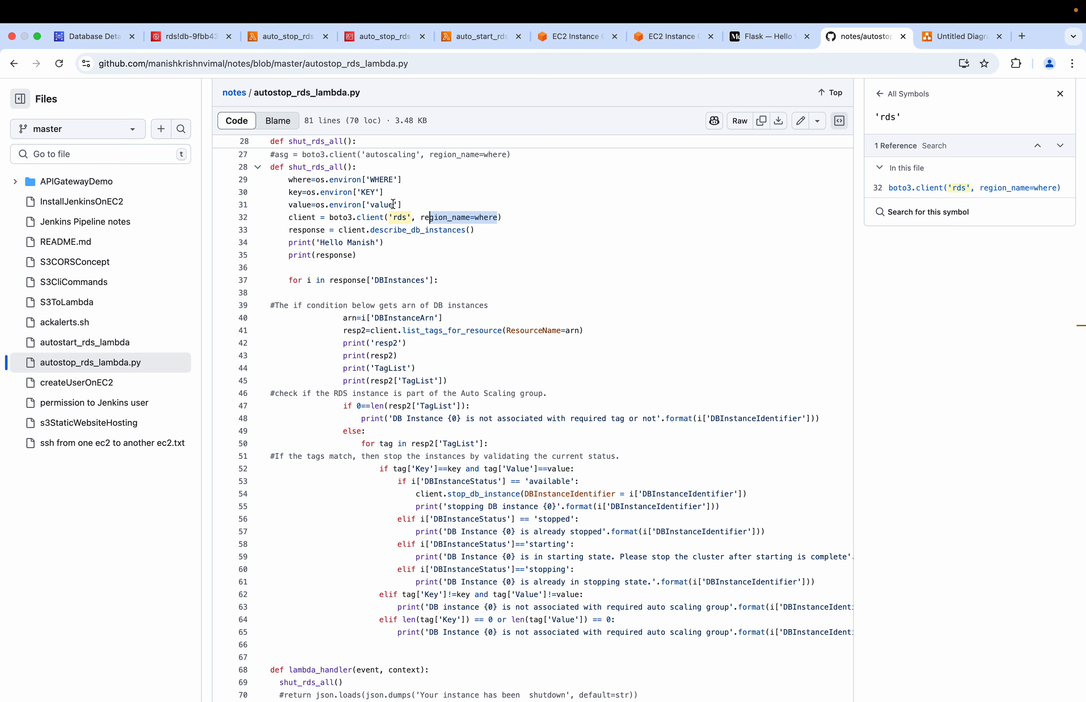
drag(476, 230, 374, 233)
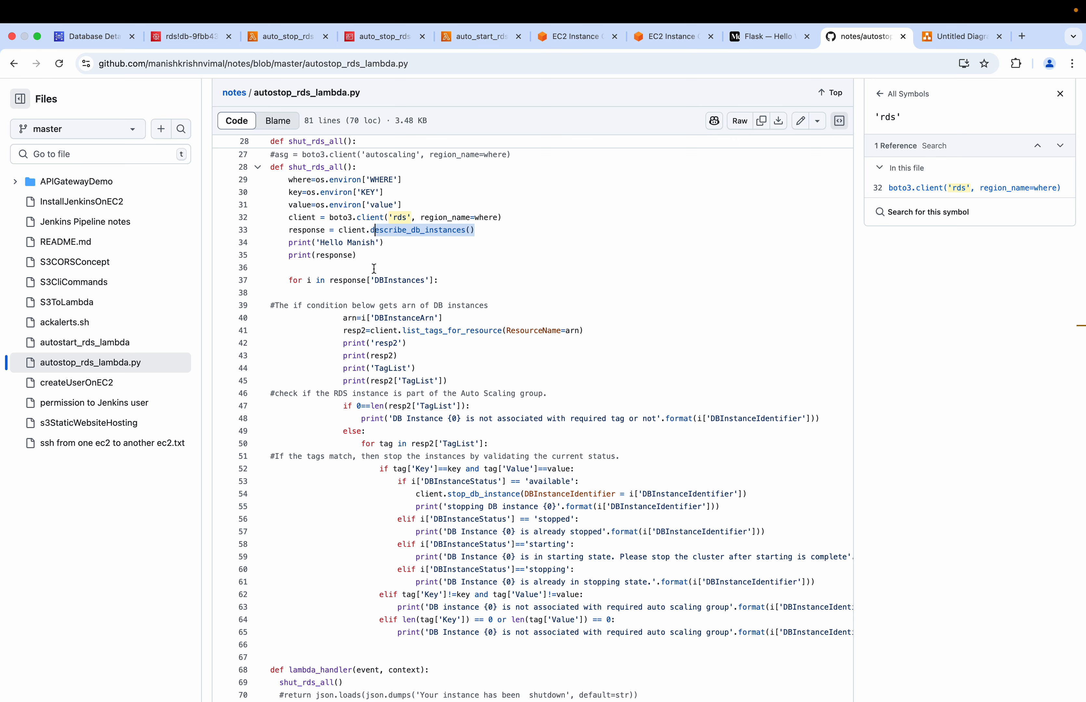
drag(357, 255, 289, 252)
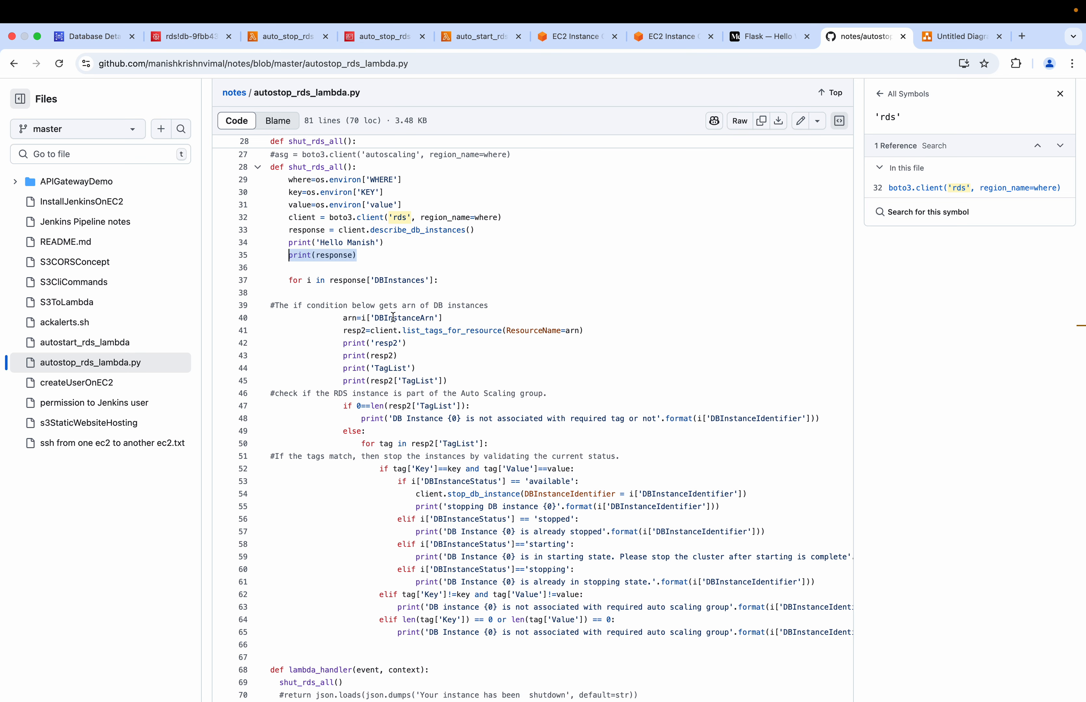
scroll(393, 317, down, 3)
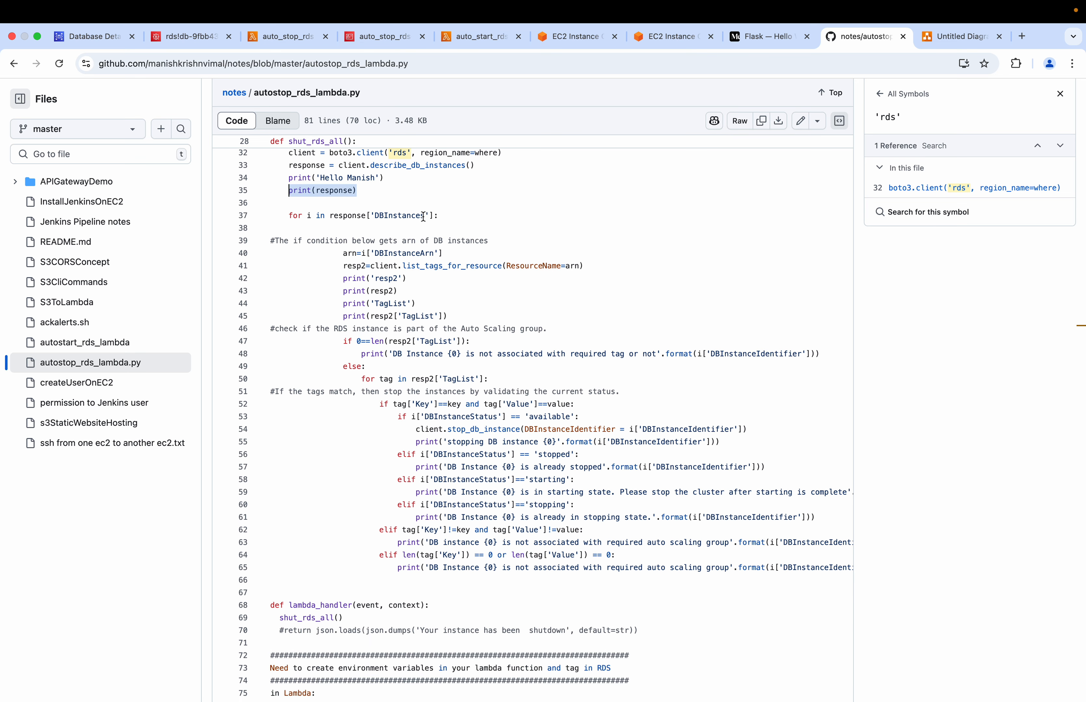
drag(423, 216, 373, 216)
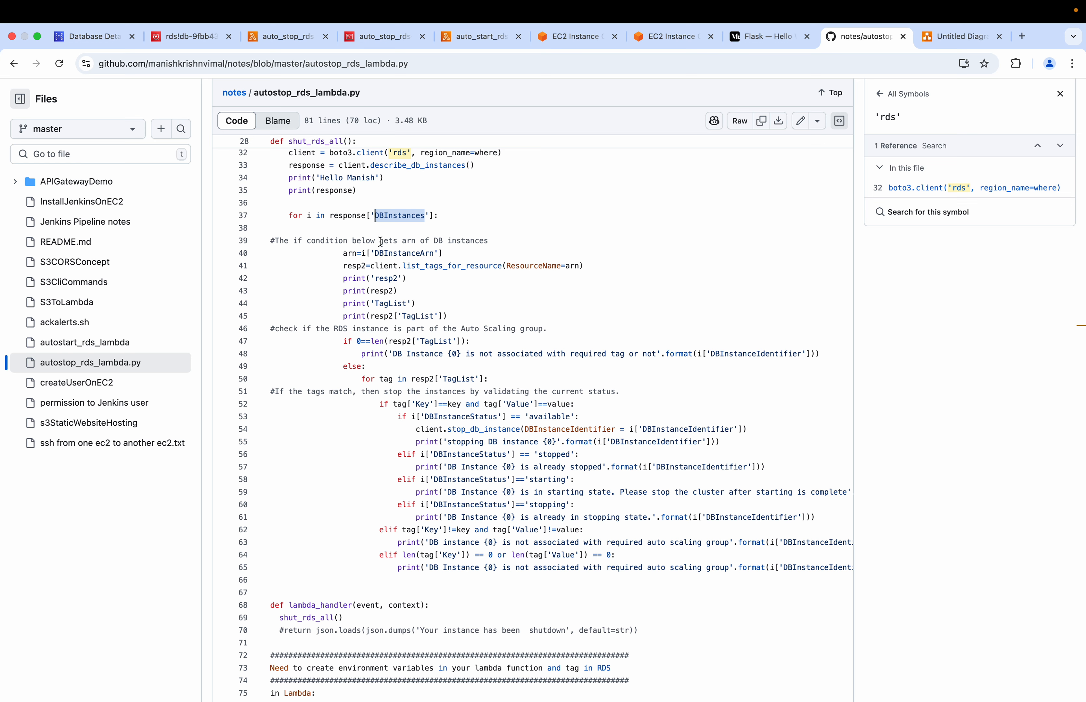
drag(444, 254, 570, 266)
click(344, 265)
click(425, 267)
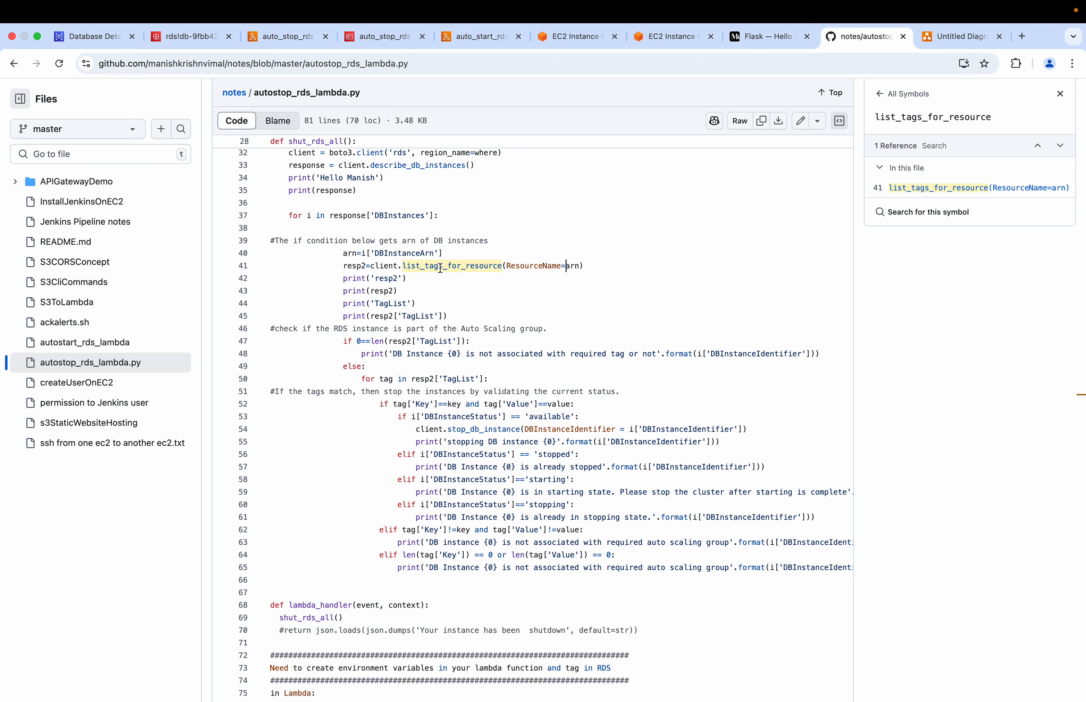
Review the Lambda and RDS tag settings noted at the end of autostop_rds_lambda.py and the condition checking for an empty TagList
scroll(441, 268, down, 5)
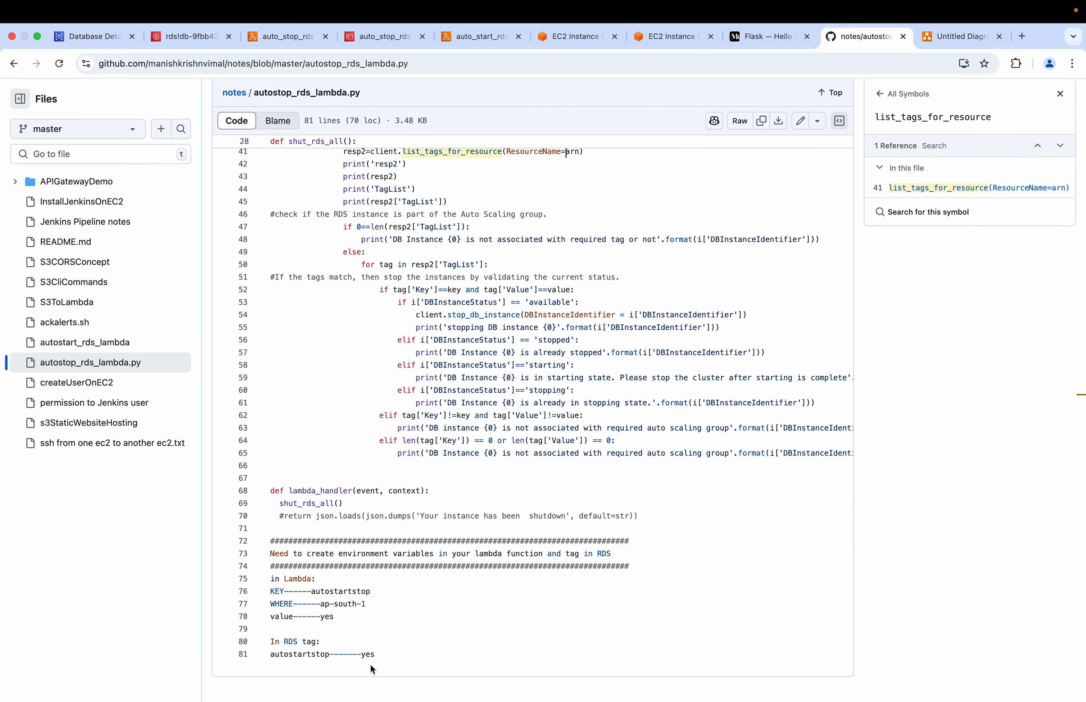
drag(375, 656, 272, 657)
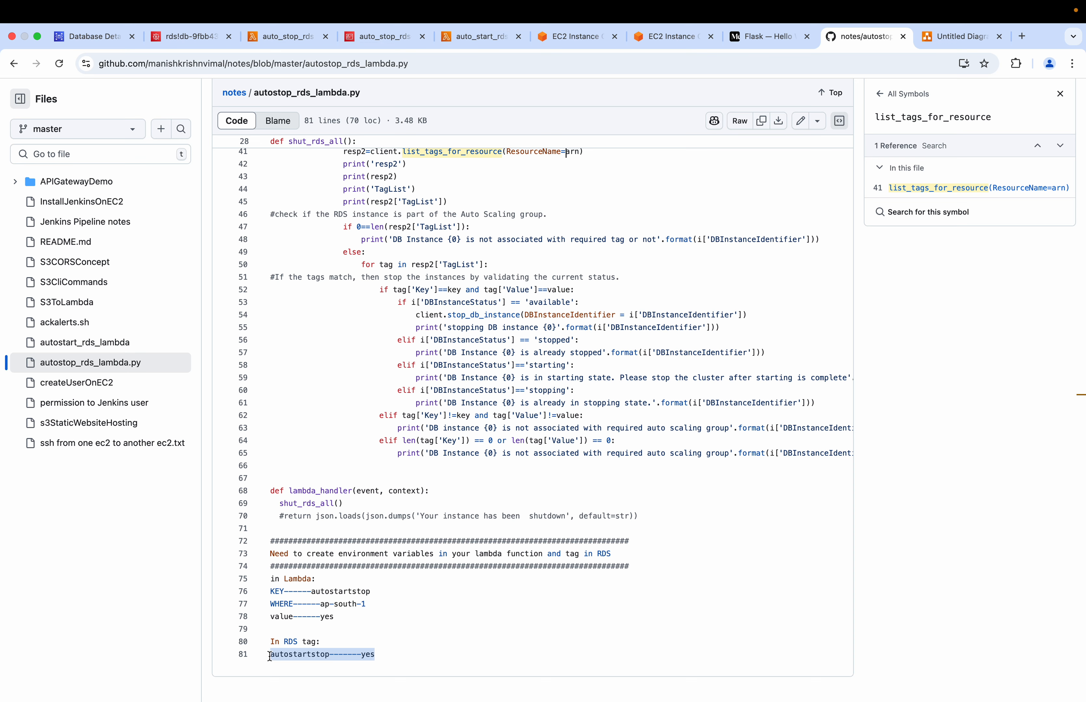
click(302, 655)
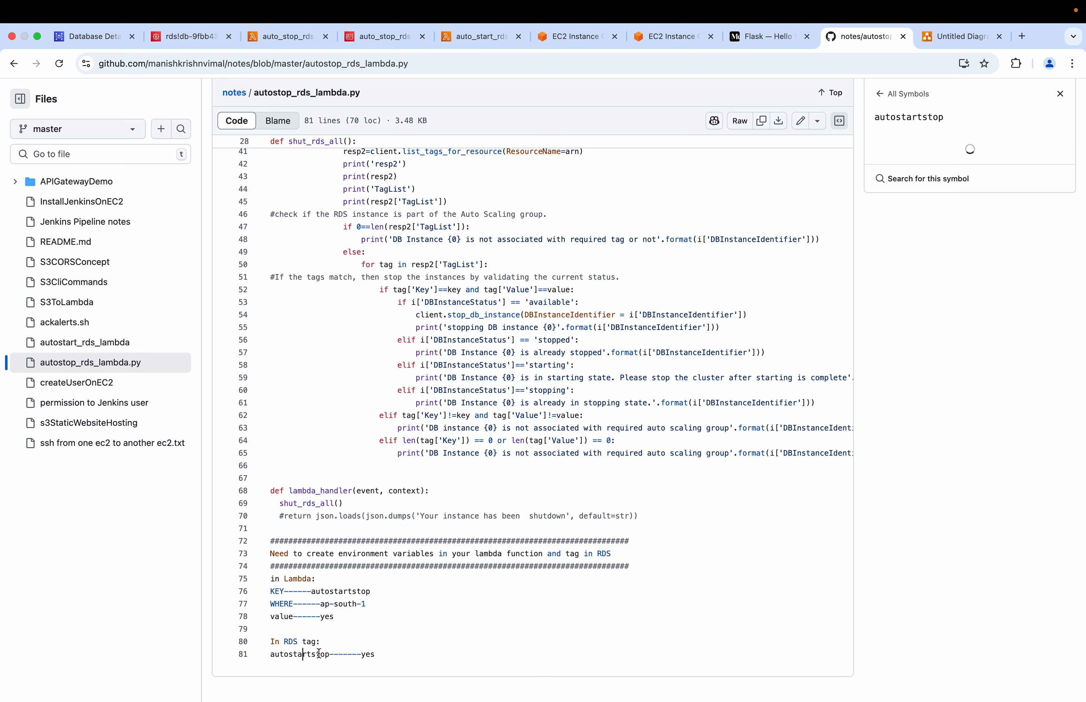
click(371, 655)
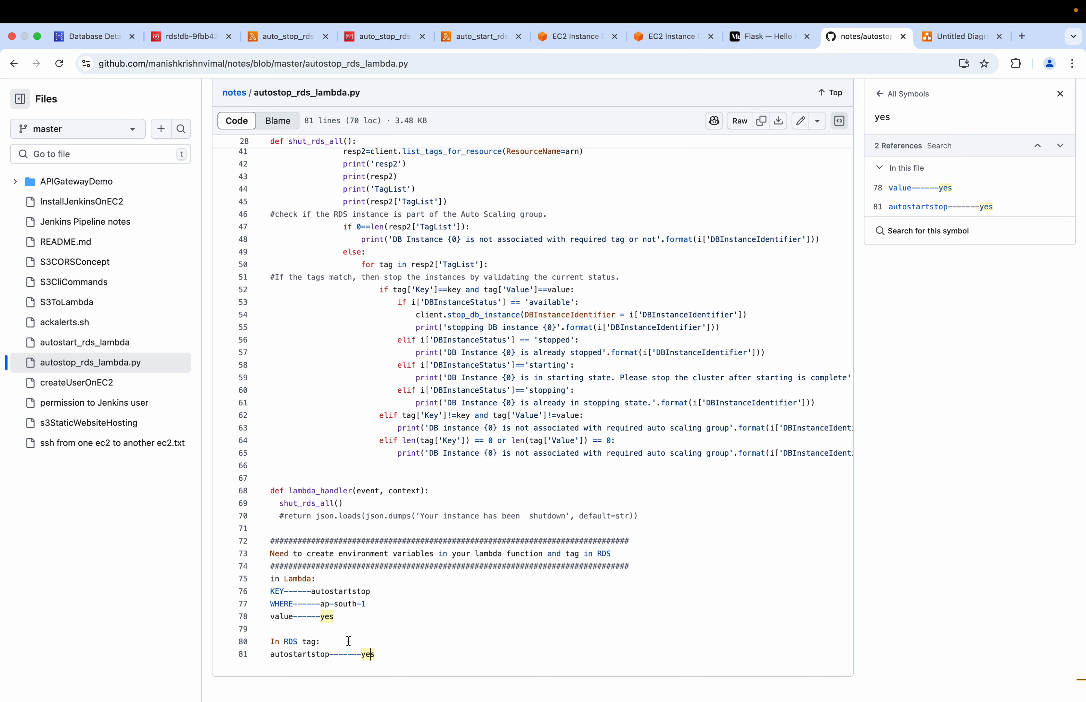
drag(380, 652, 270, 583)
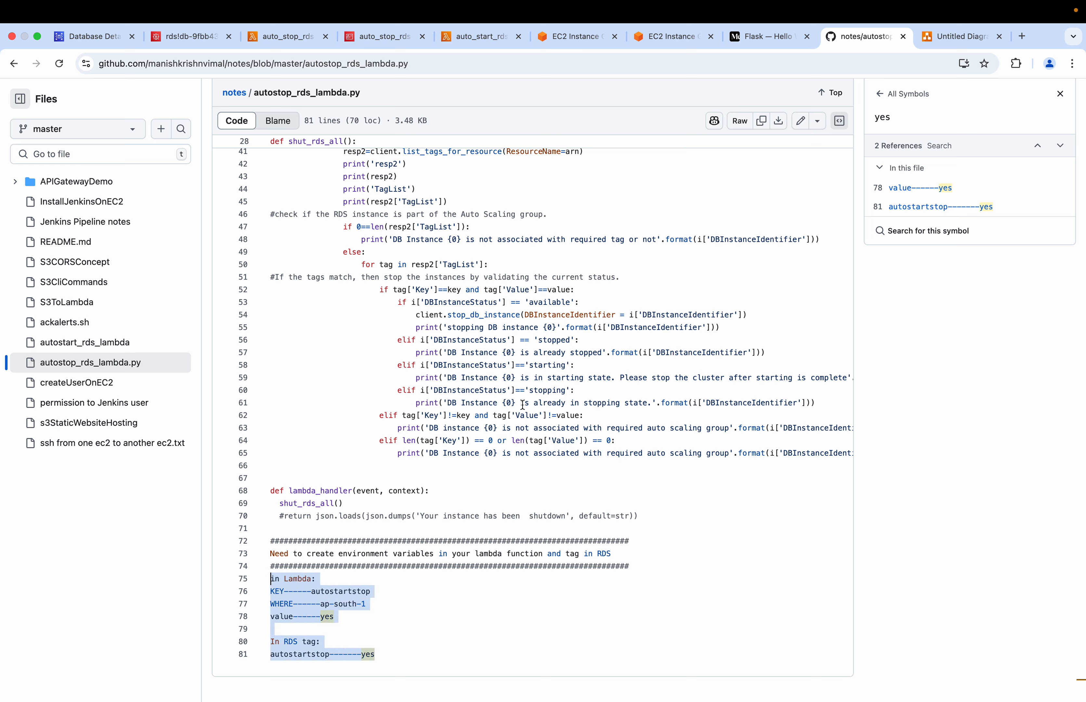
click(358, 227)
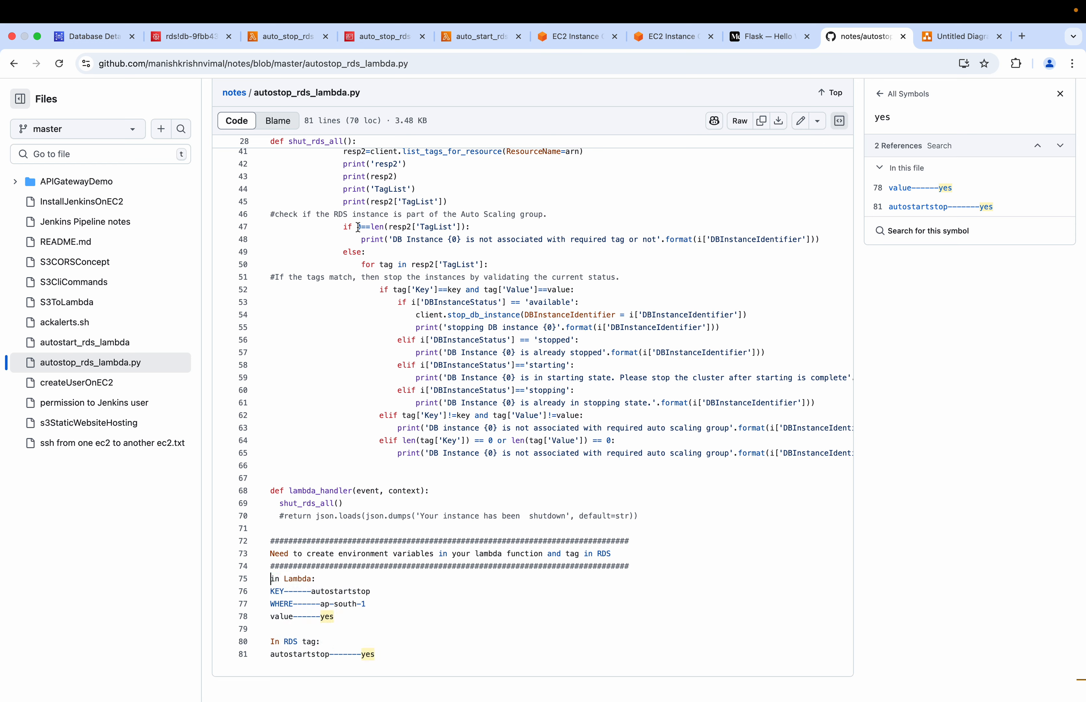
drag(364, 228, 473, 229)
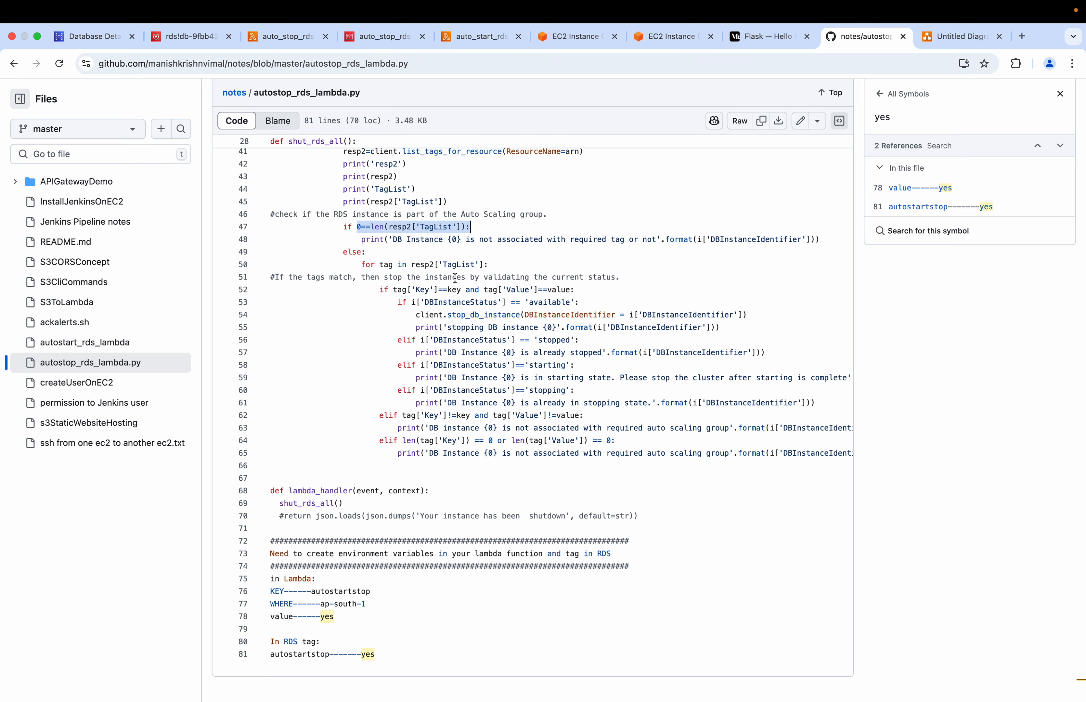
Open the tag editor for demo-db in the RDS console and copy the tag key autostartstop from the GitHub notes
click(99, 37)
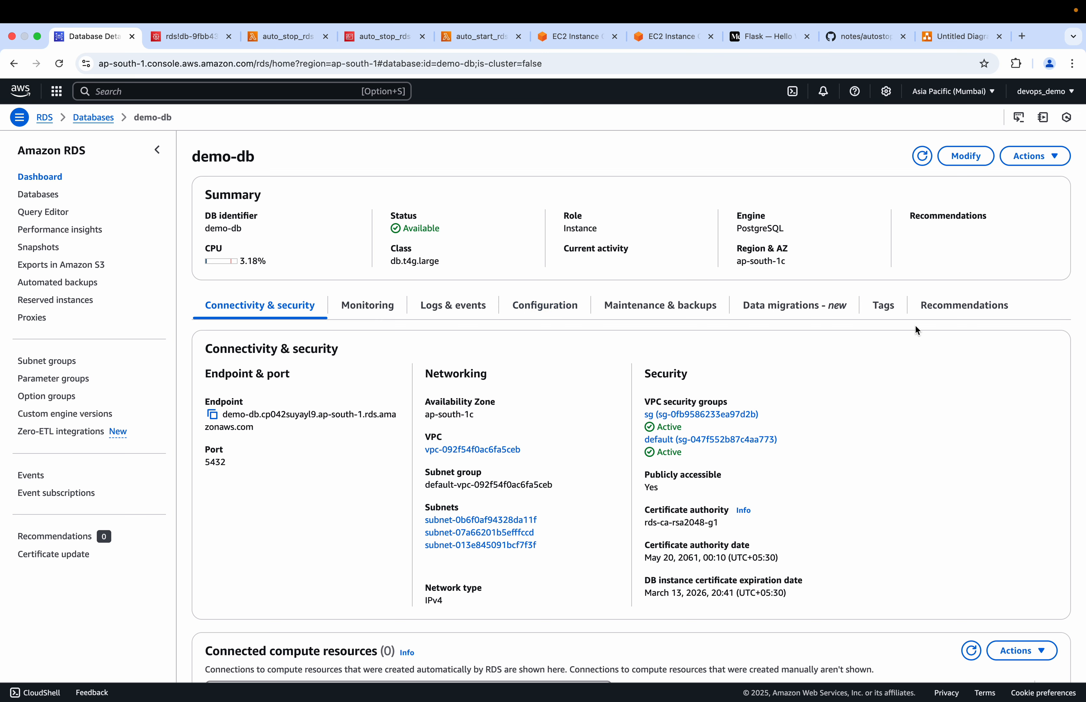
click(888, 310)
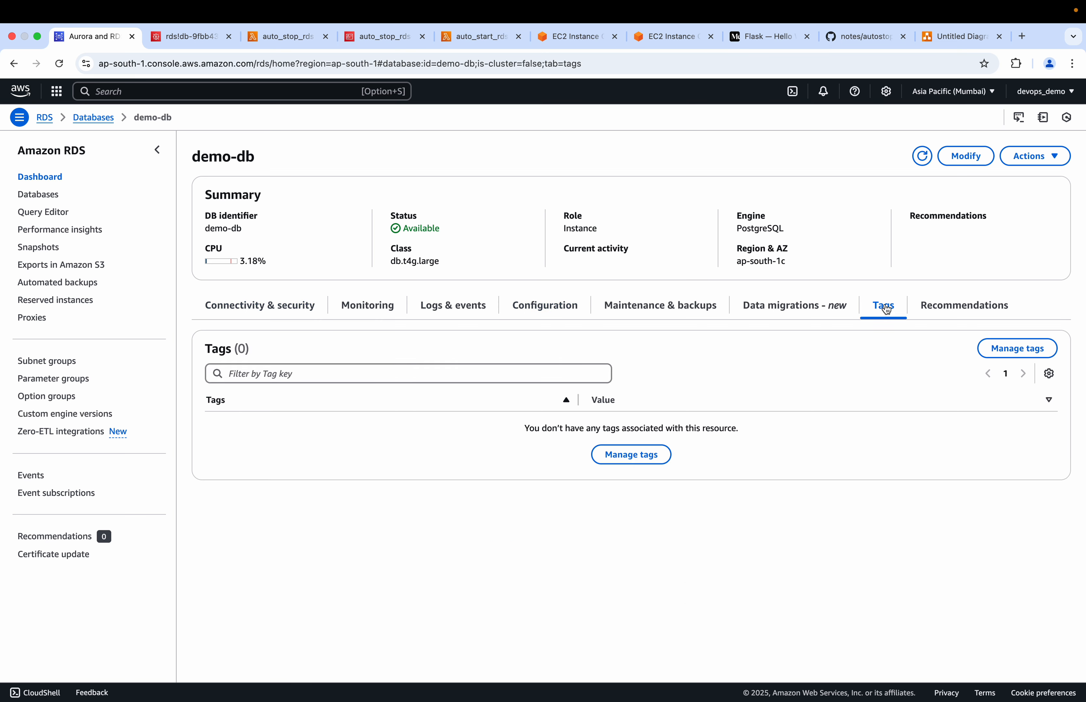
click(611, 456)
click(73, 253)
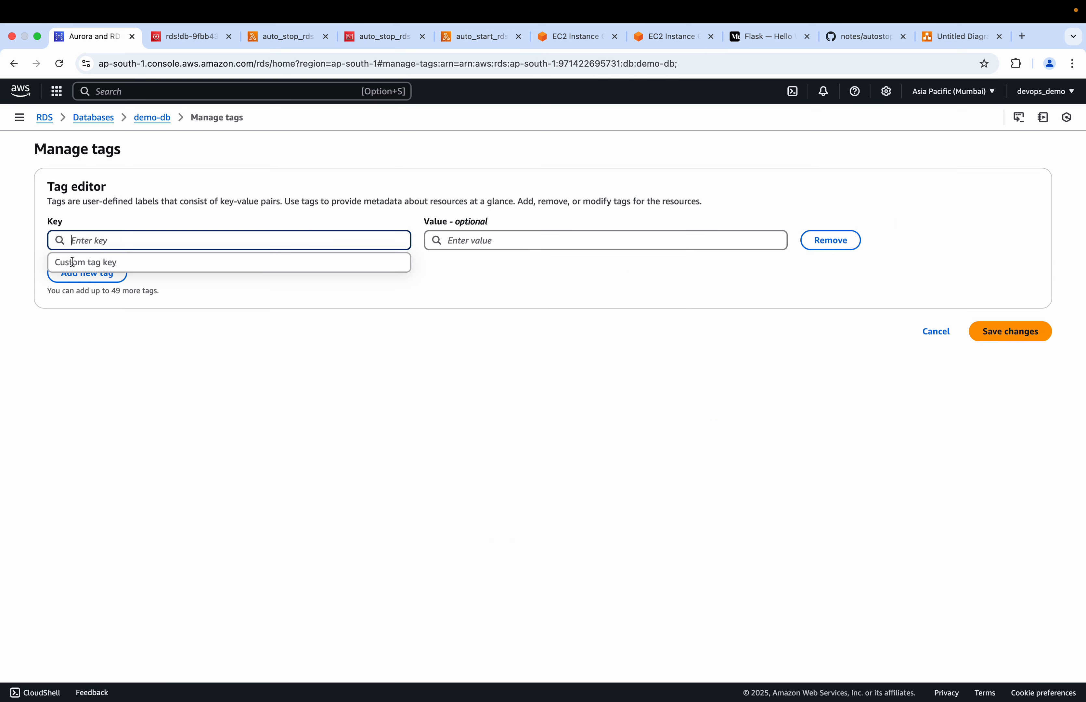
click(852, 36)
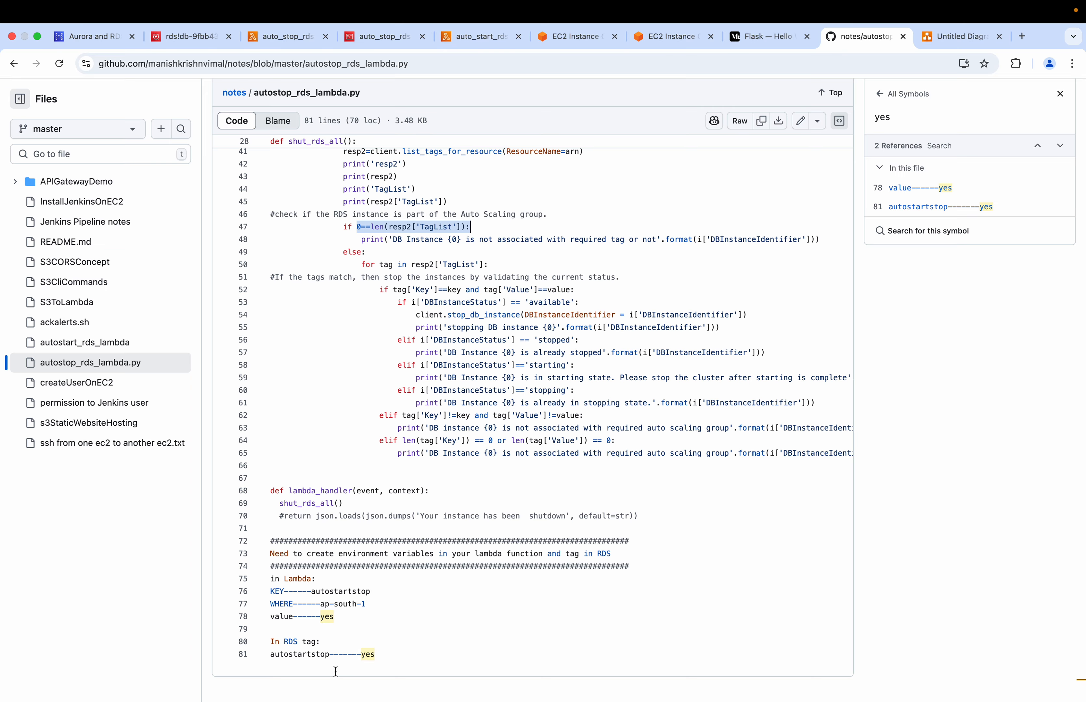
drag(330, 654, 268, 656)
key(super+c)
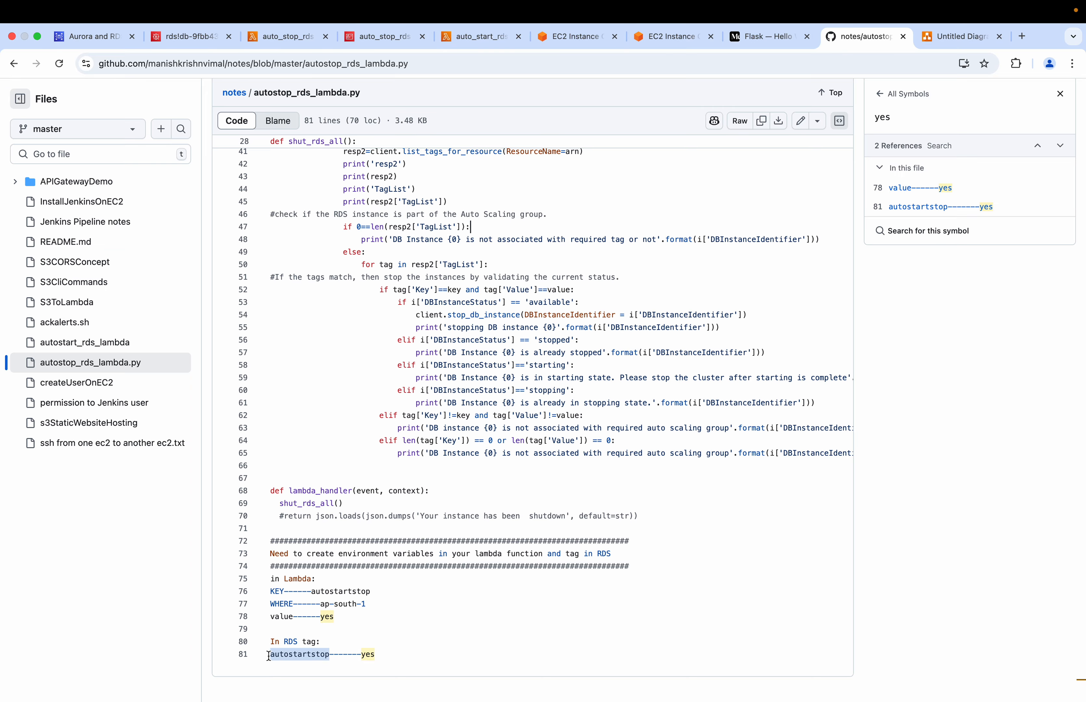
Add a tag to demo-db with key autostartstop and value yes, and save the changes
click(101, 38)
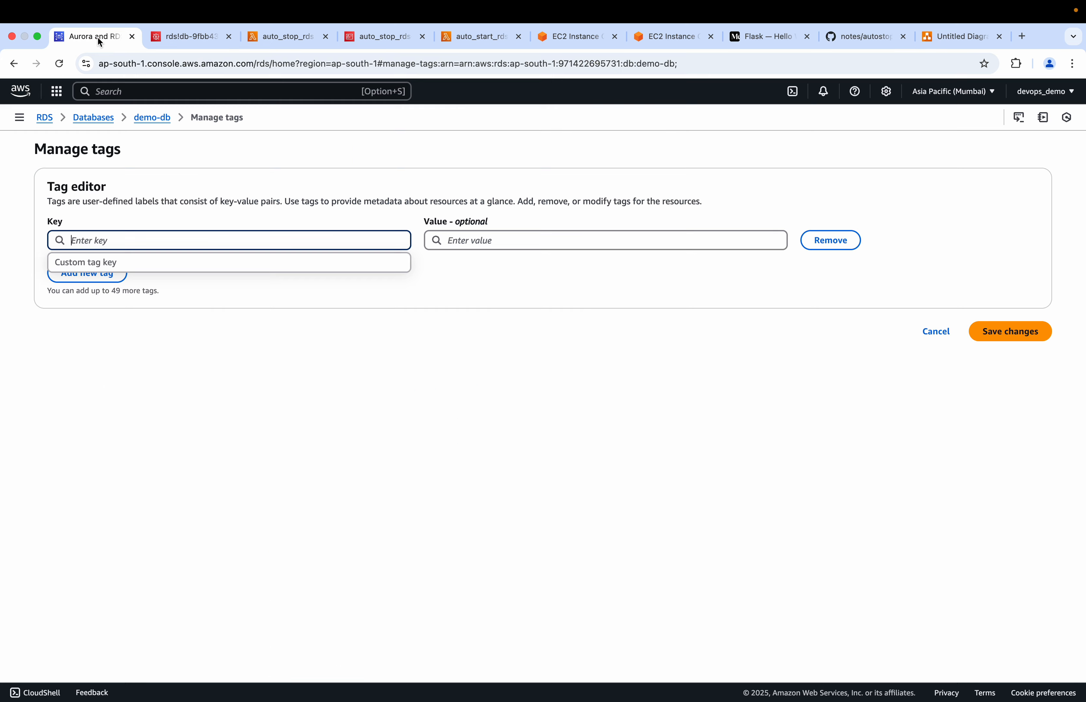
click(101, 259)
click(91, 241)
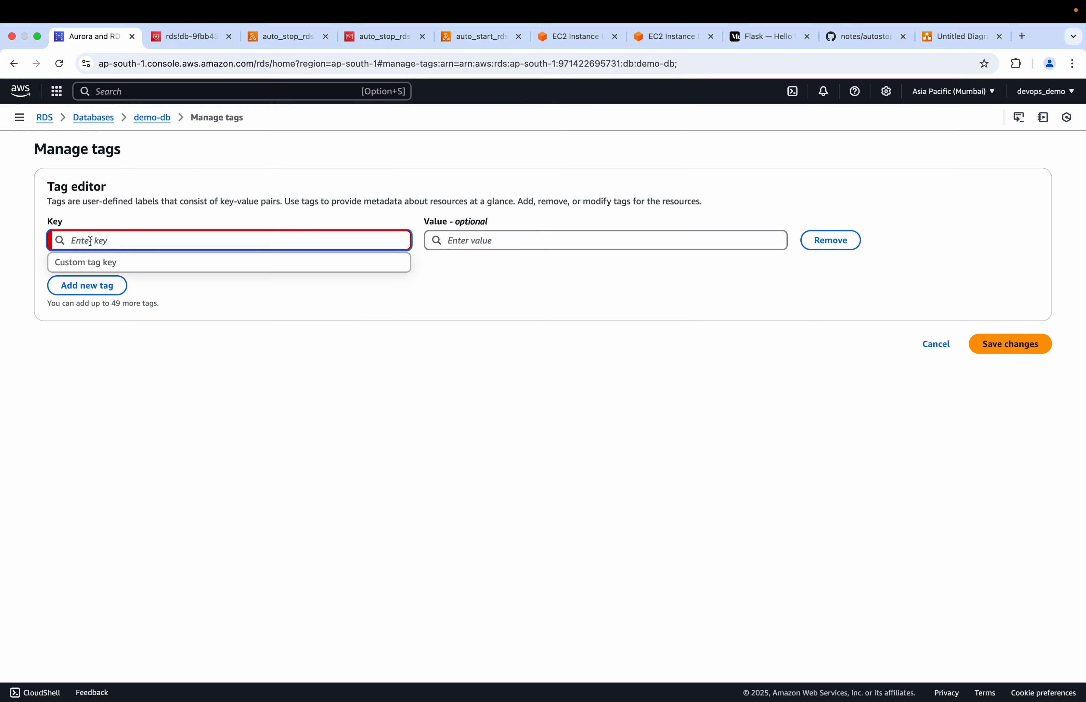
key(super+v)
key(Tab)
text(yes)
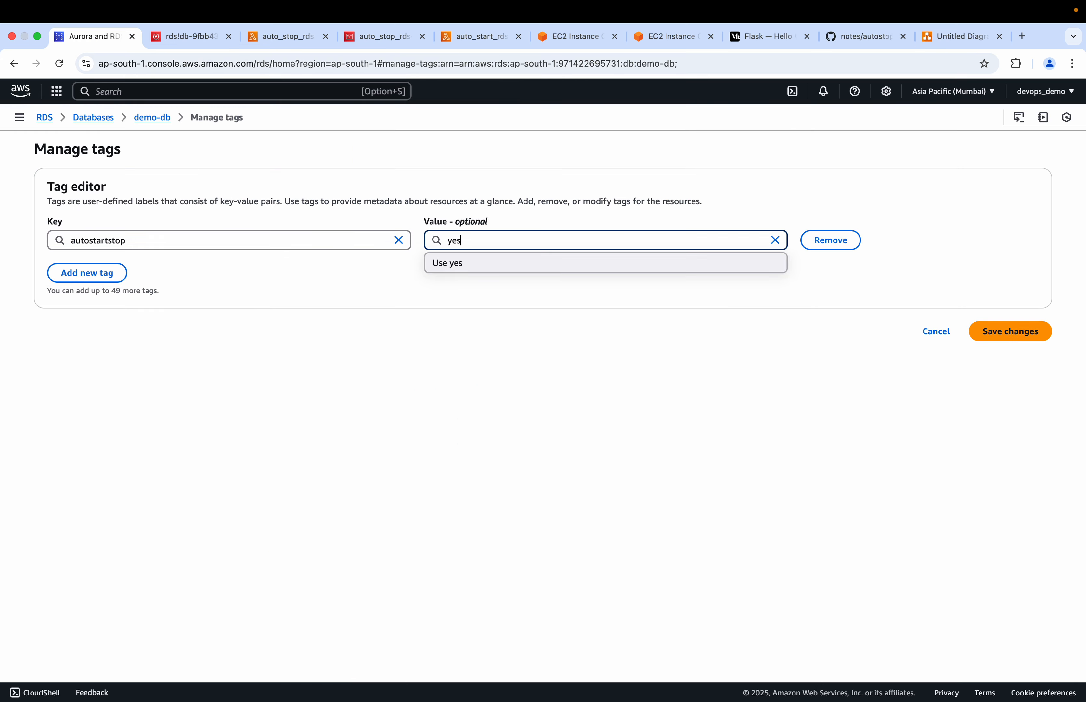
click(861, 39)
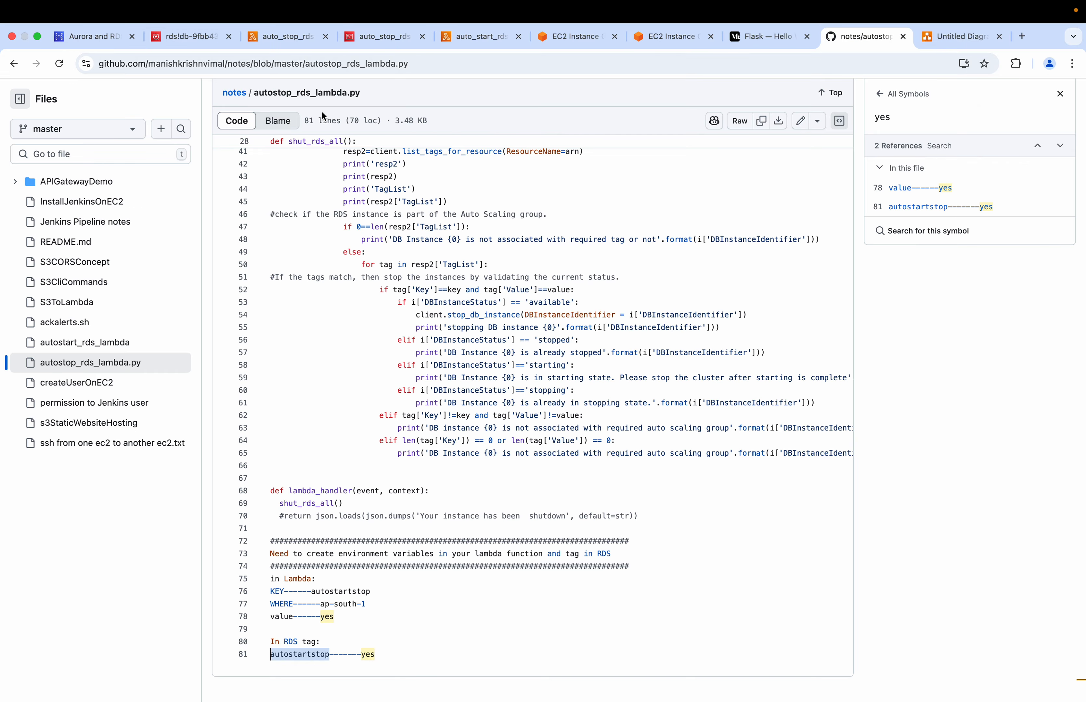
click(109, 39)
click(997, 329)
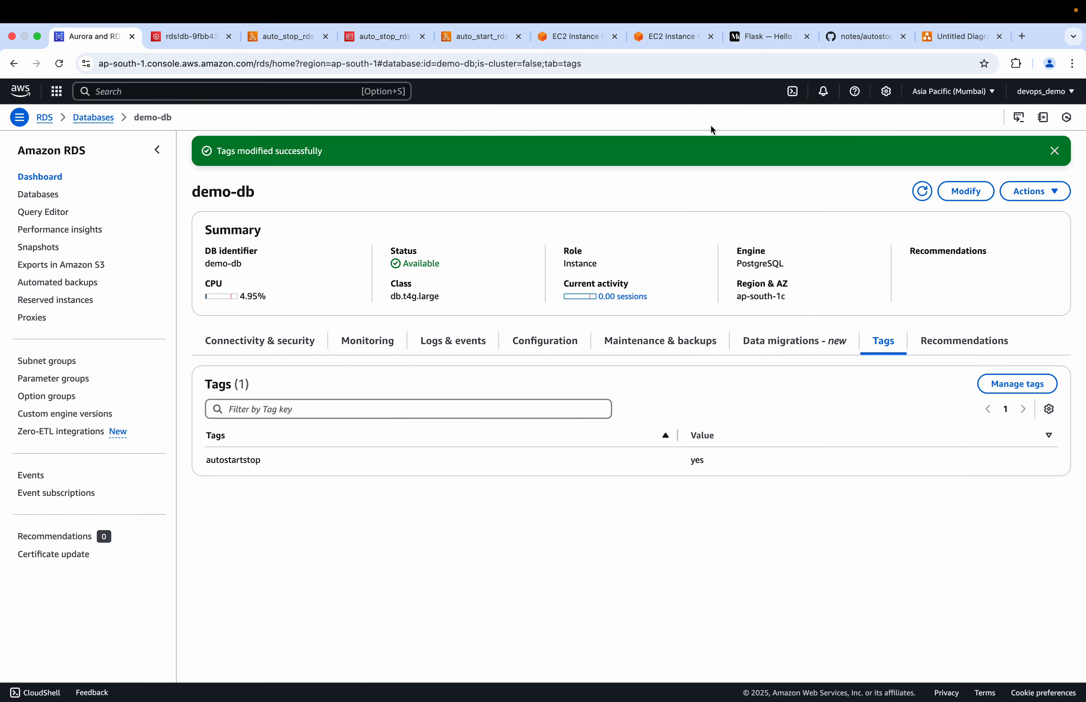
Return to autostop_rds_lambda.py and examine the empty TagList branch, its print message and the loop over each tag
click(845, 40)
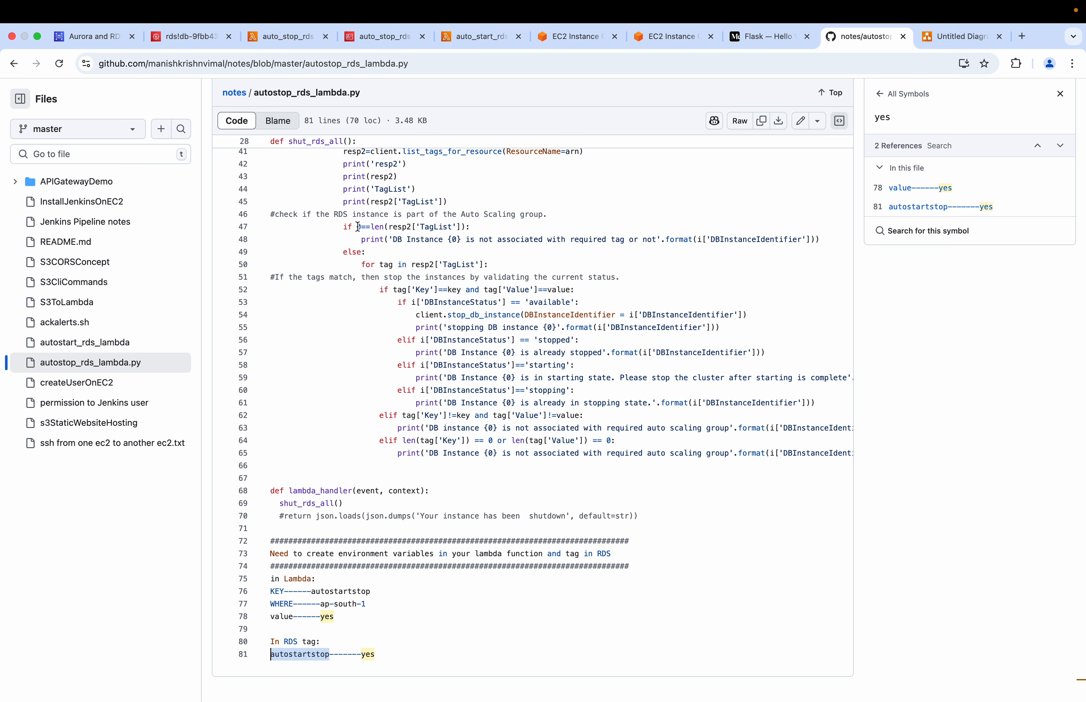
drag(357, 226, 386, 228)
click(367, 240)
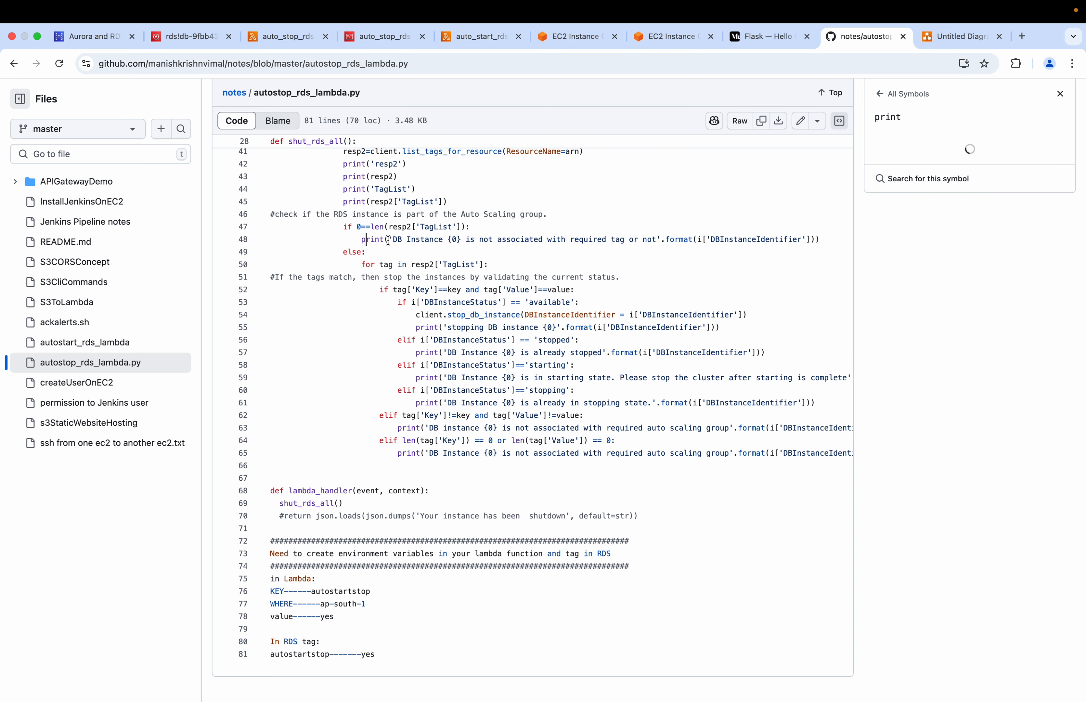
drag(395, 240, 650, 247)
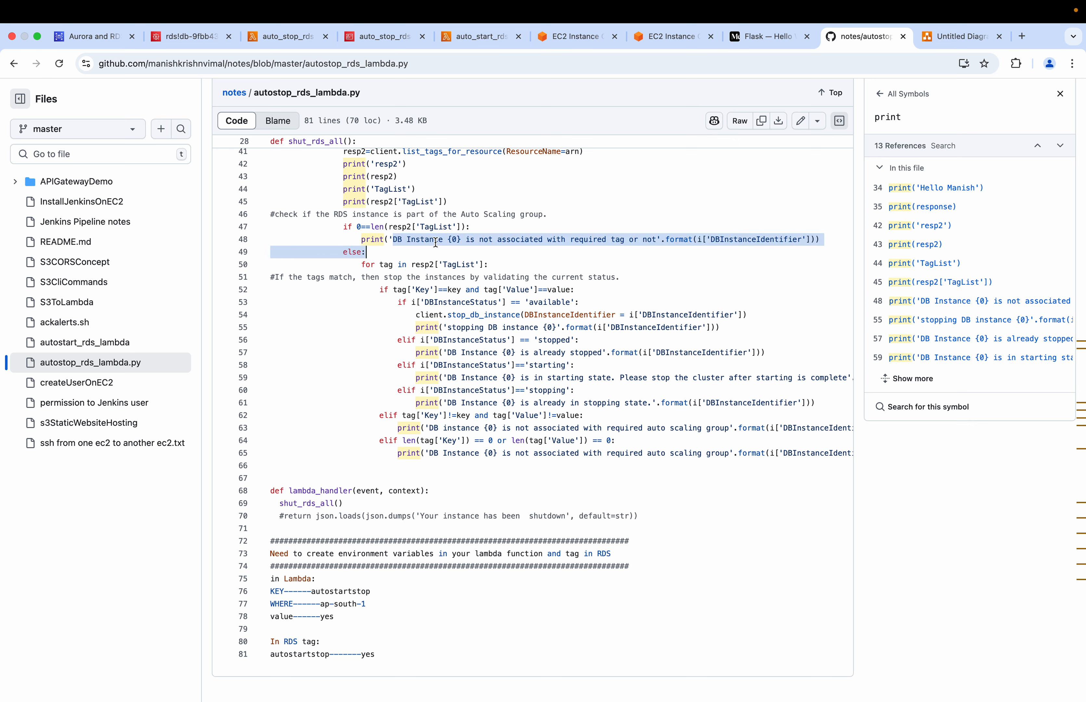
click(420, 248)
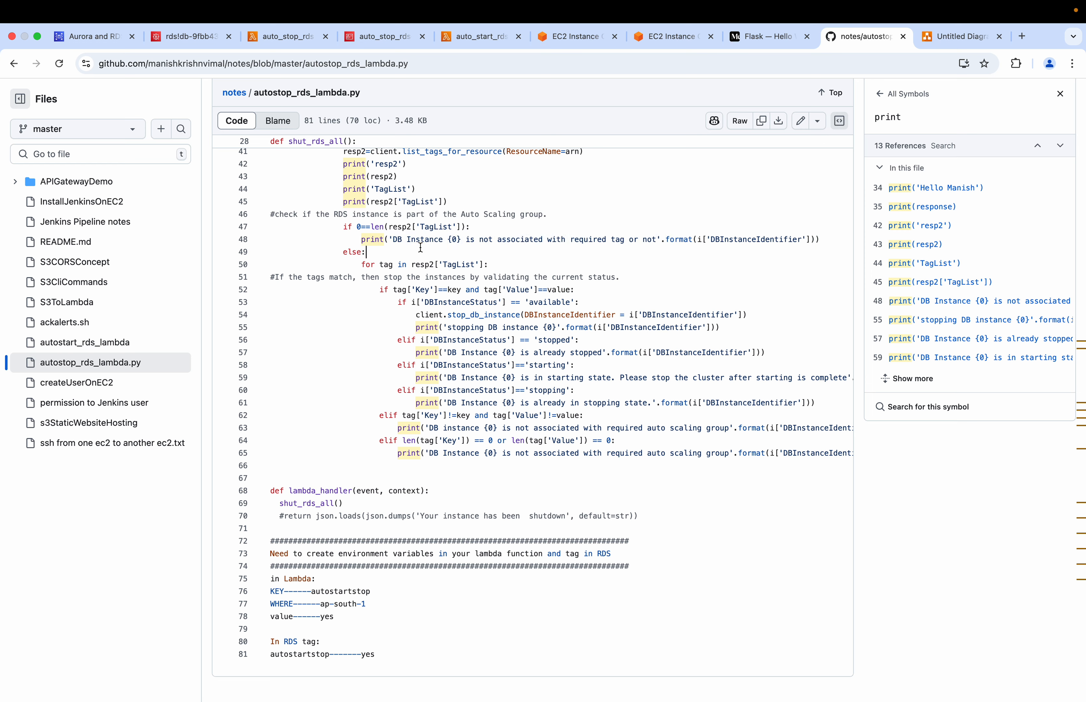
drag(379, 265, 498, 261)
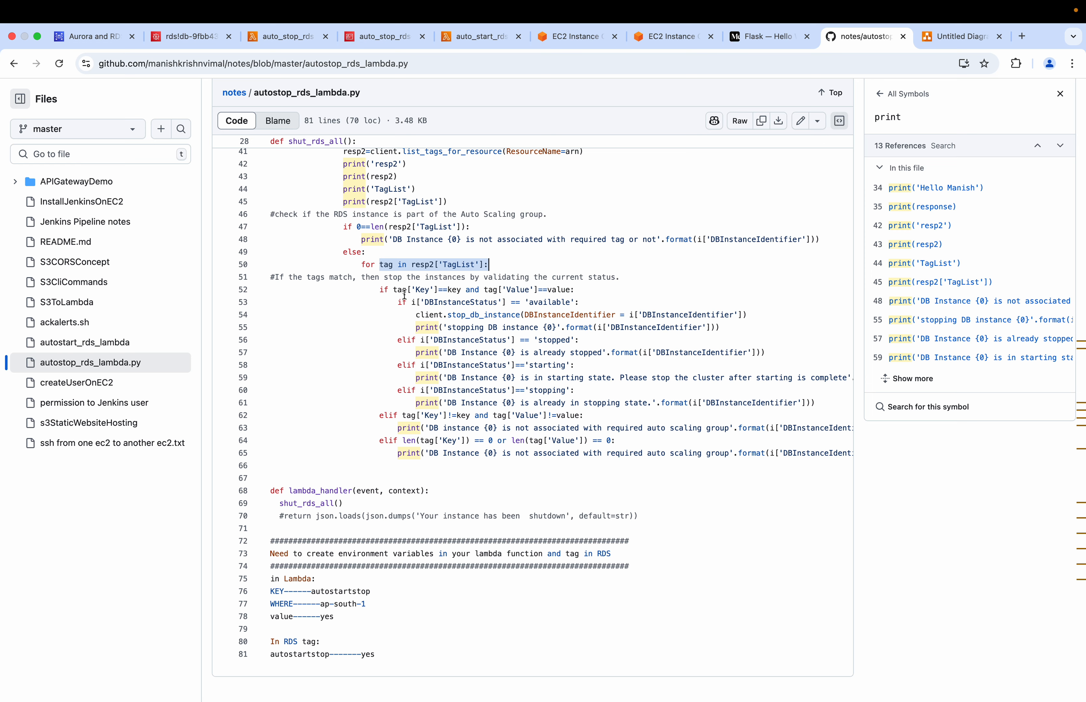
Examine the tag['Key']==key condition and trace the key variable back to os.environ['KEY'] in shut_rds_all
drag(416, 290, 434, 289)
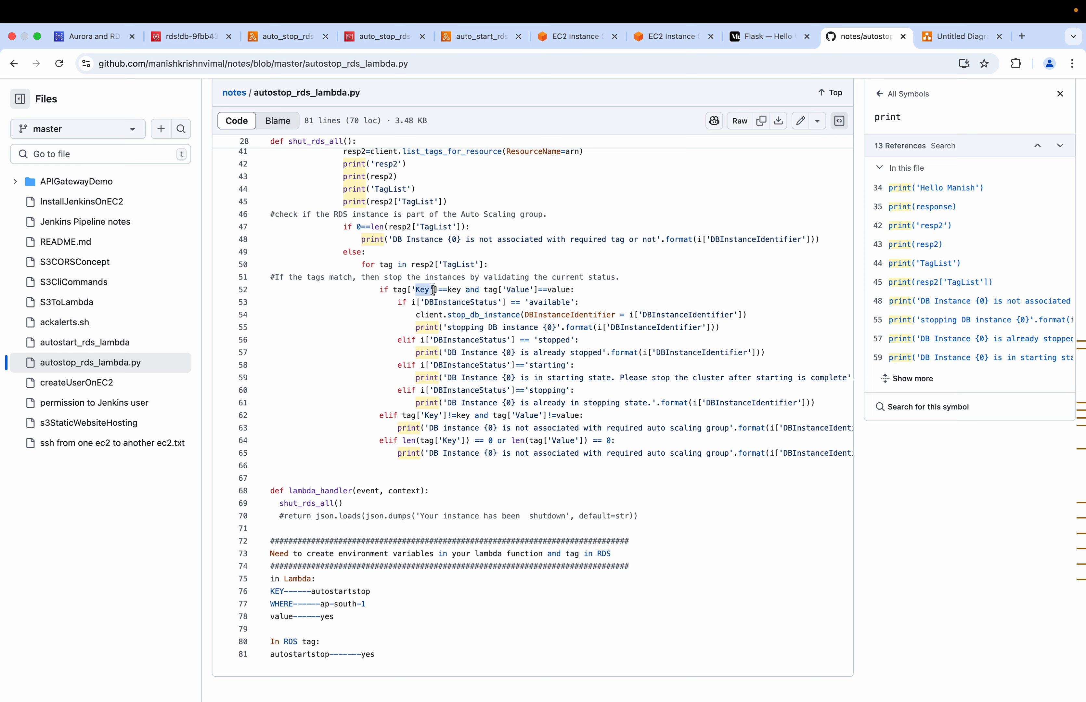
click(459, 290)
click(426, 291)
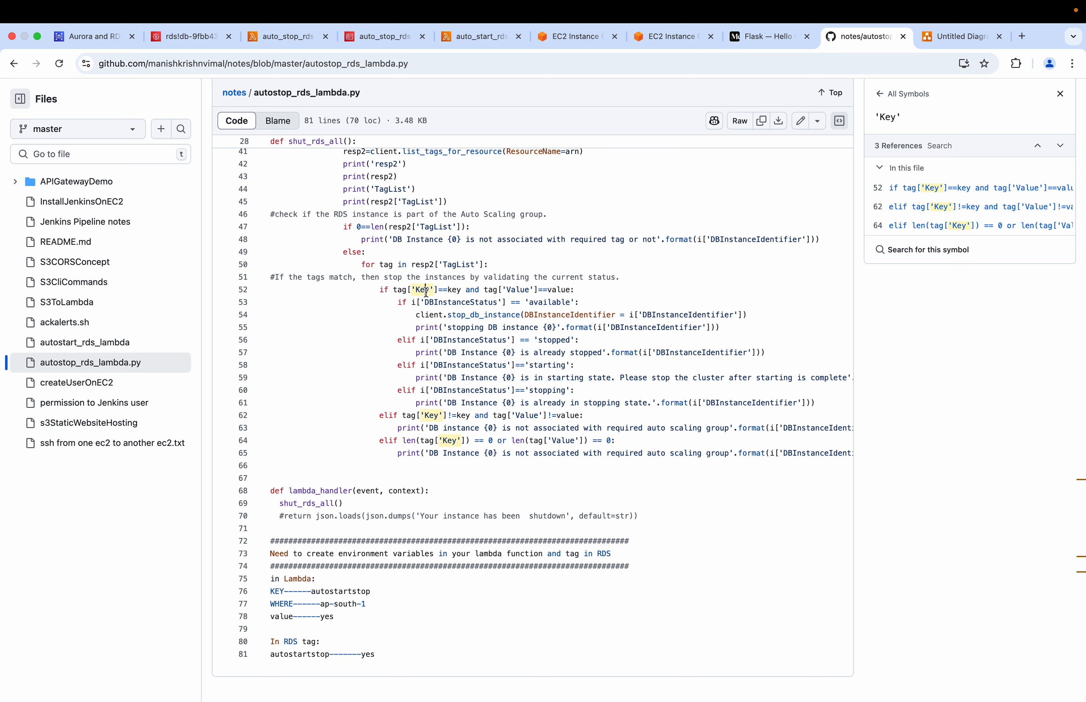
drag(410, 291, 433, 290)
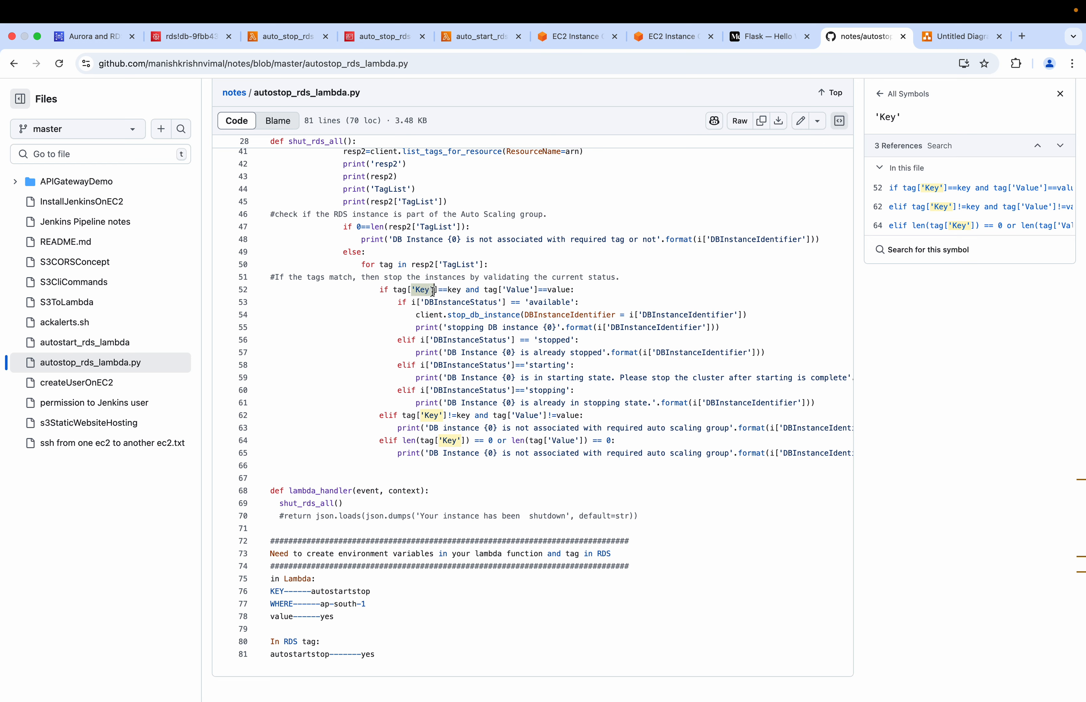
click(460, 291)
double_click(452, 291)
scroll(461, 296, up, 3)
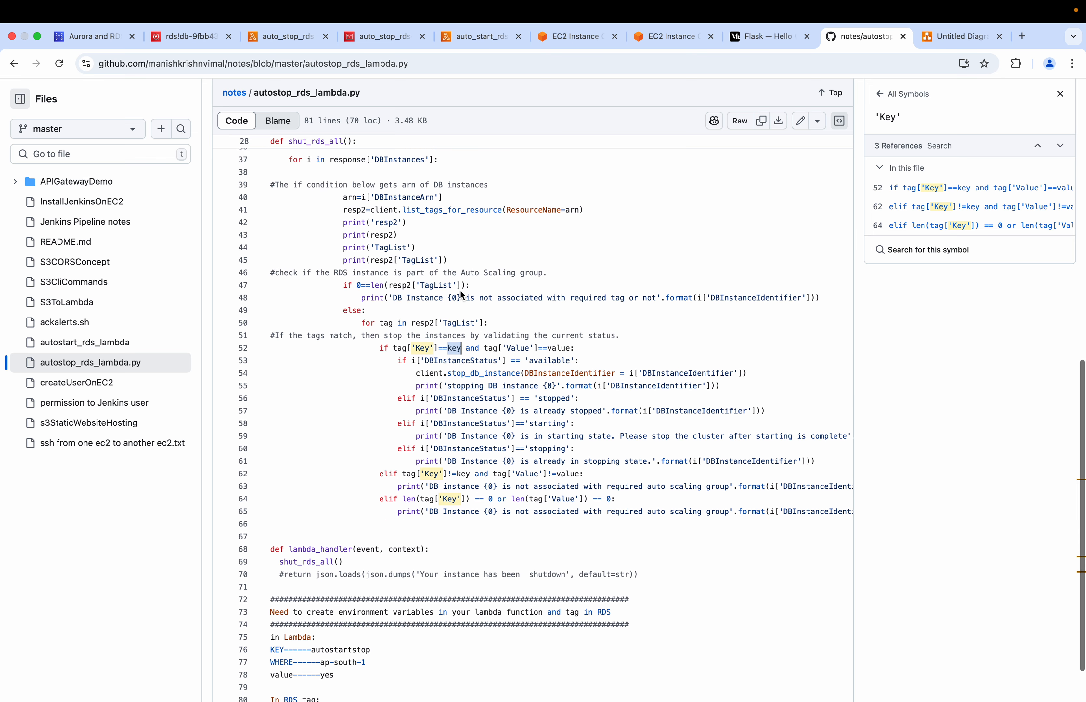
scroll(385, 271, up, 4)
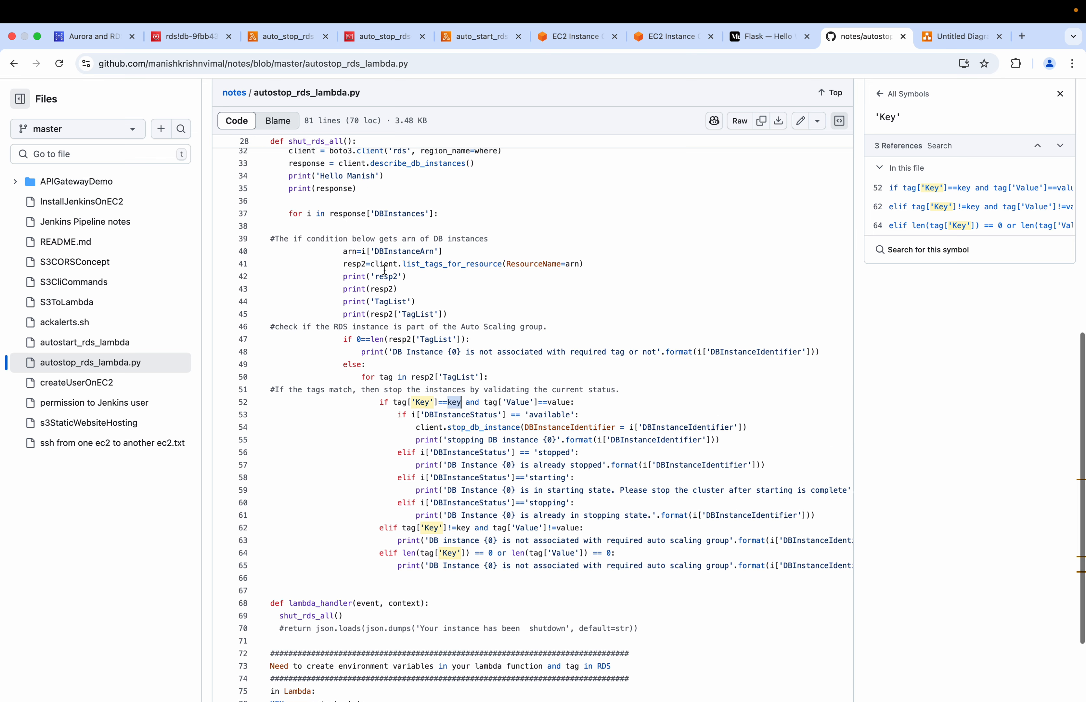
mouse_move(288, 197)
mouse_down()
mouse_move(319, 198)
mouse_move(302, 198)
mouse_up()
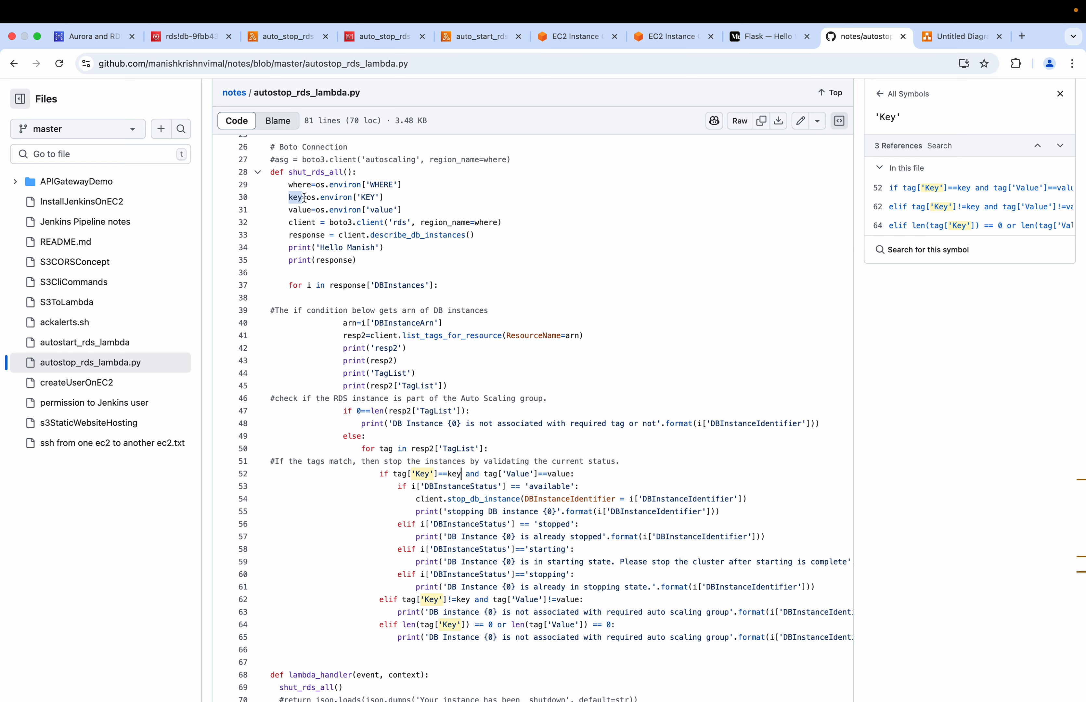
drag(305, 198, 384, 200)
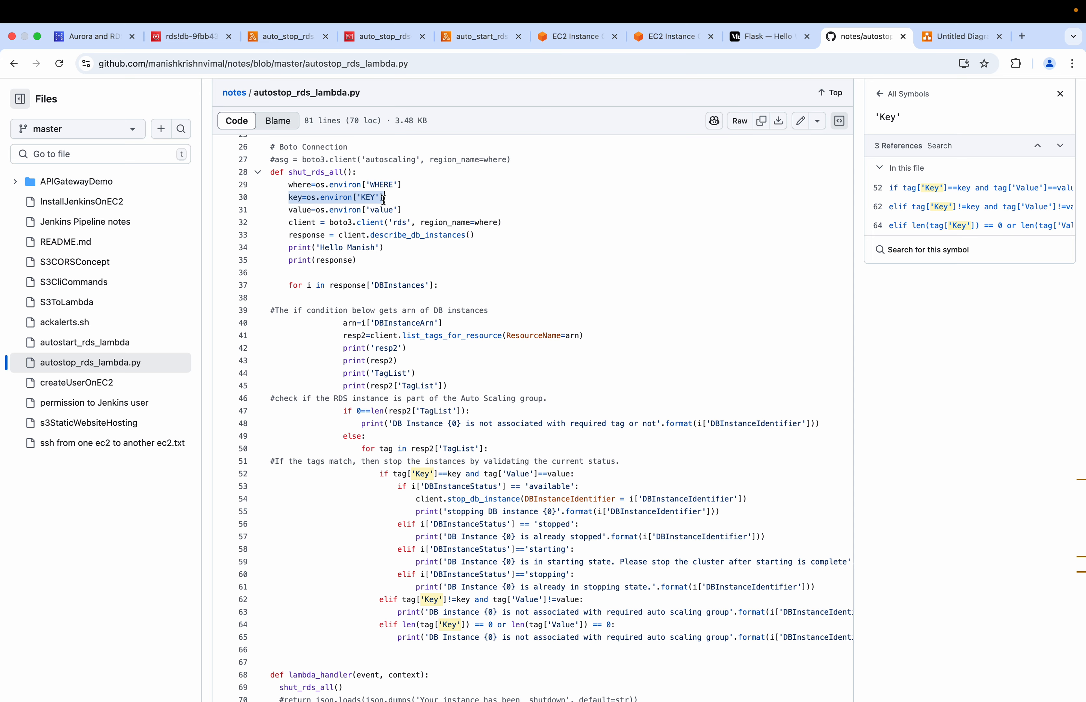
Compare the Lambda KEY value and the RDS tag key in the notes with the two sides of the tag['Key']==key condition
scroll(371, 204, down, 5)
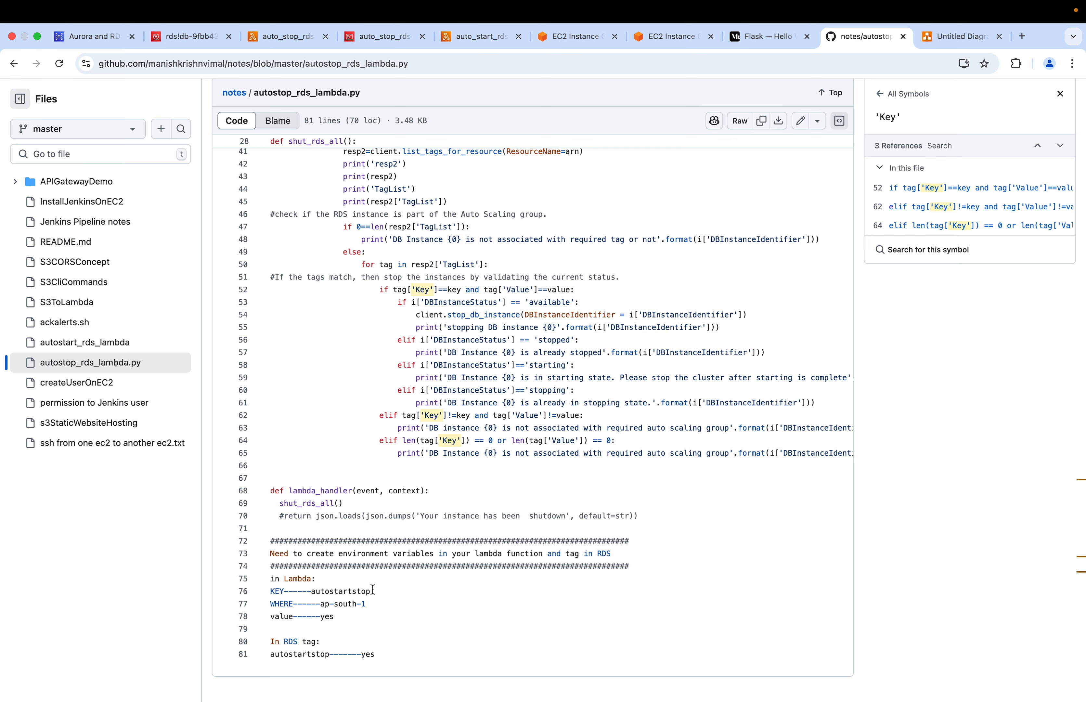
drag(373, 590, 313, 591)
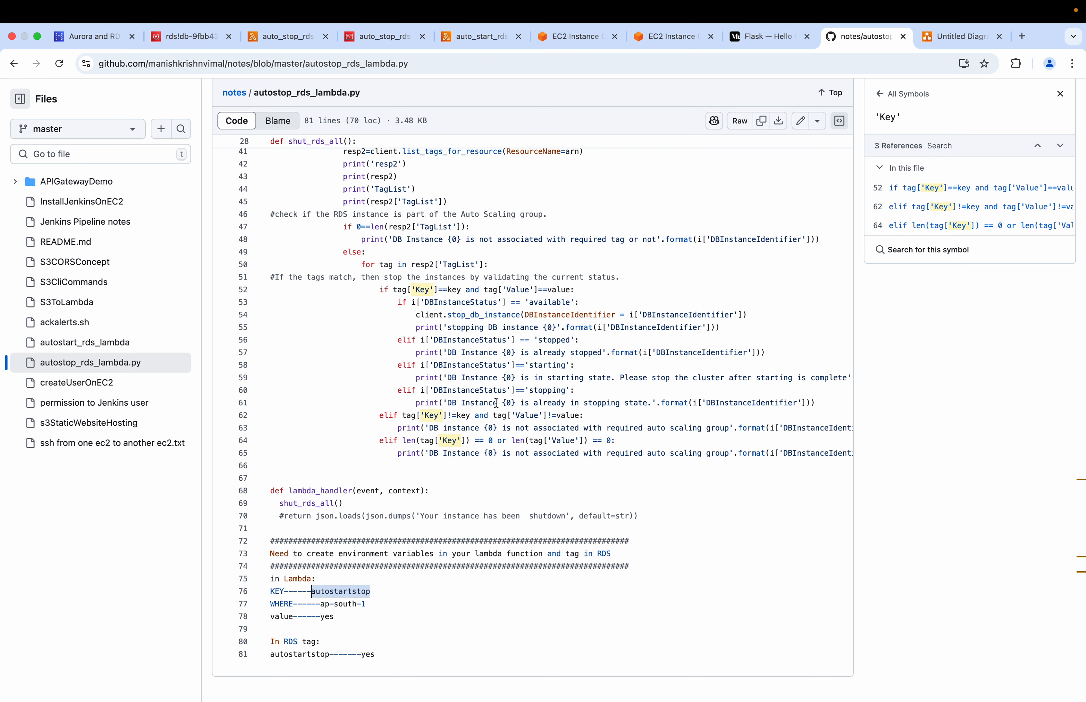
double_click(452, 290)
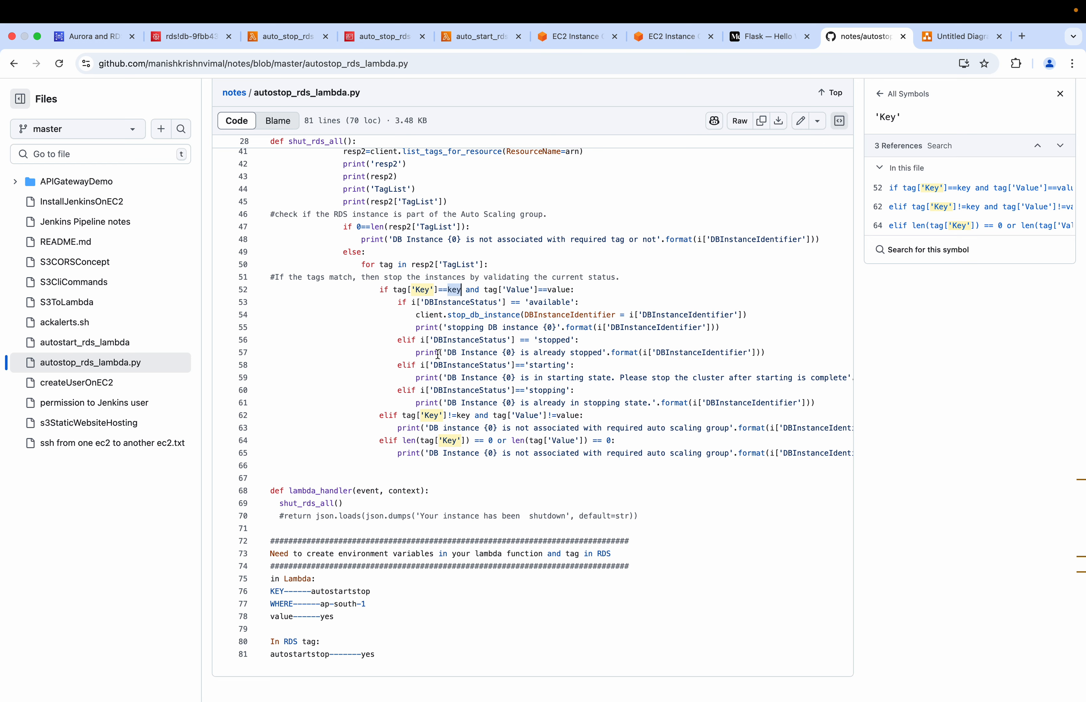
drag(371, 592, 311, 592)
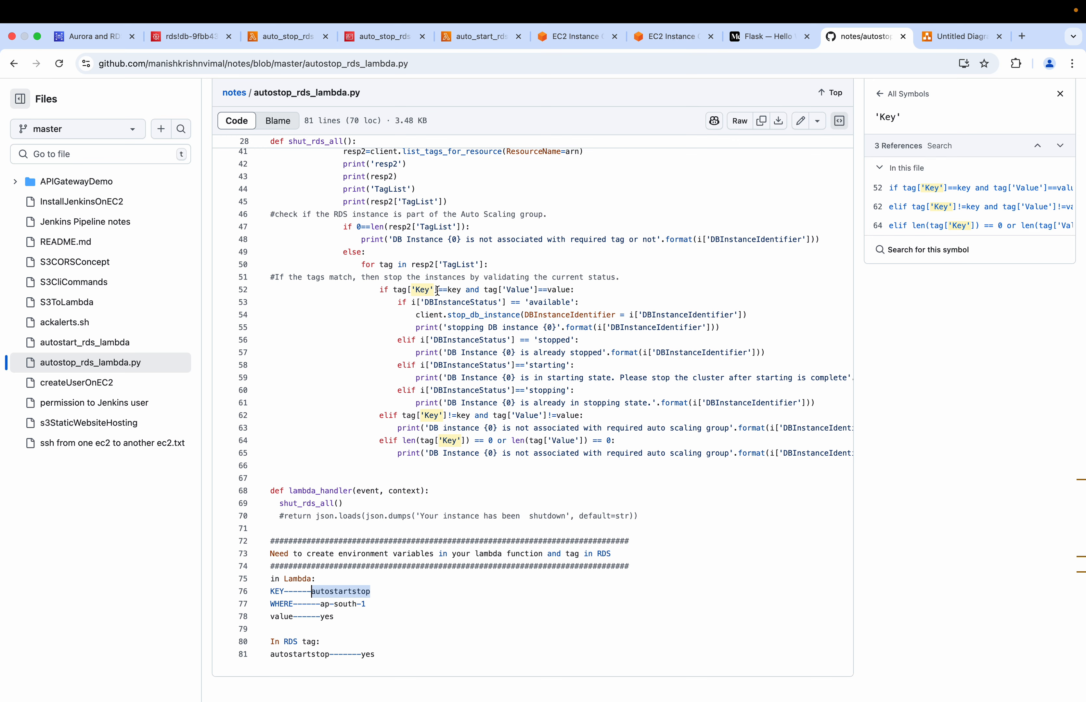
drag(437, 291, 402, 291)
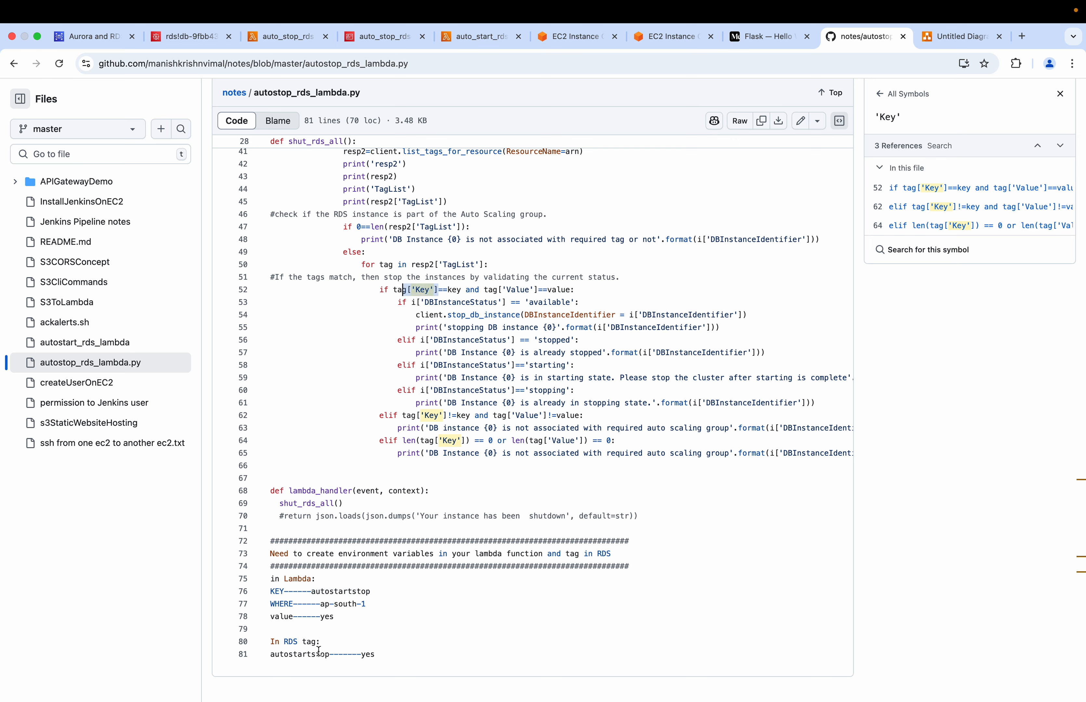
drag(330, 654, 270, 658)
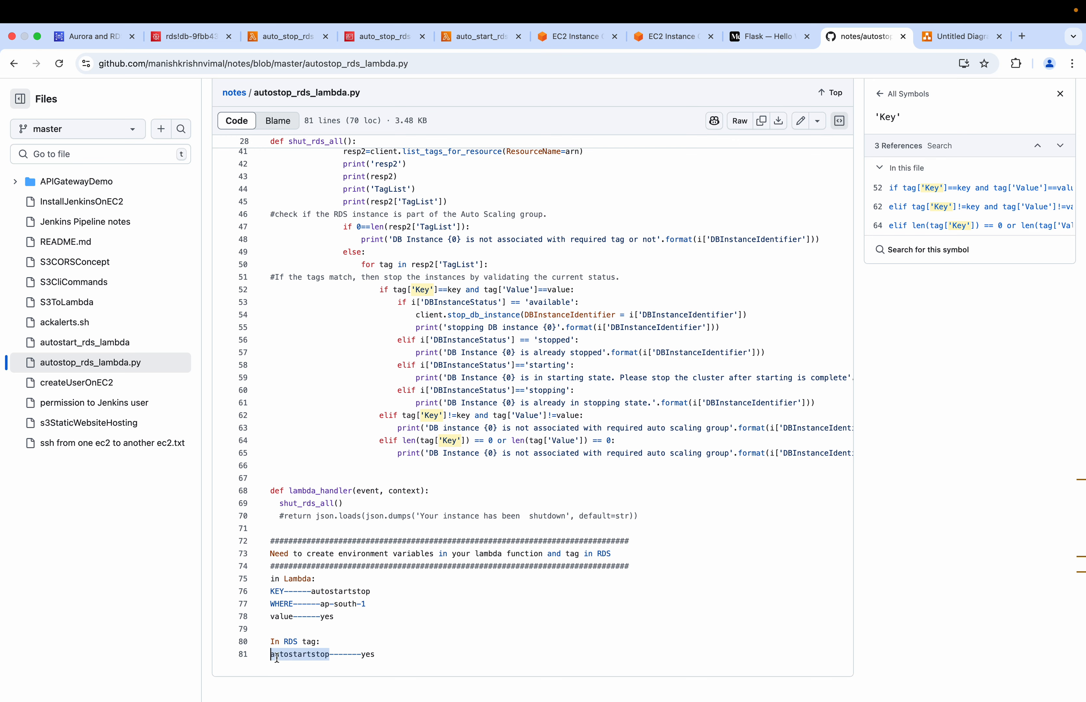
drag(315, 591, 375, 590)
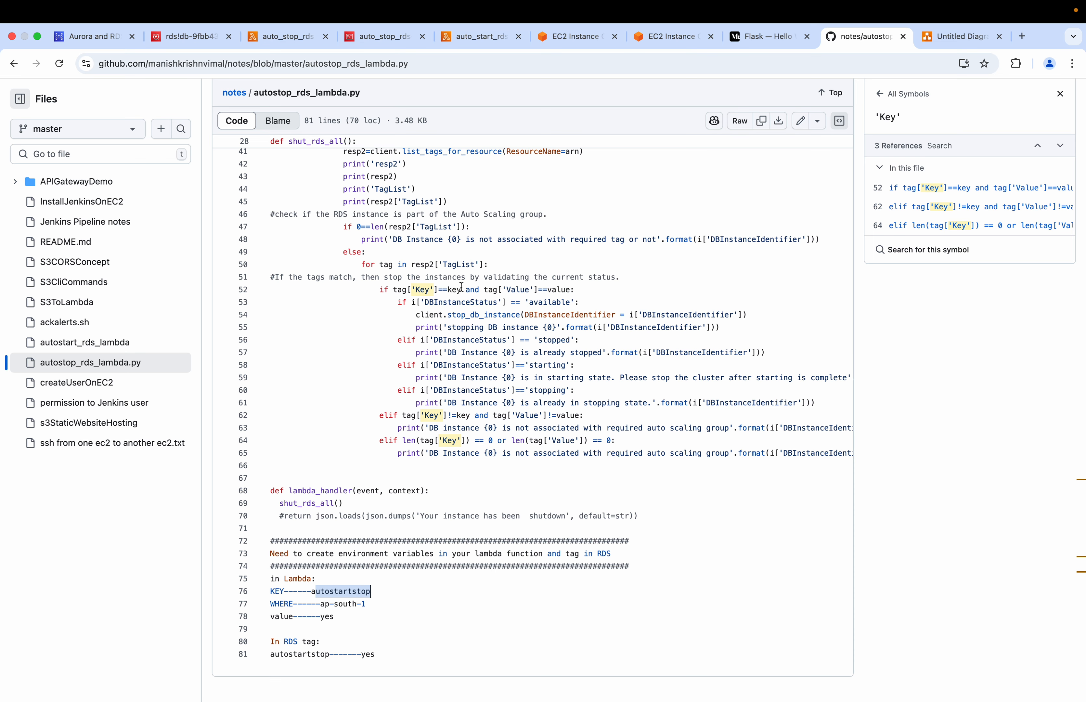
Trace the value variable in the tag['Value']==value condition back to os.environ['value'] and to the Lambda value entry in the notes
drag(461, 289, 393, 290)
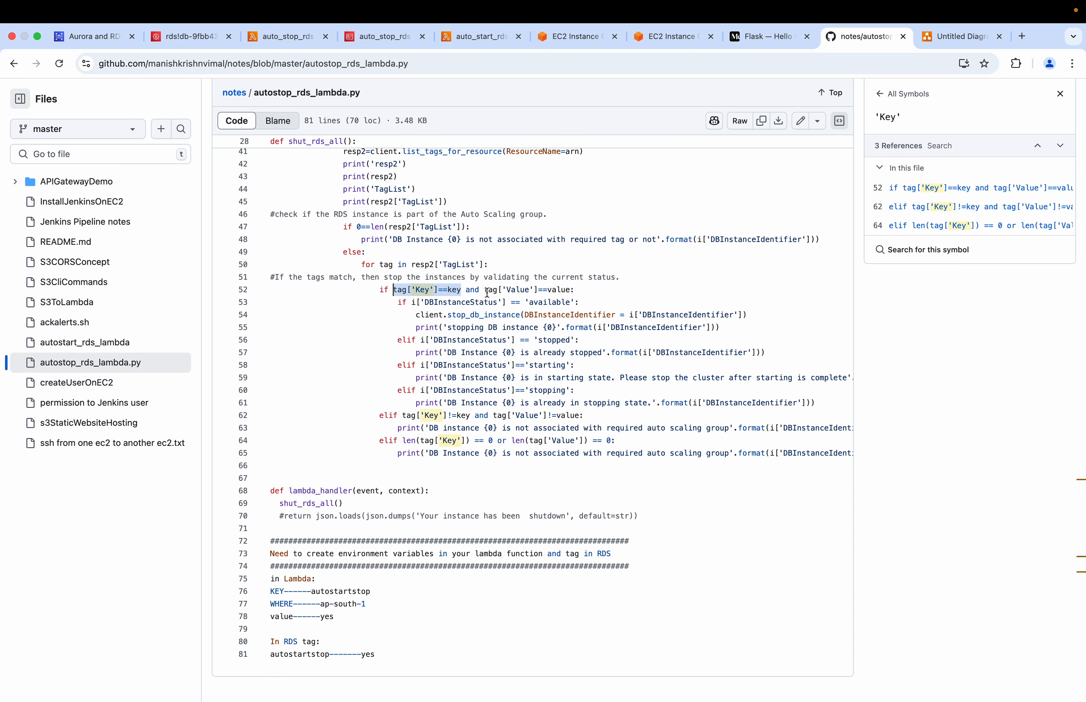
click(486, 290)
click(571, 289)
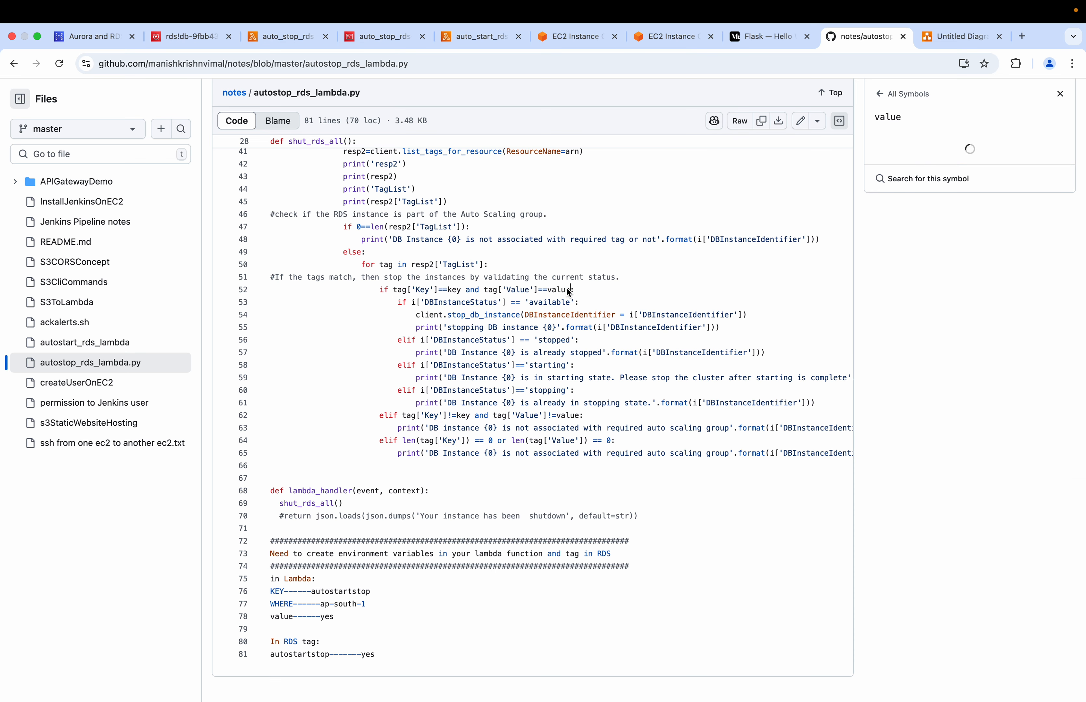
scroll(525, 290, up, 3)
scroll(525, 290, up, 8)
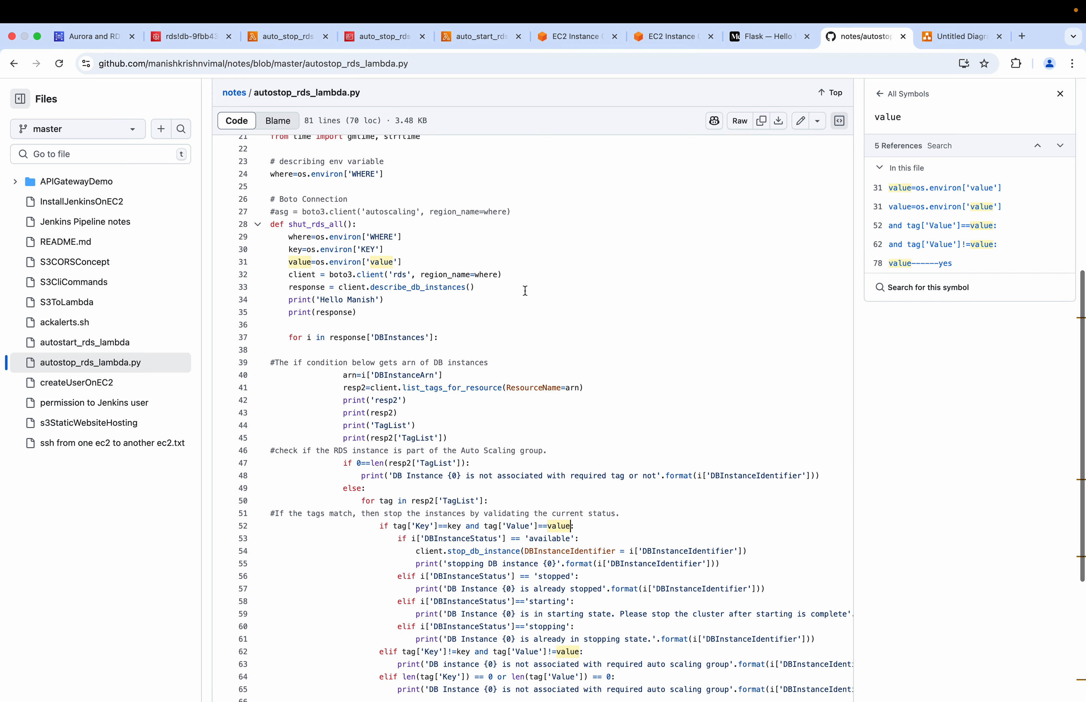
click(385, 290)
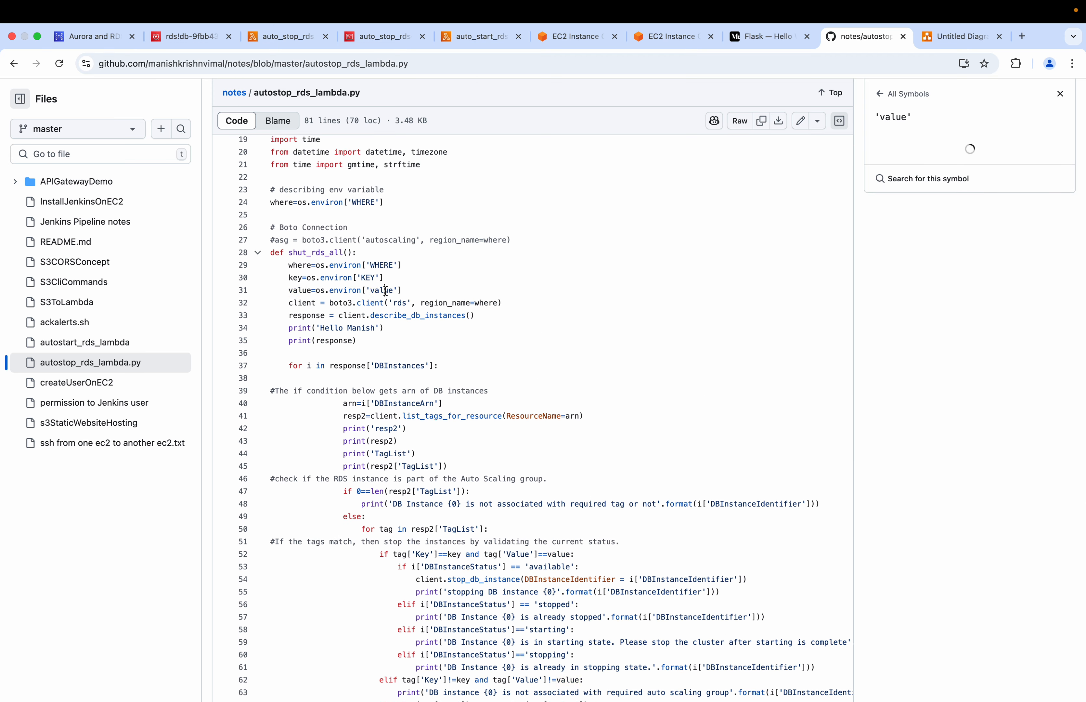
scroll(385, 290, down, 10)
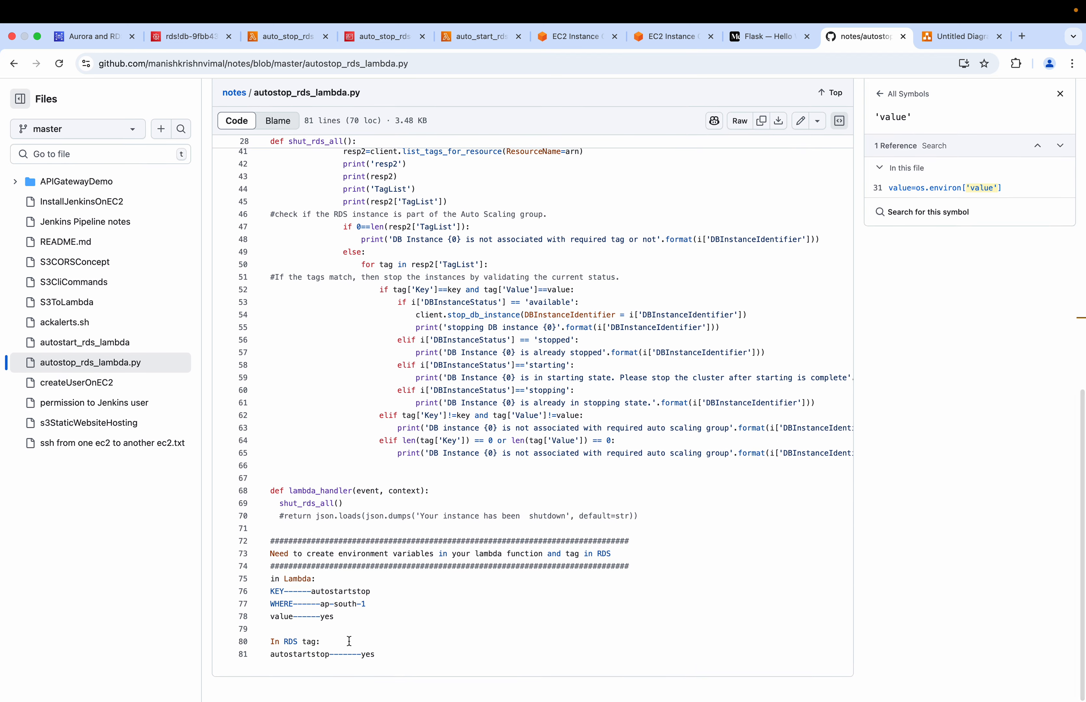
drag(337, 620, 321, 619)
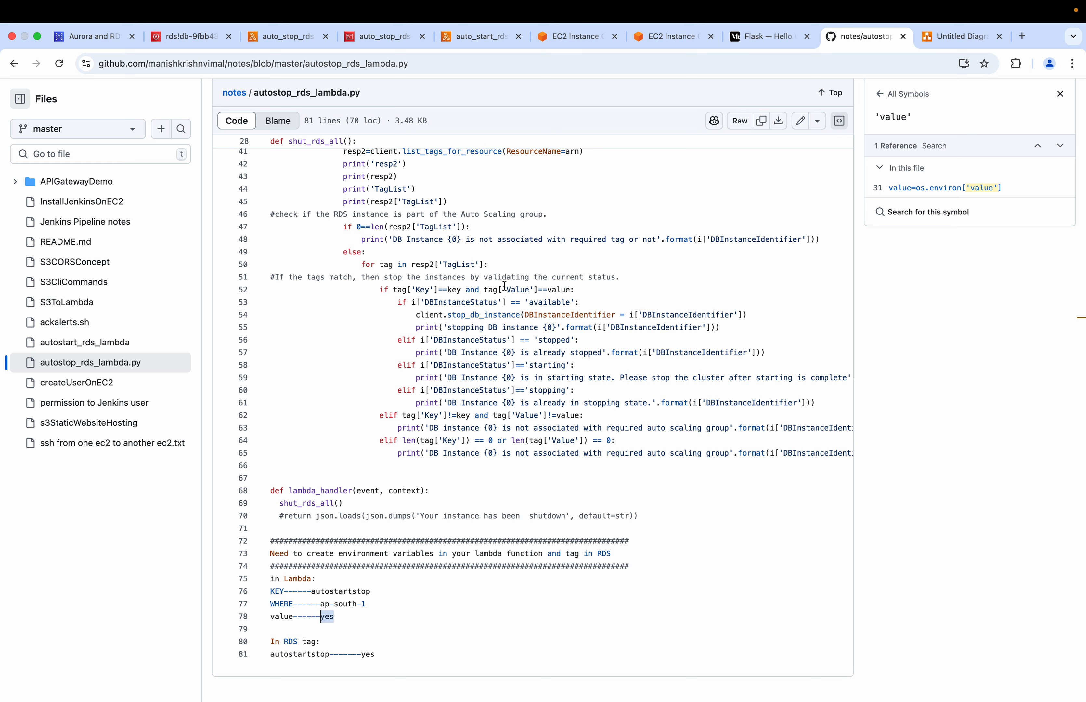
Compare tag['Value'] with the RDS tag value in the notes and with the value variable in the condition
drag(485, 290, 514, 290)
drag(374, 652, 362, 653)
drag(515, 289, 570, 289)
click(570, 289)
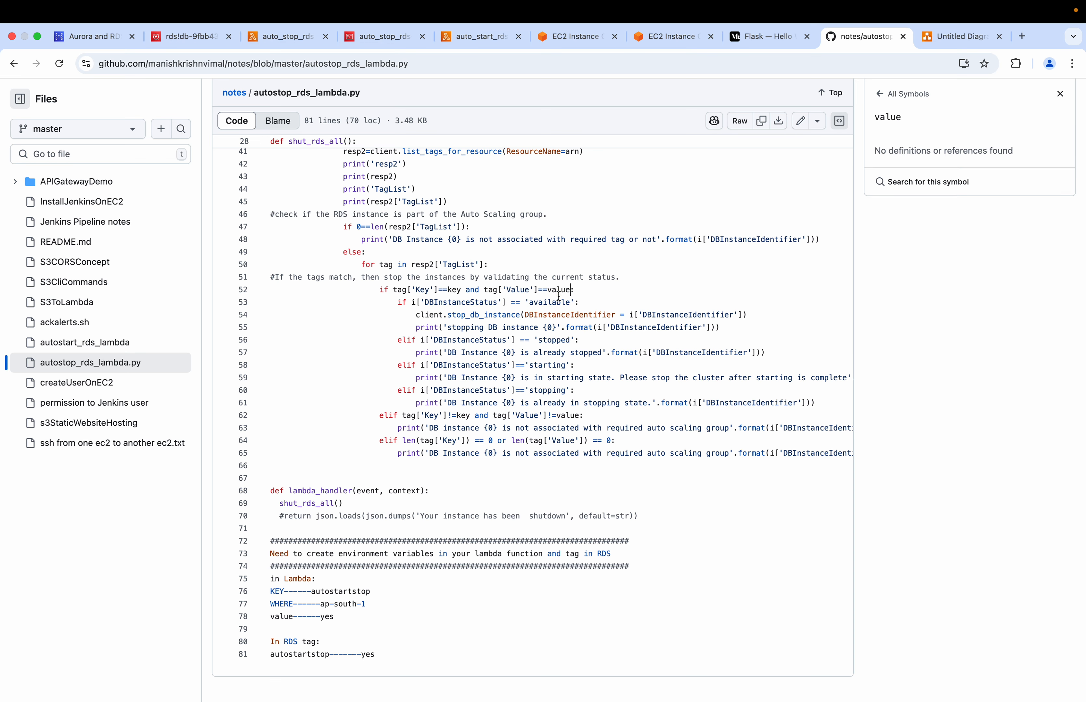
Examine the DBInstanceStatus branches for available, stopped, starting and stopping, including the stop_db_instance call and the print messages
drag(397, 303, 596, 305)
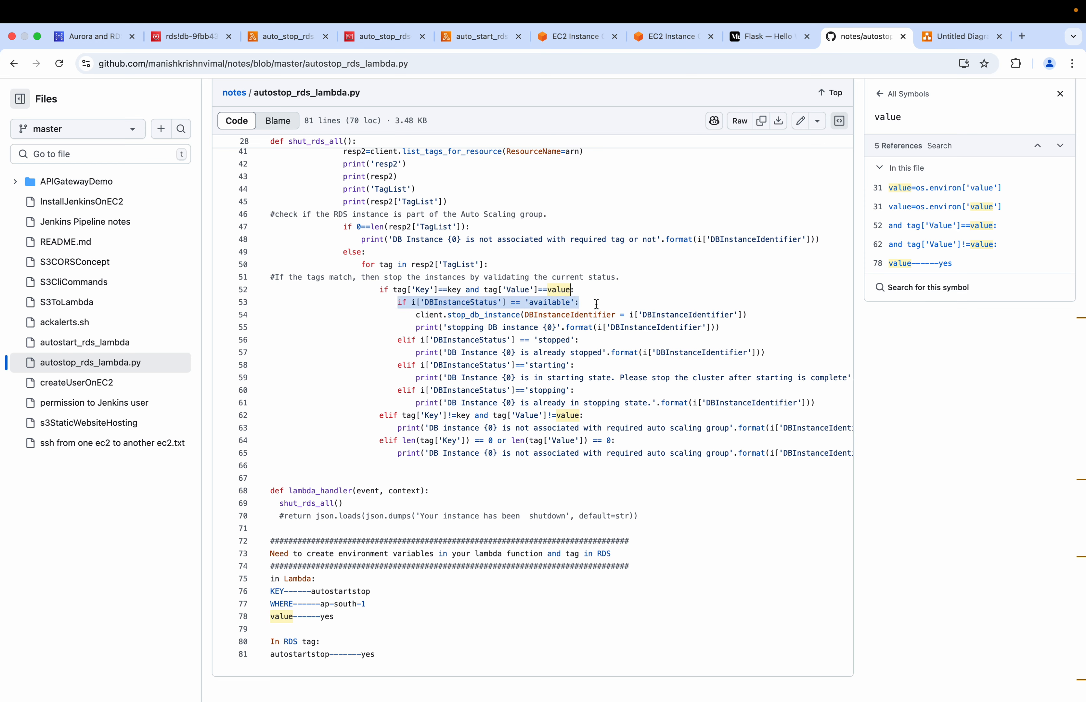
click(471, 302)
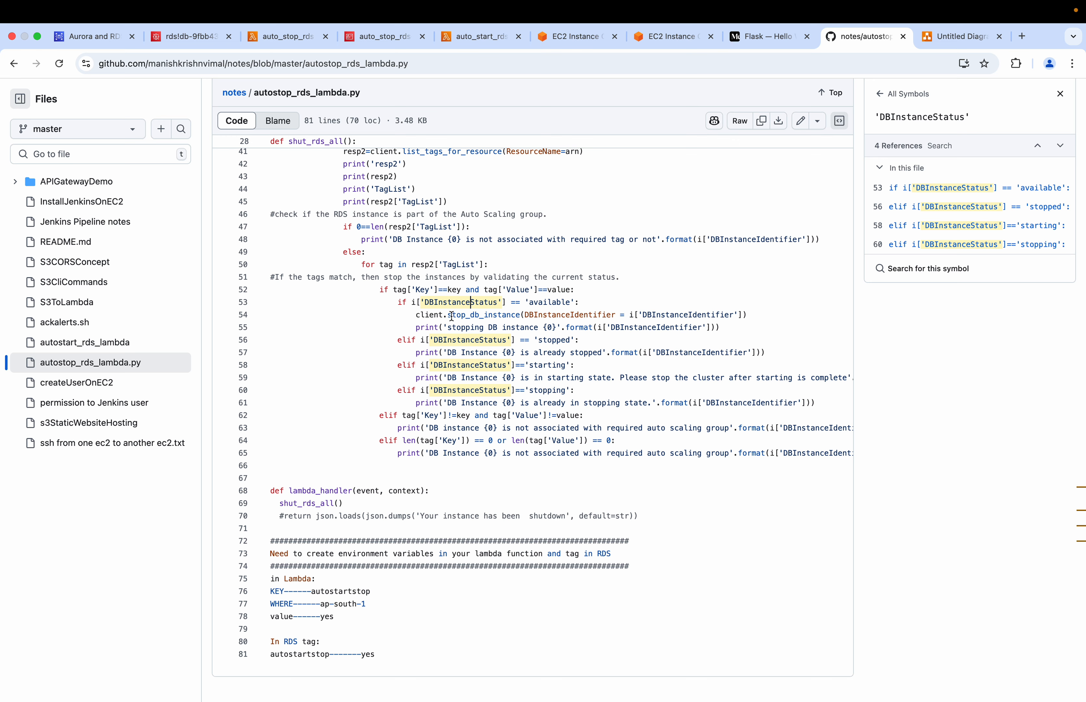
drag(449, 315, 521, 315)
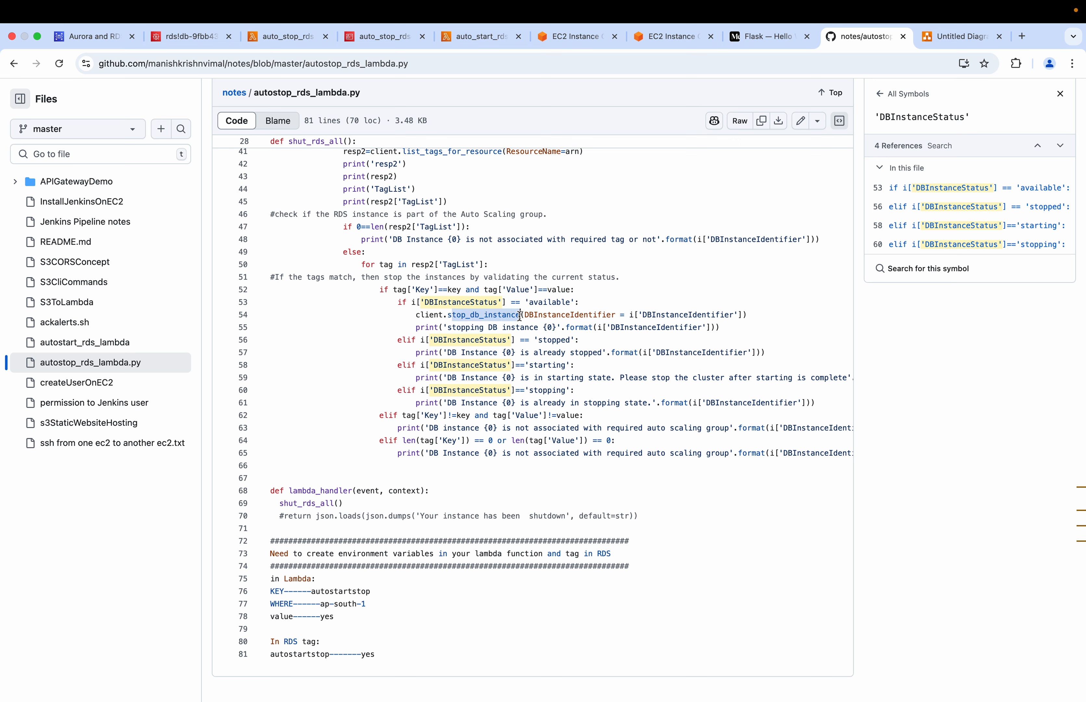
drag(578, 340, 538, 343)
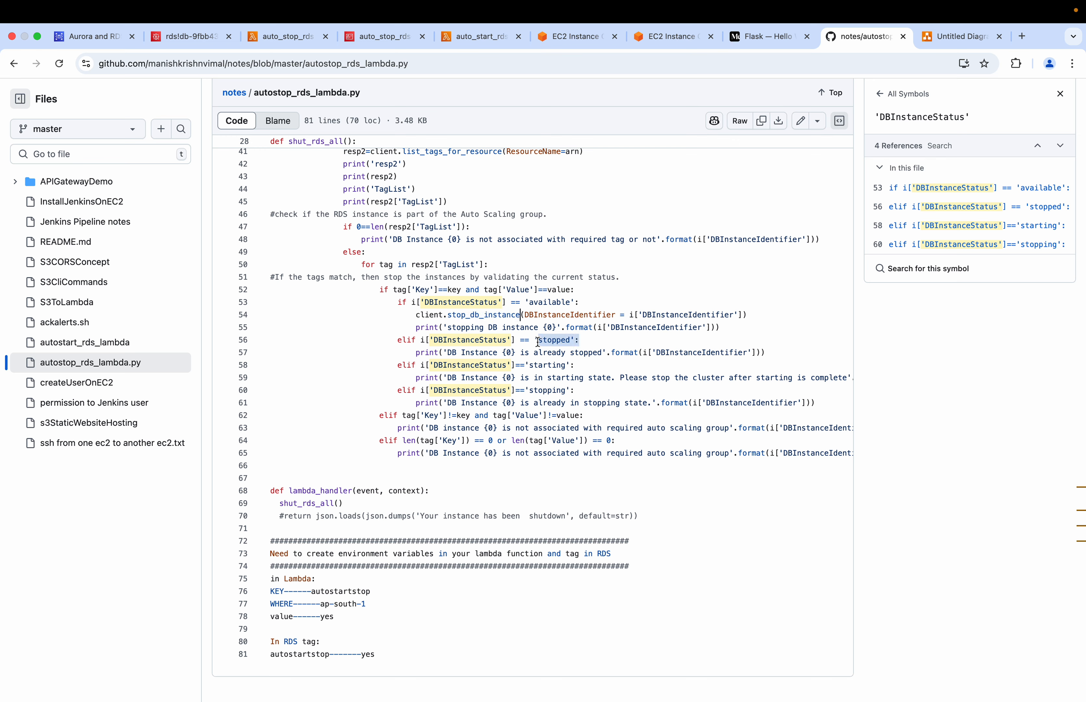
drag(515, 352, 607, 353)
drag(548, 378, 620, 378)
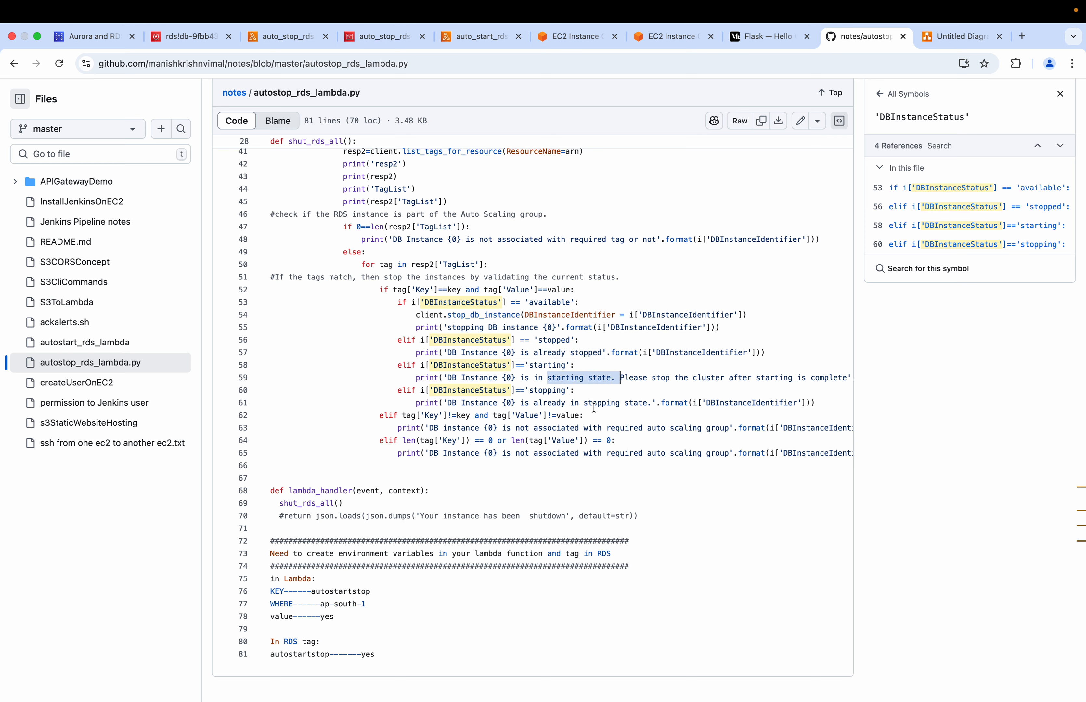
click(648, 406)
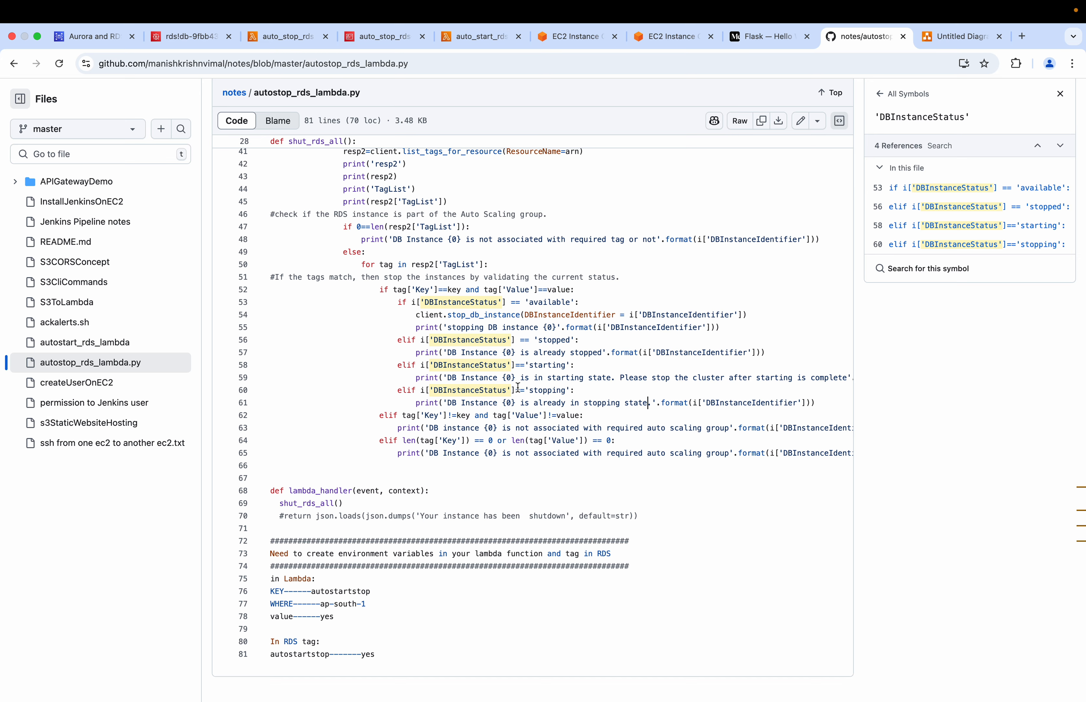
Examine lambda_handler and trace its shut_rds_all() call back to the function definition near the start of the file
scroll(622, 339, up, 5)
scroll(531, 454, down, 5)
drag(345, 505, 273, 494)
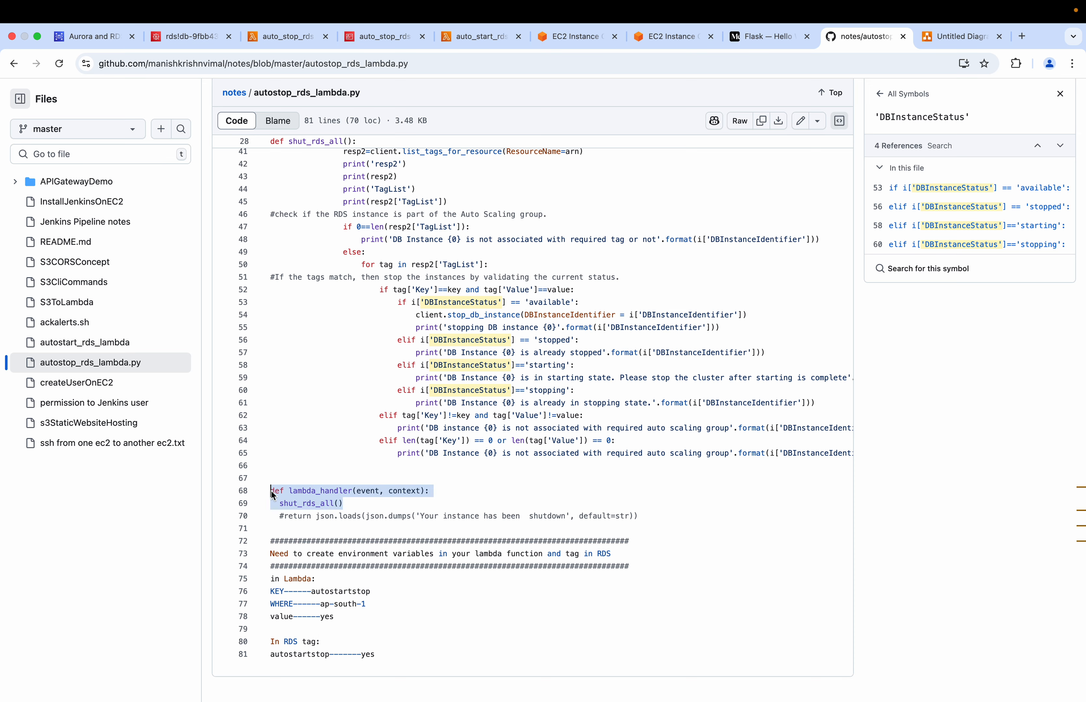
drag(347, 503, 279, 503)
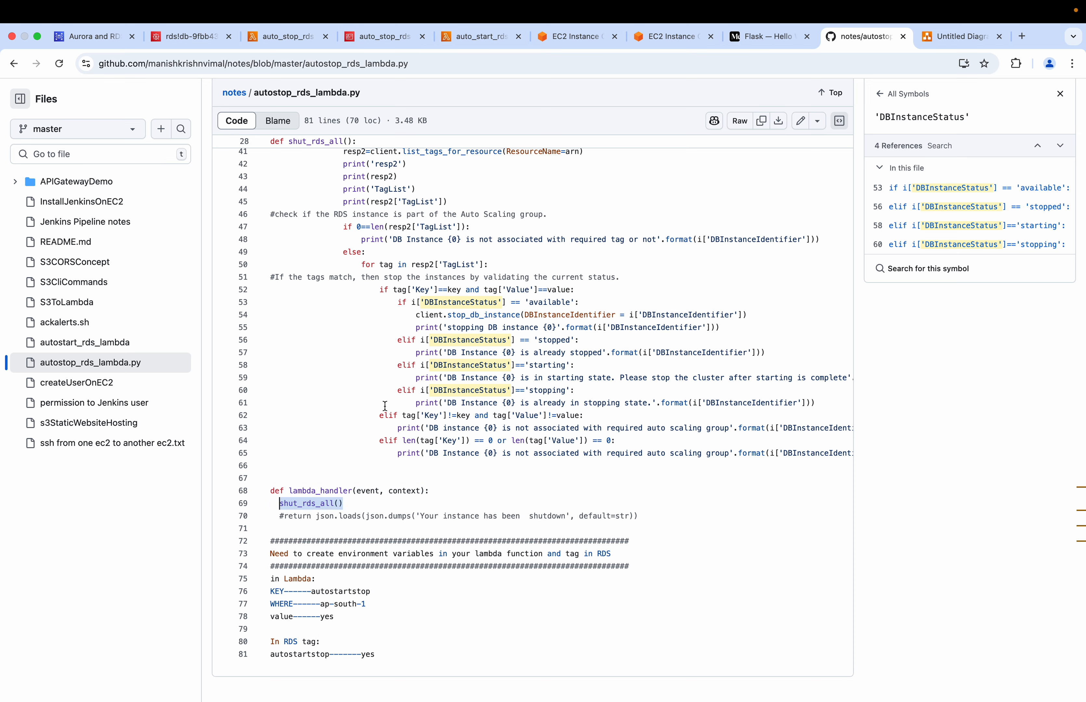
scroll(385, 406, up, 5)
scroll(385, 407, up, 3)
drag(288, 272, 349, 274)
scroll(349, 274, up, 10)
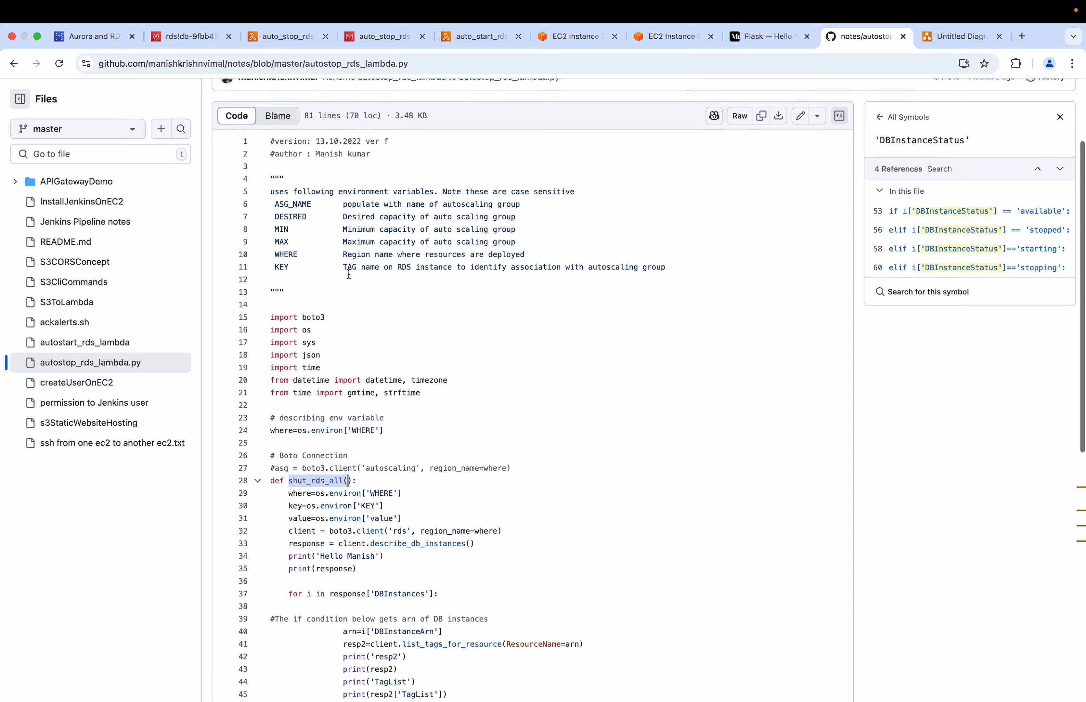
Return to demo-db in the RDS console and view its Connectivity & security details
click(283, 36)
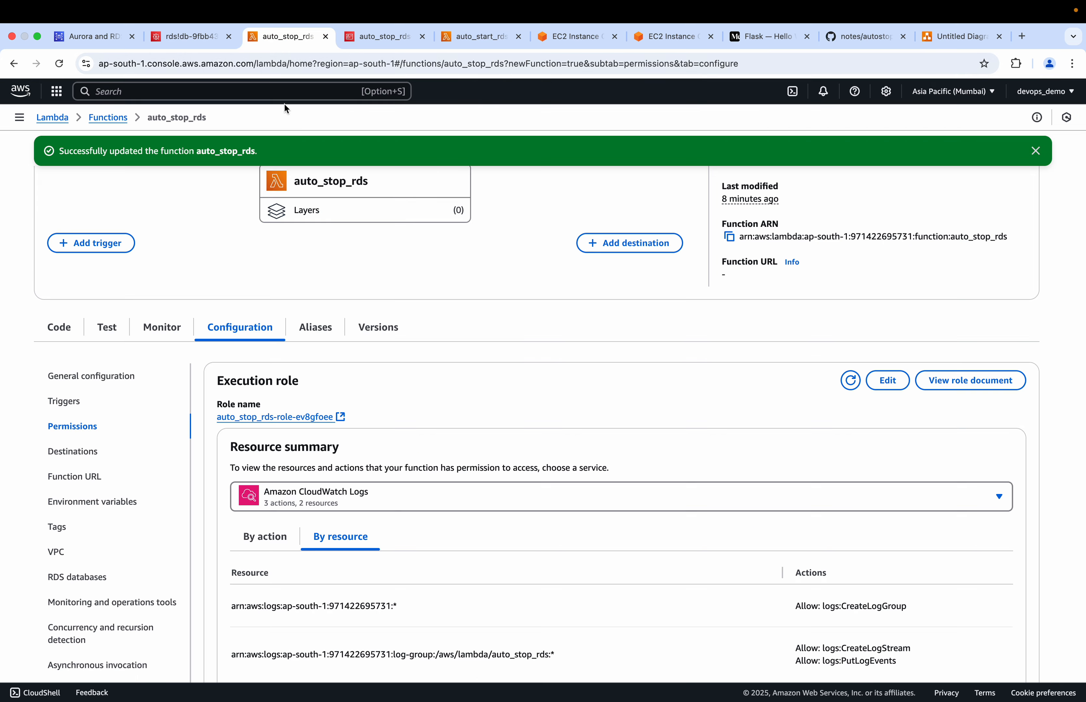
click(105, 38)
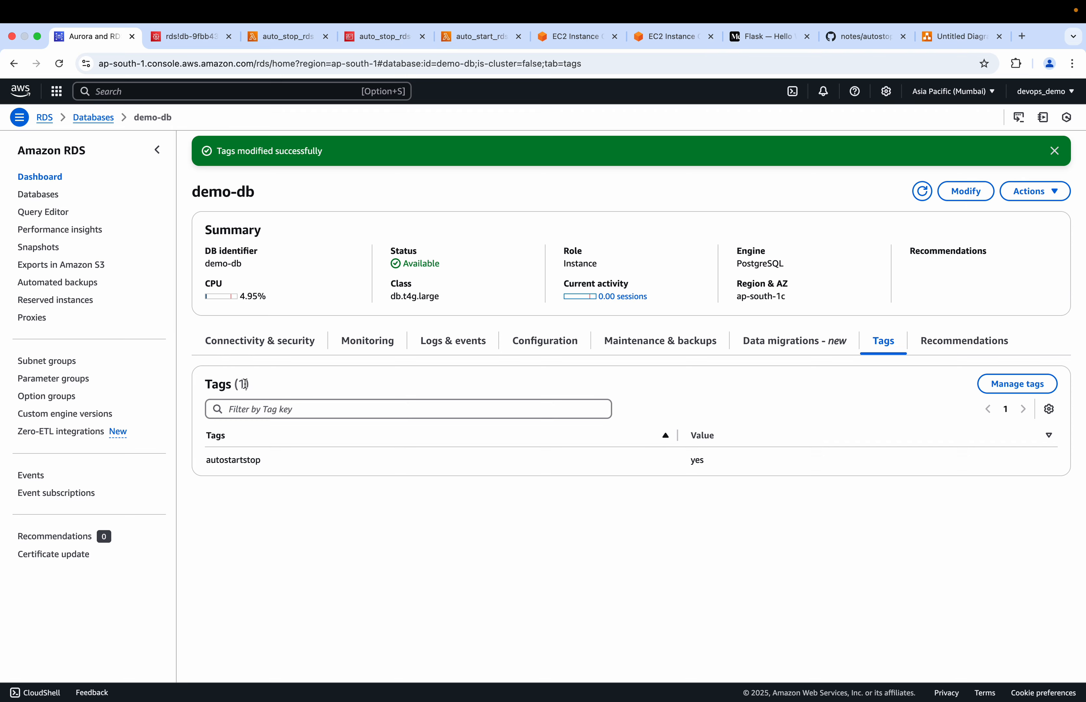
click(257, 341)
scroll(428, 471, down, 2)
scroll(428, 471, up, 3)
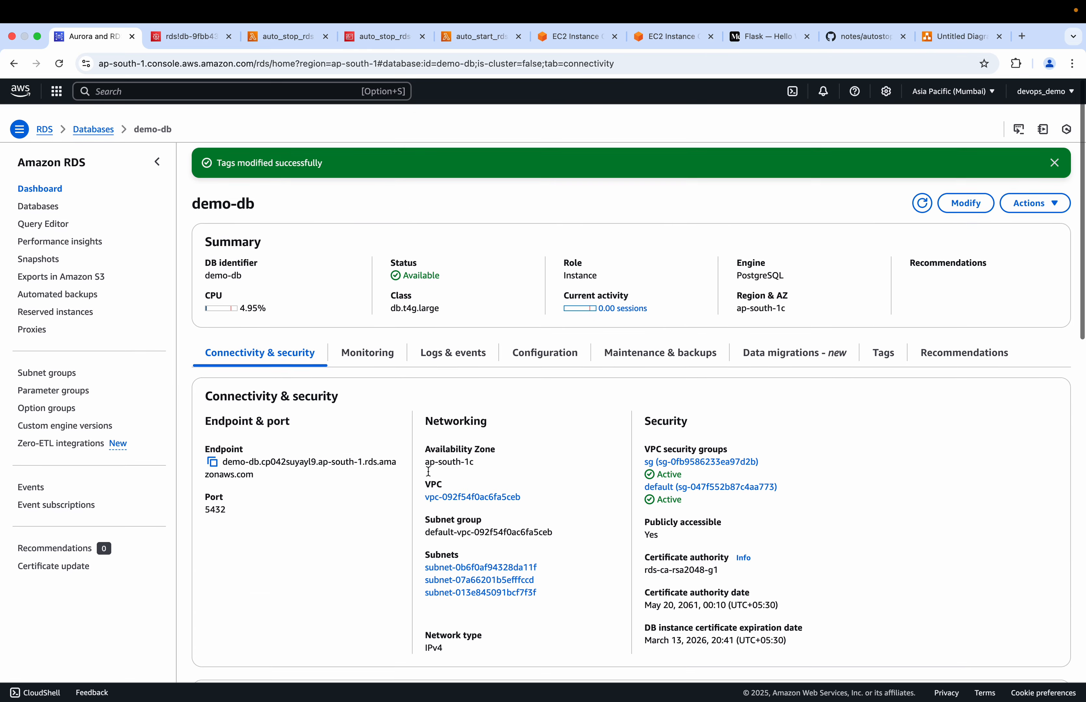
scroll(428, 471, down, 1)
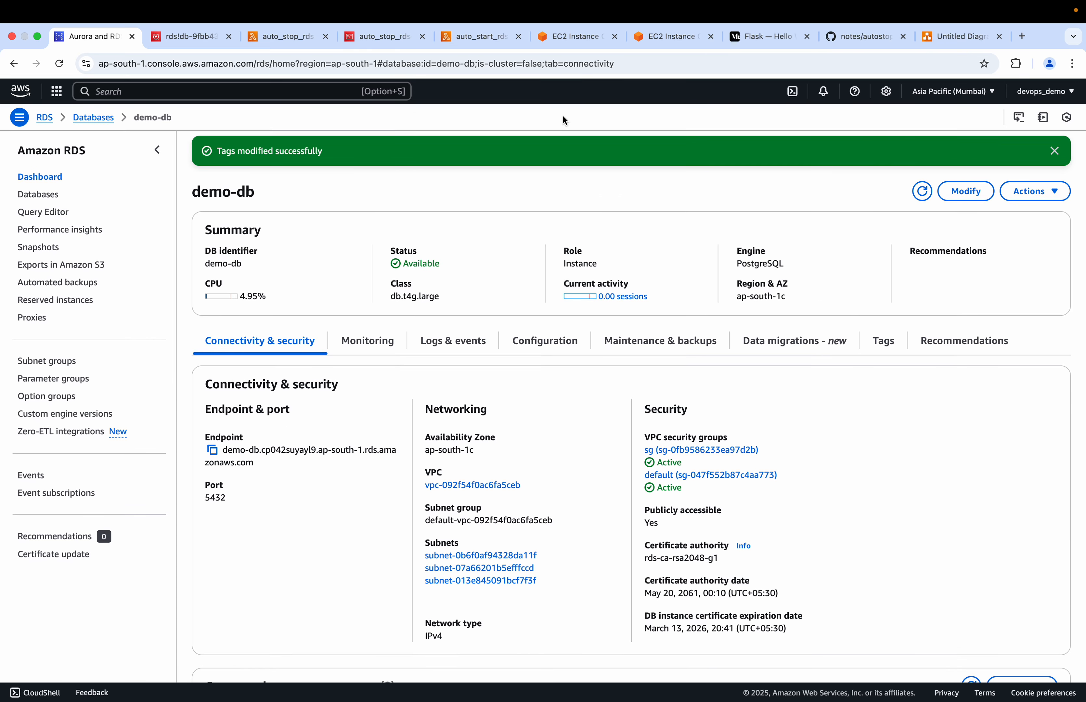
Open the temporary stop dialog for demo-db, tick the acknowledgement, cancel the stop and dismiss the tag notification
click(1017, 195)
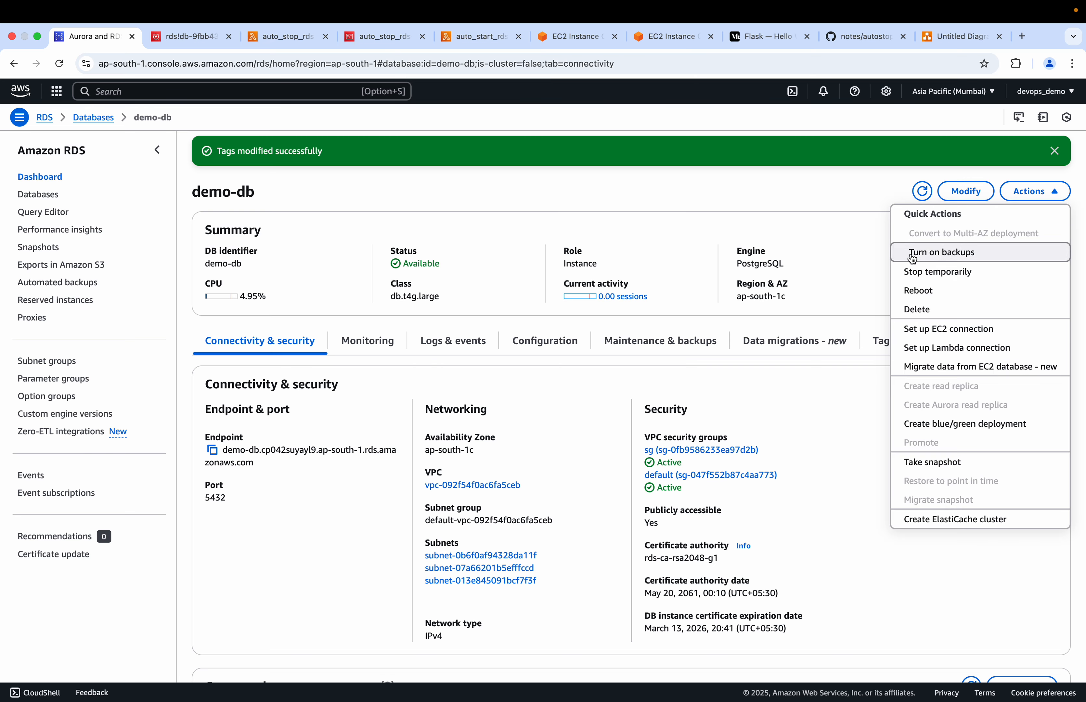
click(914, 274)
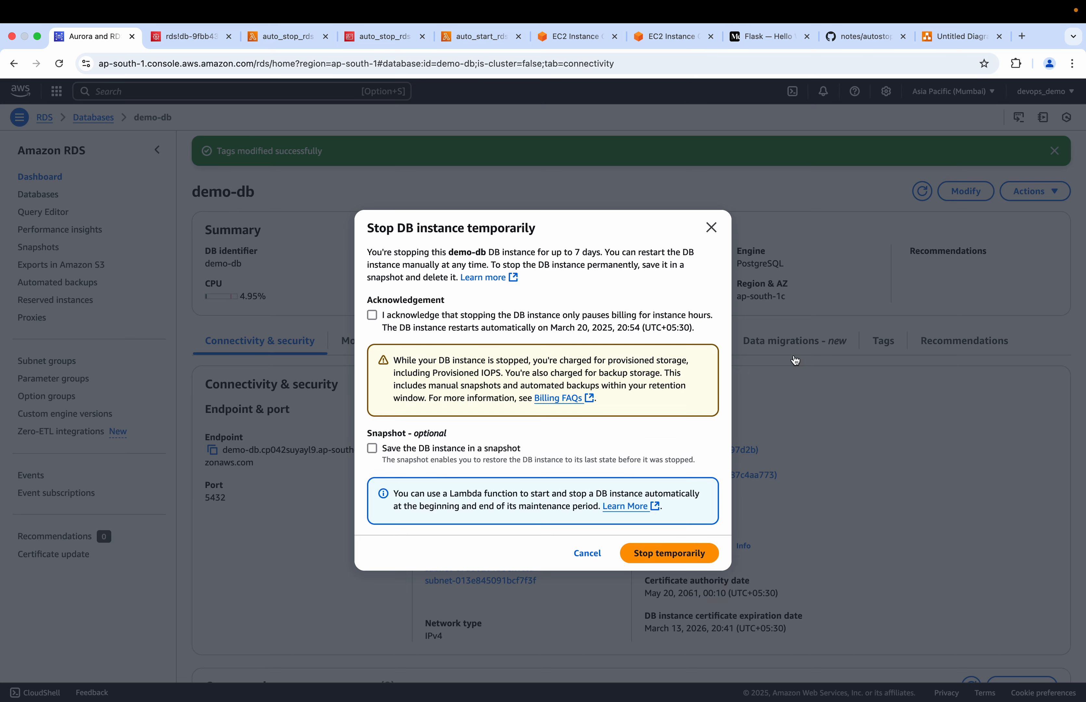
click(372, 315)
click(588, 554)
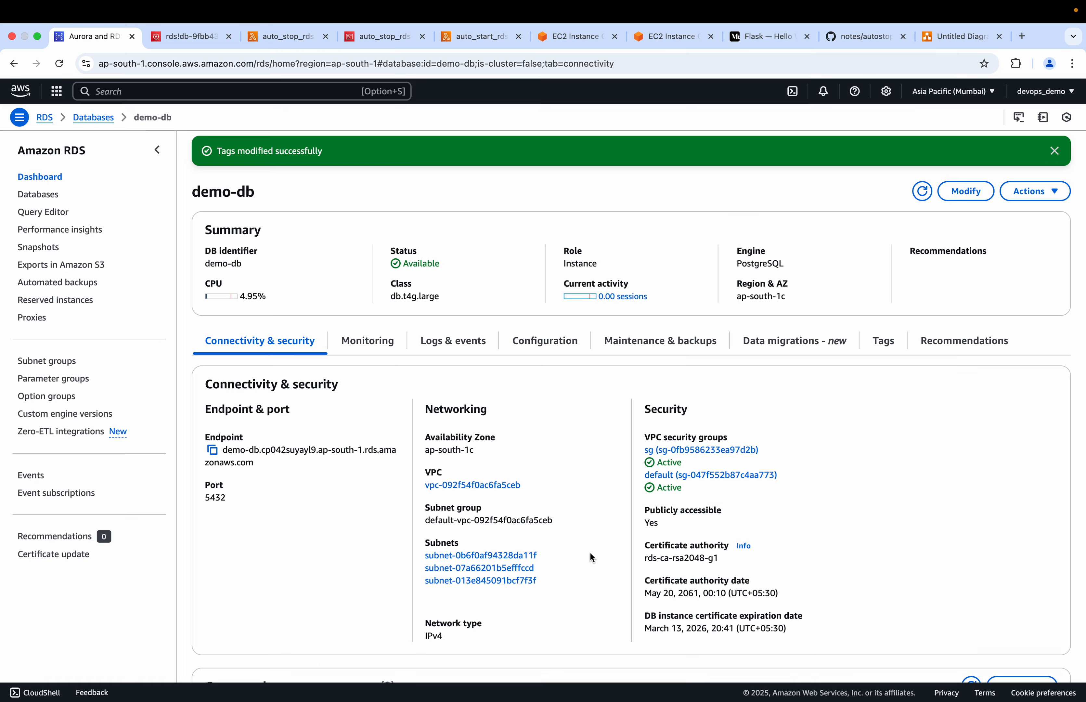
click(1058, 158)
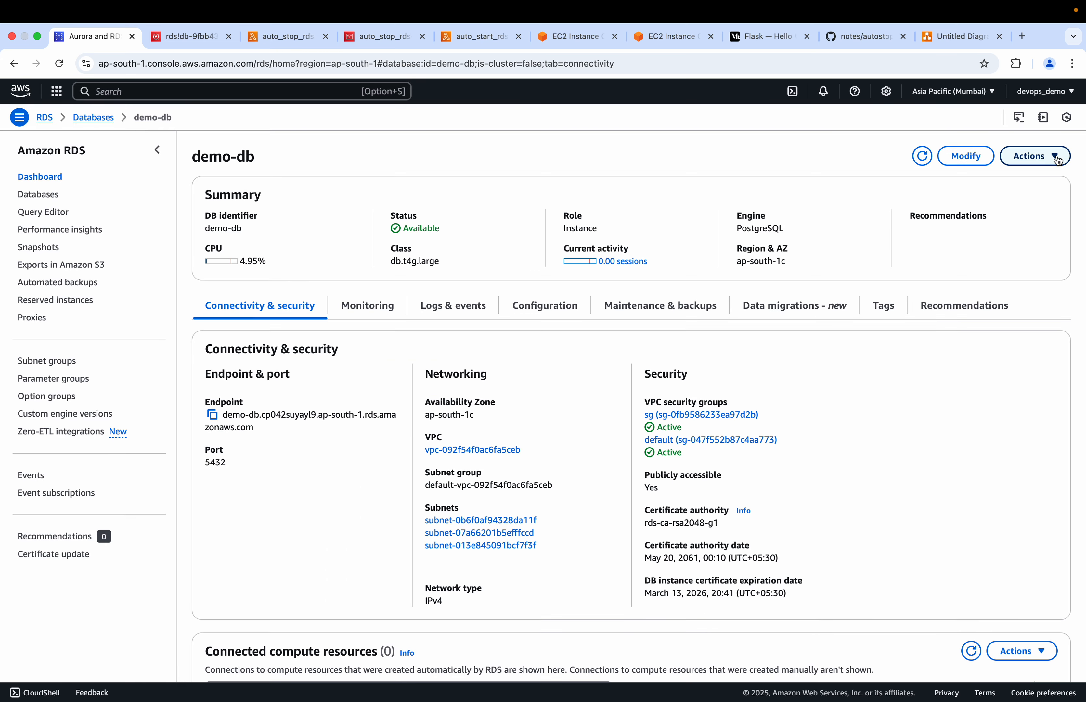
Open the code of the auto_stop_rds Lambda function and start creating a new test event for it
click(278, 40)
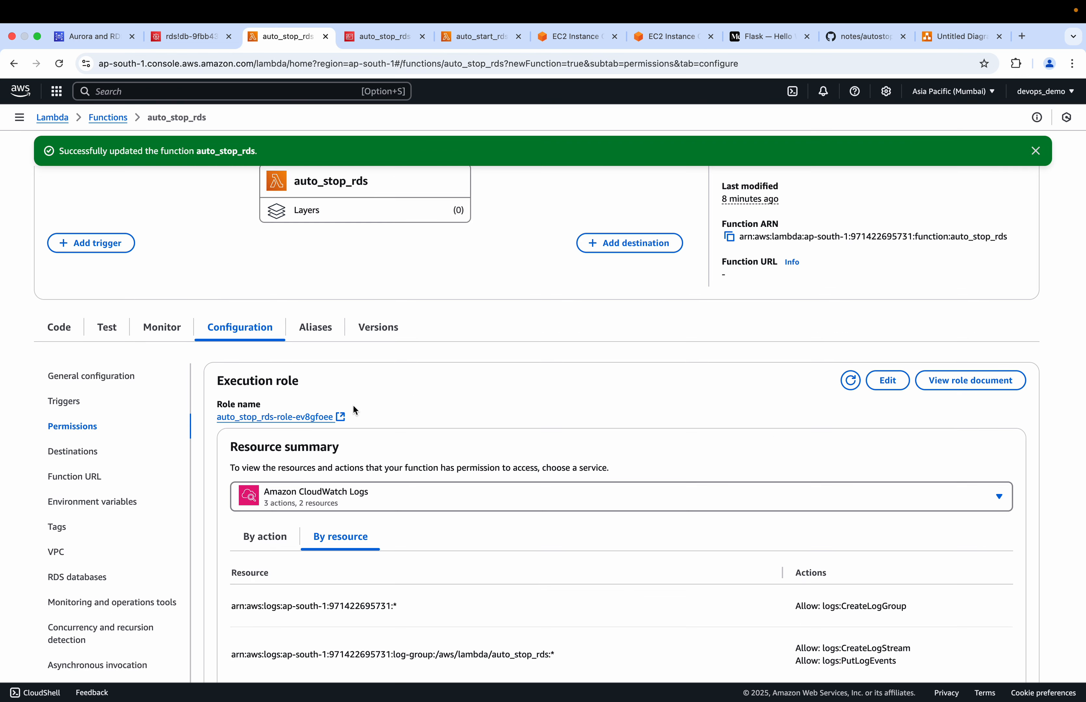
click(65, 332)
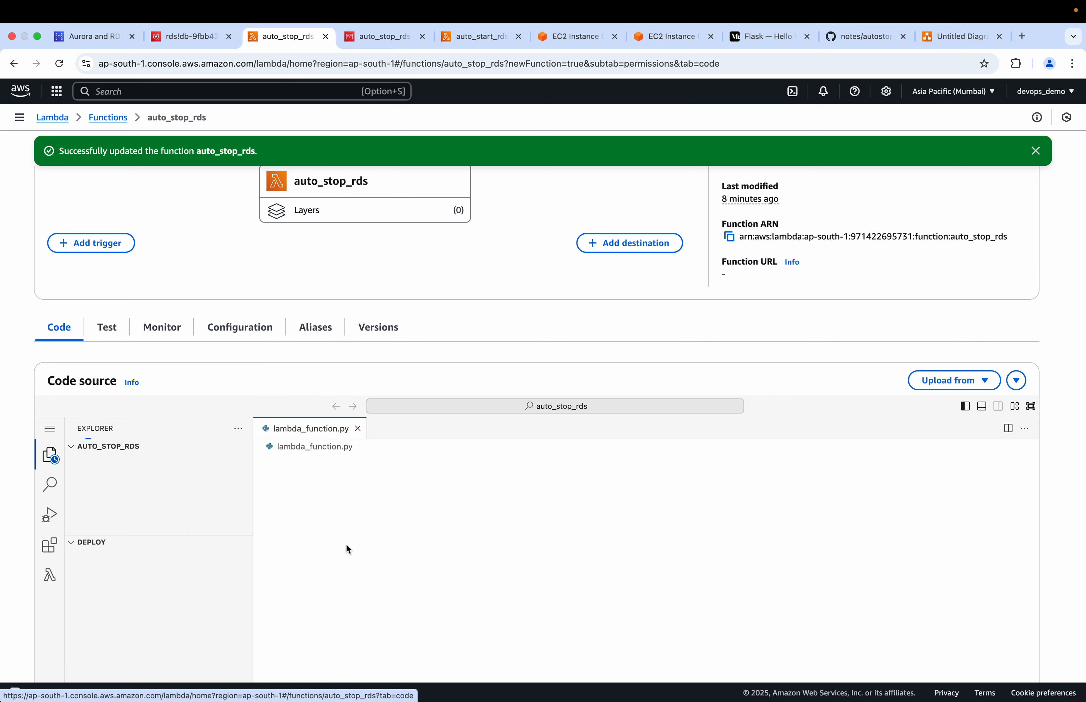
click(210, 592)
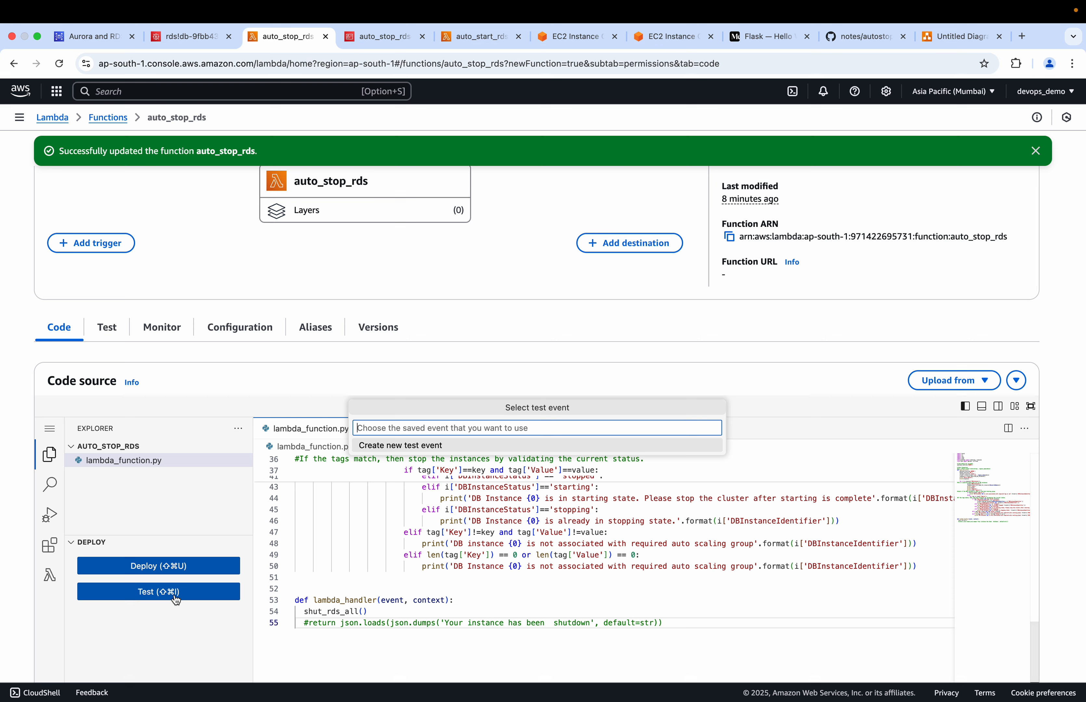
text(test)
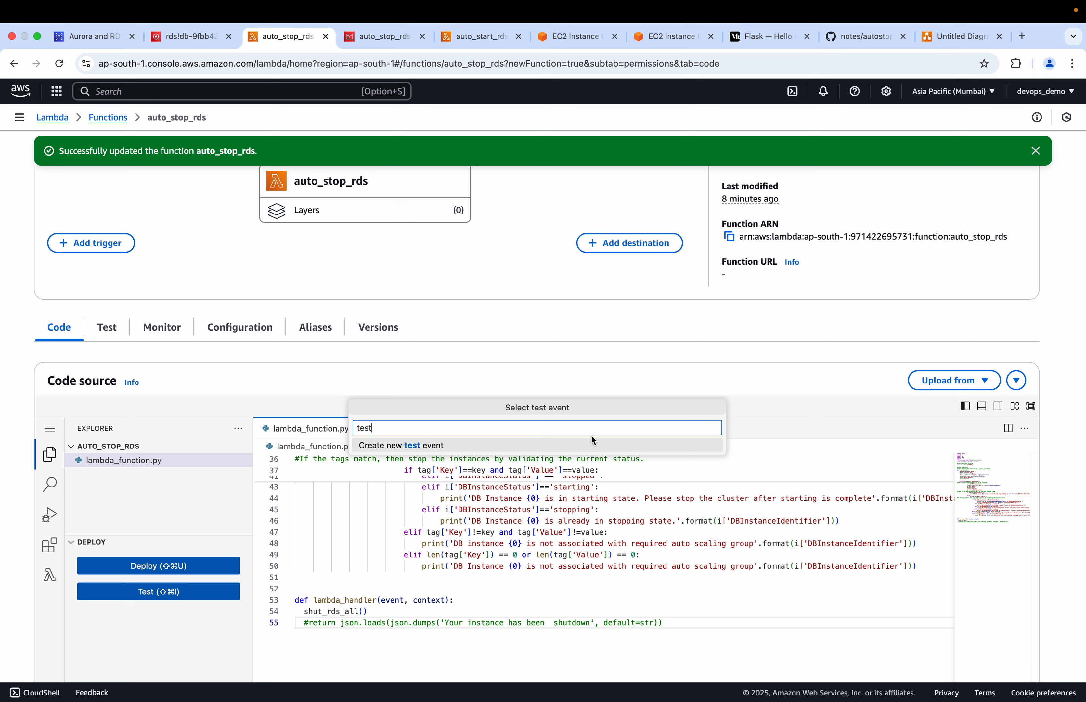
click(426, 446)
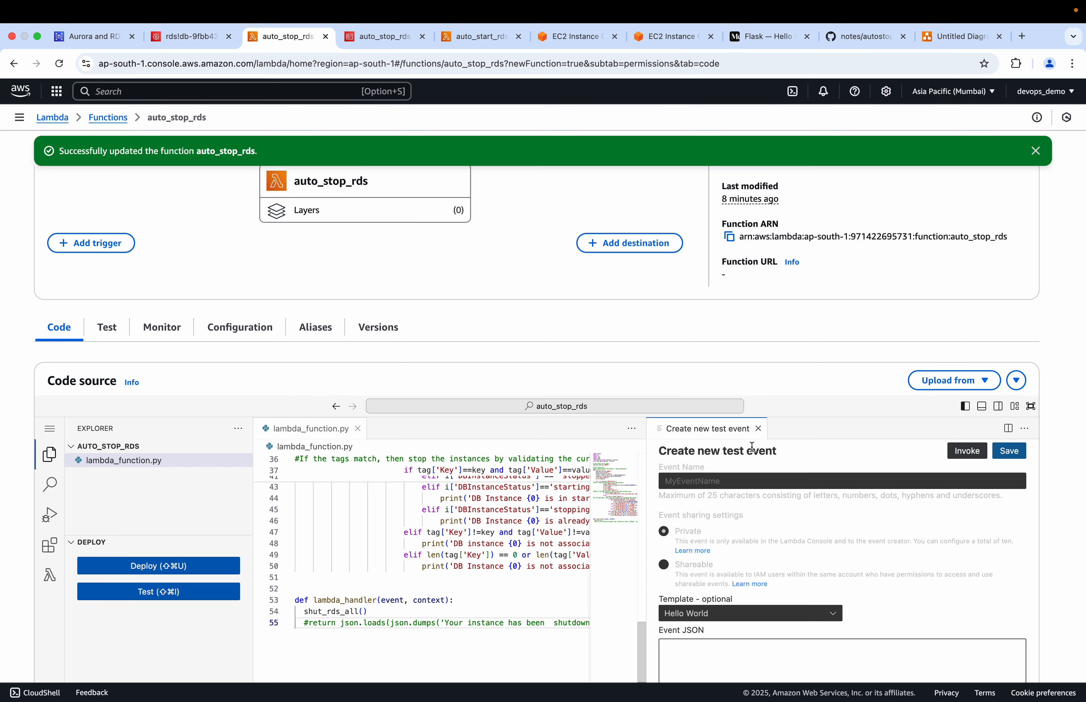
scroll(715, 638, down, 2)
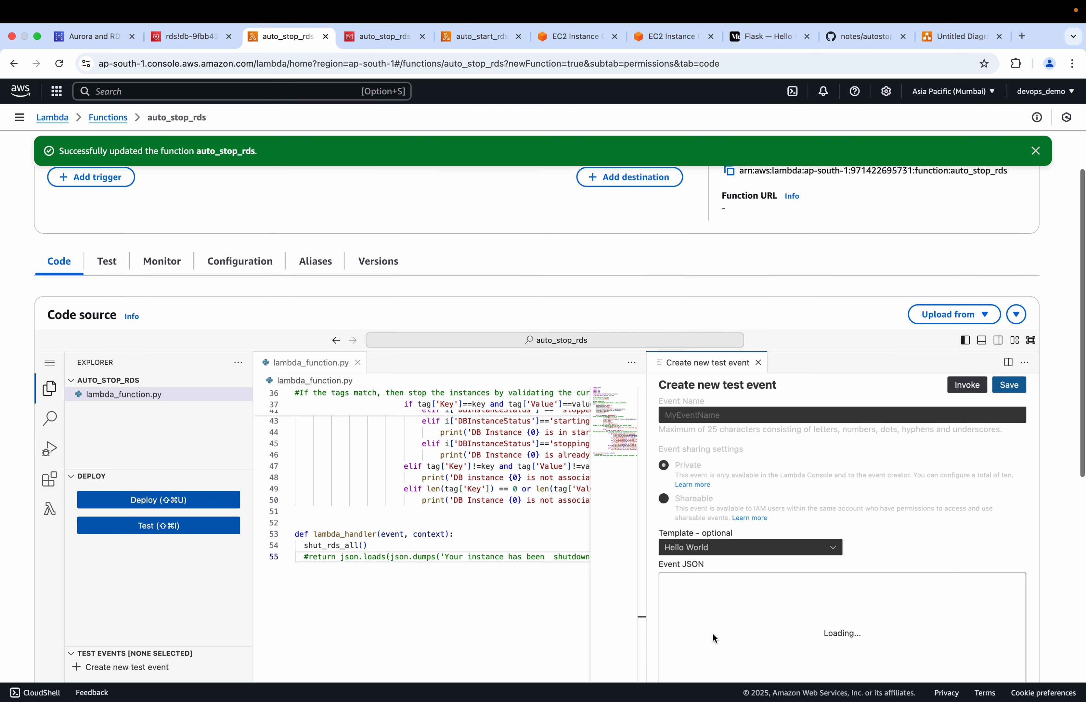
Reduce the test event's JSON to a single pair with an empty key and an empty value
drag(784, 622, 700, 609)
key(BackSpace)
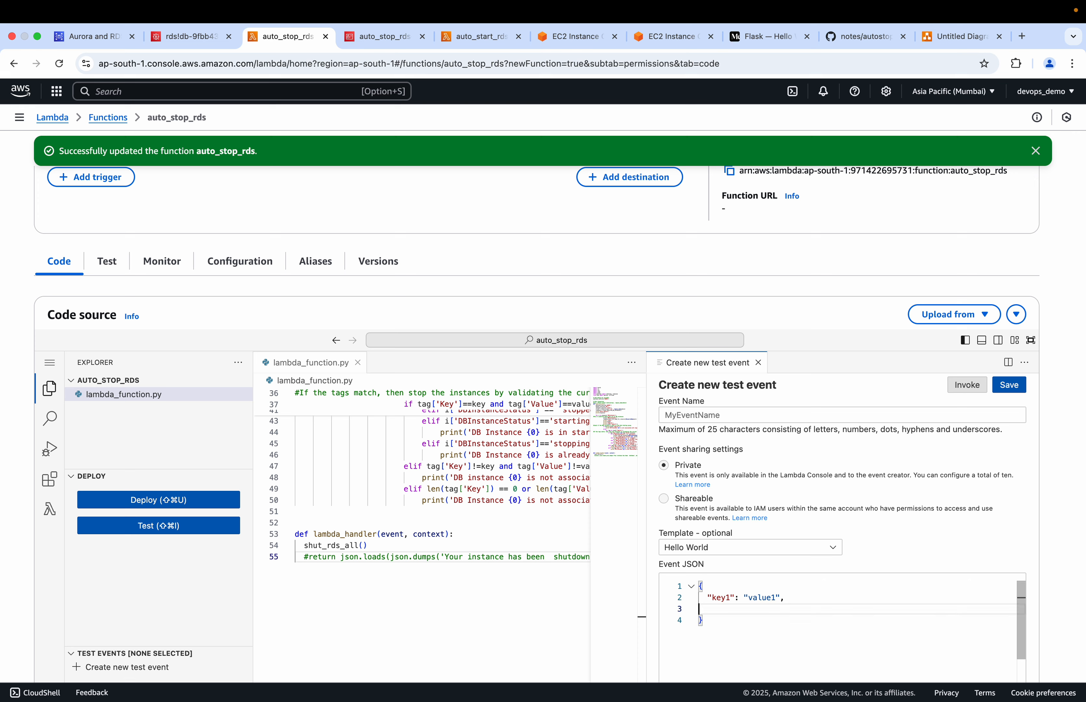
key(BackSpace)
key(Left)
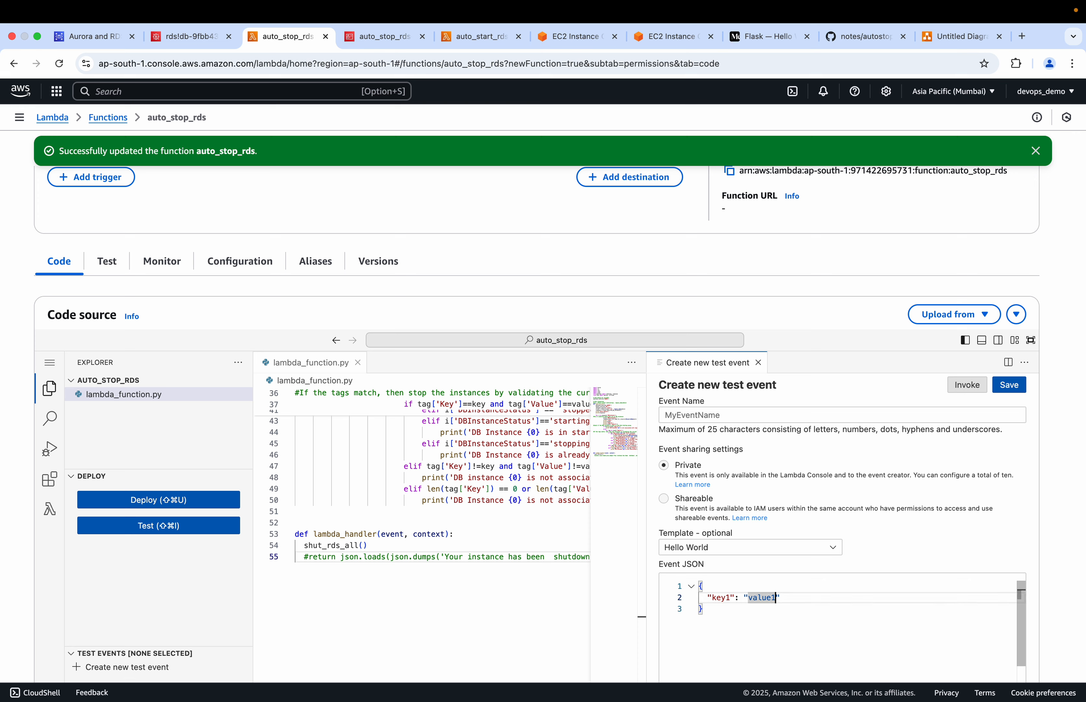
key(BackSpace)
key(BackSpace)
key(BackSpace)
key(BackSpace)
key(BackSpace)
double_click(725, 598)
key(BackSpace)
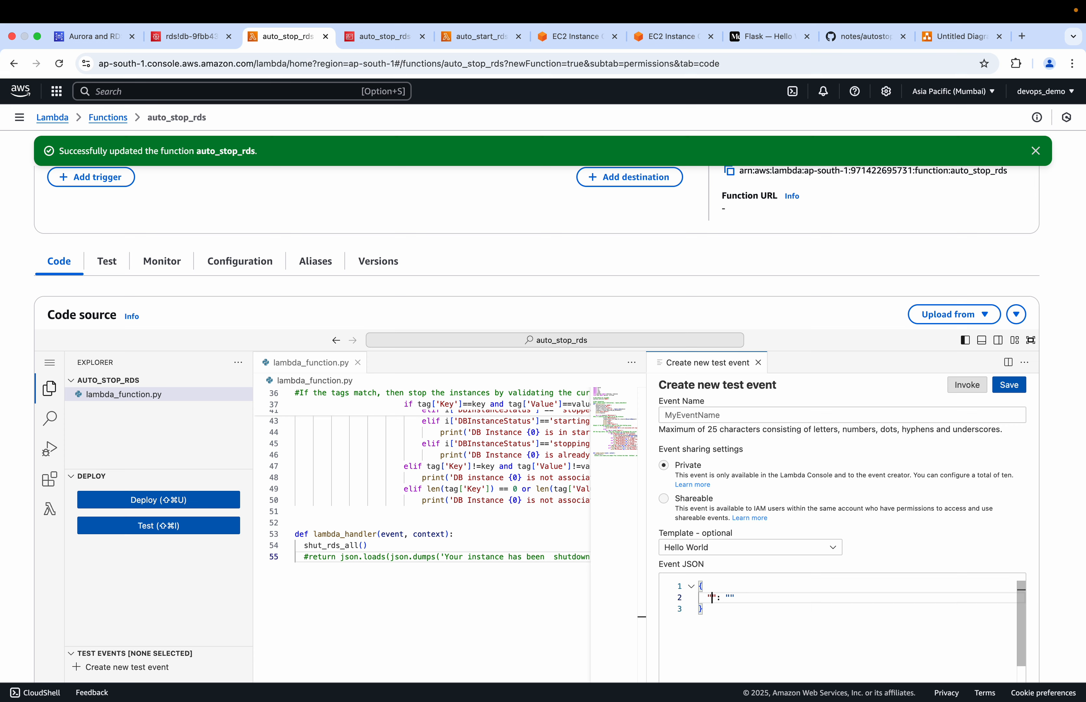
Save the test event under the name test and invoke auto_stop_rds, enlarging the execution results
click(1009, 385)
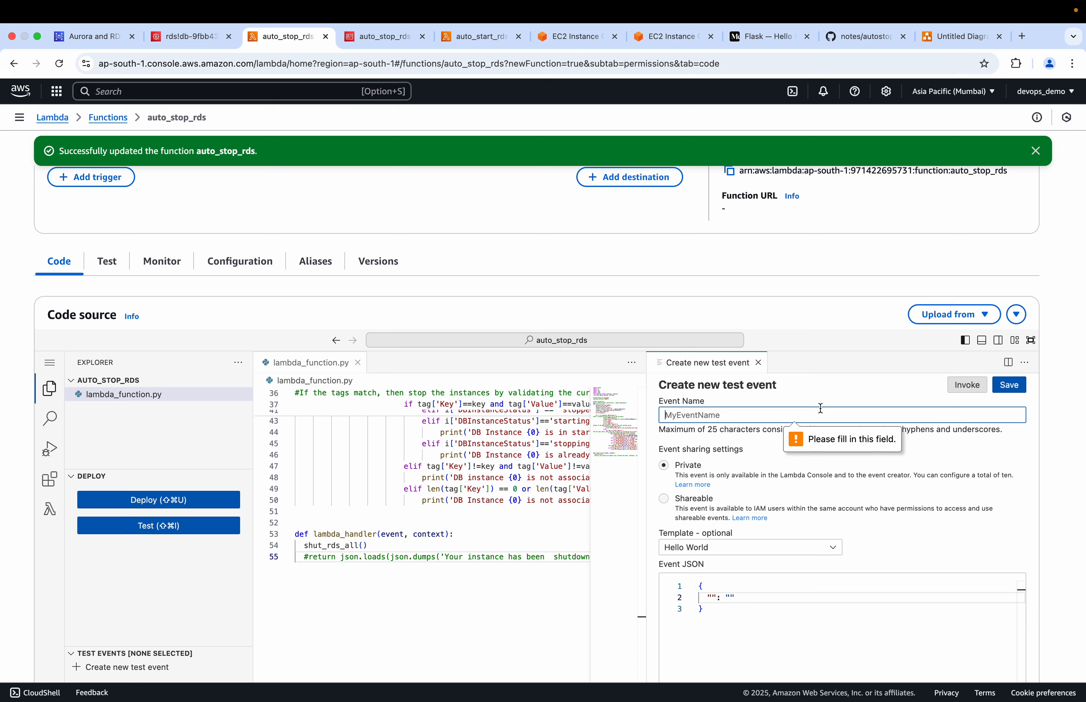
text(test)
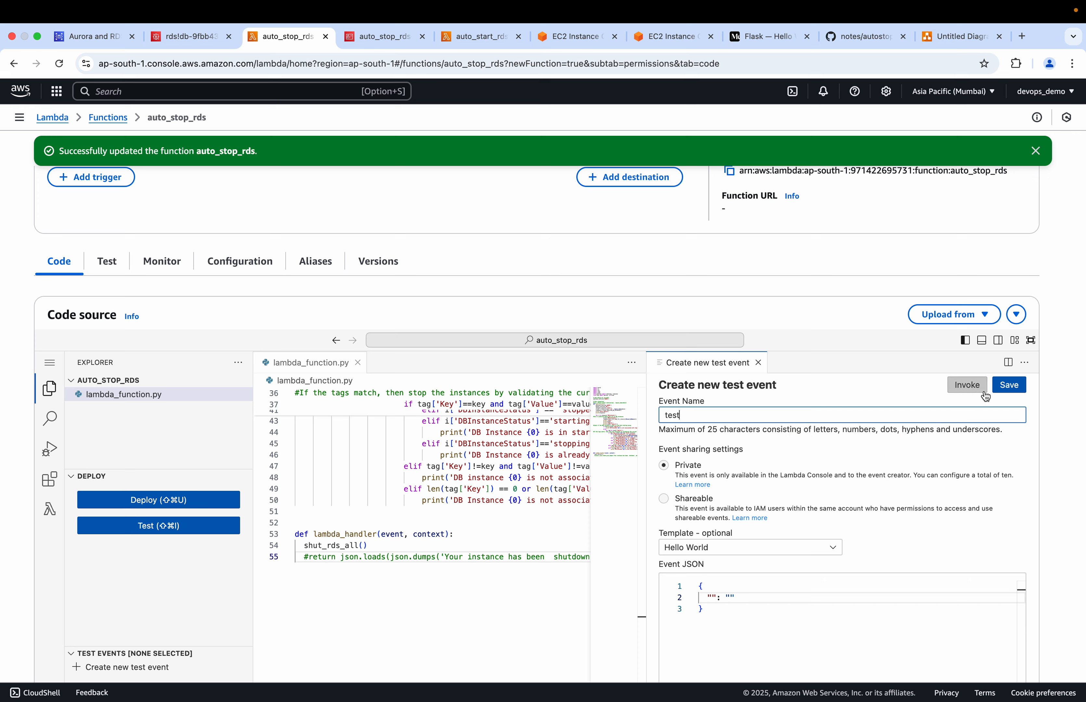
click(1021, 384)
click(965, 387)
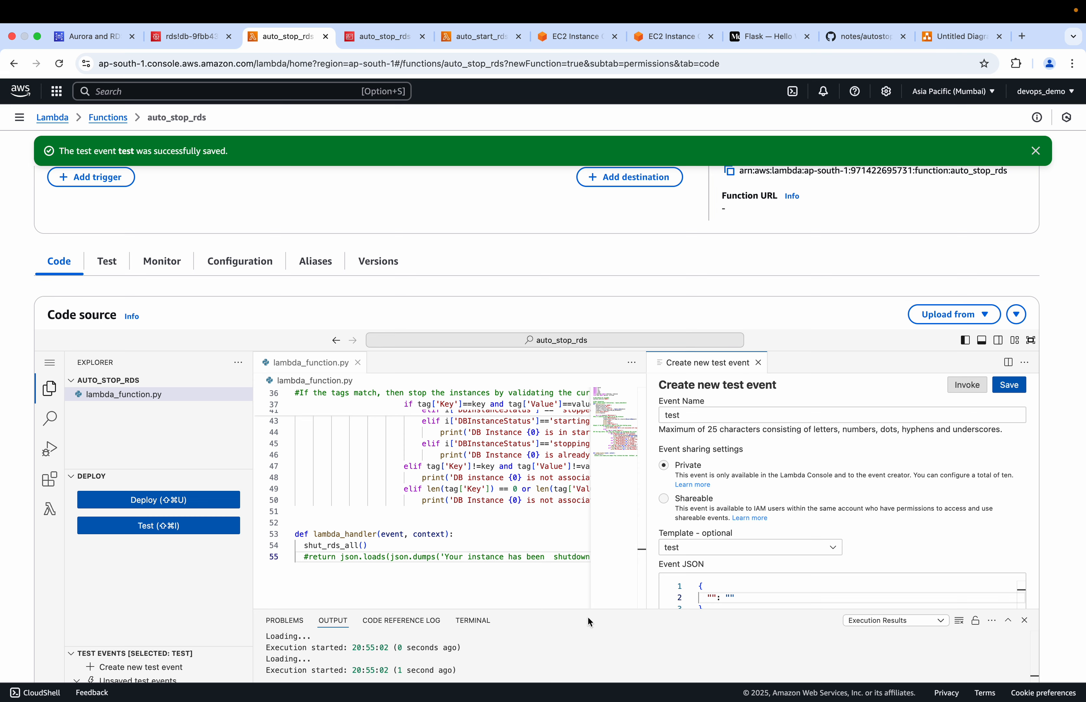
drag(541, 611, 613, 274)
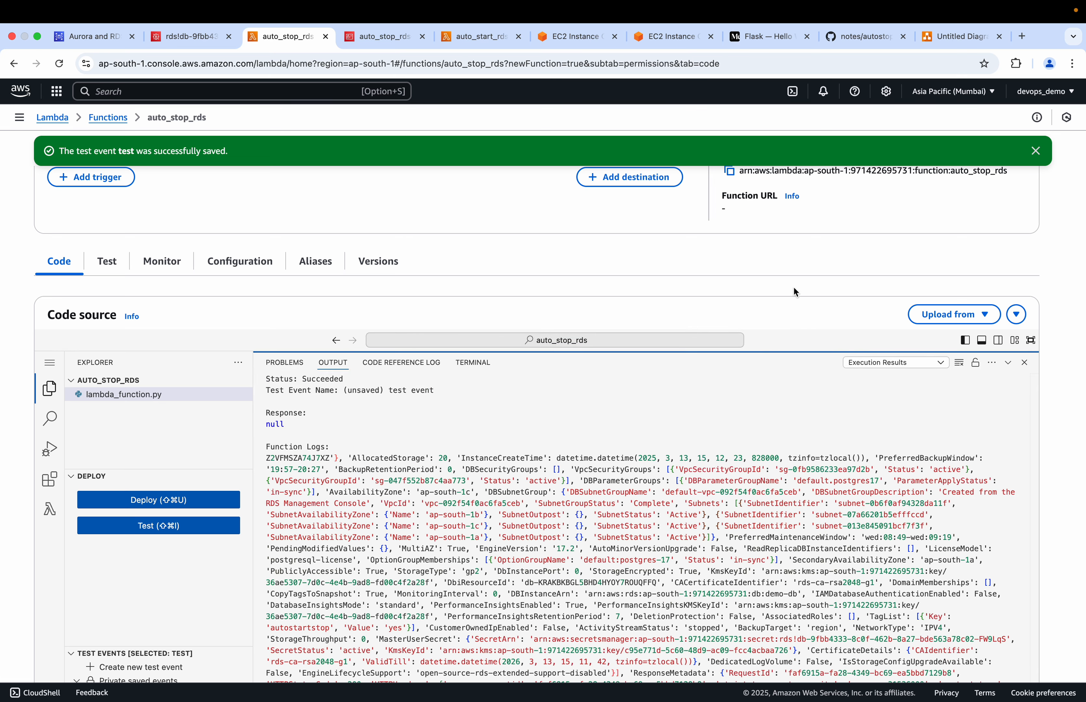
drag(844, 432, 525, 274)
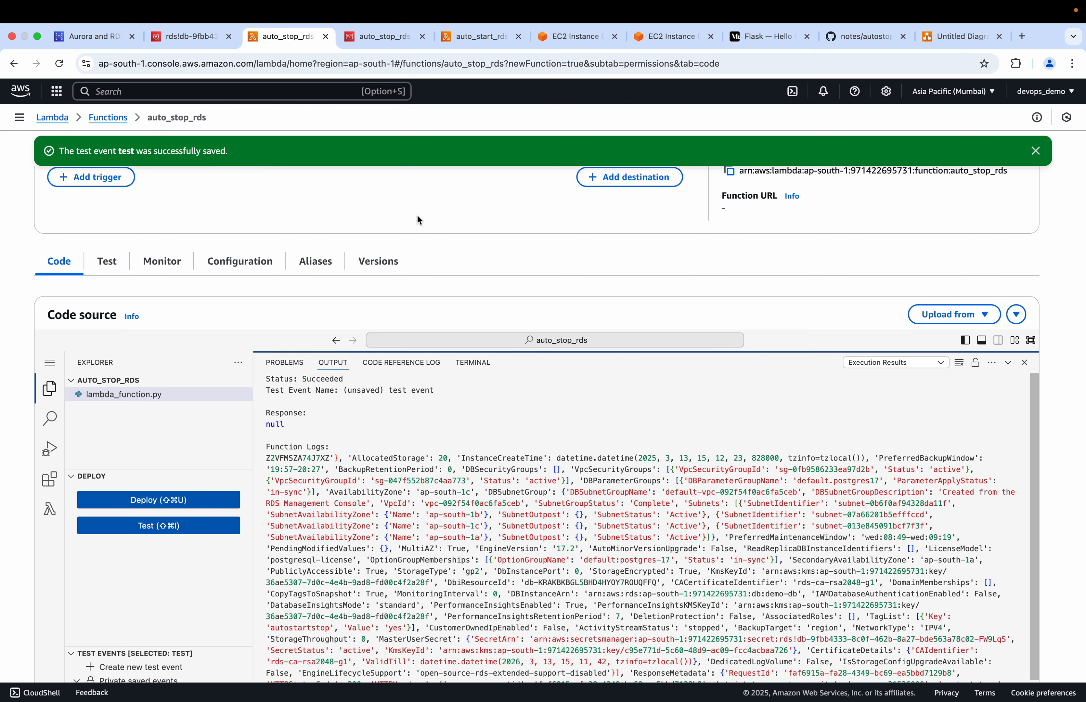
Refresh demo-db in the RDS console to check its status, and return to the auto_stop_rds function
click(96, 36)
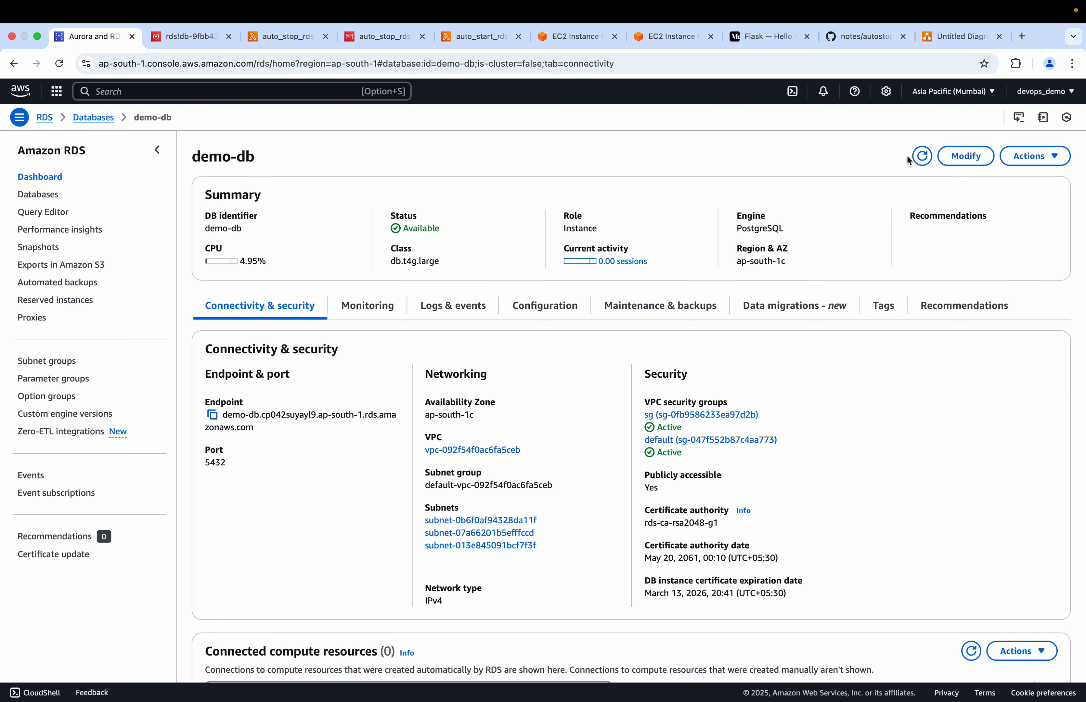
click(923, 156)
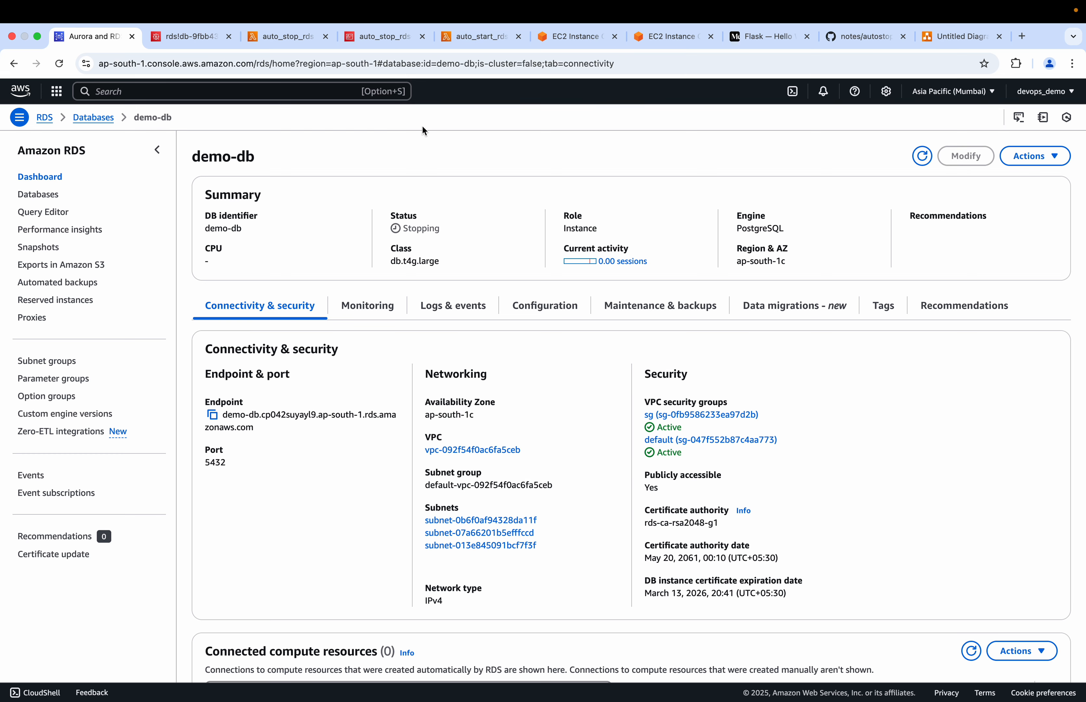
click(274, 37)
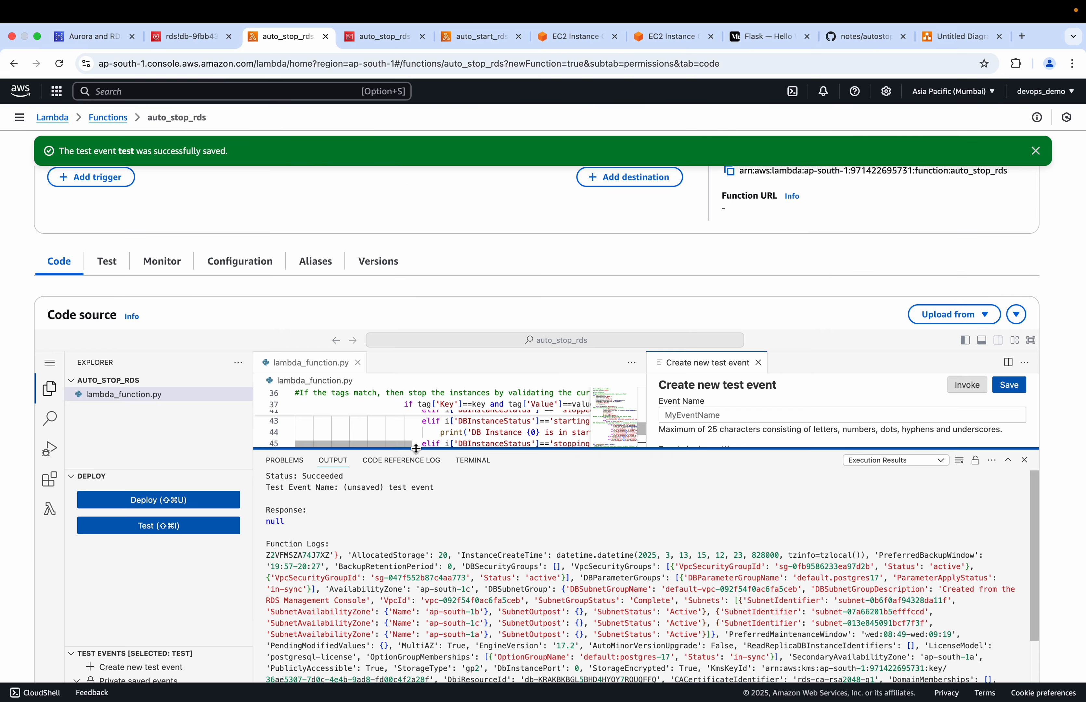
Examine the VPC ID, MultiAZ setting and DB instance ARN in the auto_stop_rds function logs
drag(431, 493, 444, 373)
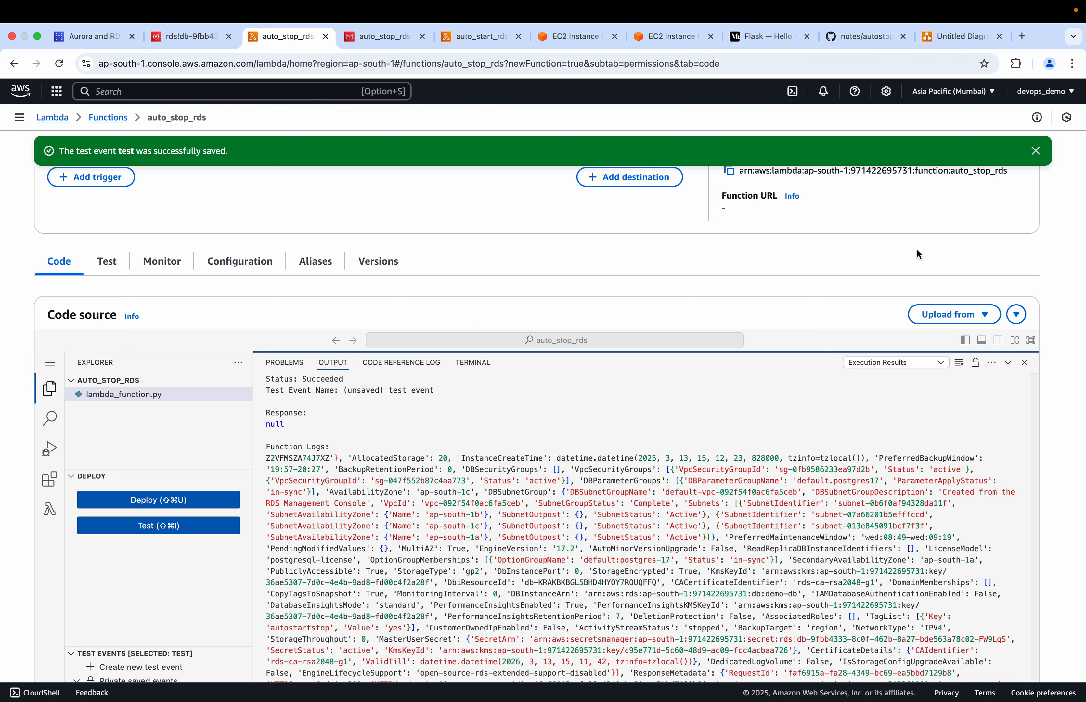
scroll(919, 254, down, 3)
drag(880, 209, 630, 272)
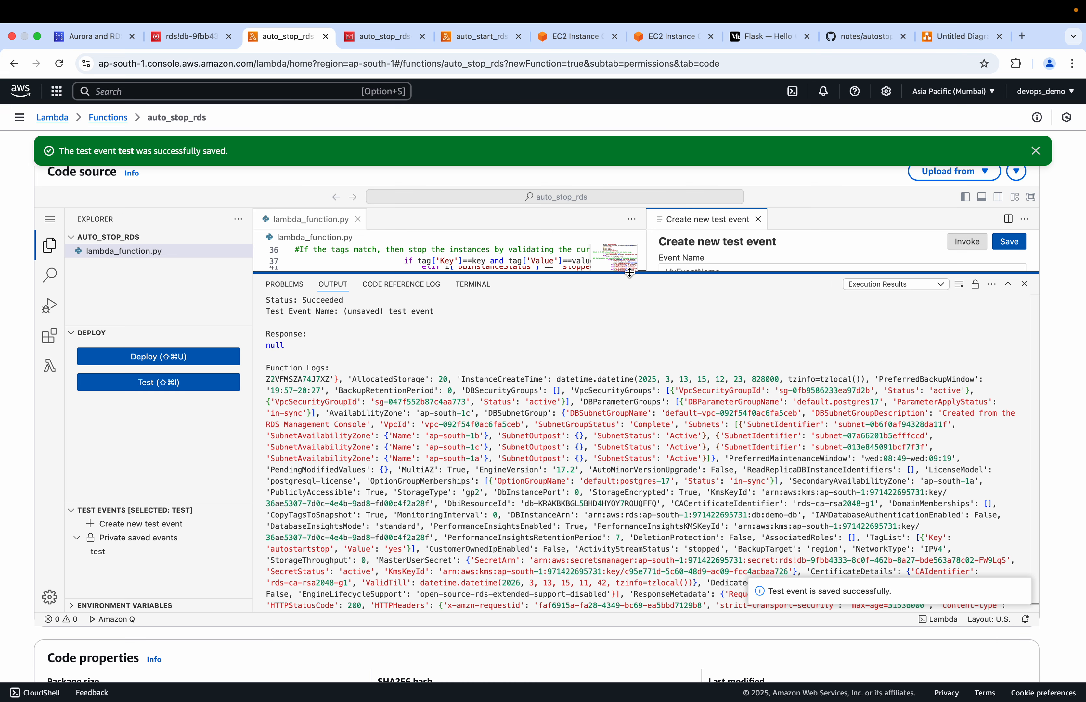
drag(630, 272, 657, 305)
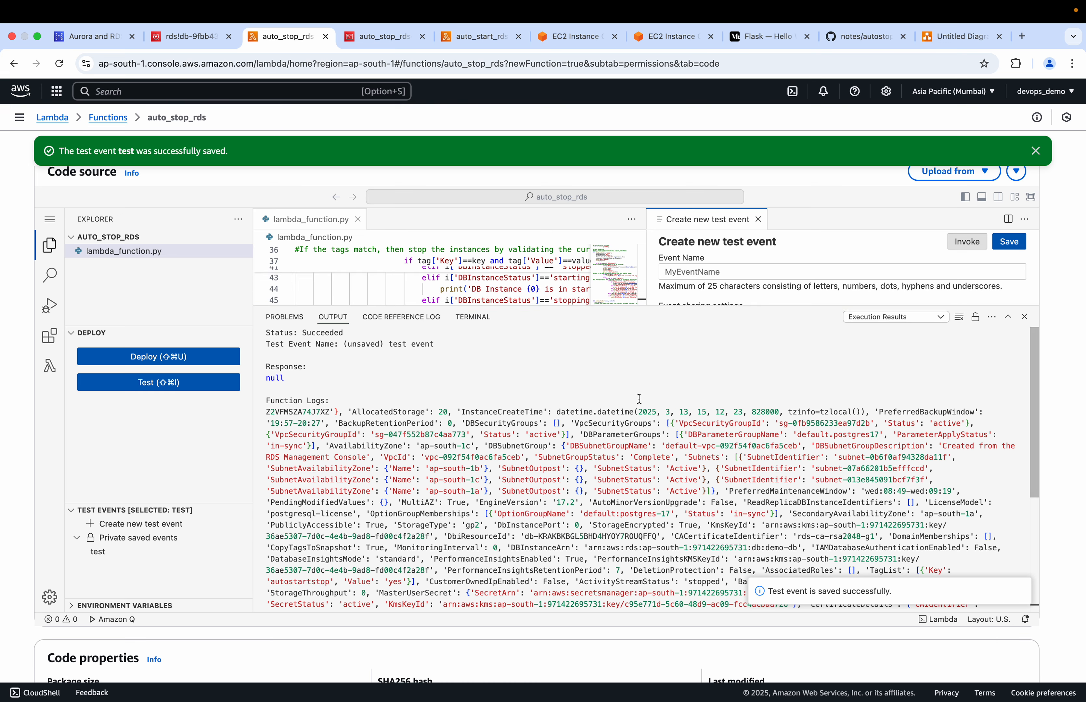
scroll(500, 458, down, 3)
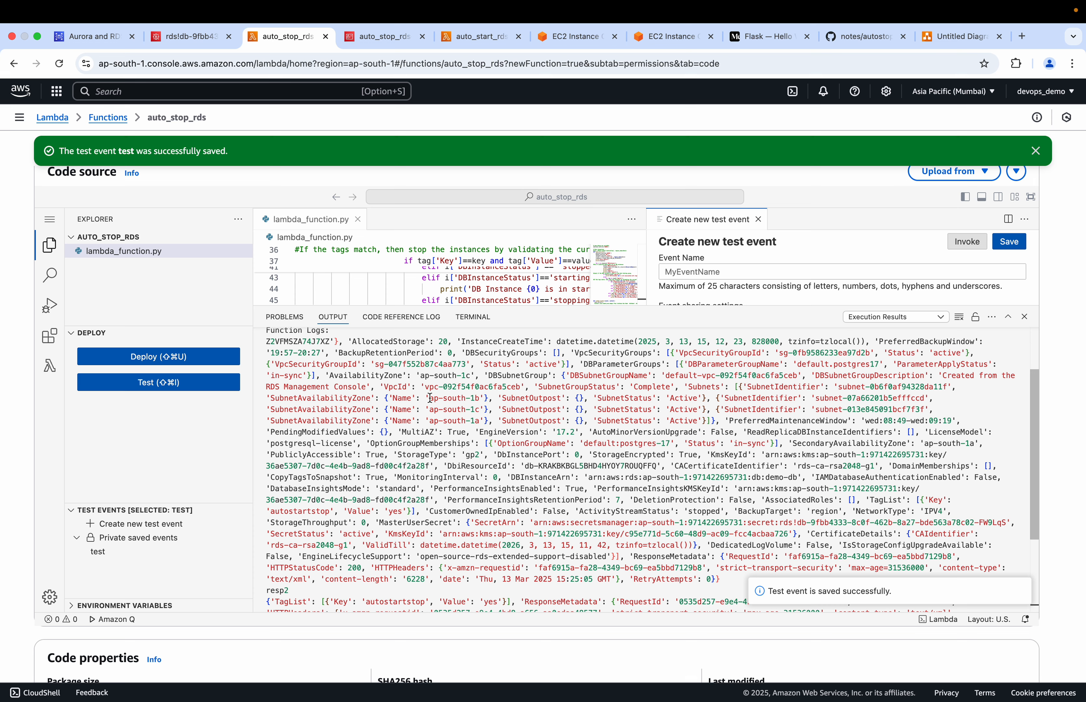
drag(521, 386, 426, 387)
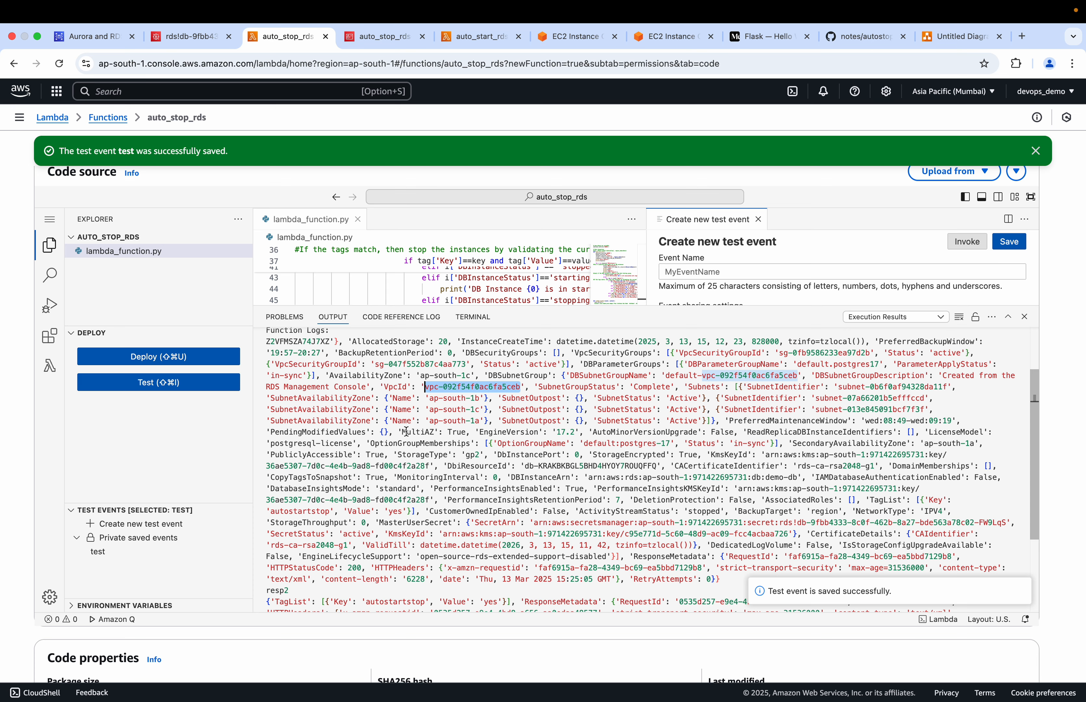
drag(403, 432, 435, 432)
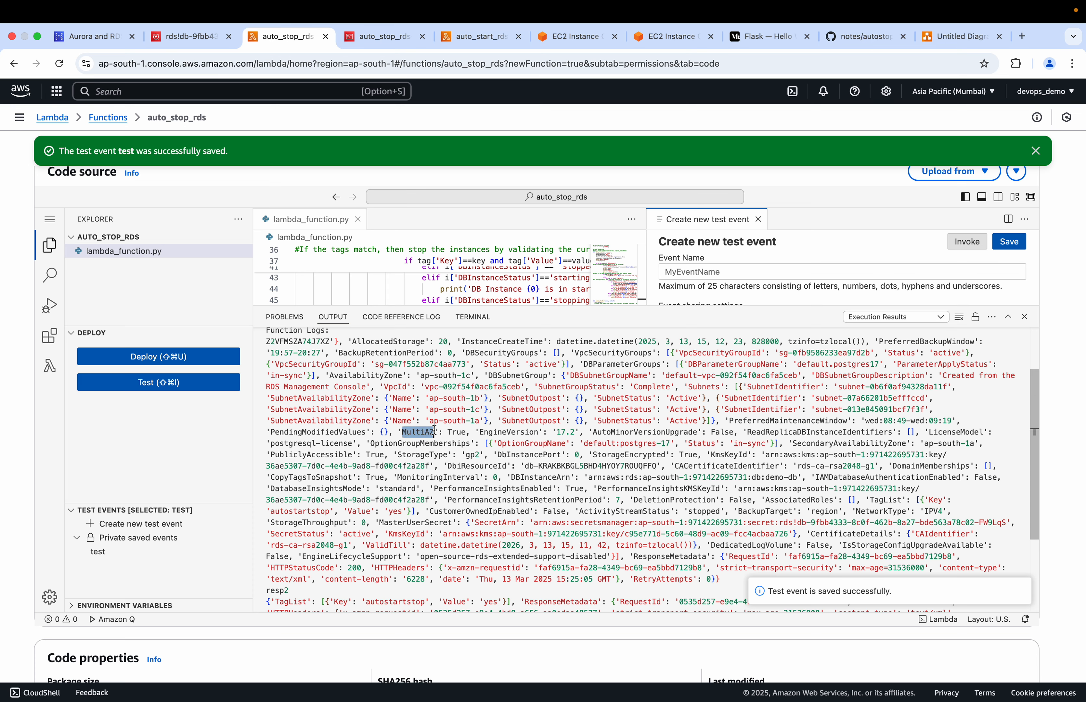
scroll(434, 429, down, 3)
drag(587, 424, 804, 423)
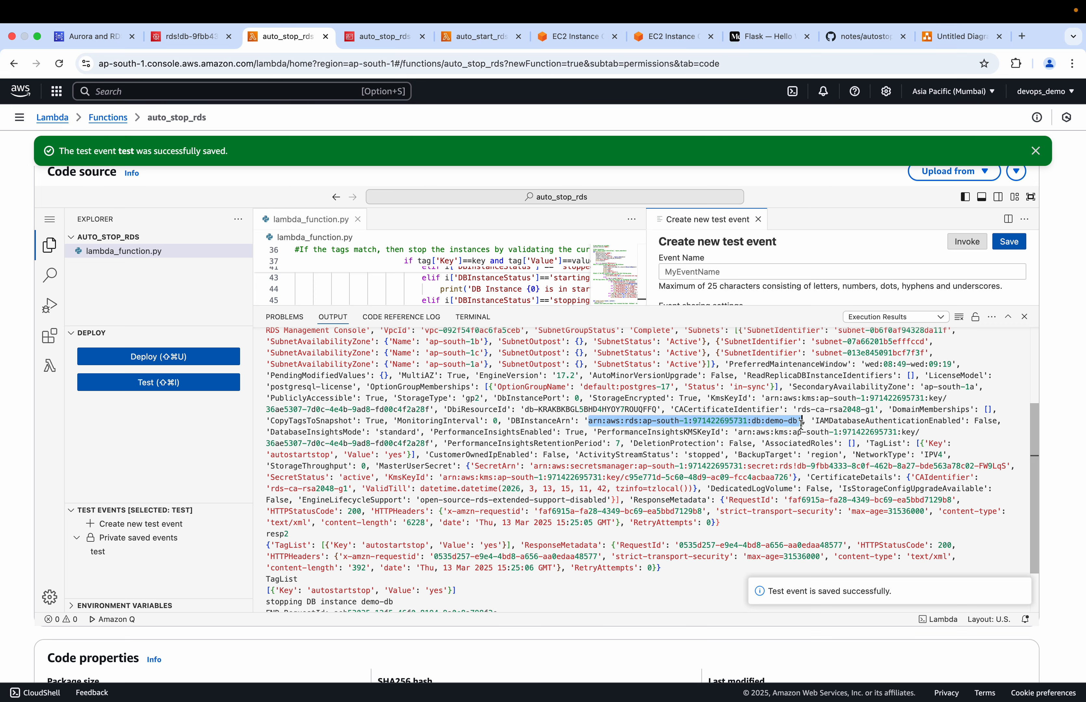
Examine the resp2 response, the TagList and the stop message at the end of the function logs
scroll(665, 490, down, 5)
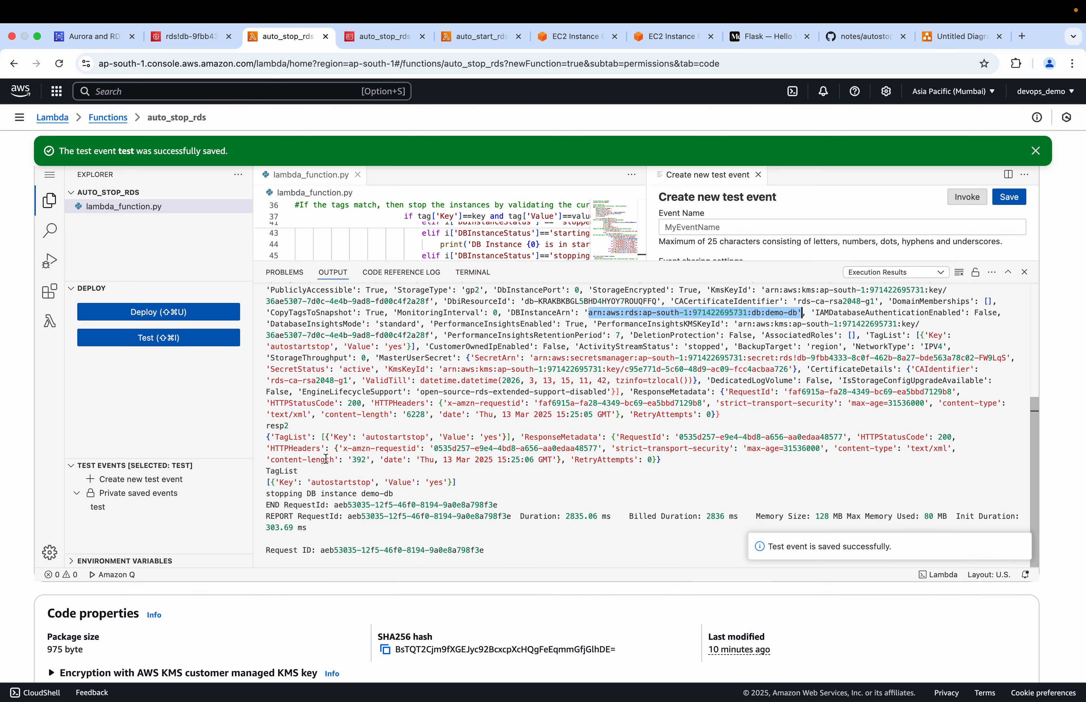
drag(457, 479, 267, 482)
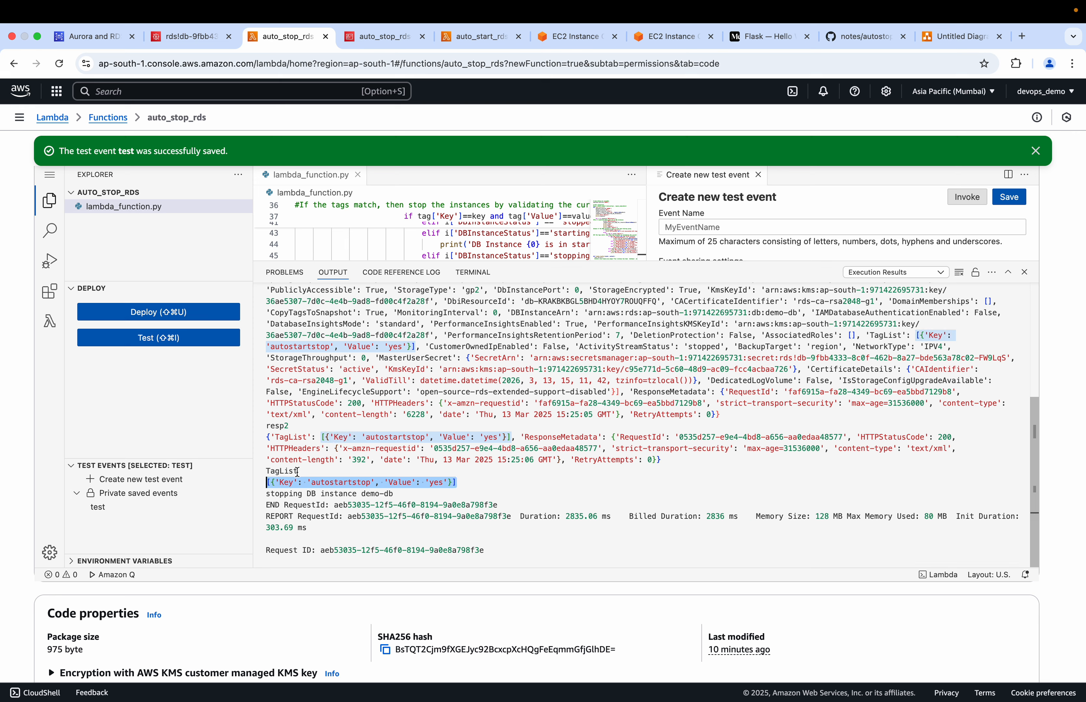
drag(297, 471, 266, 436)
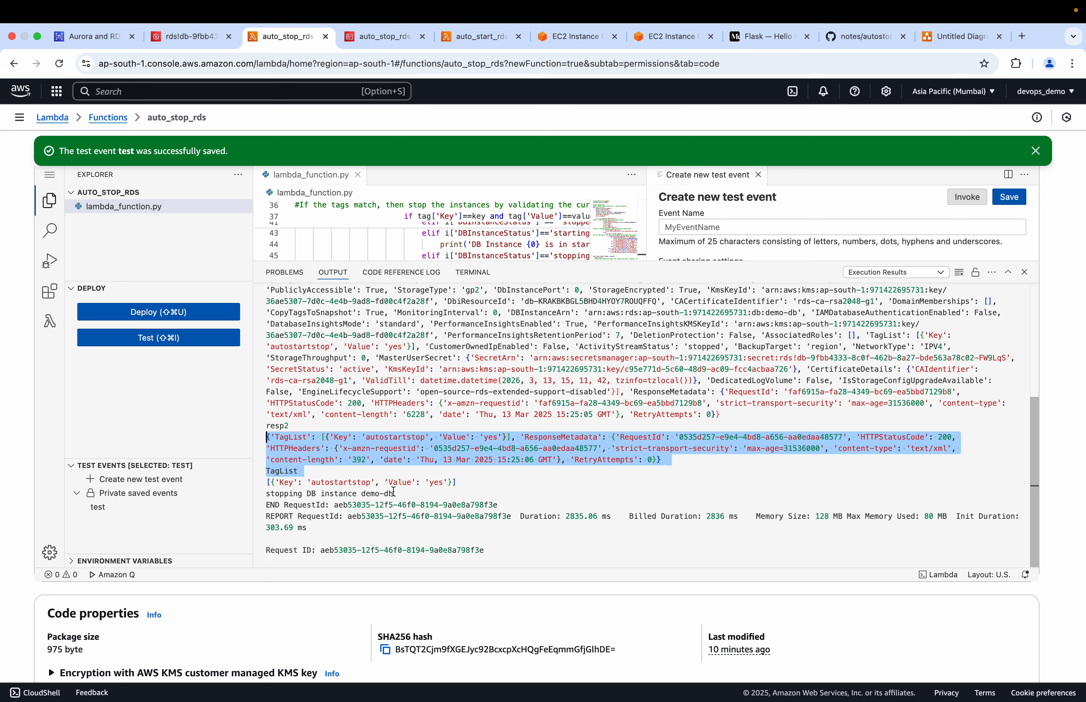
drag(394, 493, 262, 497)
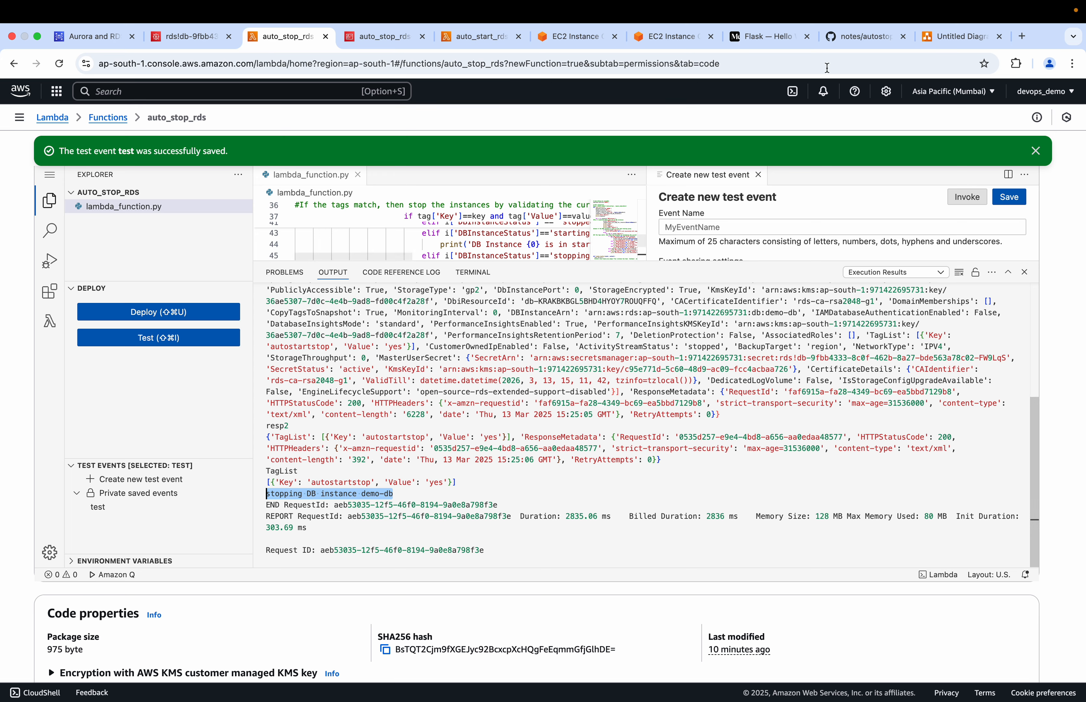
Switch to autostop_rds_lambda.py on GitHub and locate the print statement on line 55 behind the logged stop message
click(850, 39)
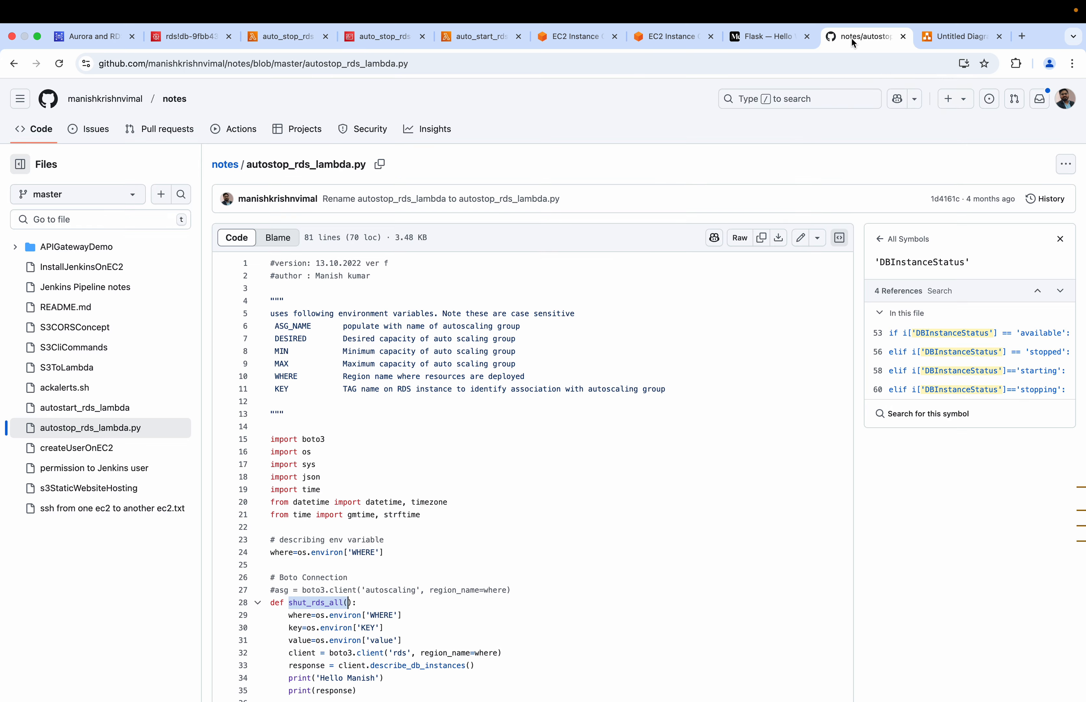
scroll(559, 422, down, 10)
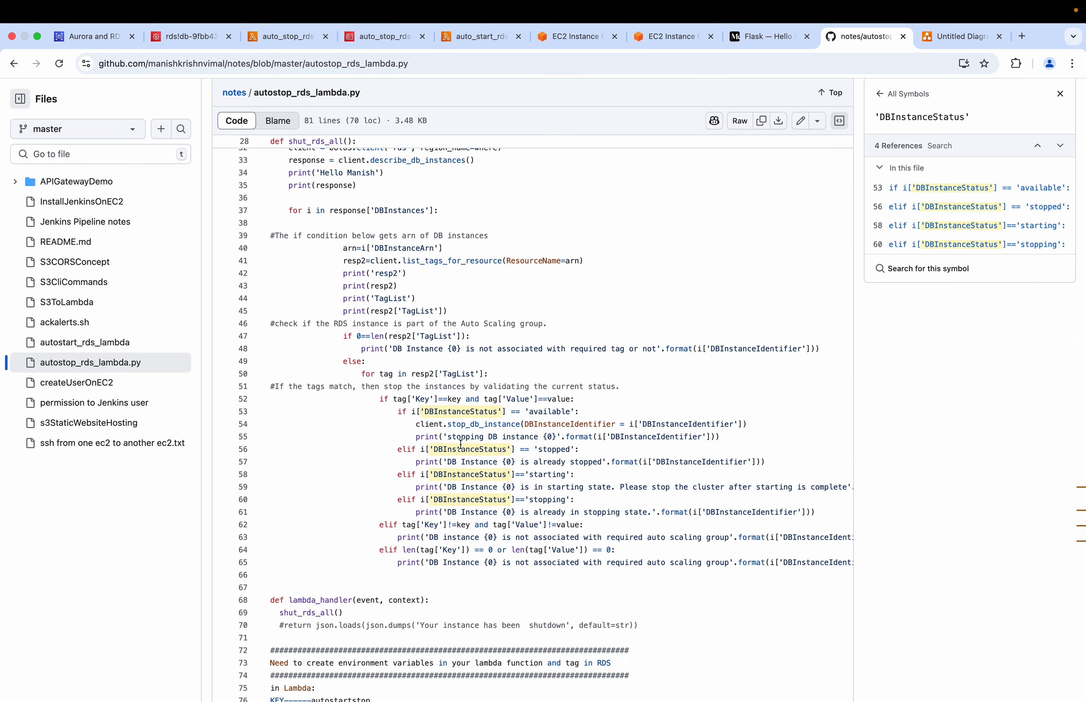
drag(449, 436, 657, 436)
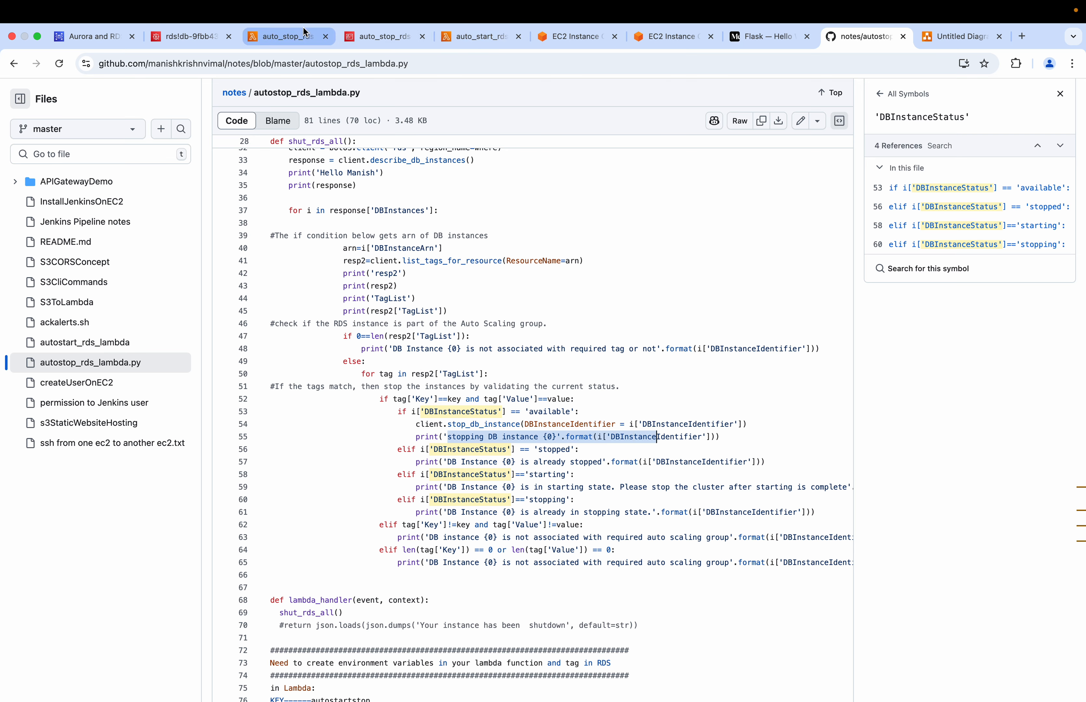
Return to the auto_stop_rds execution results and recheck the status of demo-db in the RDS console
click(300, 38)
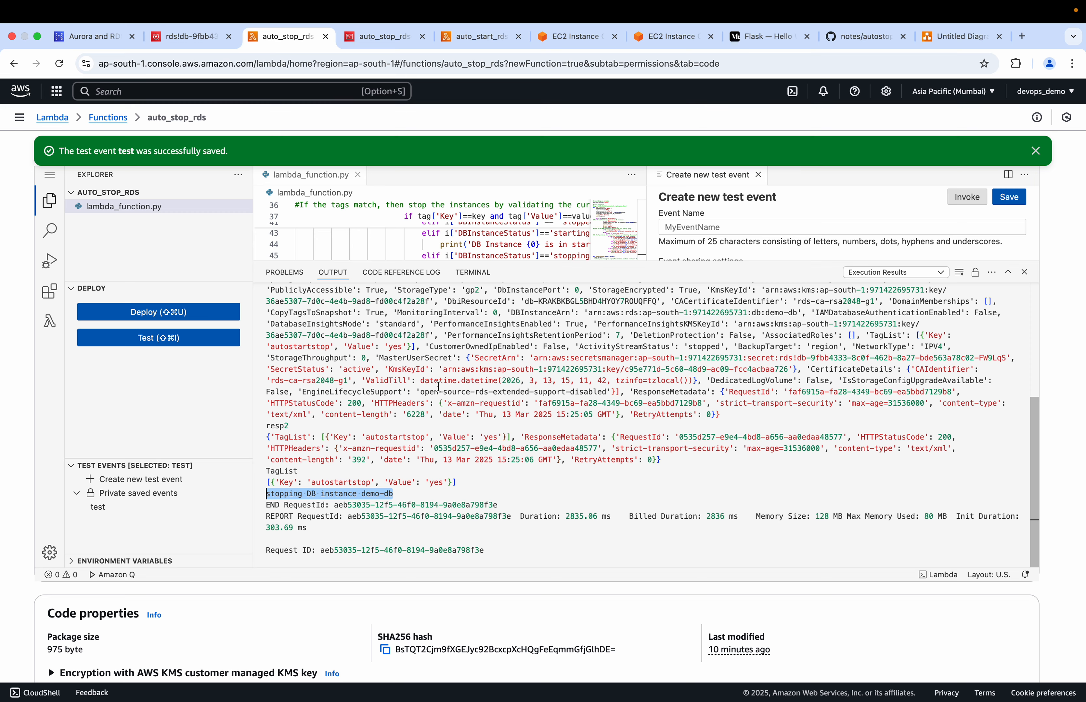
scroll(438, 387, up, 20)
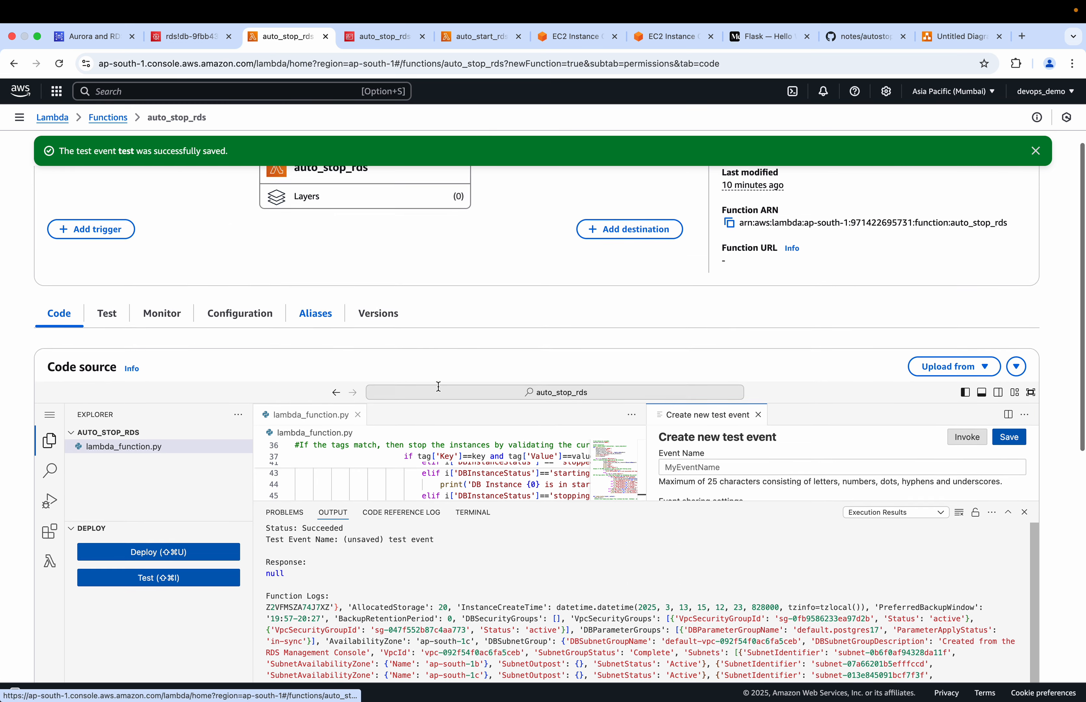
click(88, 43)
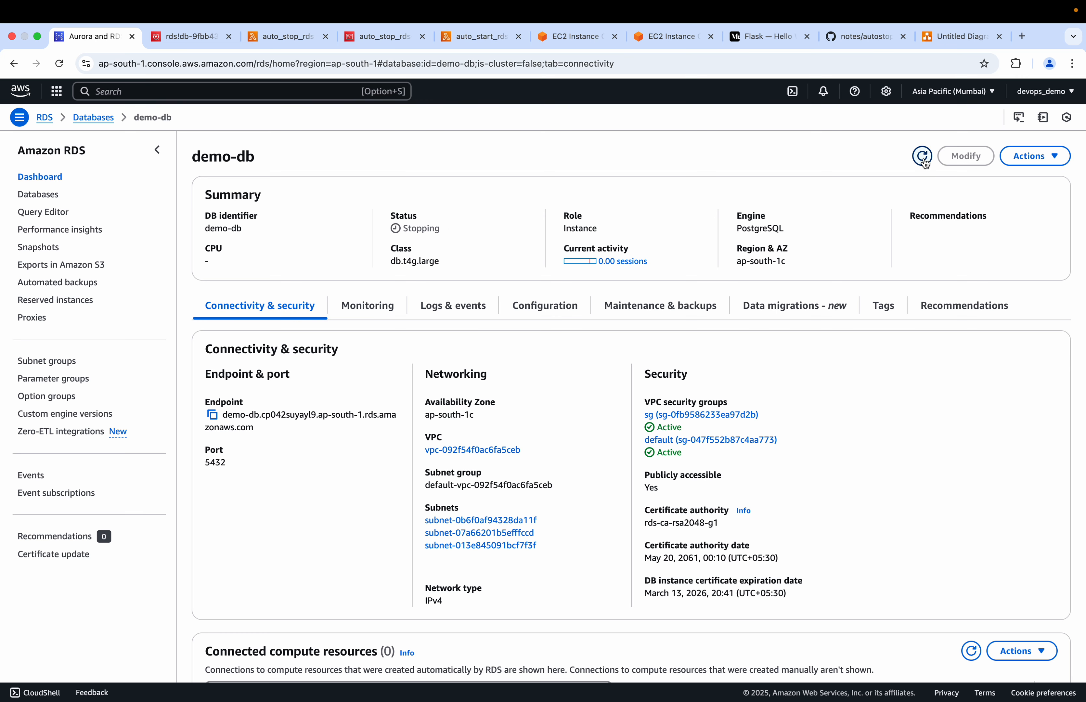
Open the environment variables of the auto_start_rds Lambda function for editing
click(459, 35)
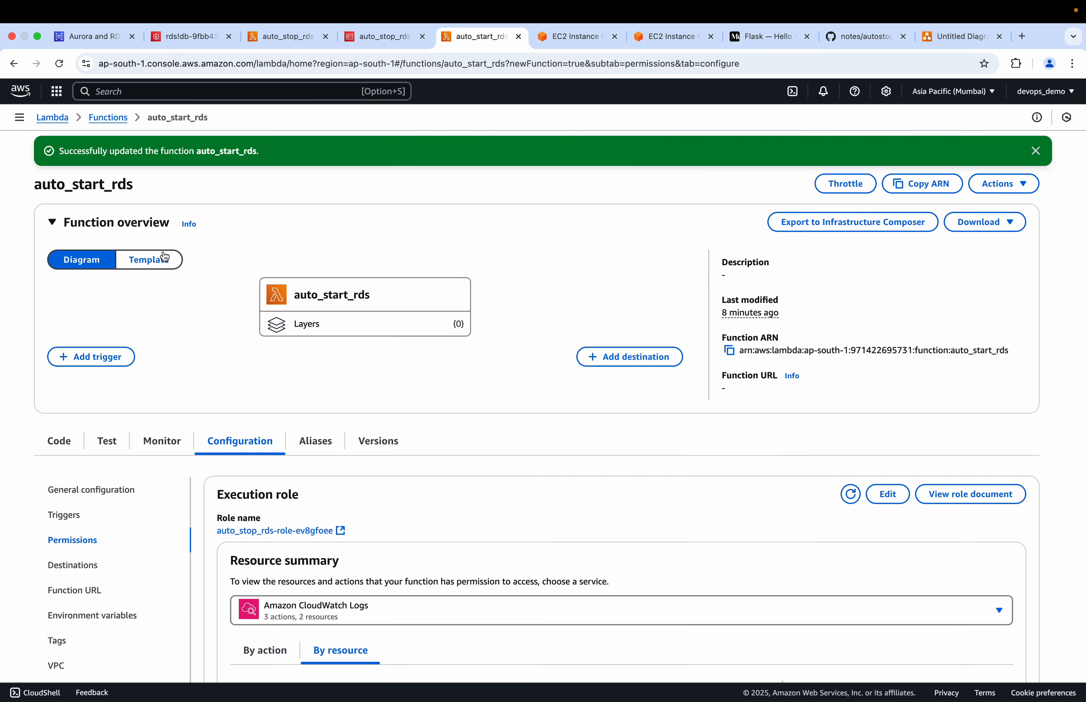
scroll(88, 473, down, 3)
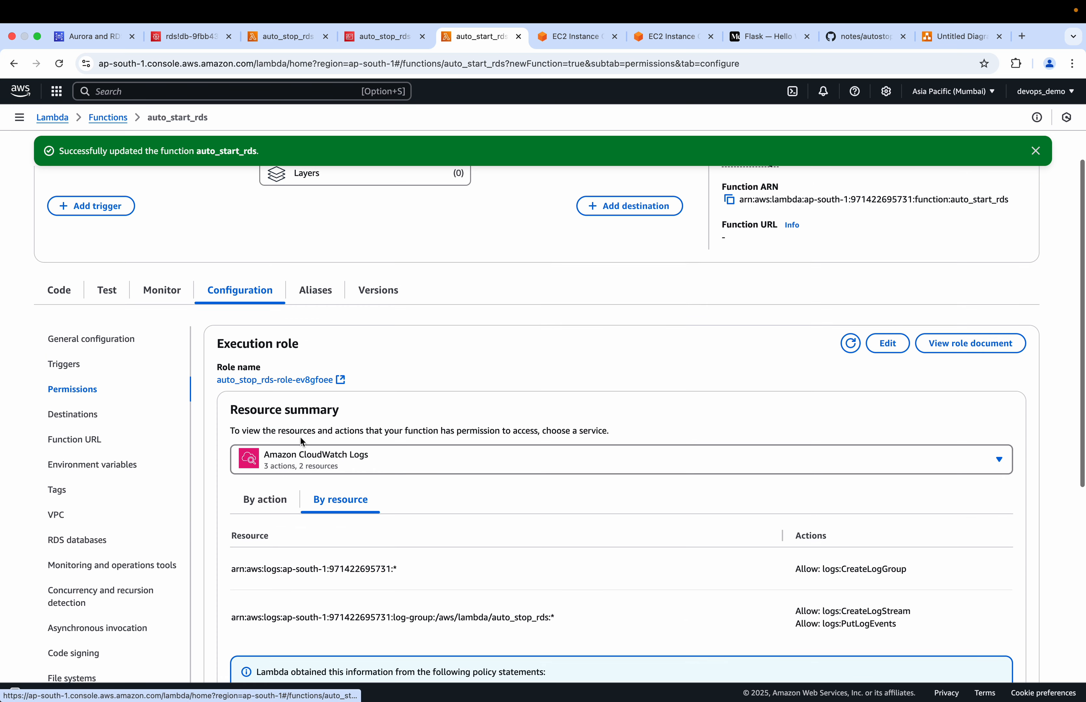
click(88, 465)
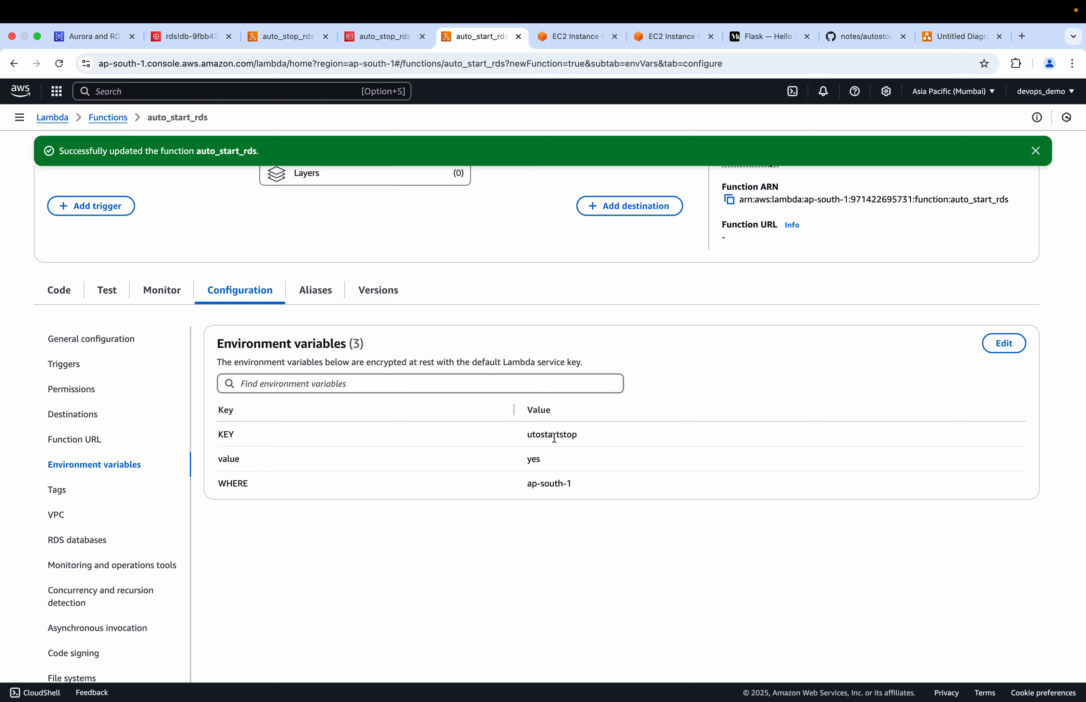
click(1006, 343)
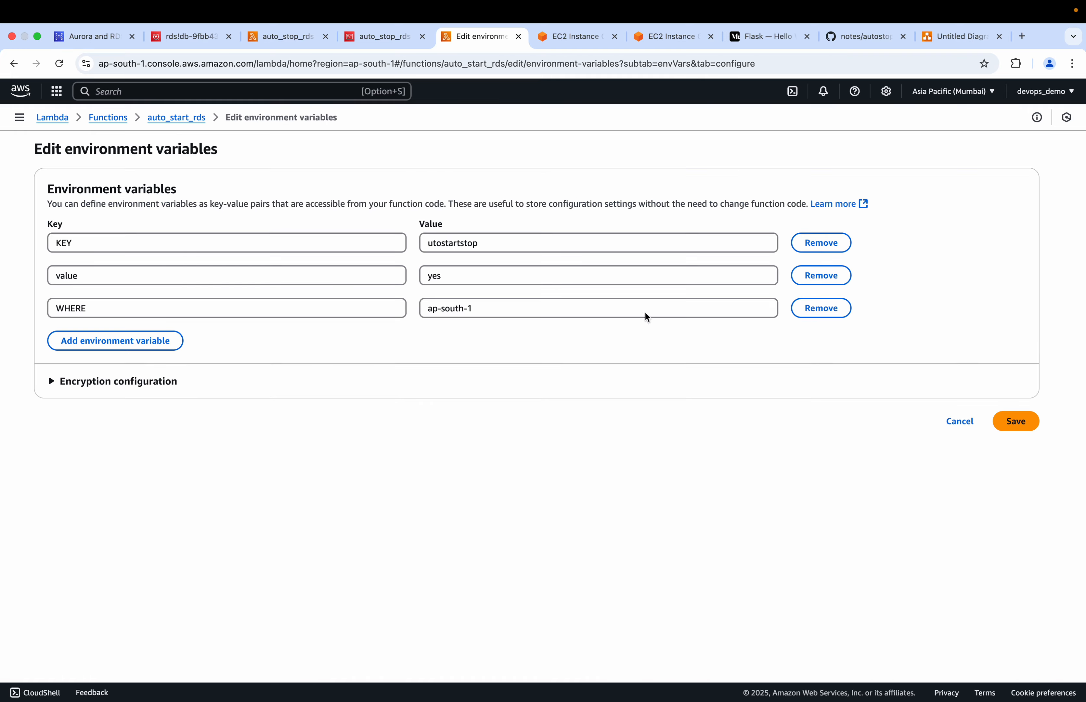
Set the KEY environment variable of auto_start_rds to autostartstop, copied from autostop_rds_lambda.py on GitHub, and save the variables
click(858, 36)
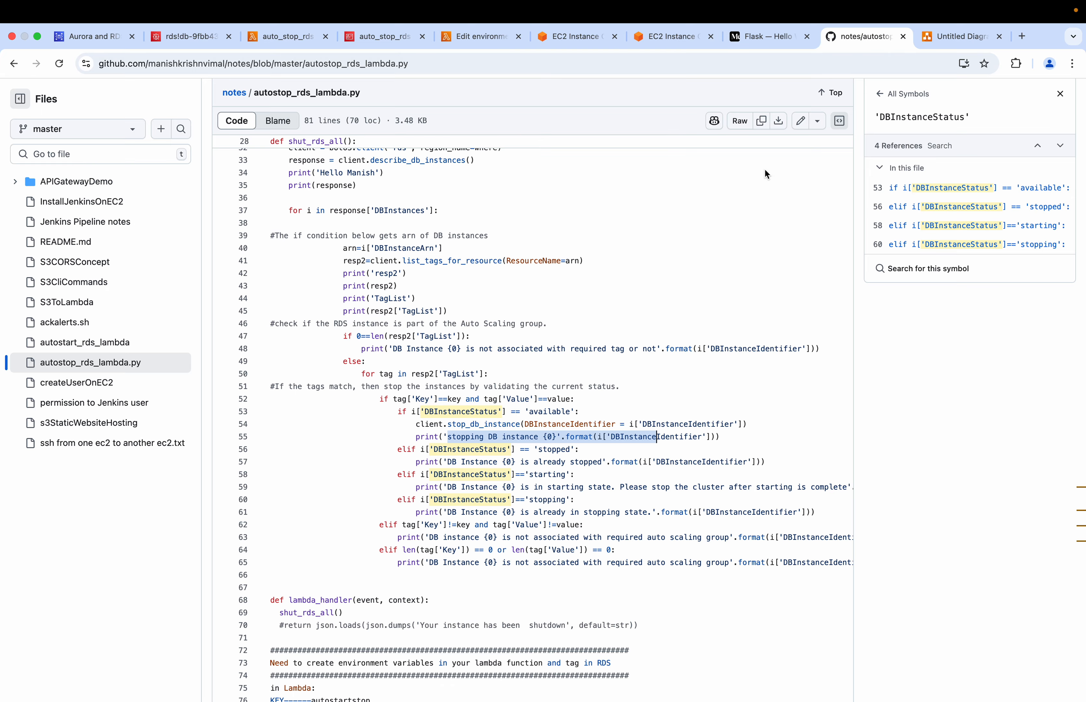
scroll(491, 605, up, 1)
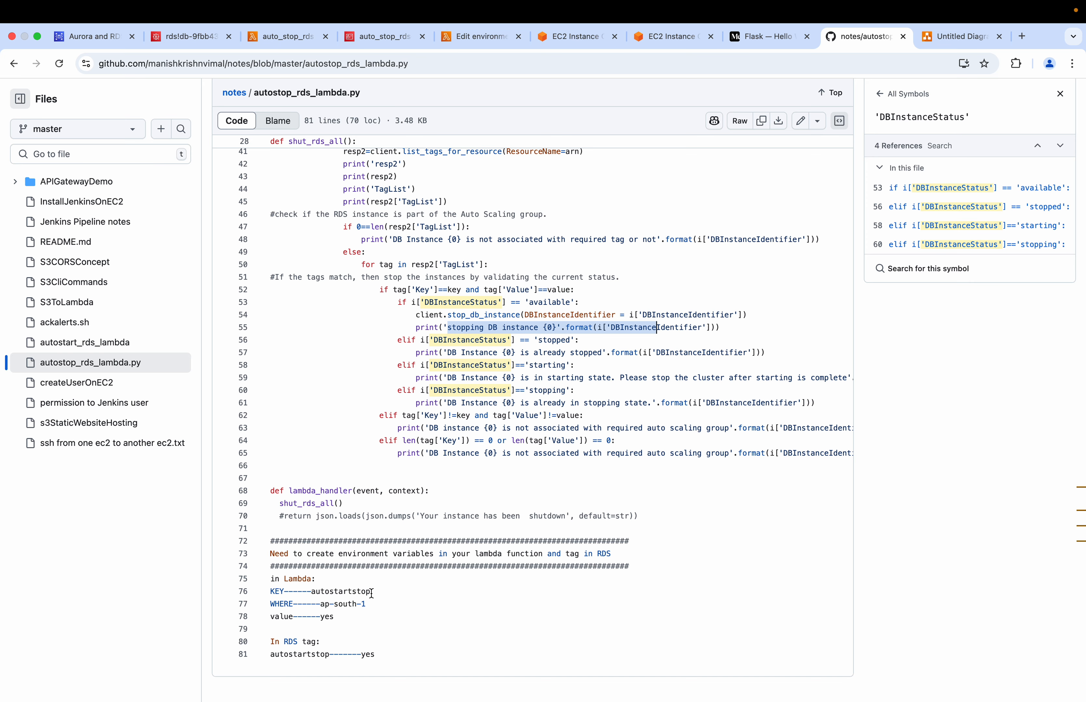
drag(372, 593, 312, 593)
key(super+c)
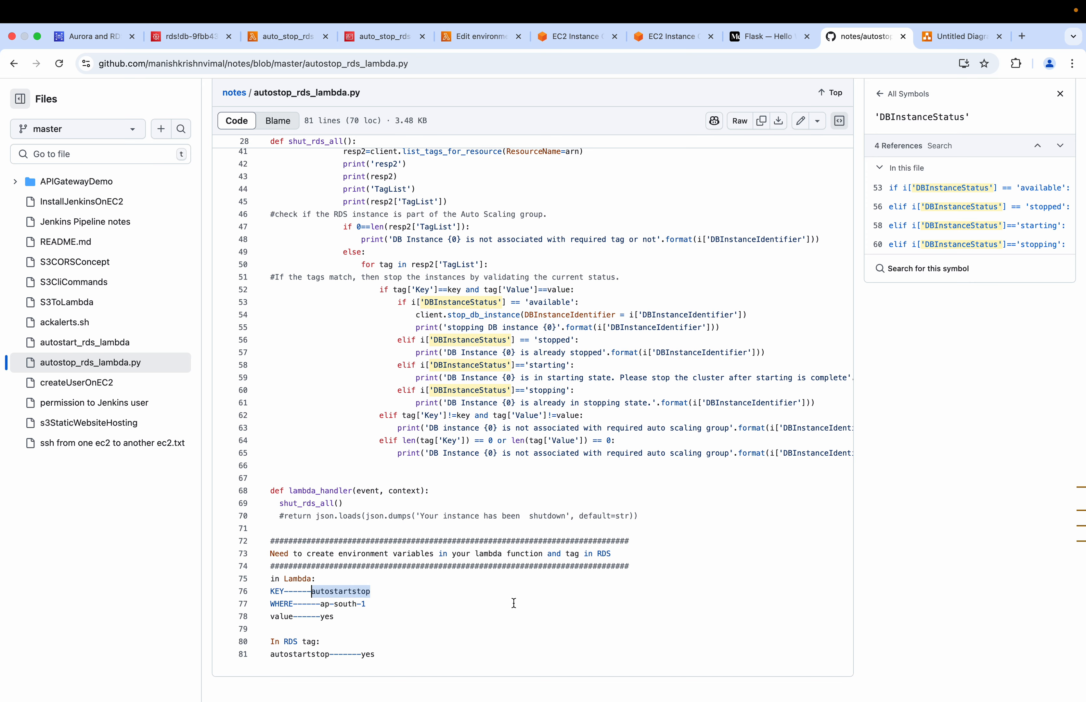
click(468, 37)
double_click(464, 243)
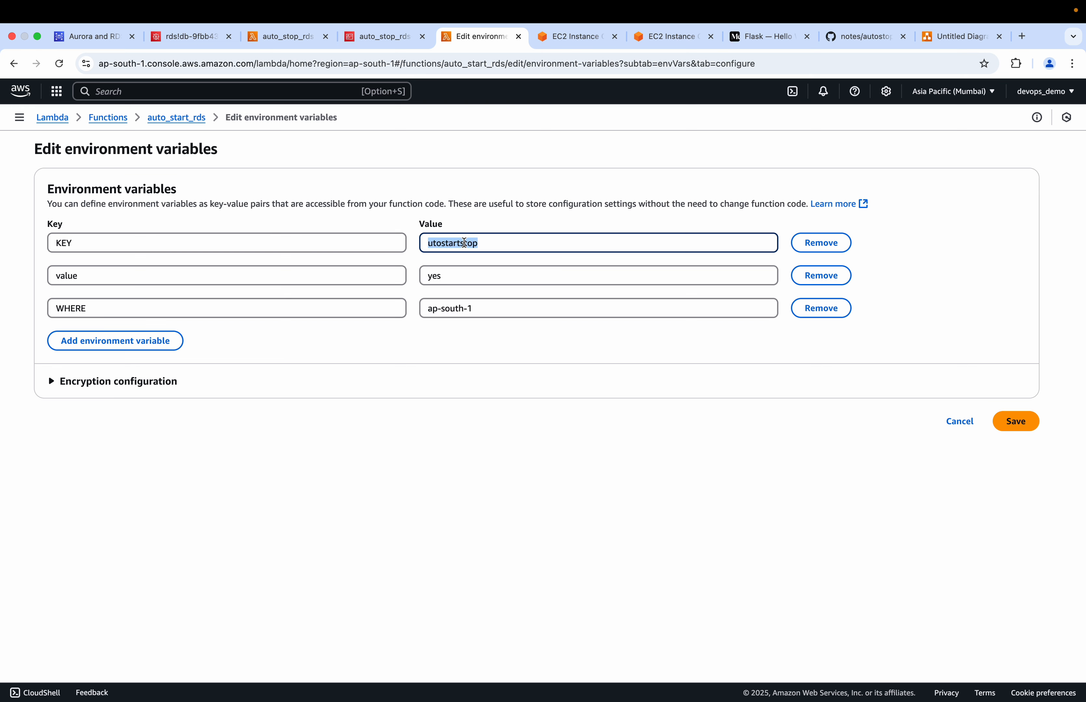
key(BackSpace)
key(super+v)
click(860, 36)
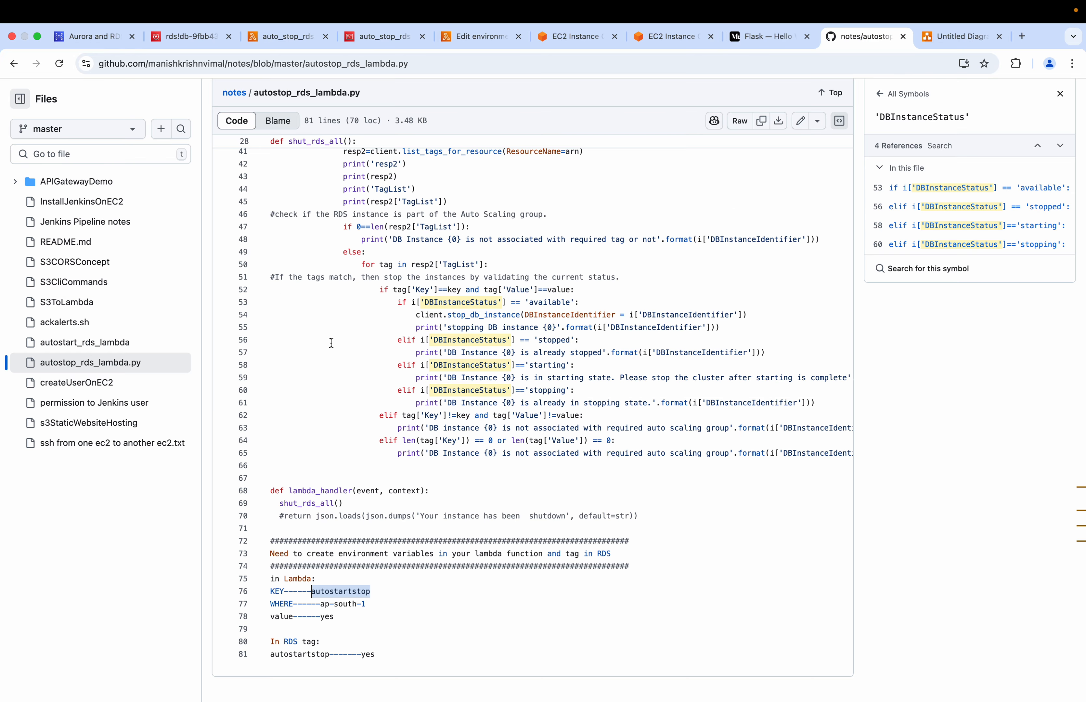
click(483, 37)
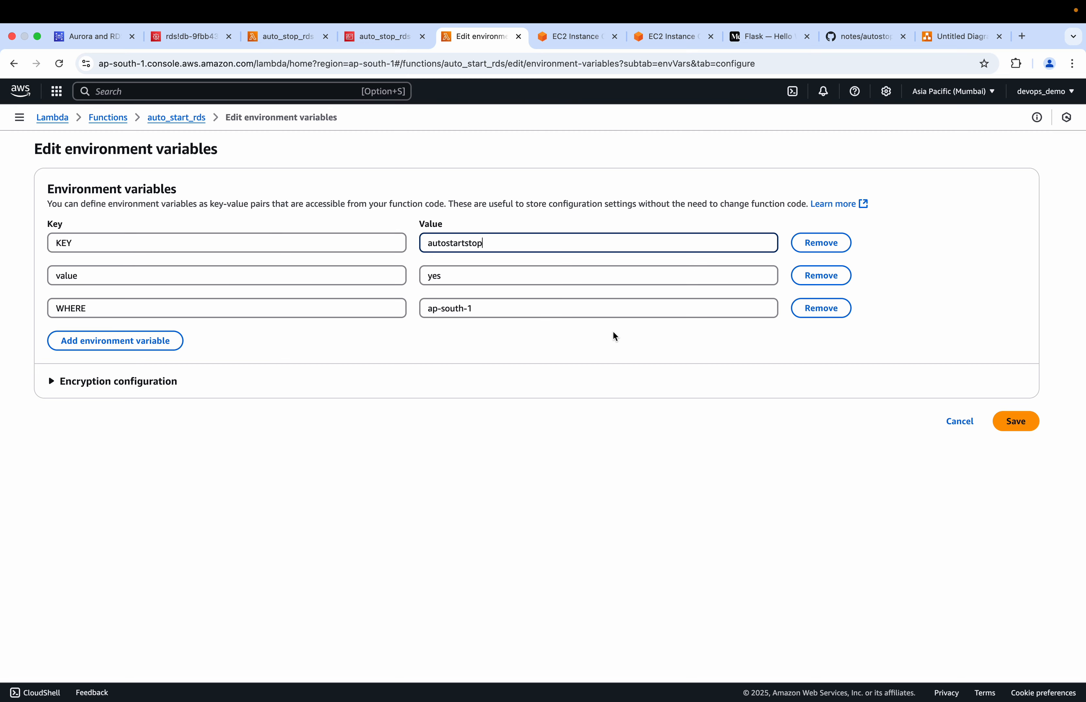
click(1017, 421)
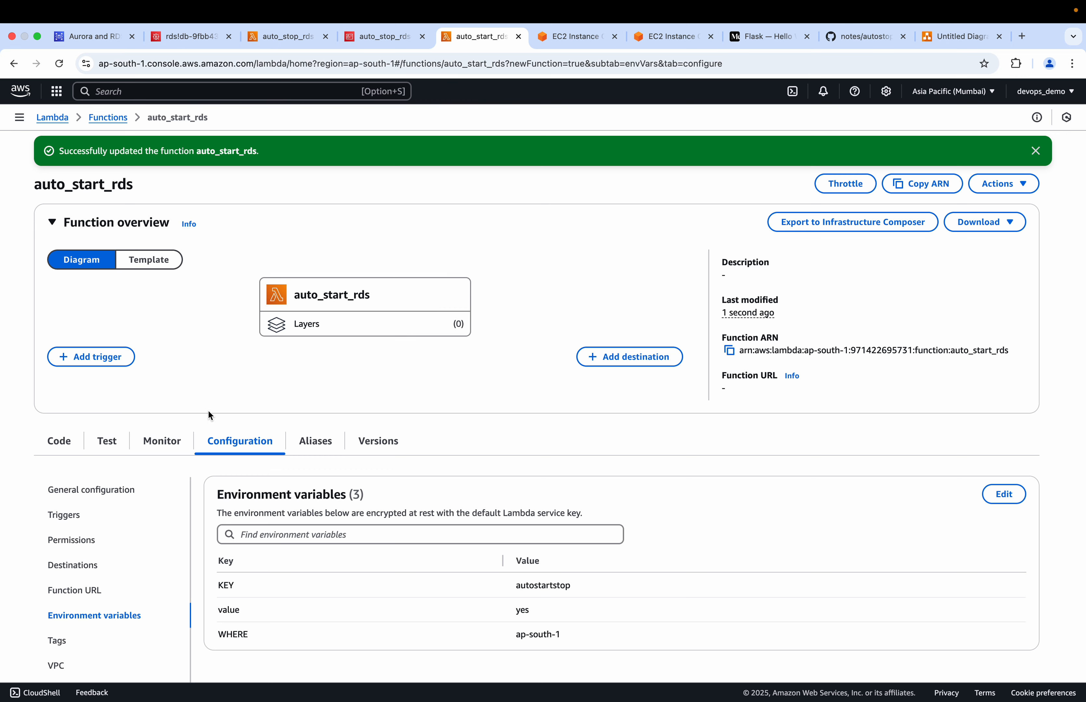
Open the general configuration of the auto_start_rds function
scroll(208, 409, down, 3)
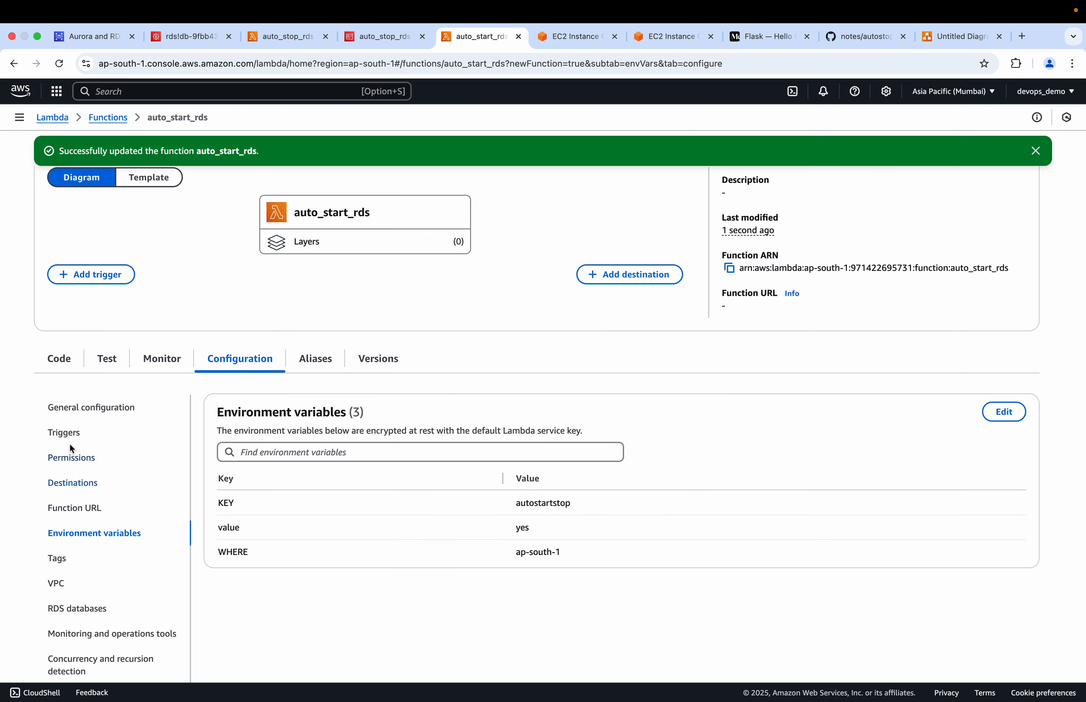
click(70, 458)
click(96, 413)
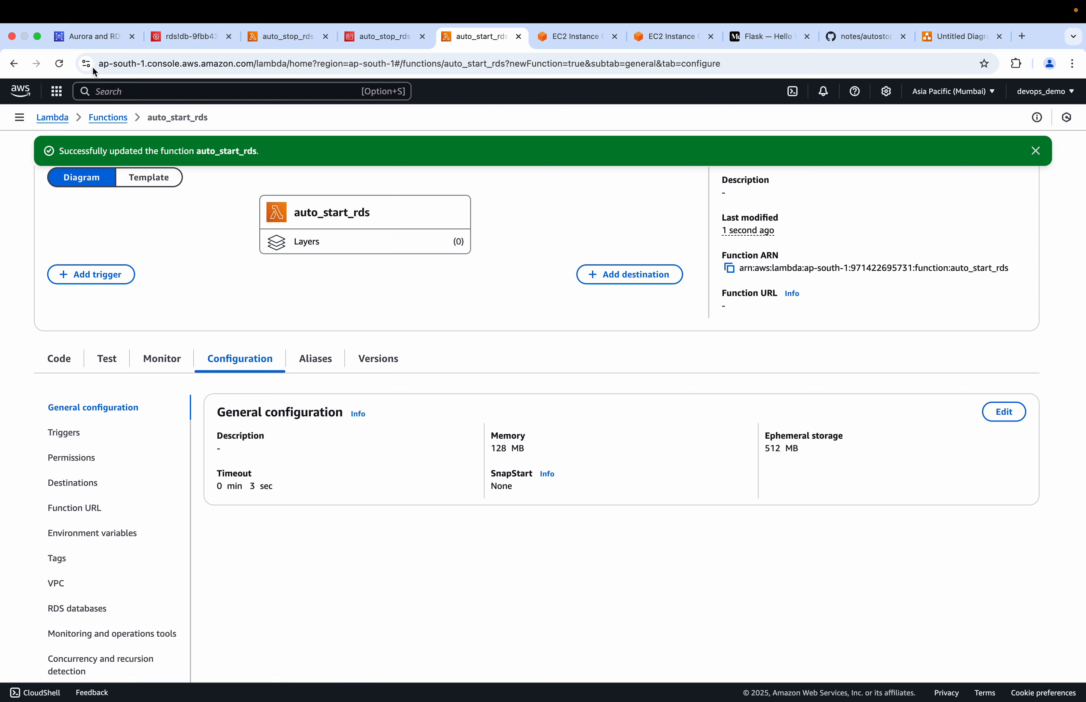
Refresh the status of demo-db in the RDS console and return to the auto_stop_rds execution results
click(97, 38)
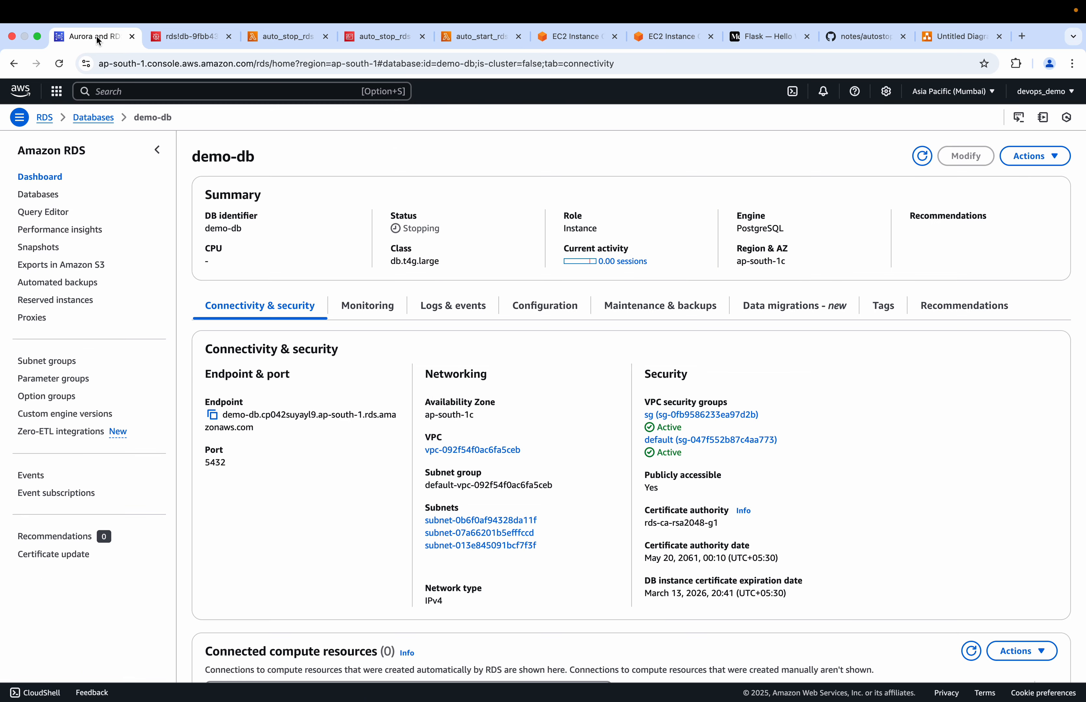
click(922, 157)
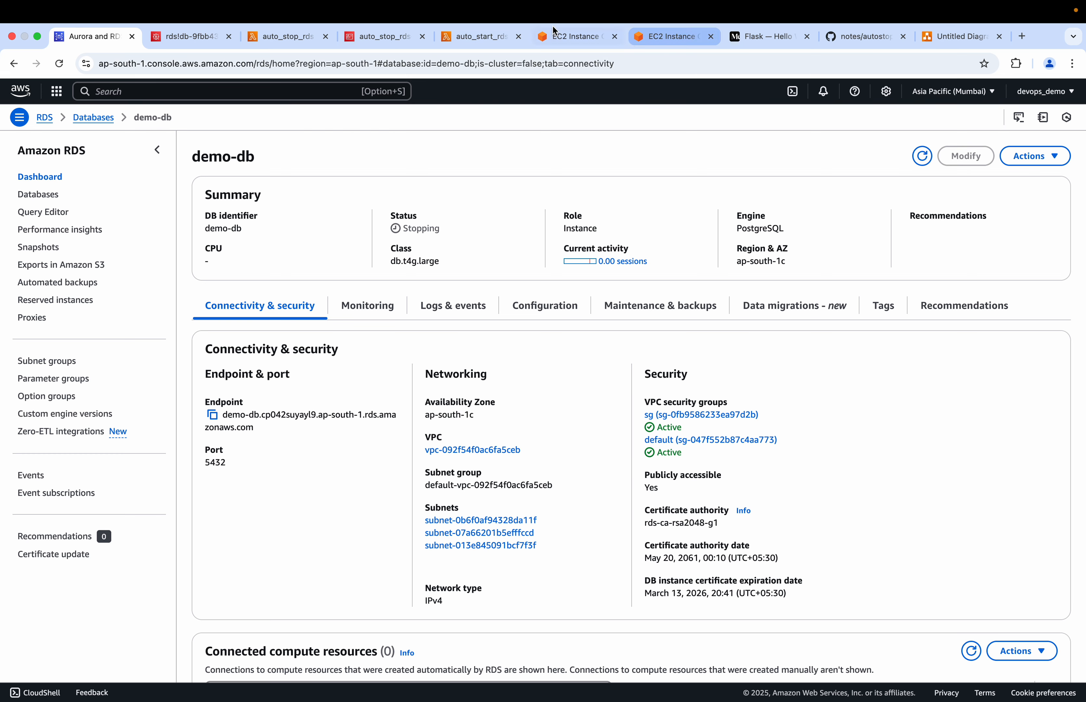
click(274, 41)
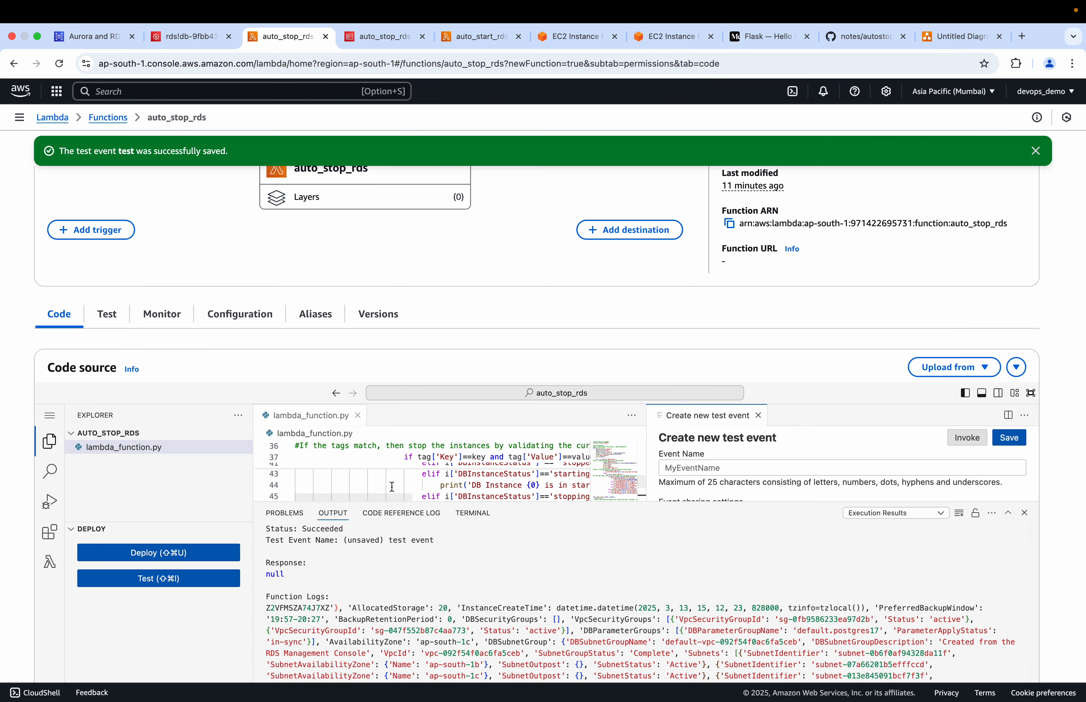
scroll(392, 486, down, 6)
scroll(392, 486, up, 3)
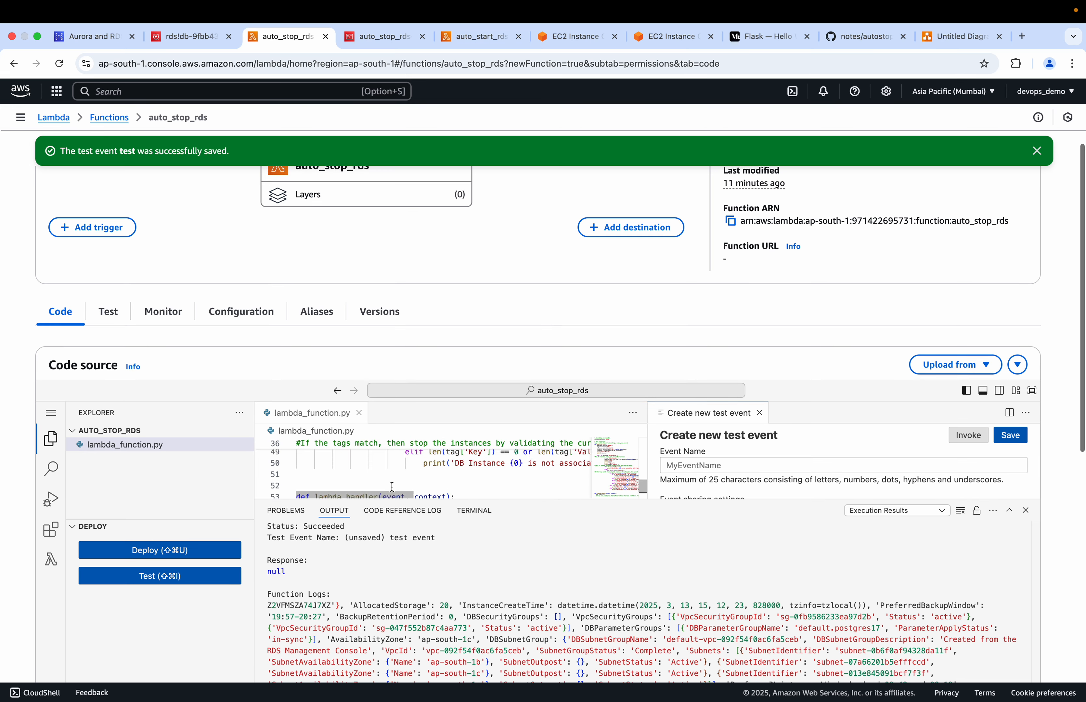
scroll(512, 610, down, 5)
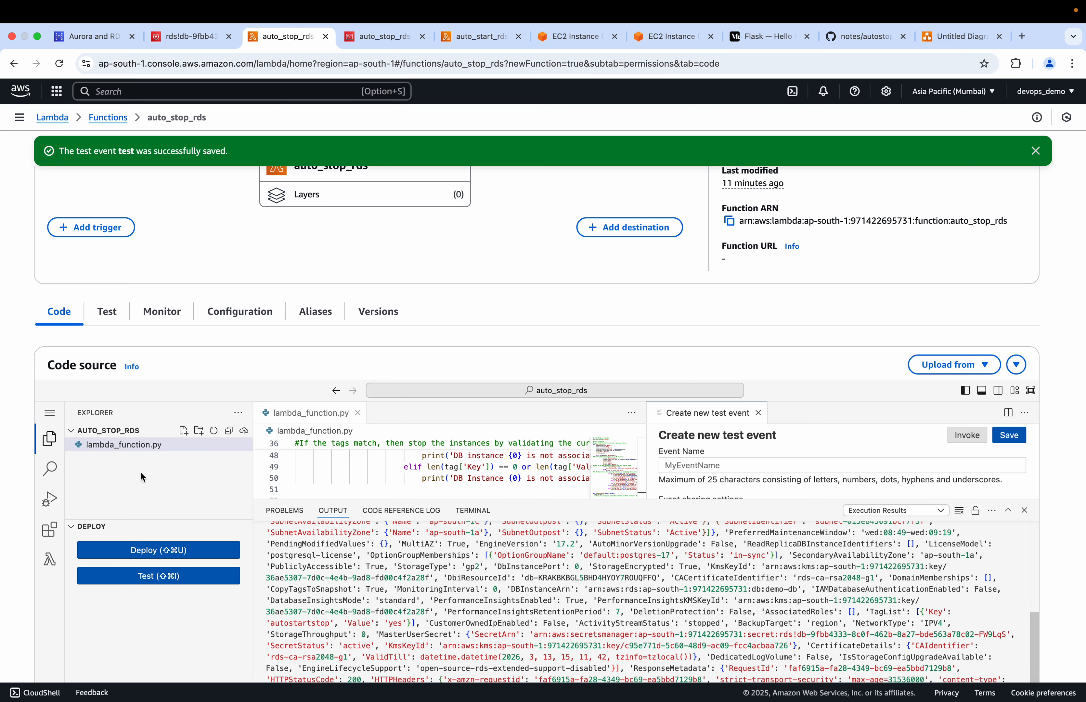
Open the CloudWatch log group of auto_stop_rds from its monitoring page and view its 2025/03/13 log stream
click(250, 317)
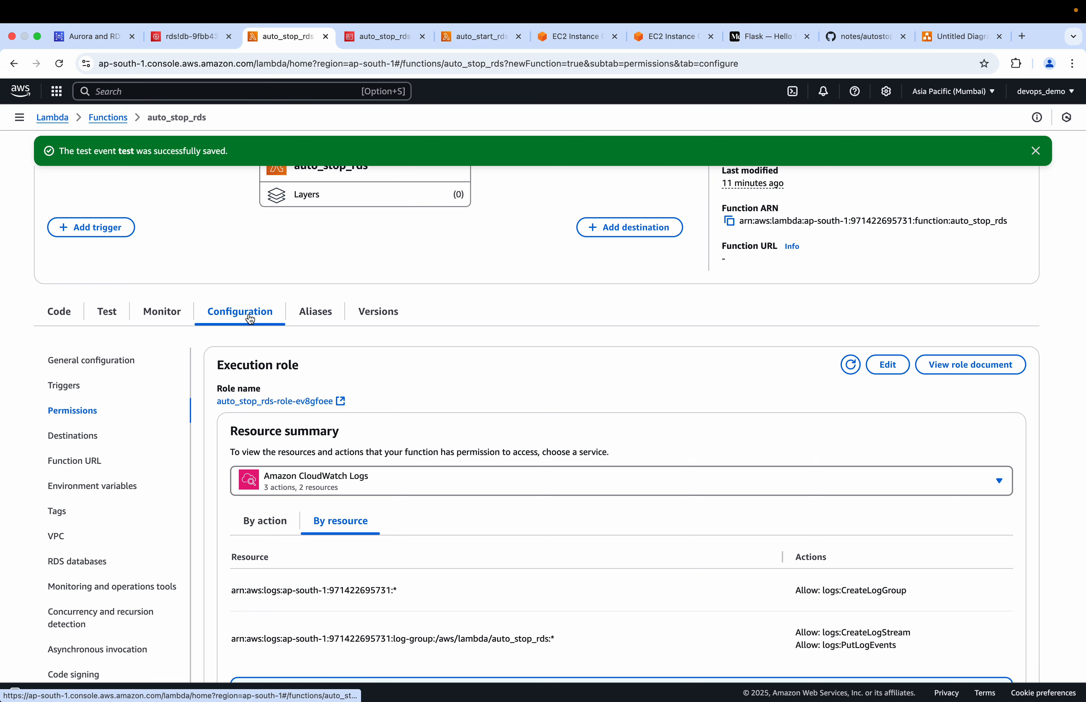
click(165, 314)
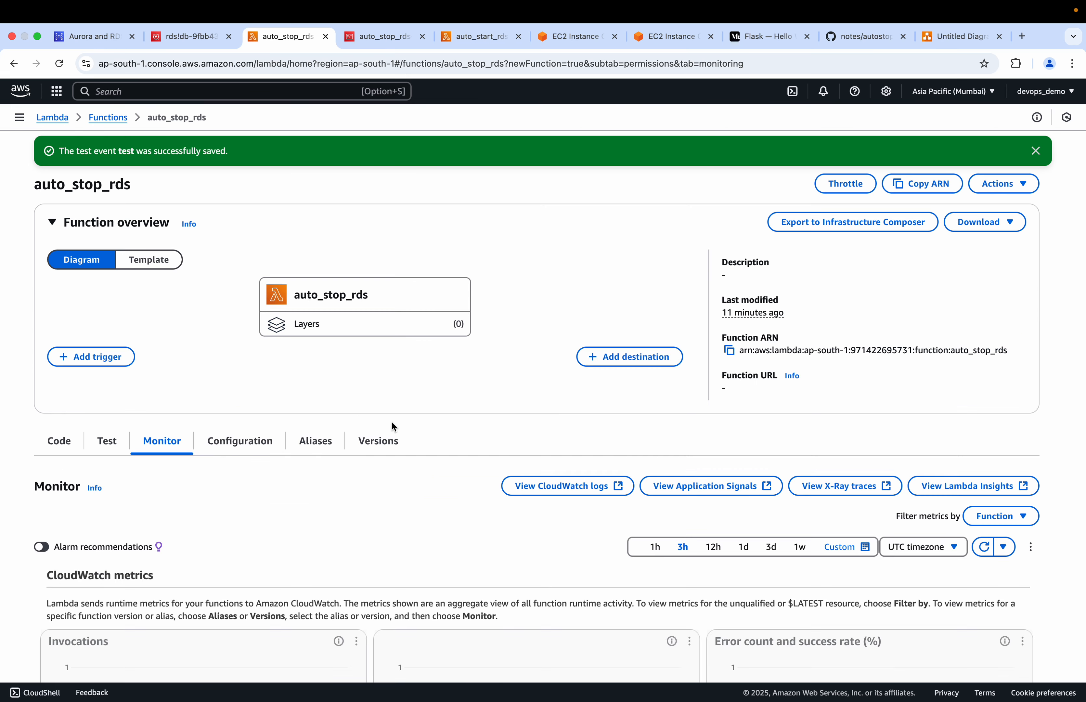
click(615, 487)
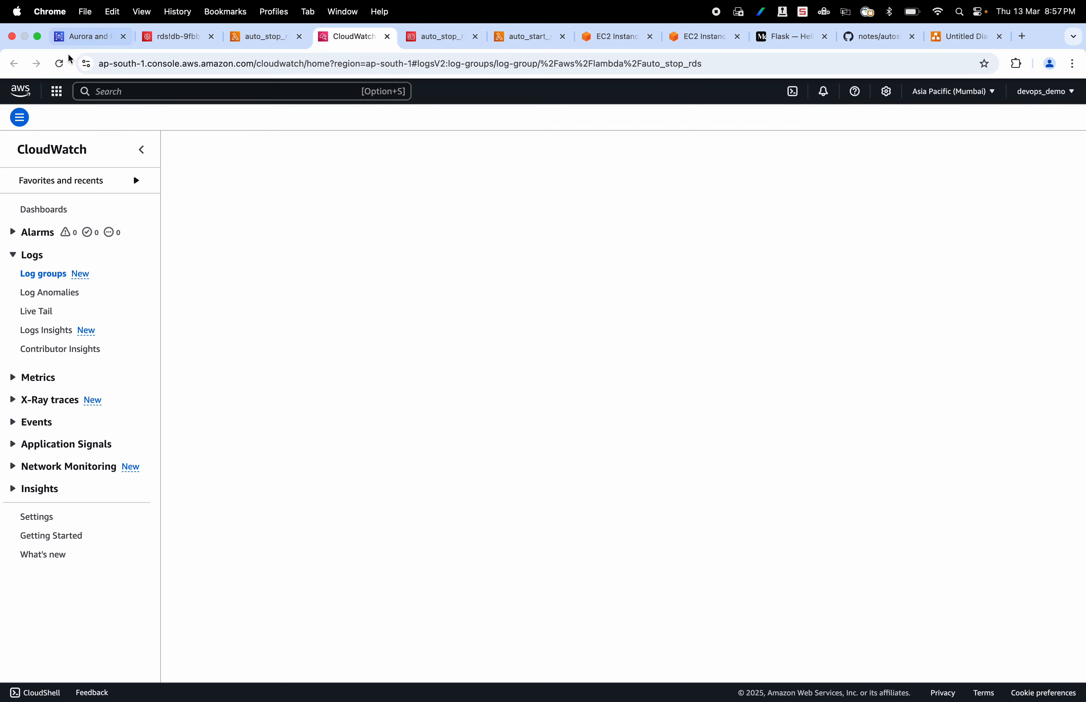
click(89, 36)
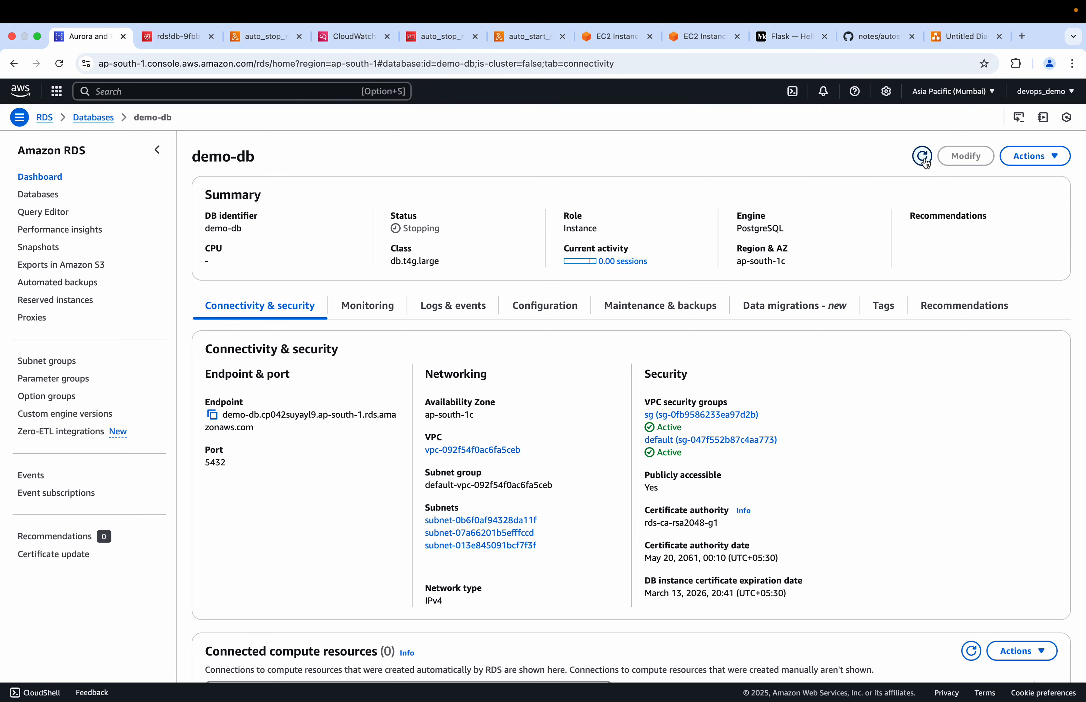
click(337, 34)
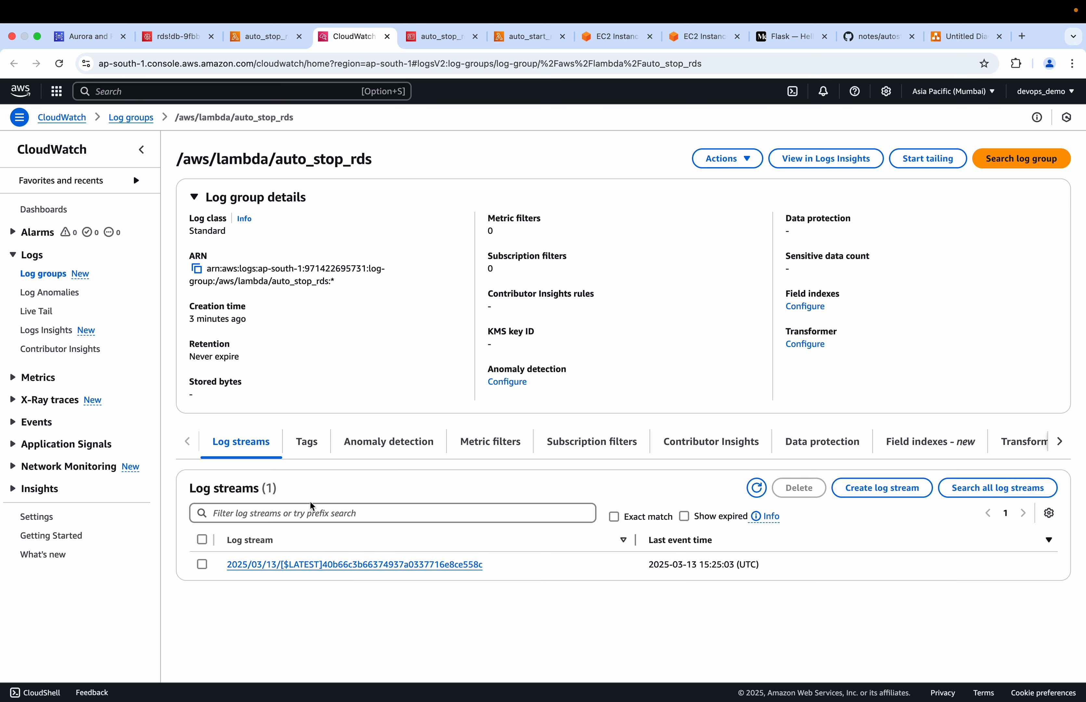
click(405, 566)
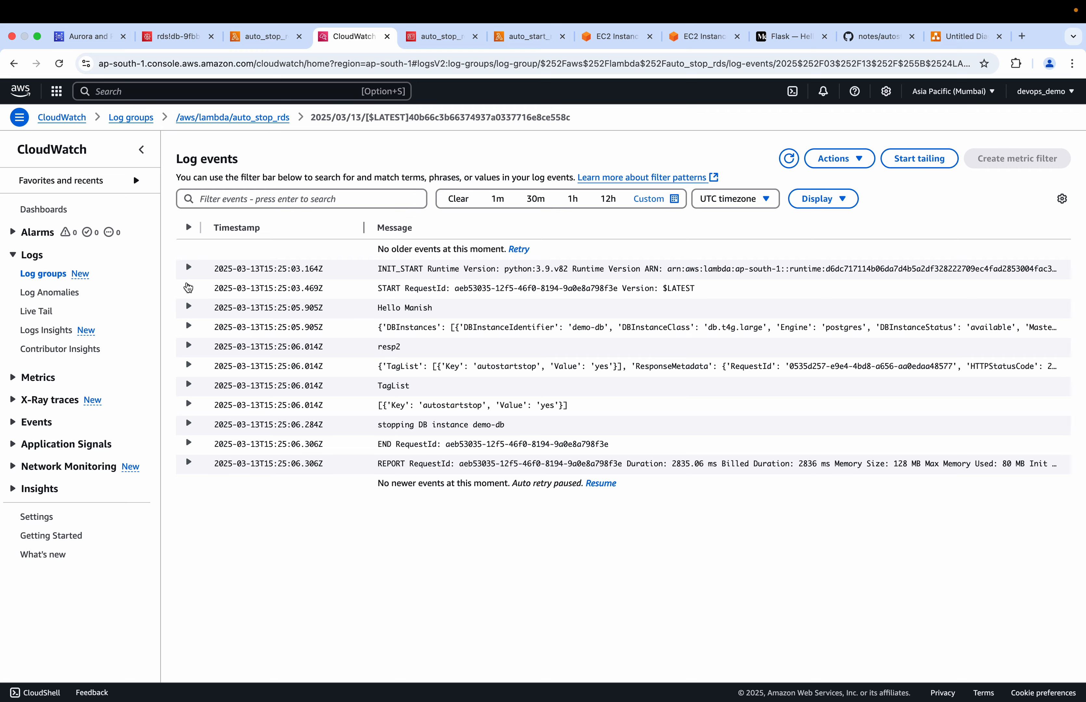
Expand all log events in the stream and examine the greeting message before the DBInstances response
click(188, 227)
scroll(281, 361, down, 2)
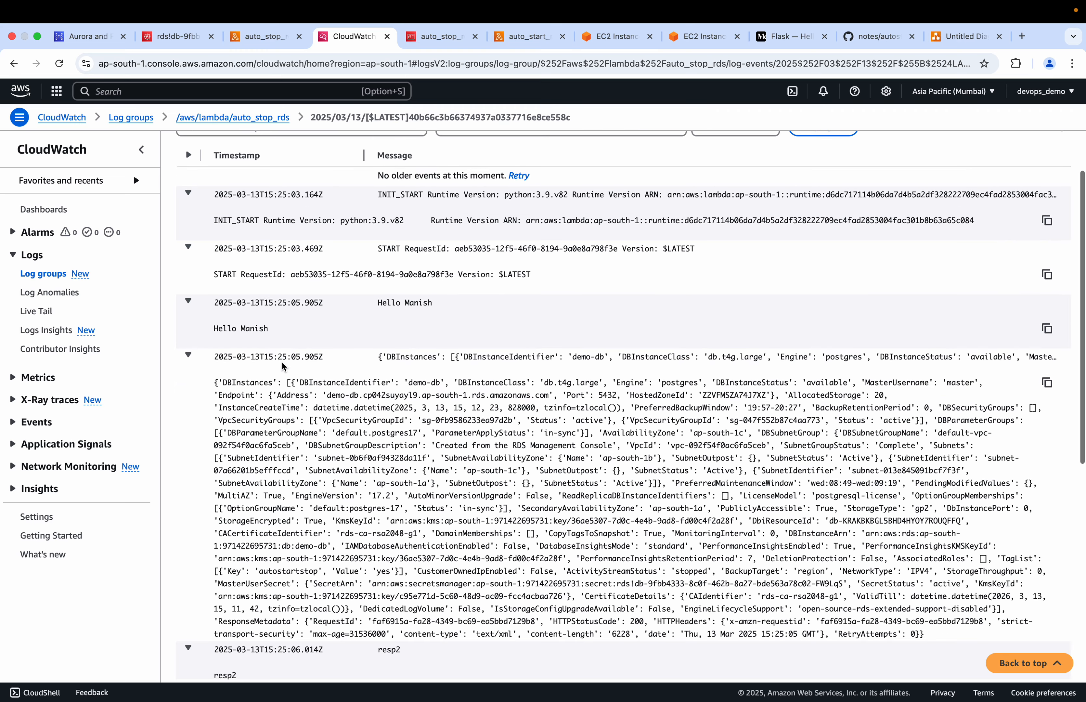
scroll(281, 361, up, 1)
scroll(281, 360, down, 1)
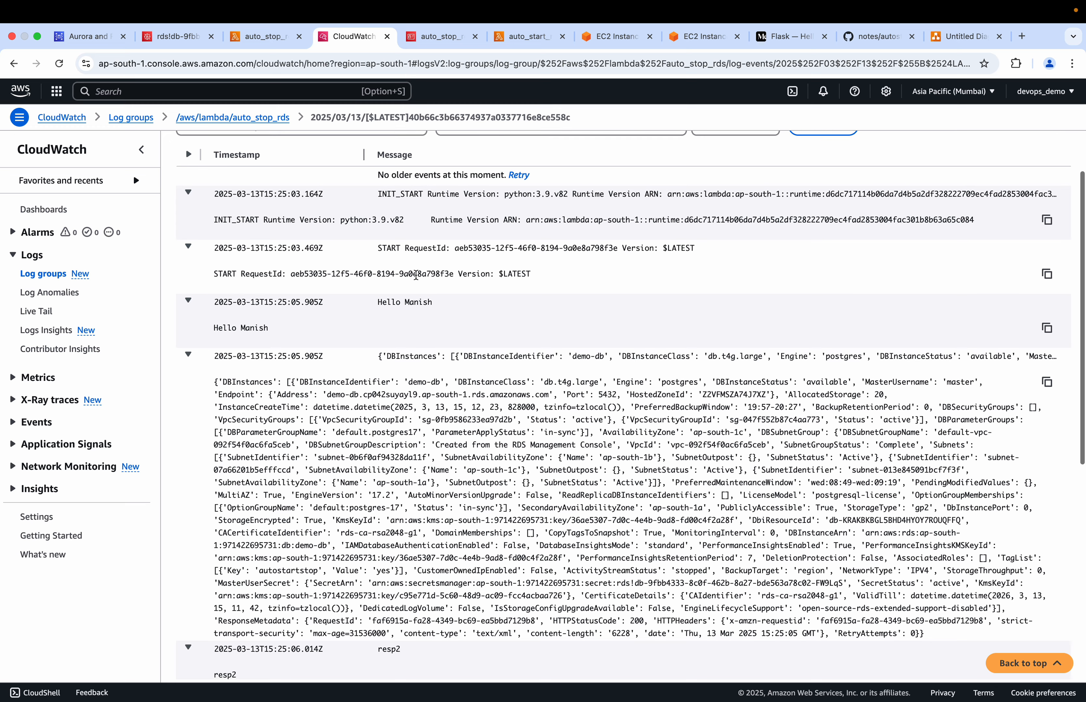
drag(433, 303, 383, 304)
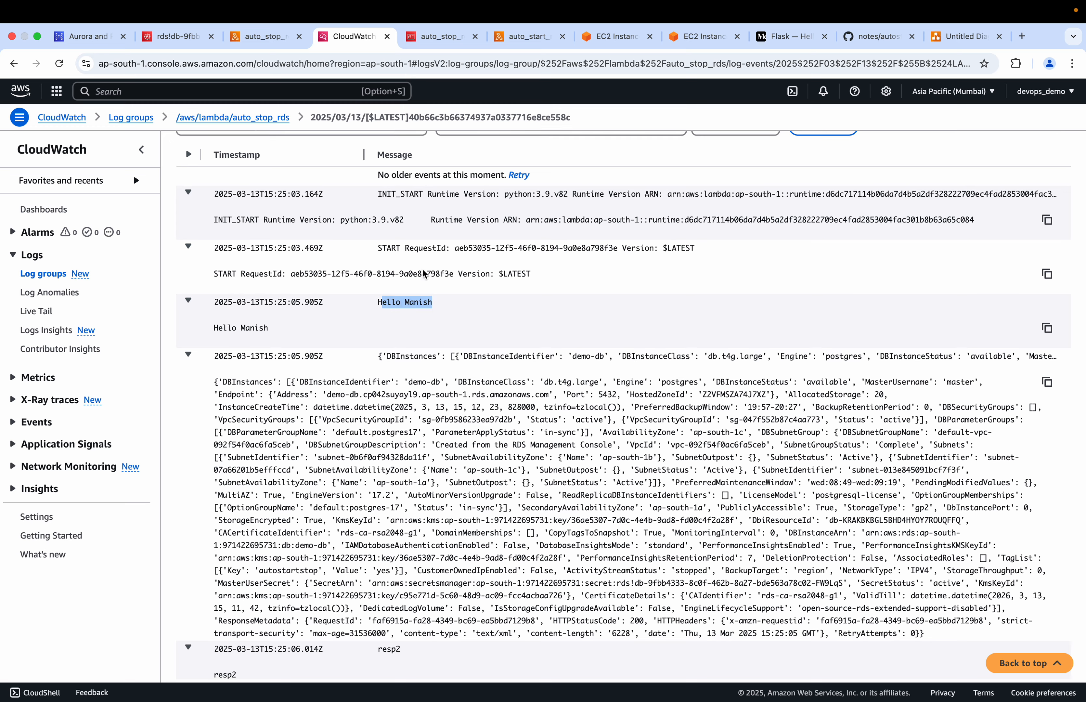
Switch to autostop_rds_lambda.py on GitHub and locate the greeting print statement on line 34
click(863, 41)
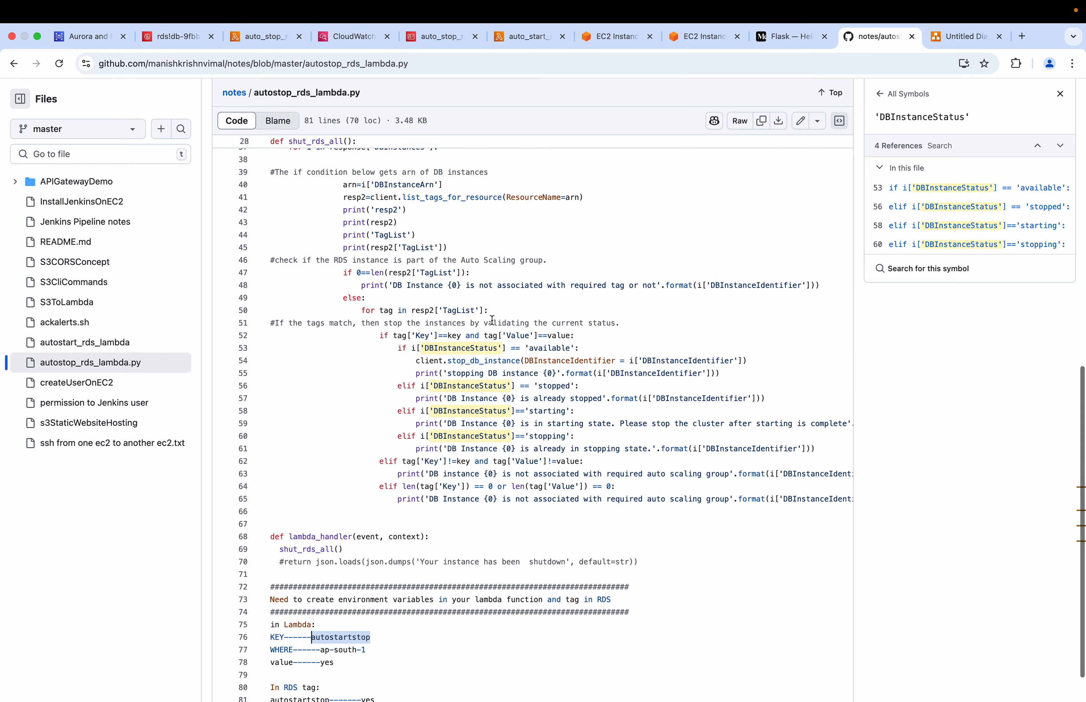
scroll(493, 319, up, 5)
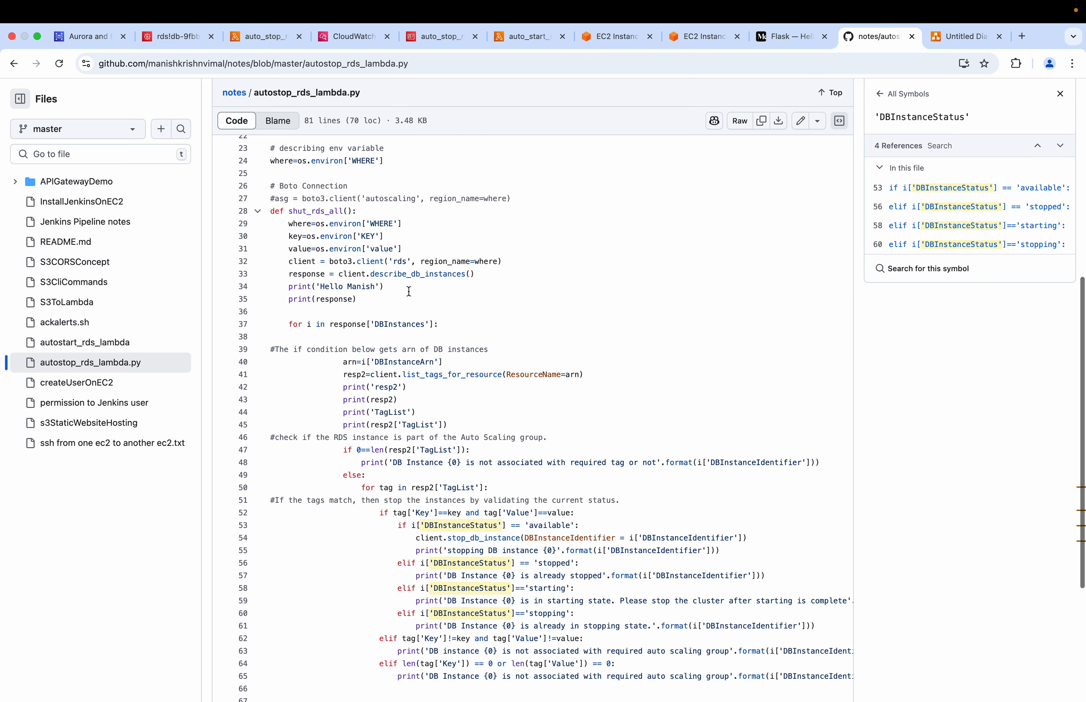
drag(386, 287, 283, 288)
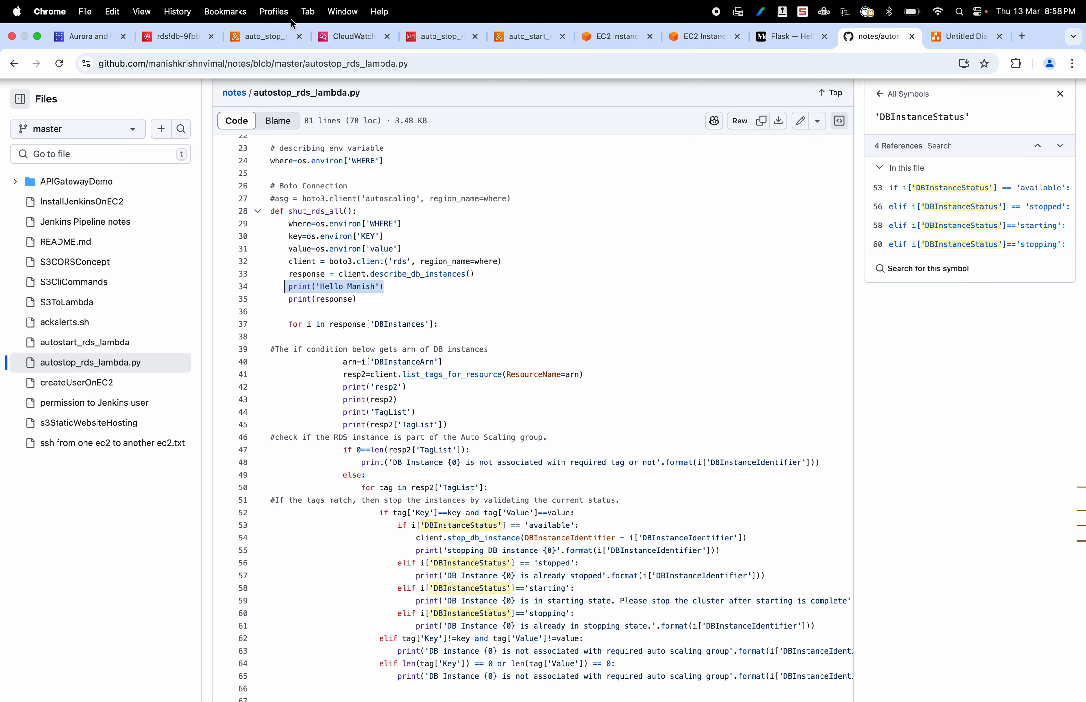
Return to the expanded CloudWatch log events and look through the CloudWatch metrics of auto_stop_rds
click(262, 36)
click(349, 37)
scroll(372, 390, down, 3)
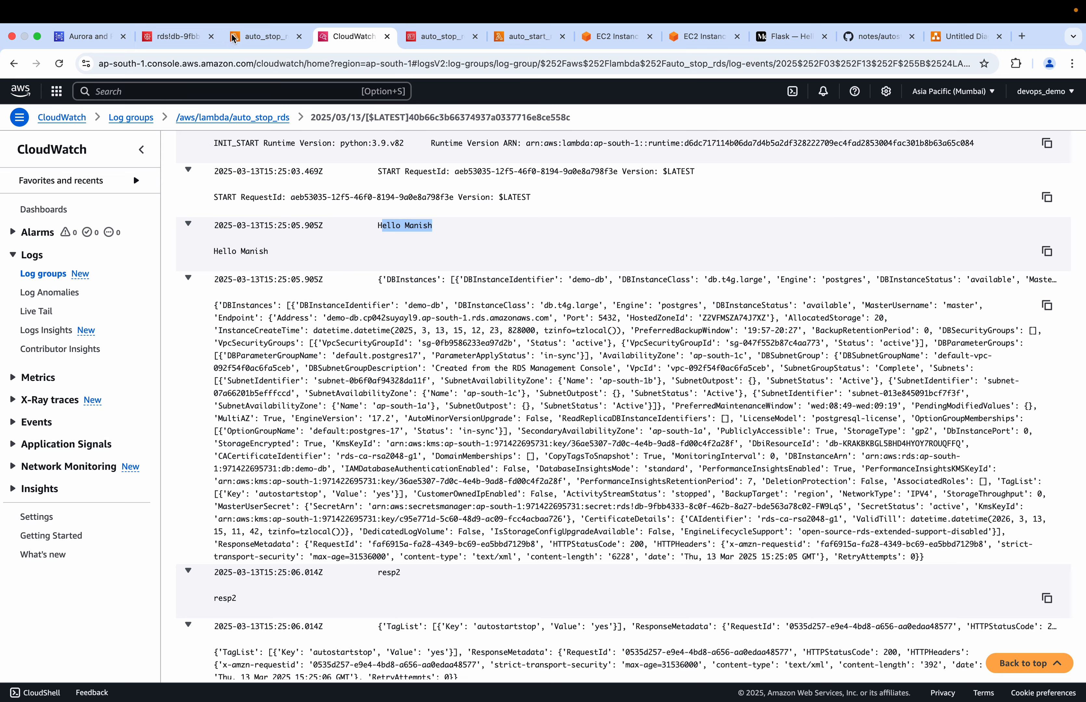
click(254, 35)
scroll(335, 488, down, 15)
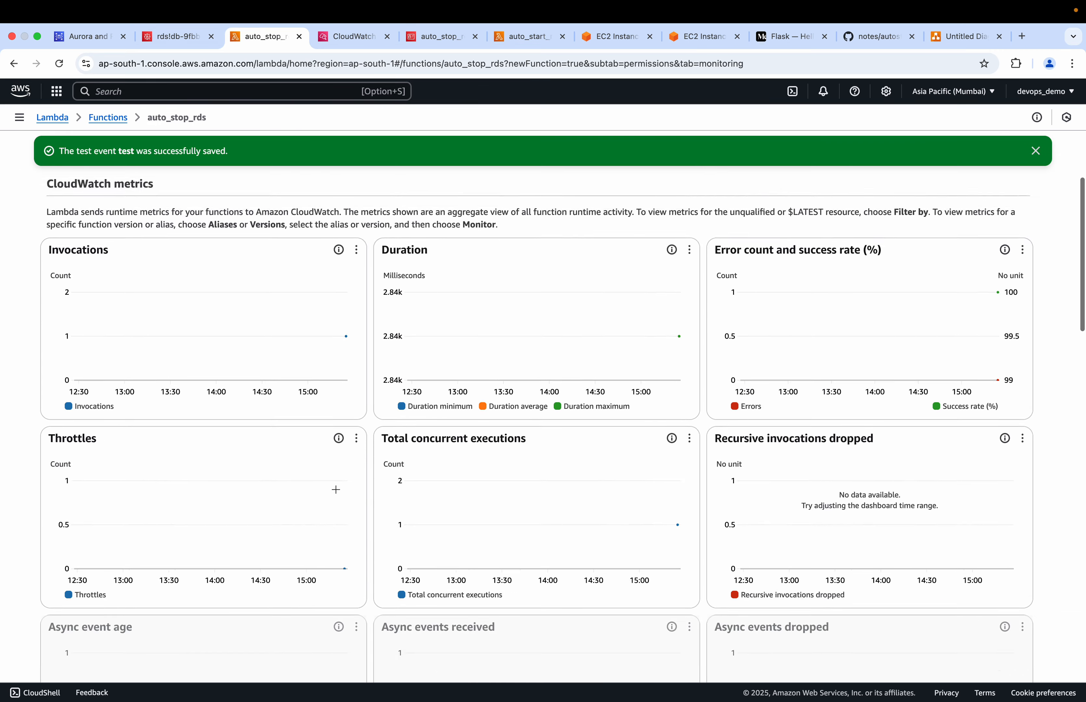
scroll(336, 488, up, 5)
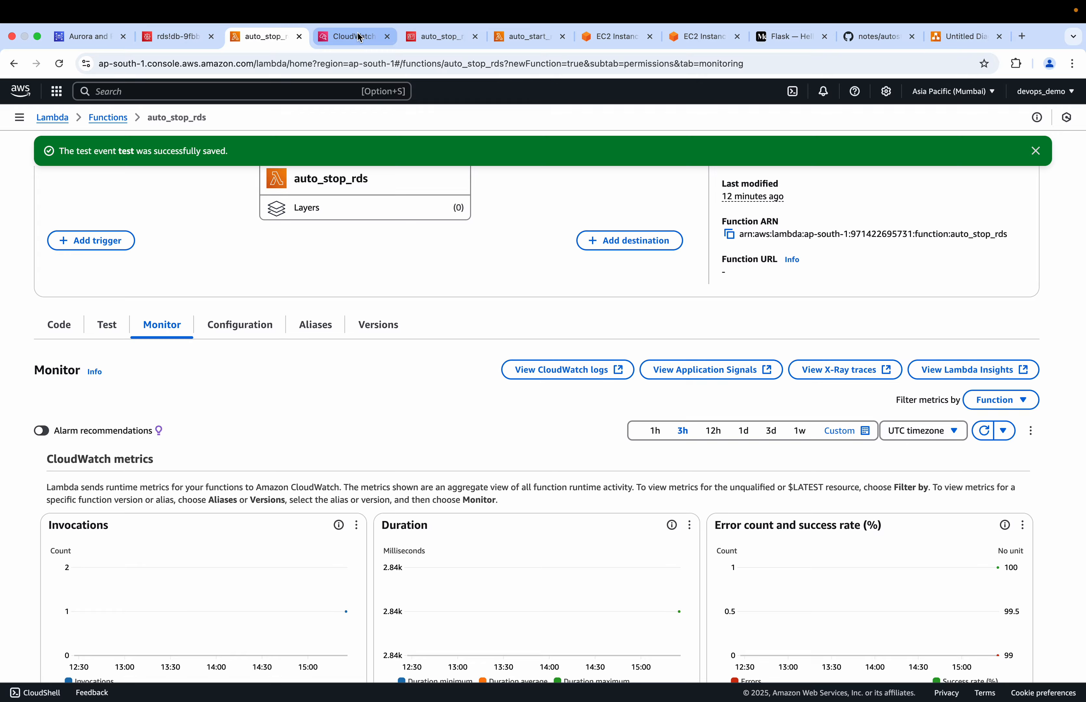
Review the complete auto_stop_rds log stream, from the start event through resp2, TagList and the stop message to the report
click(361, 34)
scroll(391, 471, down, 4)
scroll(391, 472, down, 5)
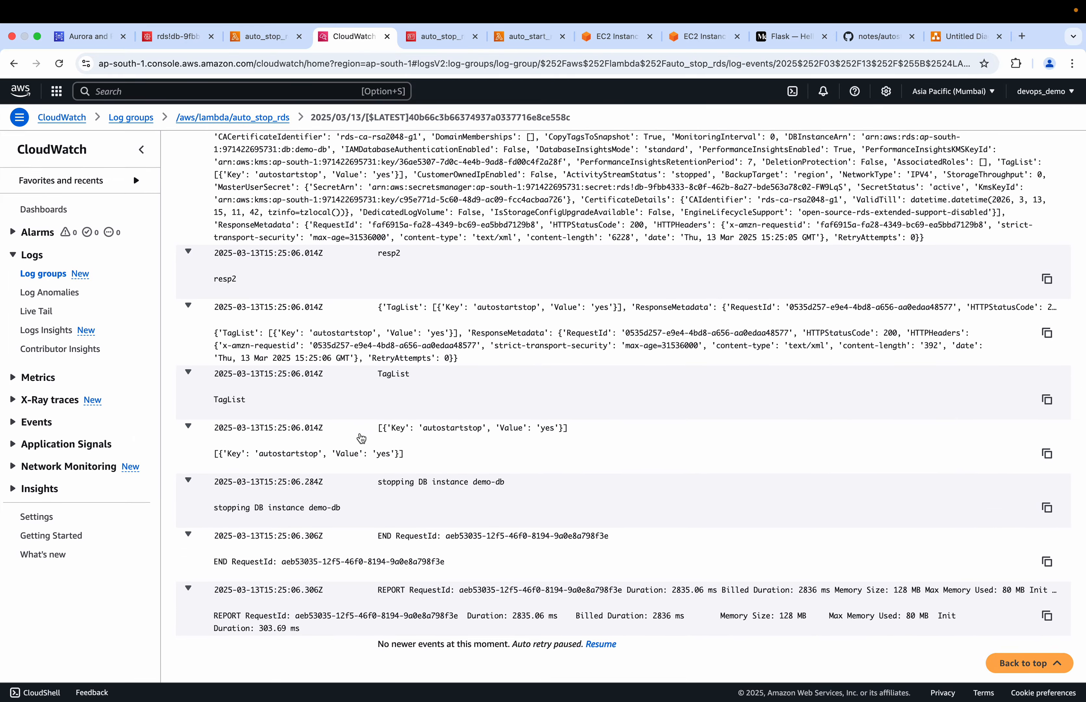
scroll(360, 437, up, 10)
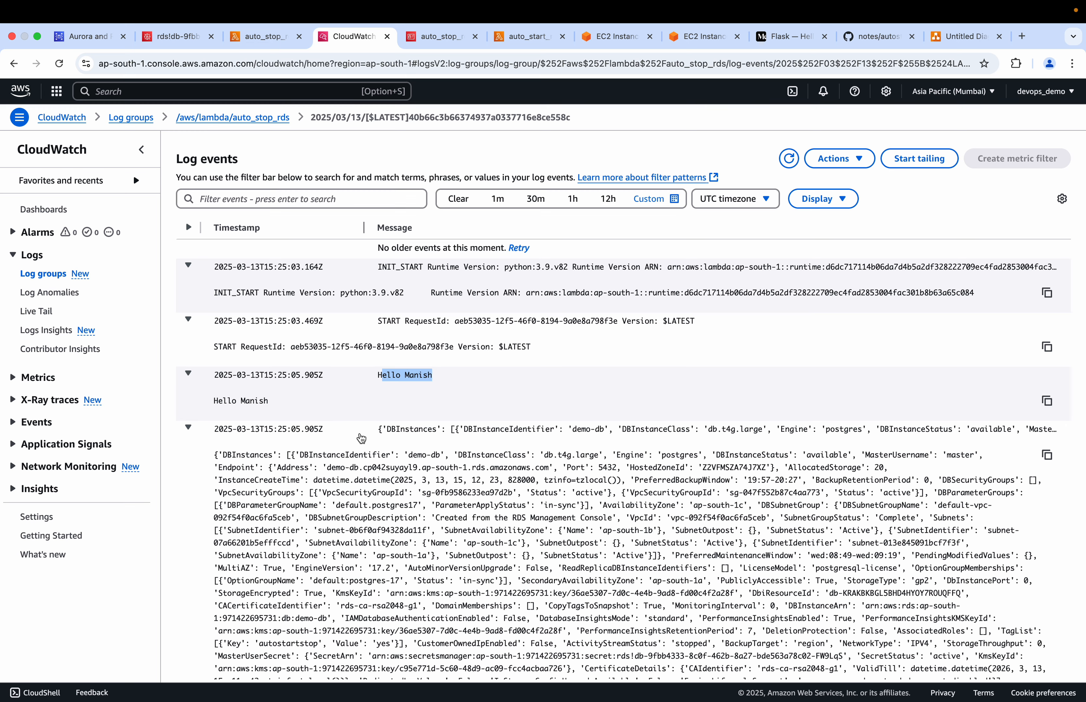
scroll(362, 438, down, 7)
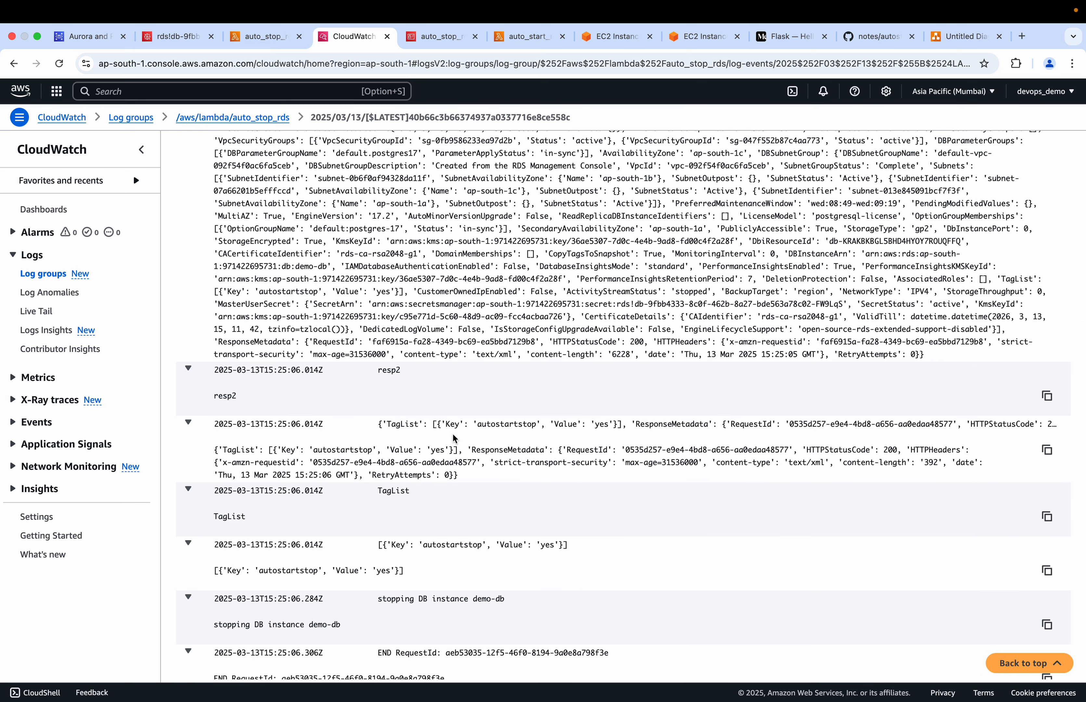
scroll(454, 438, down, 3)
scroll(454, 438, up, 10)
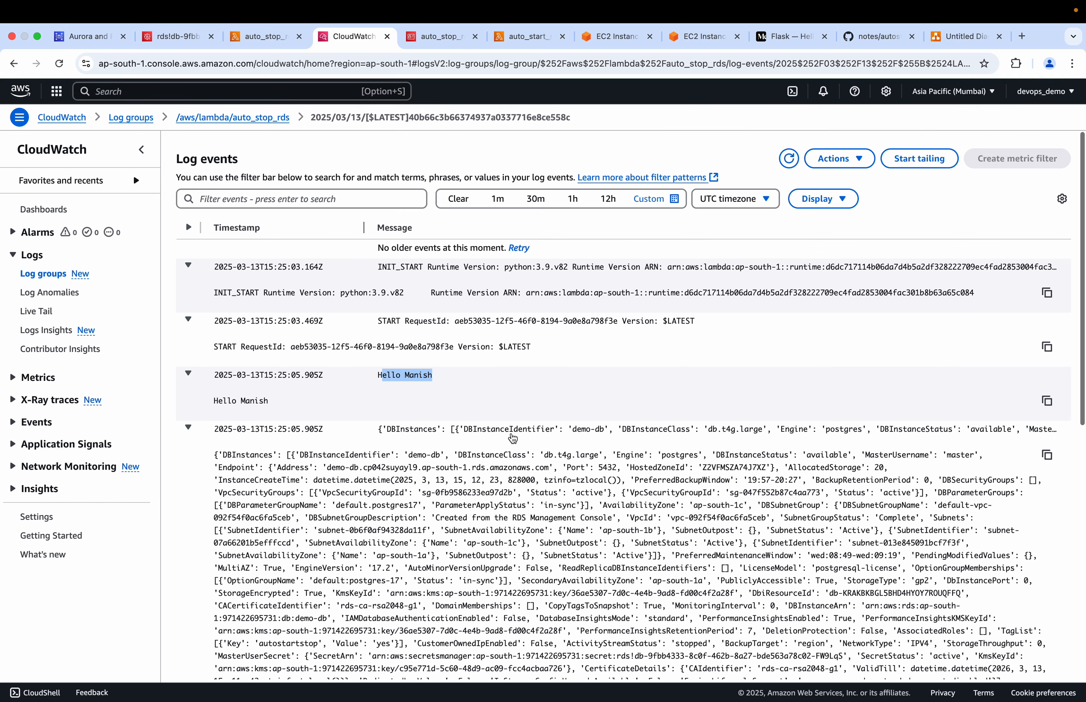
Reload the Secrets Manager page of the demo-db secret and bring up its secret value section
click(165, 39)
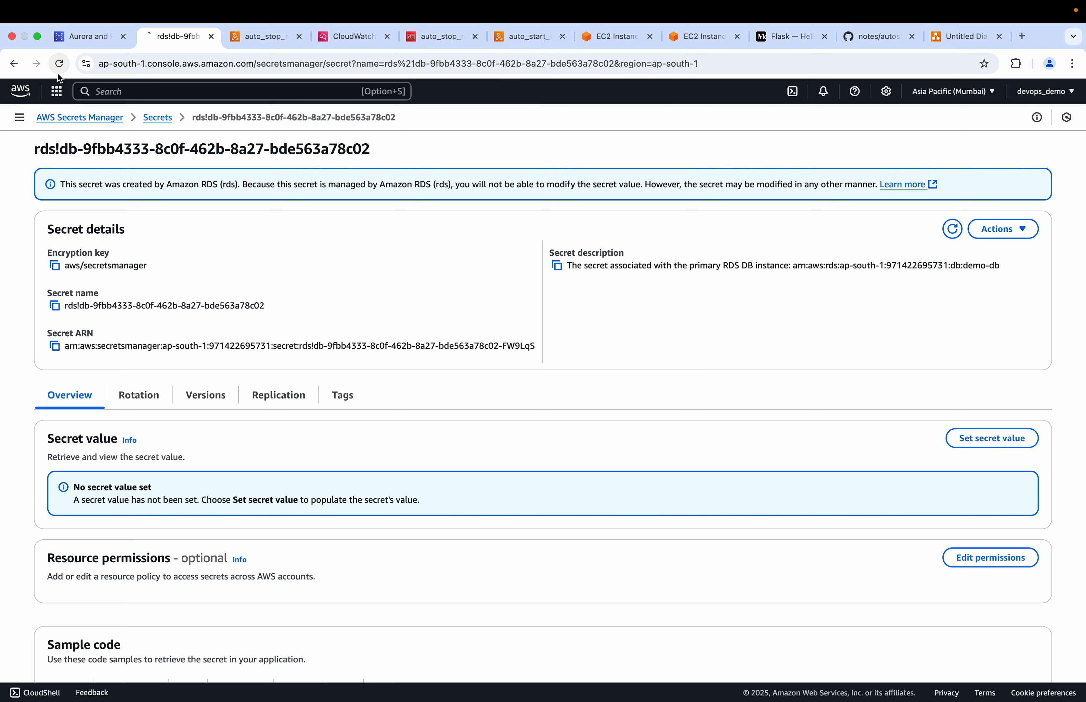
click(59, 63)
scroll(286, 461, down, 2)
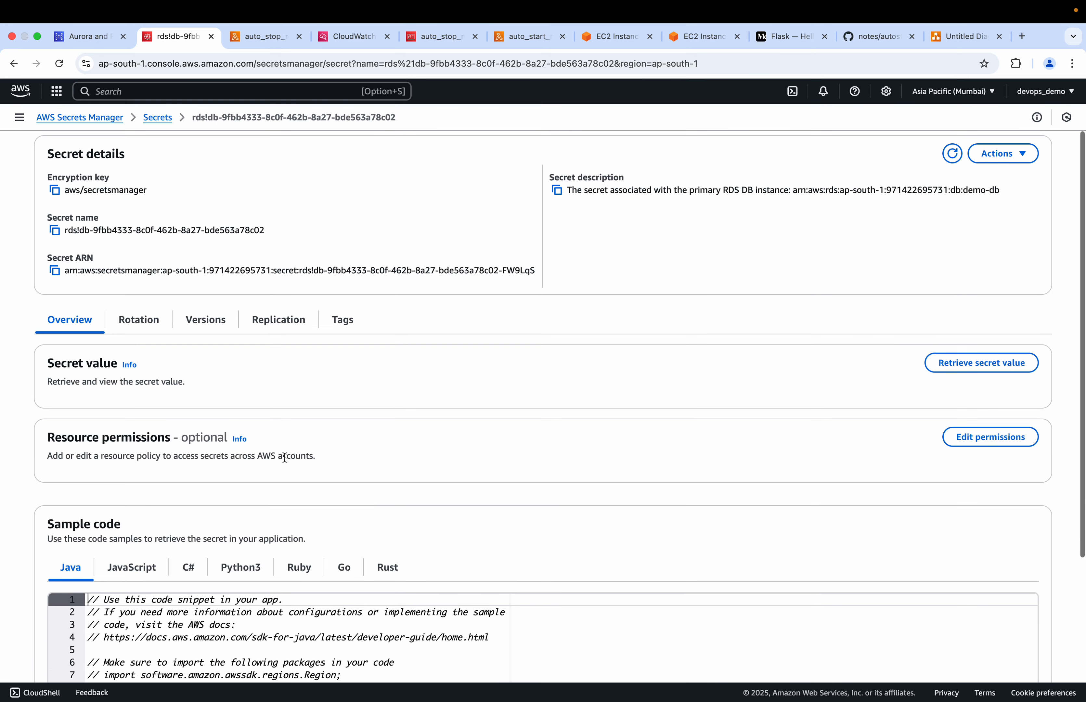
Retrieve the demo-db secret value, copy the username and highlight the password
click(967, 368)
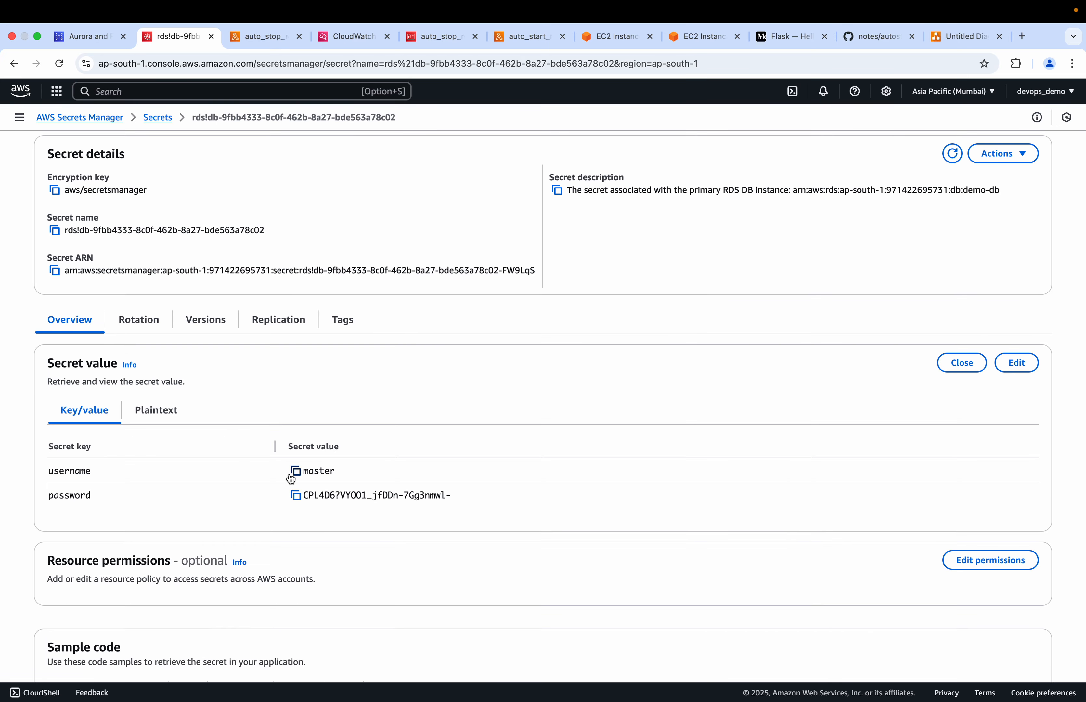
click(295, 471)
drag(321, 507, 300, 499)
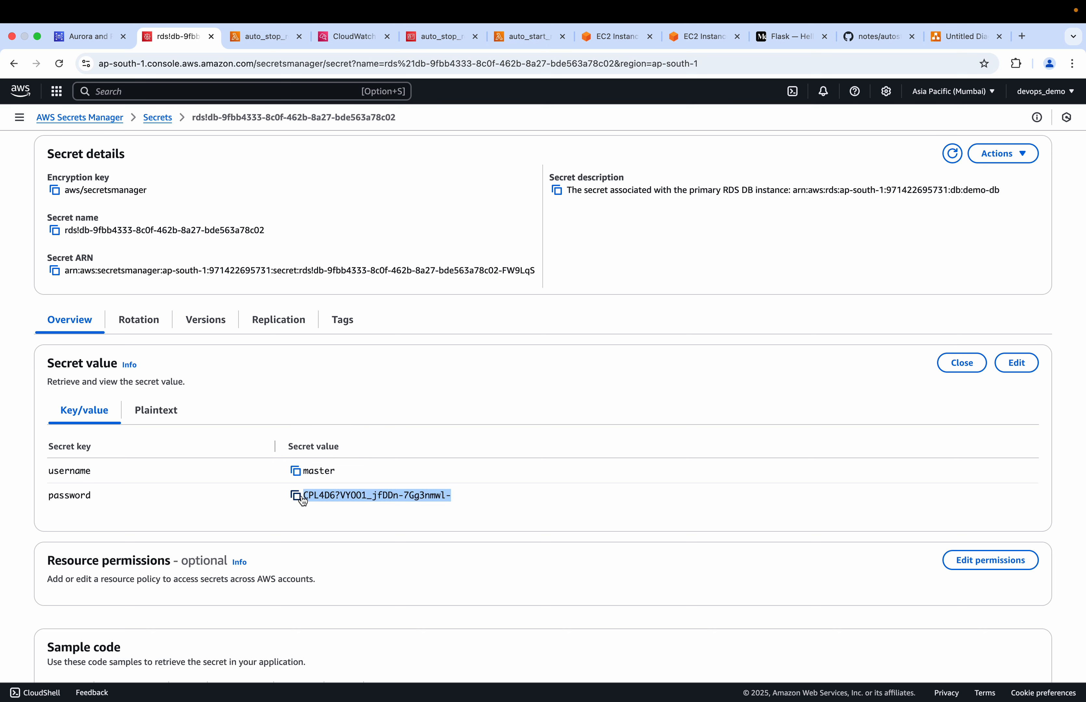
Return to the demo-db page in RDS and refresh it to check the instance status
click(82, 38)
click(921, 156)
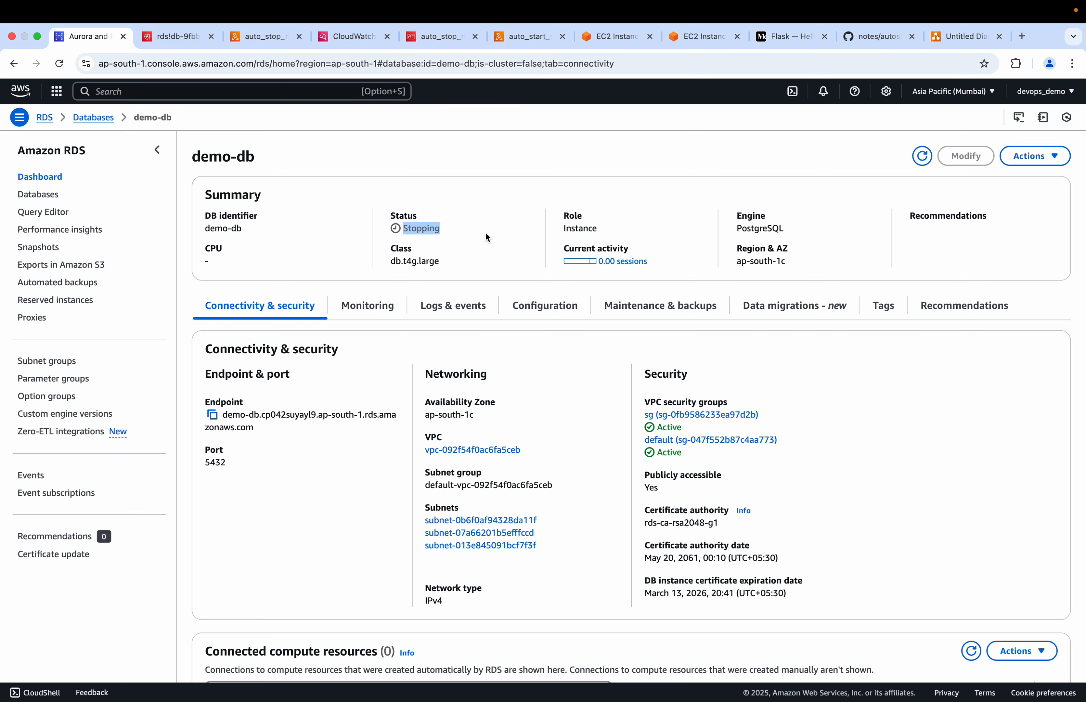
click(181, 36)
click(94, 36)
Open Performance Insights in a separate browser tab and review the monitoring type and retention period in demo-db's configuration
super+click(56, 230)
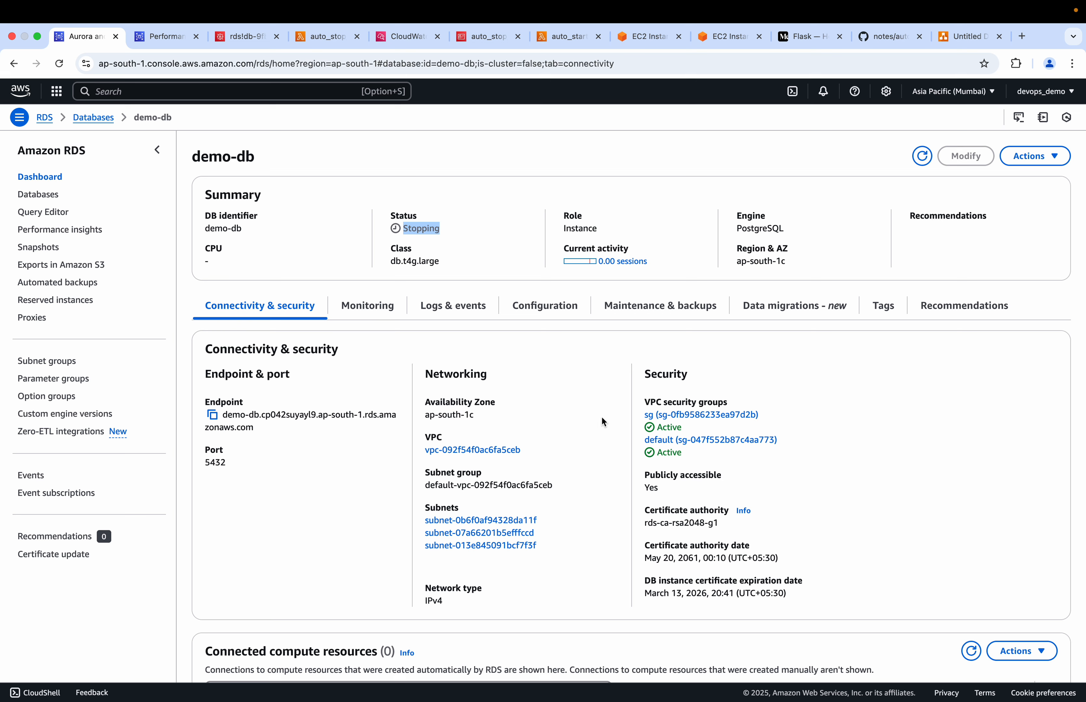
click(530, 318)
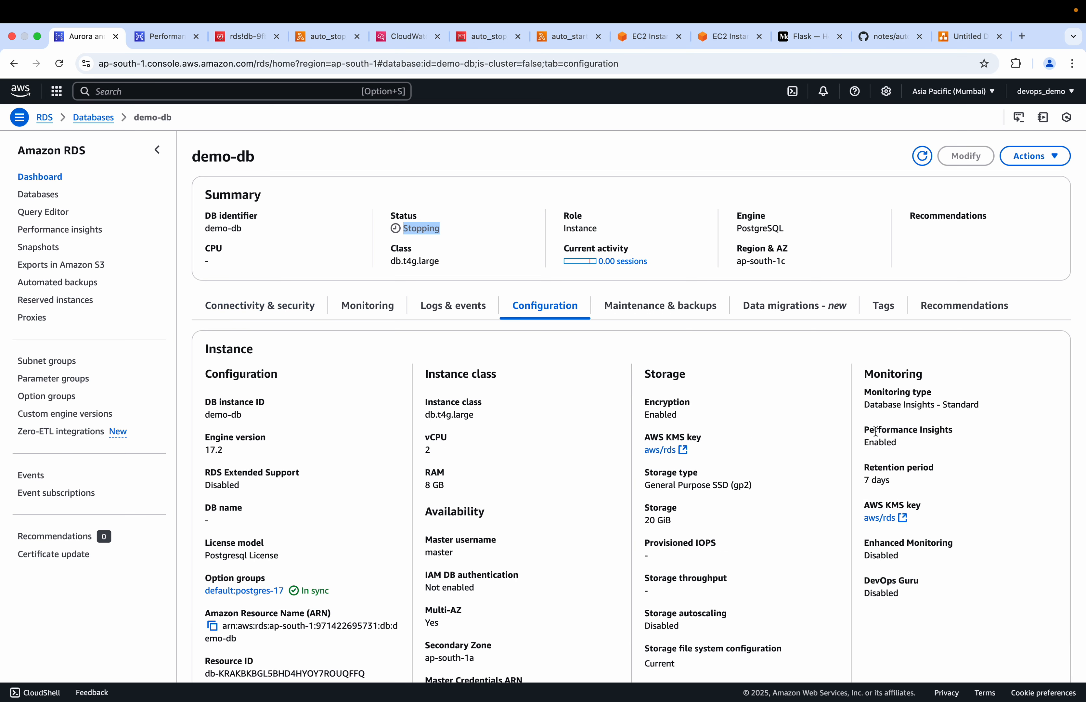
drag(896, 444, 865, 403)
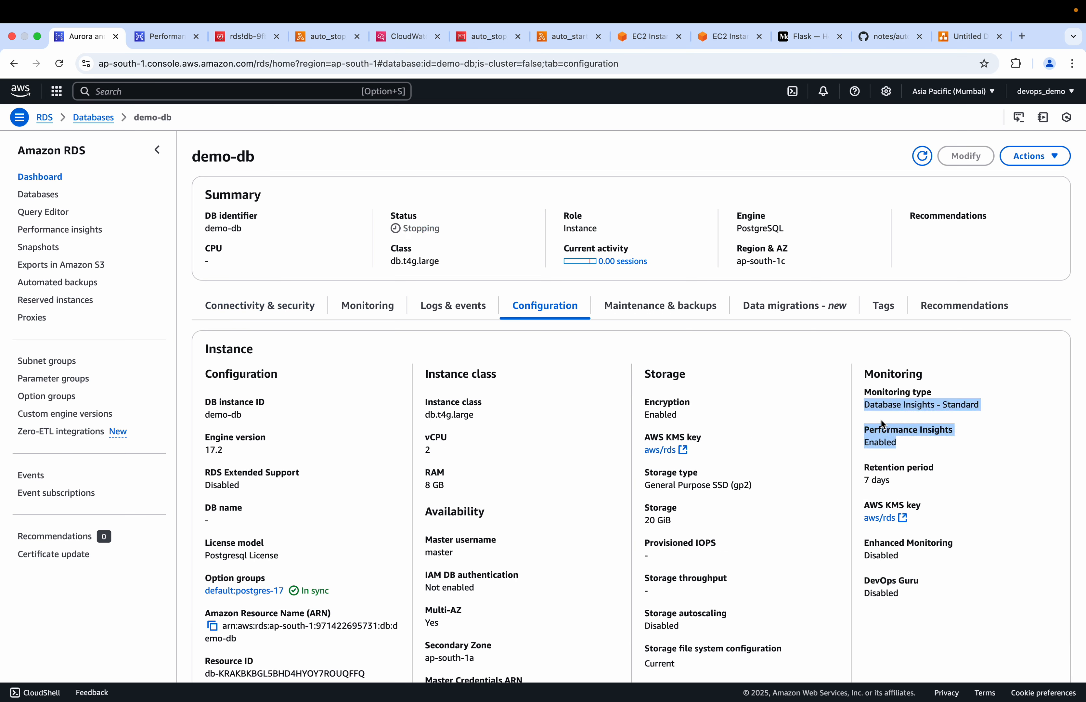
drag(893, 474, 866, 470)
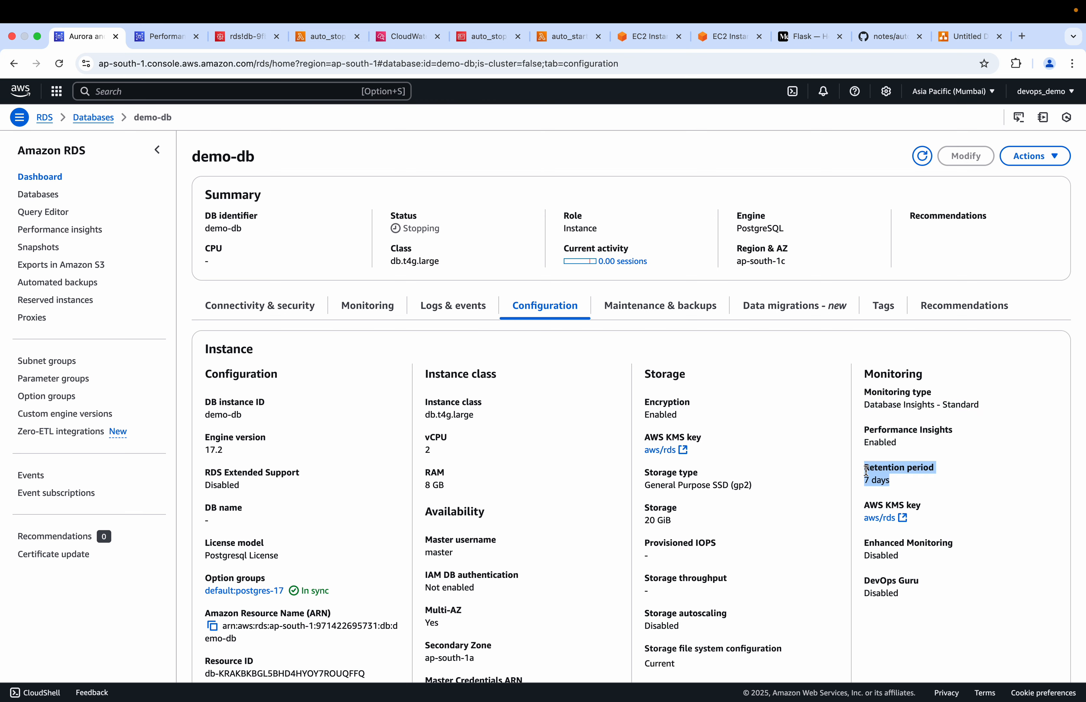
Switch to Performance Insights, select the demo-db instance and view its database load chart
click(164, 45)
click(162, 213)
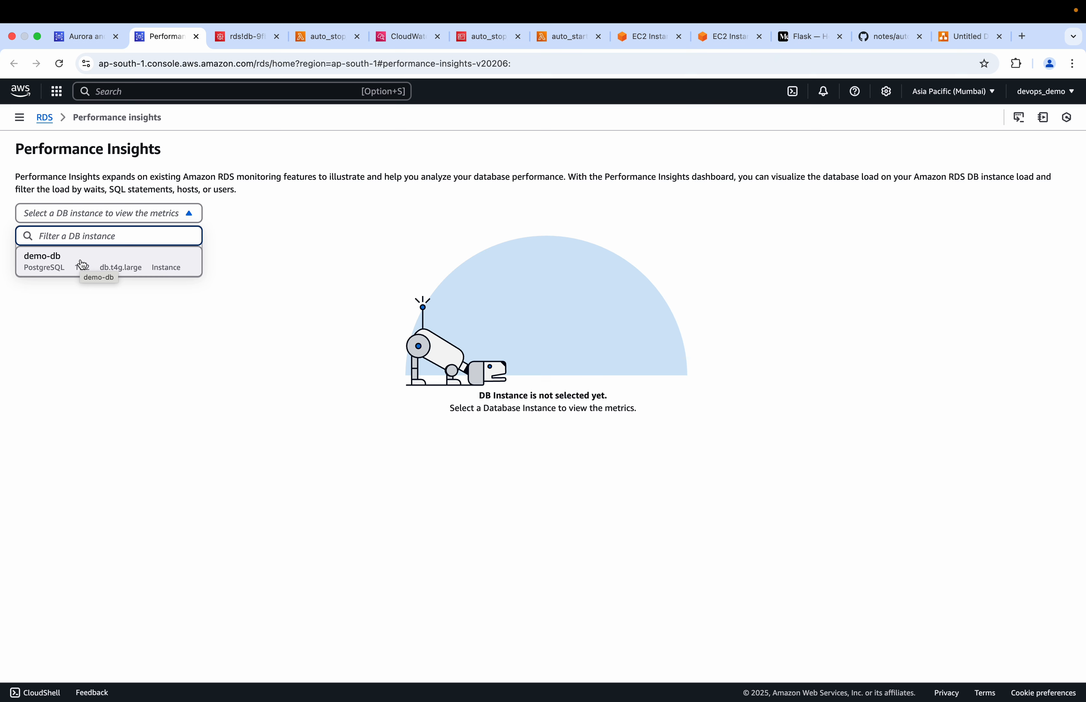
click(50, 264)
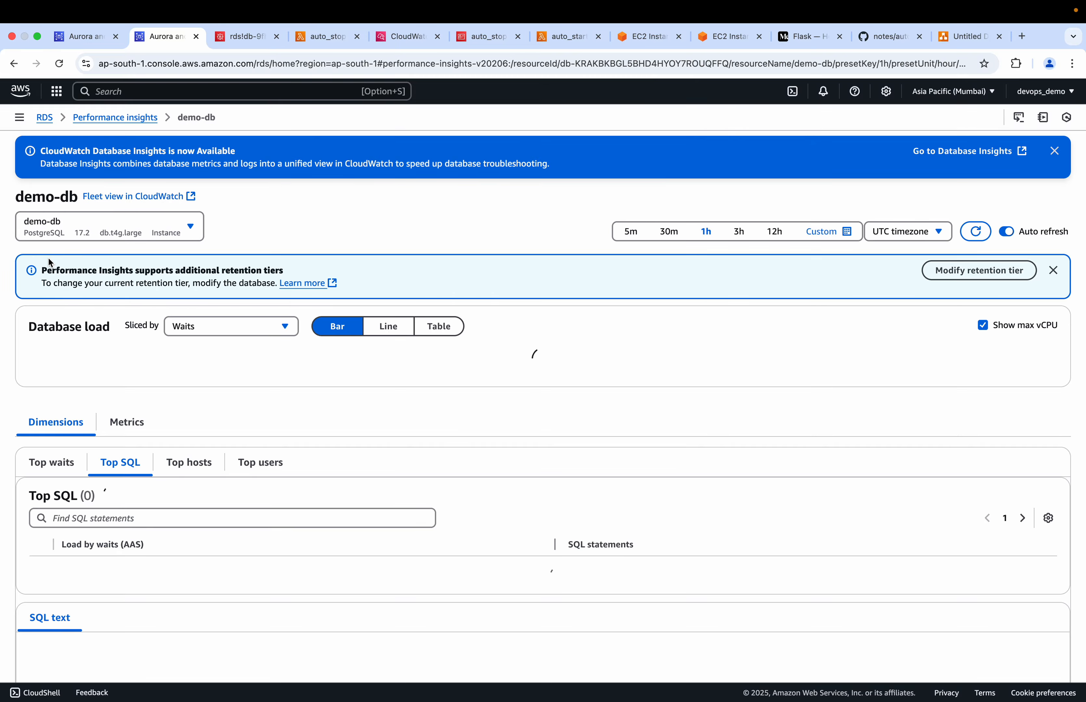
scroll(187, 422, down, 3)
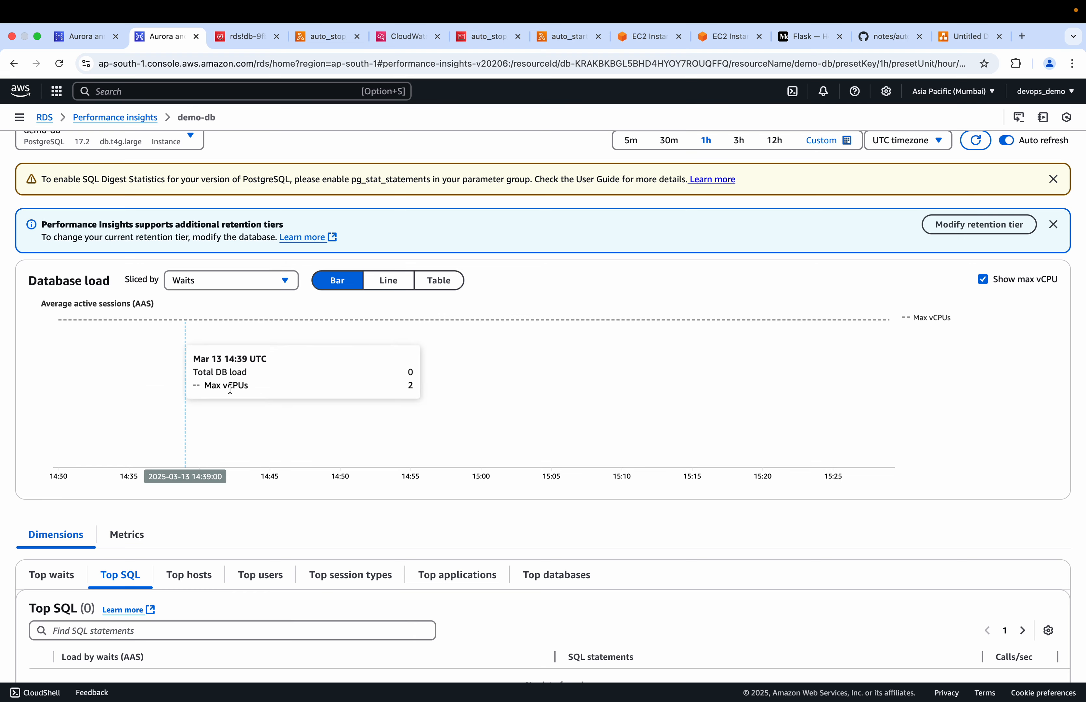
scroll(205, 351, down, 5)
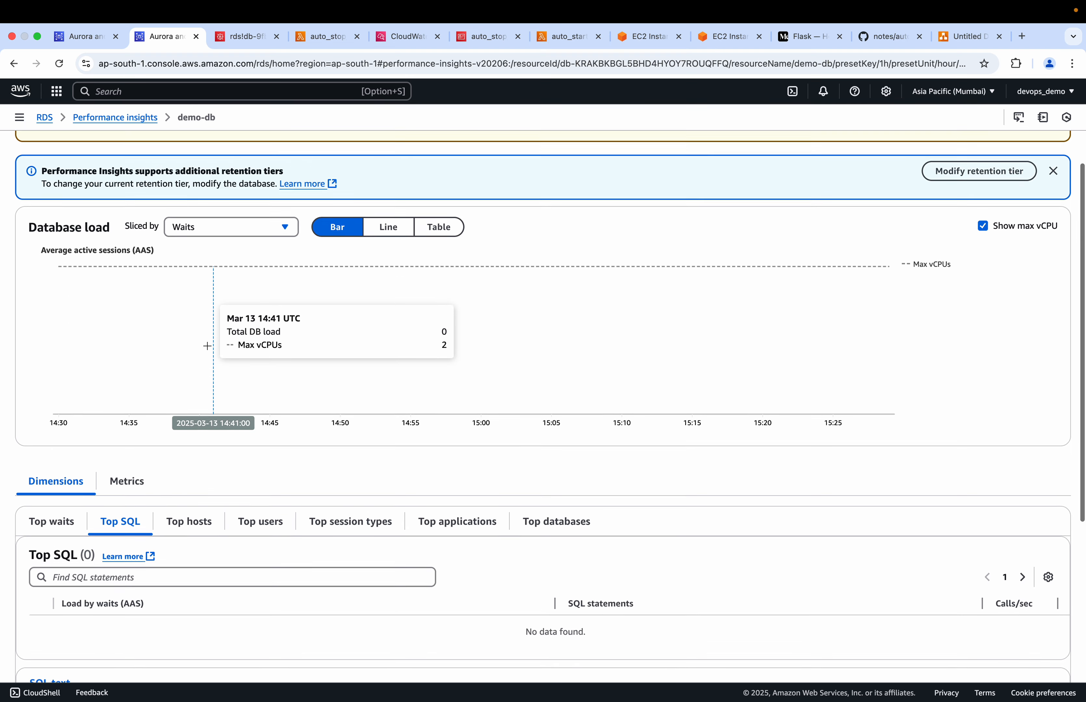
Look through demo-db's Performance Insights dimensions: top waits, SQL, hosts, users, session types, applications and databases
click(50, 381)
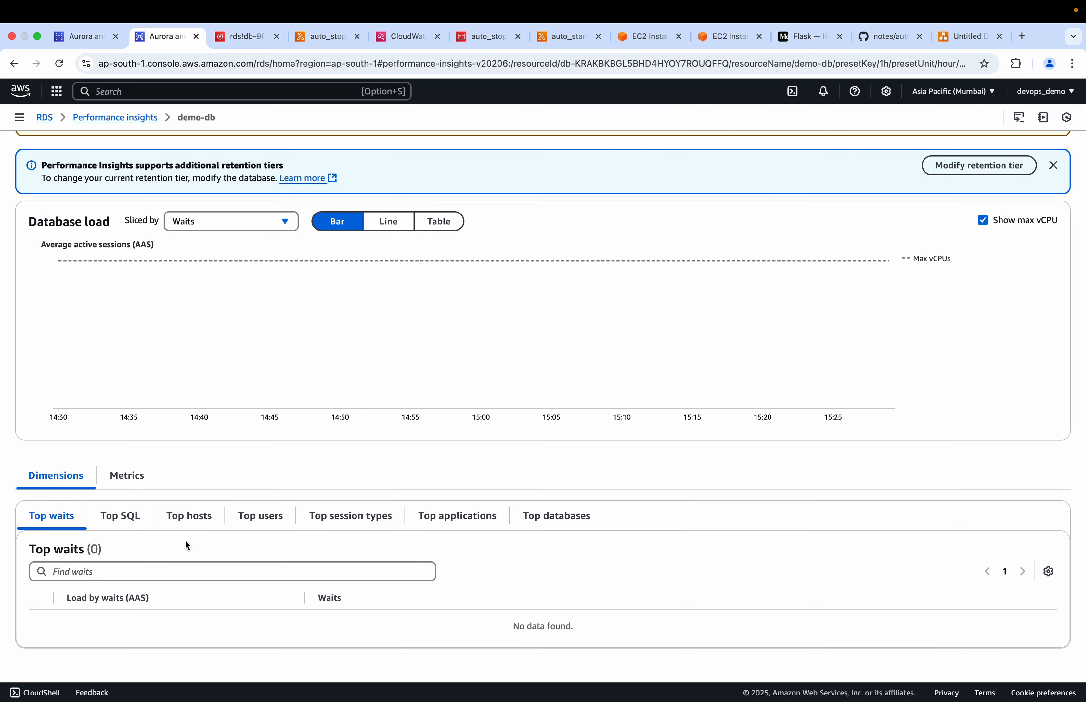
click(119, 516)
scroll(120, 518, down, 6)
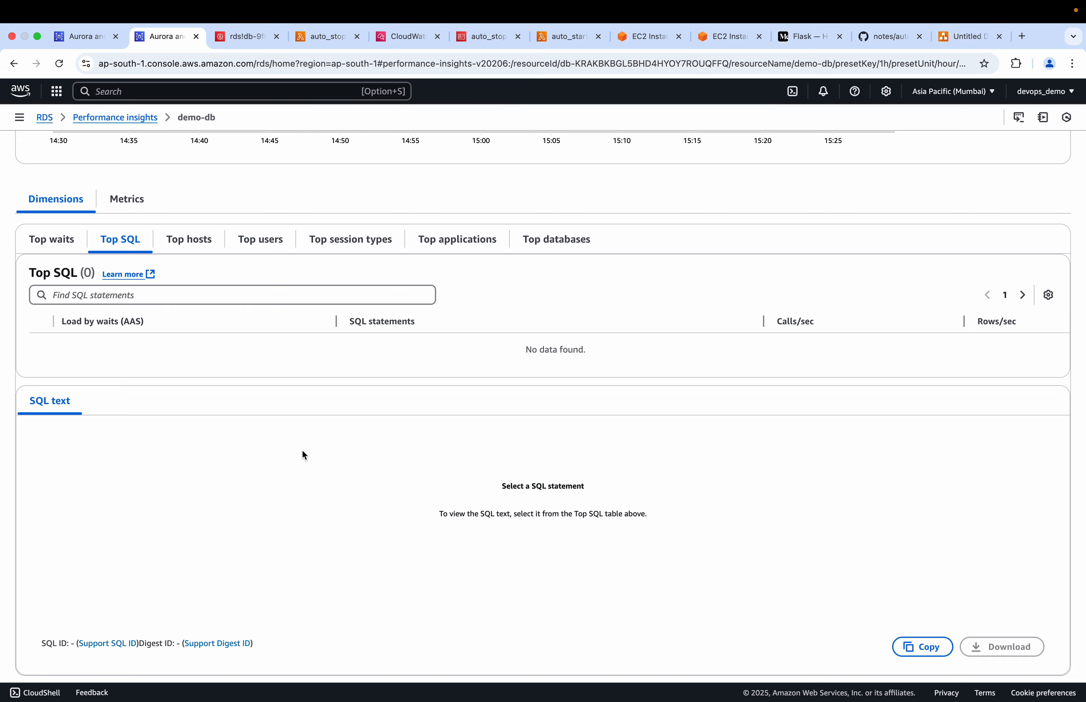
scroll(246, 462, down, 1)
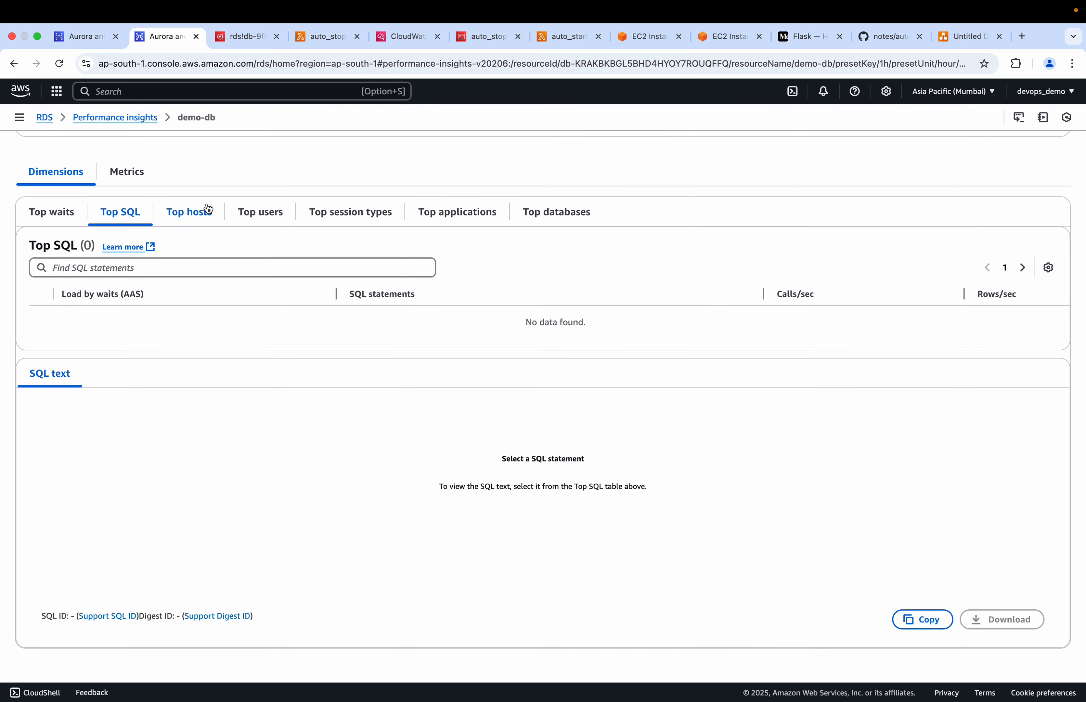
click(208, 211)
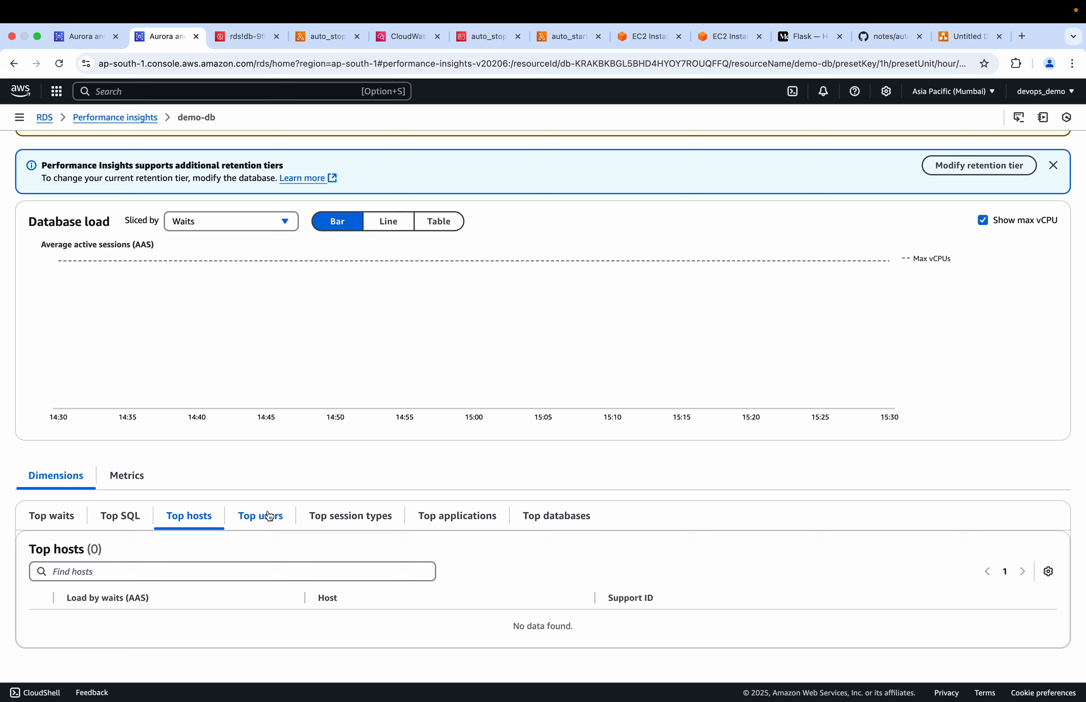
click(269, 516)
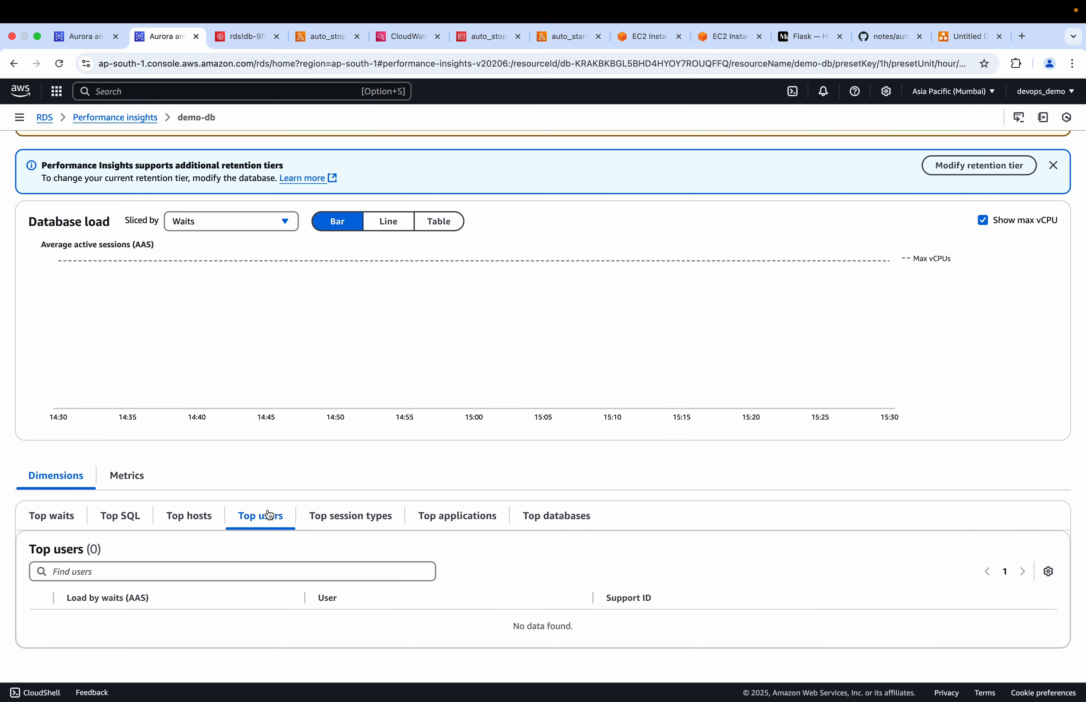
click(351, 521)
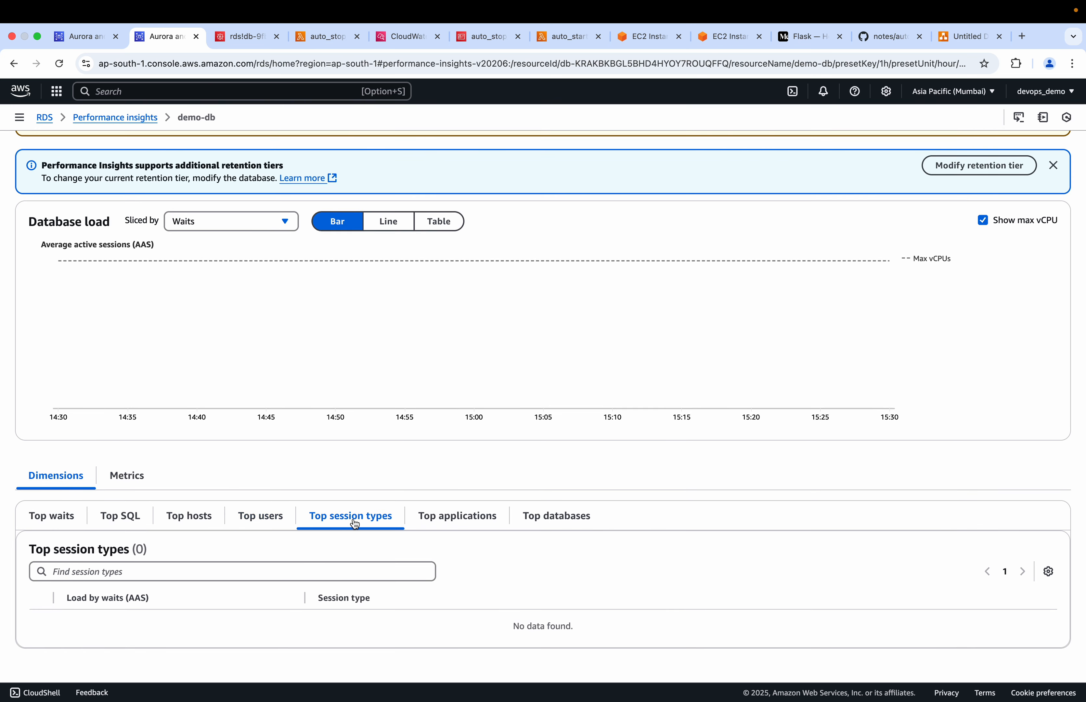
click(502, 517)
click(559, 518)
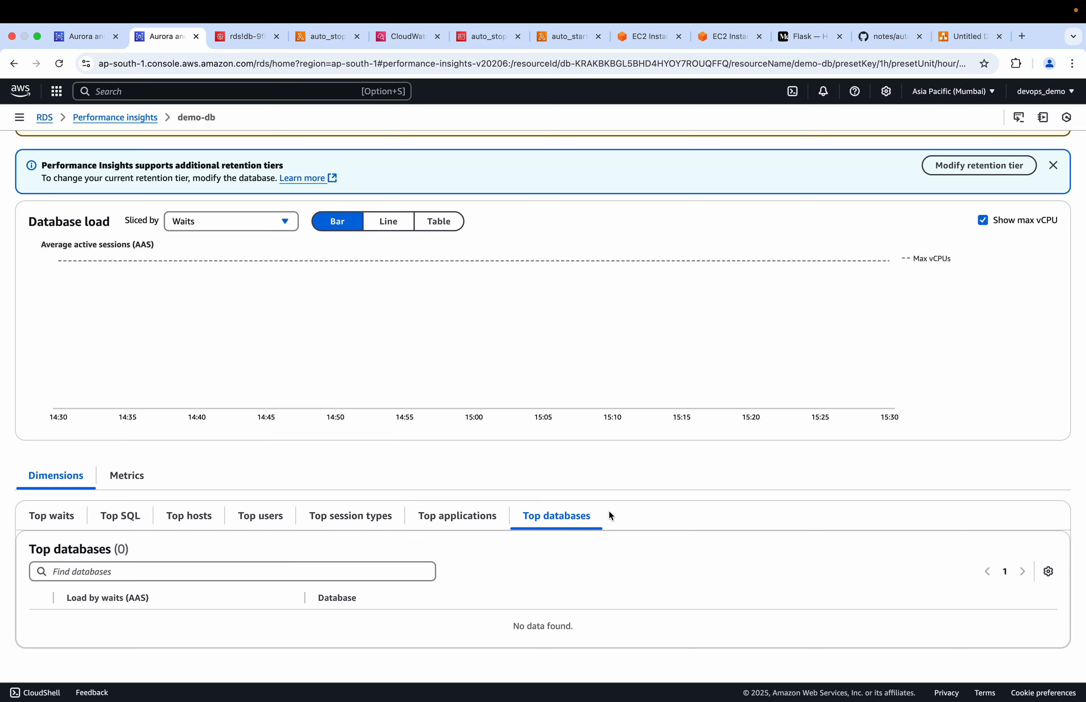
Review the PostgreSQL database health summary metrics for demo-db, from CPU utilization and free memory through to deadlocks
click(127, 477)
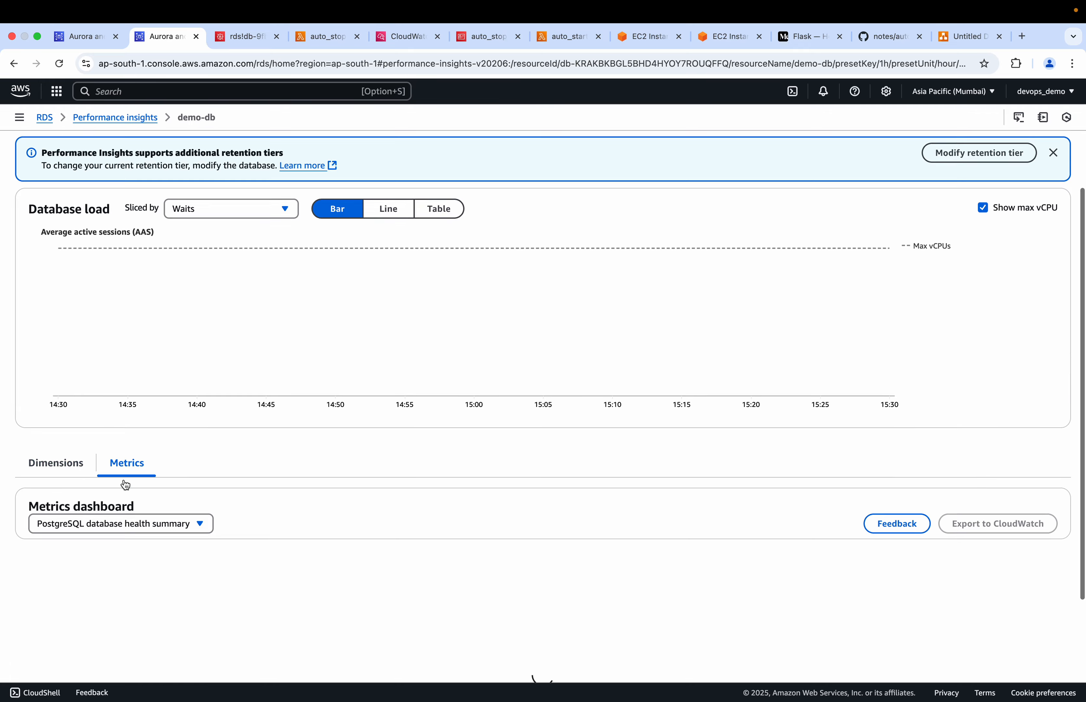
scroll(125, 486, down, 4)
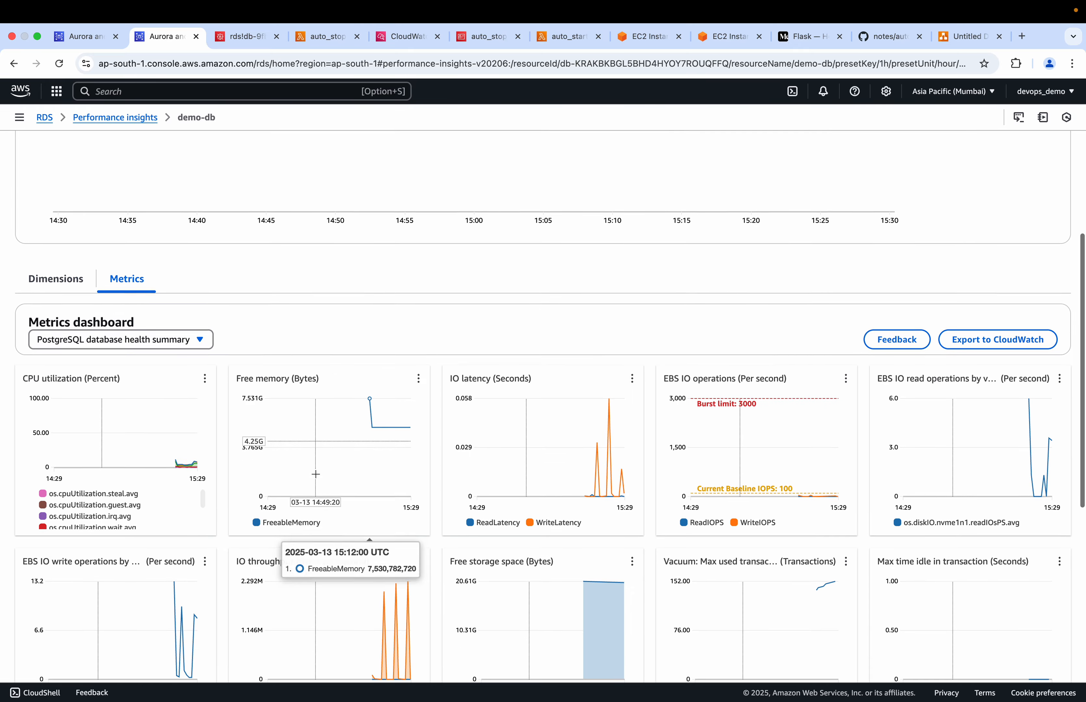
scroll(315, 473, down, 3)
scroll(315, 473, down, 1)
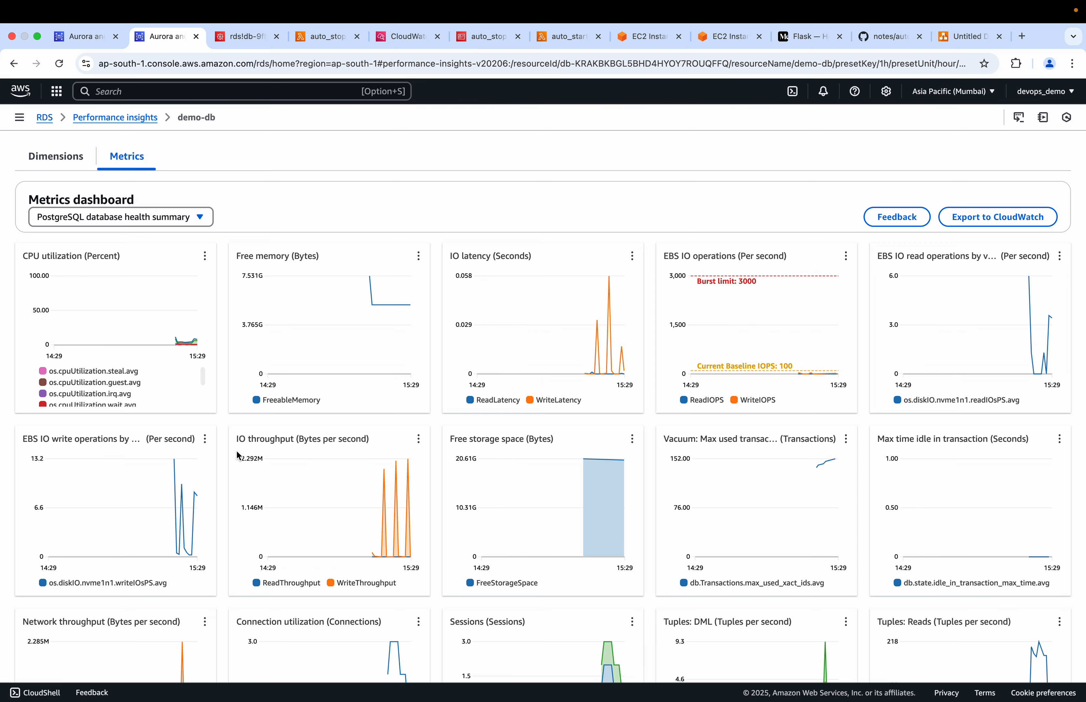
scroll(625, 460, down, 5)
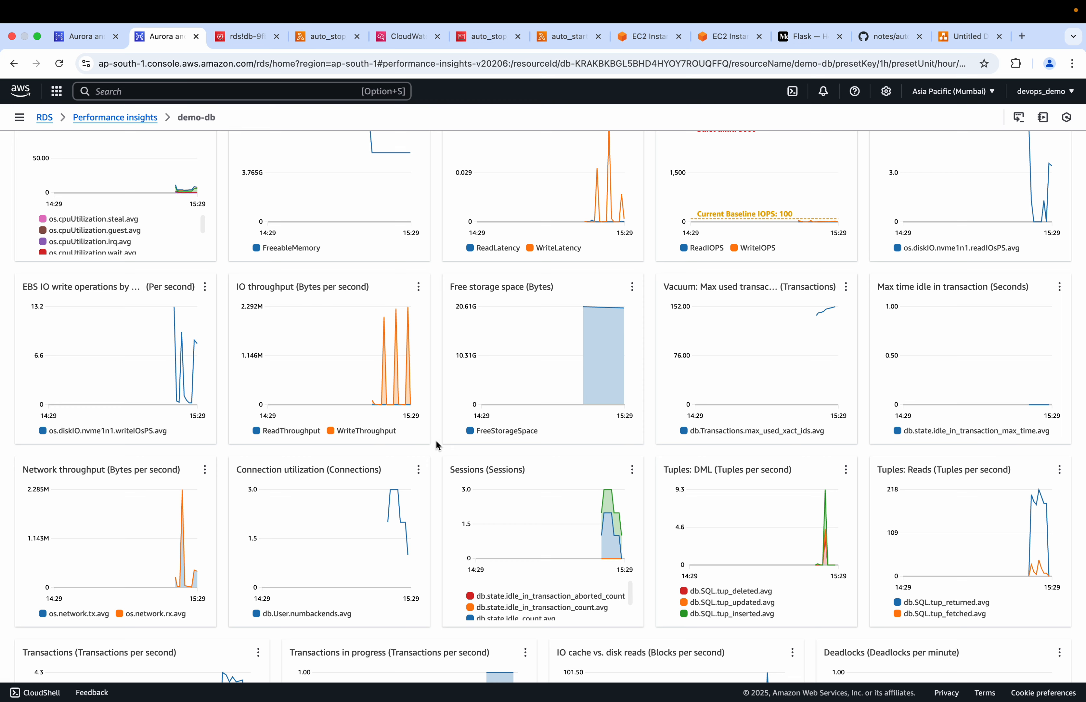
scroll(436, 439, down, 4)
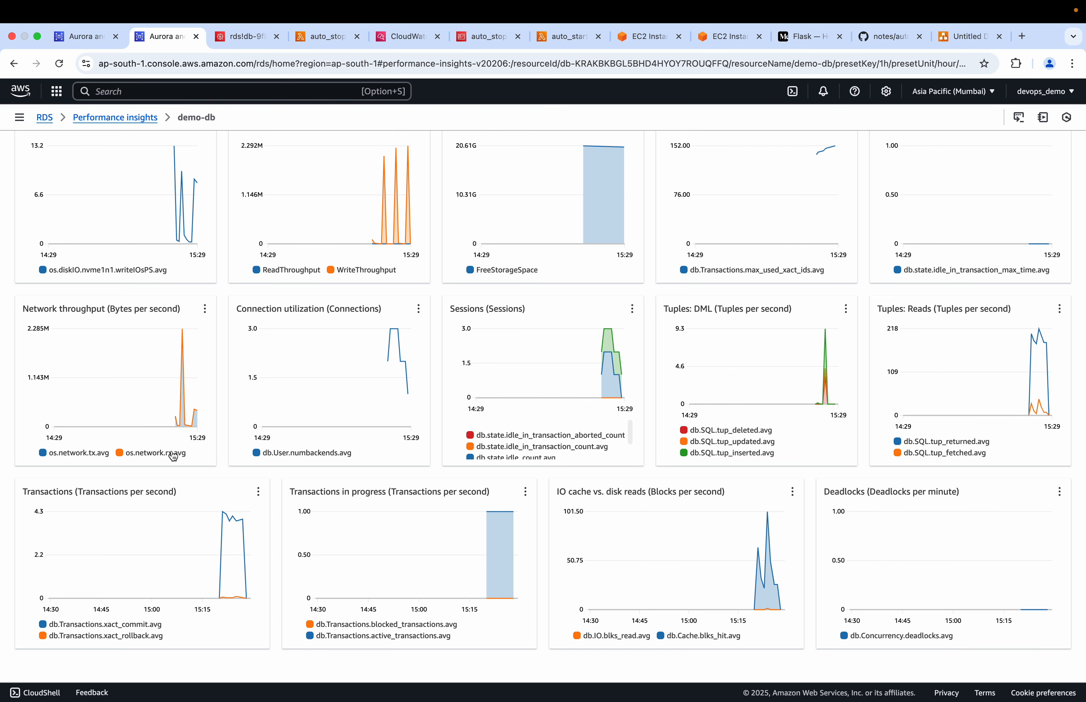
scroll(224, 451, up, 20)
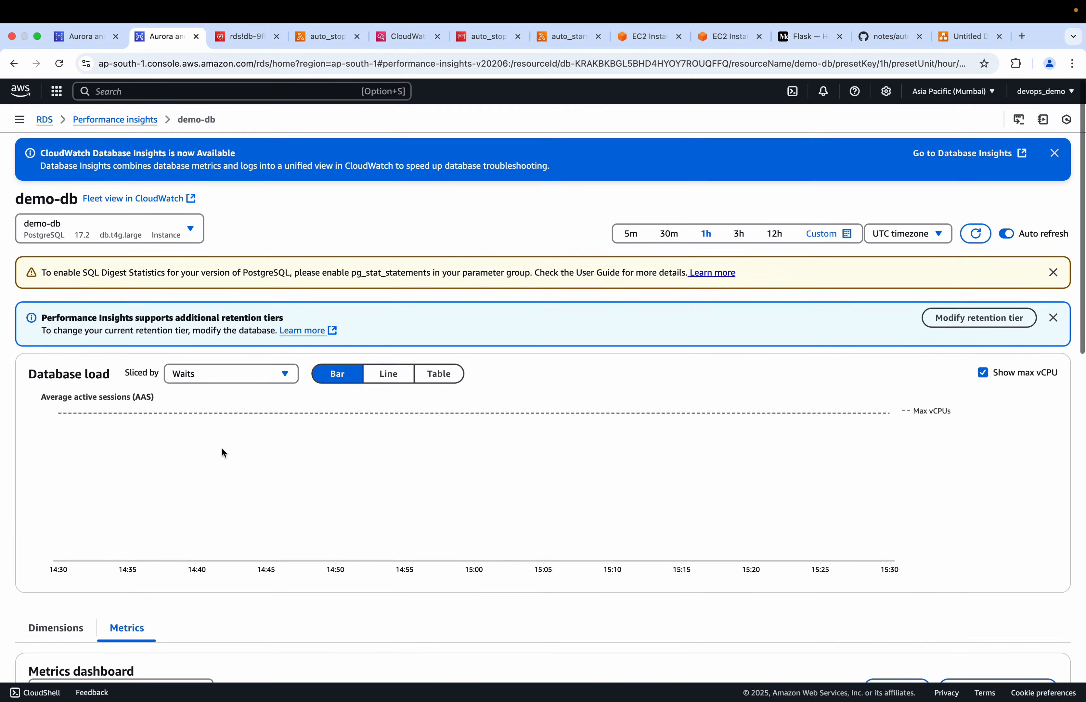
Refresh the demo-db instance page and return to Performance Insights to show the database load as a line chart
click(90, 33)
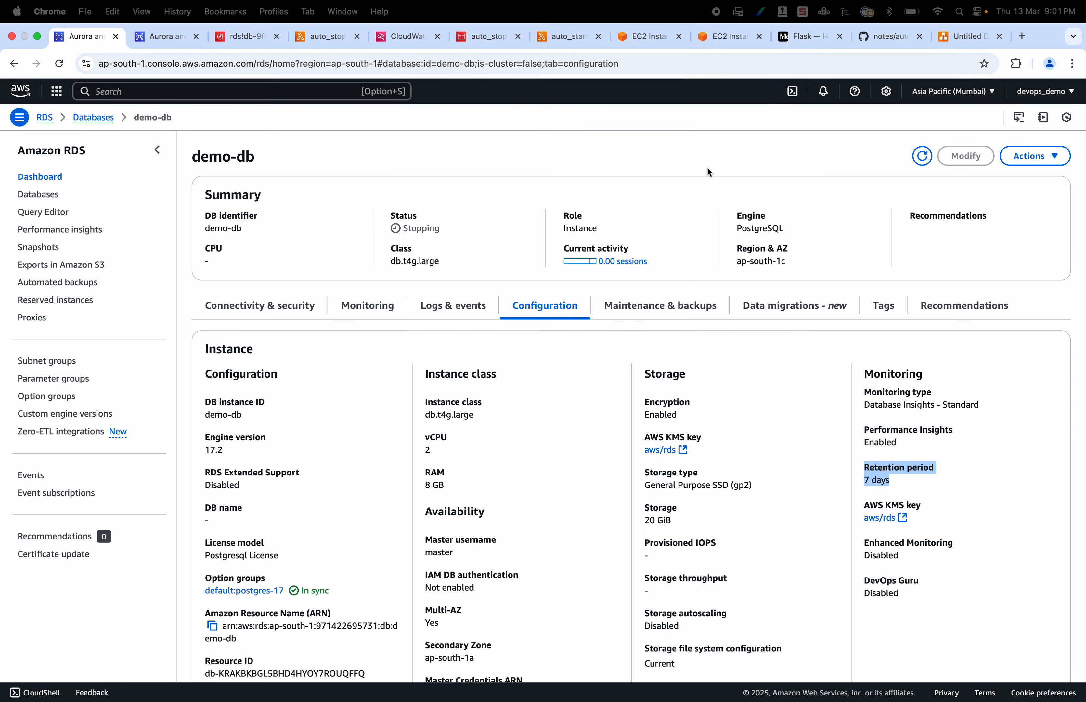
click(925, 163)
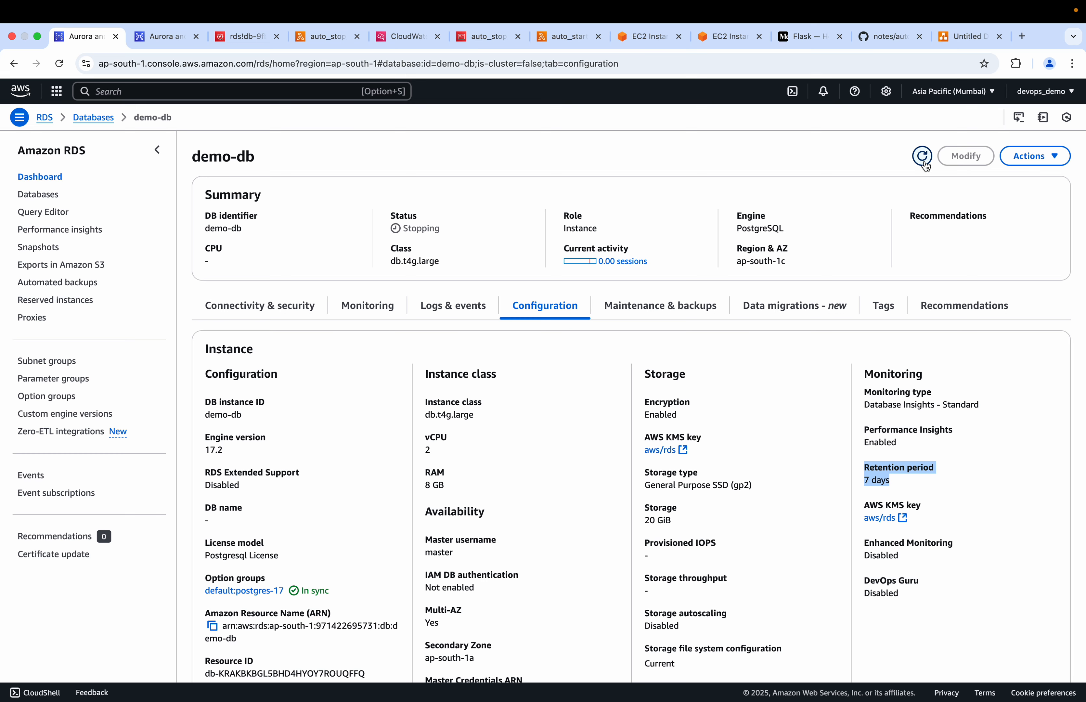
click(167, 39)
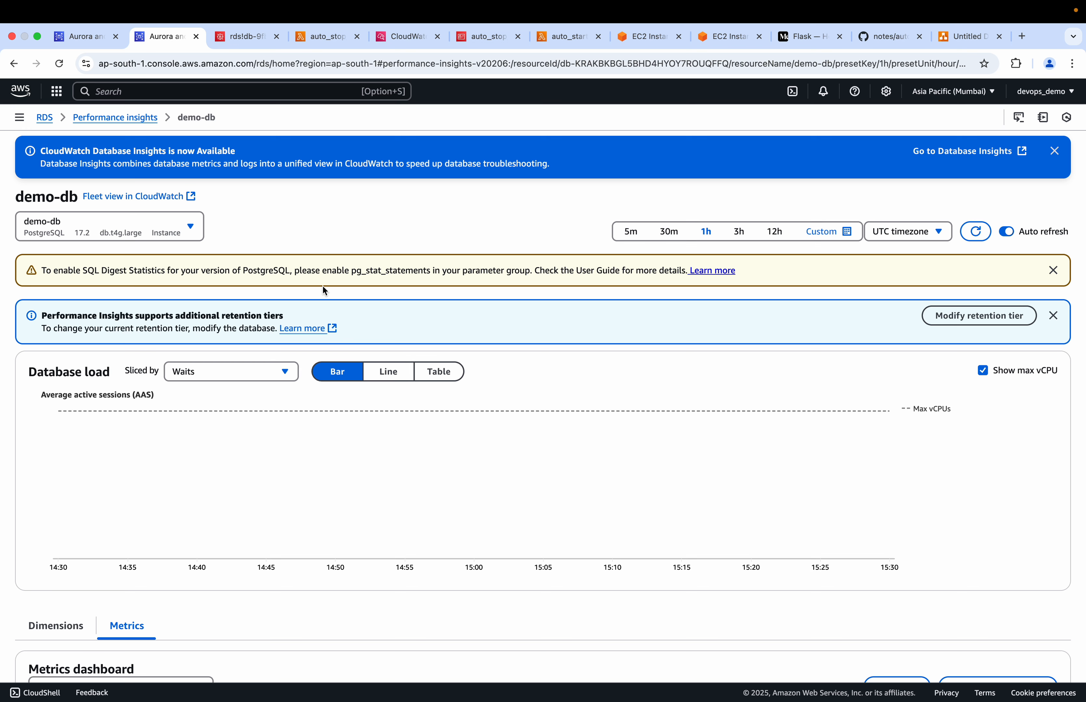
click(397, 377)
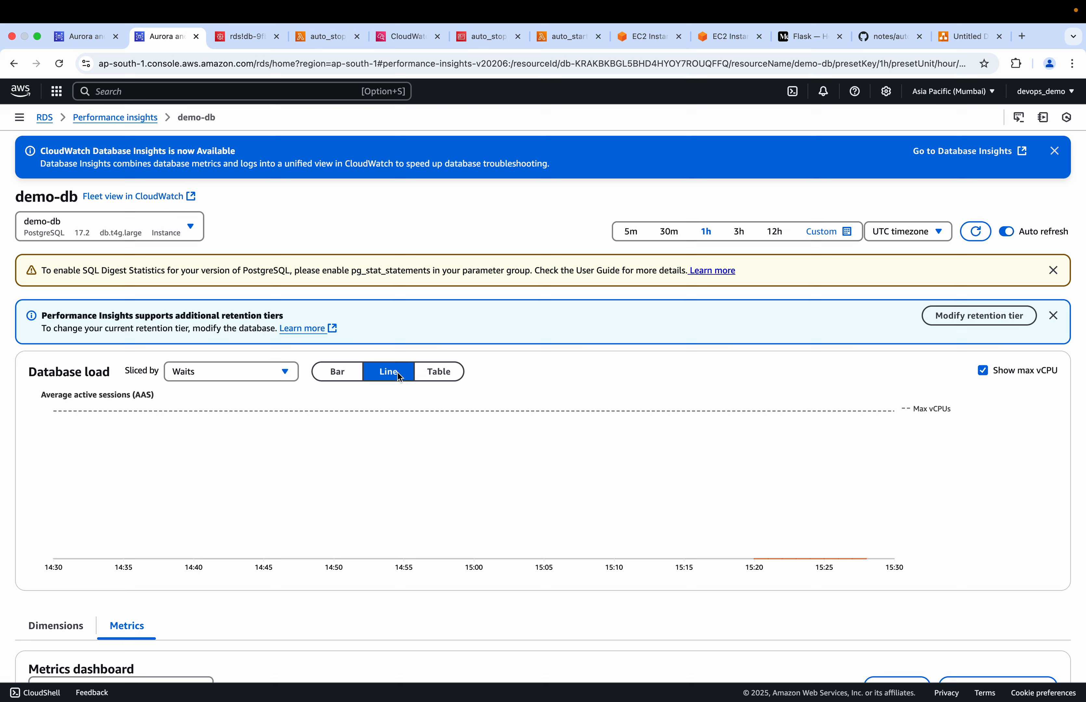
Expand the Amazon RDS navigation and open the Snapshots page
click(155, 226)
click(20, 118)
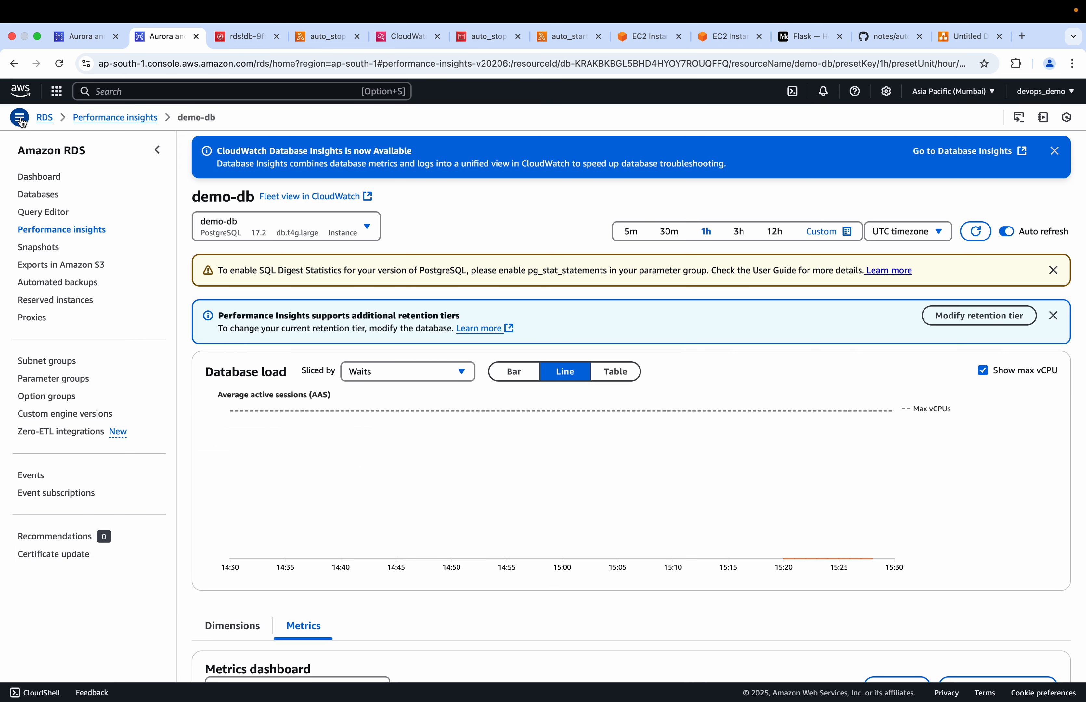
click(42, 251)
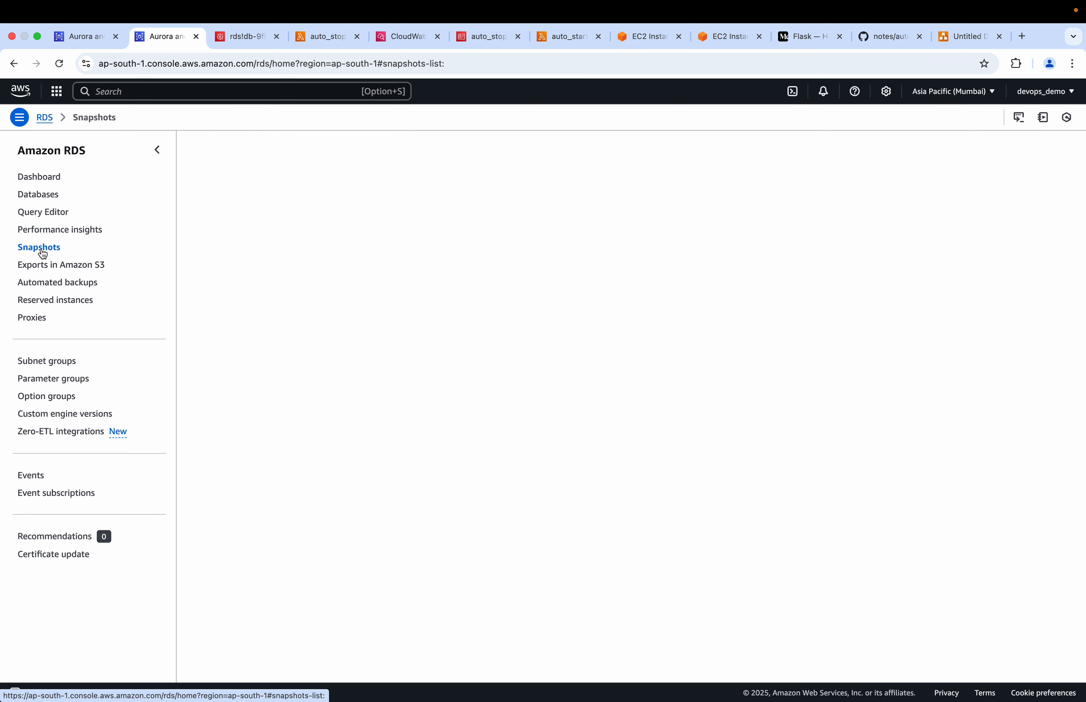
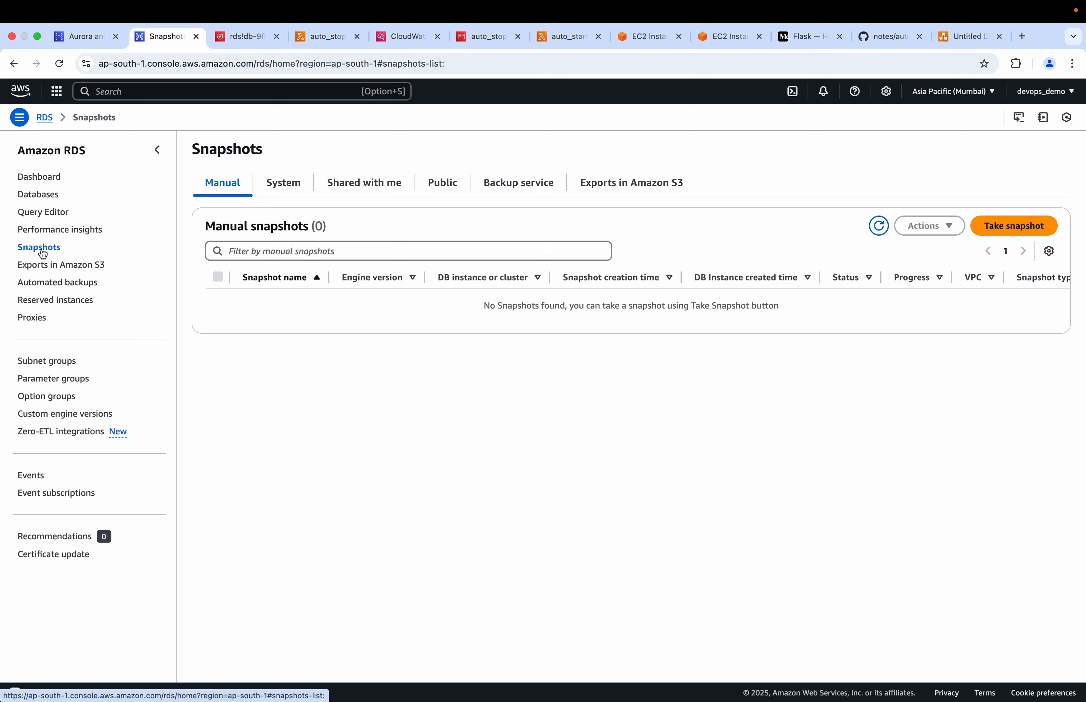
View the snapshots shared with the account and check the demo-db instance page
click(386, 192)
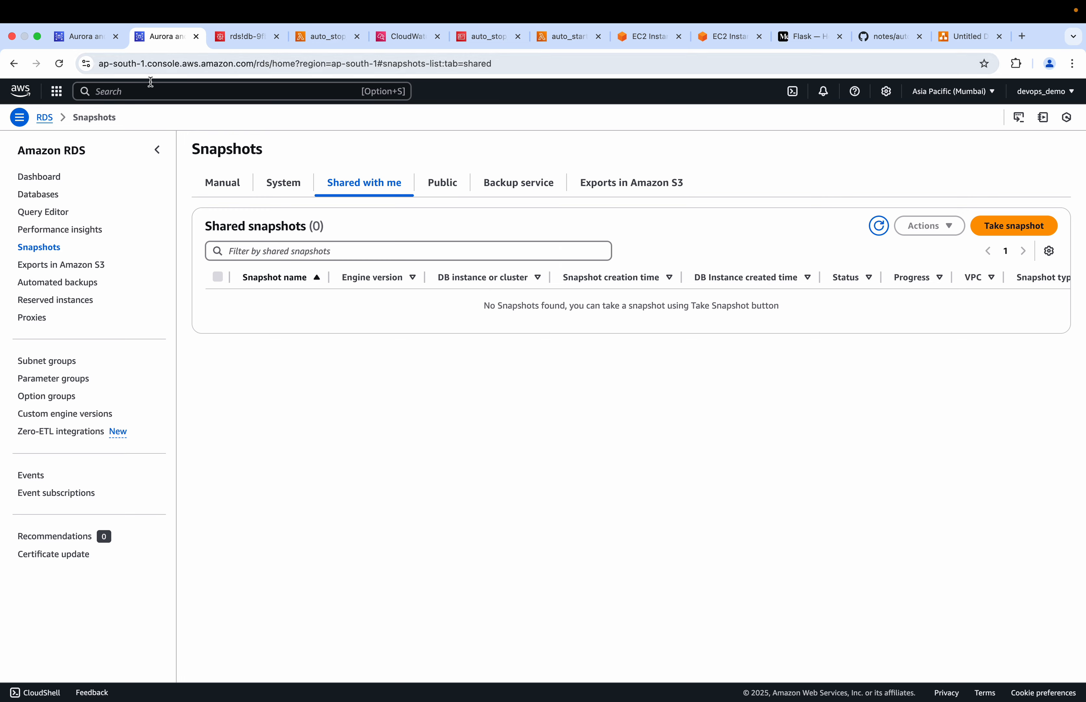
click(83, 40)
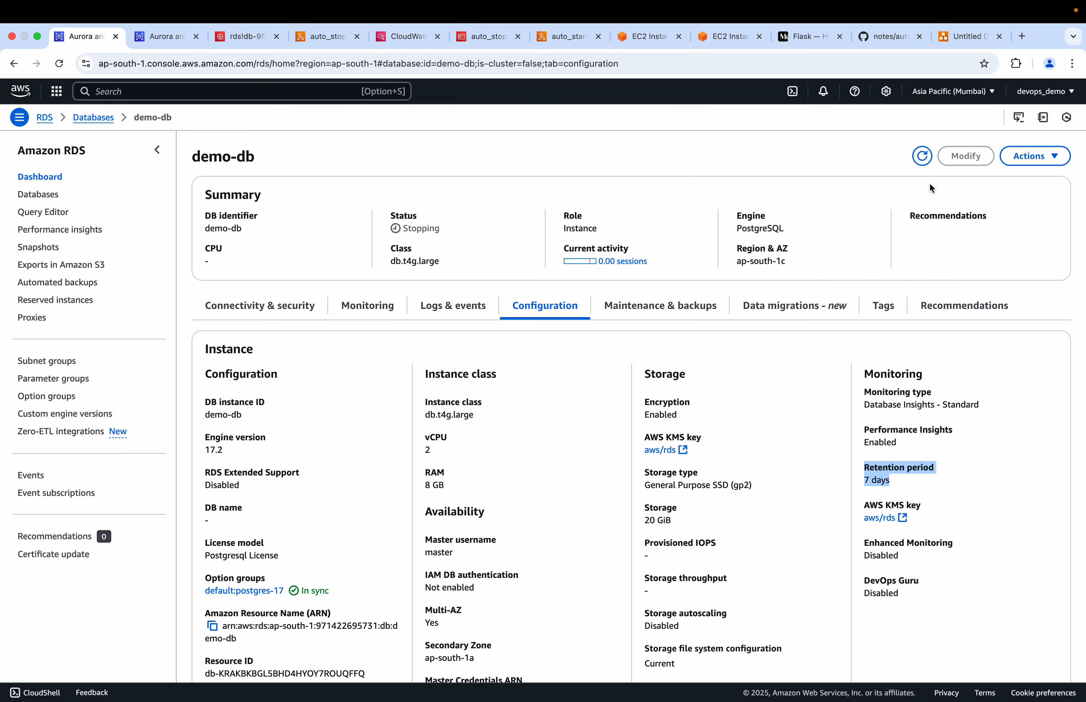
click(164, 40)
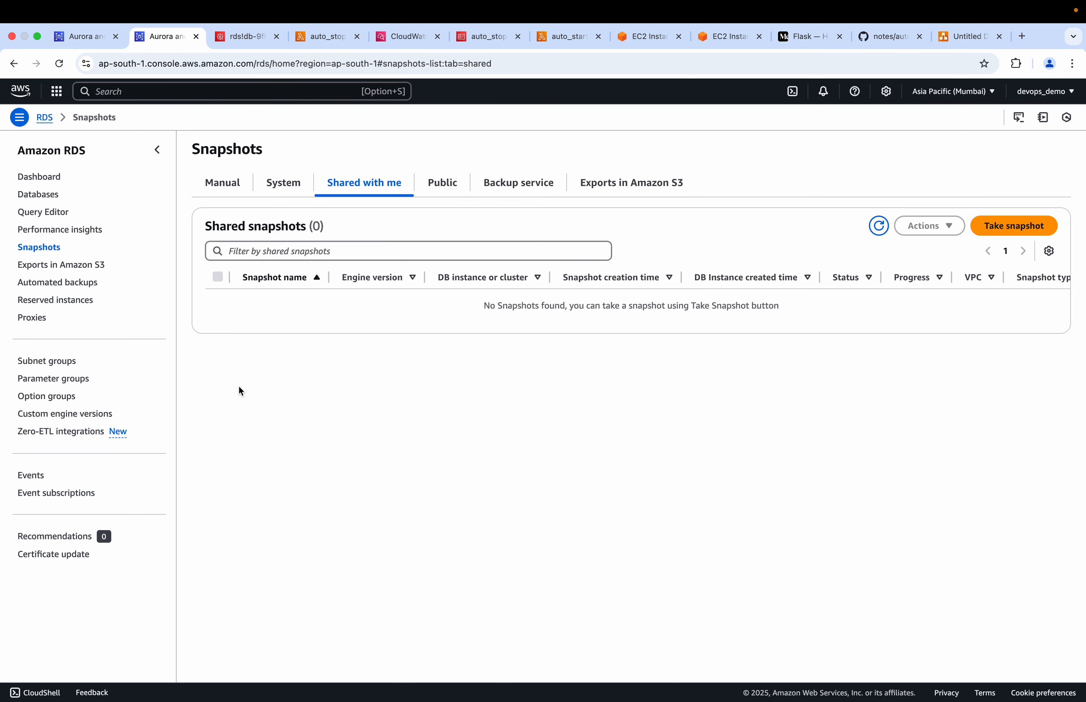
Open the RDS parameter groups and look through the default and custom lists
click(64, 382)
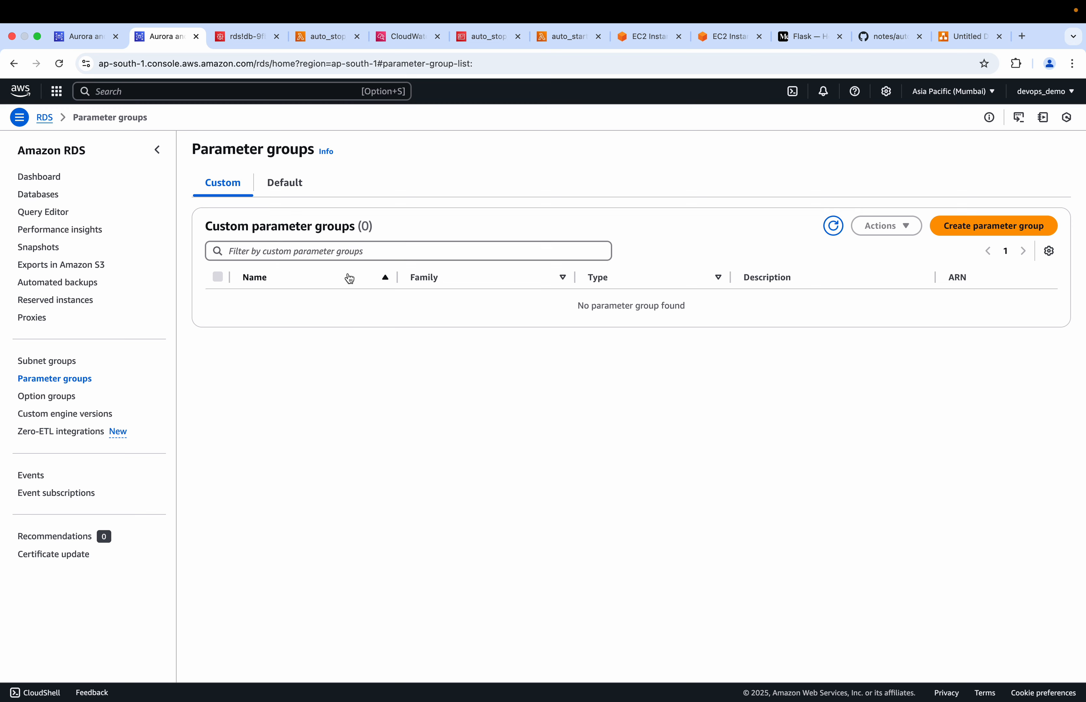
click(293, 189)
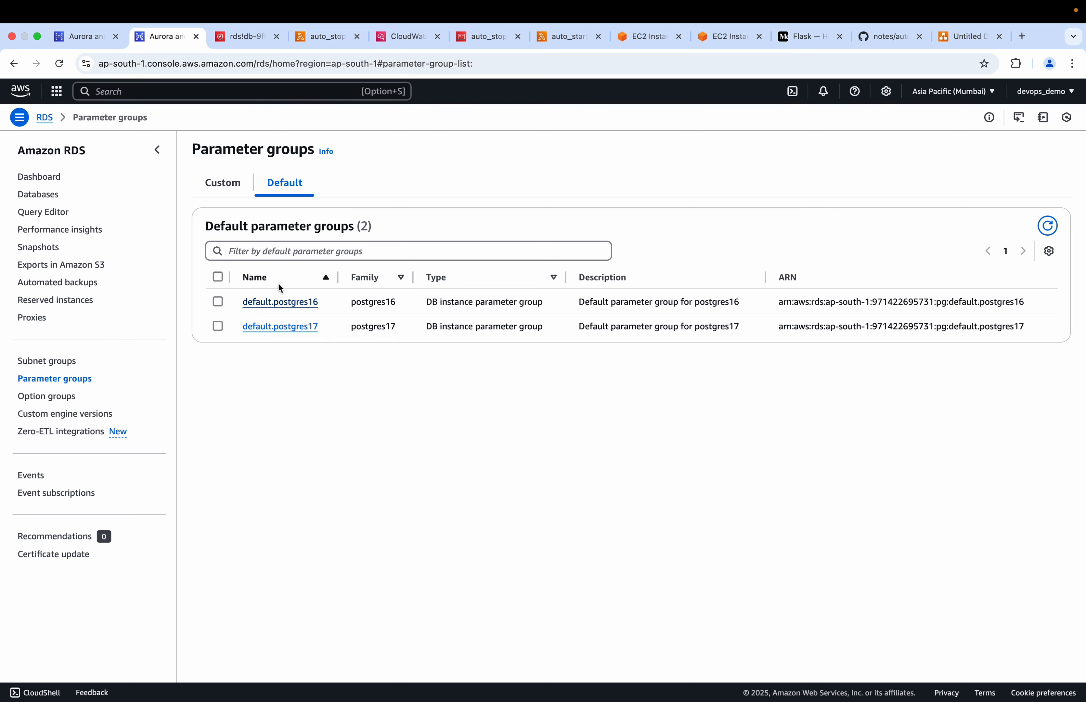
click(230, 186)
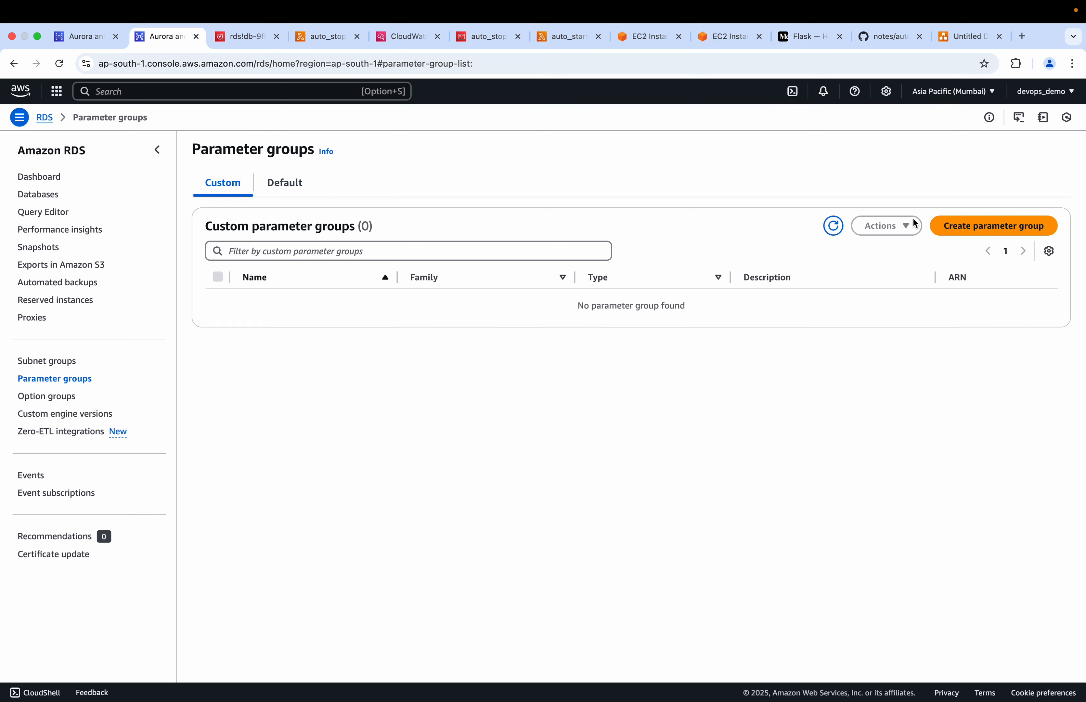
click(949, 227)
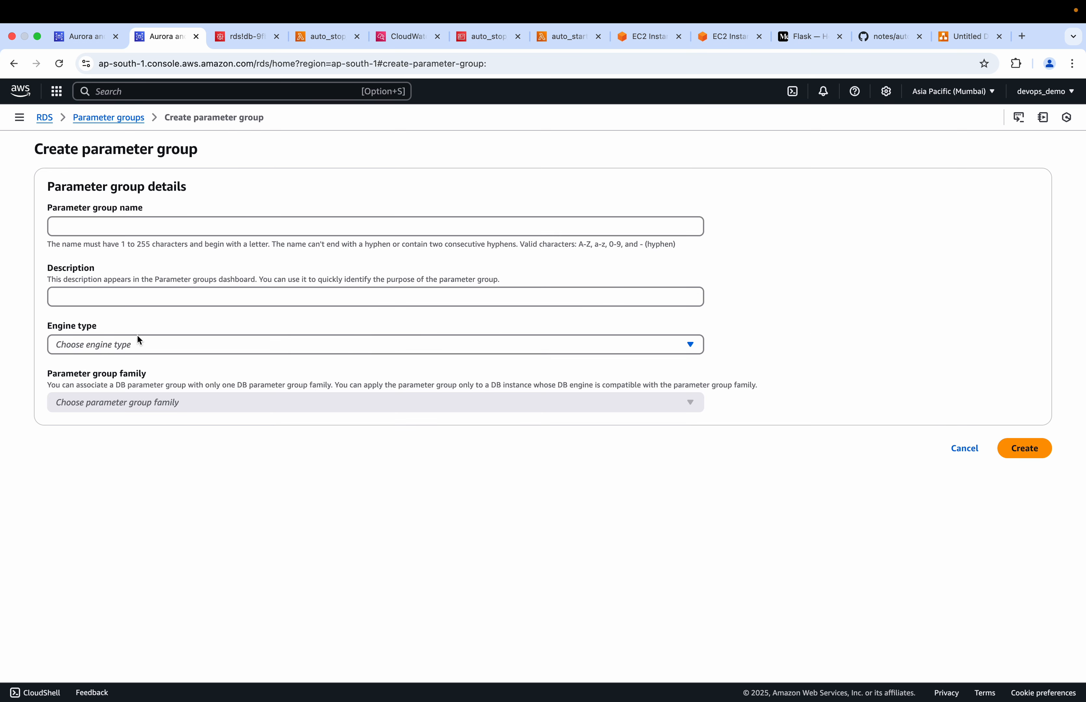
click(102, 224)
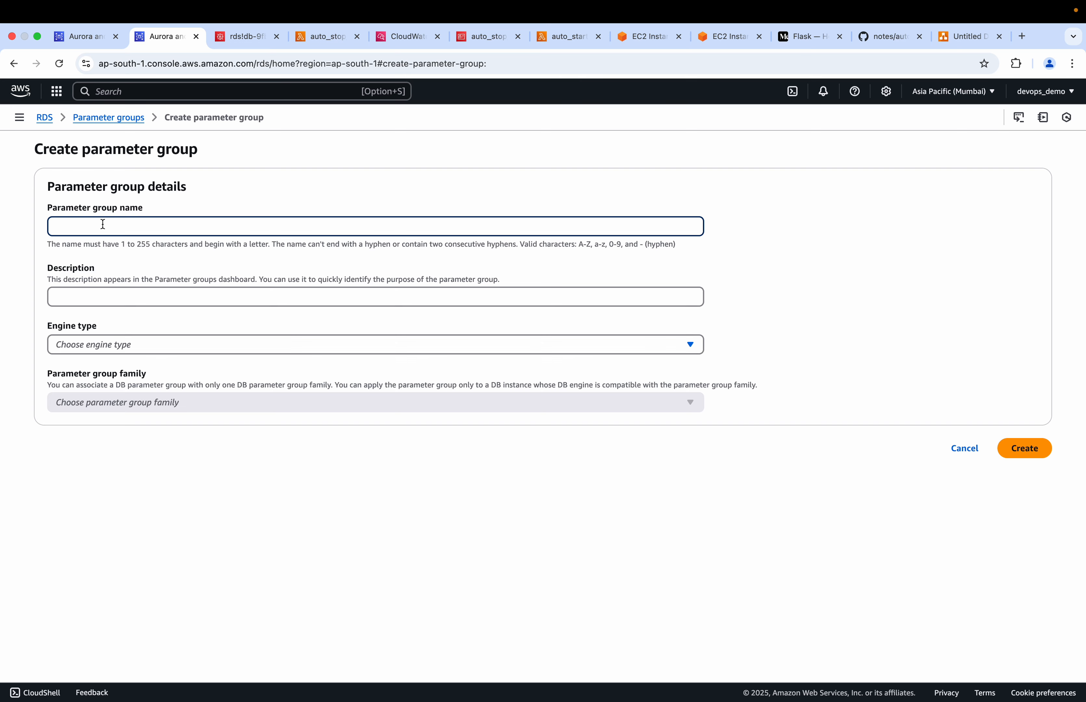
click(971, 449)
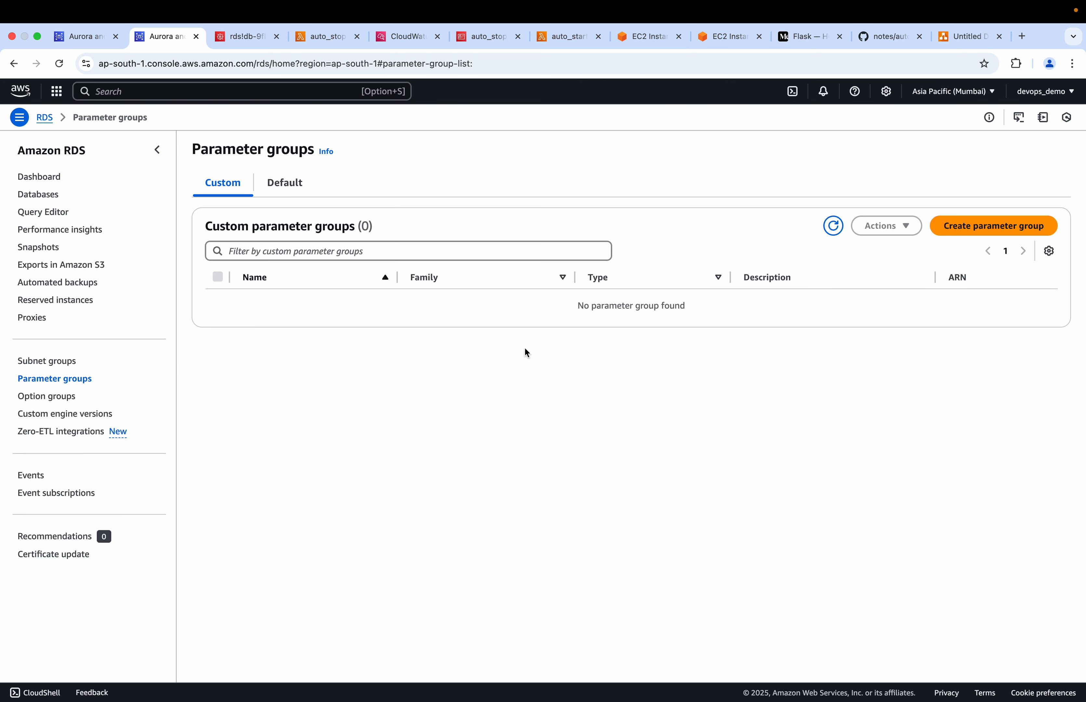
click(338, 256)
text(rd)
key(BackSpace)
key(BackSpace)
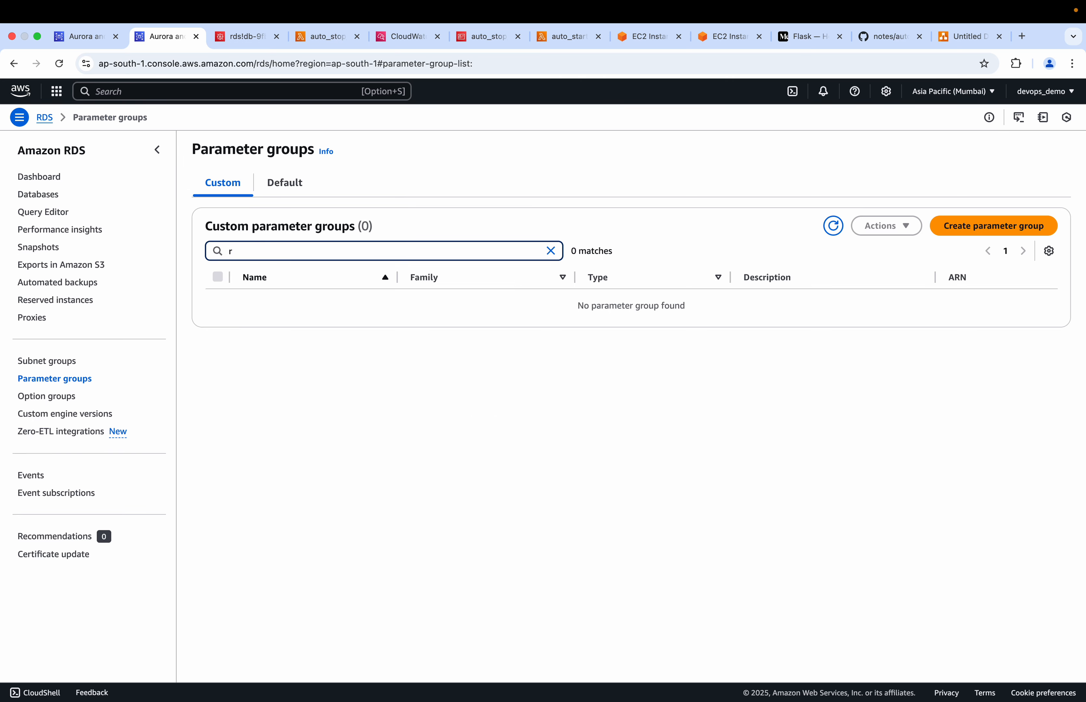
click(982, 228)
click(304, 230)
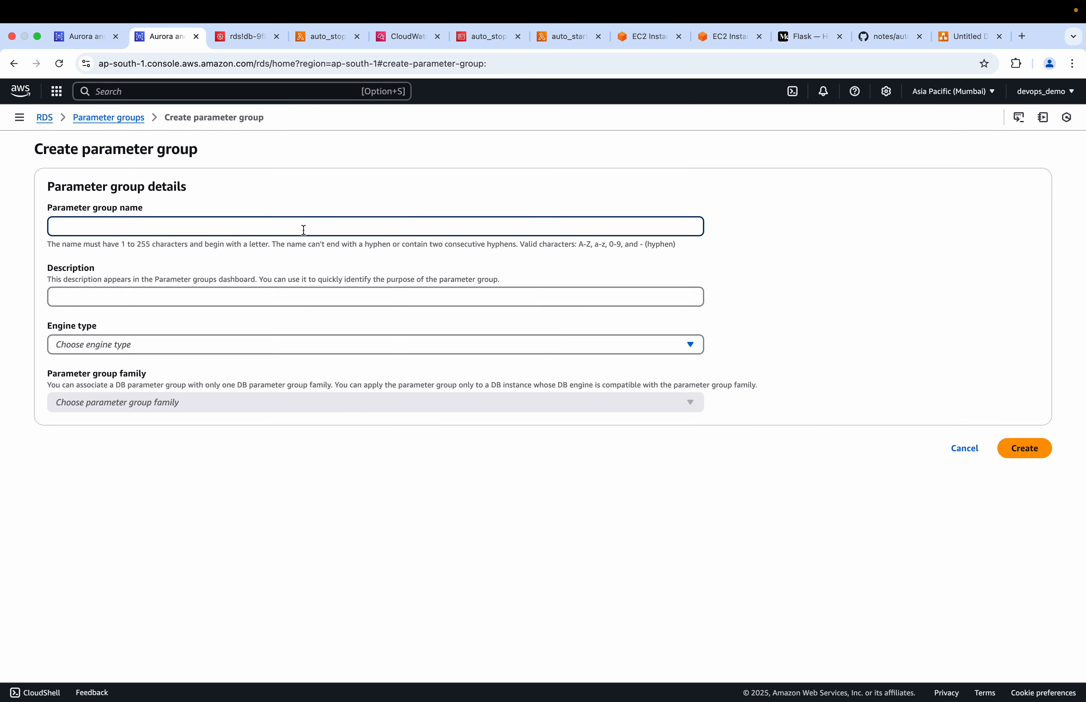
click(967, 450)
Open the default.postgres17 parameter group and filter its parameters by "log_re" to check the value of rds.log_retention_period
click(286, 184)
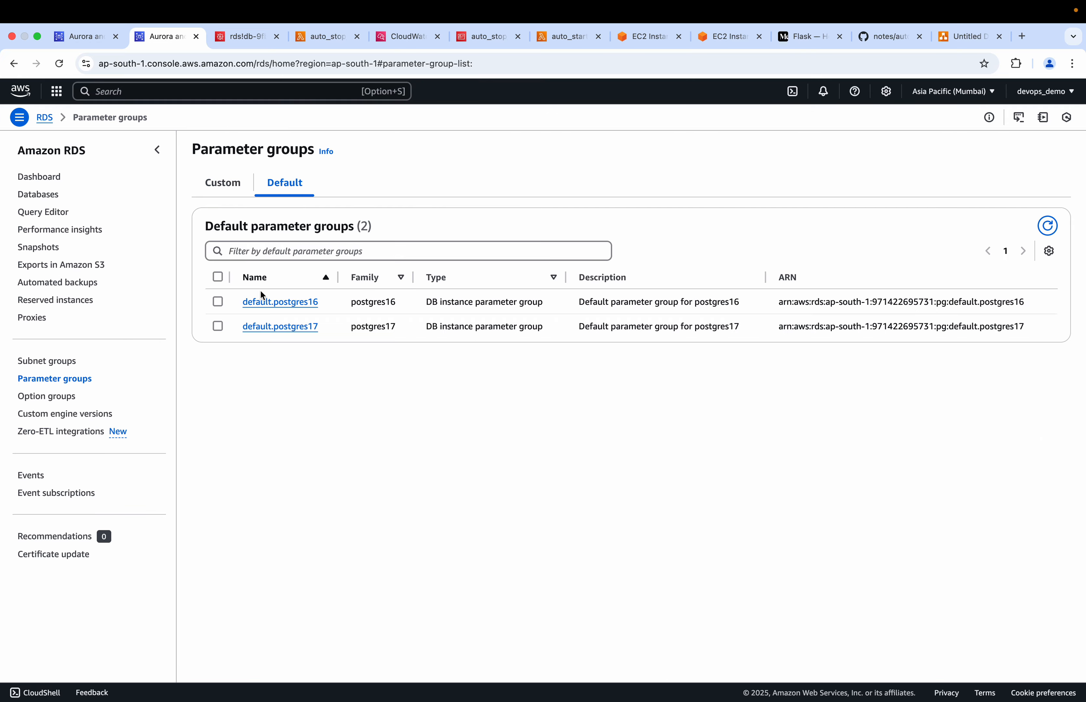
click(293, 325)
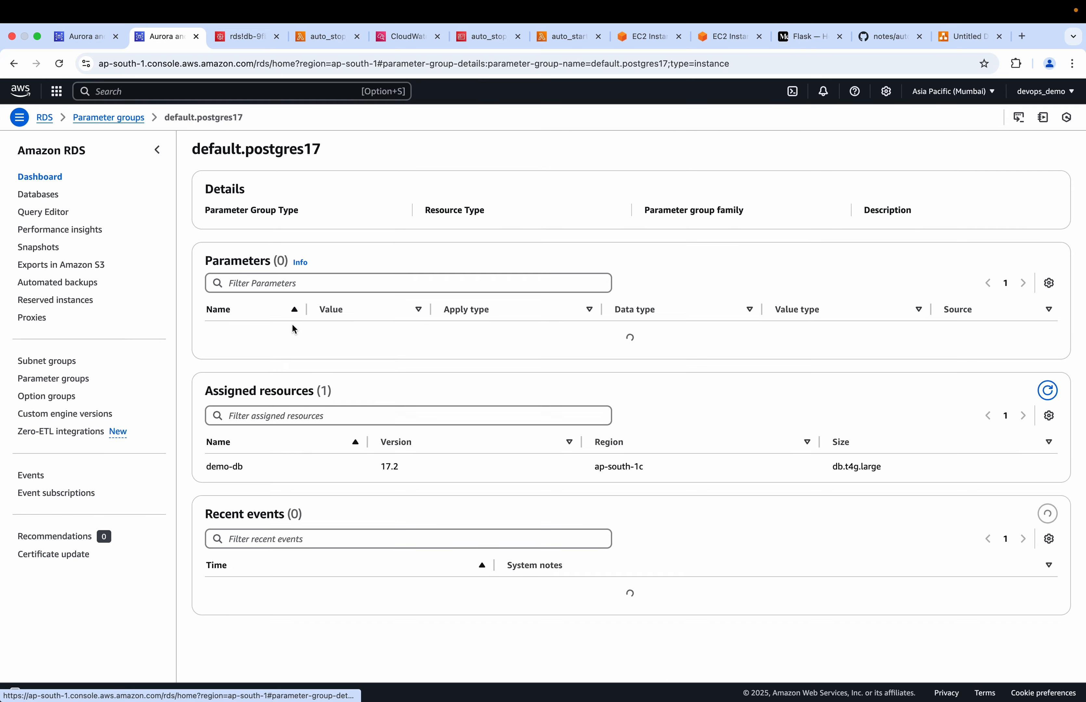
click(281, 296)
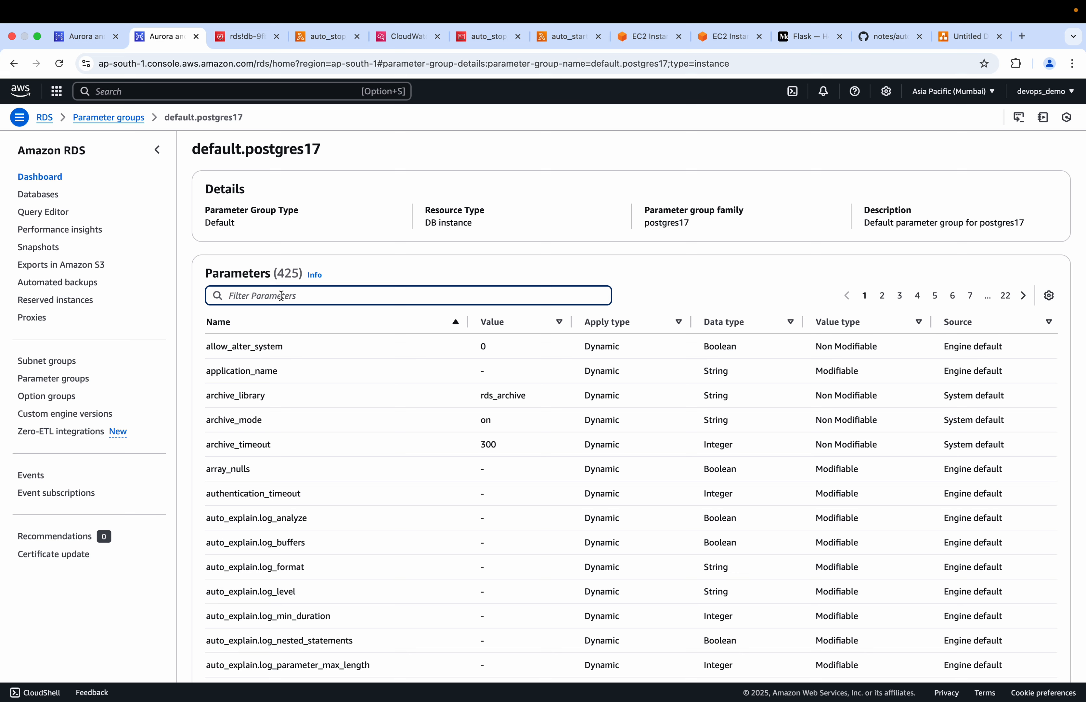
text([)
key(BackSpace)
text(log)
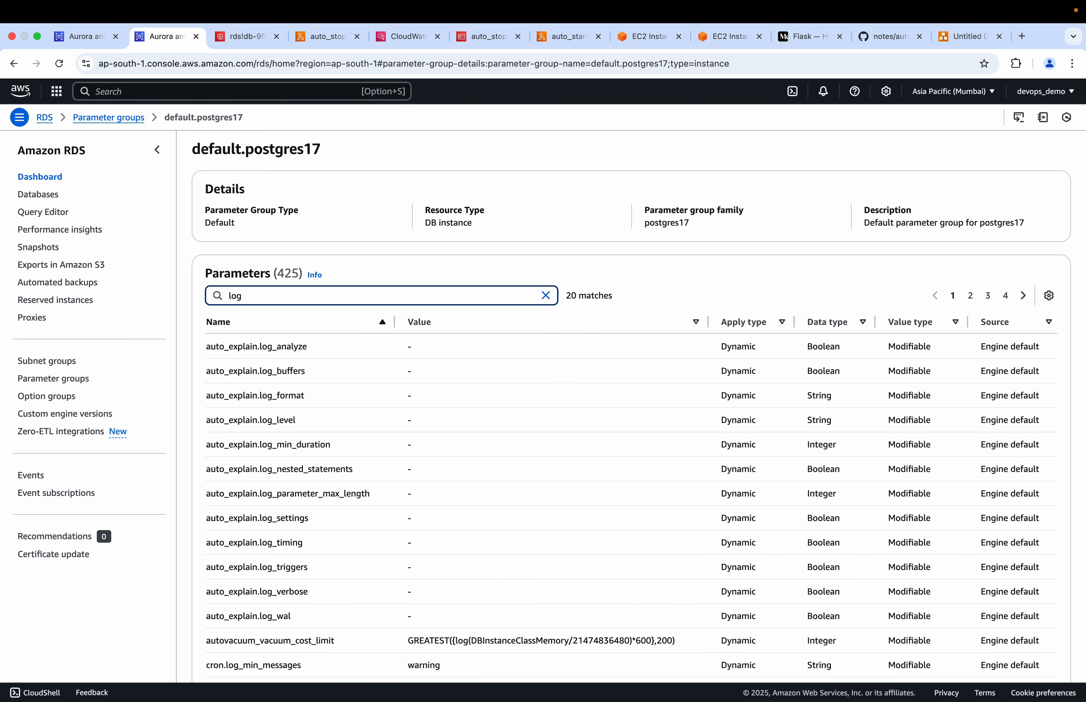
text(_re)
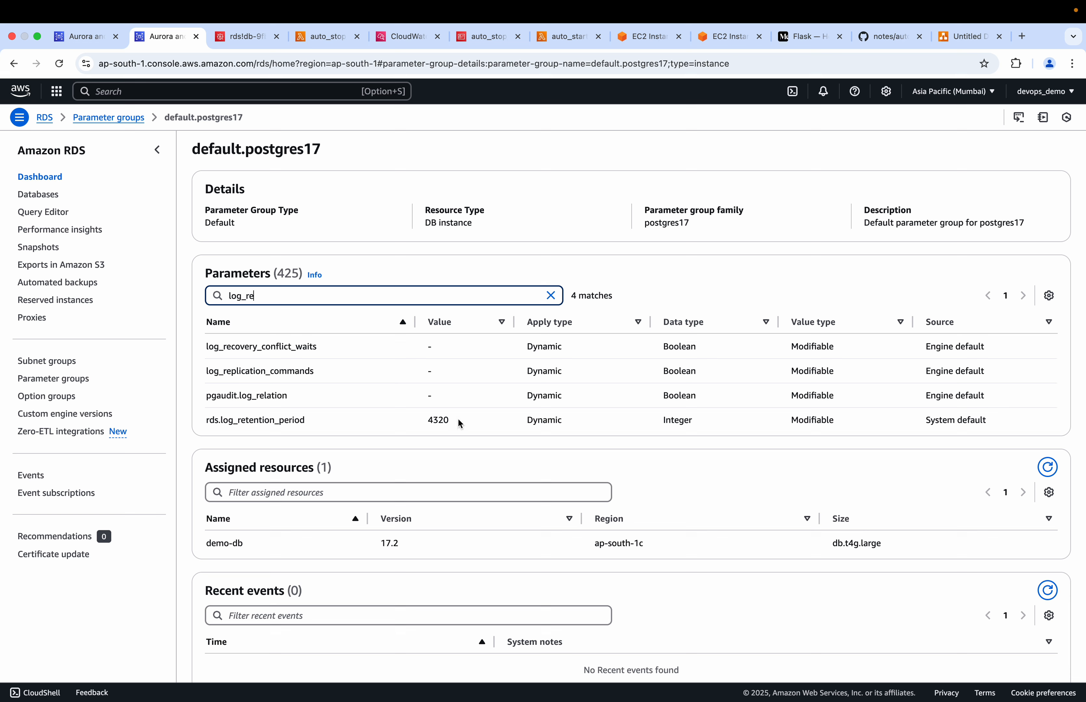
drag(451, 421, 425, 422)
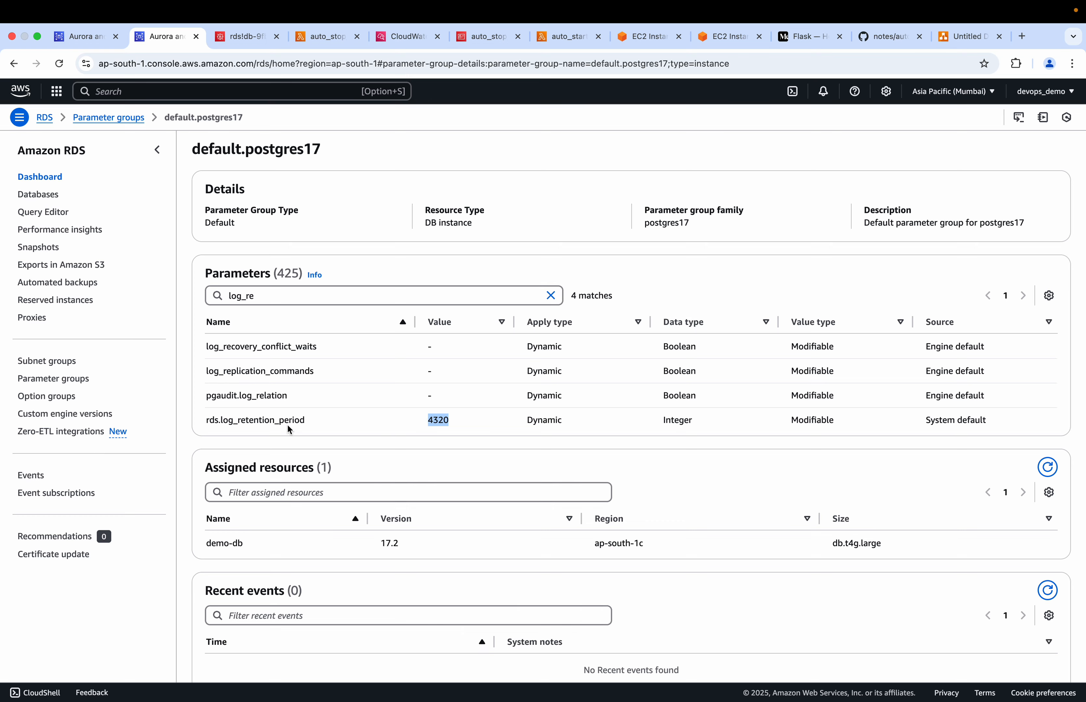
scroll(287, 424, down, 5)
scroll(287, 423, up, 6)
Replace the parameter filter with "searc" to look up the search-related parameters of default.postgres17
click(282, 294)
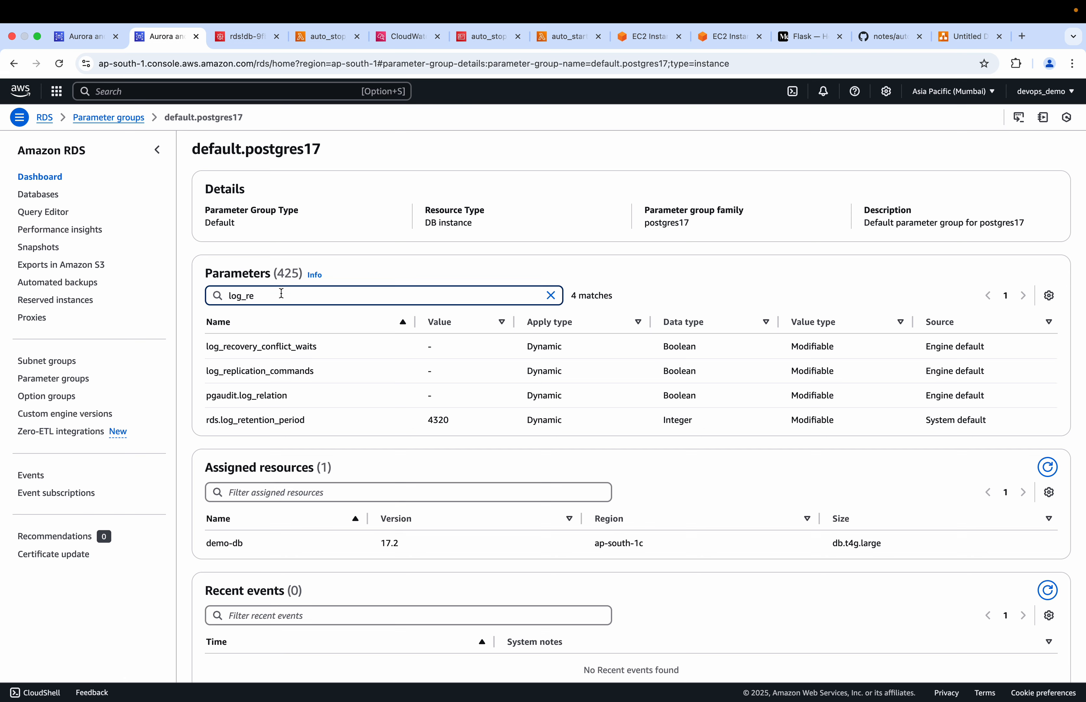
key(BackSpace)
key(BackSpace)
key(BackSpace)
key(BackSpace)
key(BackSpace)
key(BackSpace)
text(s)
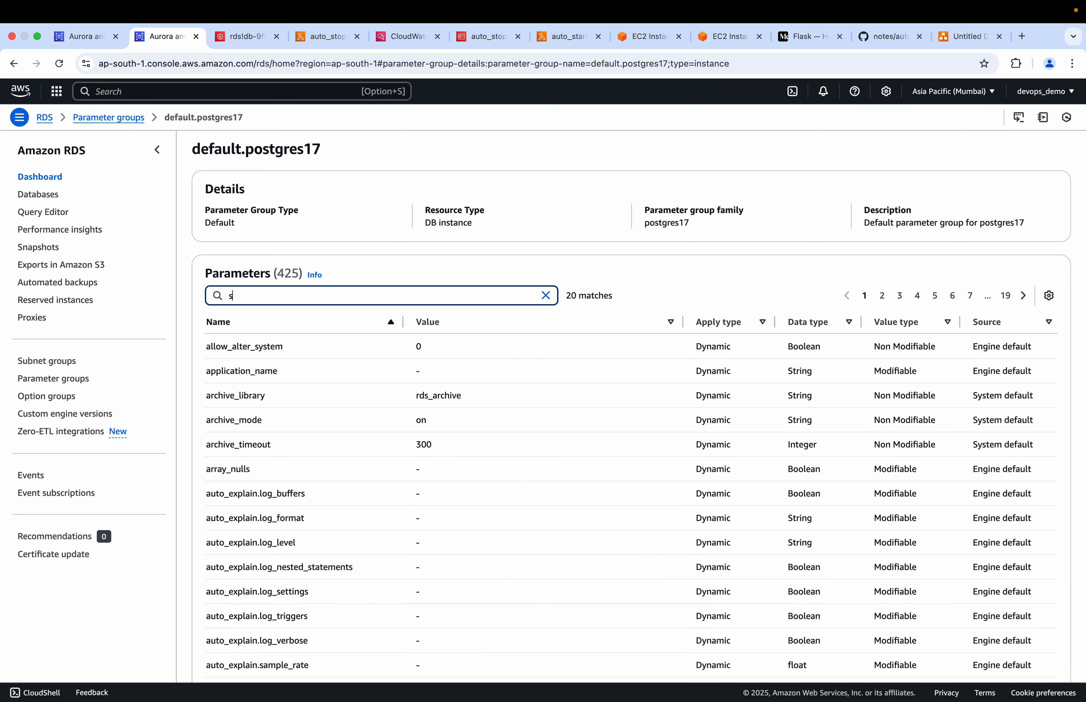
text(ear)
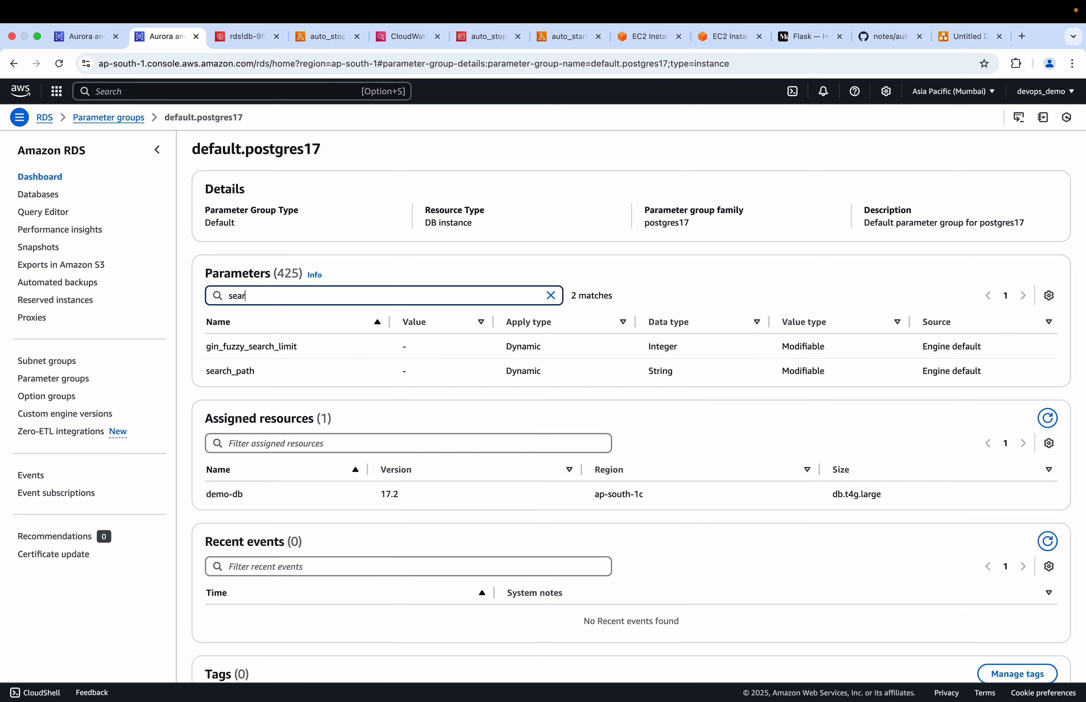
text(c)
key(F2)
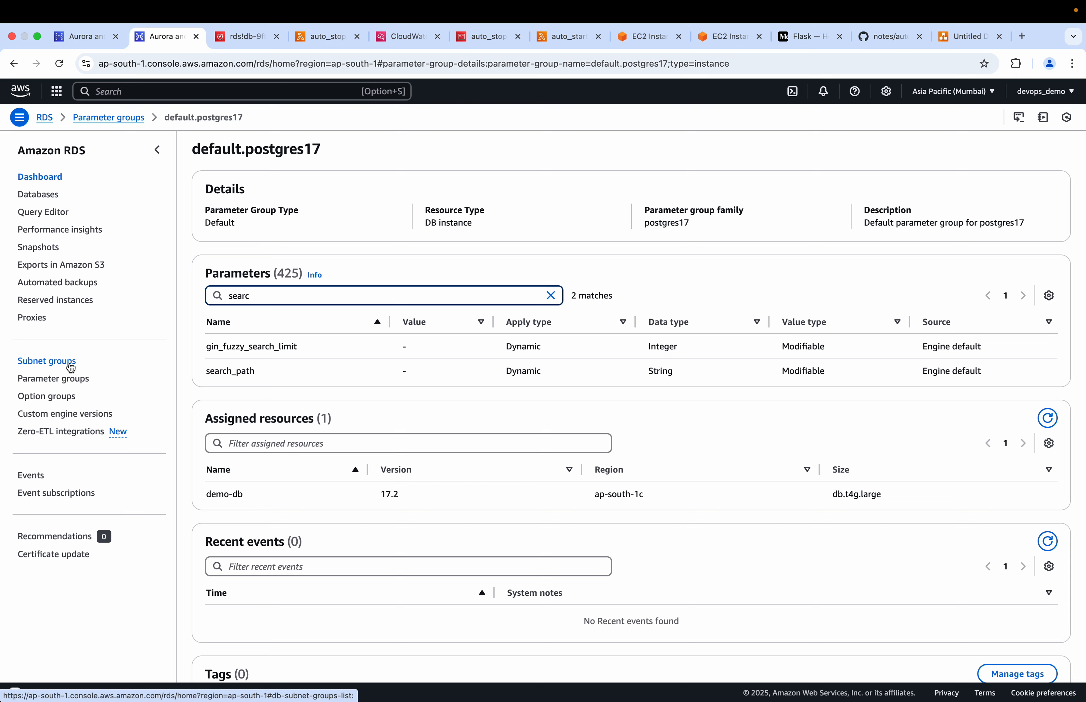
Return to the demo-db instance page, refresh it and check the instance's status
click(78, 42)
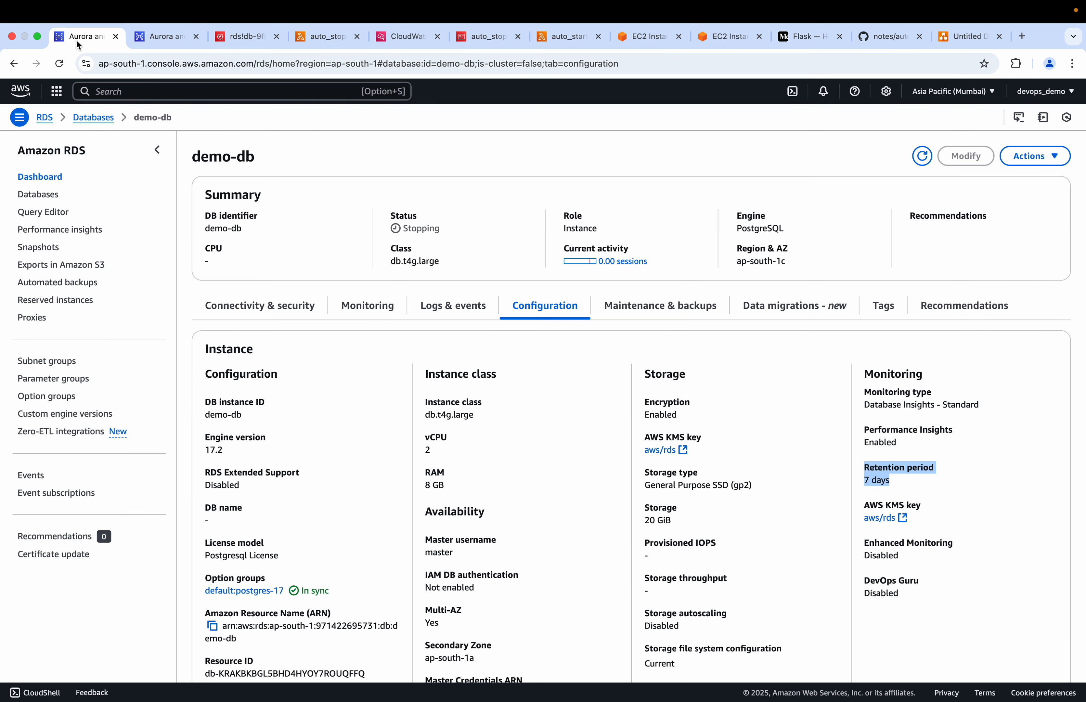
click(922, 156)
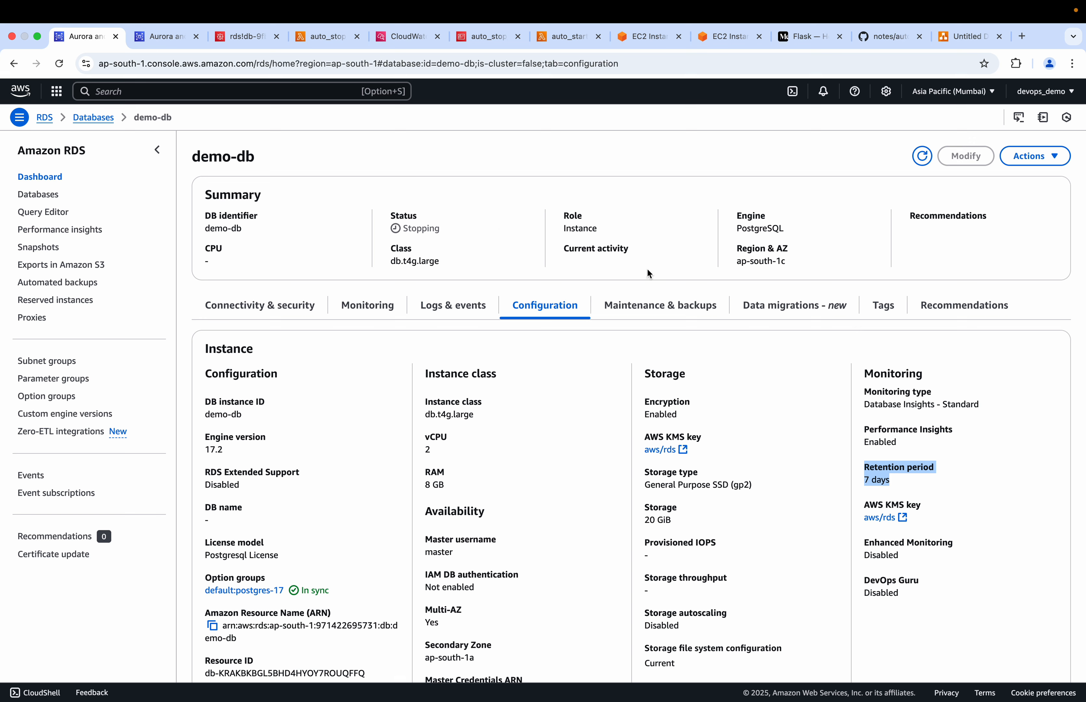
drag(442, 226, 388, 216)
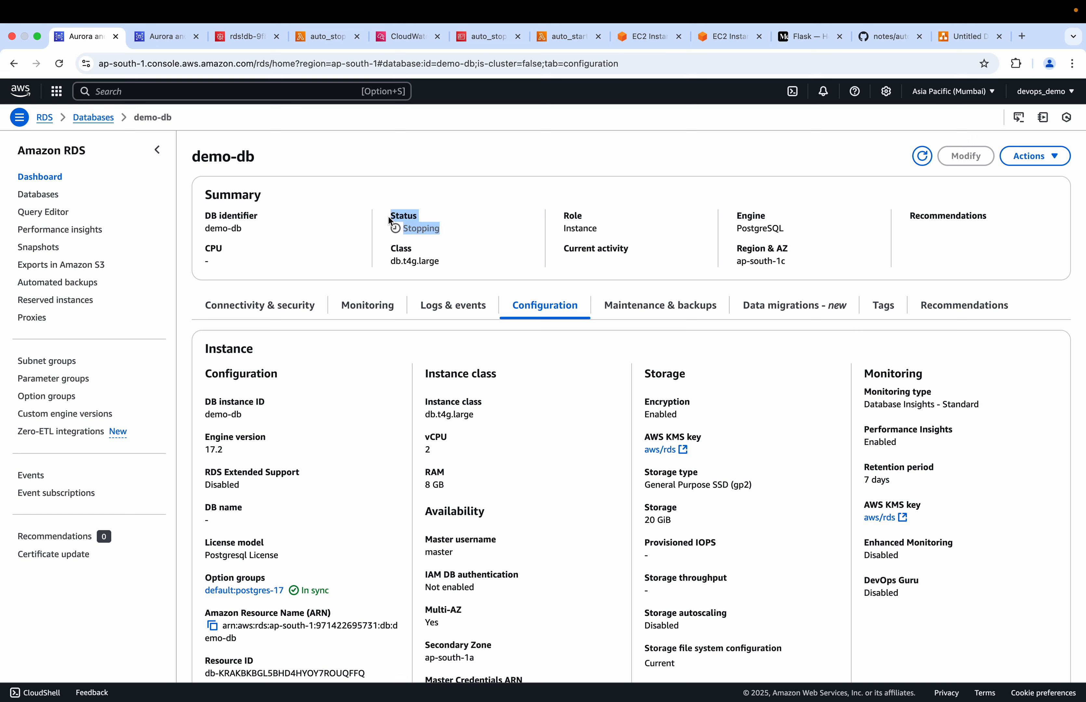
click(562, 39)
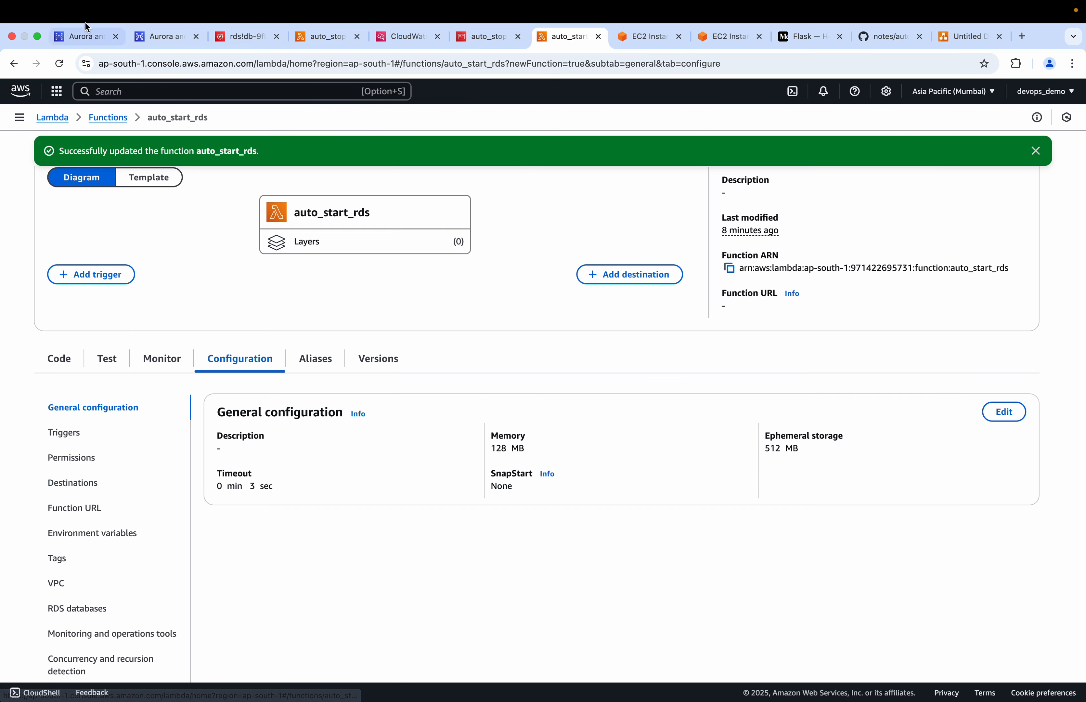
click(86, 39)
click(452, 245)
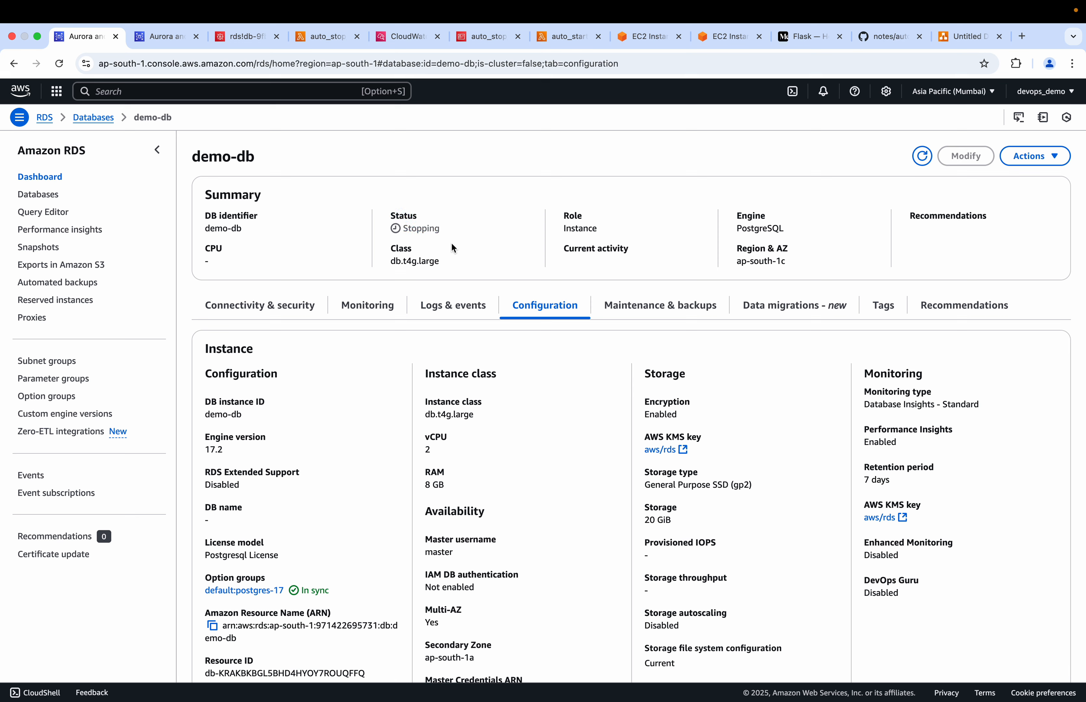
drag(444, 231, 378, 208)
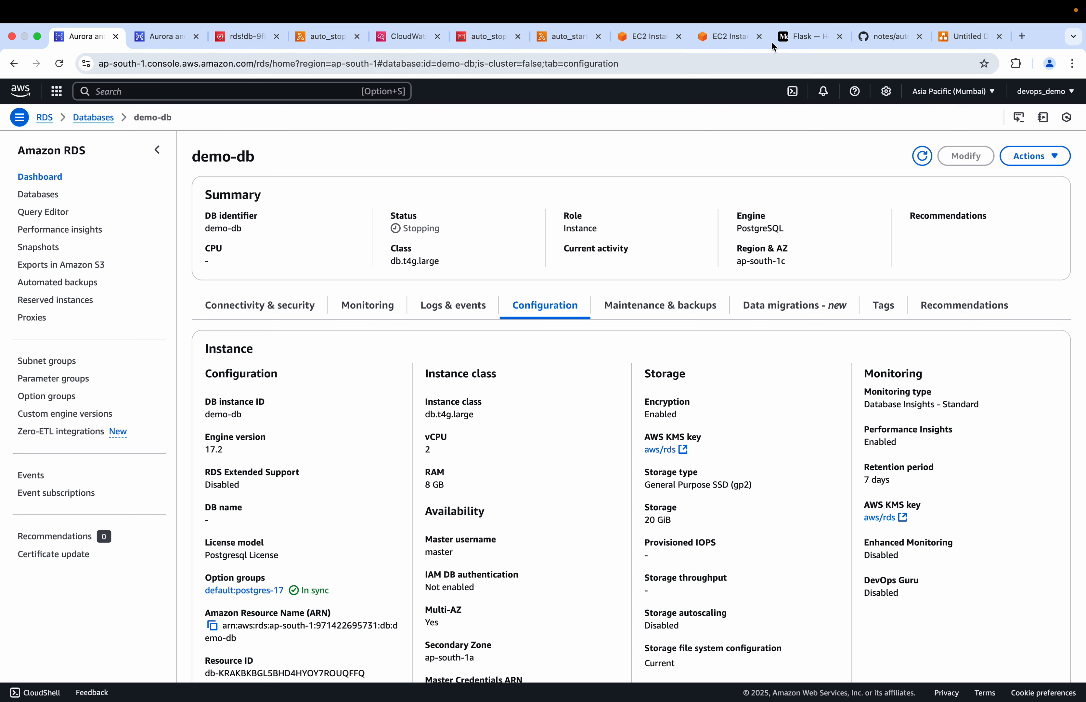
click(573, 37)
click(79, 37)
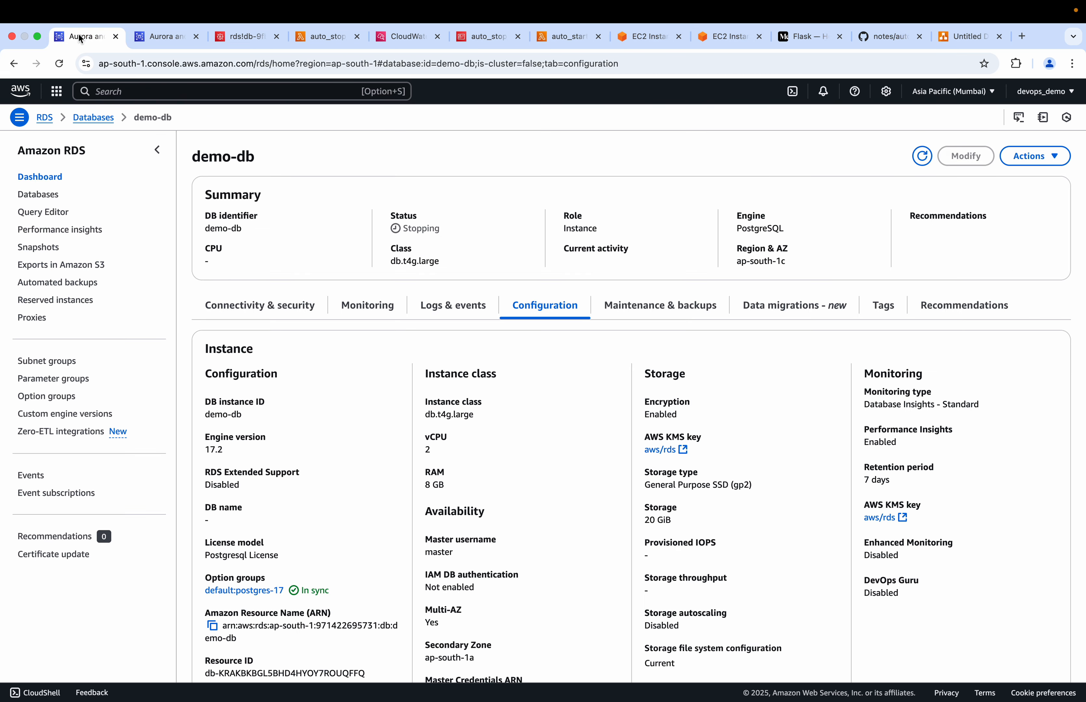
Create and save a private test event named test in the auto_start_rds Lambda function's code view
click(576, 37)
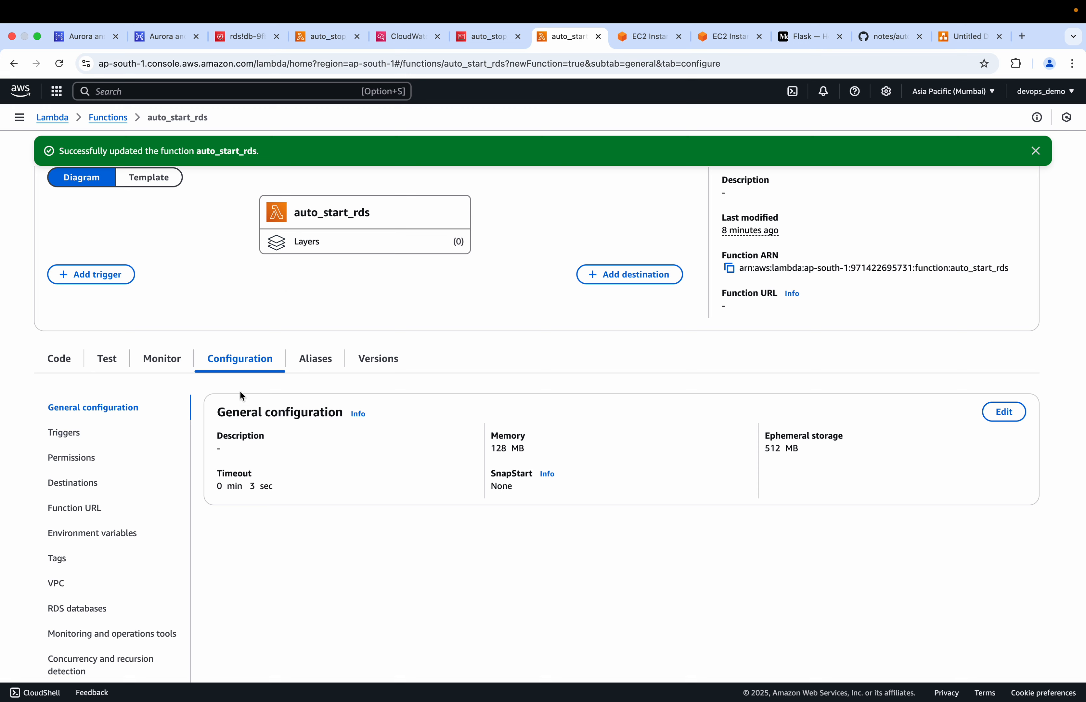
click(61, 365)
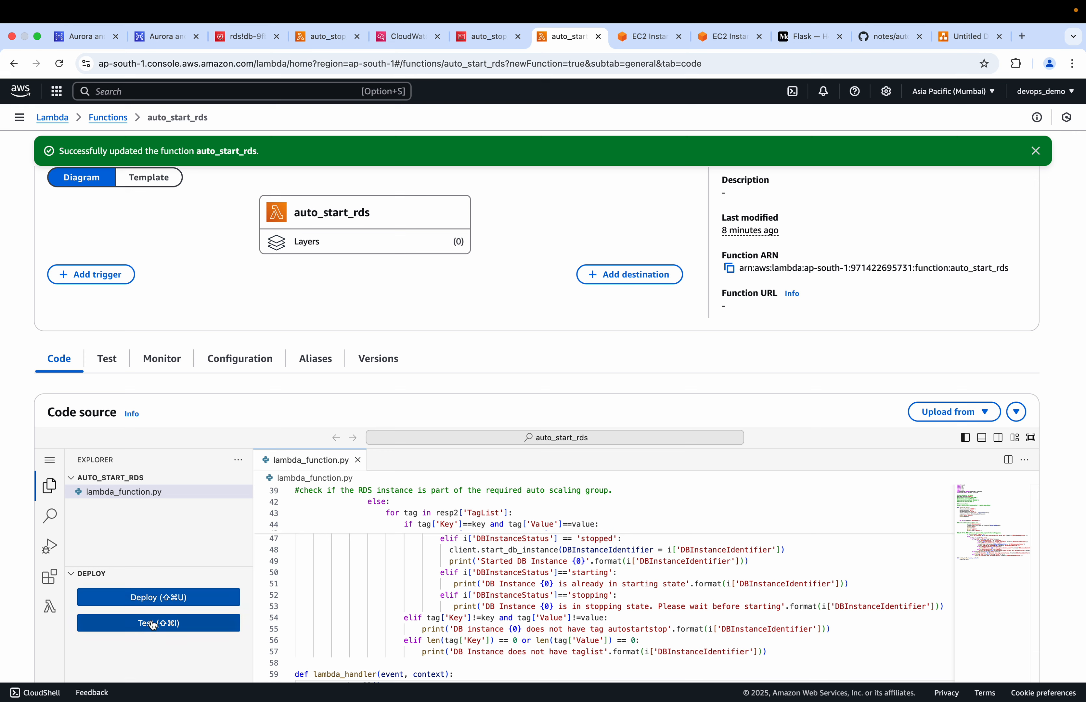
click(154, 623)
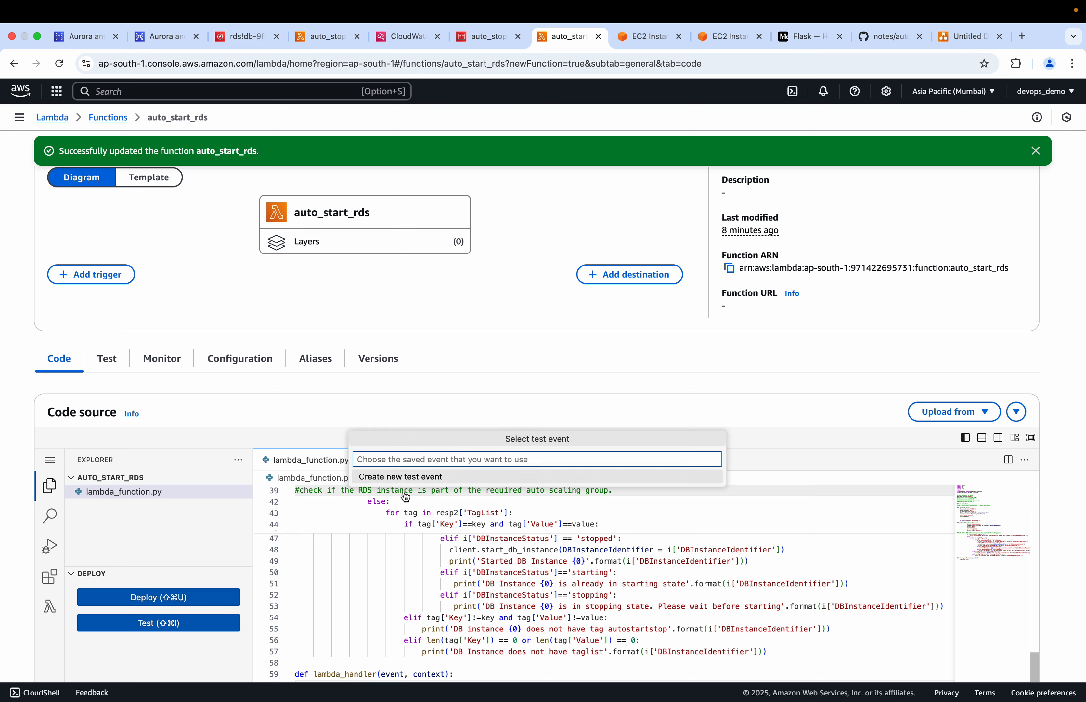
text(t)
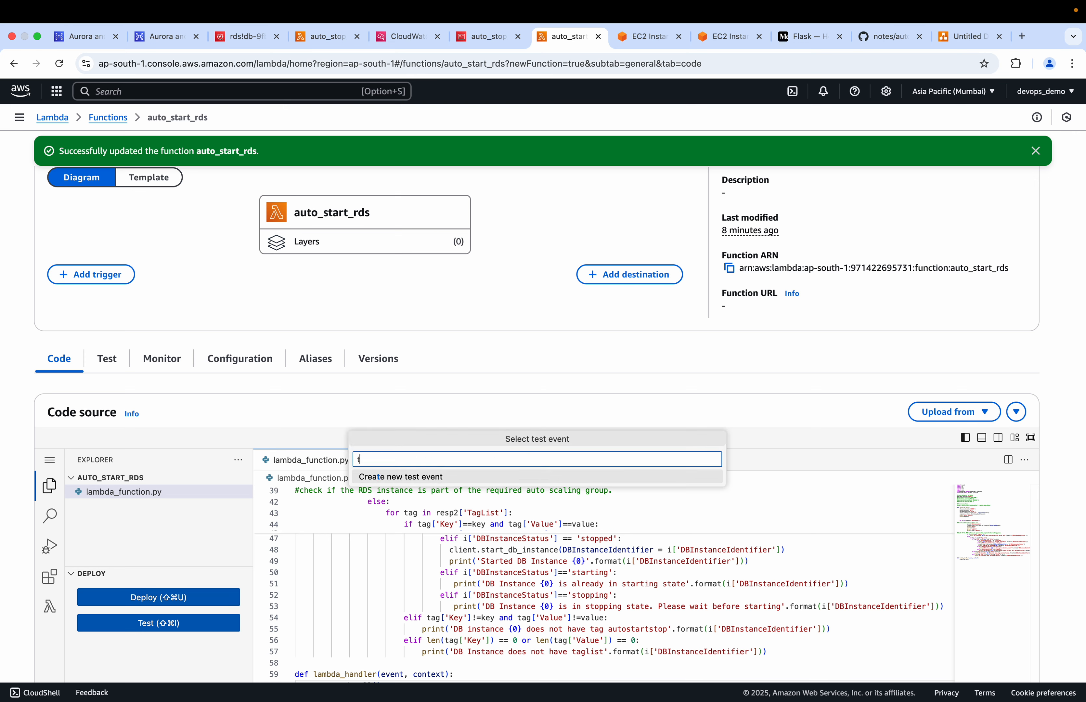
text(e)
click(432, 479)
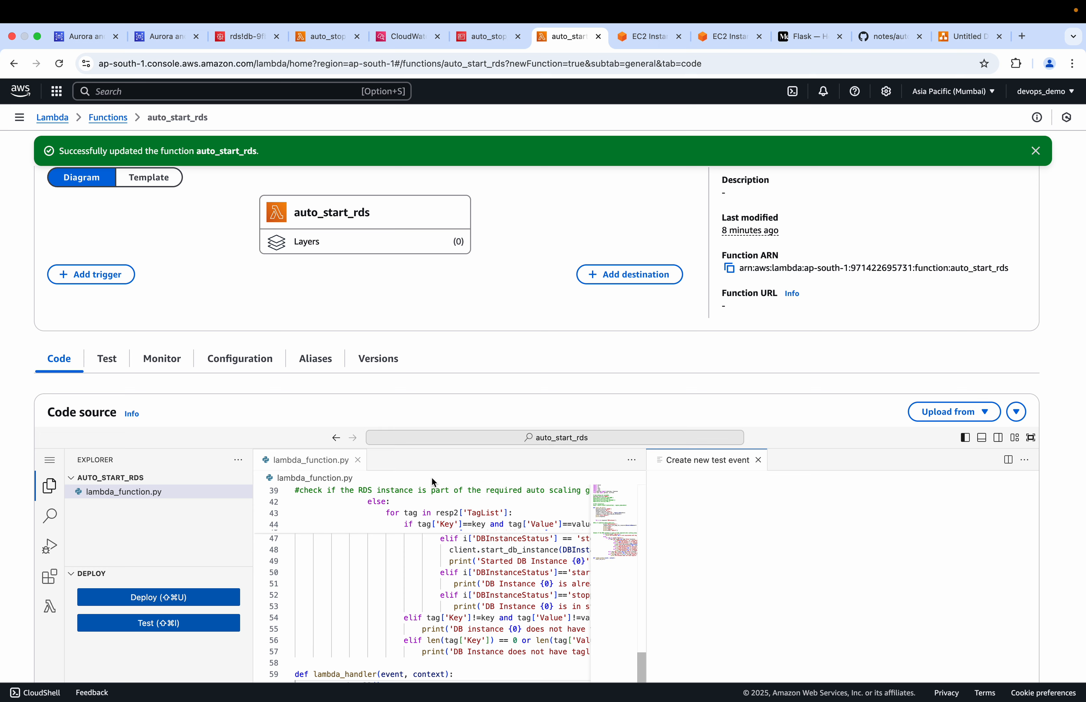
click(691, 512)
text(test)
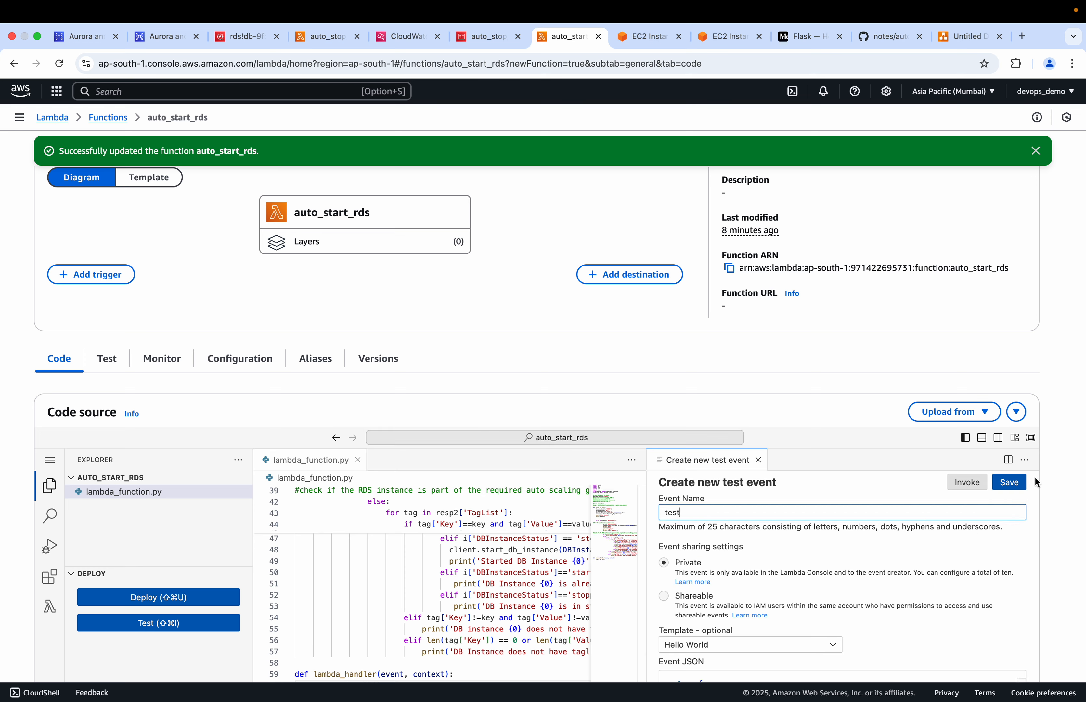
click(1009, 482)
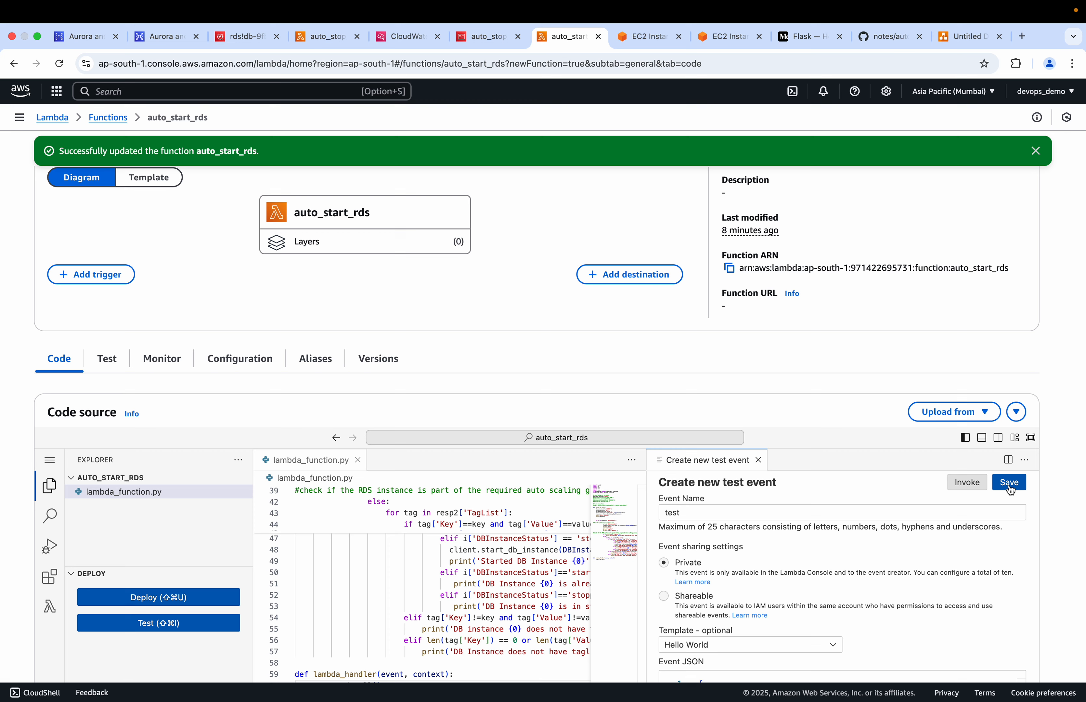
Reduce the test event's JSON to a single pair with an empty key and empty value, and try to save it under the name test
scroll(807, 588, down, 3)
scroll(808, 588, down, 3)
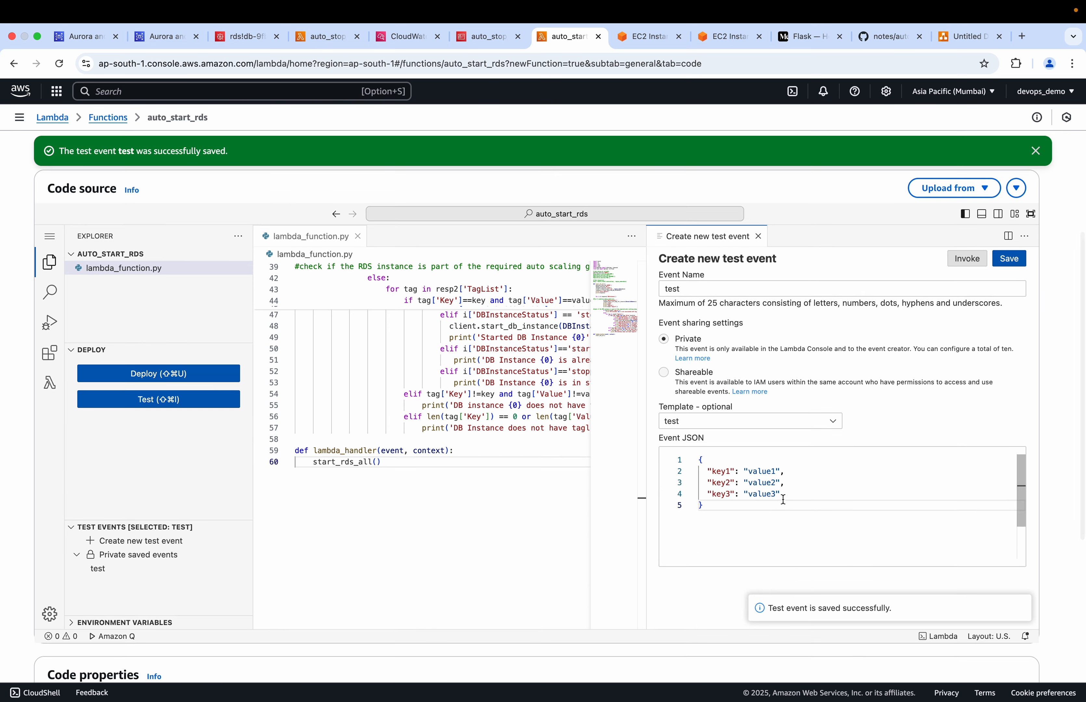
drag(781, 494, 699, 482)
key(BackSpace)
key(BackSpace)
key(BackSpace)
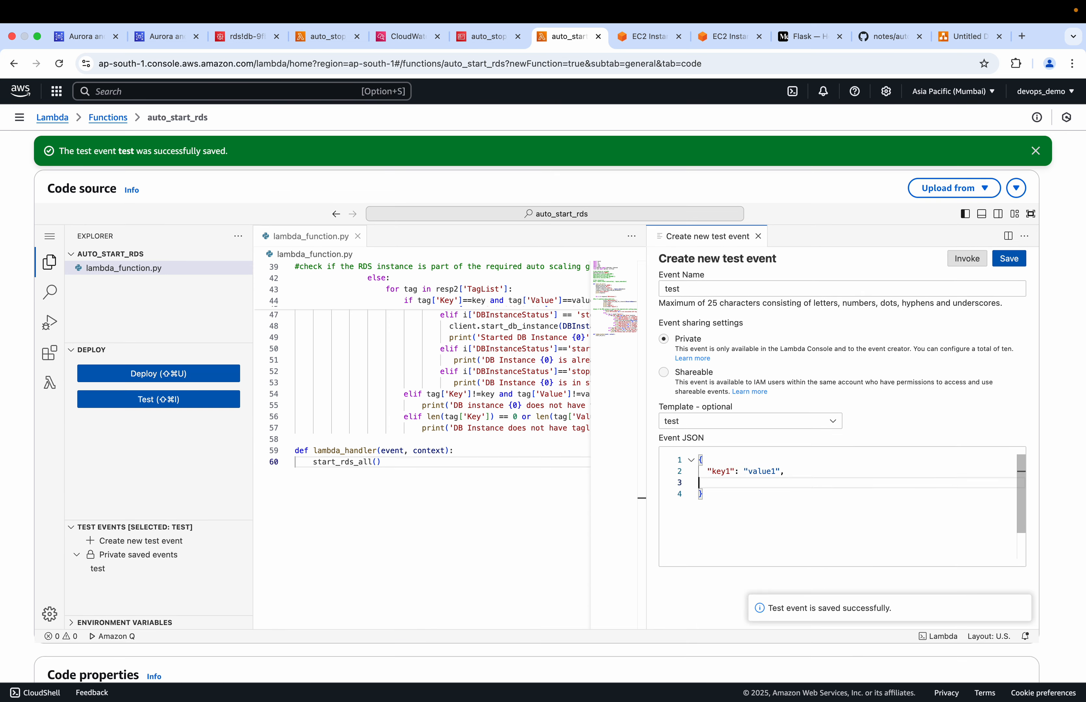
key(BackSpace)
key(BackSpace)
key(BackSpace)
key(BackSpace)
key(BackSpace)
key(BackSpace)
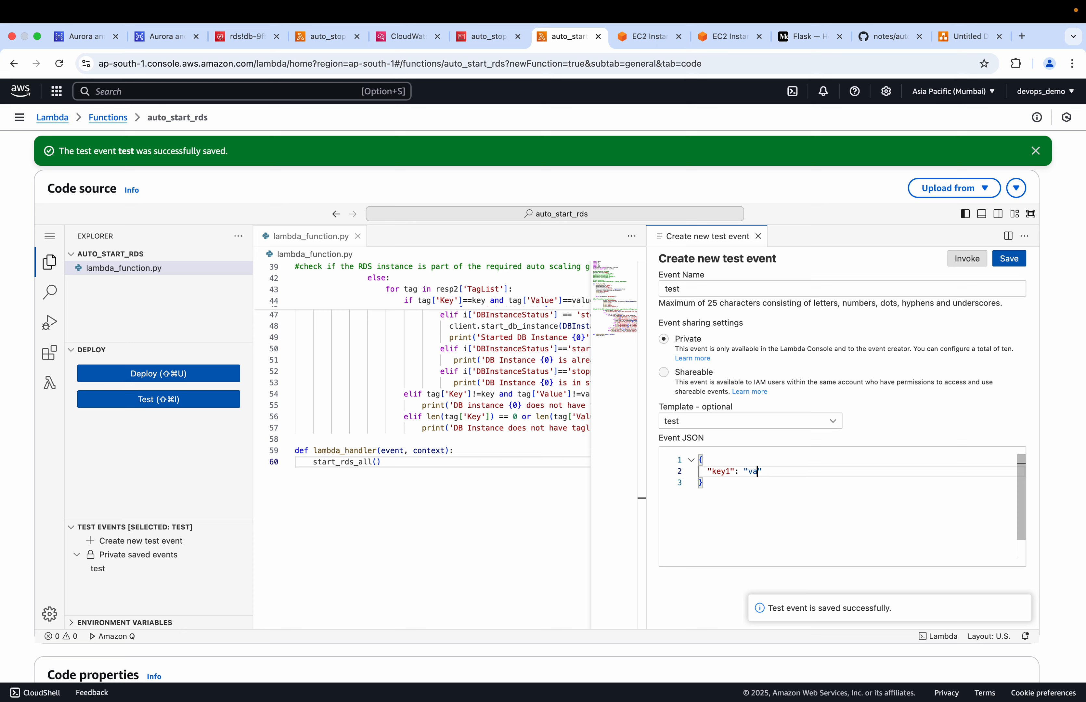
key(Left)
key(Left)
key(Left)
key(Left)
key(alt+shift+Left)
key(BackSpace)
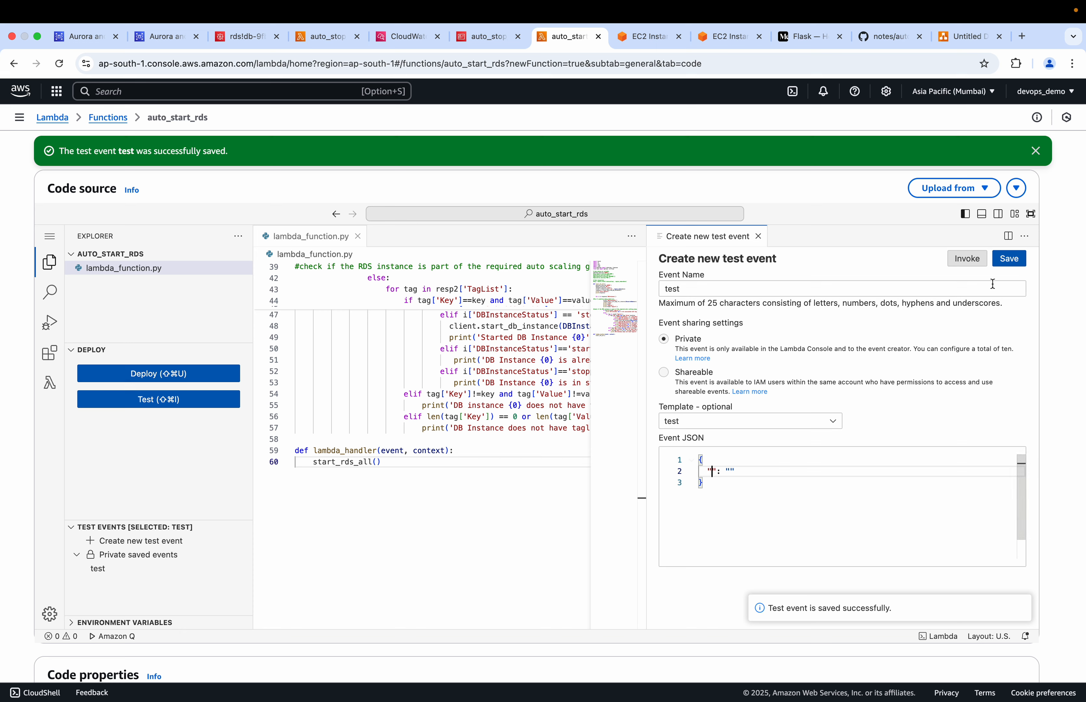
click(1010, 267)
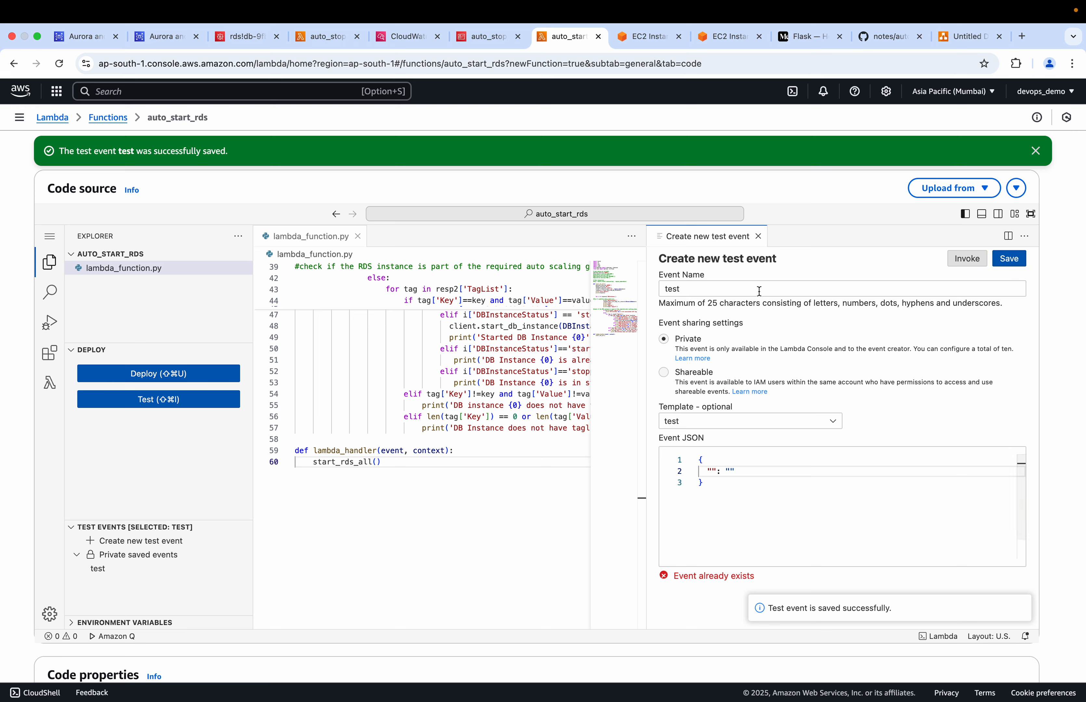
Invoke auto_start_rds with the edited event and read the end of the function logs for the demo-db message
click(964, 264)
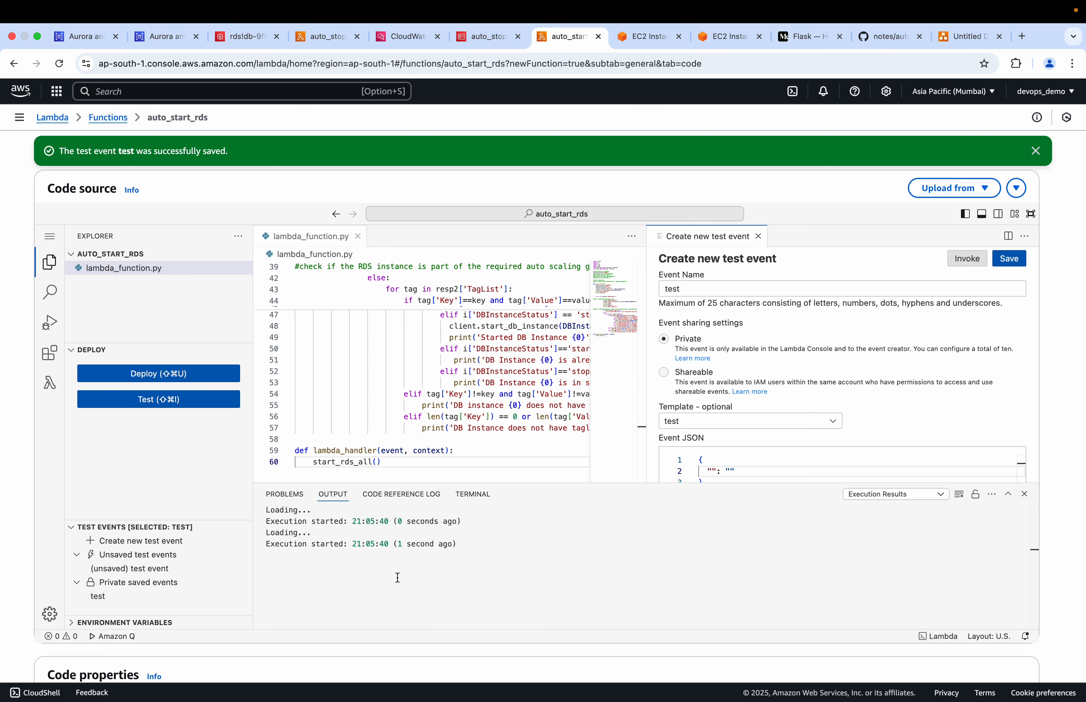
scroll(397, 577, down, 3)
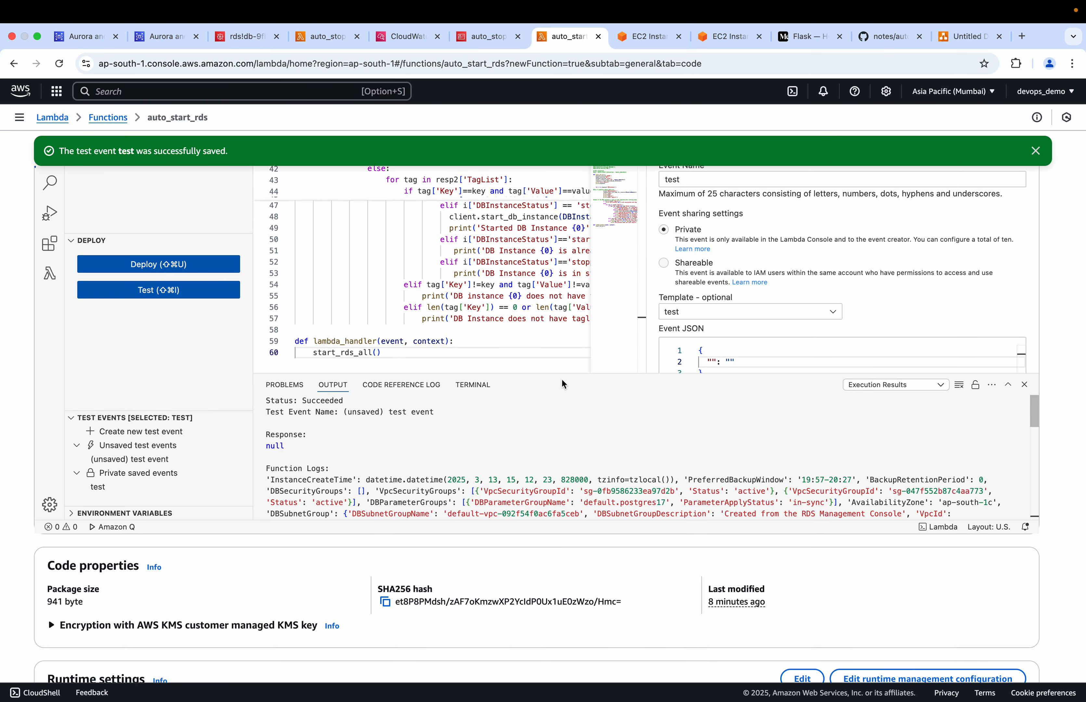
scroll(466, 454, down, 5)
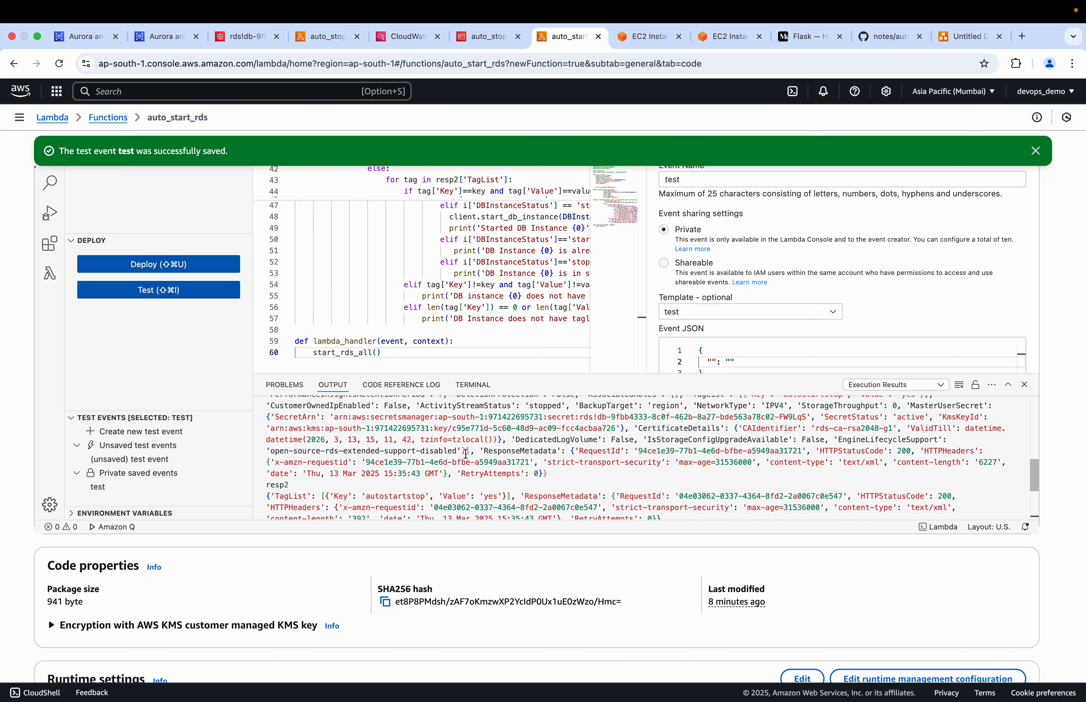
scroll(465, 453, down, 5)
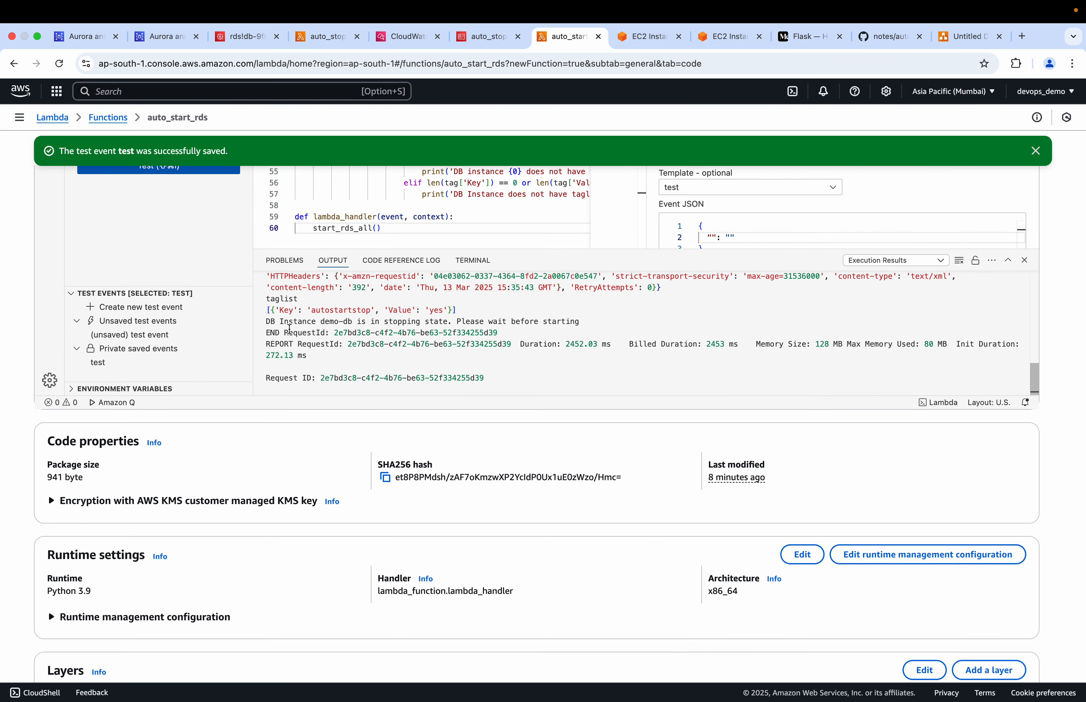
drag(268, 320, 582, 321)
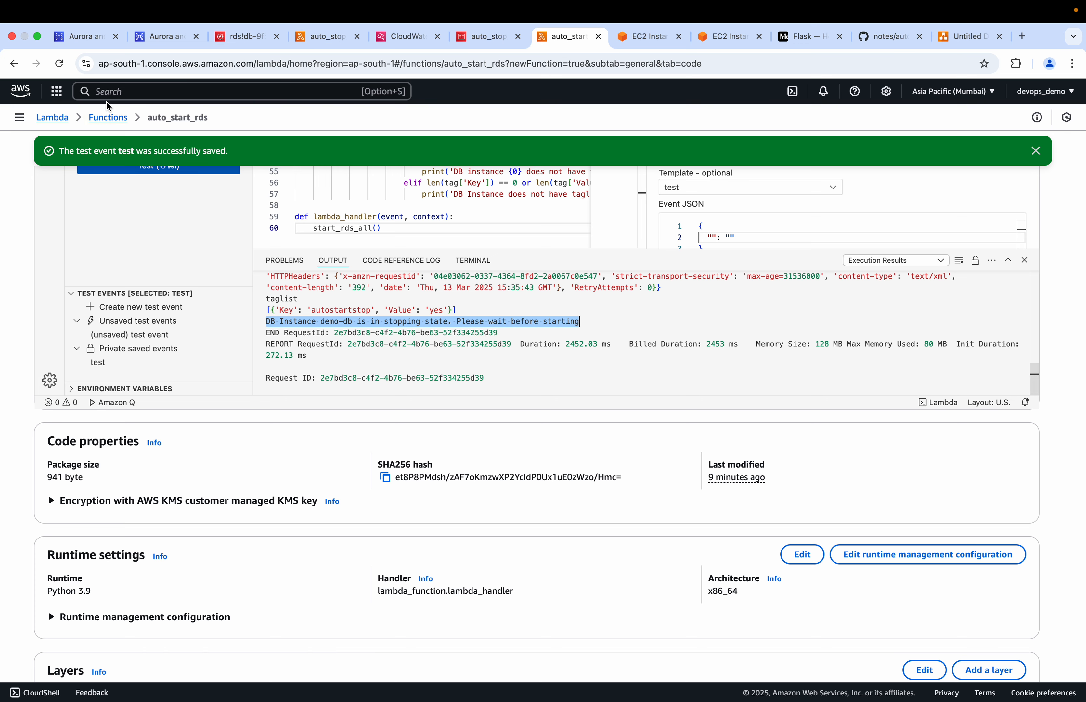
Refresh the demo-db instance page to check its status and compare it with the demo-db line in the auto_start_rds execution output
click(91, 39)
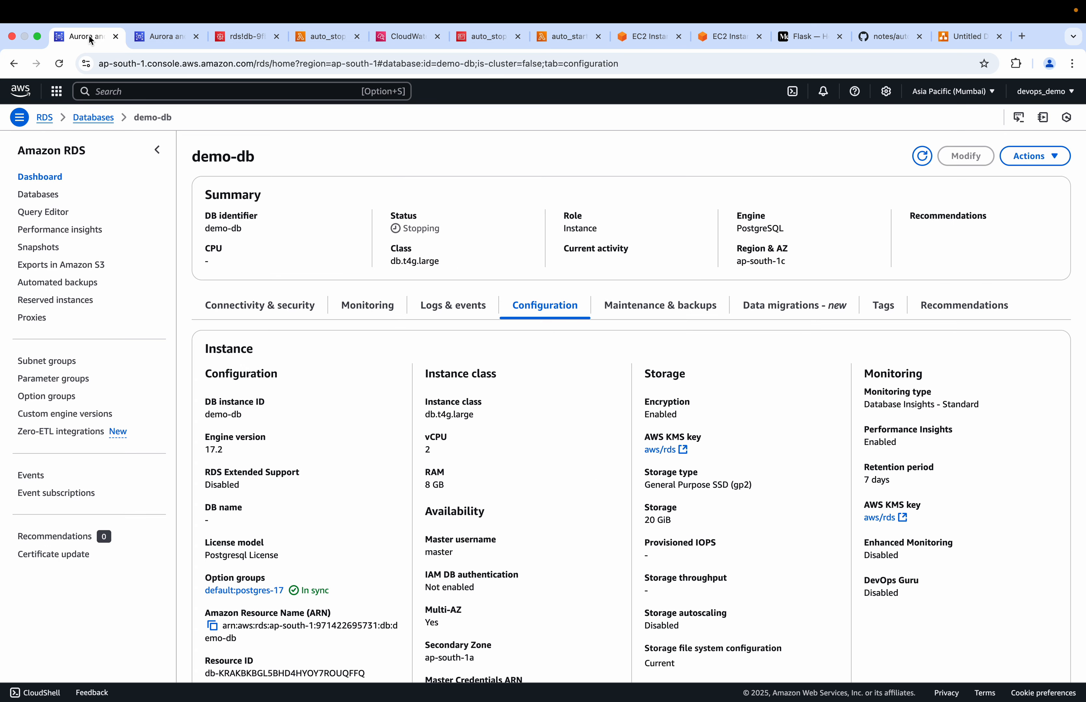
click(923, 157)
click(561, 36)
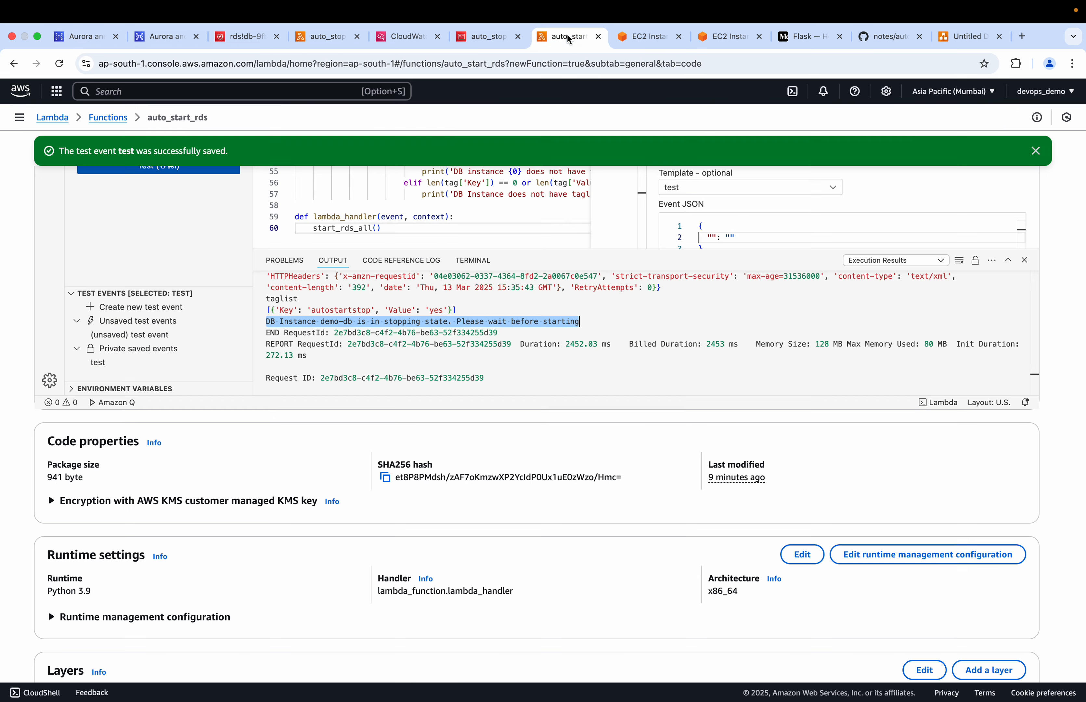
scroll(360, 311, up, 5)
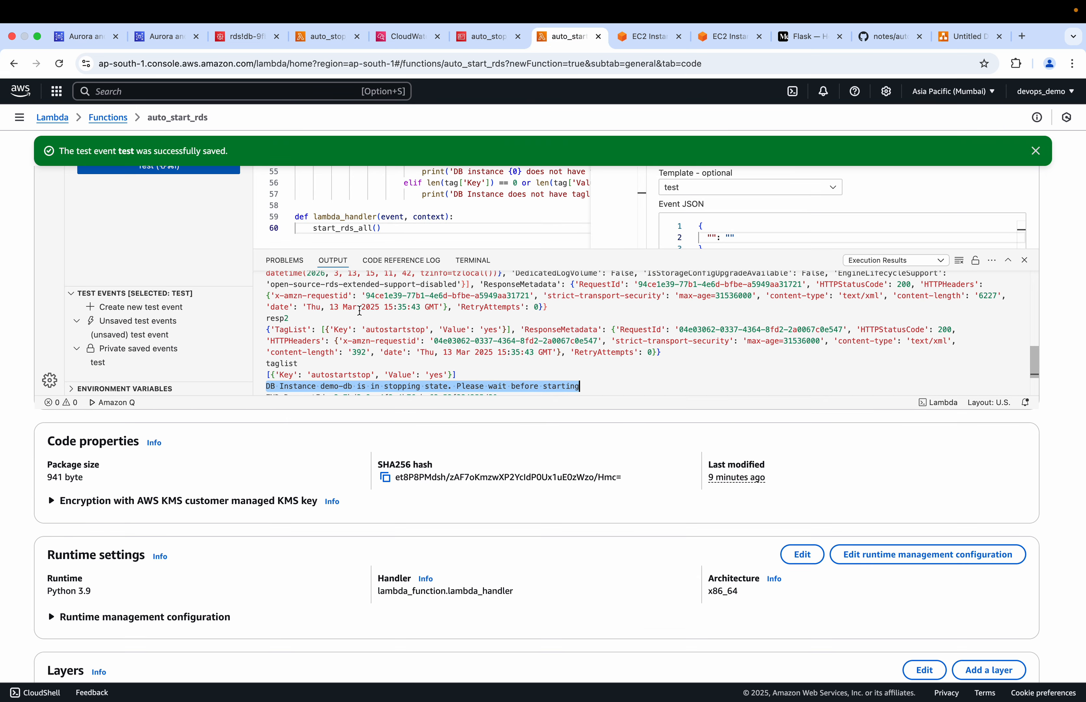
scroll(343, 333, down, 5)
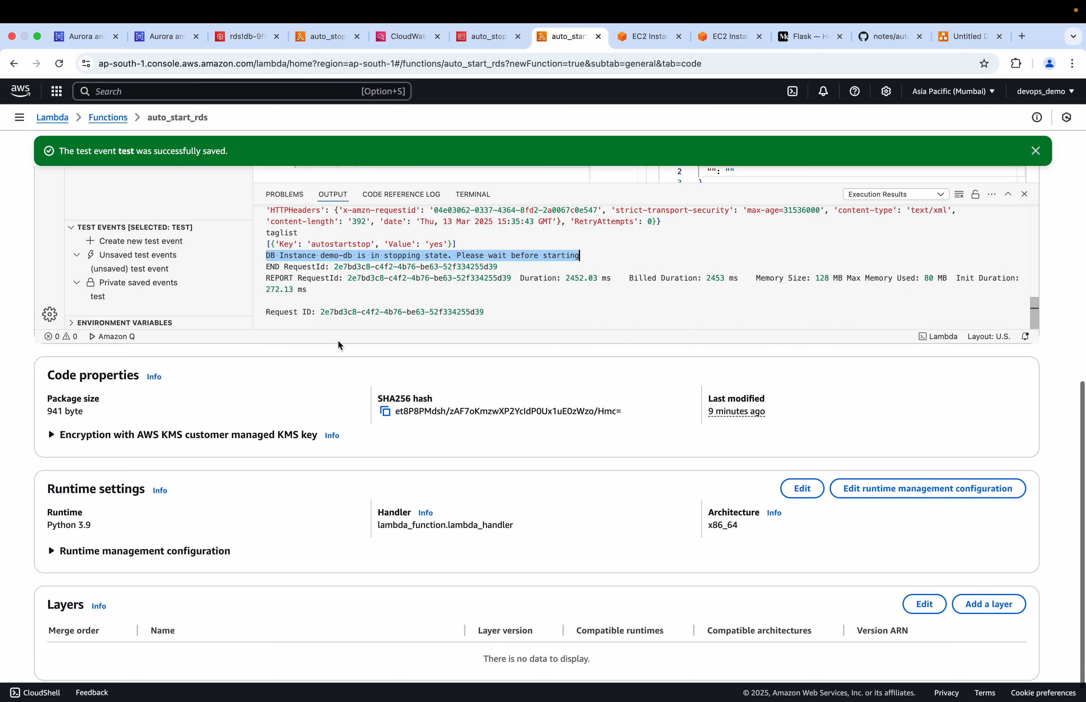
double_click(327, 256)
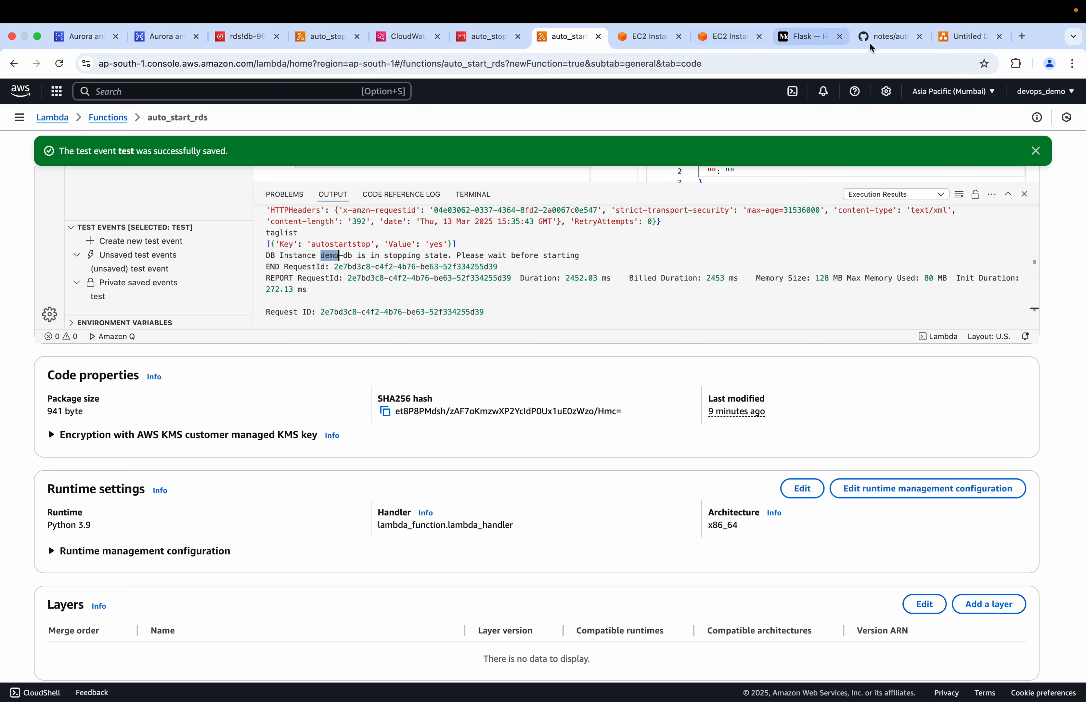
Open autostart_rds_lambda in the GitHub notes repository and examine its DBInstanceStatus conditions, including the message printed for the 'stopping' state
click(888, 38)
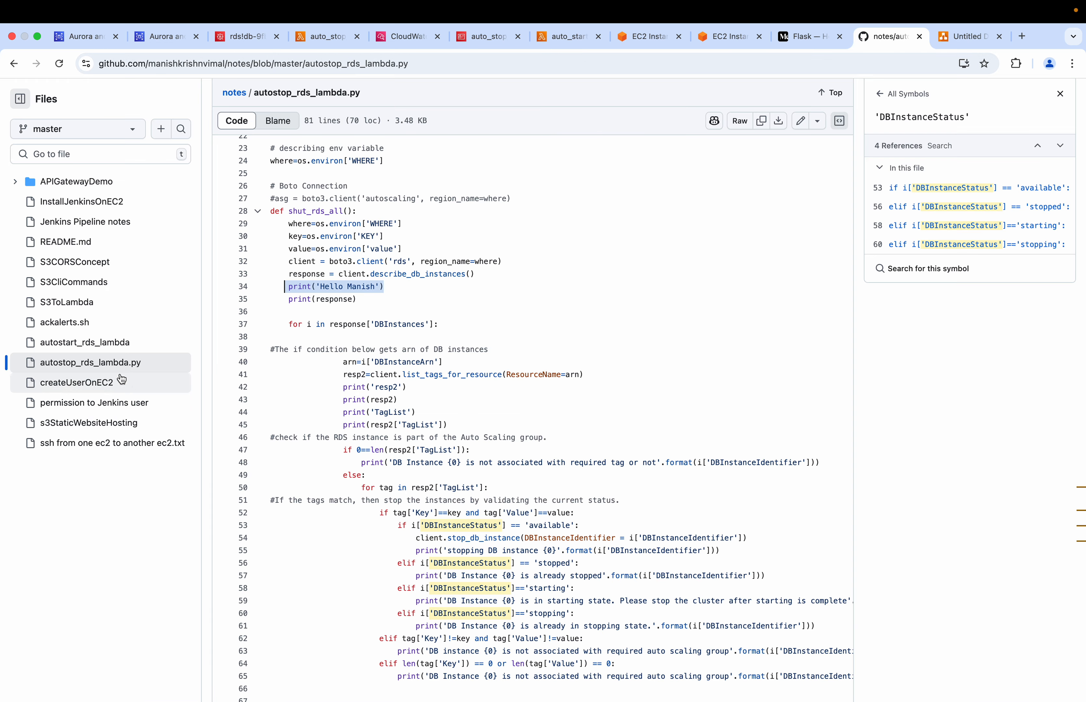
click(89, 345)
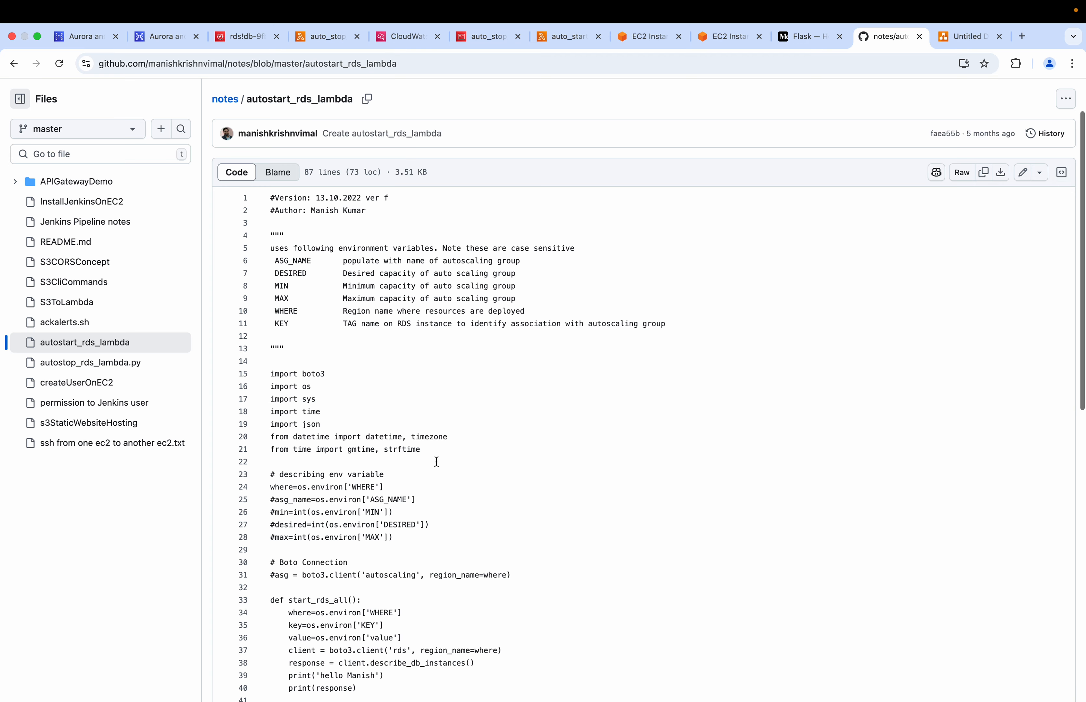
scroll(437, 462, down, 12)
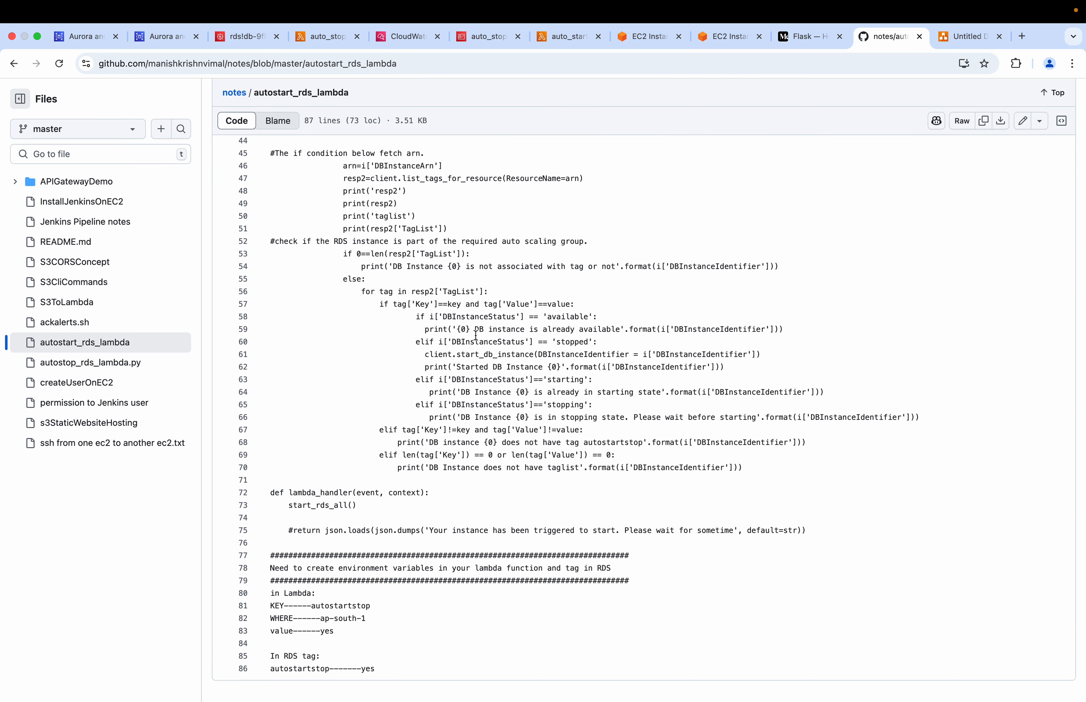
drag(475, 330, 579, 342)
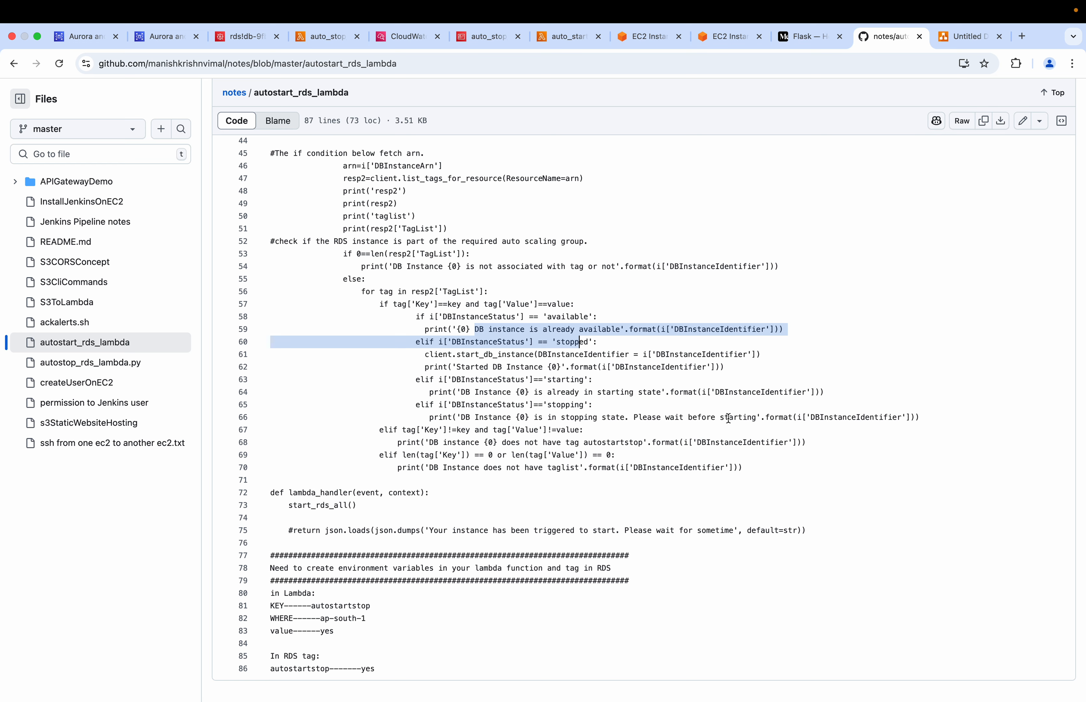
drag(754, 420, 461, 416)
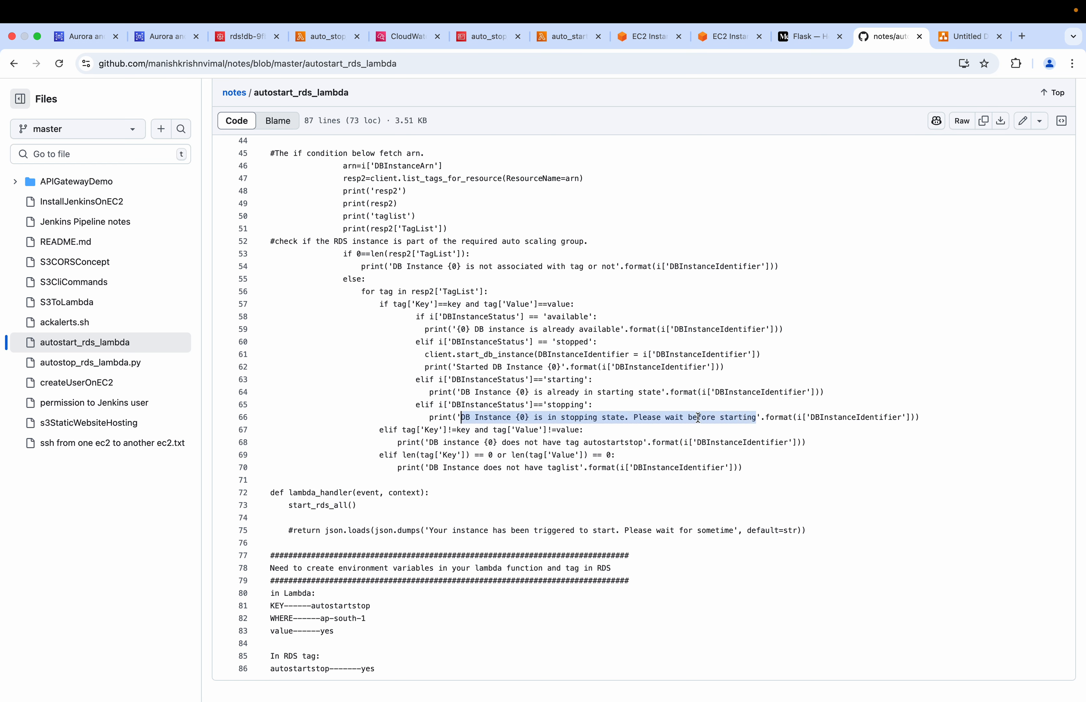
Go back to the AWS console and refresh the demo-db details to recheck whether the instance has stopped
click(567, 37)
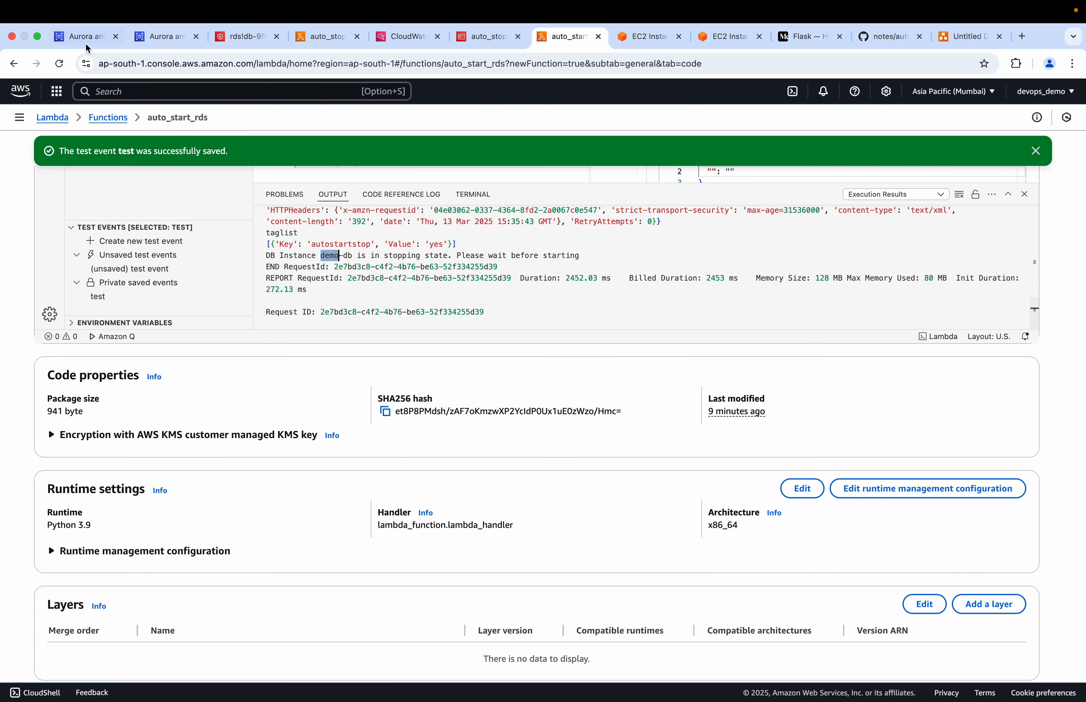
key(super+1)
click(922, 157)
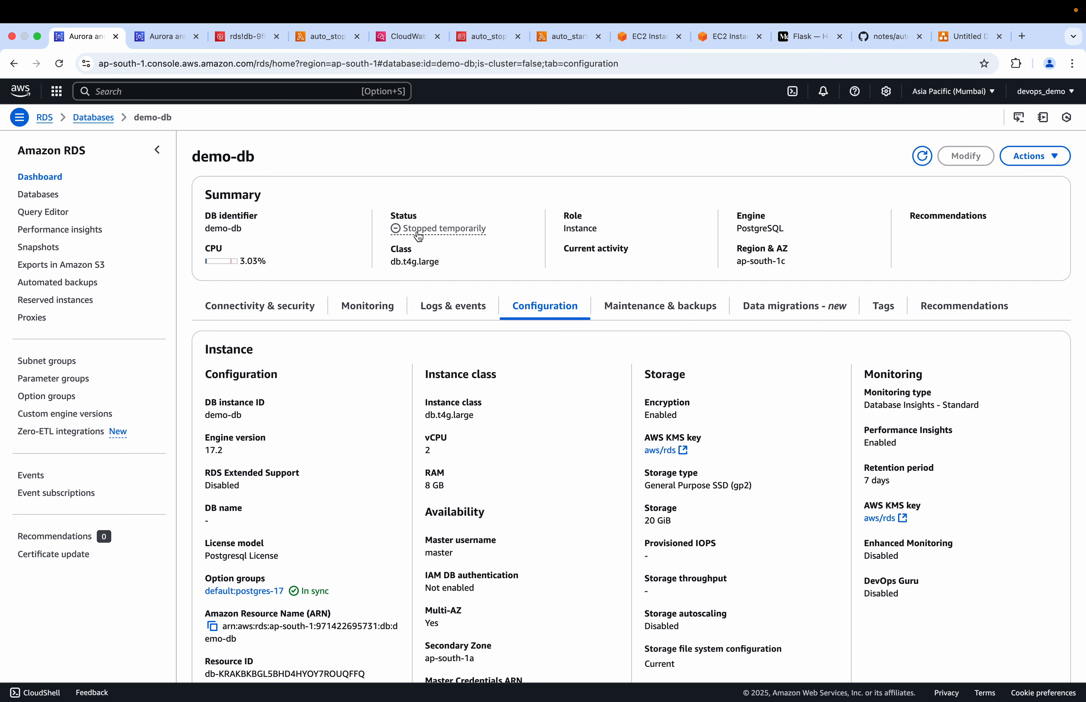
Close the old execution output of auto_start_rds, invoke the function again with the unsaved event and read the end of the new logs
click(568, 37)
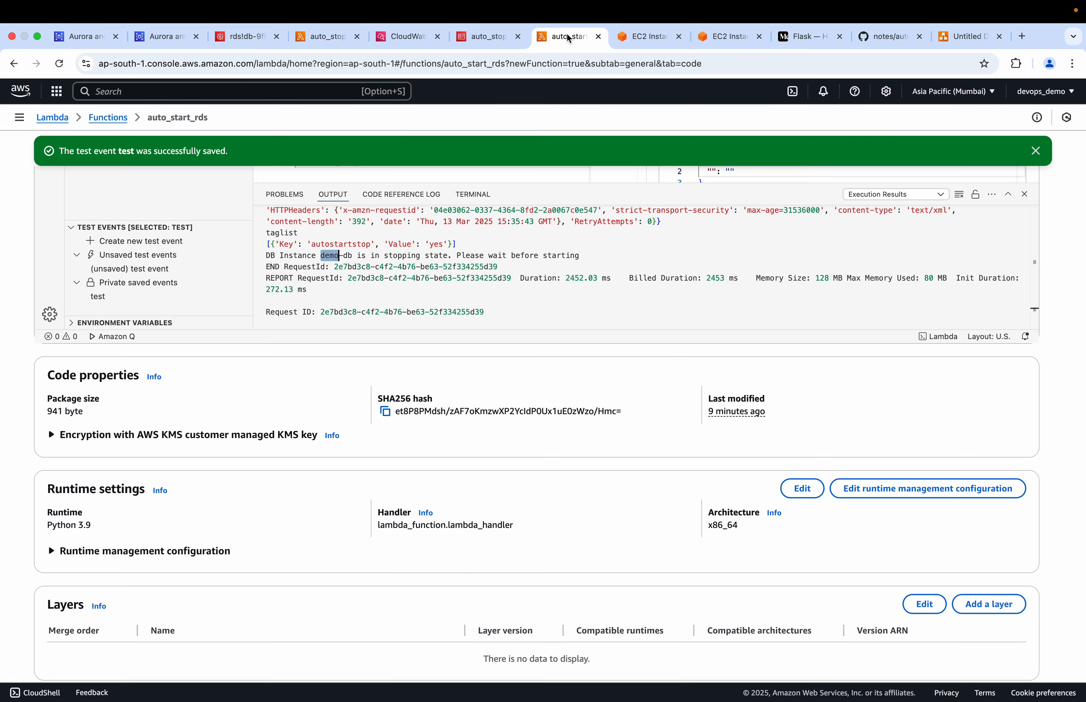
scroll(524, 324, up, 5)
scroll(524, 325, up, 10)
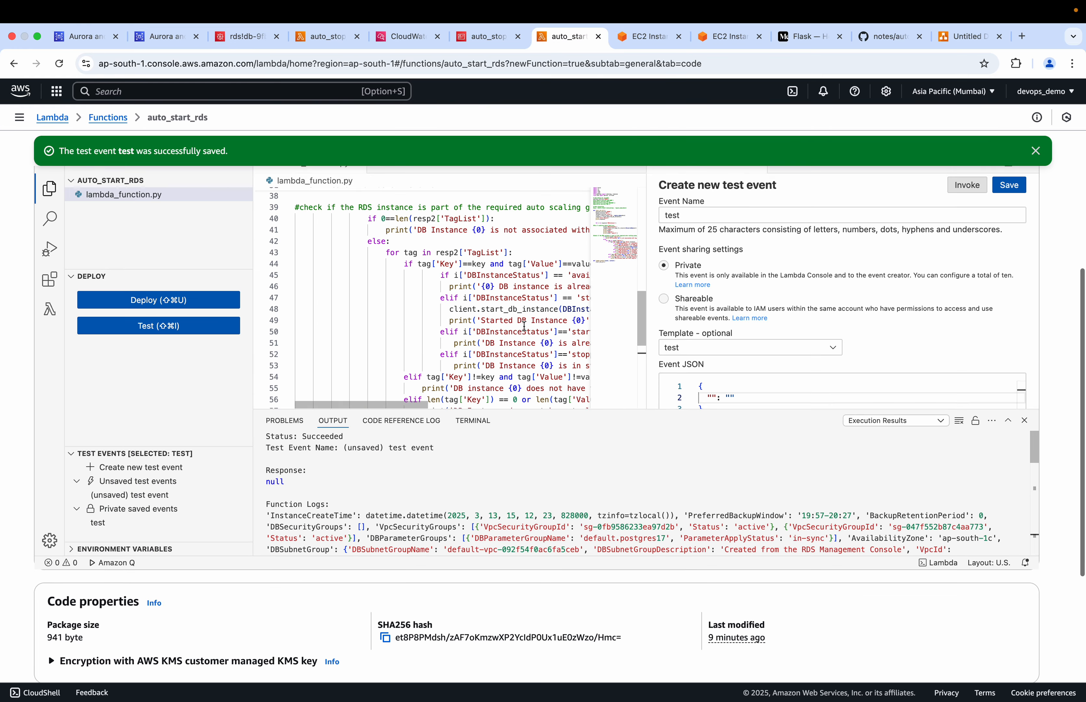
click(1024, 420)
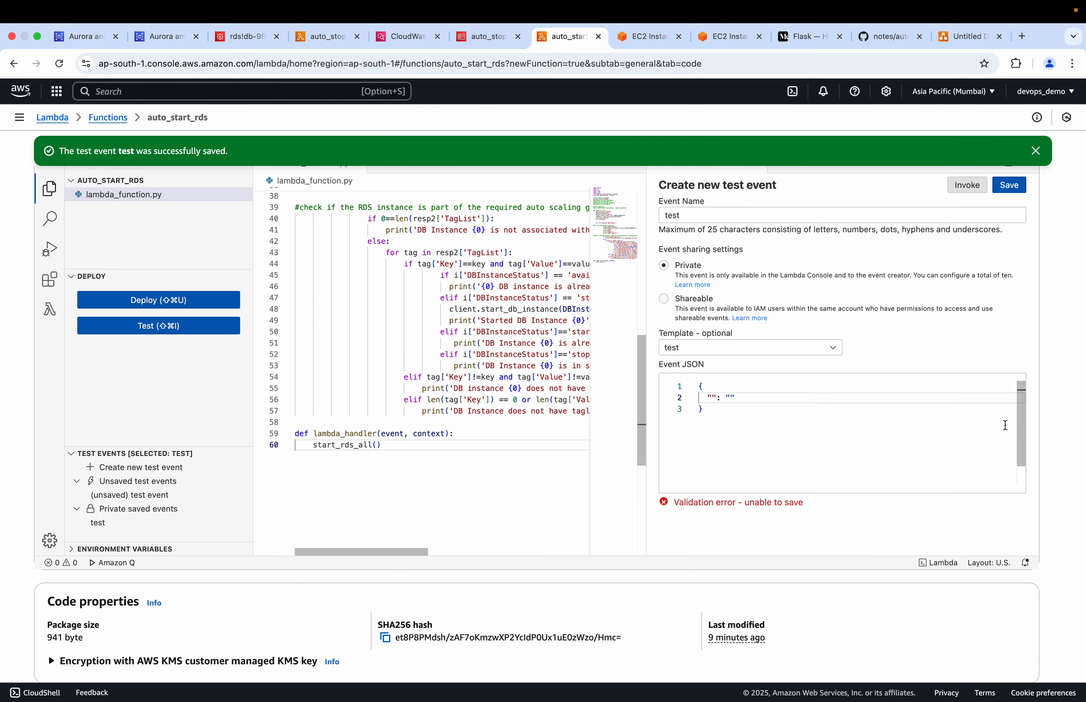
scroll(903, 322, up, 2)
click(968, 227)
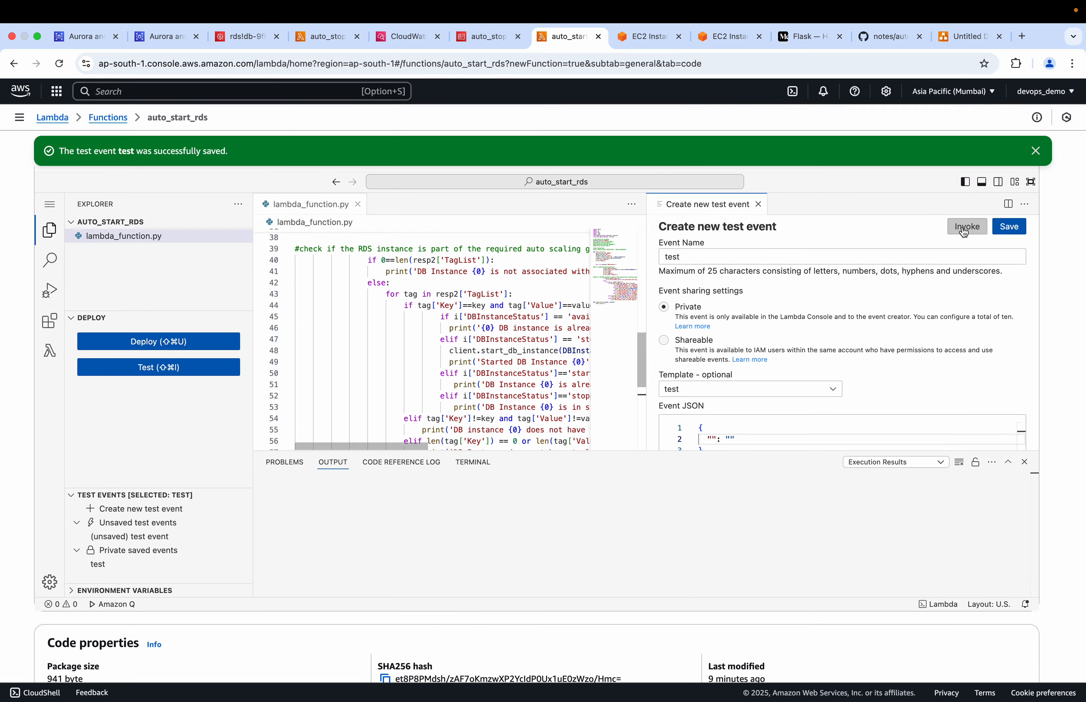
scroll(471, 482, down, 4)
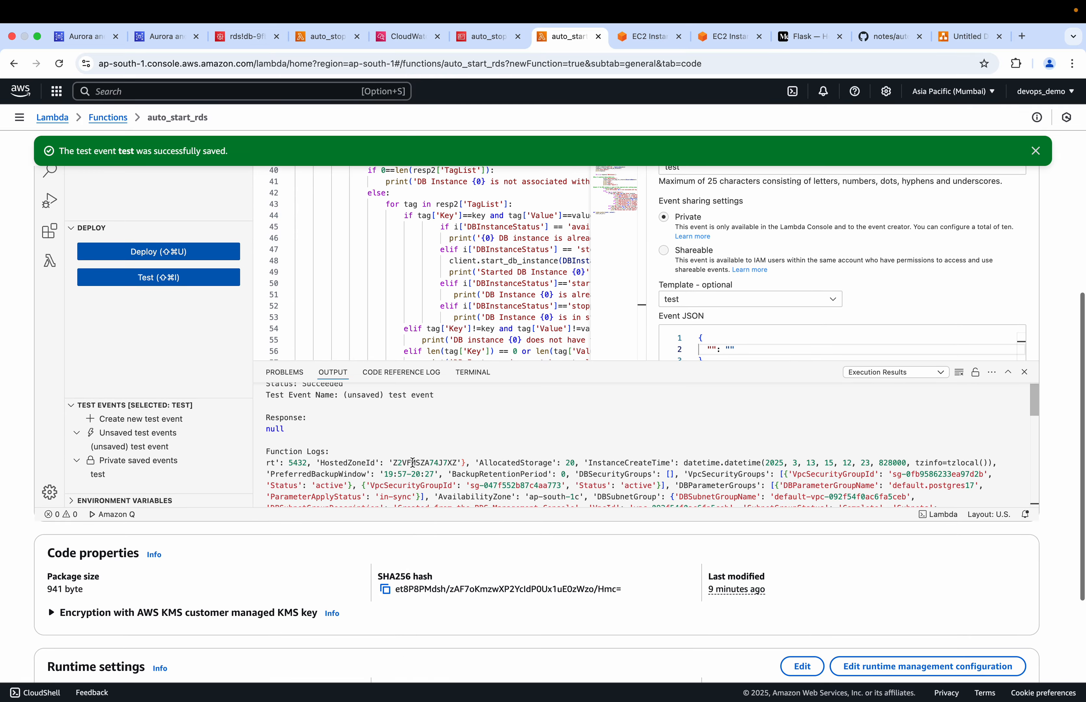
scroll(408, 460, down, 10)
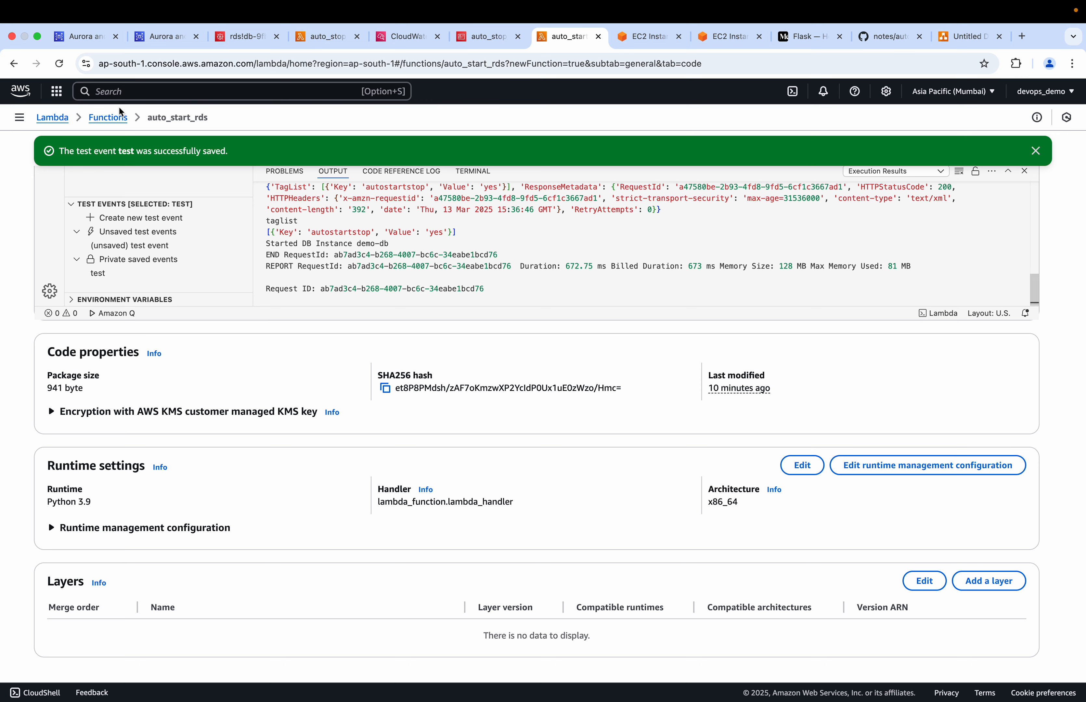
Refresh the demo-db instance page after the start invocation and check the Status value in its summary
click(89, 37)
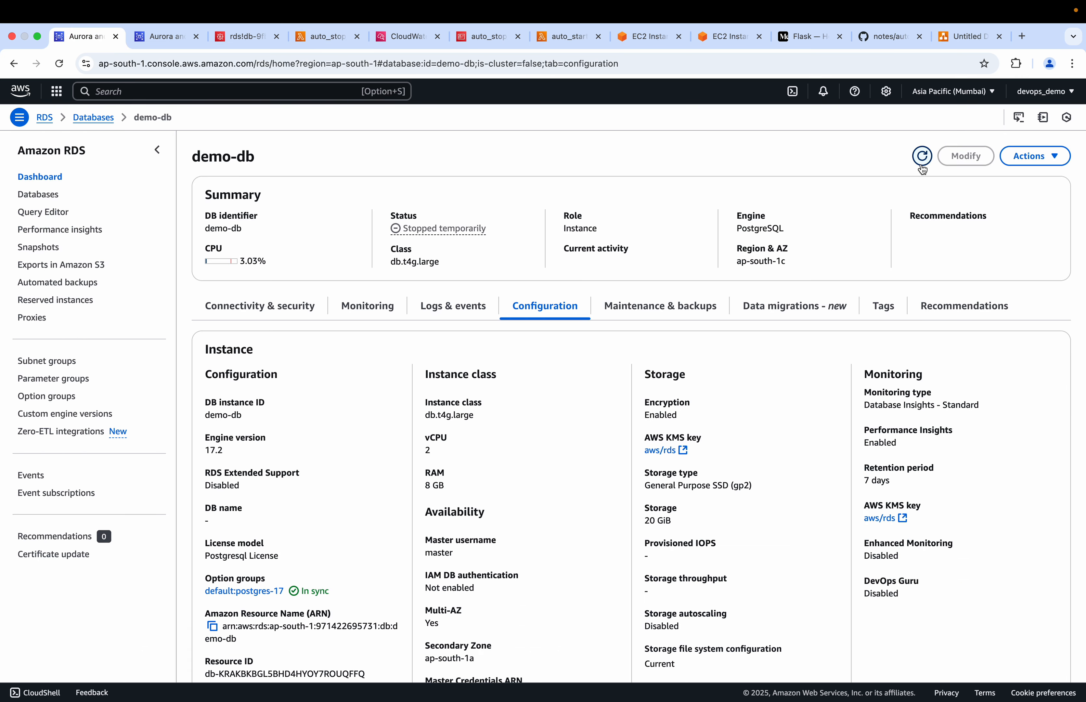
click(922, 156)
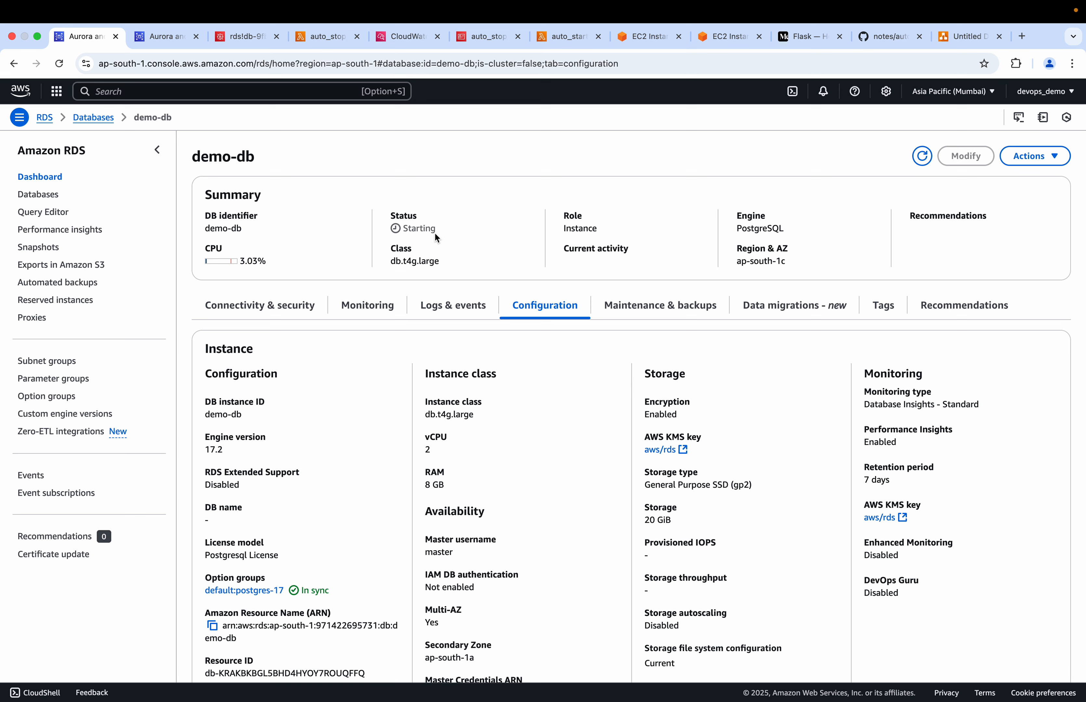
drag(436, 230, 391, 214)
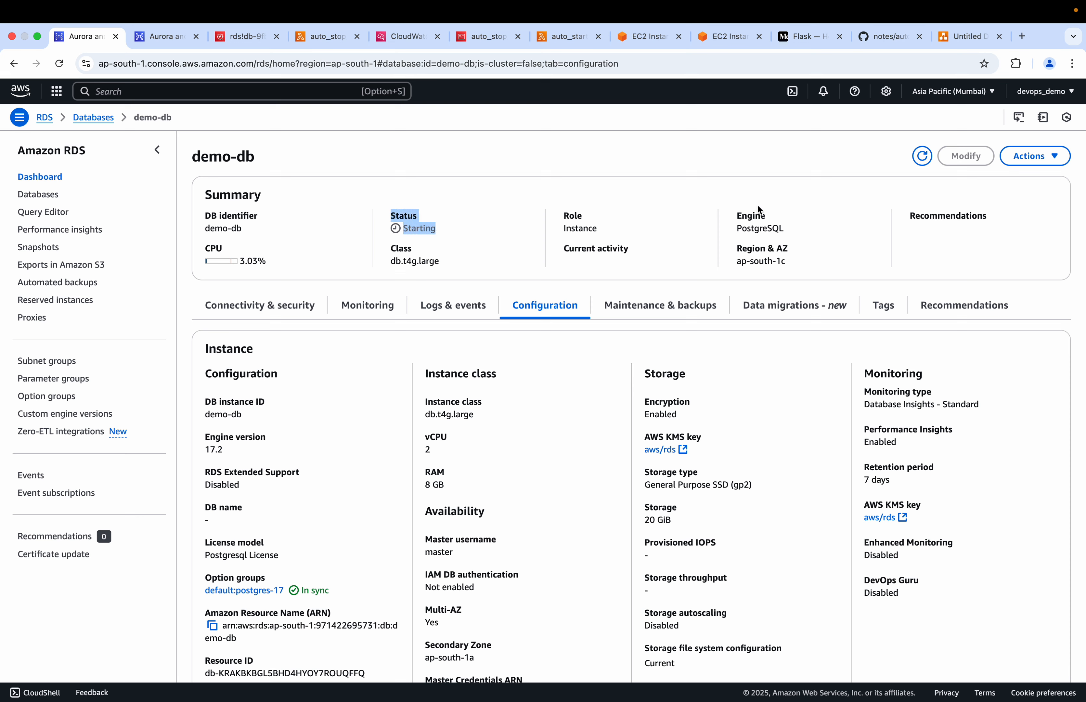
click(927, 163)
Return to the auto_stop_rds Lambda function and start adding a trigger with EventBridge (CloudWatch Events) as its source
click(971, 36)
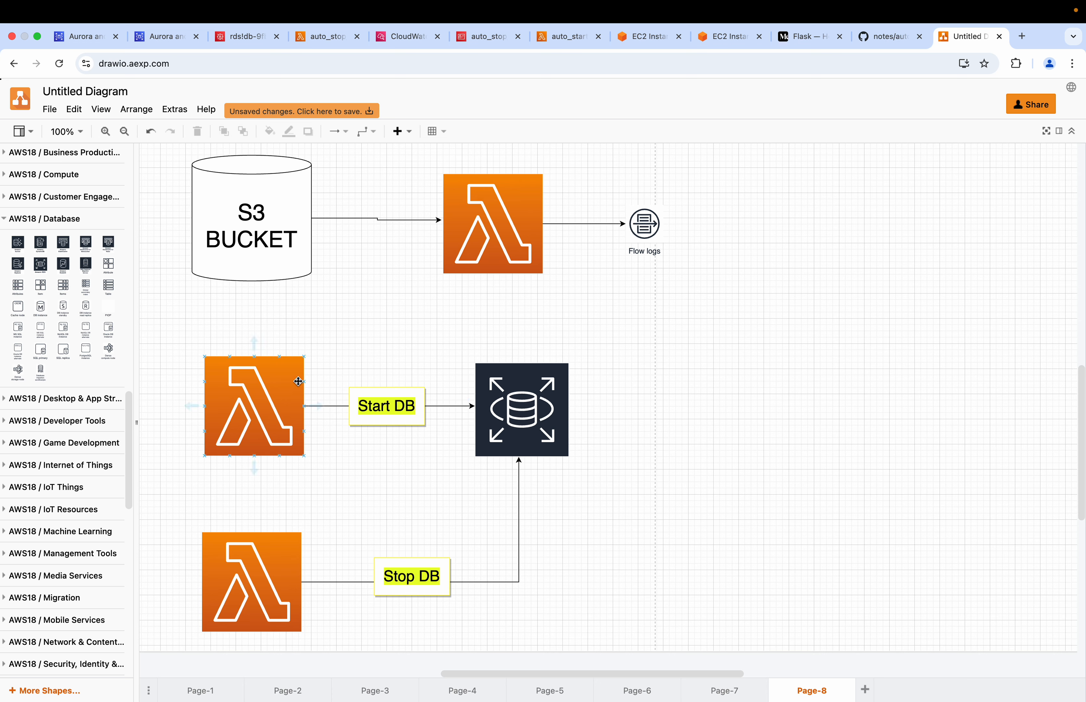
click(247, 38)
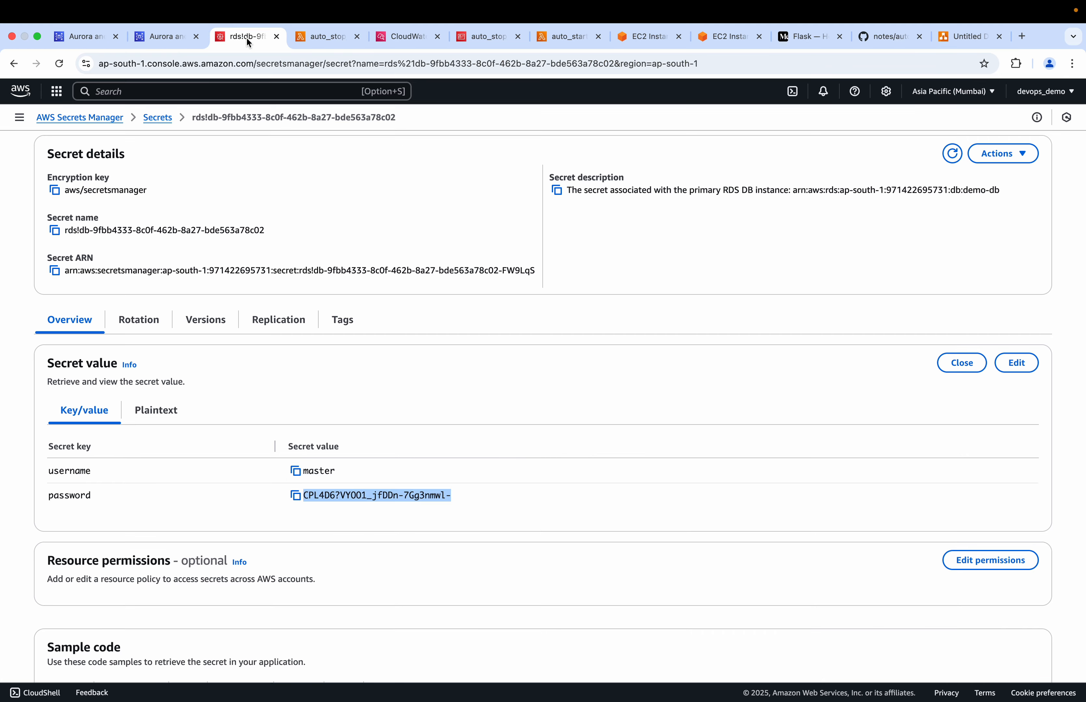
click(320, 38)
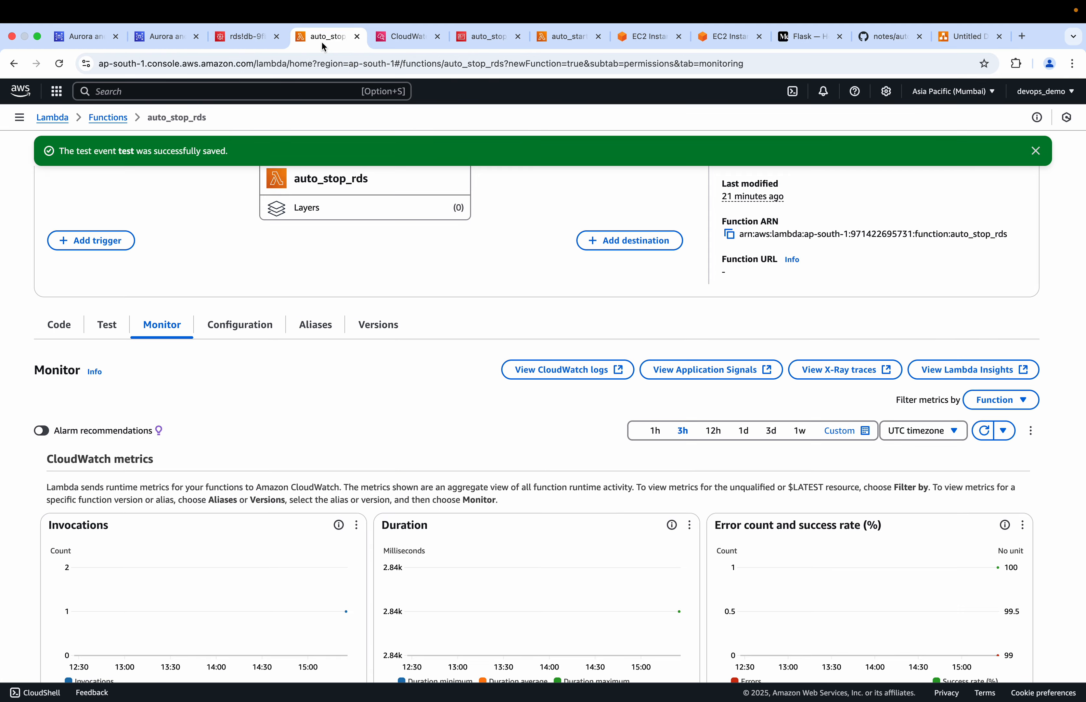
scroll(210, 294, up, 4)
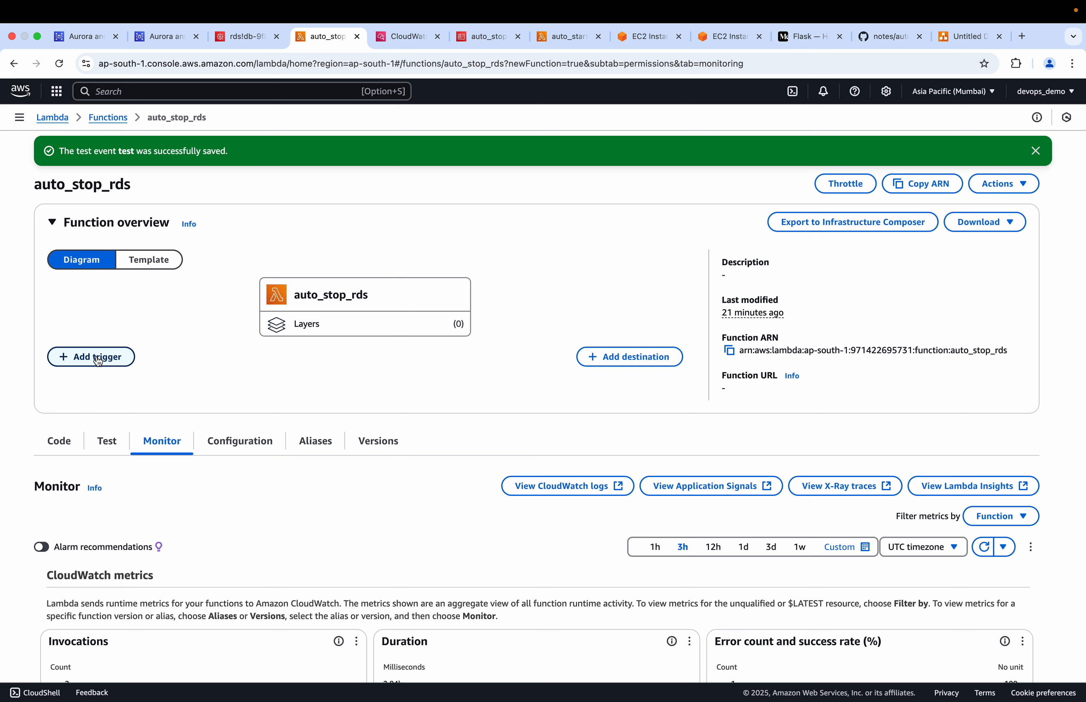
click(97, 356)
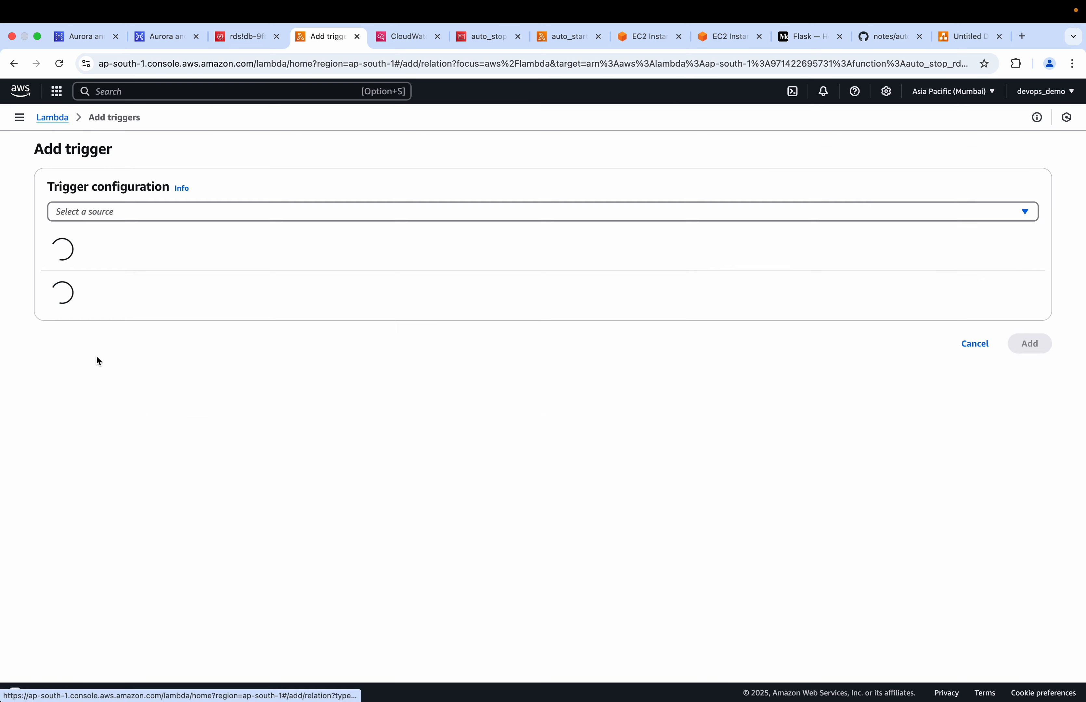
click(156, 211)
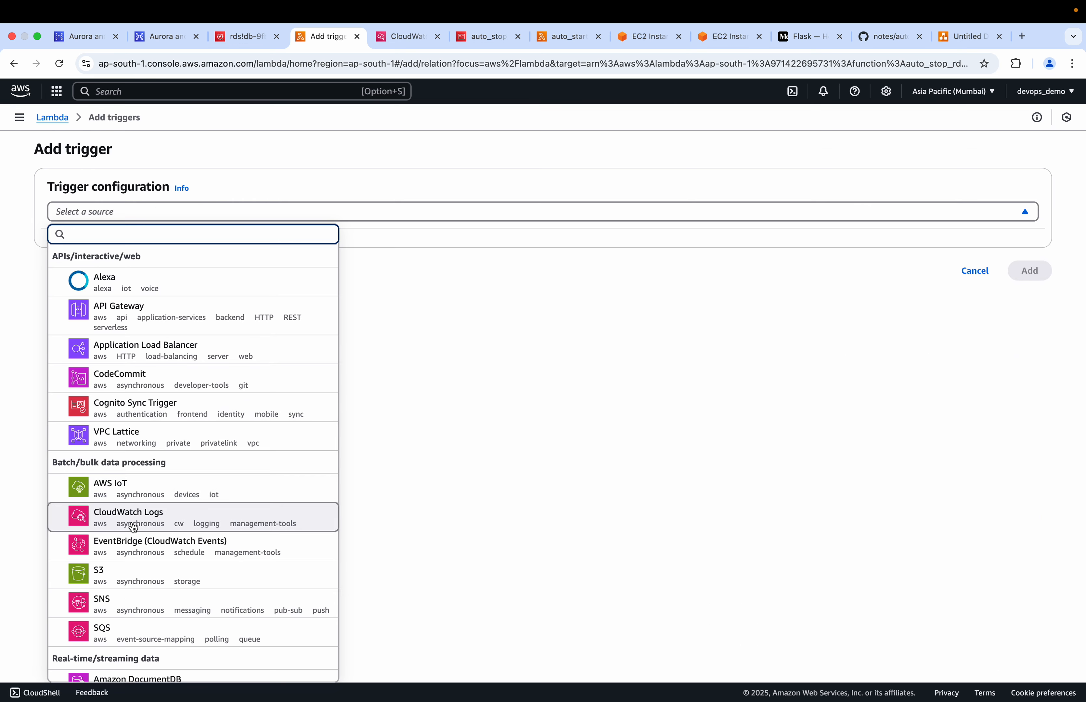
click(130, 553)
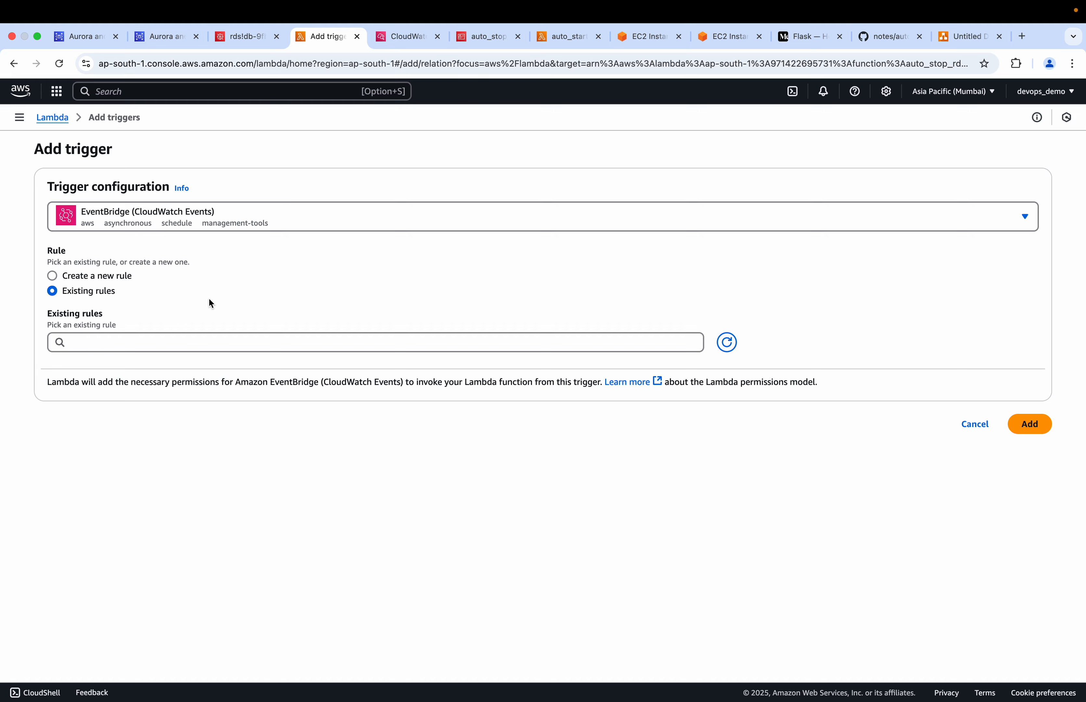
Browse the available trigger sources, filter them by "eventb" and choose EventBridge (CloudWatch Events) again
click(147, 221)
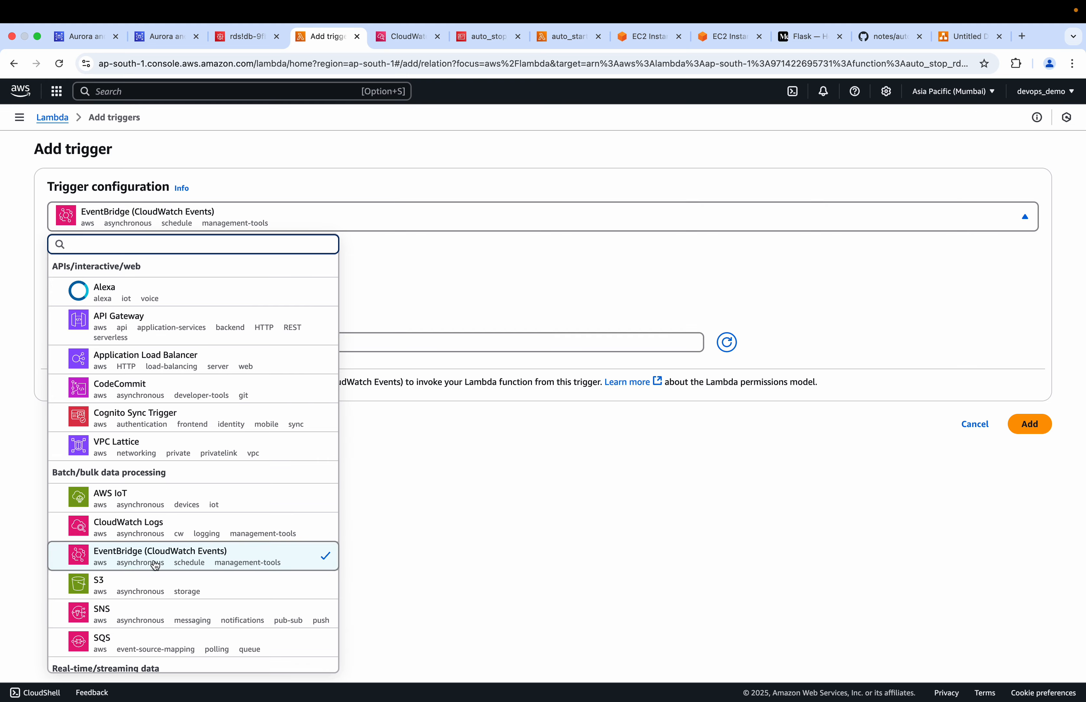
scroll(155, 565, down, 6)
scroll(155, 576, down, 10)
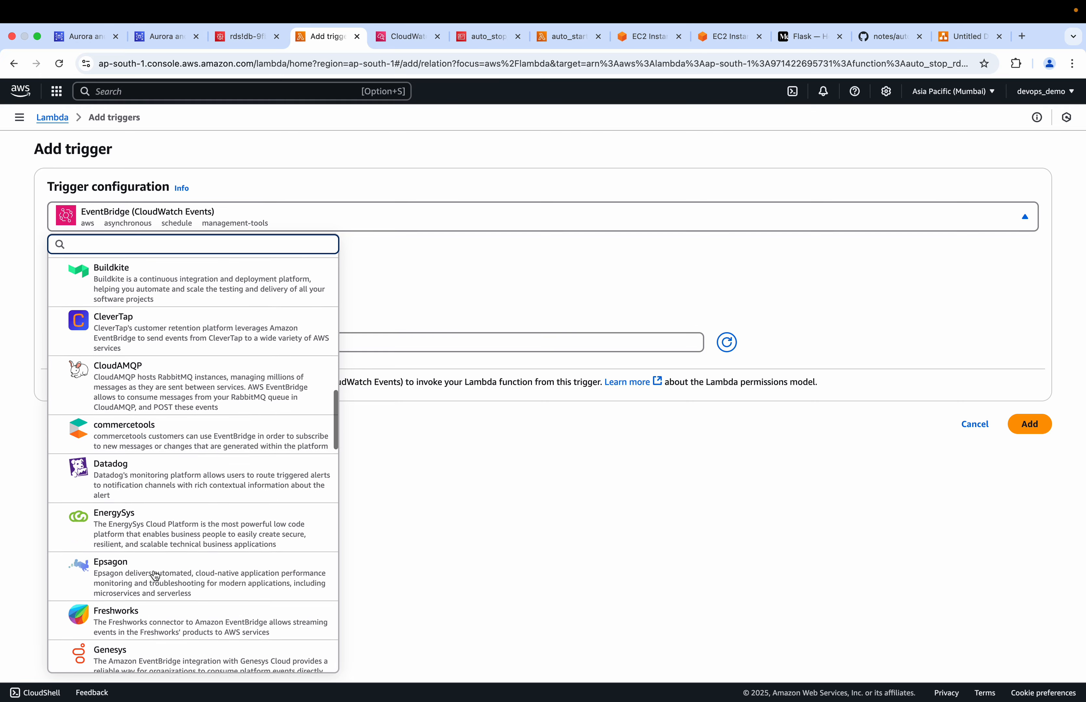
scroll(162, 484, up, 15)
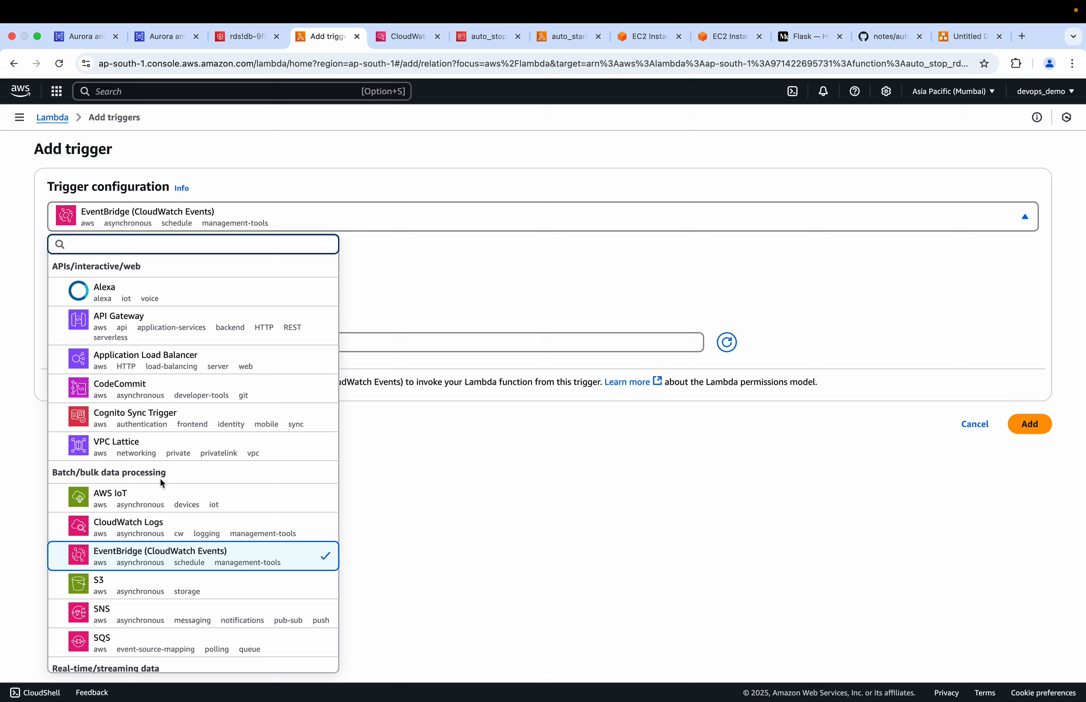
text(eventb)
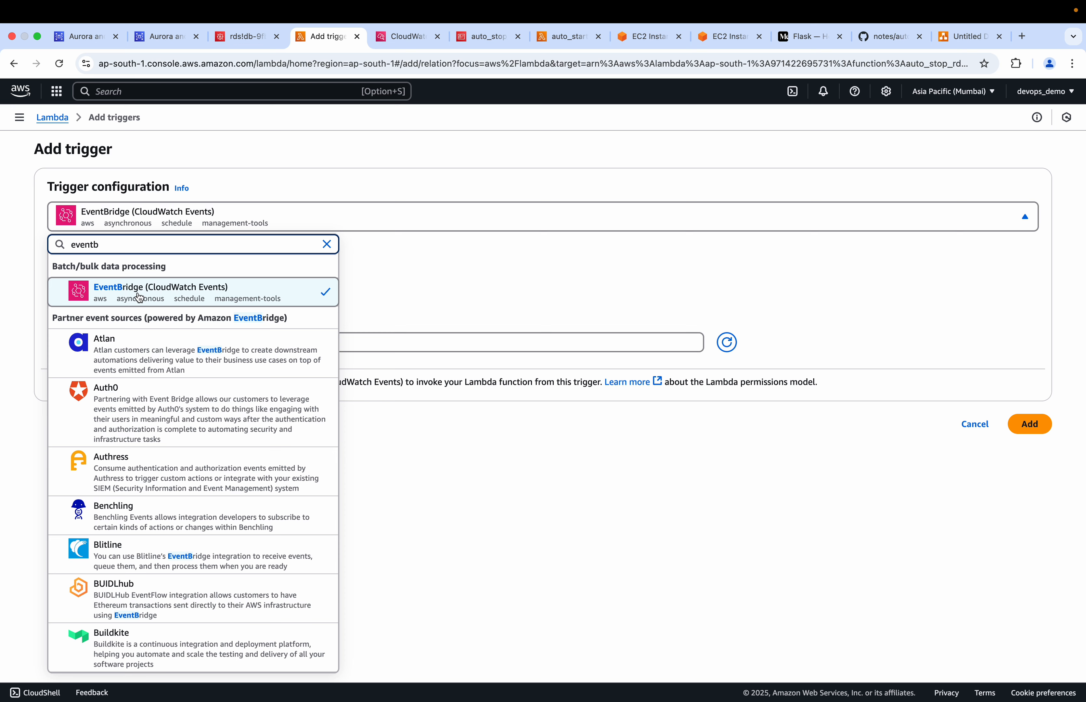
click(111, 296)
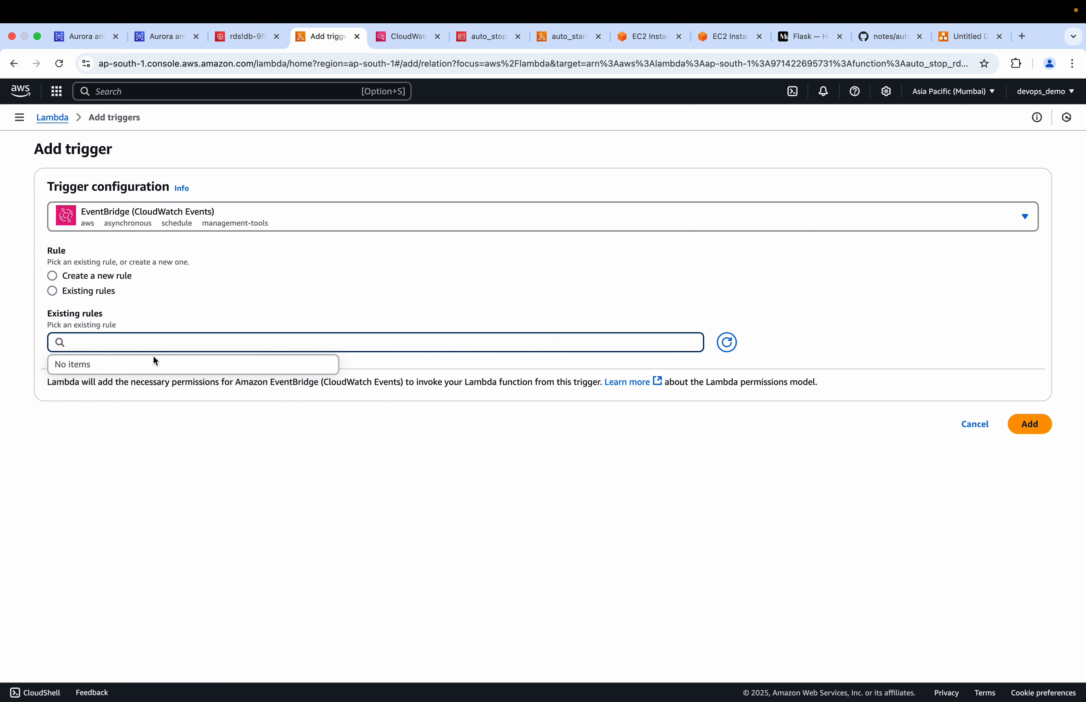
Choose to create a new rule for the trigger, with the name demo and the description demo
click(52, 276)
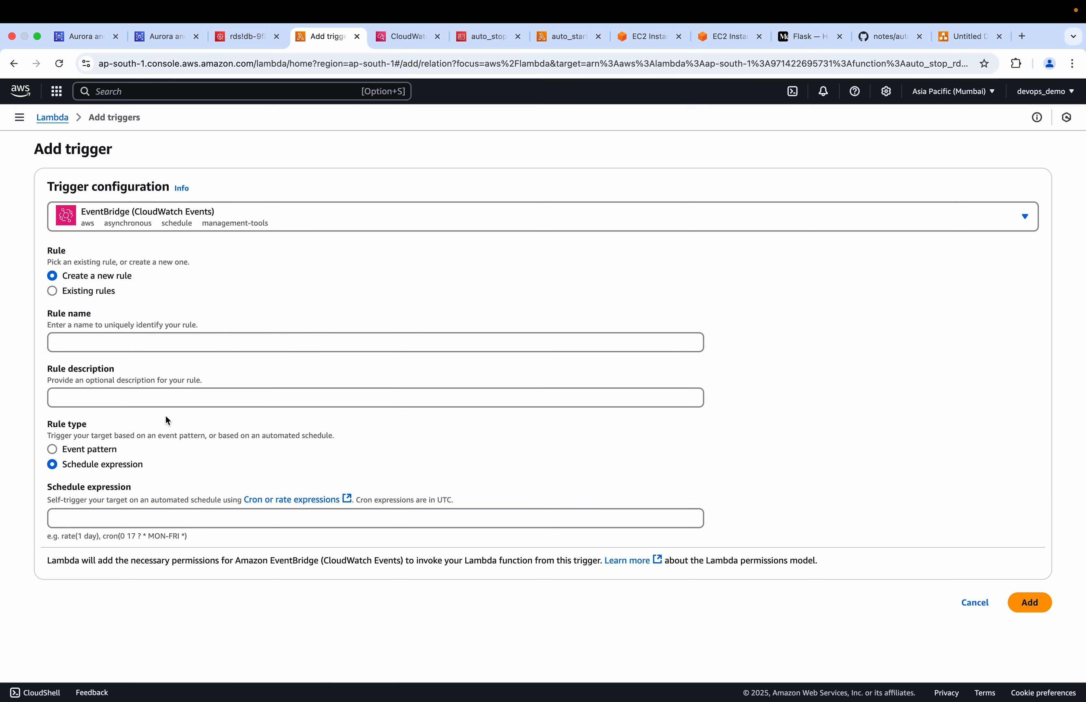
click(89, 517)
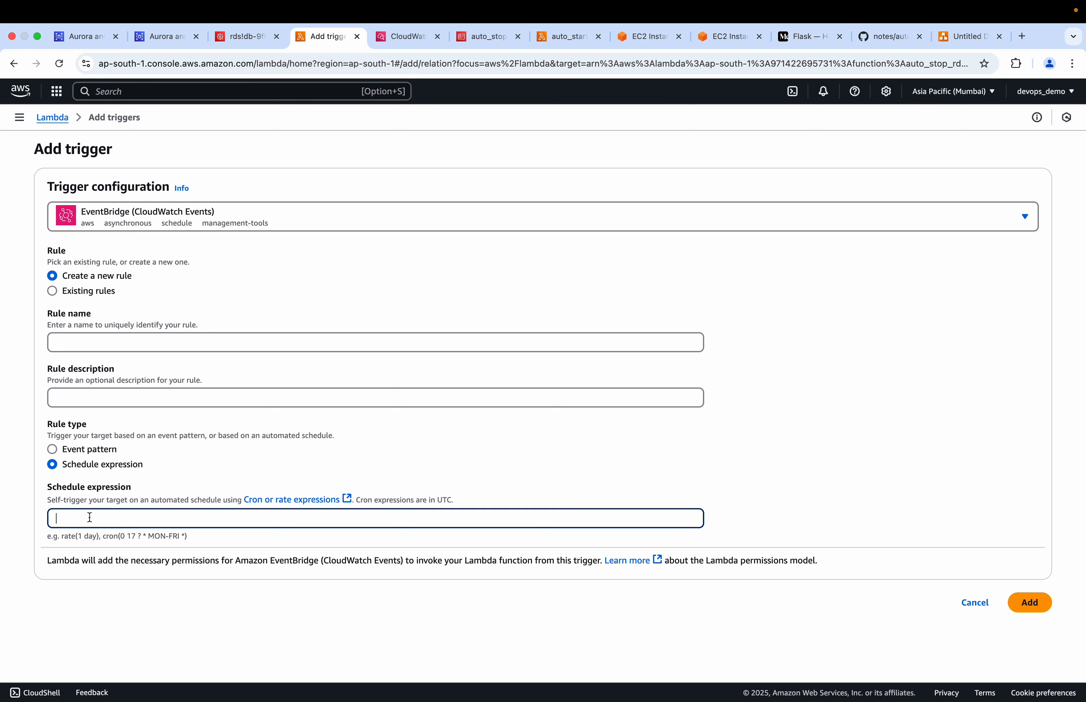
click(104, 339)
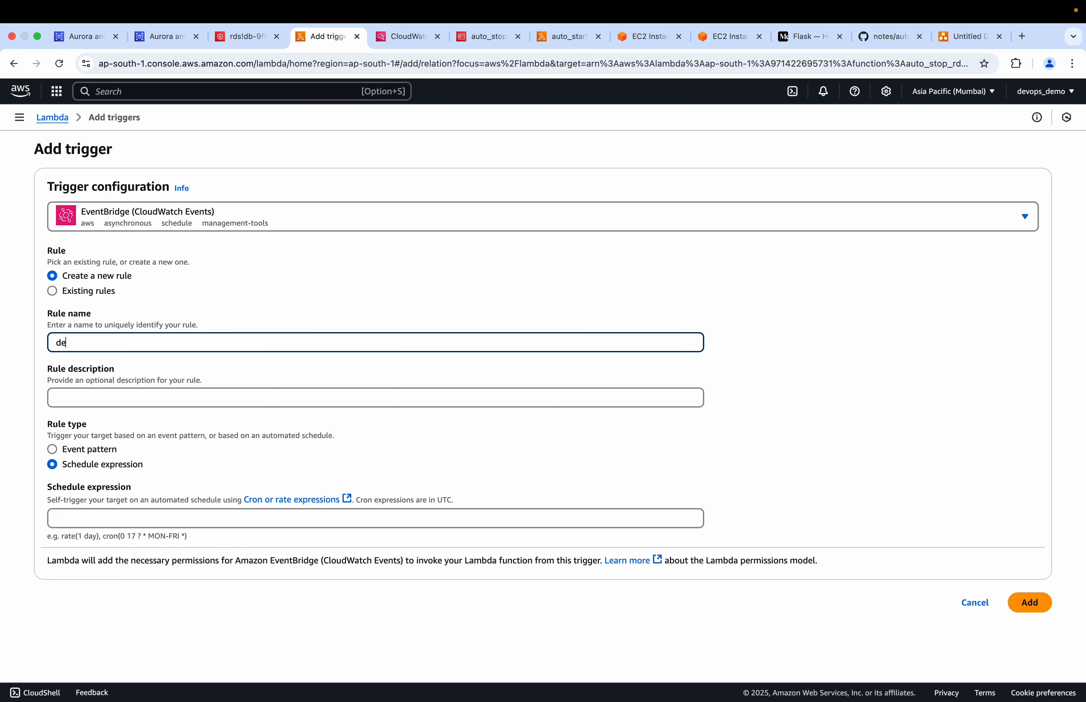
click(104, 395)
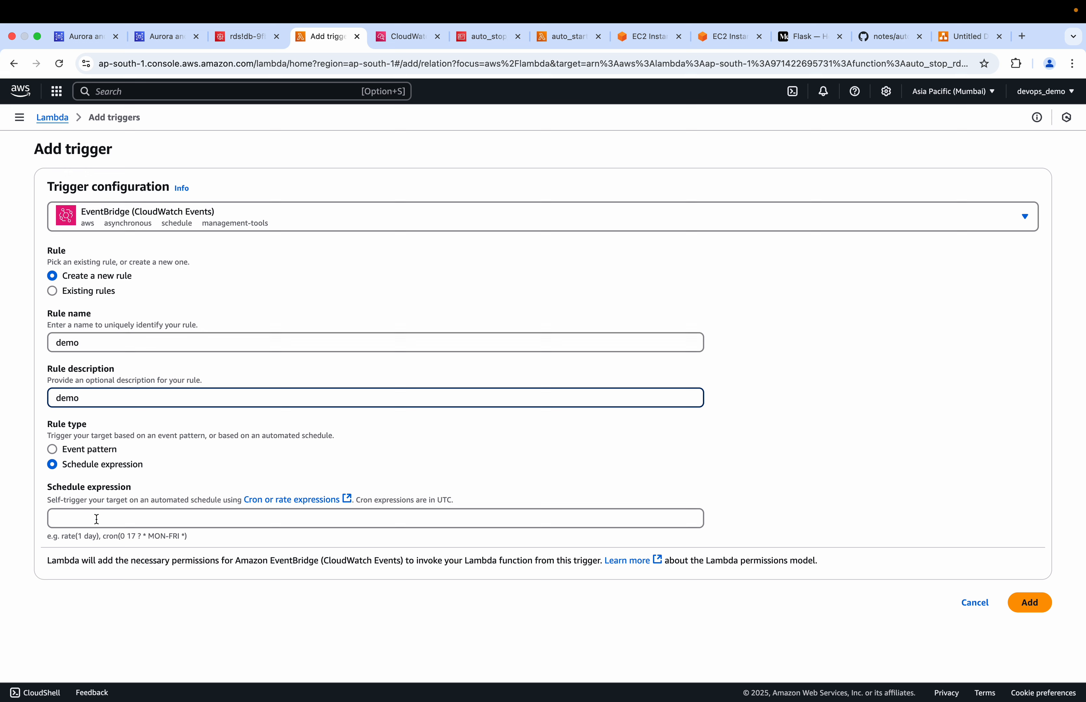
Copy the sample cron expression into the rule's schedule expression, setting it to cron(0 17 ? * MON-FRI *)
drag(188, 536, 102, 535)
key(super+c)
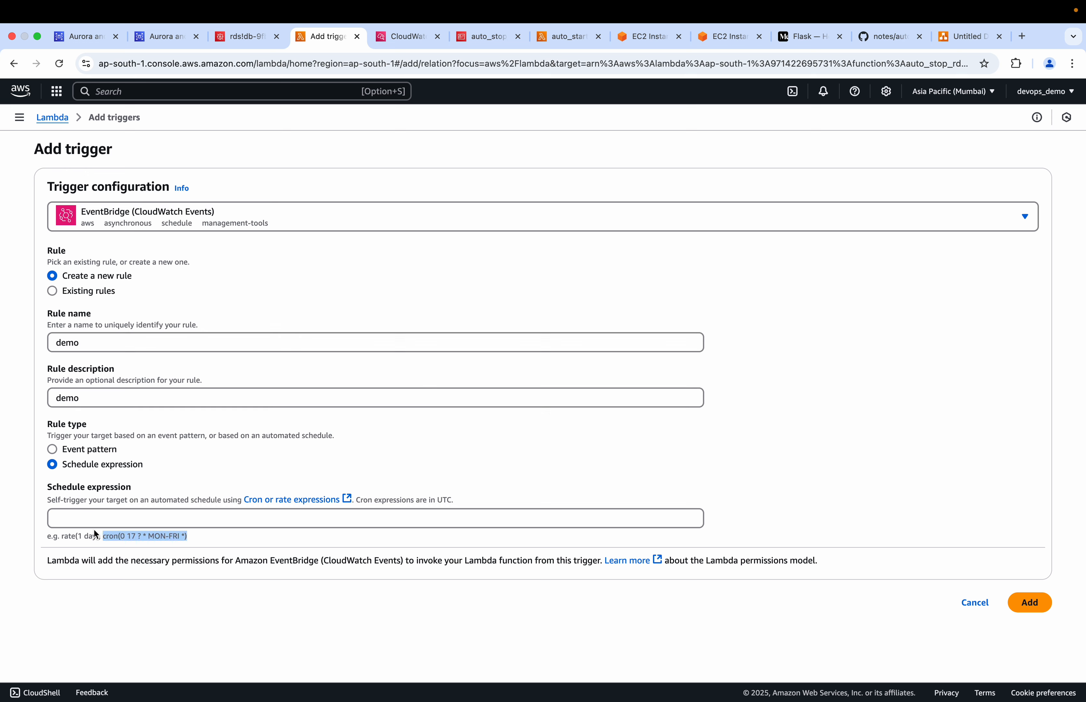
click(91, 521)
key(super+v)
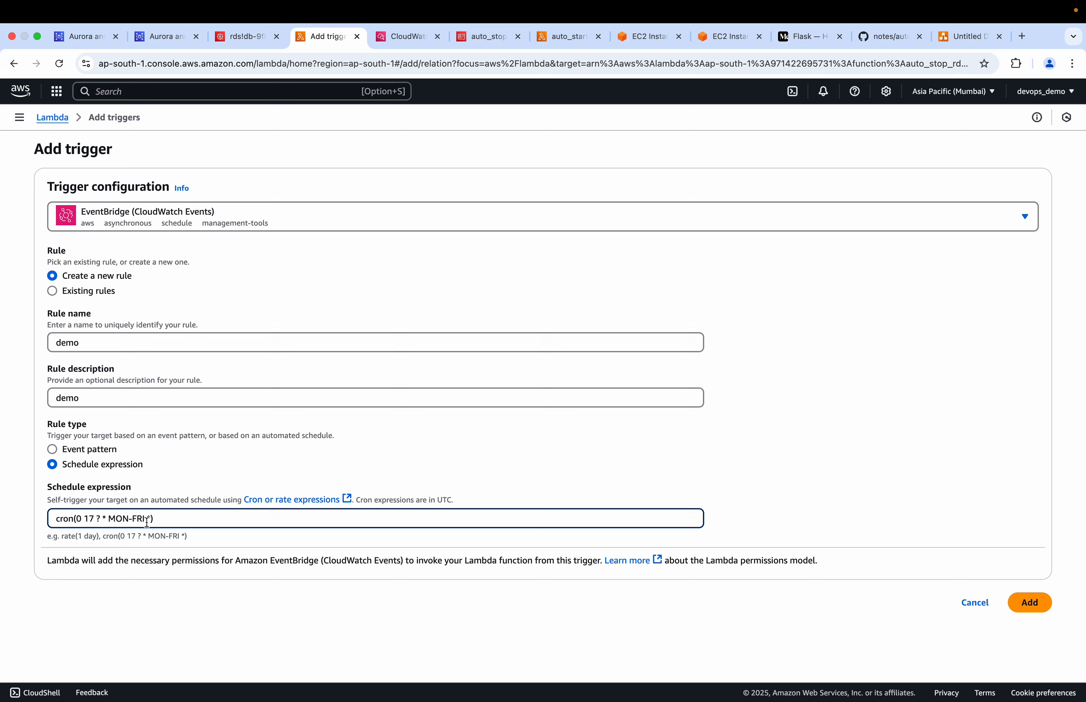
drag(155, 519, 57, 516)
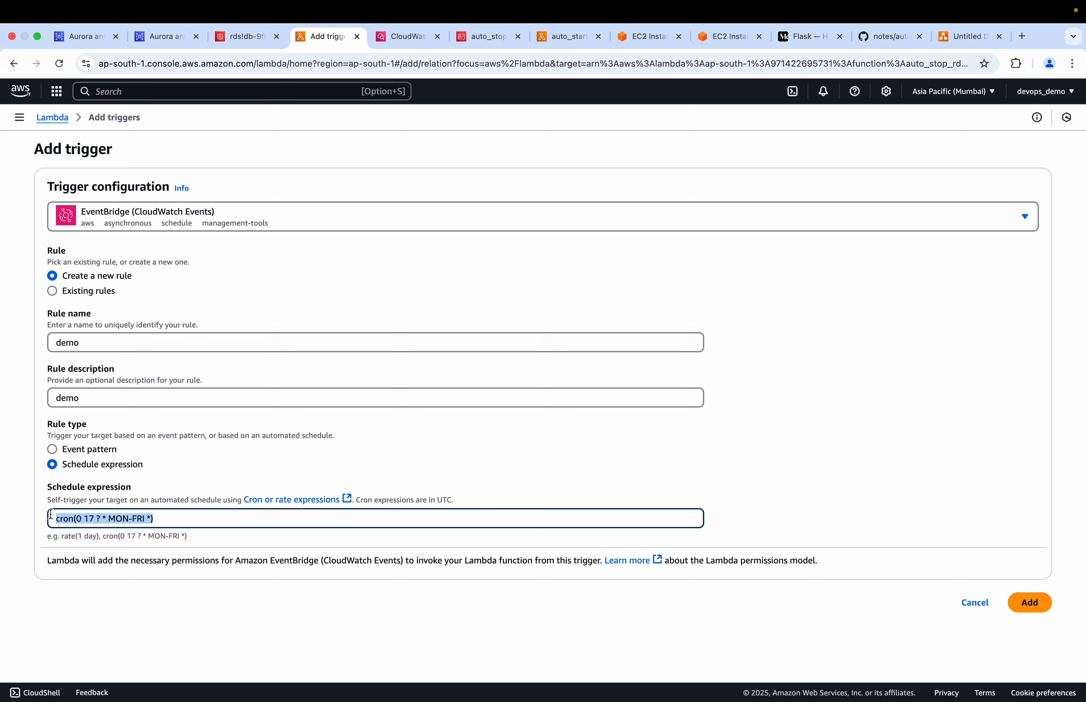